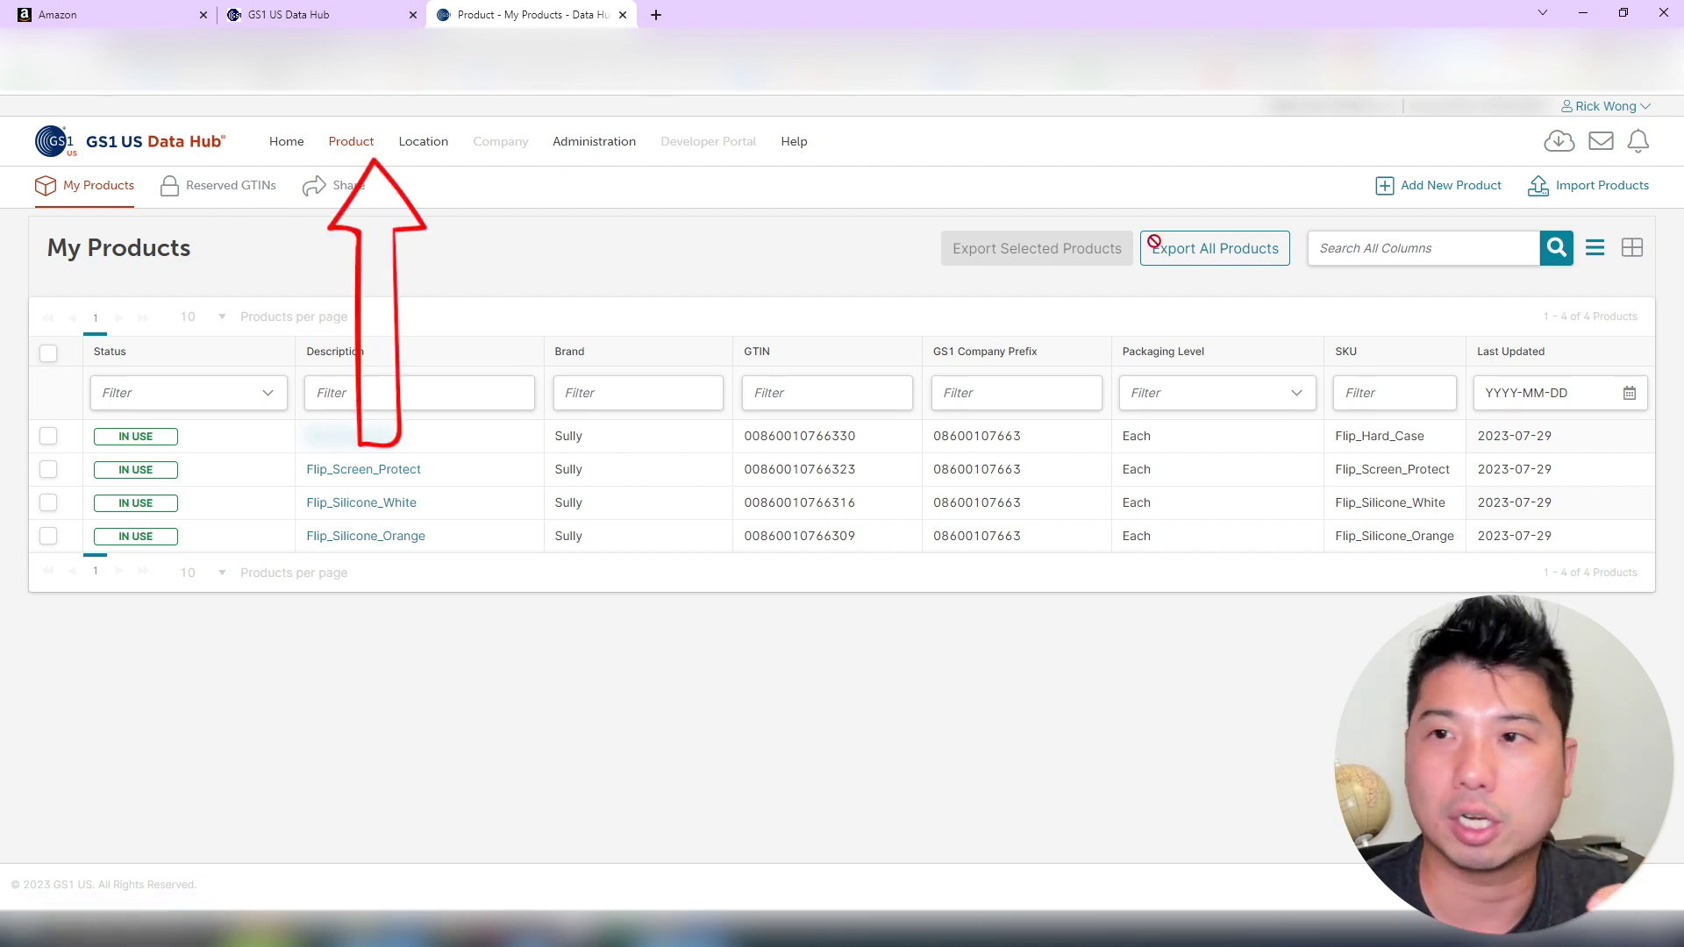
# Create draft product 'Test Product_1' with brand Sully and SKU Flip_Zero_Accessories, and save it
pyautogui.click(1408, 186)
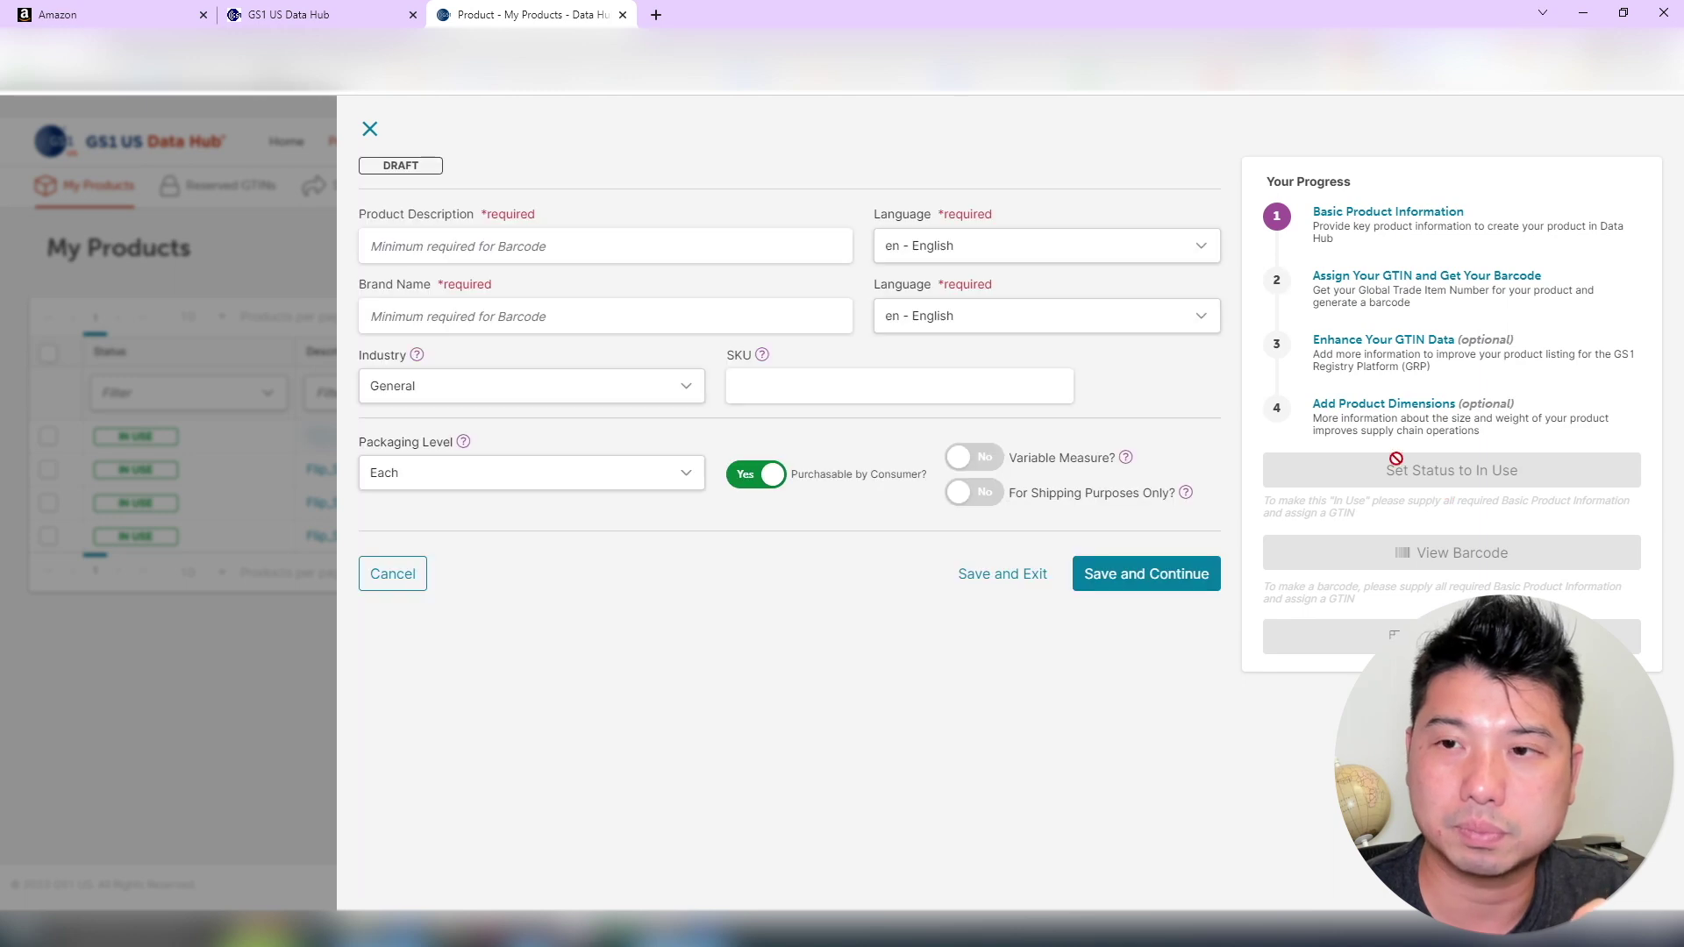
pyautogui.click(536, 260)
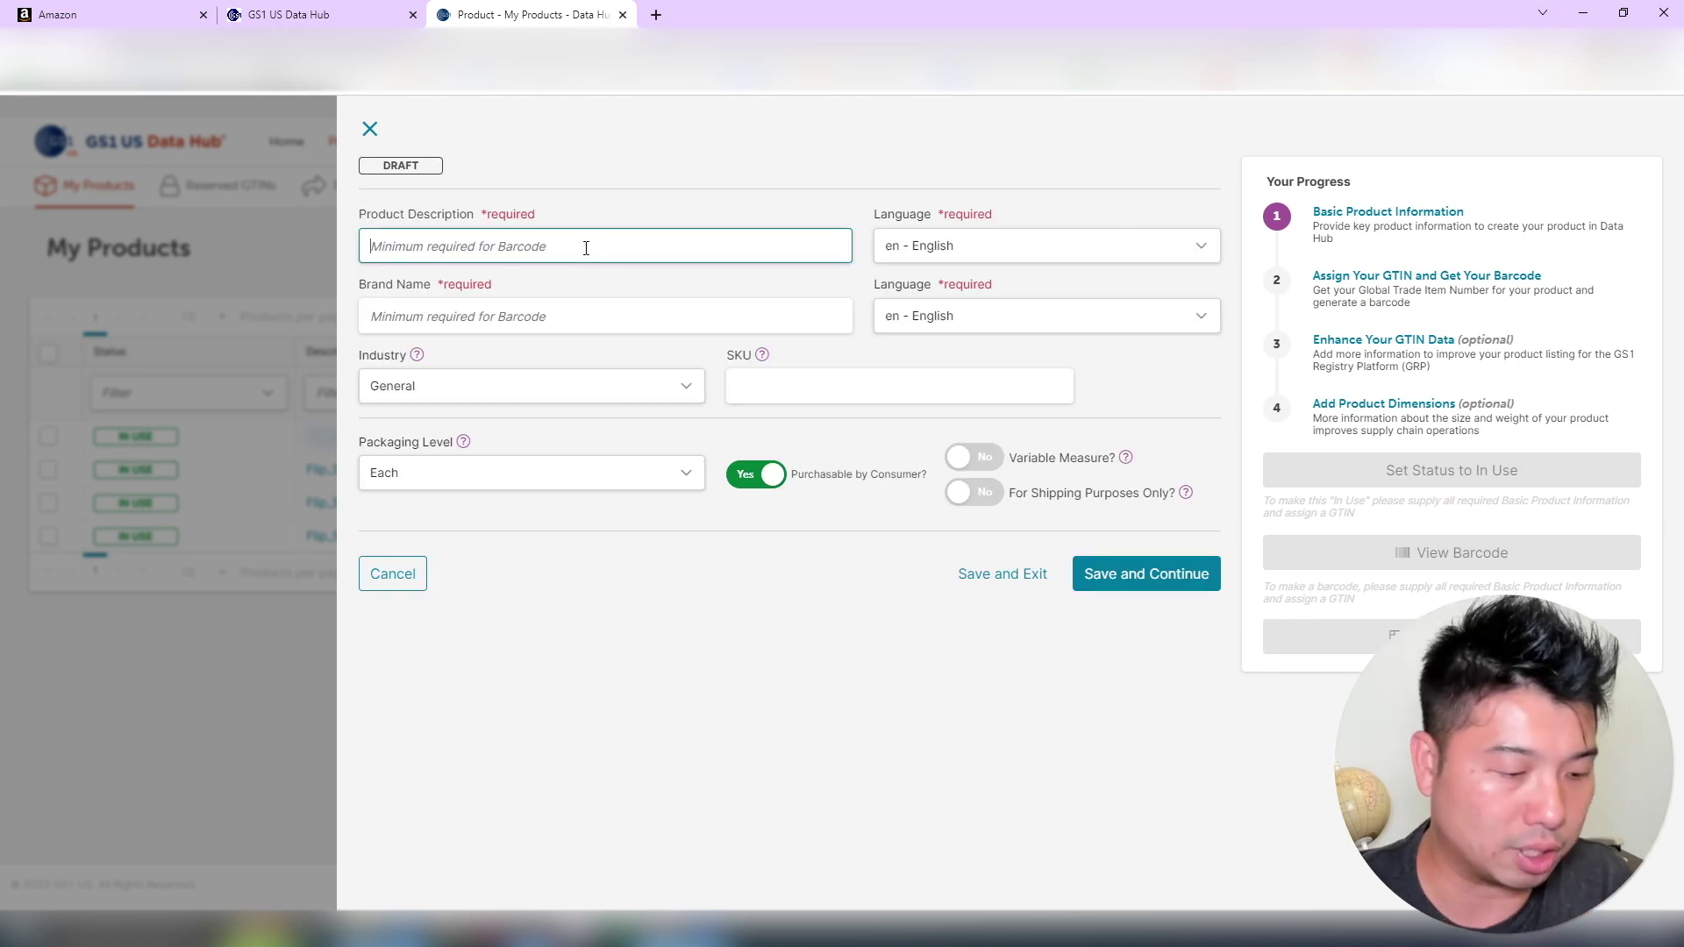
pyautogui.write('Te')
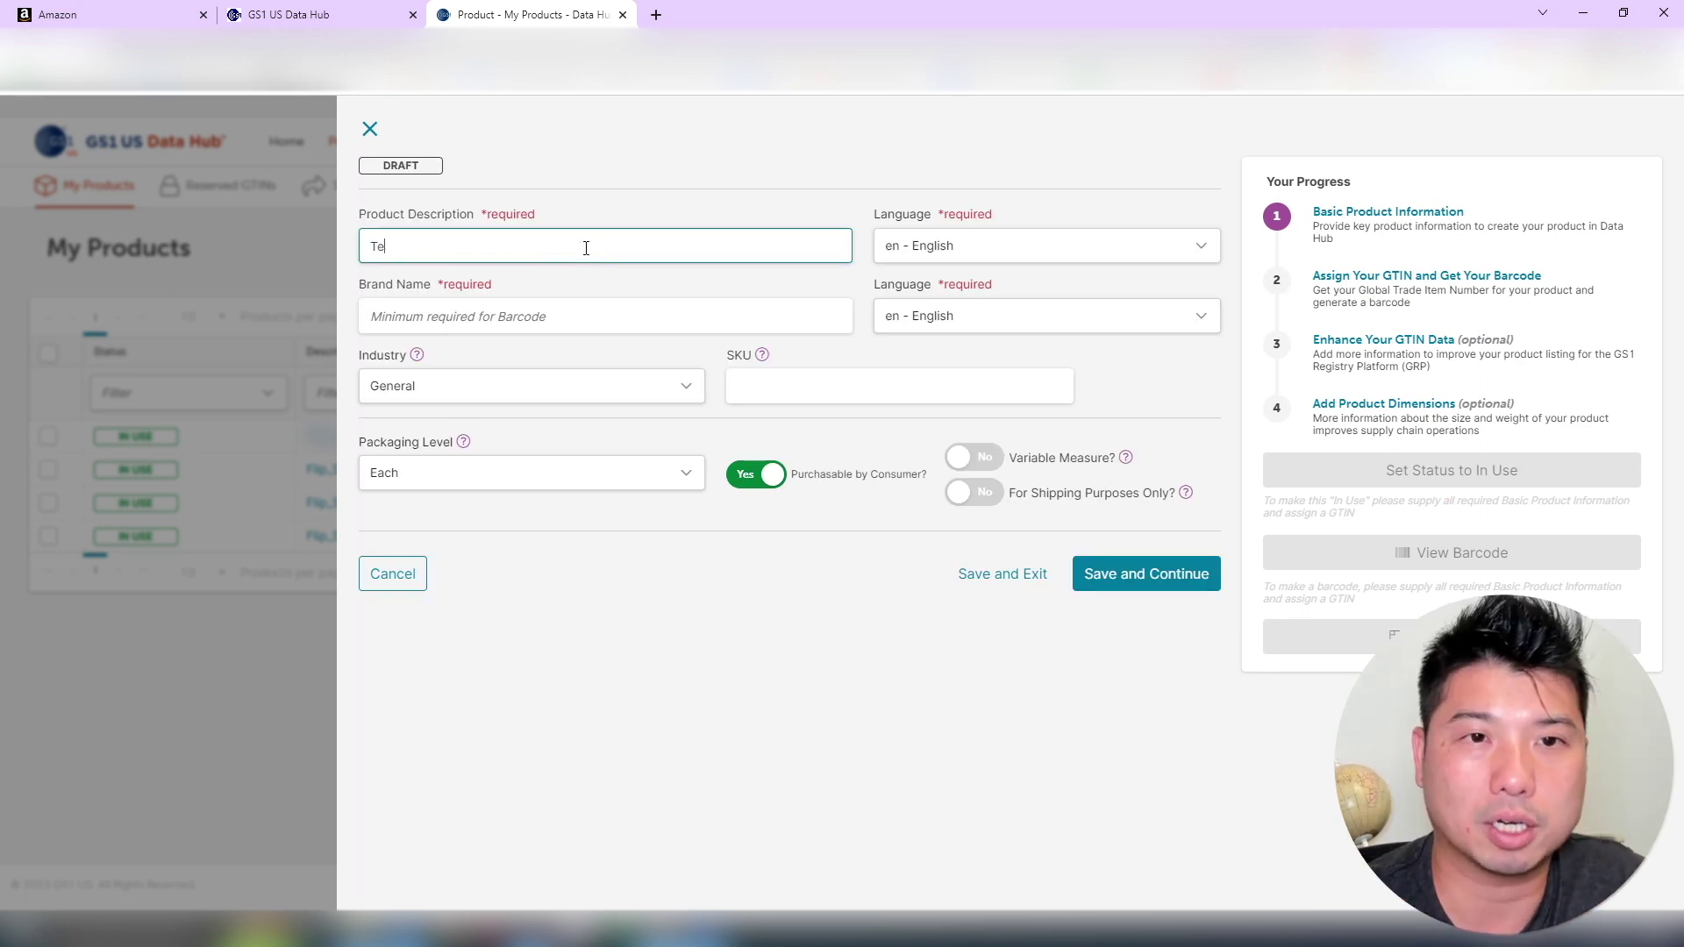
pyautogui.write('St Product_1')
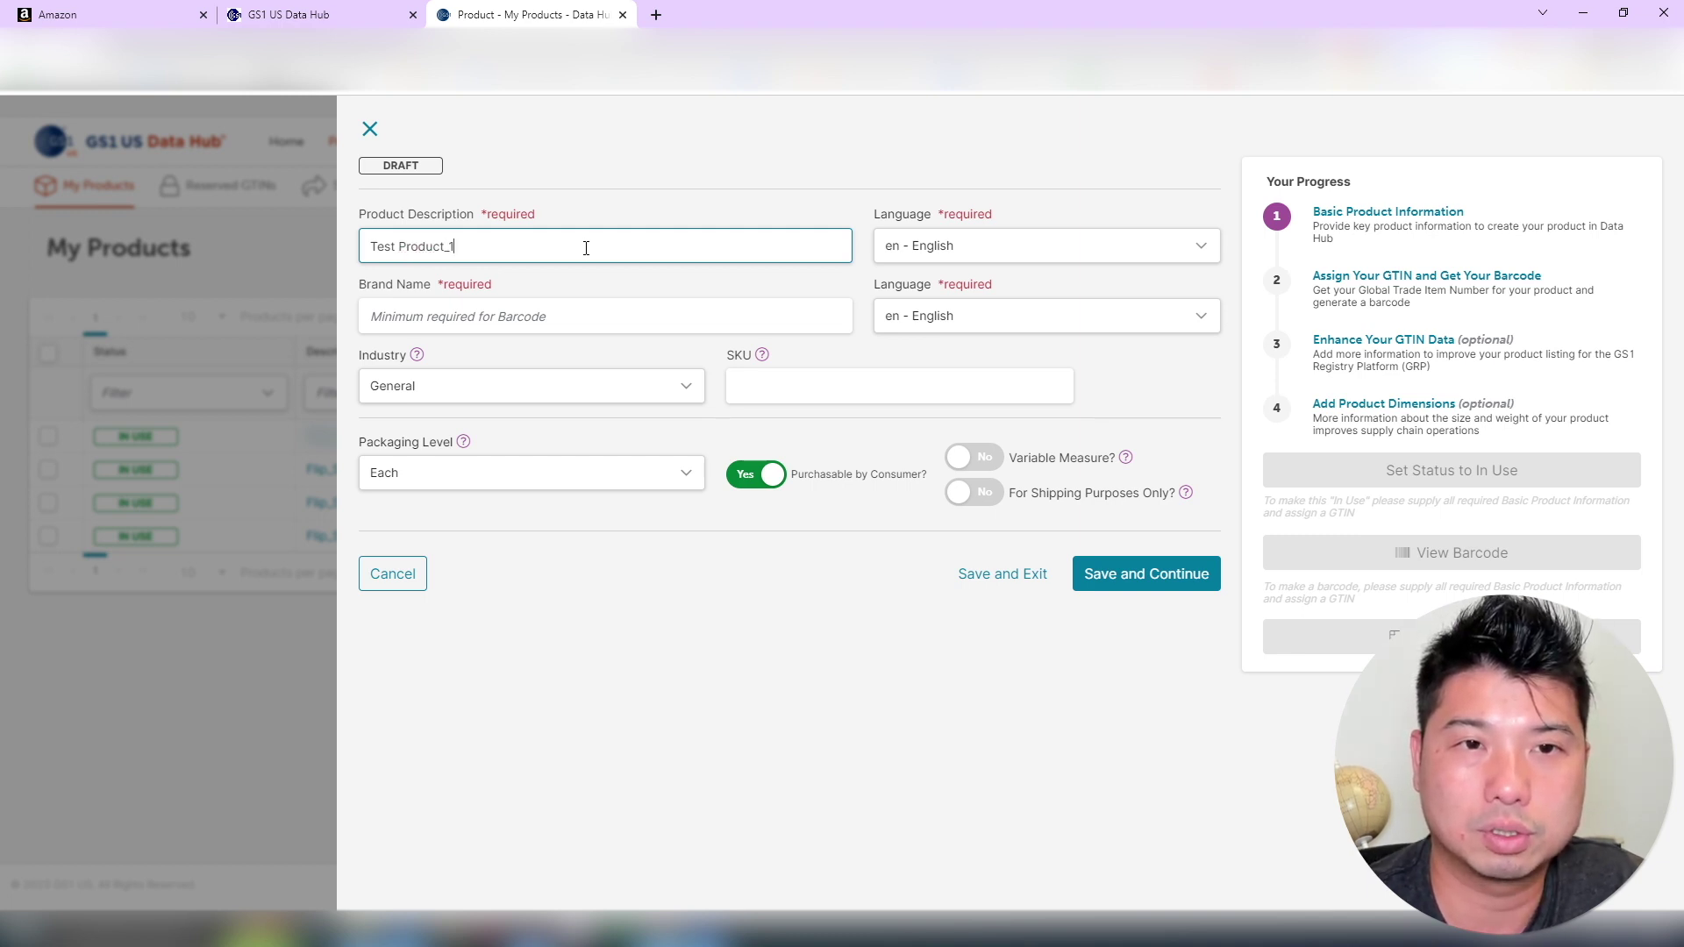
pyautogui.click(617, 321)
pyautogui.write('Sully')
pyautogui.click(762, 385)
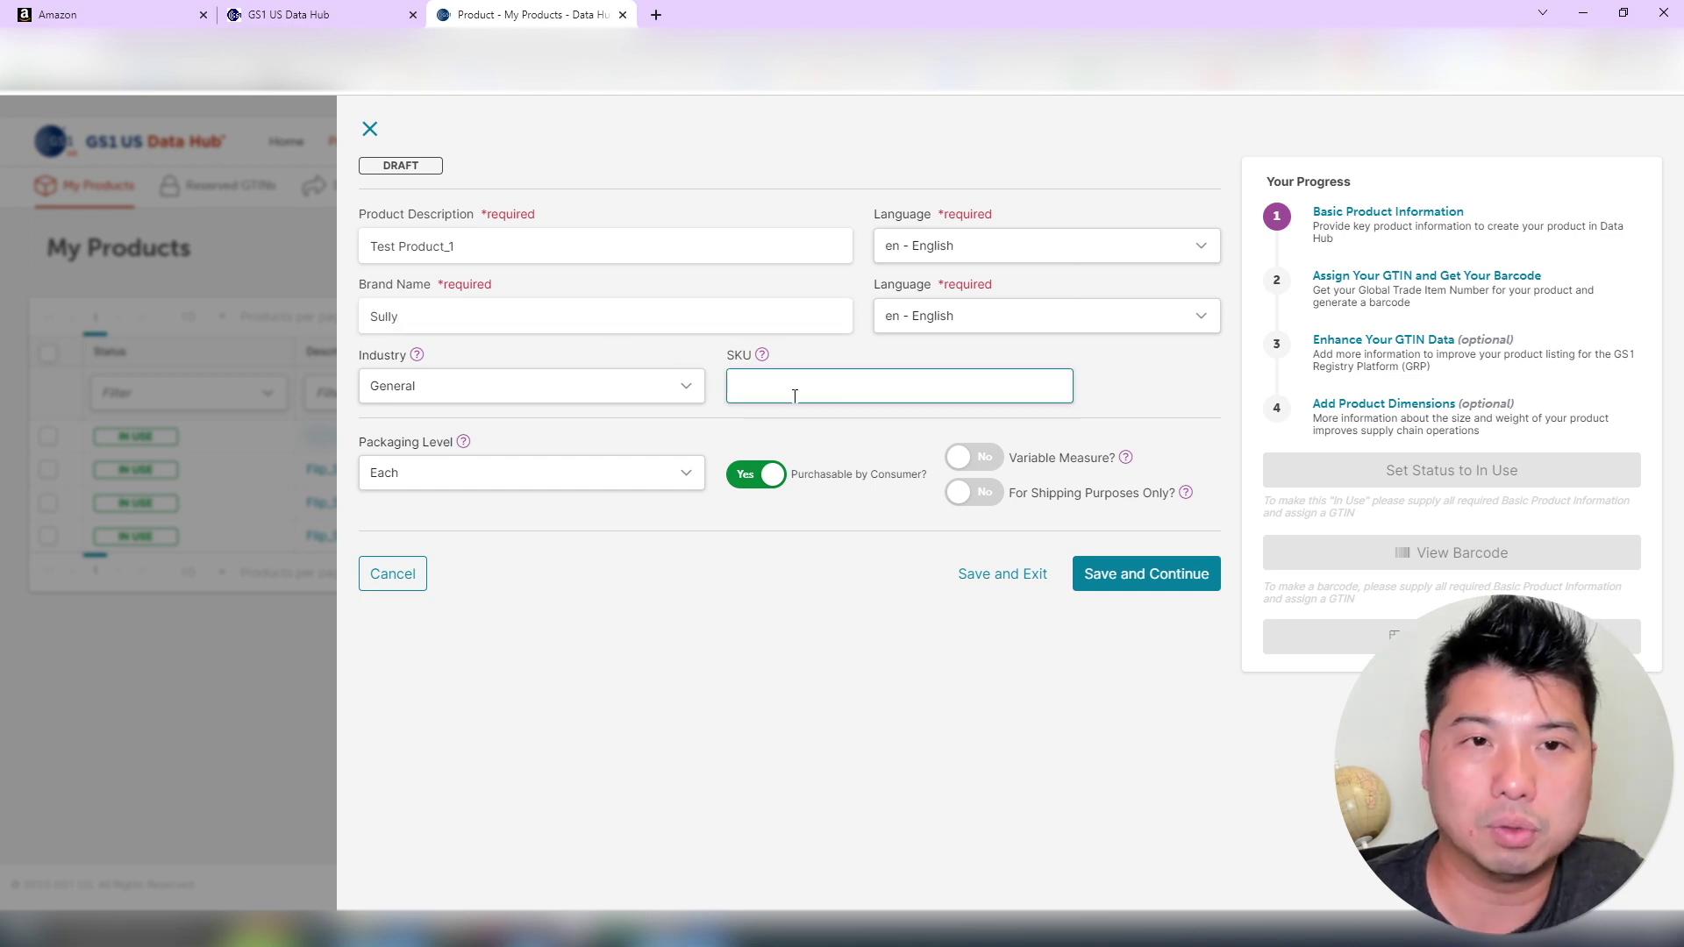
pyautogui.write('Flip_Zero')
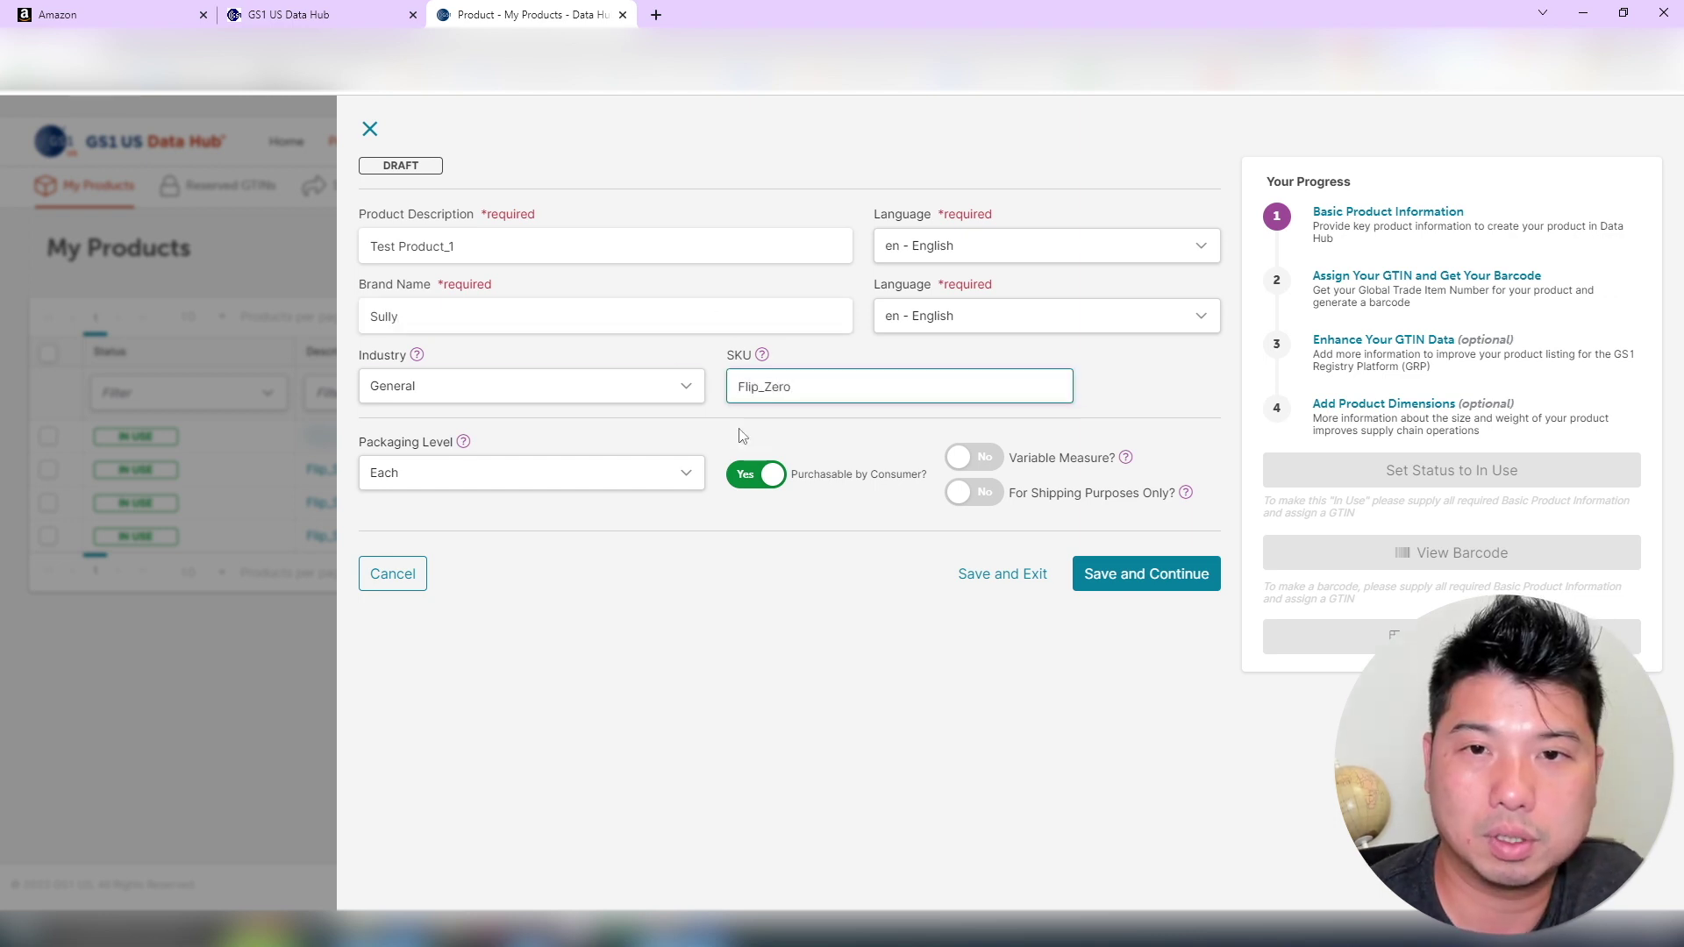
pyautogui.write('_A')
pyautogui.press('BackSpace')
pyautogui.write('Ha')
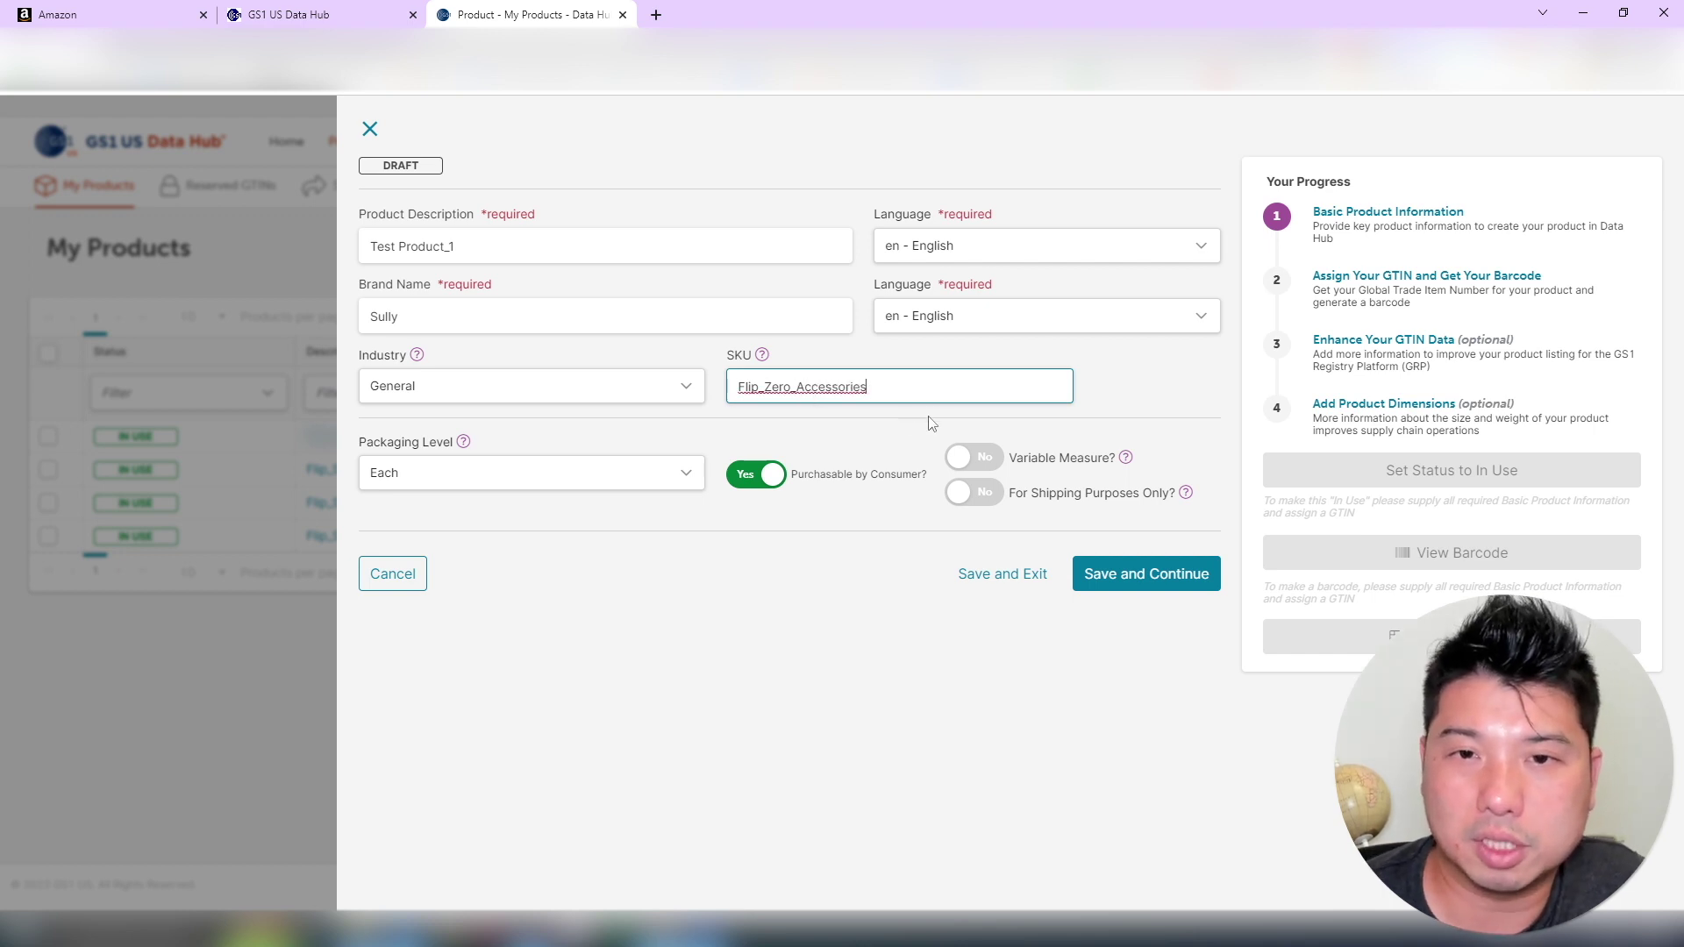
pyautogui.doubleClick(827, 396)
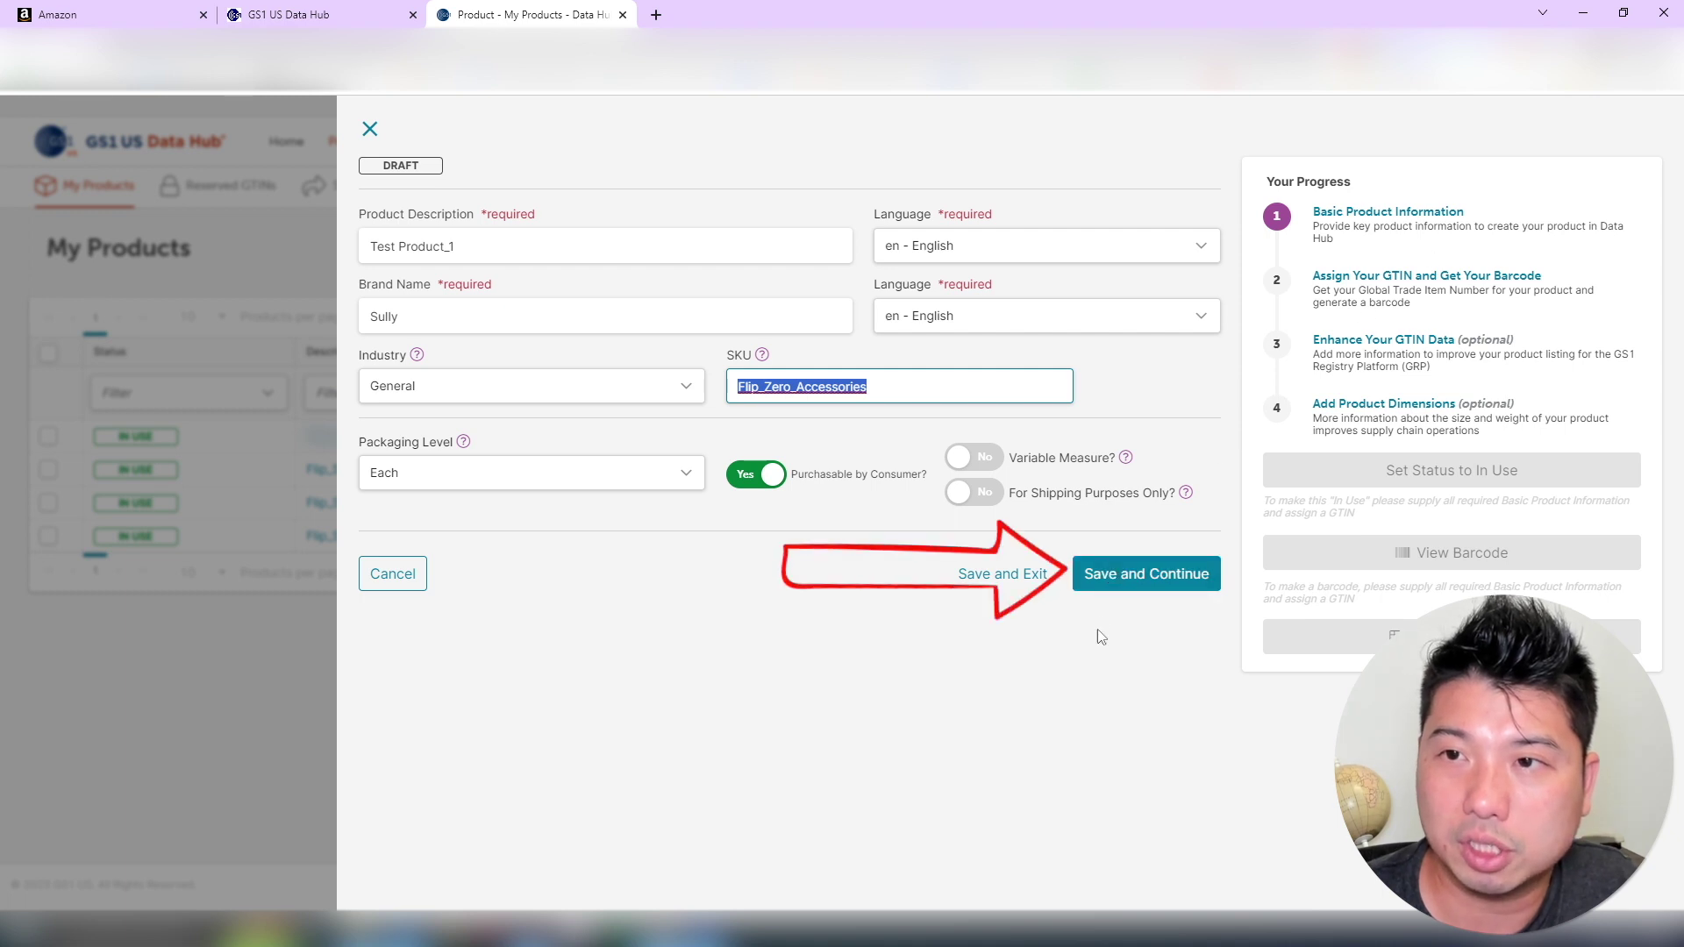
pyautogui.click(1153, 581)
# Have GS1 automatically assign the next GTIN to the product and confirm the assignment
pyautogui.click(1154, 582)
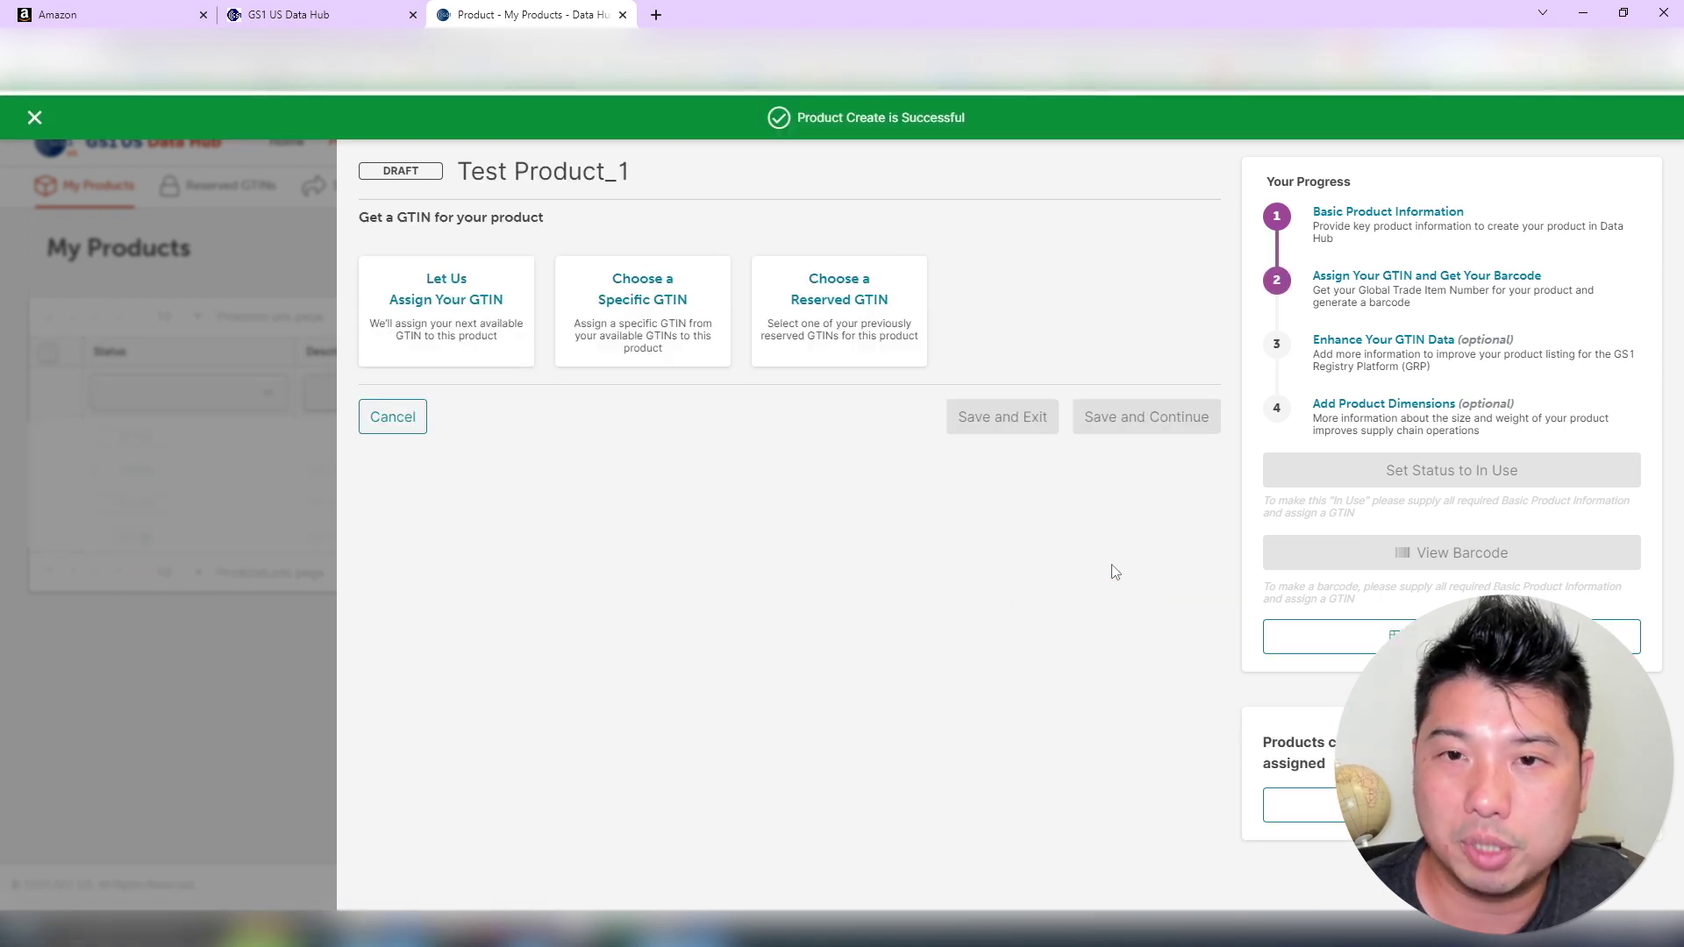
pyautogui.click(472, 313)
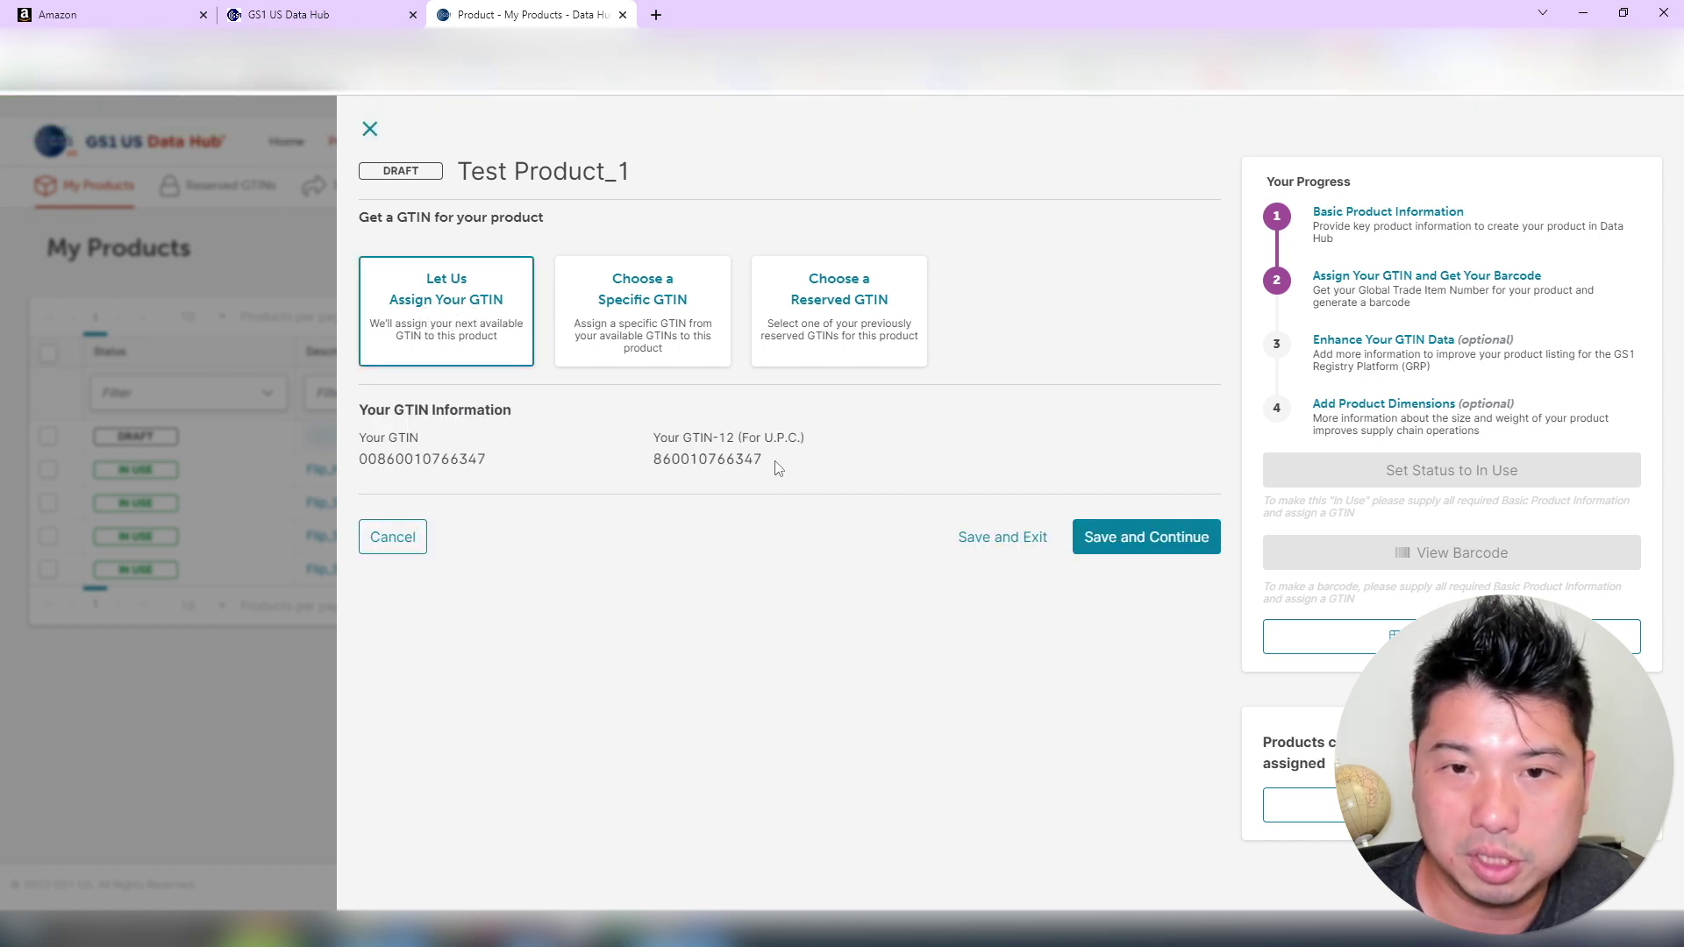
pyautogui.moveTo(772, 468); pyautogui.dragTo(654, 462)
pyautogui.click(1146, 536)
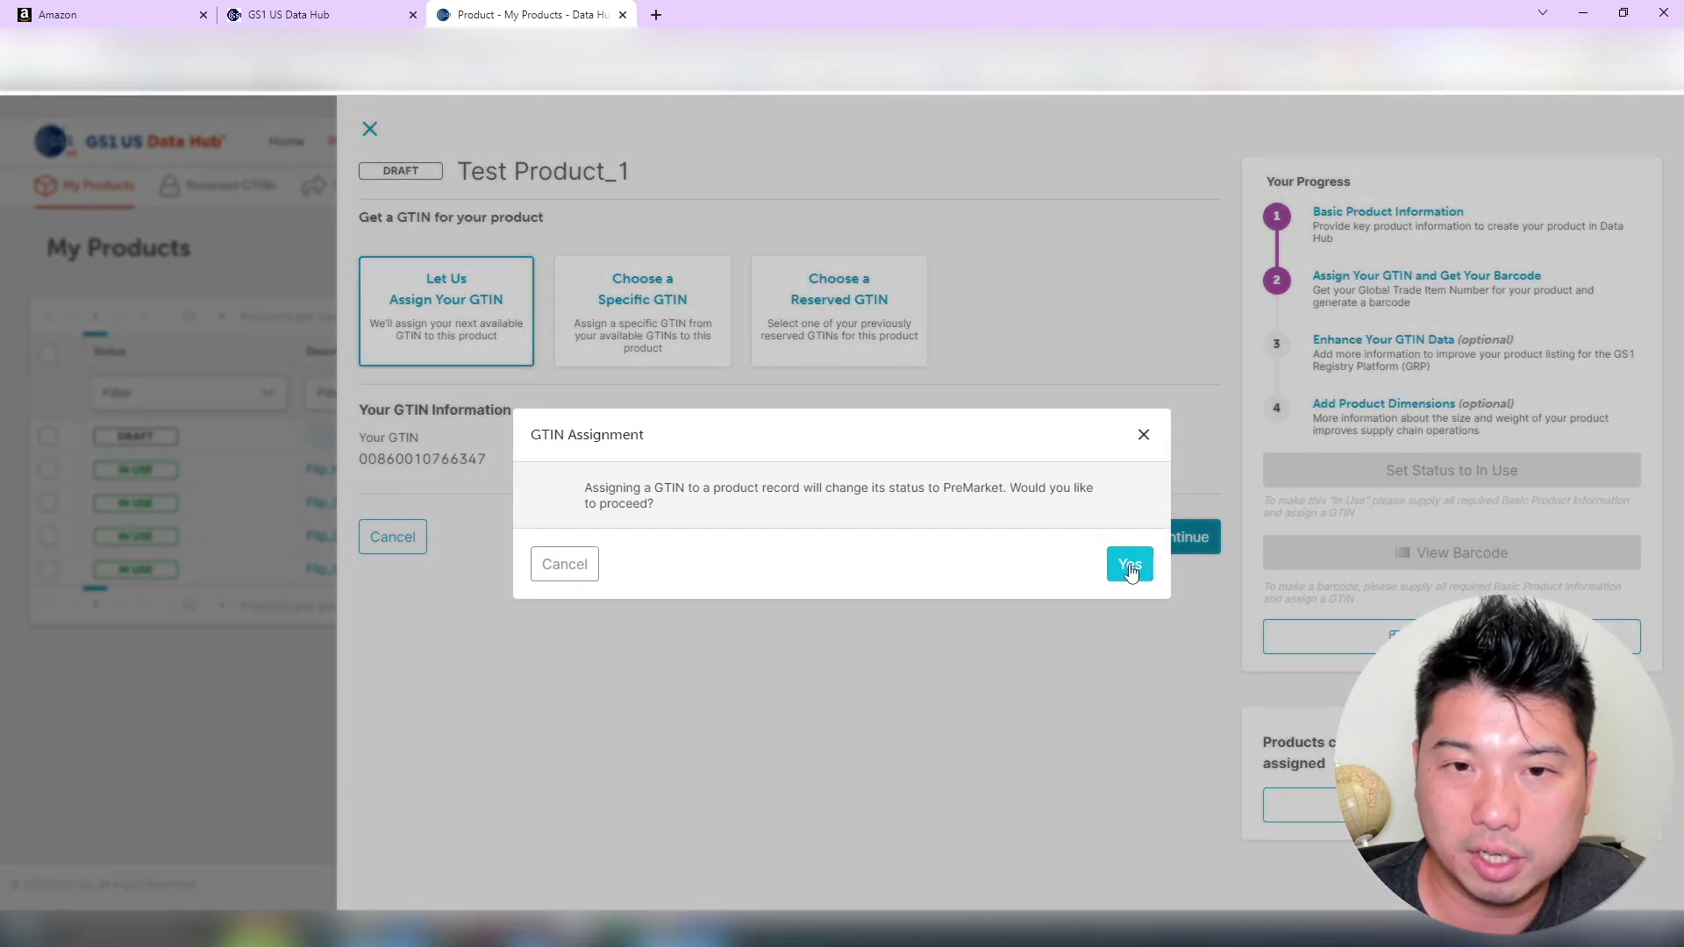
pyautogui.click(1130, 566)
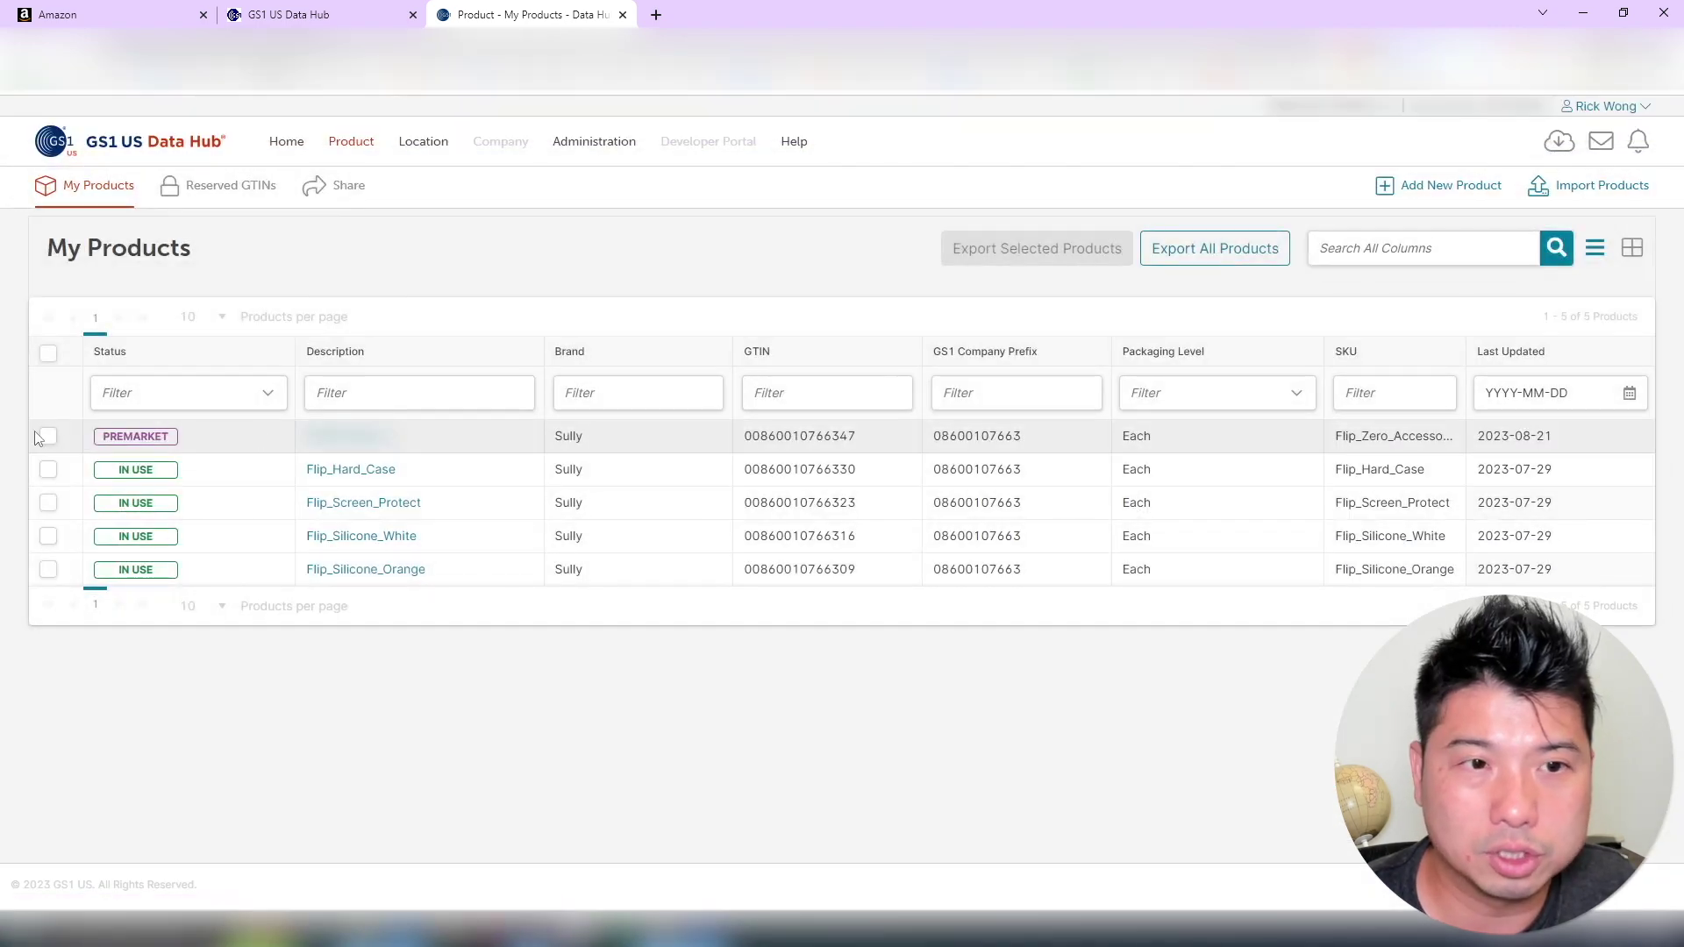
pyautogui.click(48, 437)
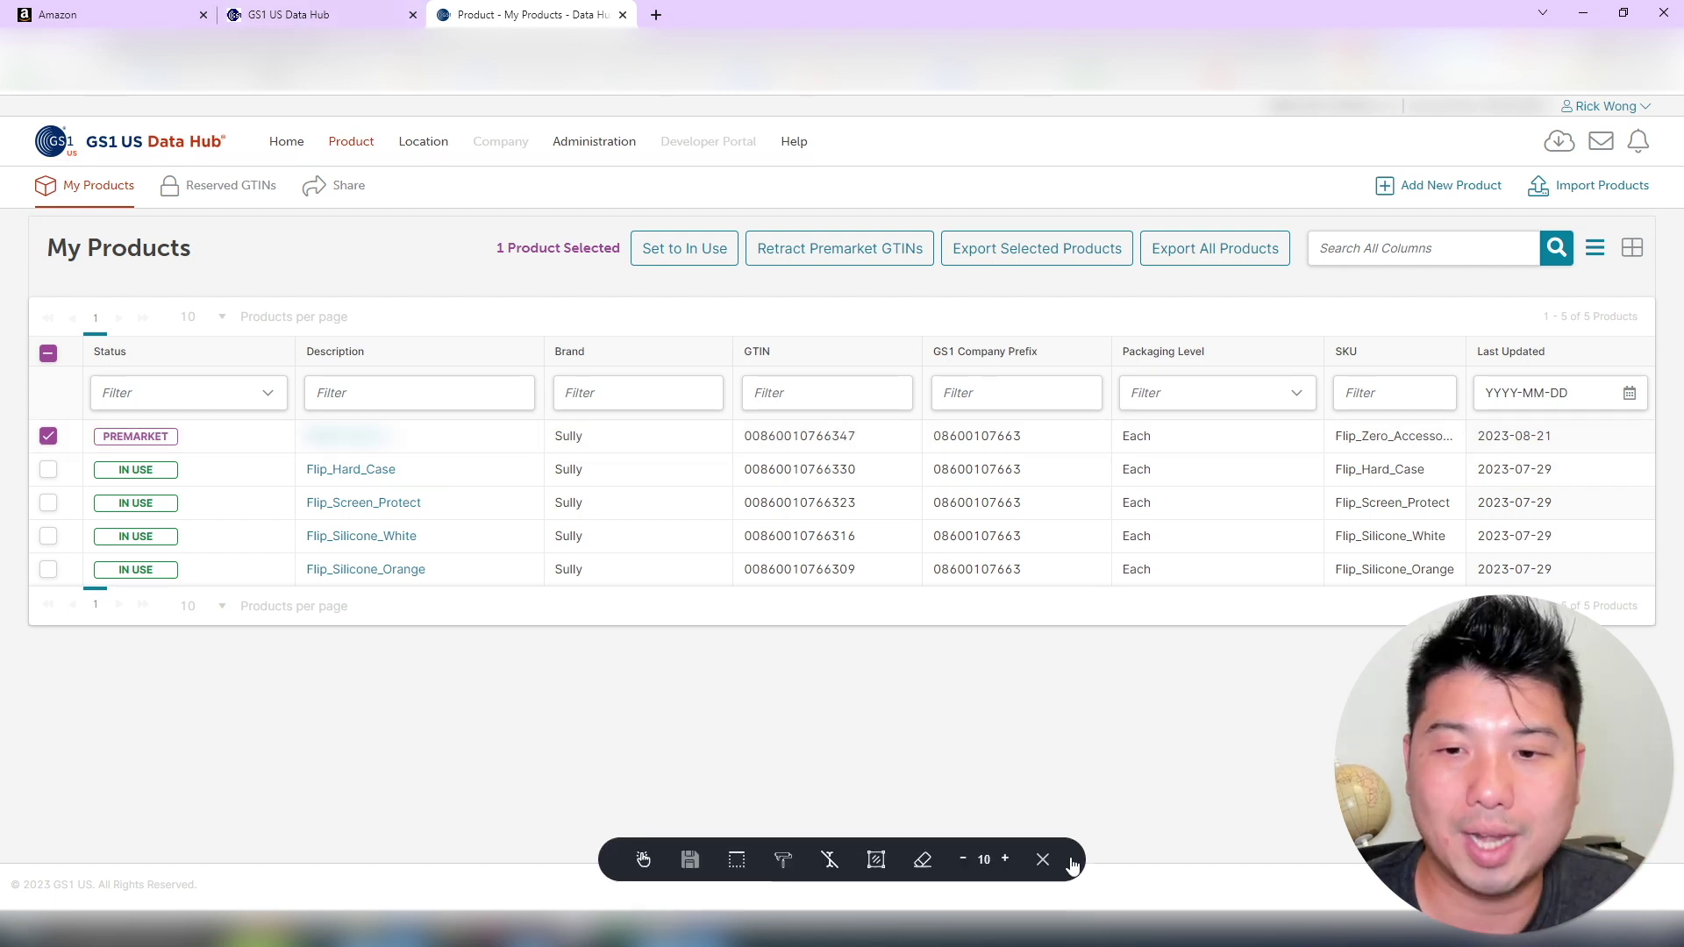
pyautogui.click(1043, 860)
pyautogui.moveTo(866, 443); pyautogui.dragTo(792, 439)
pyautogui.click(365, 443)
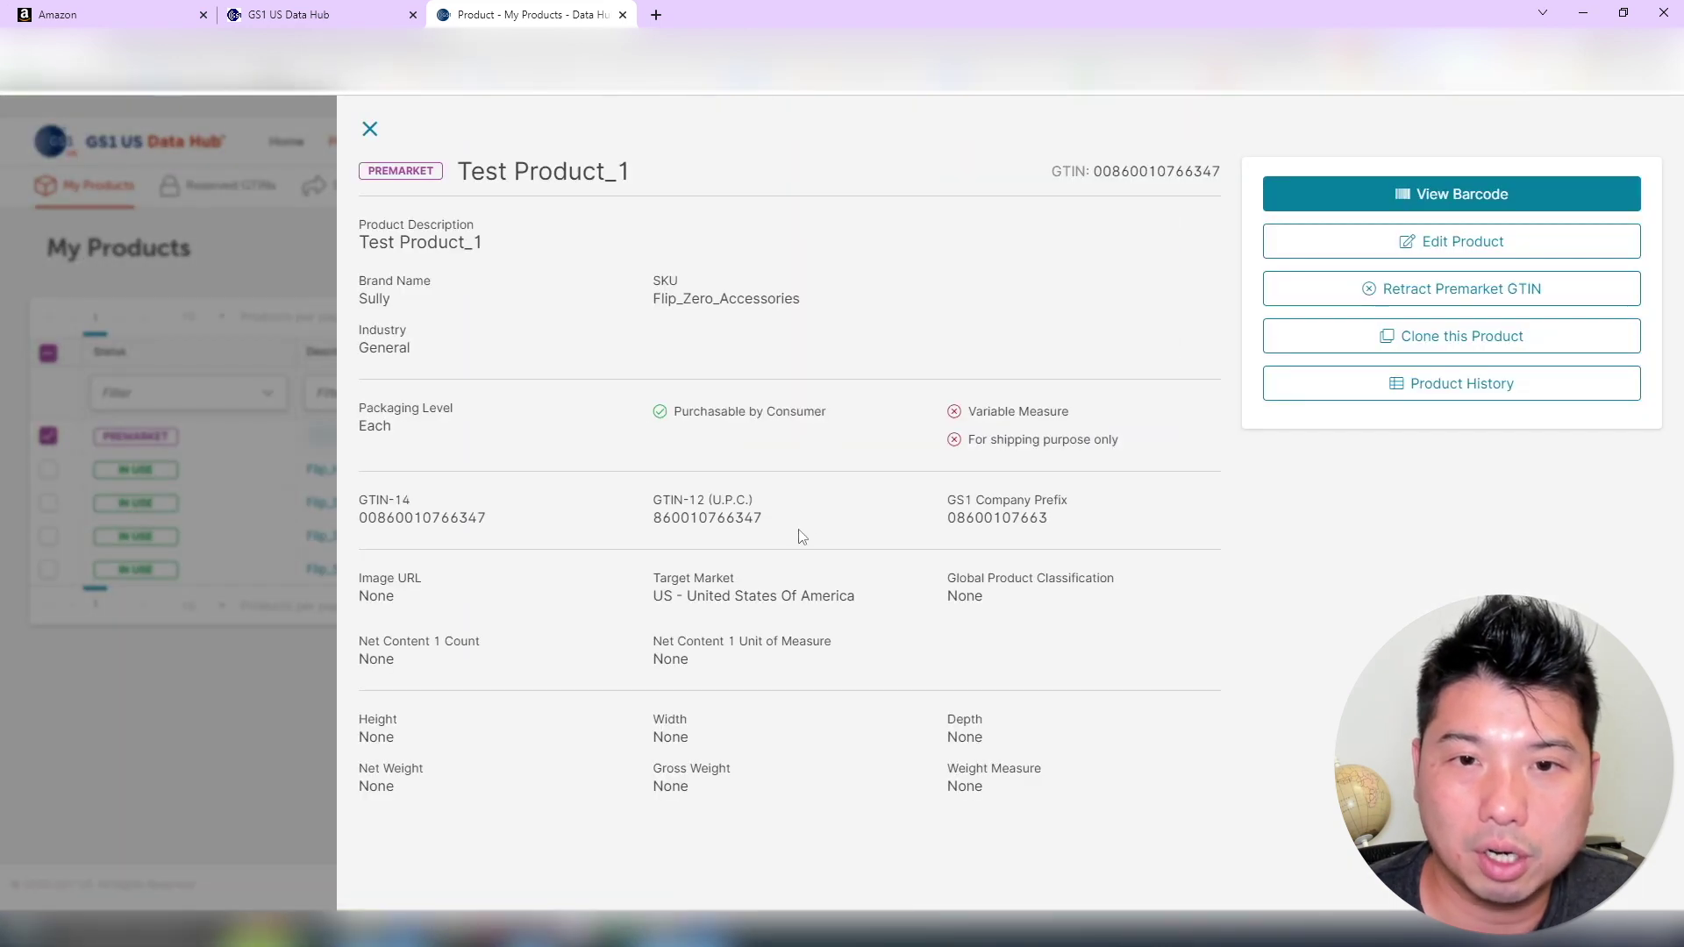
pyautogui.moveTo(793, 535); pyautogui.dragTo(646, 526)
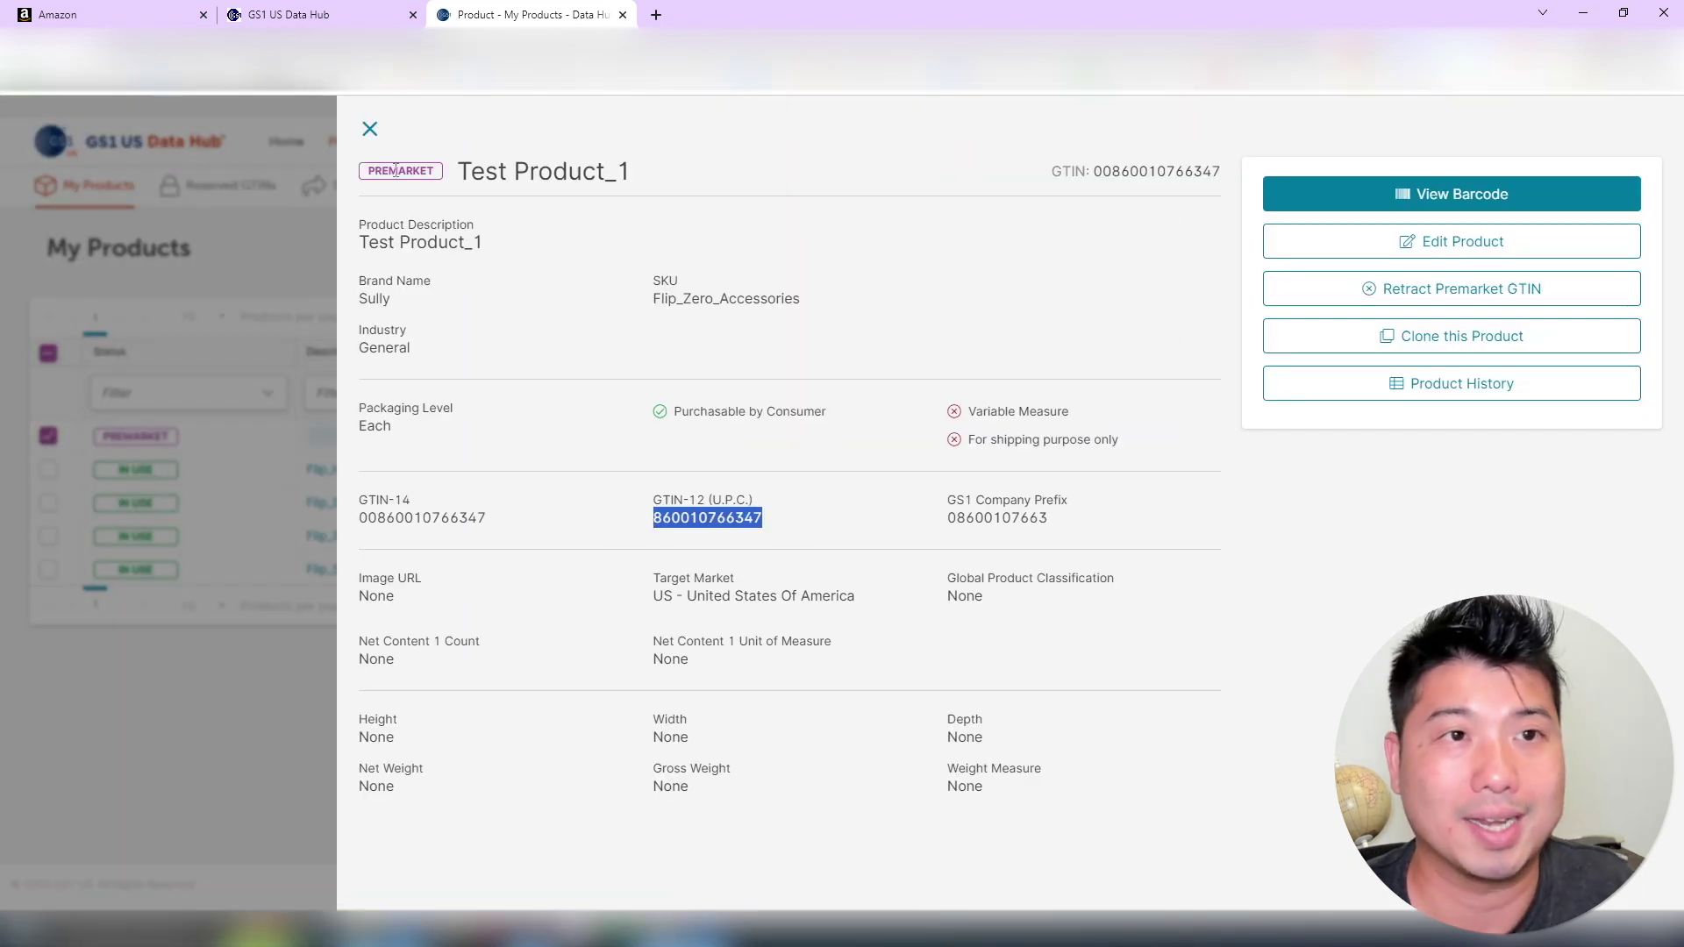
# In Seller Central, go to Catalog > Add Products via Upload and get the Amazon.com new-product template
pyautogui.click(152, 10)
pyautogui.click(21, 117)
pyautogui.moveTo(112, 166)
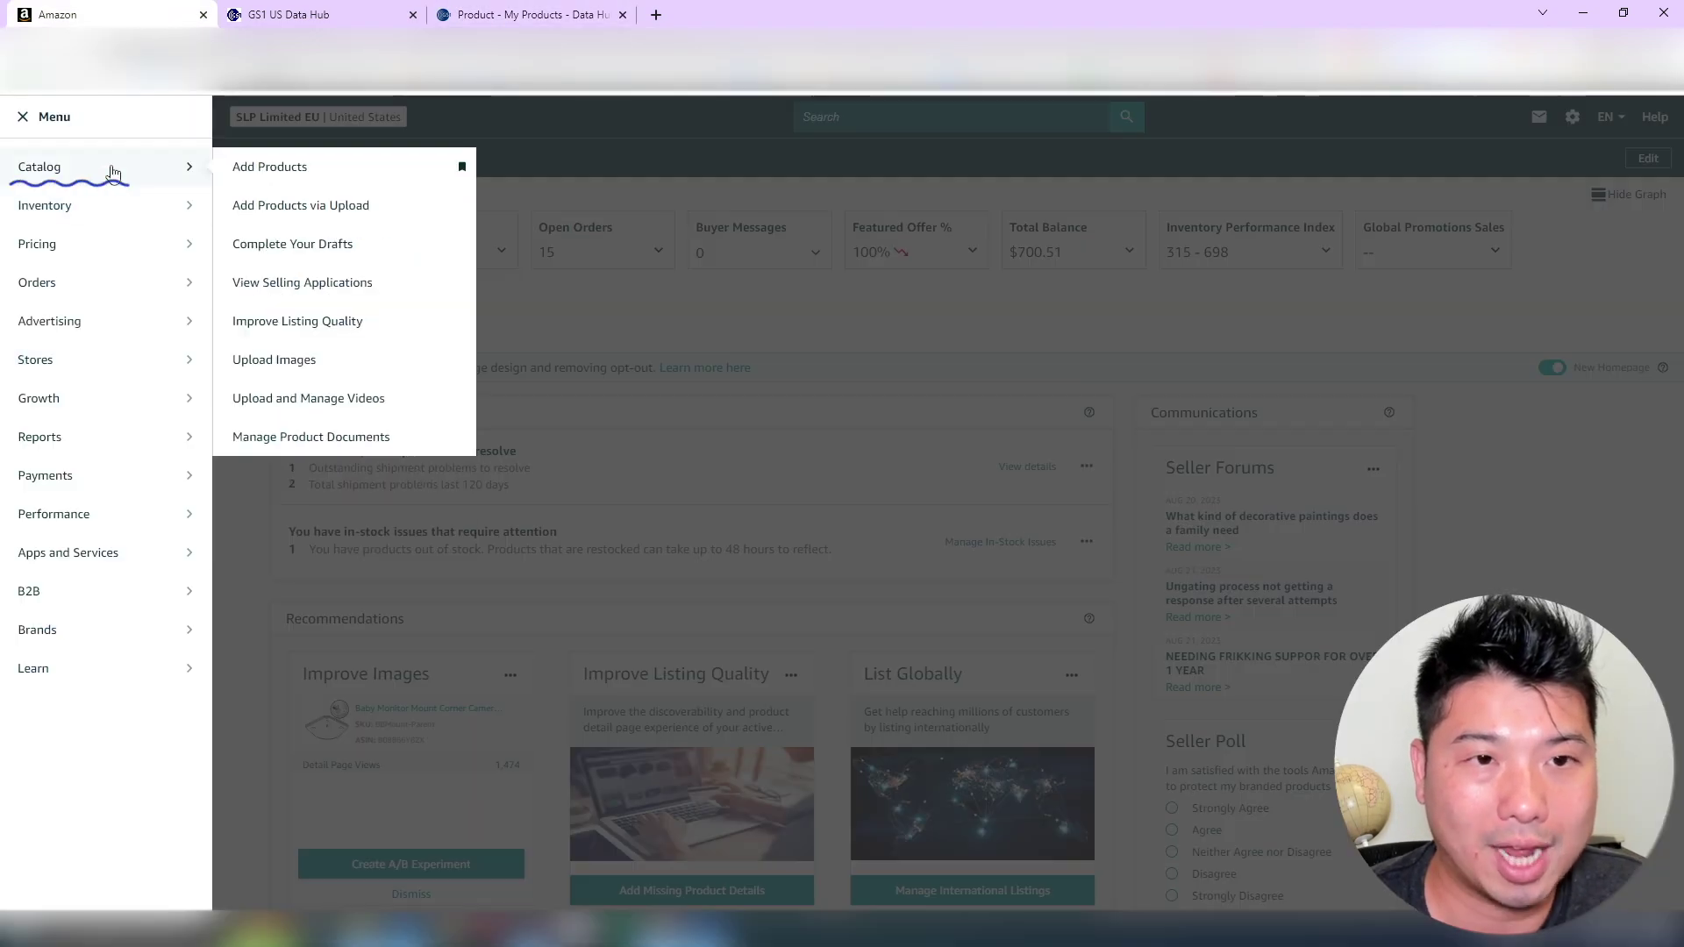
pyautogui.click(306, 210)
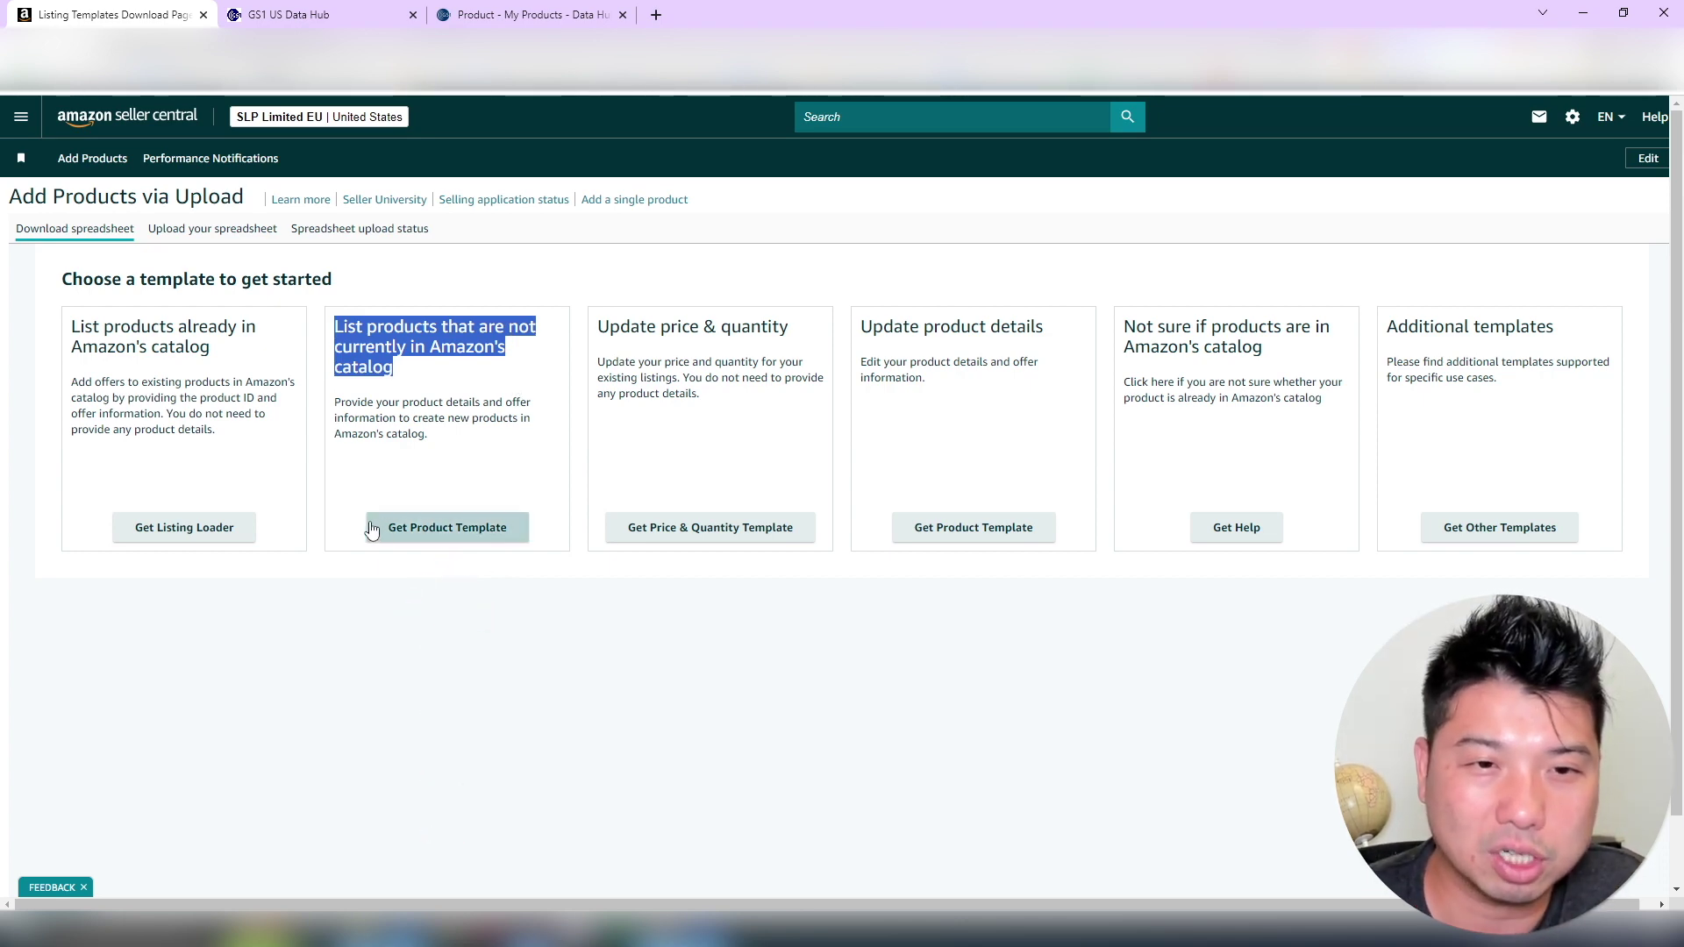
pyautogui.click(418, 529)
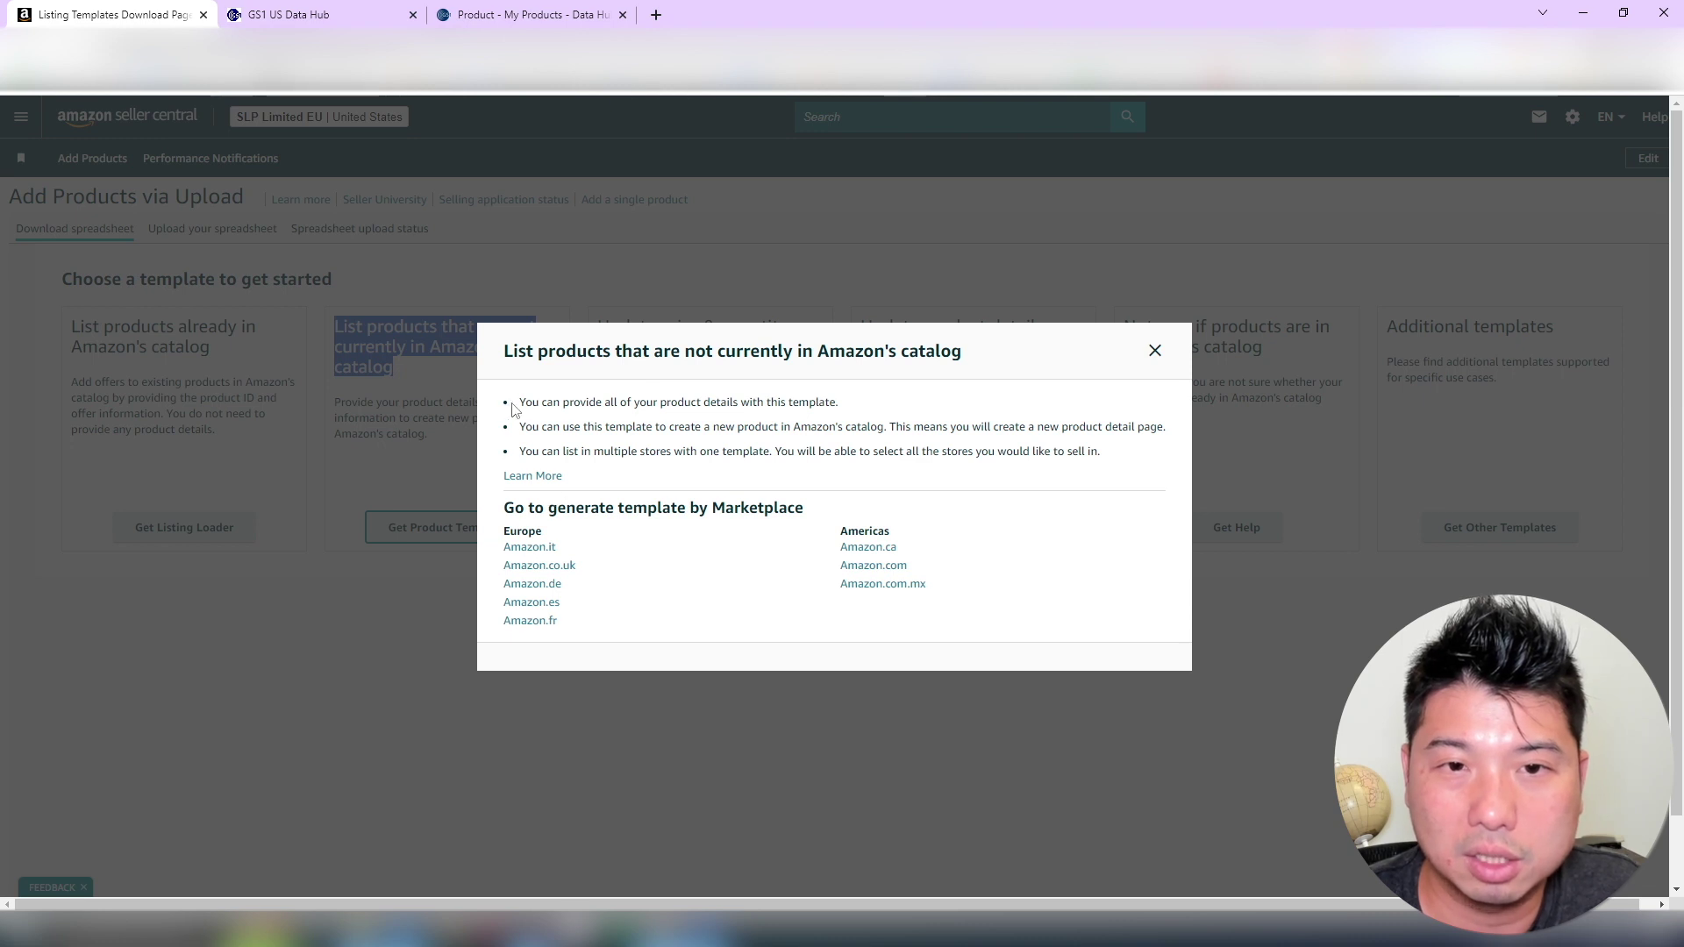
pyautogui.click(874, 568)
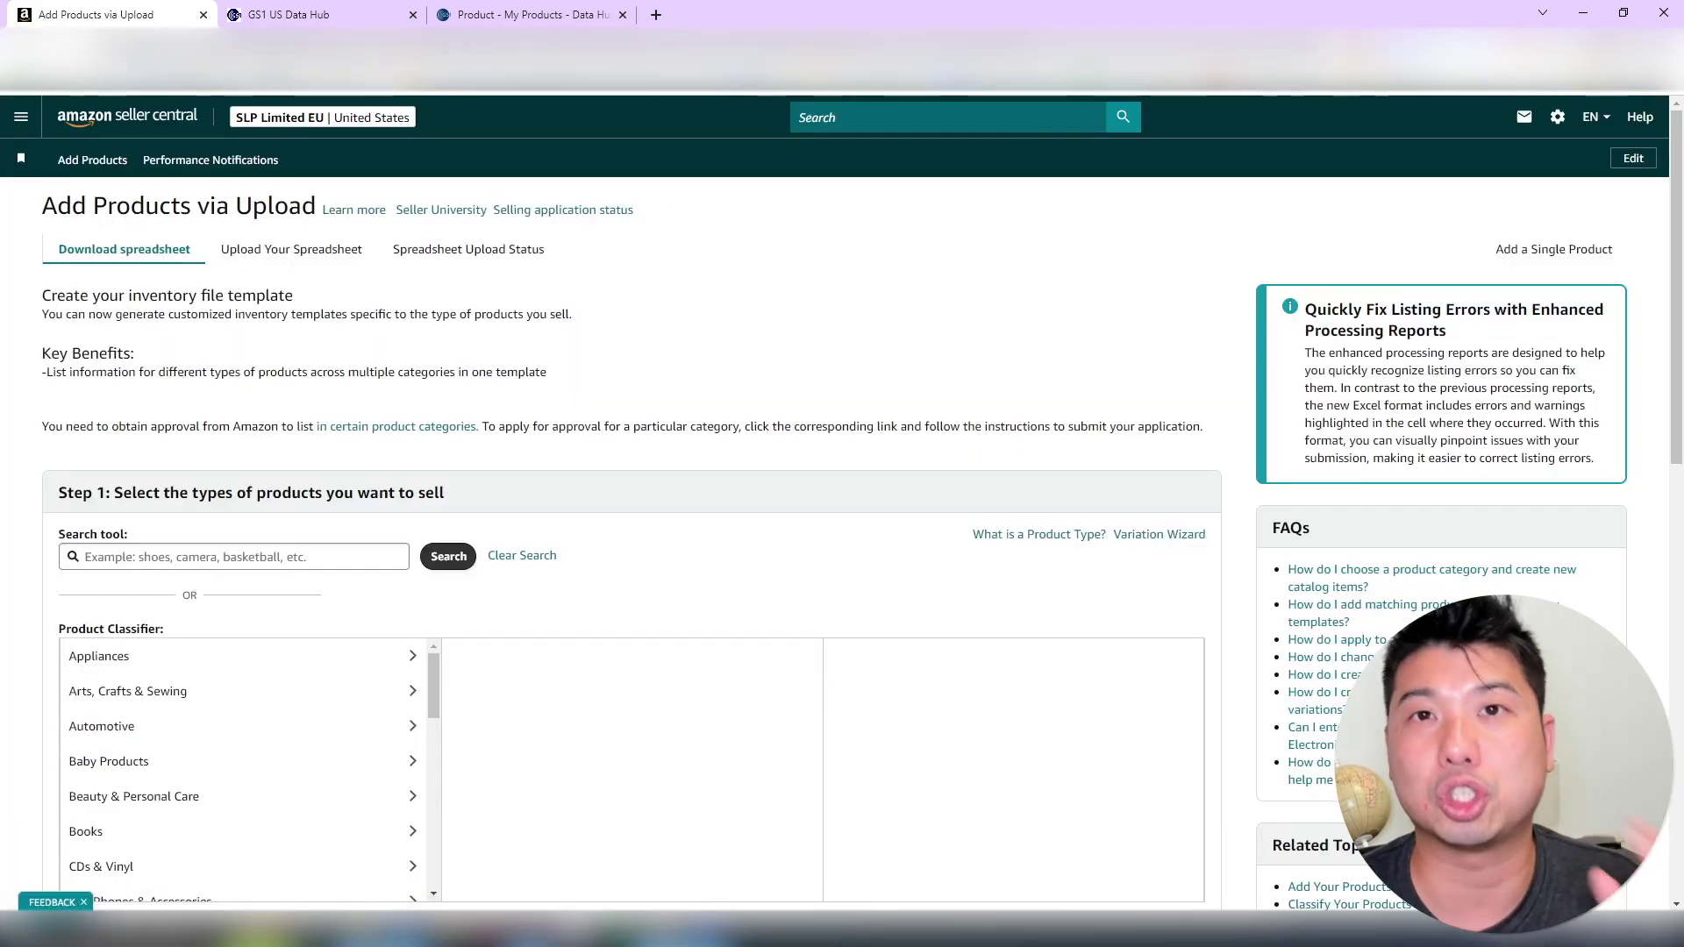
# Search 'Camera Case' and select the Camera Cases product classification
pyautogui.scroll(-1, 864, 386)
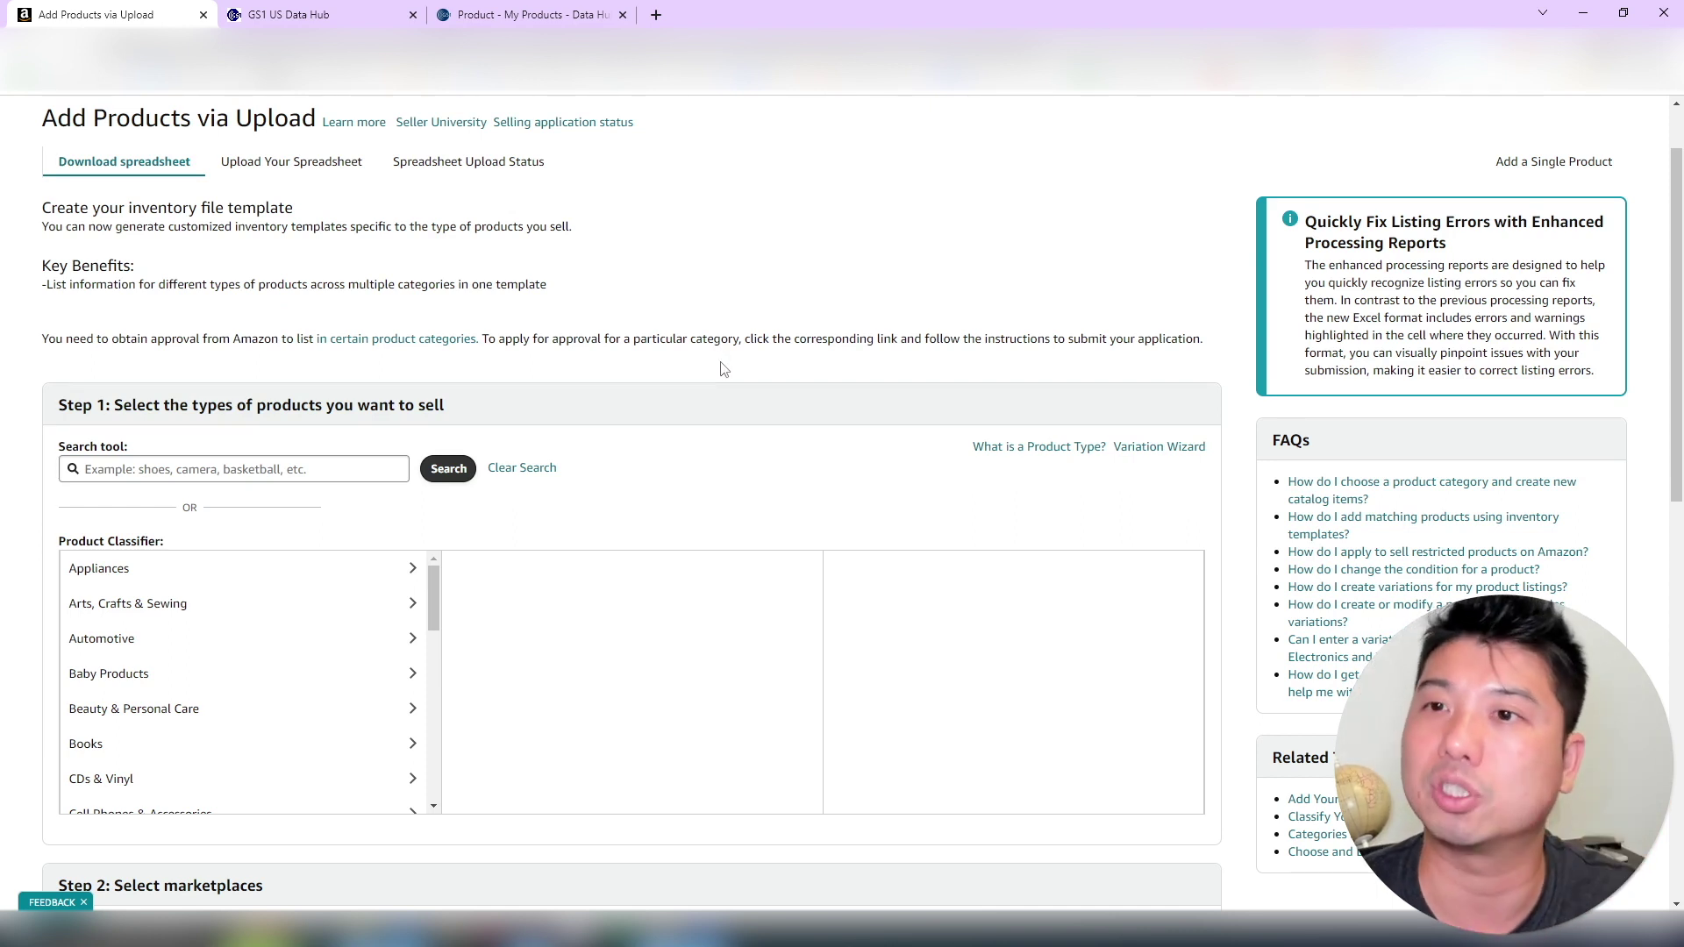
pyautogui.click(206, 467)
pyautogui.write('Camera Case')
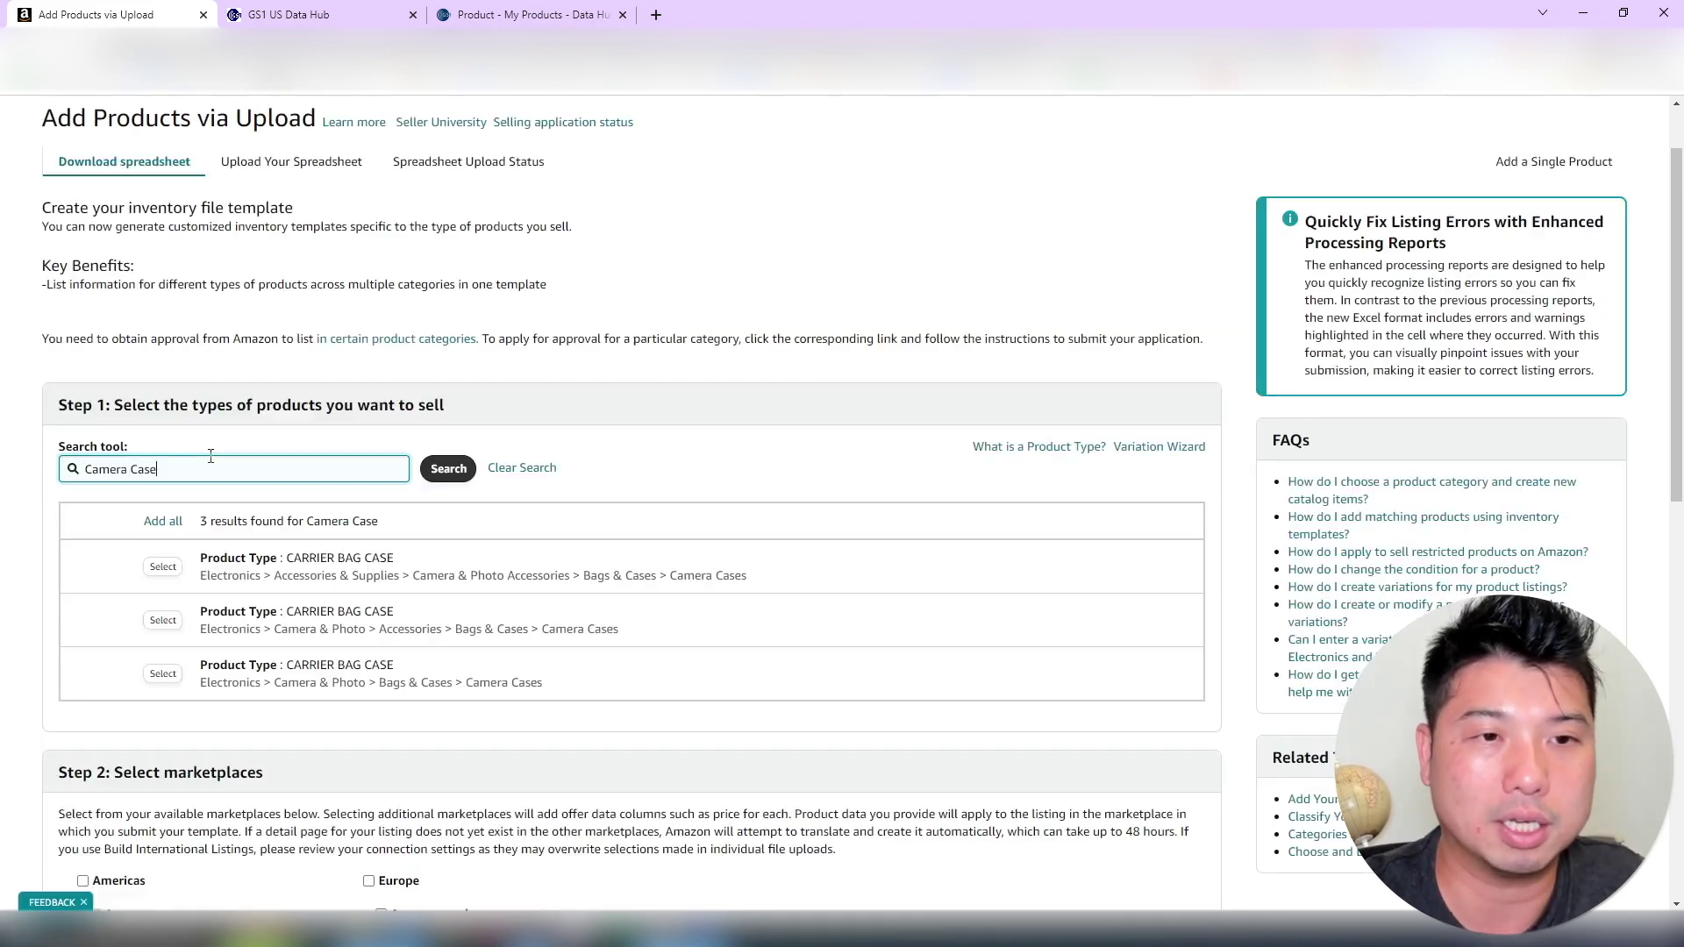
pyautogui.click(170, 627)
# Keep English as the template language and generate the inventory template
pyautogui.scroll(-4, 1042, 471)
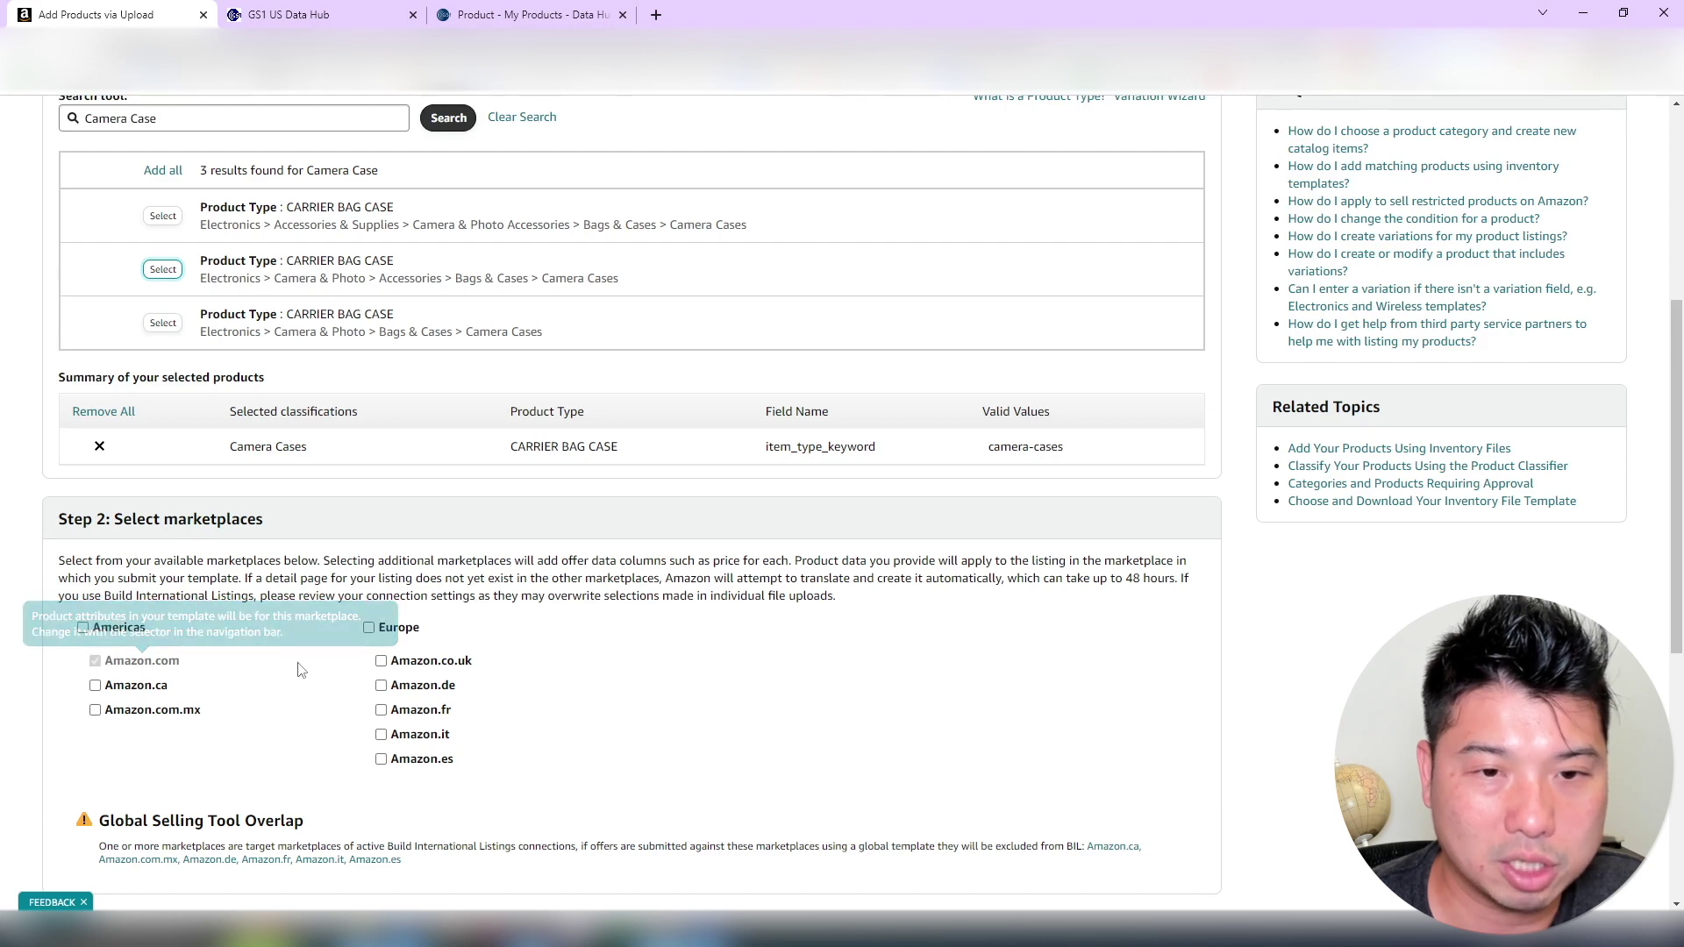
pyautogui.scroll(-3, 568, 730)
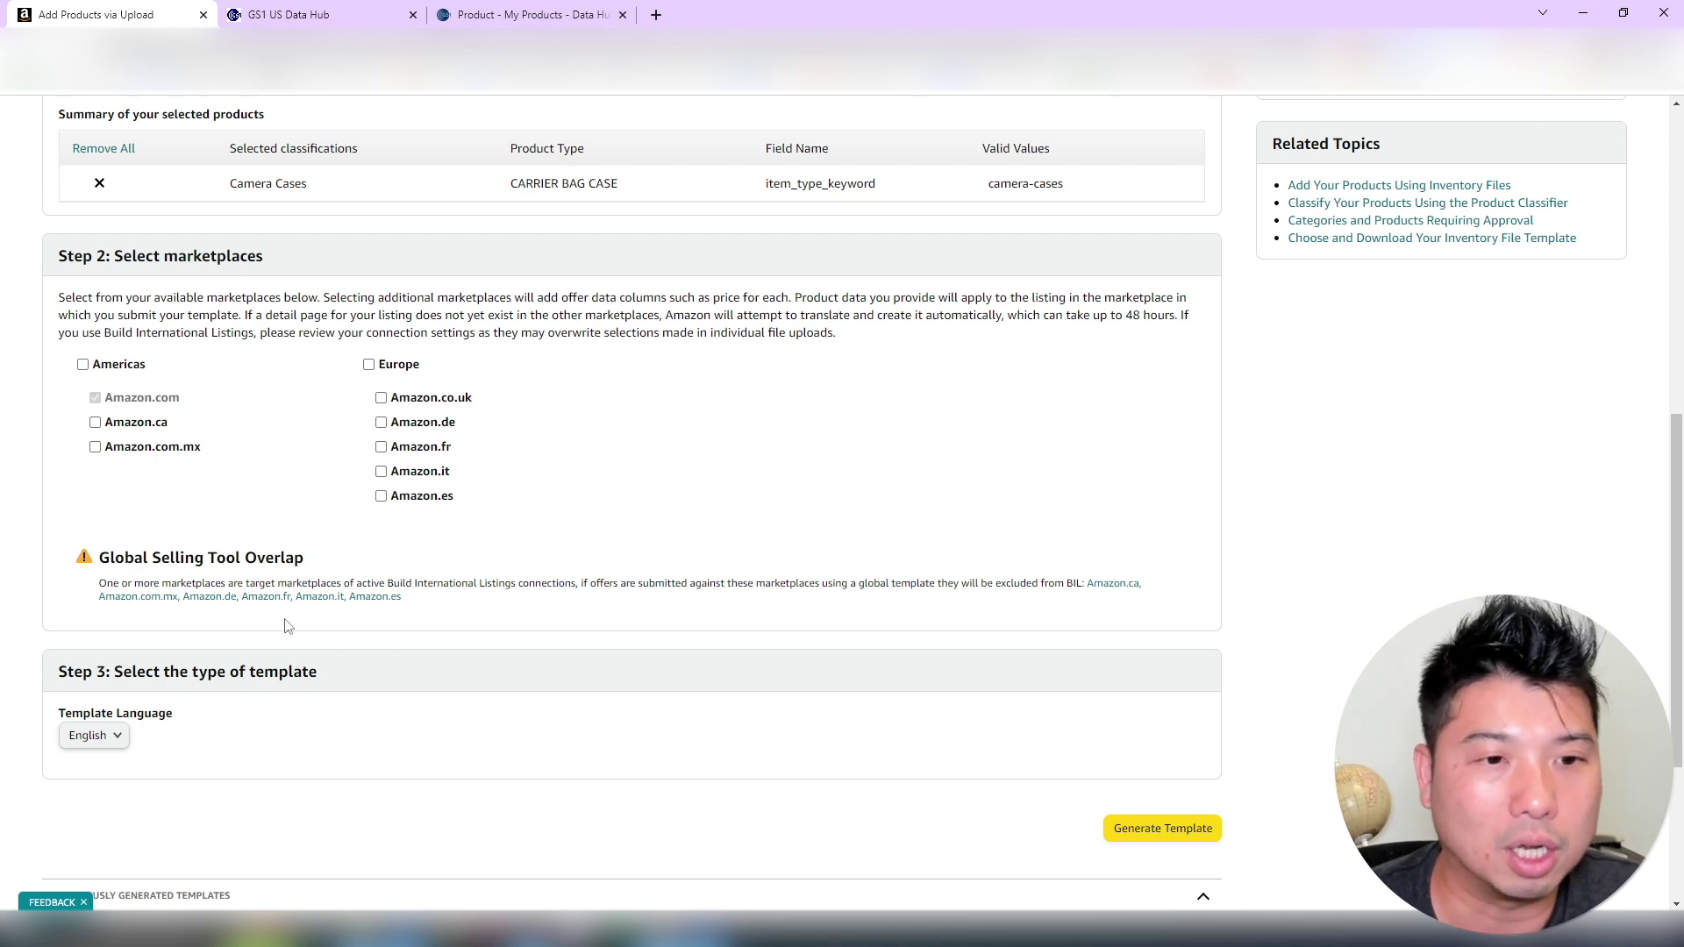
pyautogui.click(104, 735)
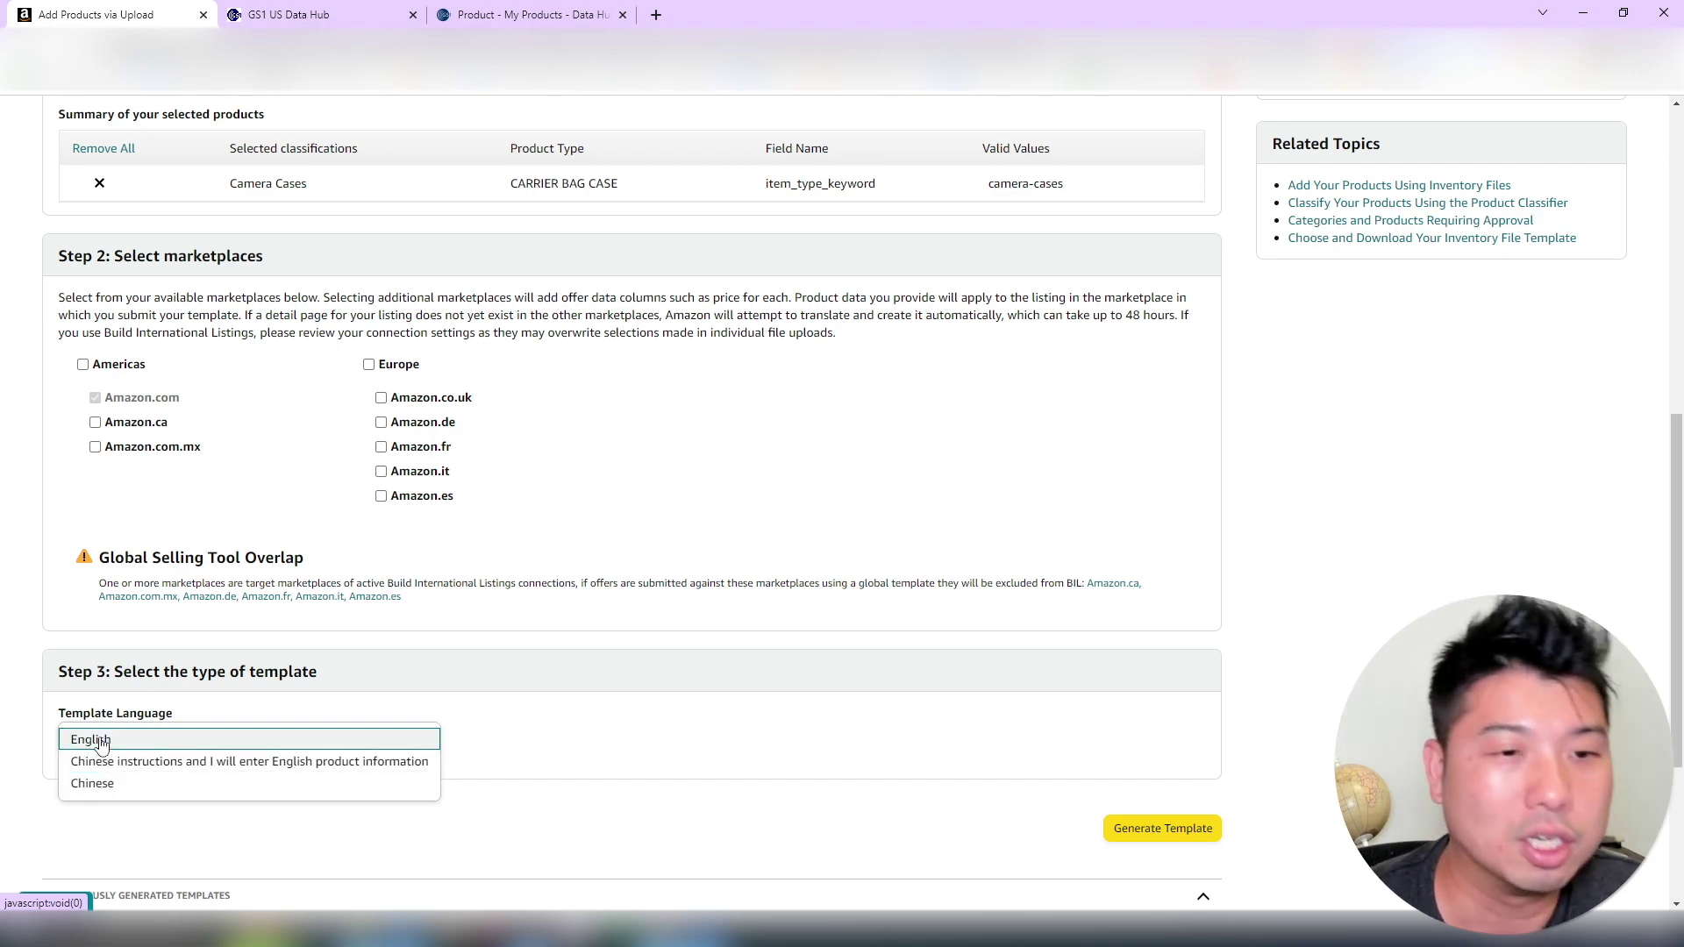
pyautogui.click(562, 715)
pyautogui.scroll(-3, 877, 614)
pyautogui.click(1174, 535)
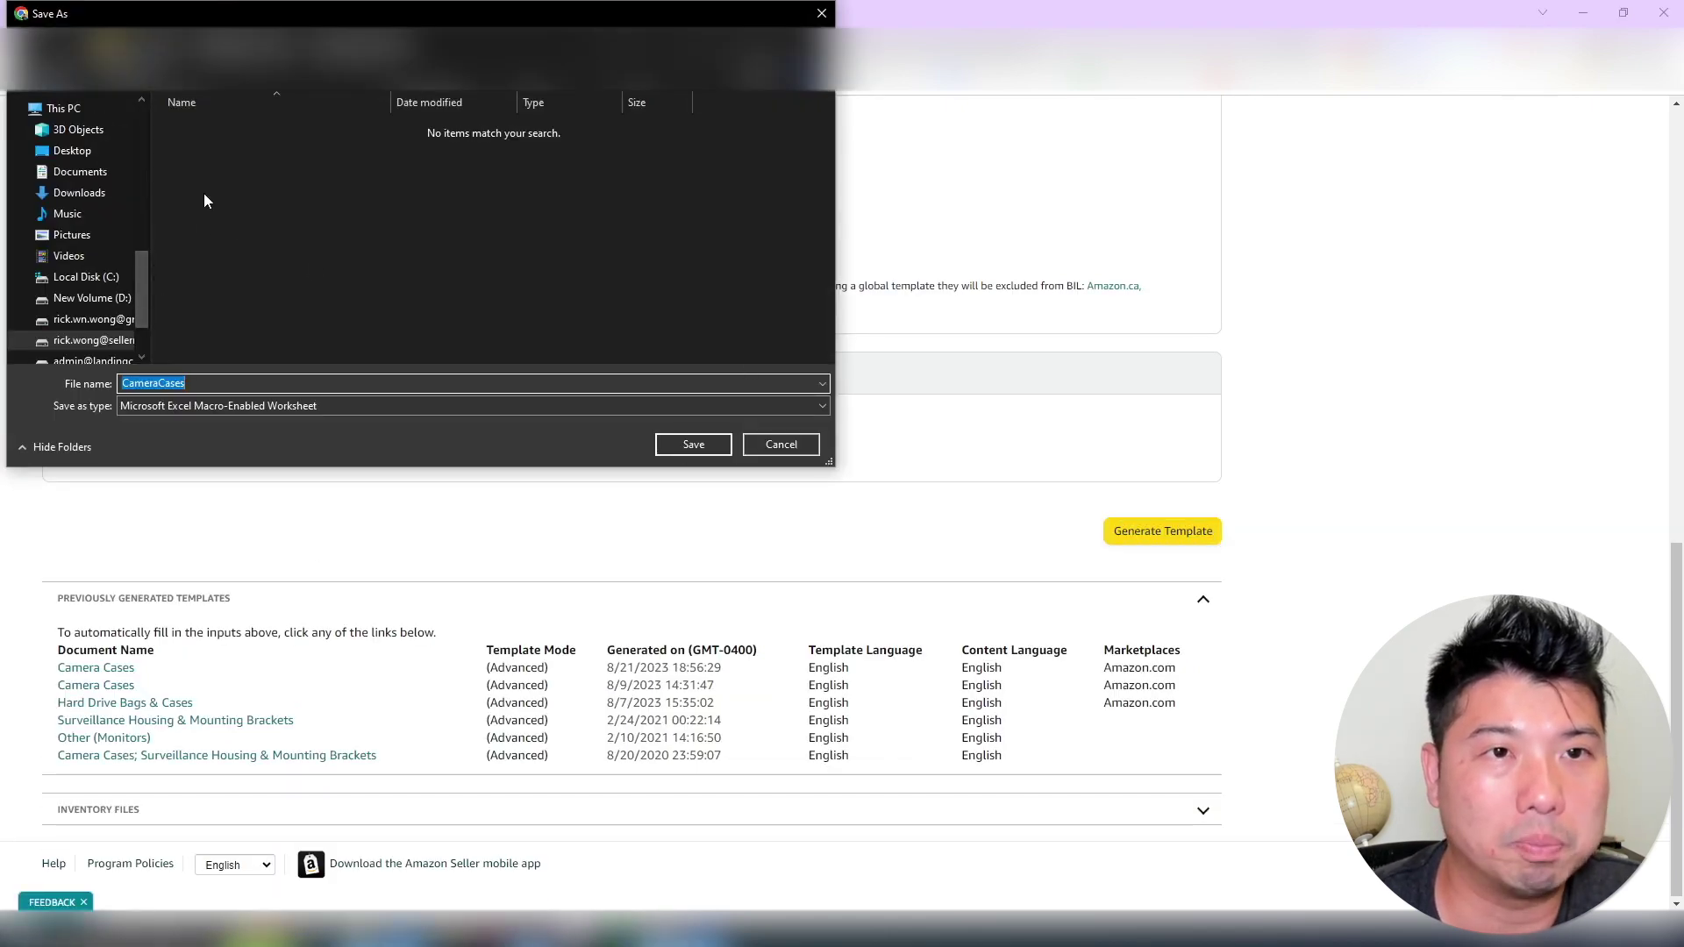
# Save the CameraCases workbook to Downloads, replacing the existing copy
pyautogui.click(107, 200)
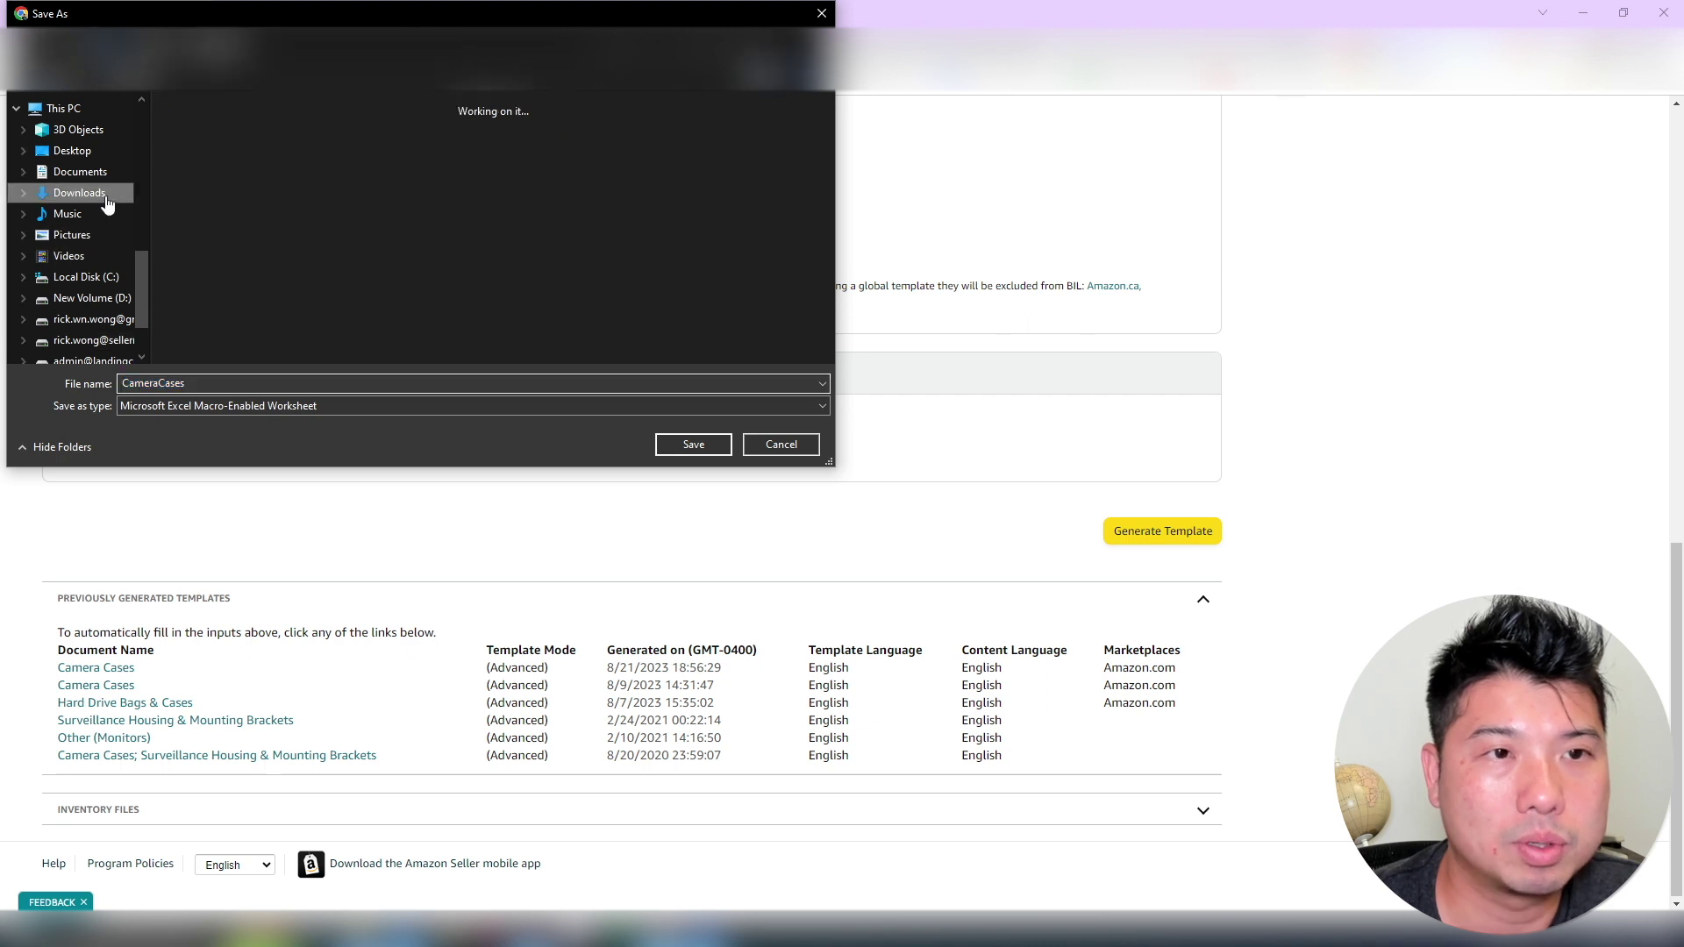
pyautogui.click(224, 389)
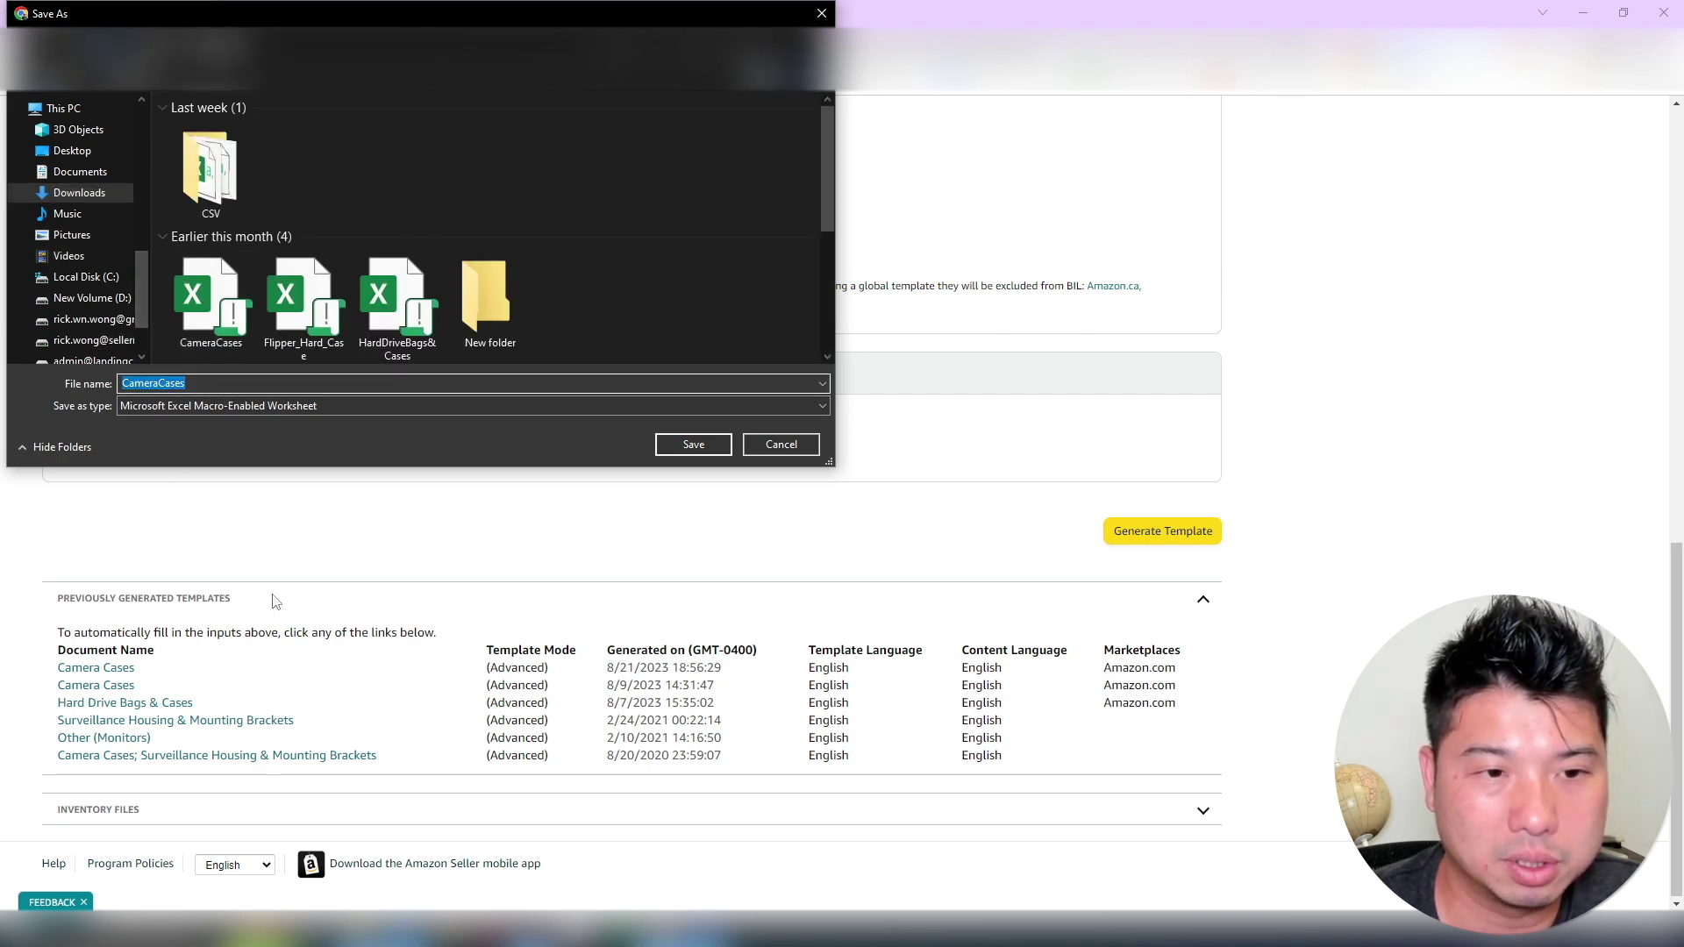
pyautogui.click(692, 445)
pyautogui.click(902, 482)
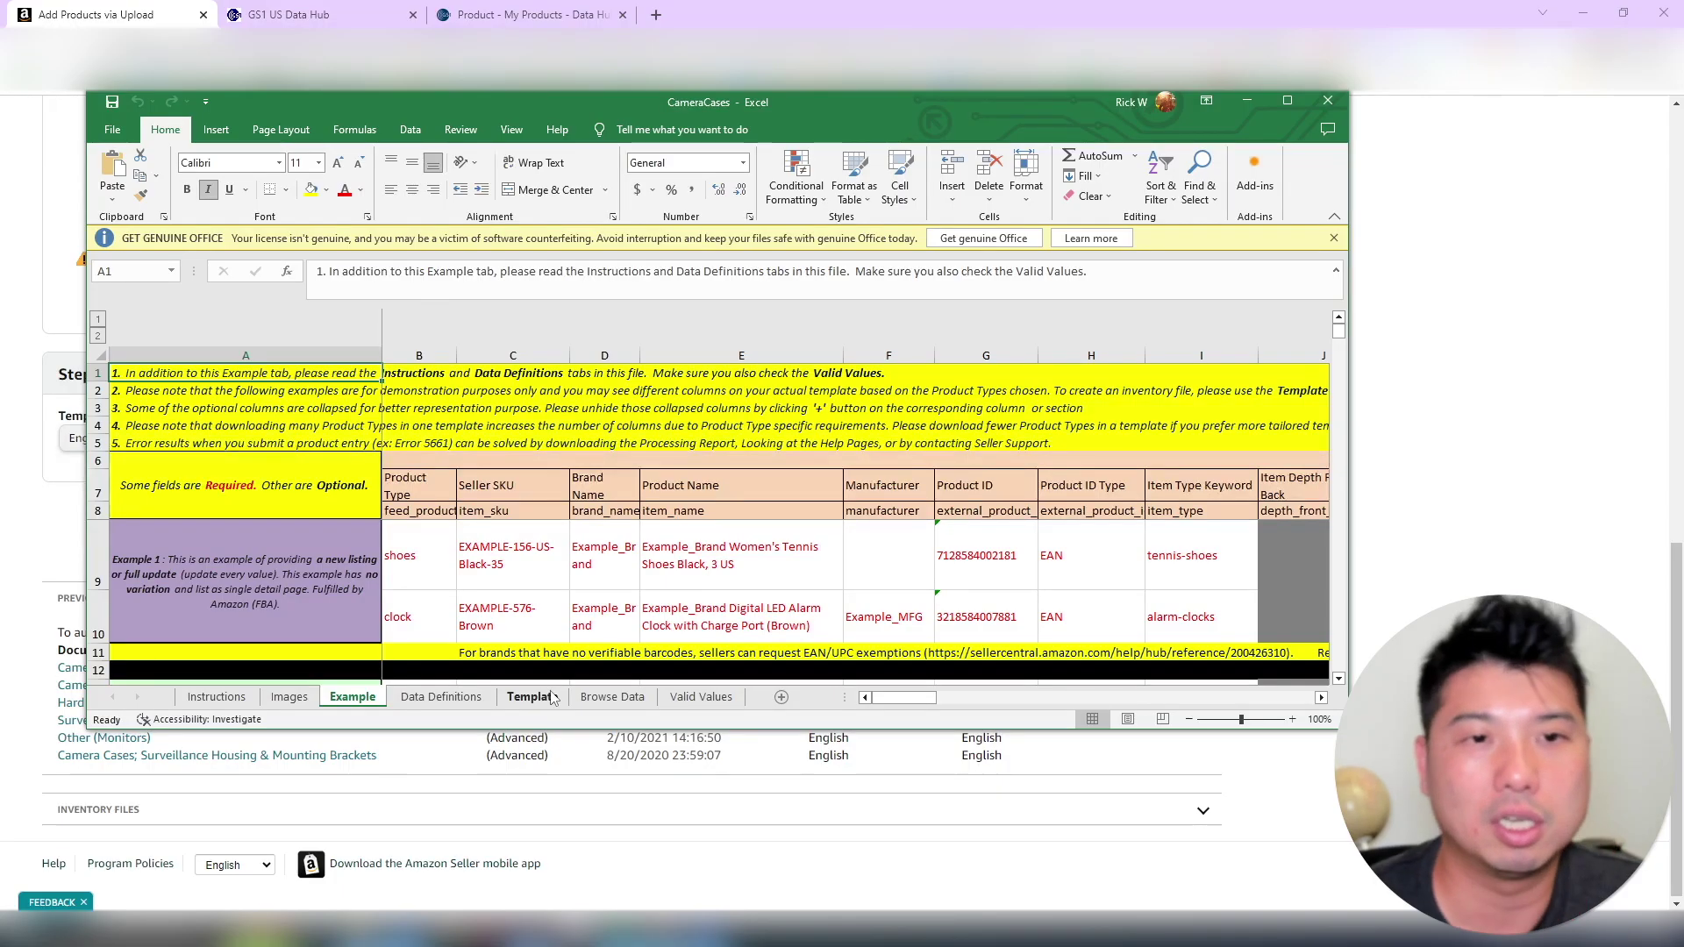
# Look through the Instructions, Images and Data Definitions sheets of the CameraCases workbook
pyautogui.click(211, 699)
pyautogui.click(290, 698)
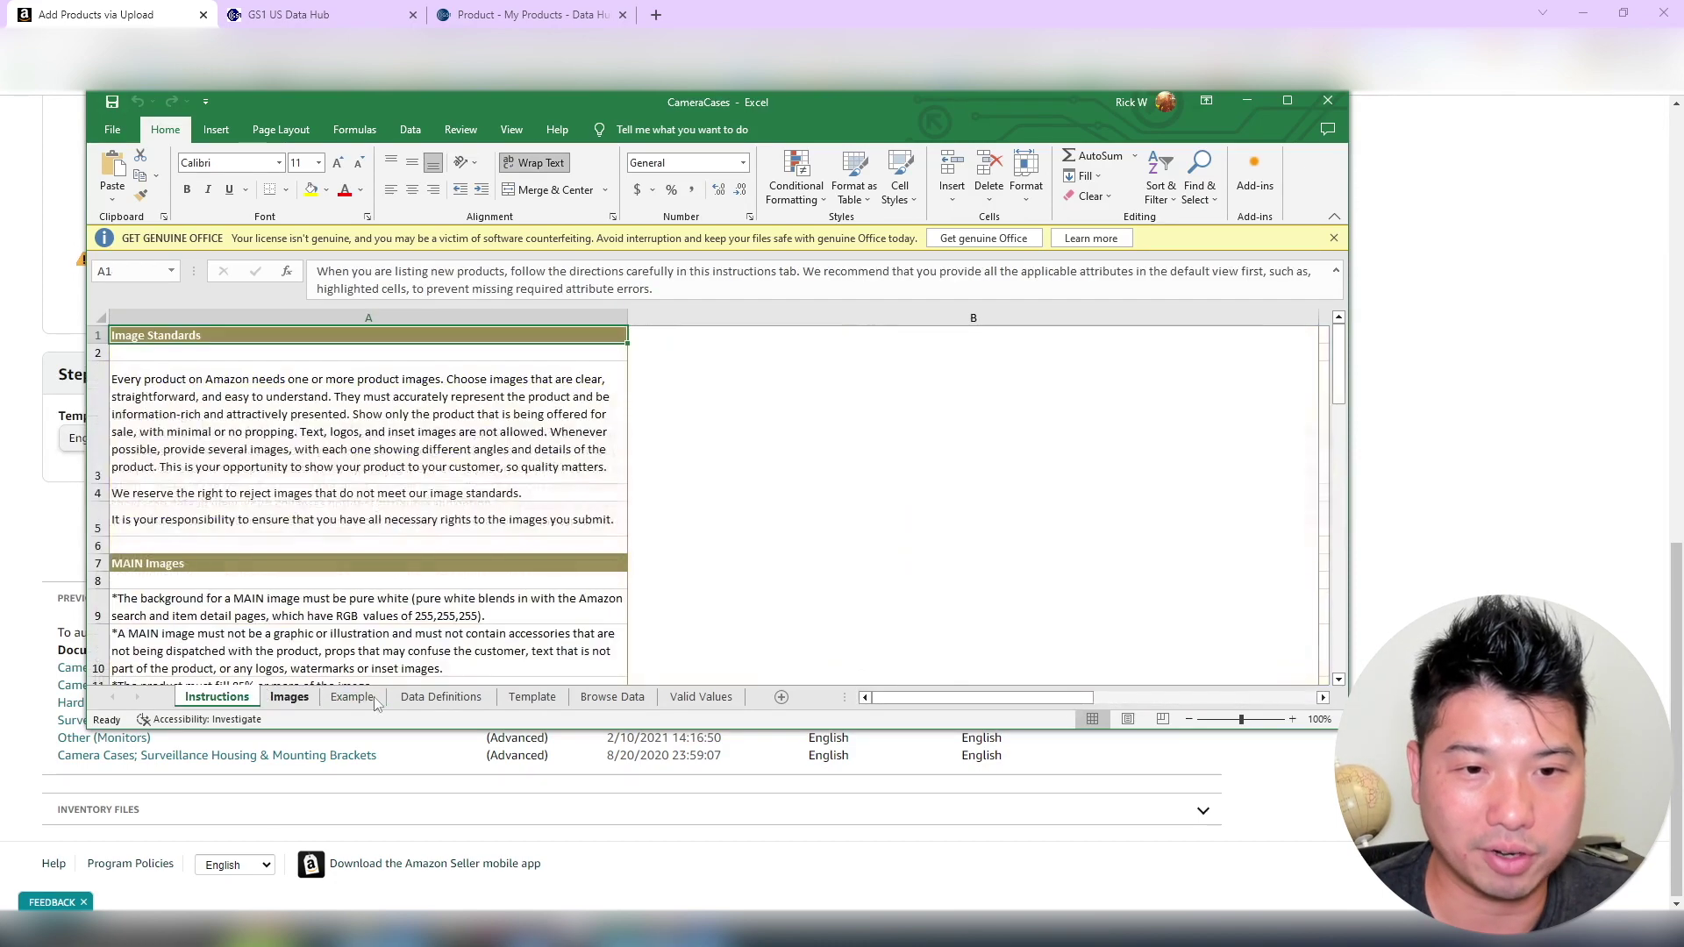
pyautogui.click(439, 700)
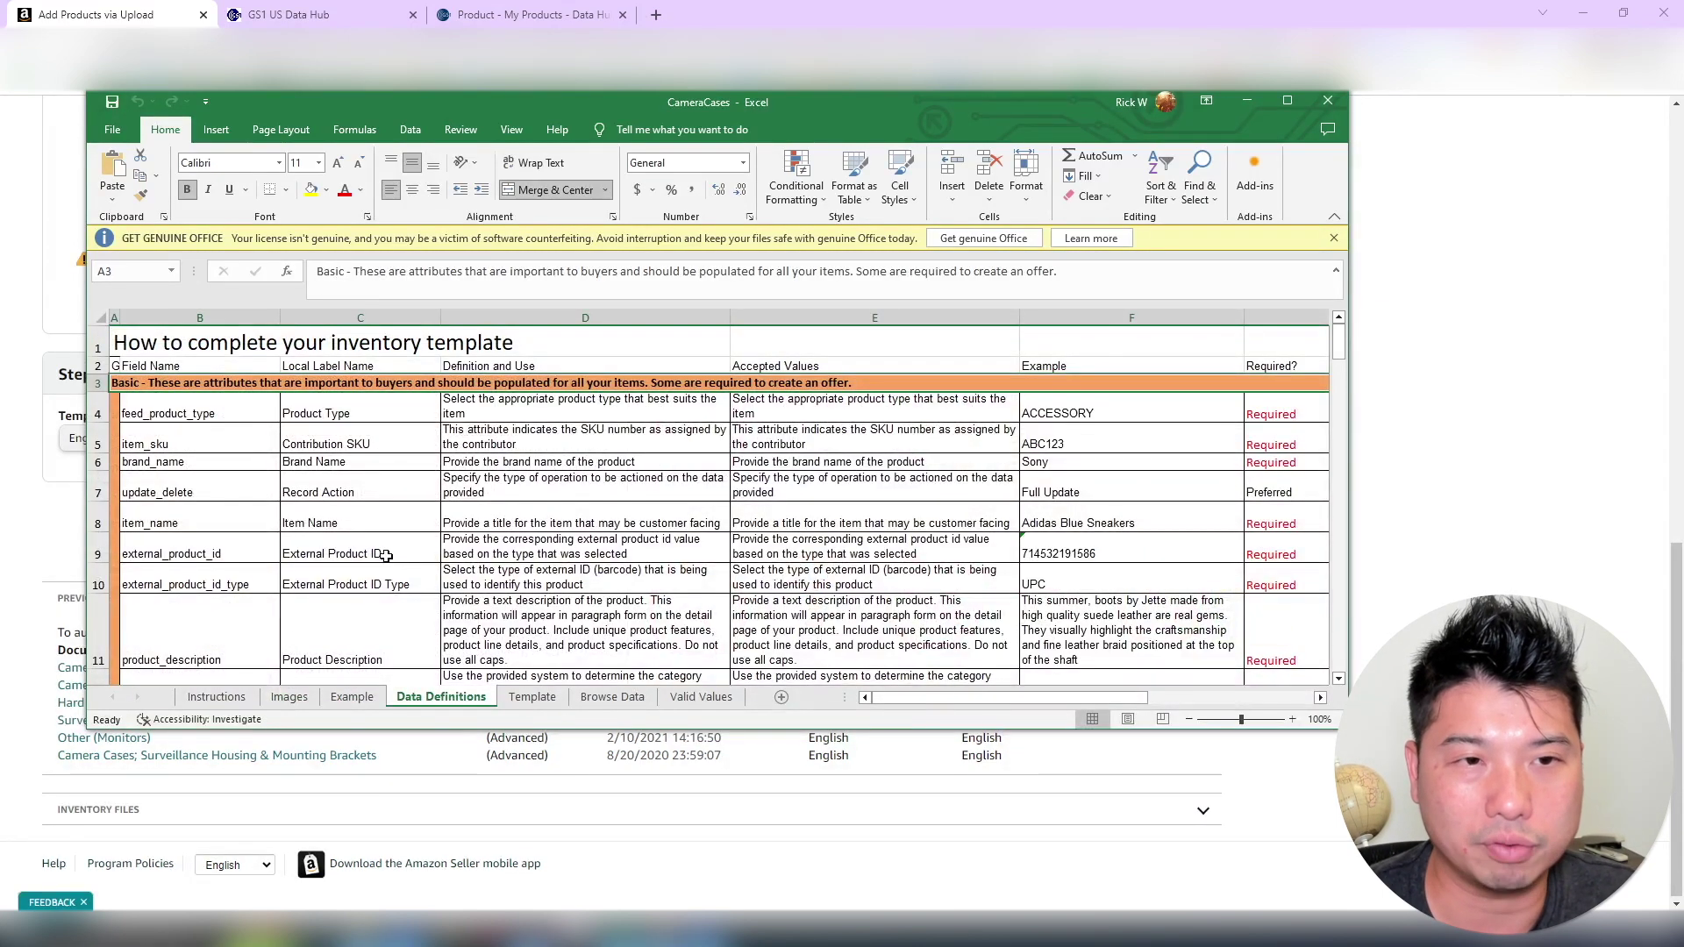
pyautogui.scroll(-5, 184, 465)
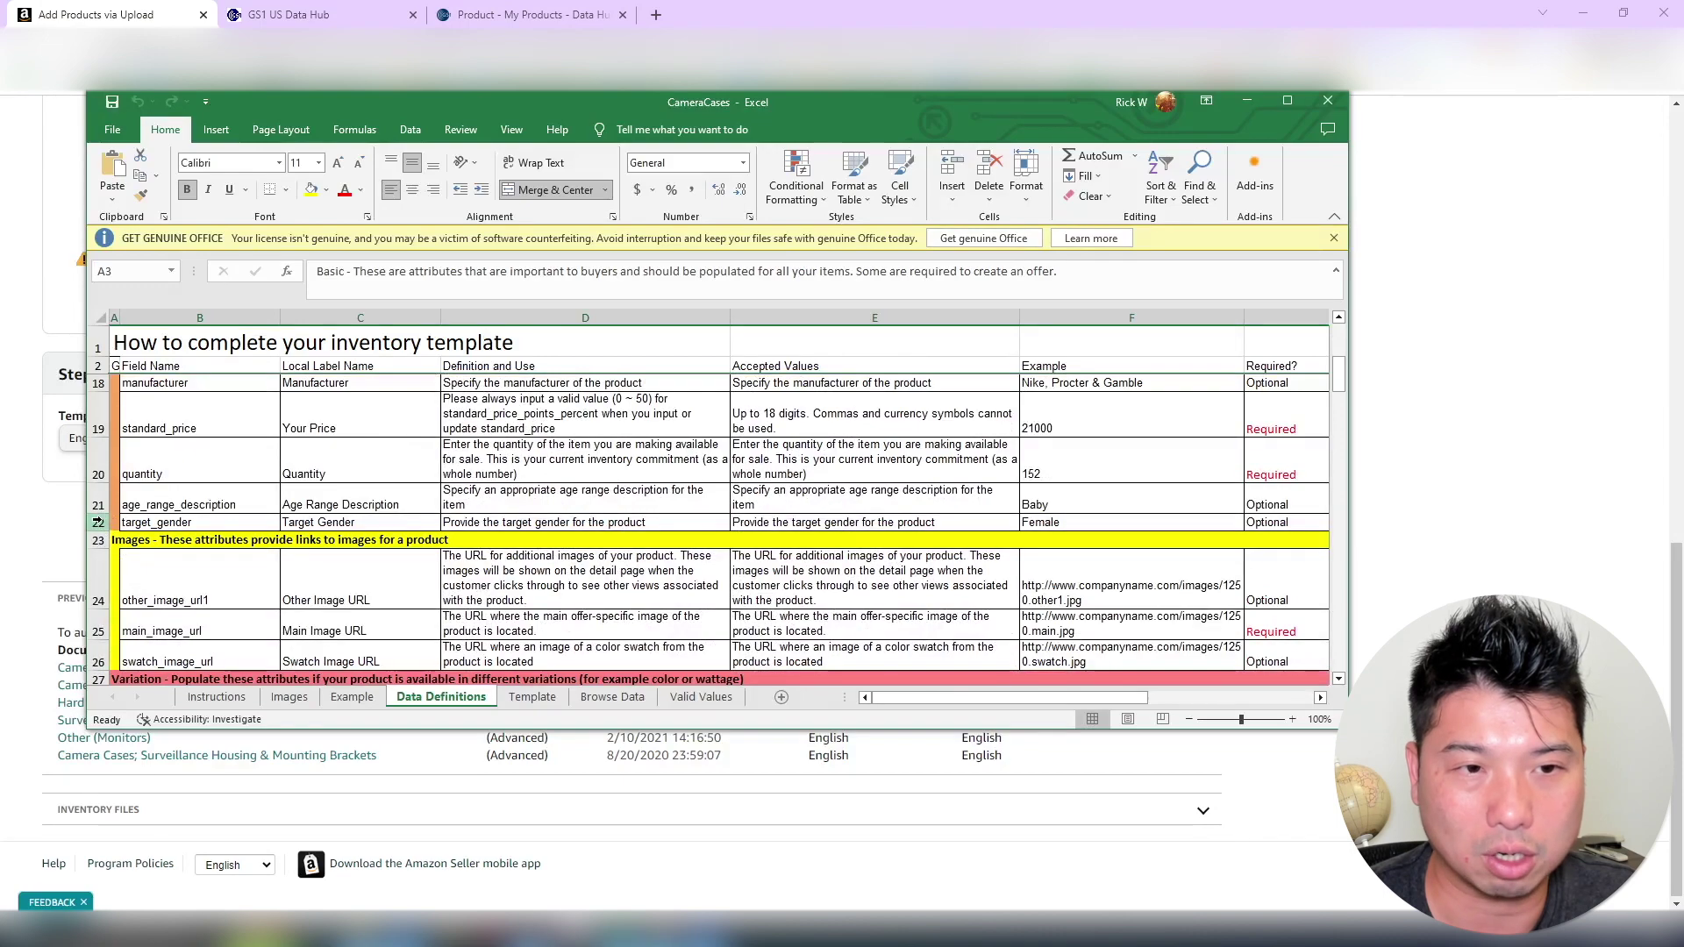
pyautogui.moveTo(101, 520); pyautogui.dragTo(194, 397)
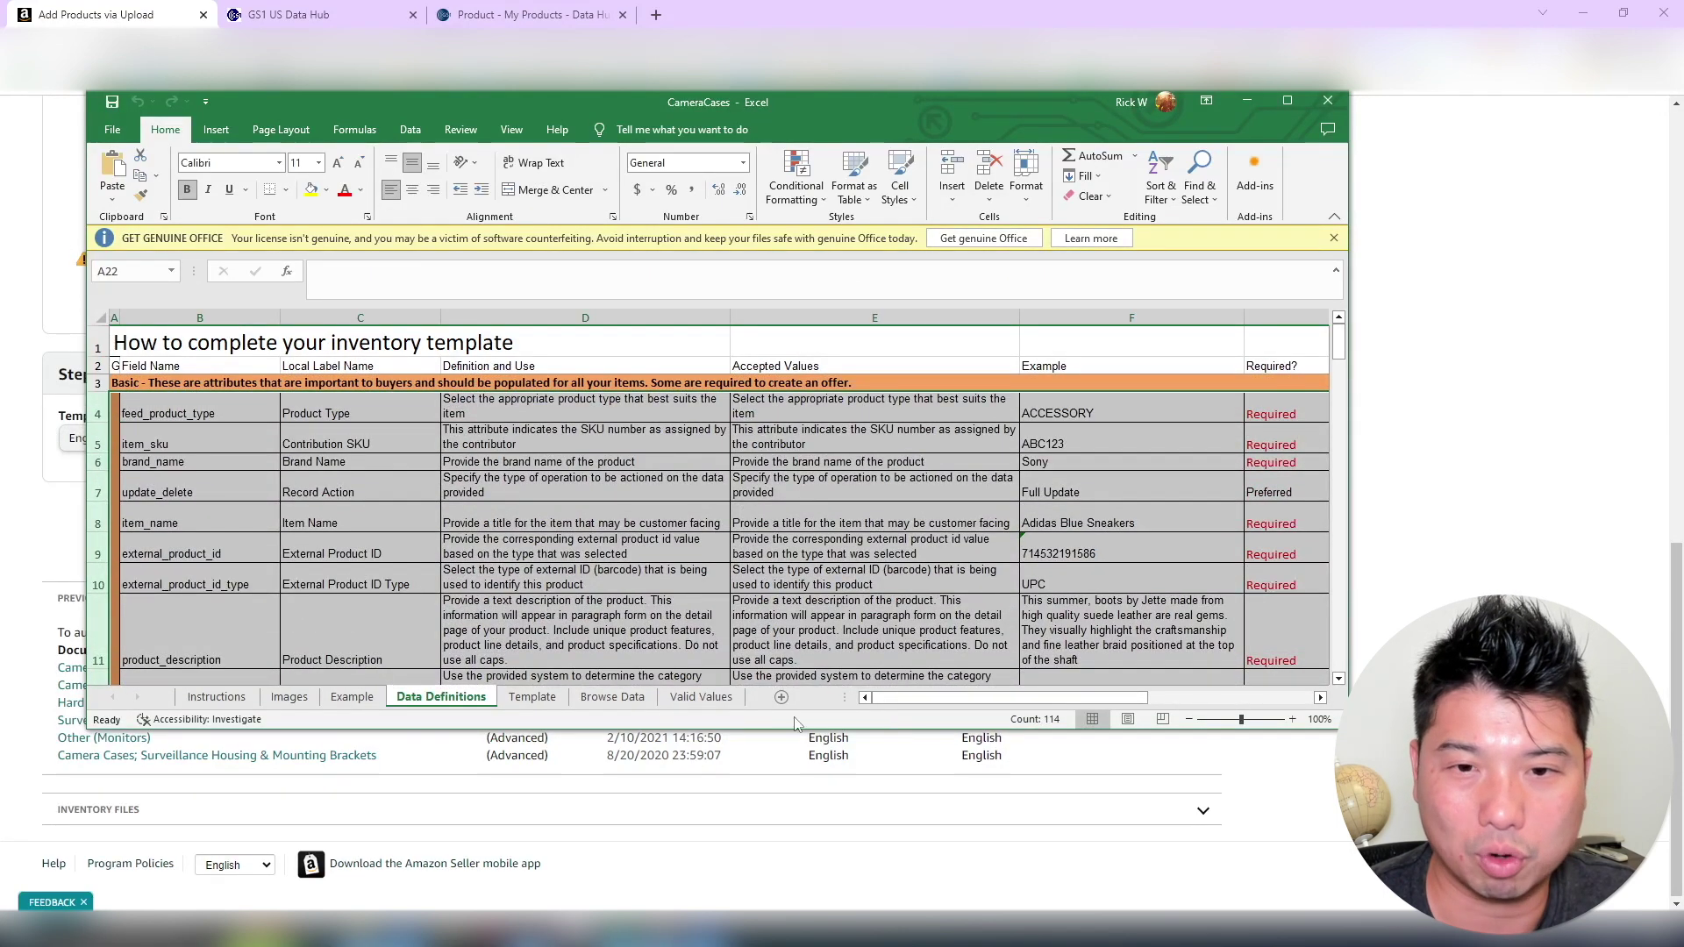
# Show the Template sheet's header rows and maximize the Excel window
pyautogui.click(533, 698)
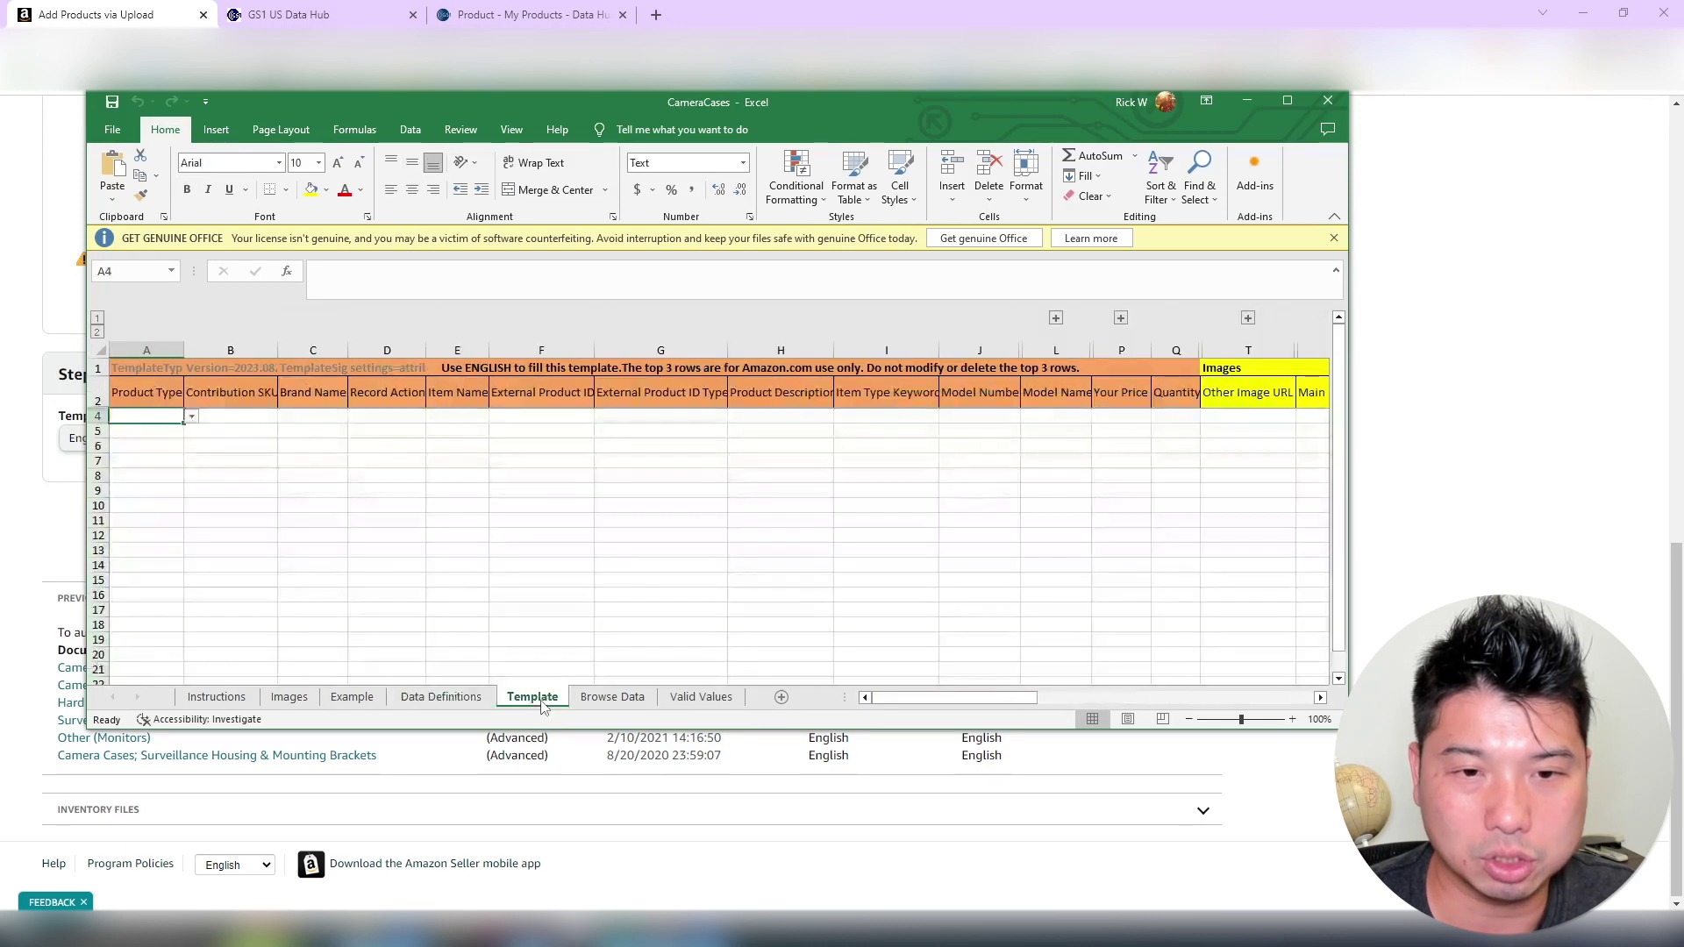
pyautogui.click(94, 401)
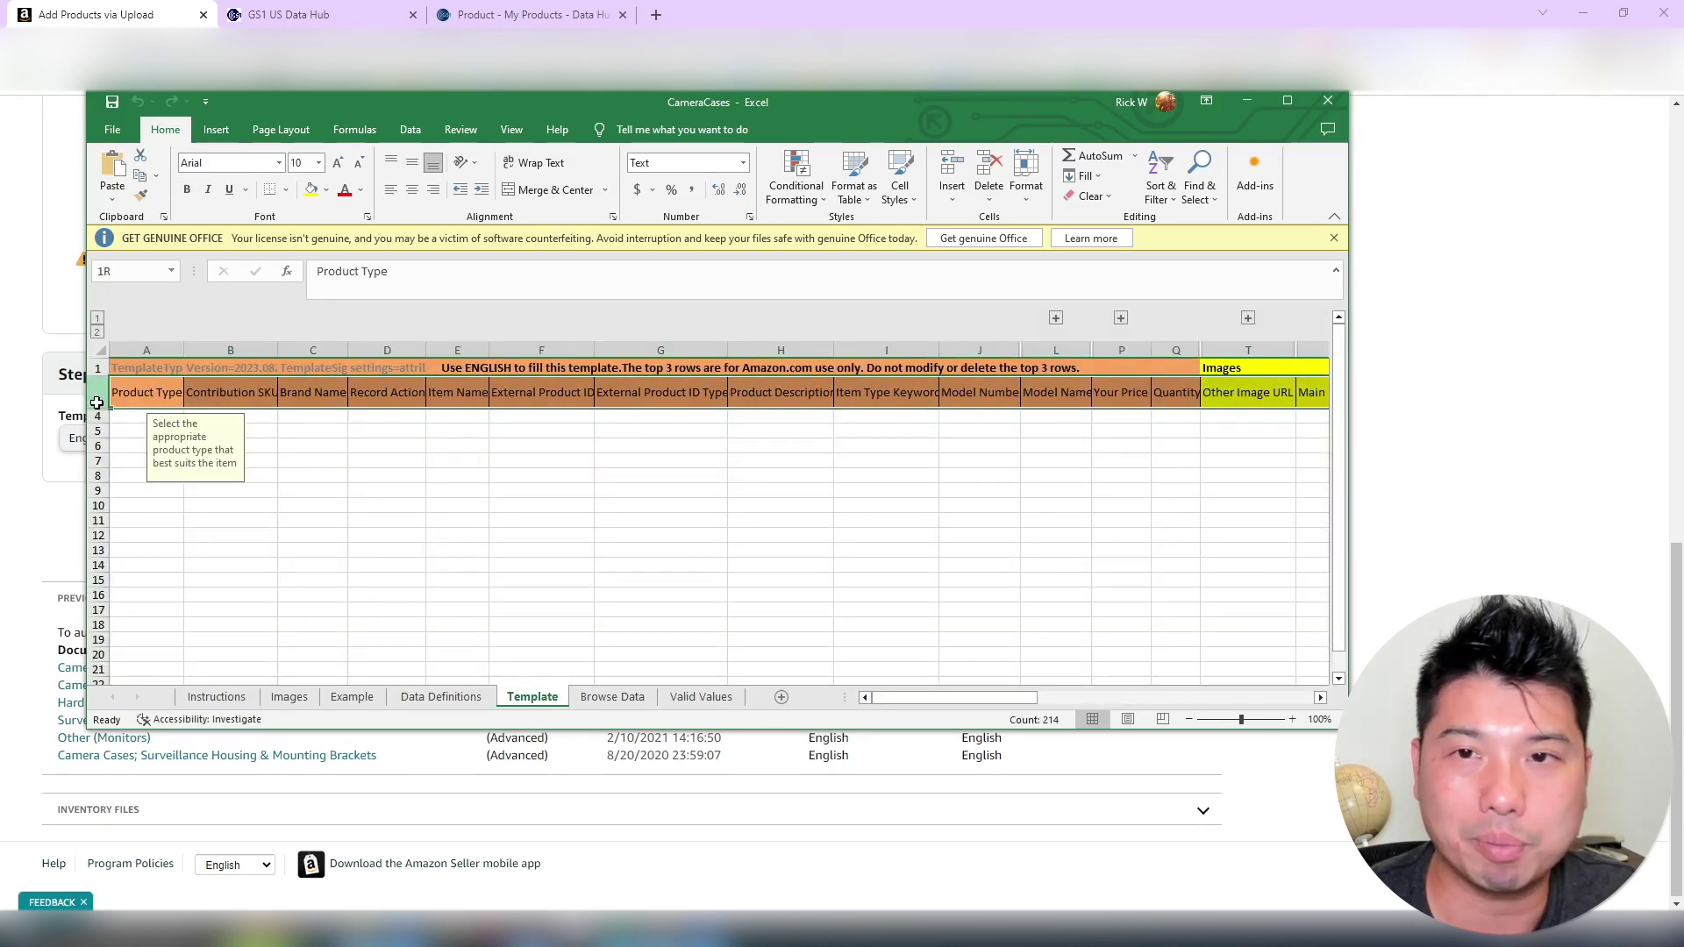
pyautogui.moveTo(97, 406); pyautogui.dragTo(97, 411)
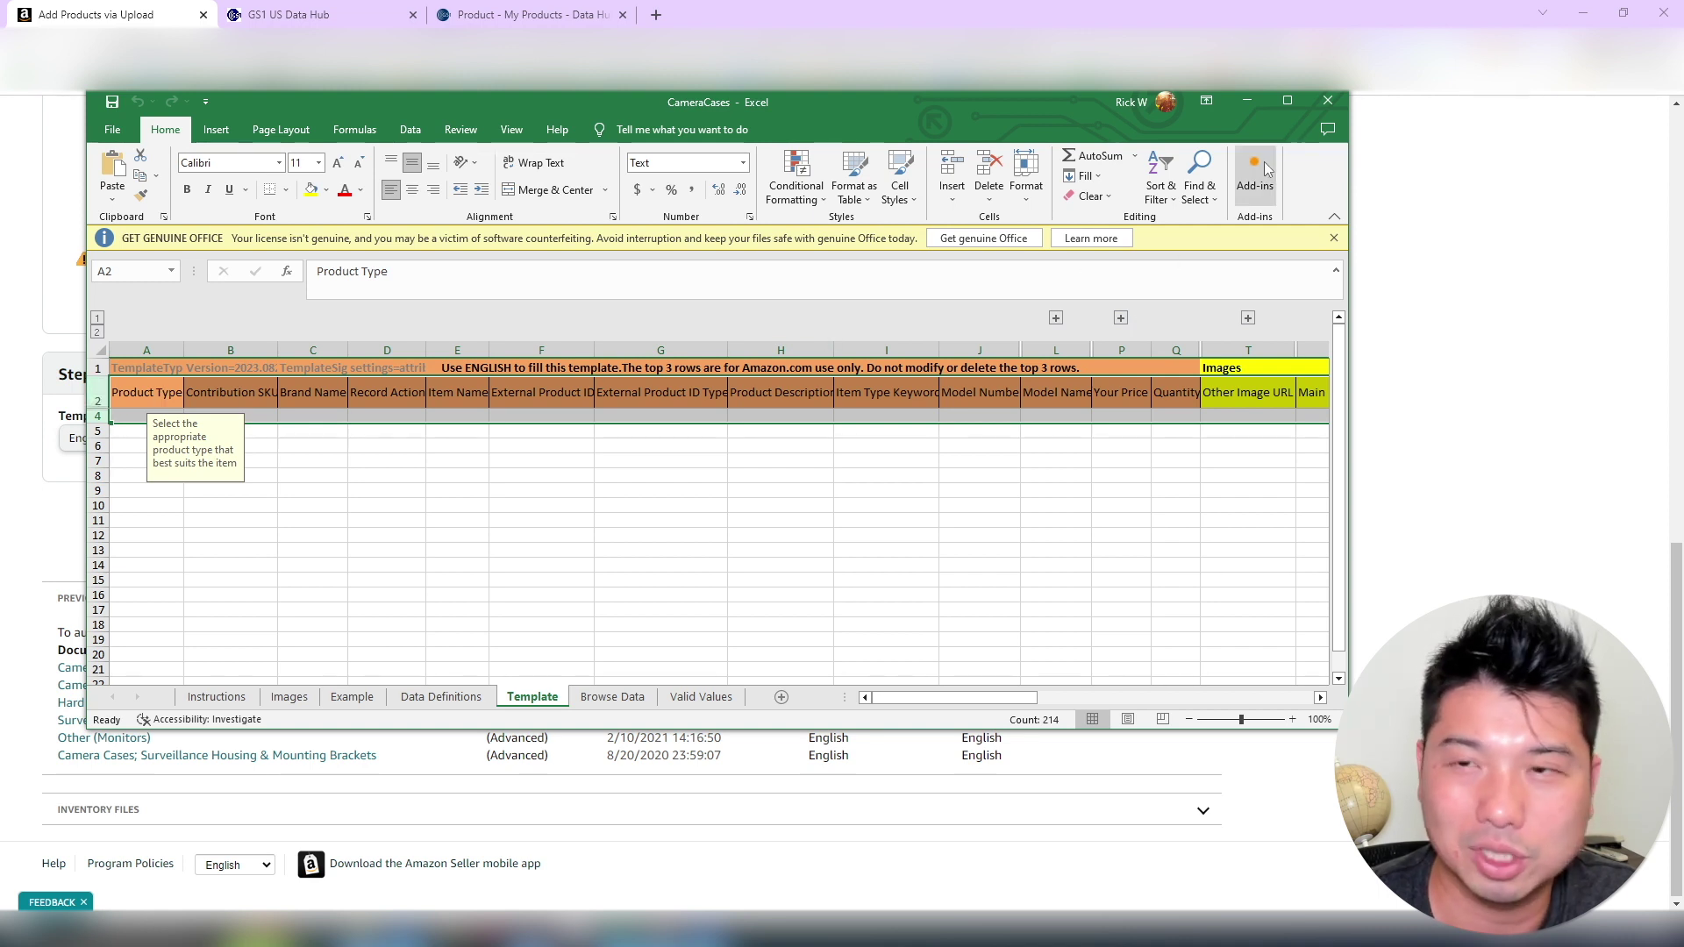
pyautogui.click(1298, 104)
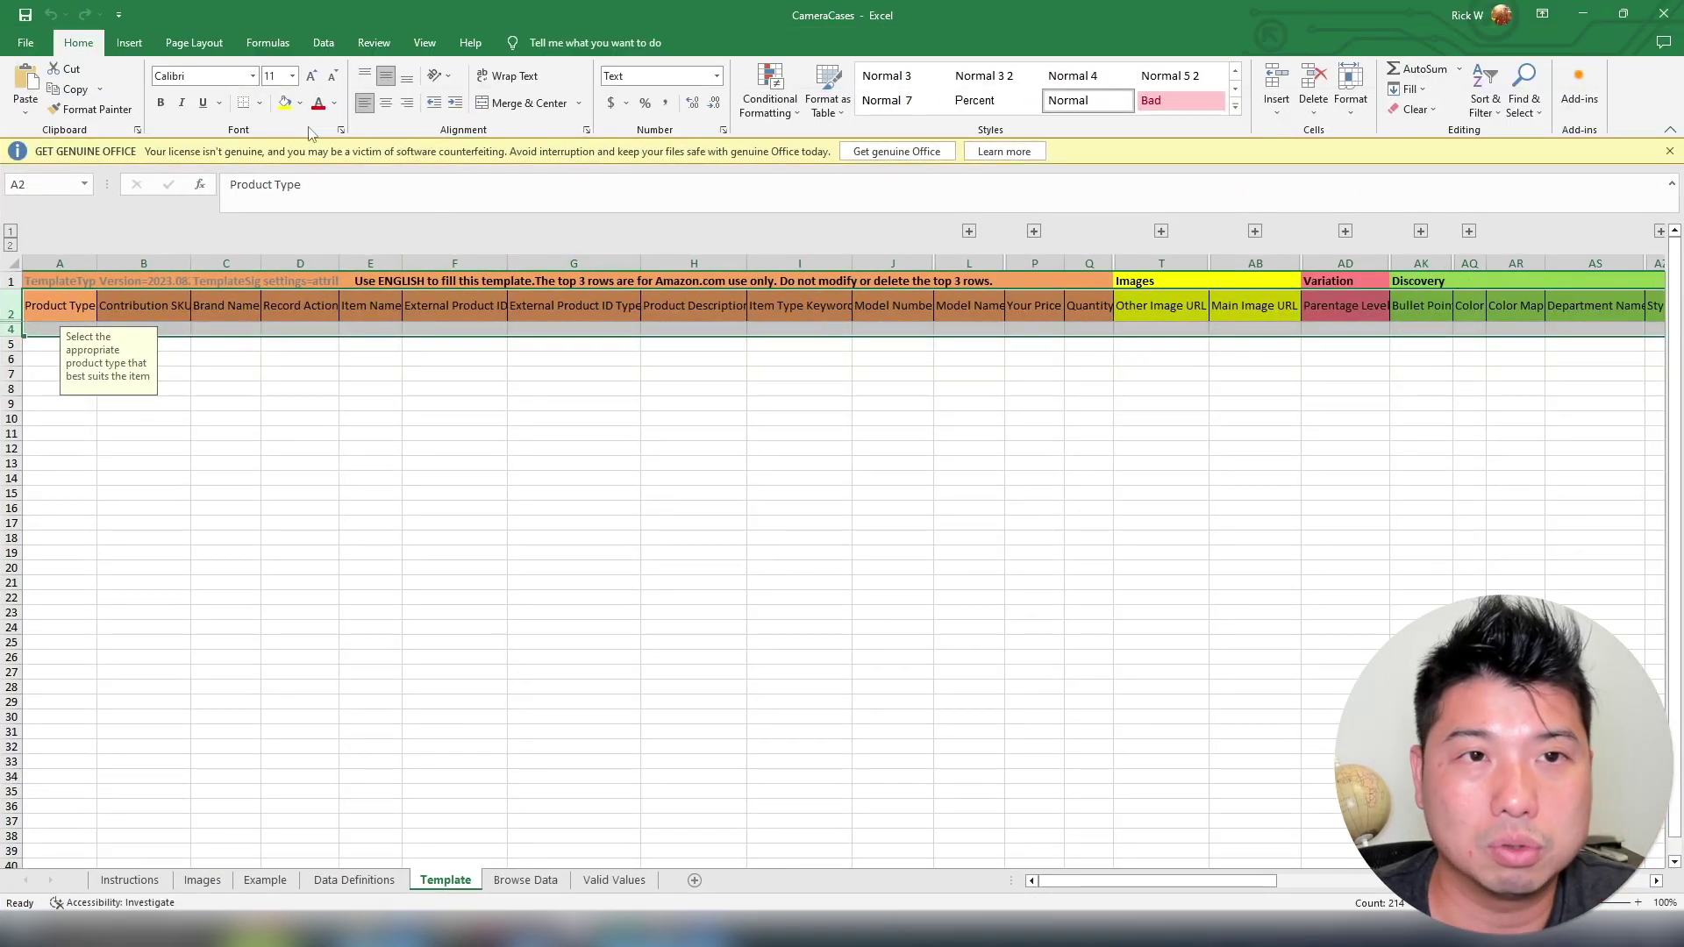
# Unhide the hidden field-name row 3 and review its field names starting at feed_product_type
pyautogui.rightClick(242, 319)
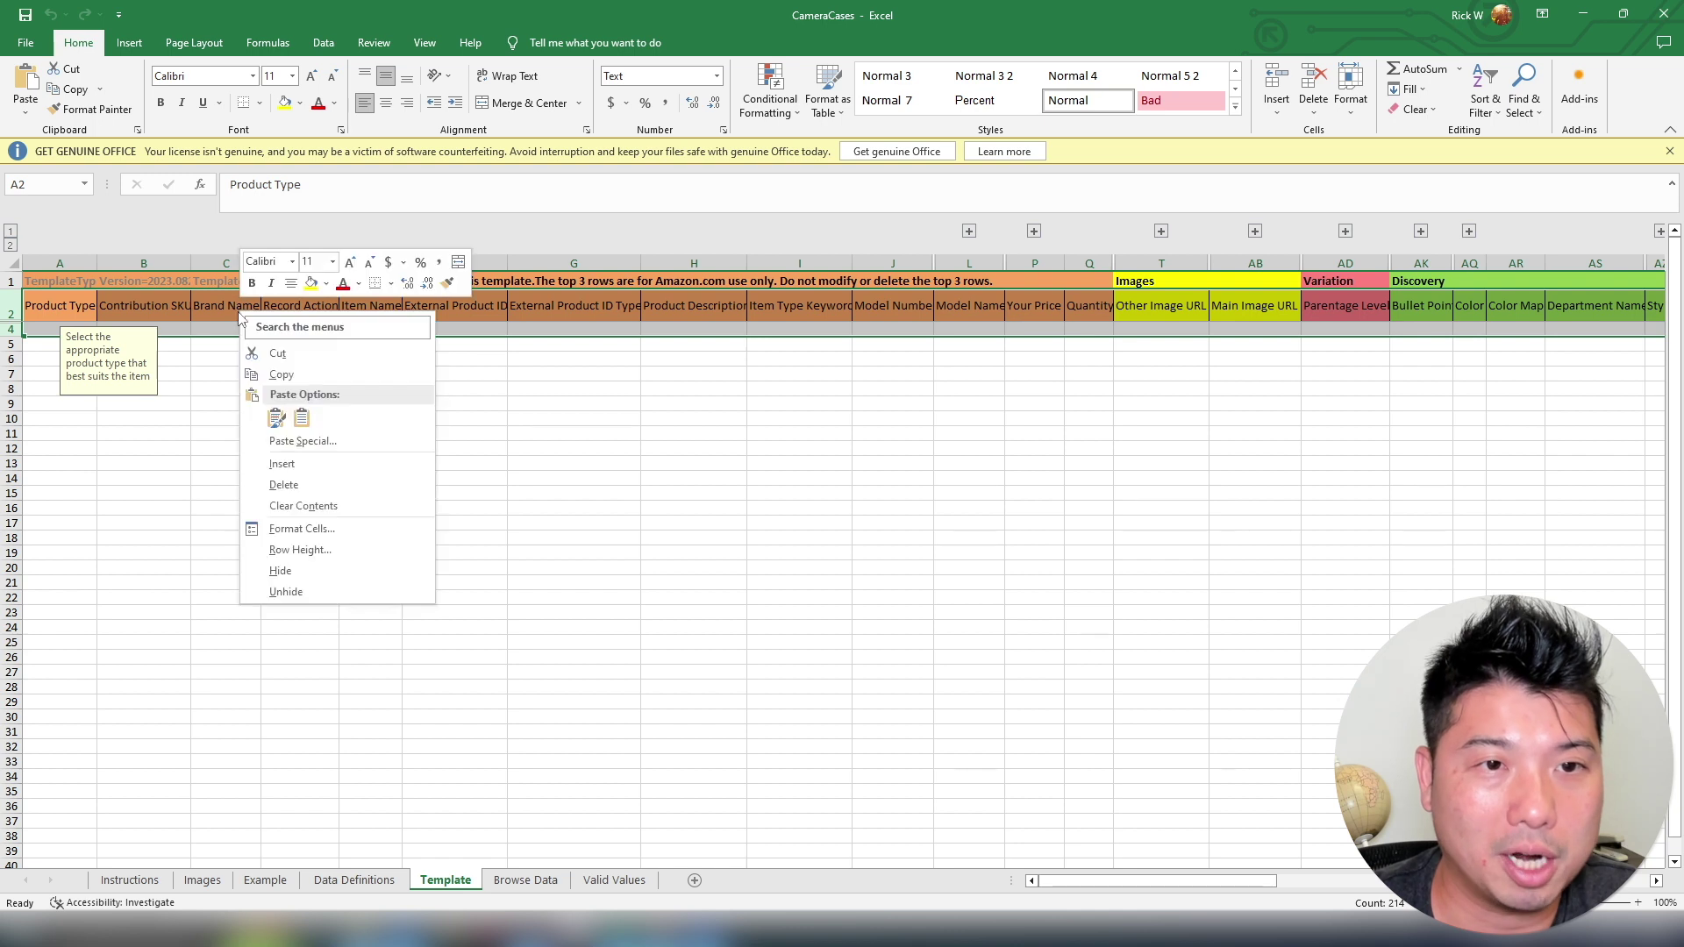
pyautogui.click(314, 591)
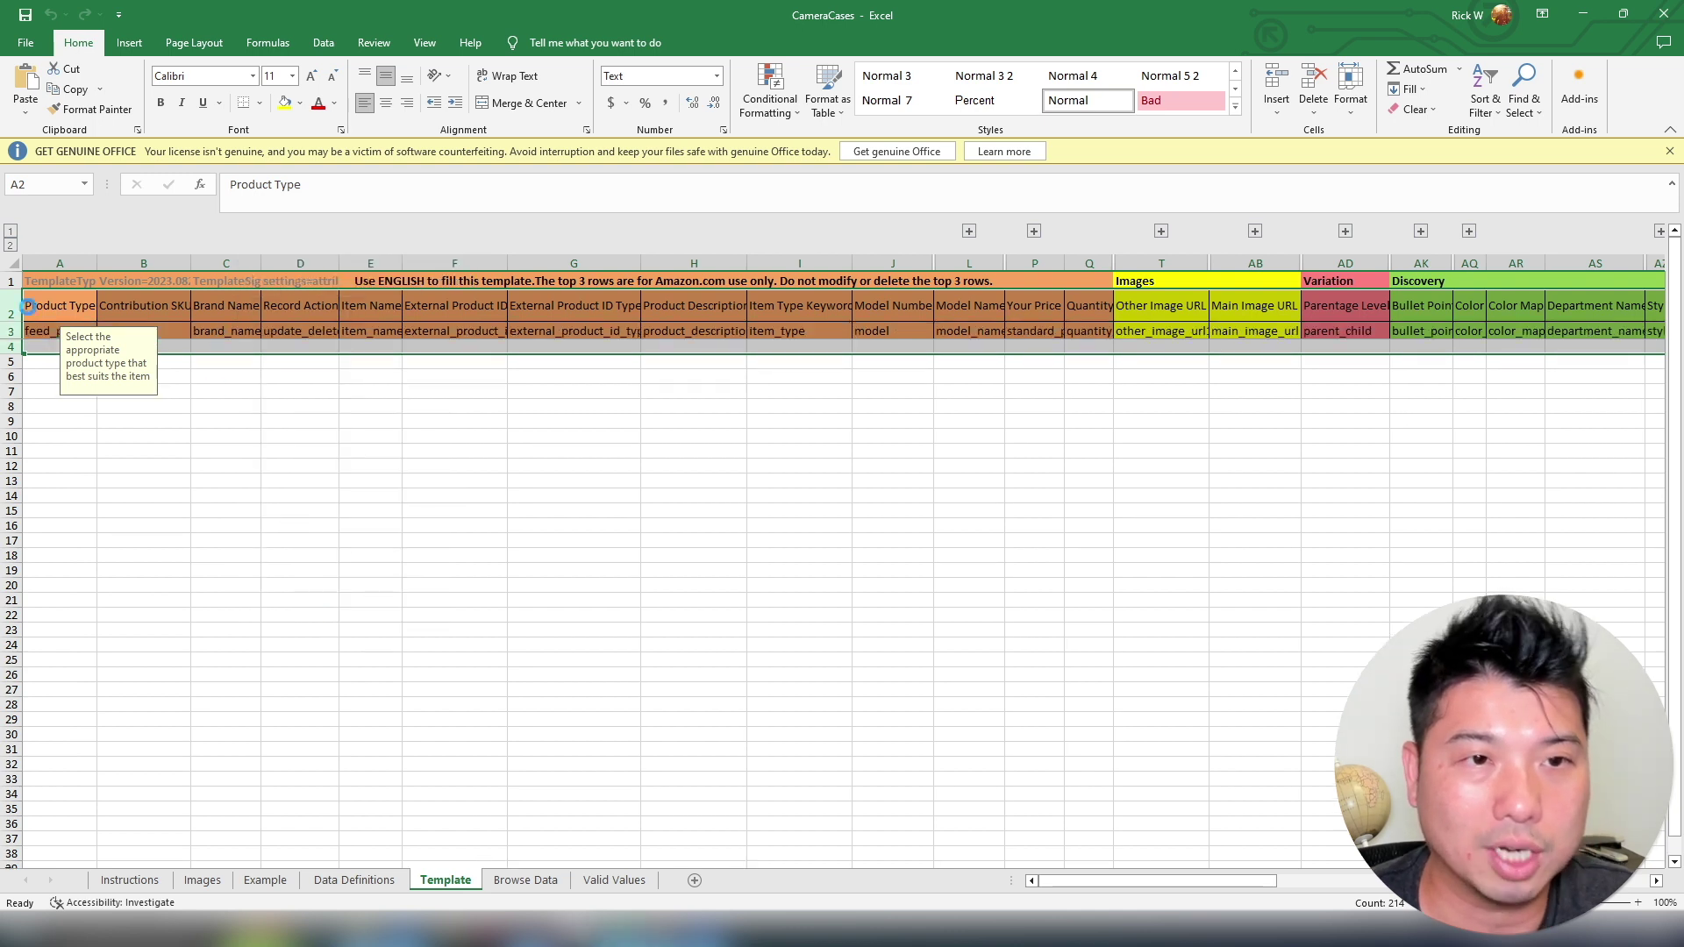
pyautogui.click(39, 330)
pyautogui.press('Right')
pyautogui.press('Right')
pyautogui.press('Left')
pyautogui.press('Left')
pyautogui.press('Right')
pyautogui.press('Right')
pyautogui.press('Right')
pyautogui.press('Right')
pyautogui.press('Right')
pyautogui.press('Right')
pyautogui.press('Right')
pyautogui.press('Right')
pyautogui.press('Right')
pyautogui.press('Right')
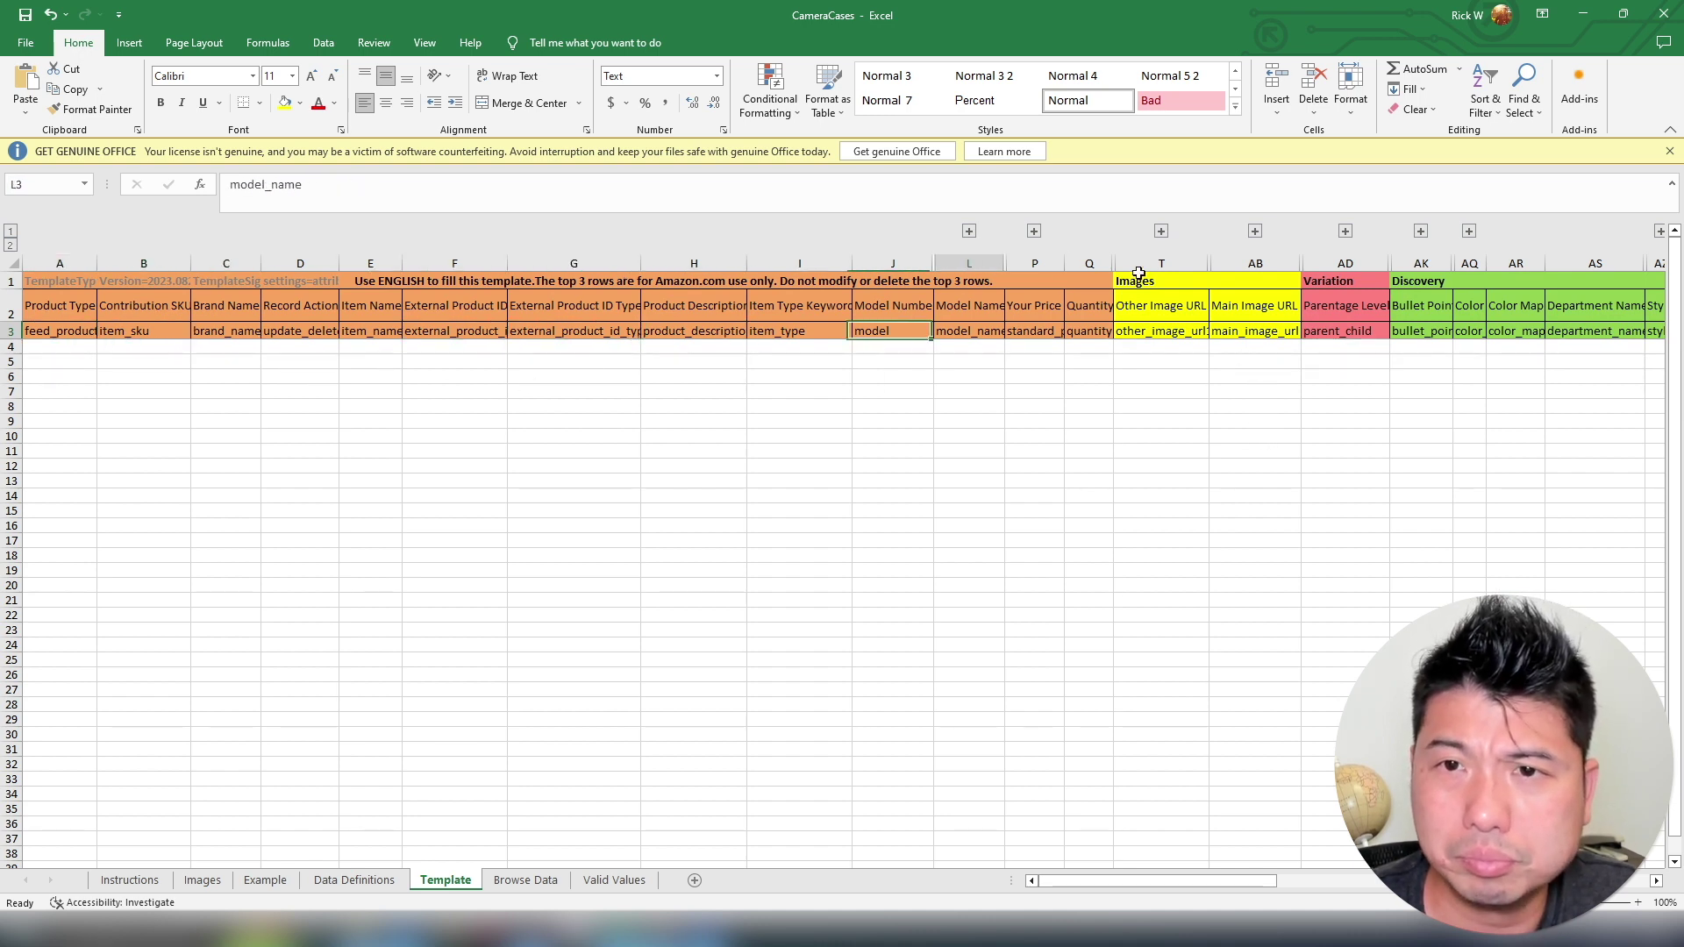
# Expand the collapsed column groups from Closure Type through the Variation columns
pyautogui.click(969, 231)
pyautogui.click(1083, 232)
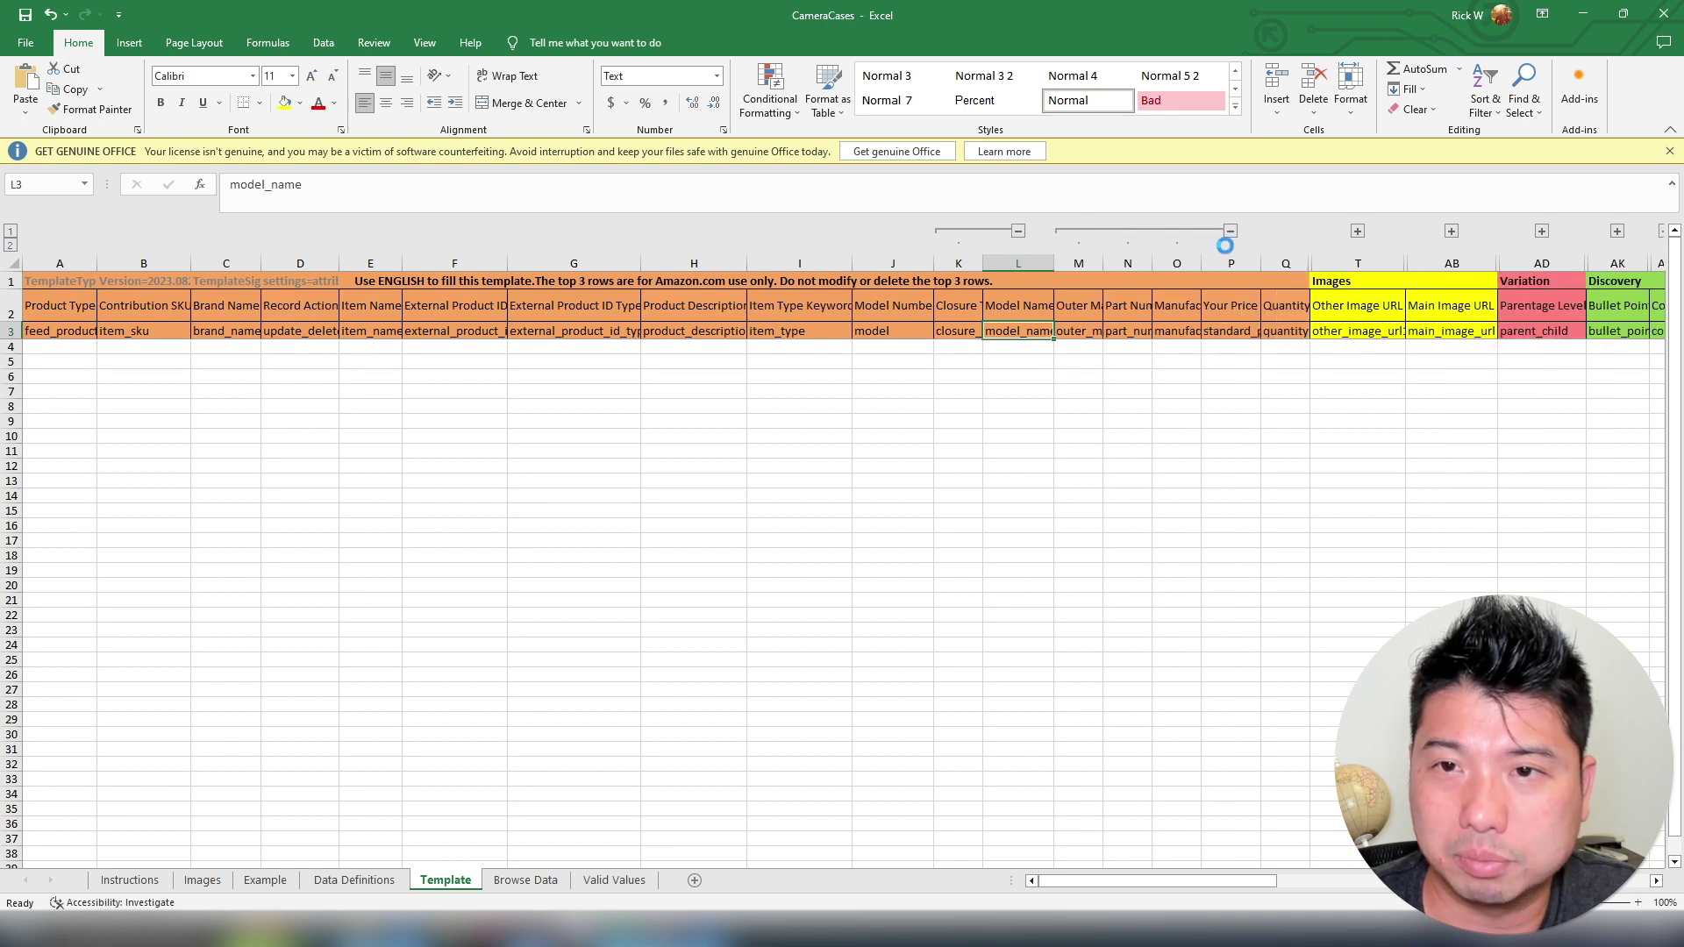
pyautogui.click(1357, 227)
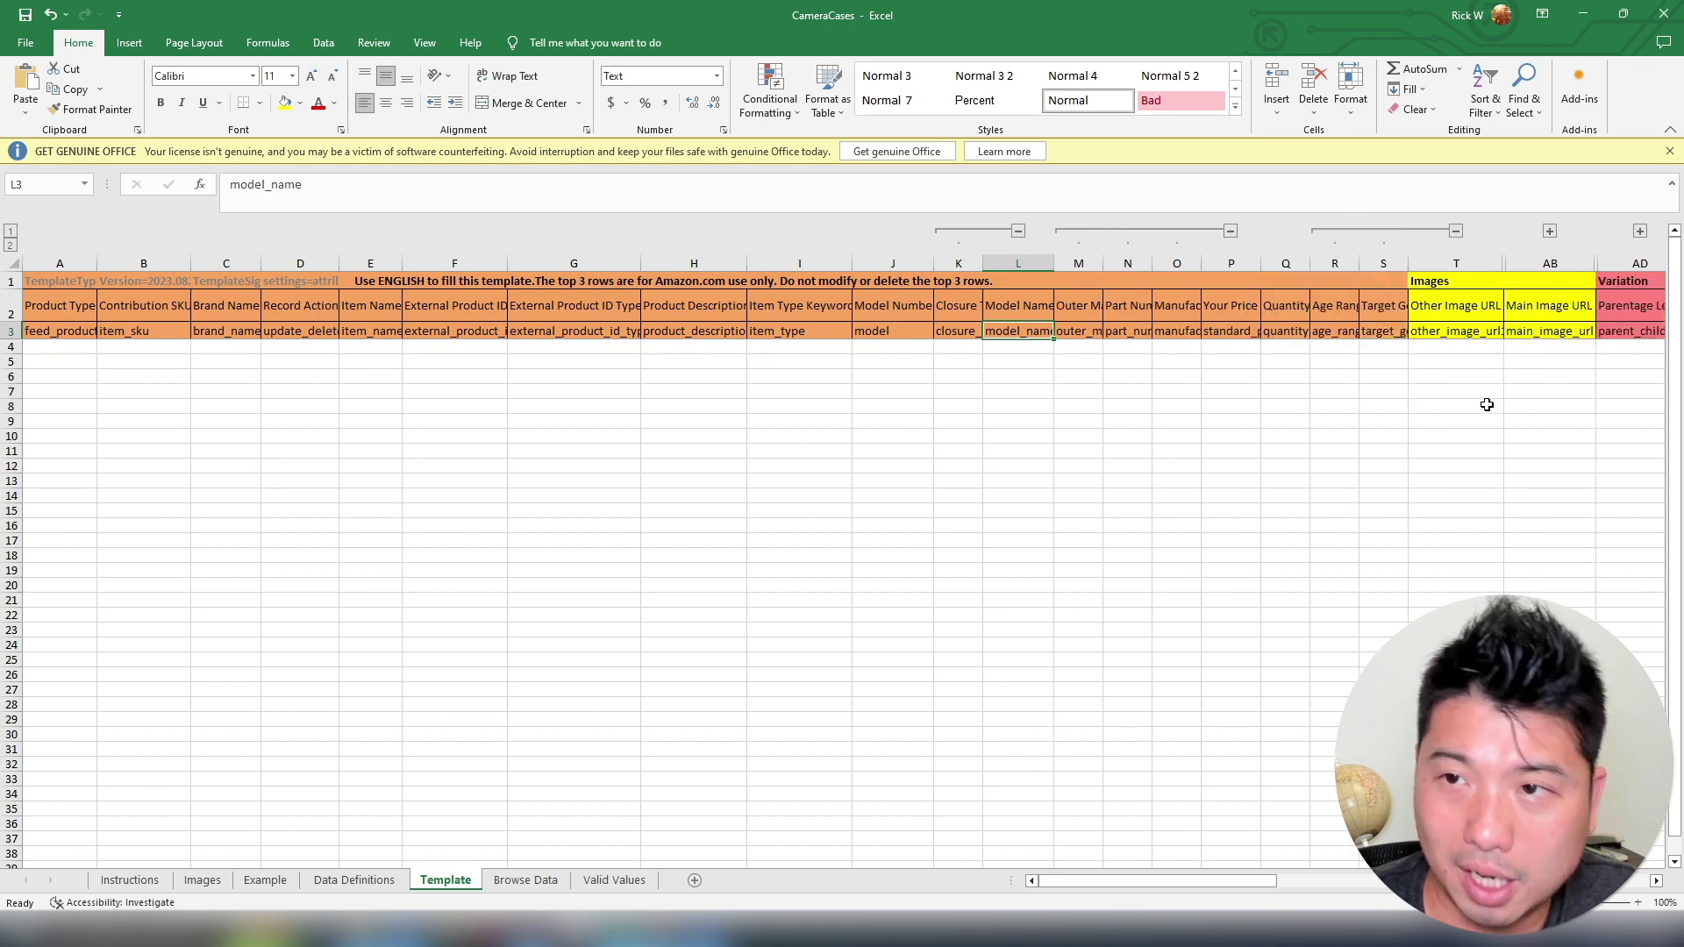
pyautogui.click(1555, 232)
pyautogui.hscroll(3, 1137, 320)
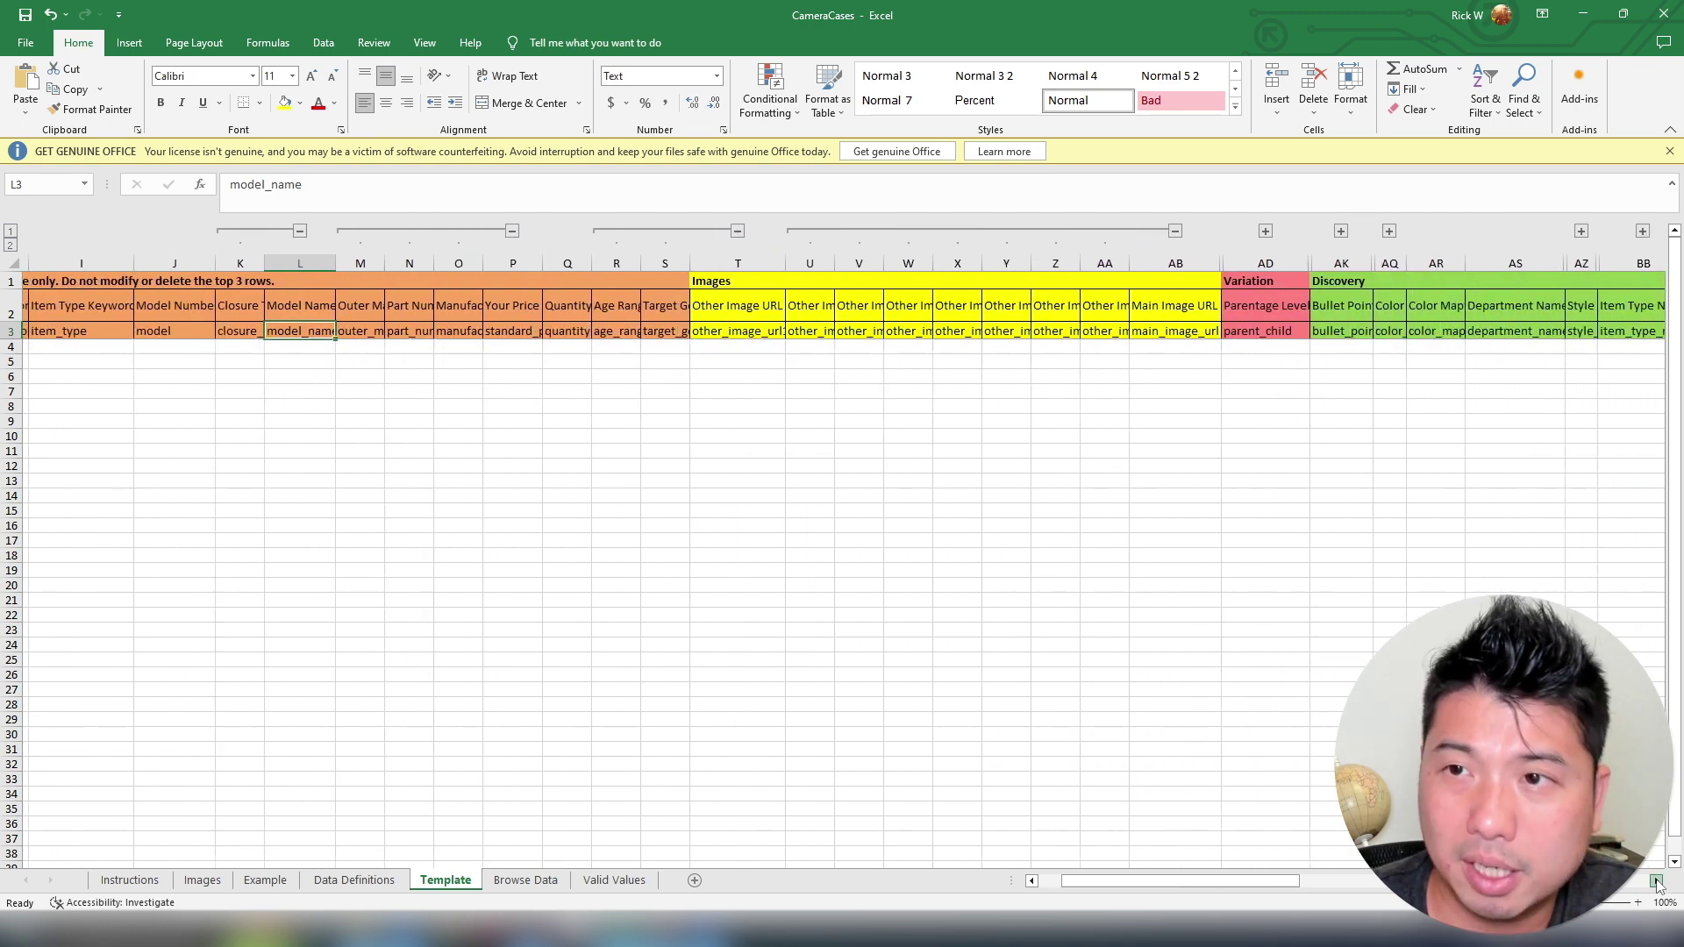
pyautogui.click(1072, 231)
pyautogui.moveTo(1127, 307); pyautogui.dragTo(1444, 337)
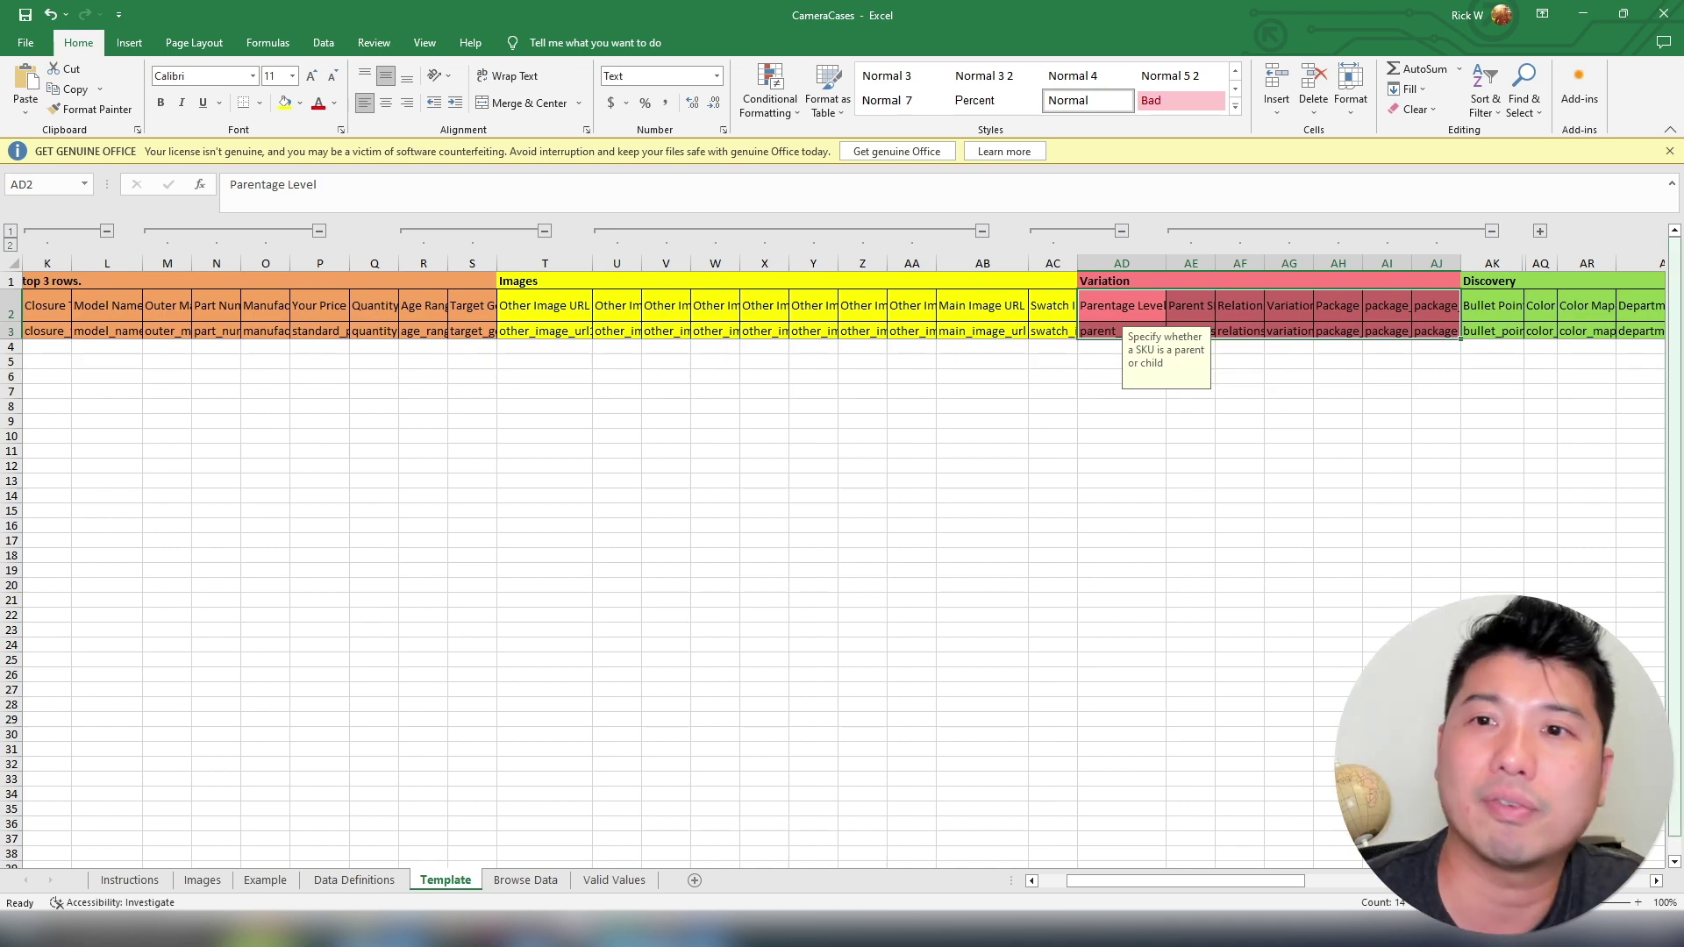
pyautogui.moveTo(1245, 881); pyautogui.dragTo(1340, 881)
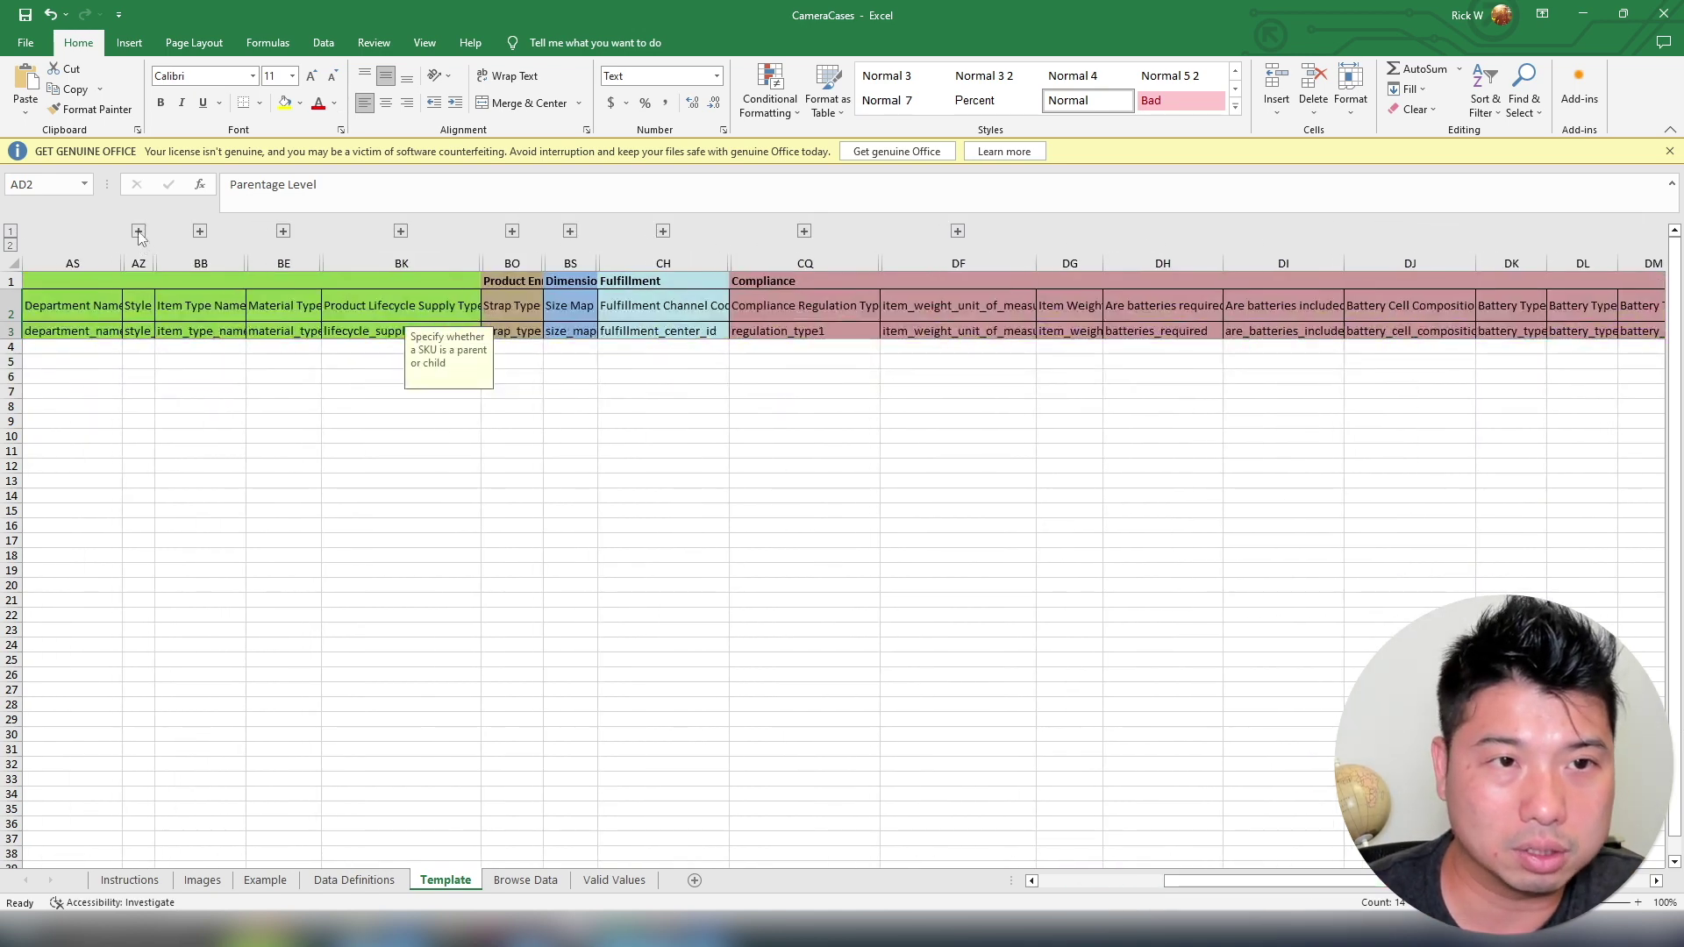
# Reveal hidden columns AT through BN and expand the Dimension and Fulfillment group
pyautogui.click(139, 232)
pyautogui.click(494, 232)
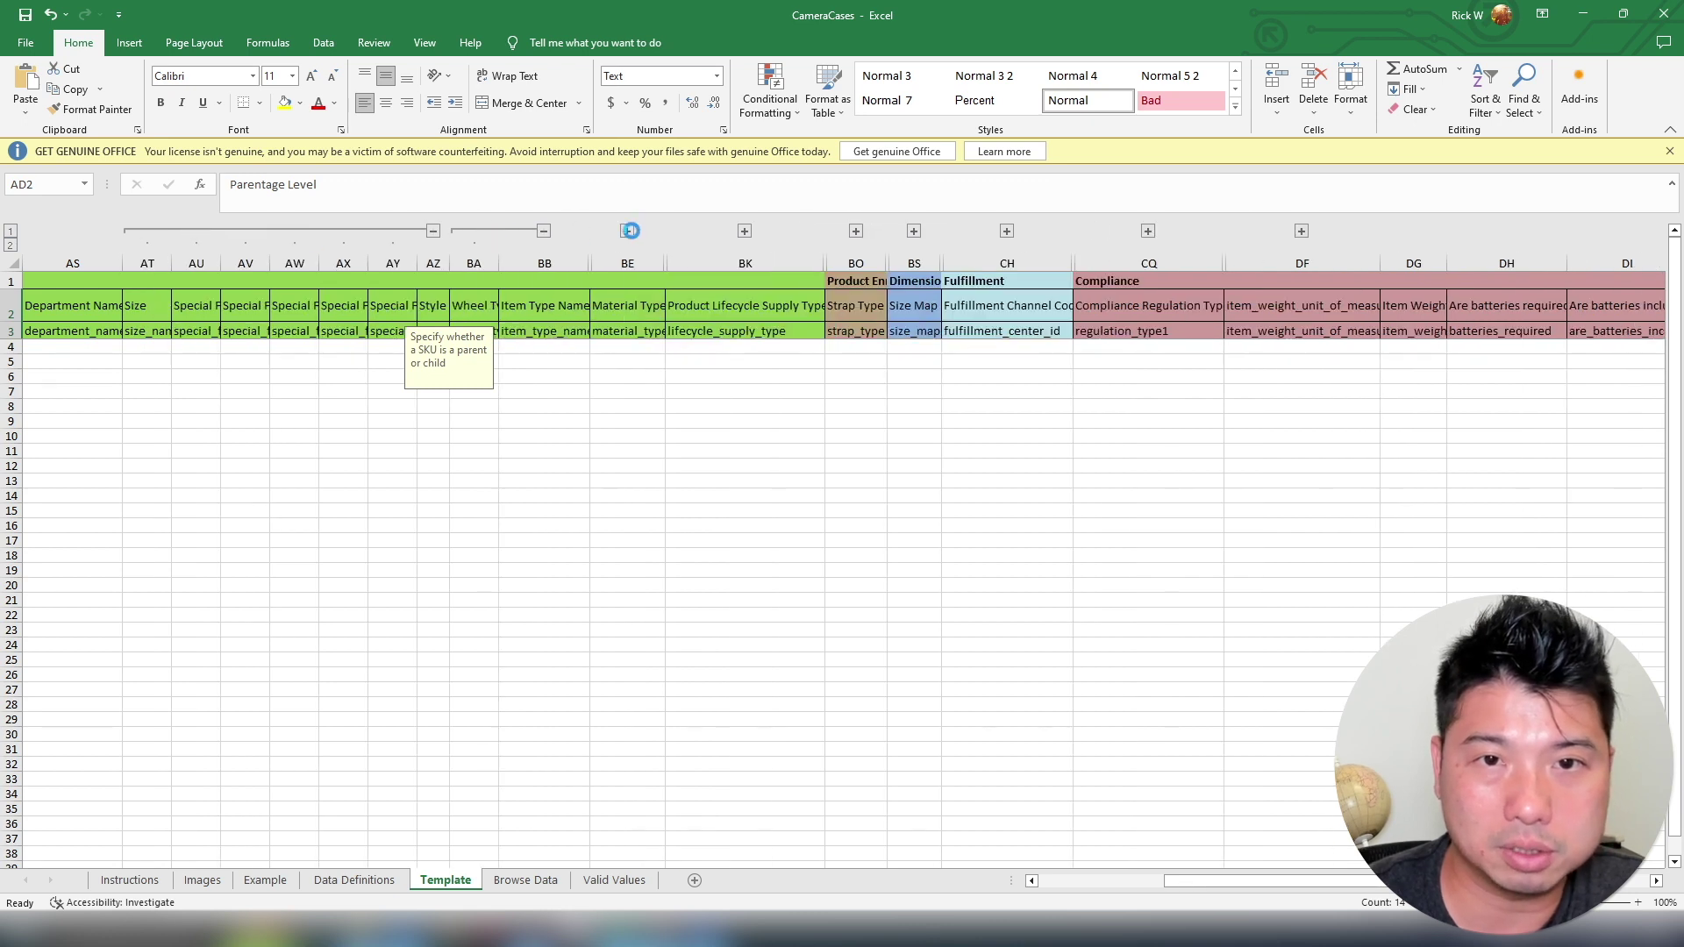
pyautogui.click(635, 231)
pyautogui.click(843, 230)
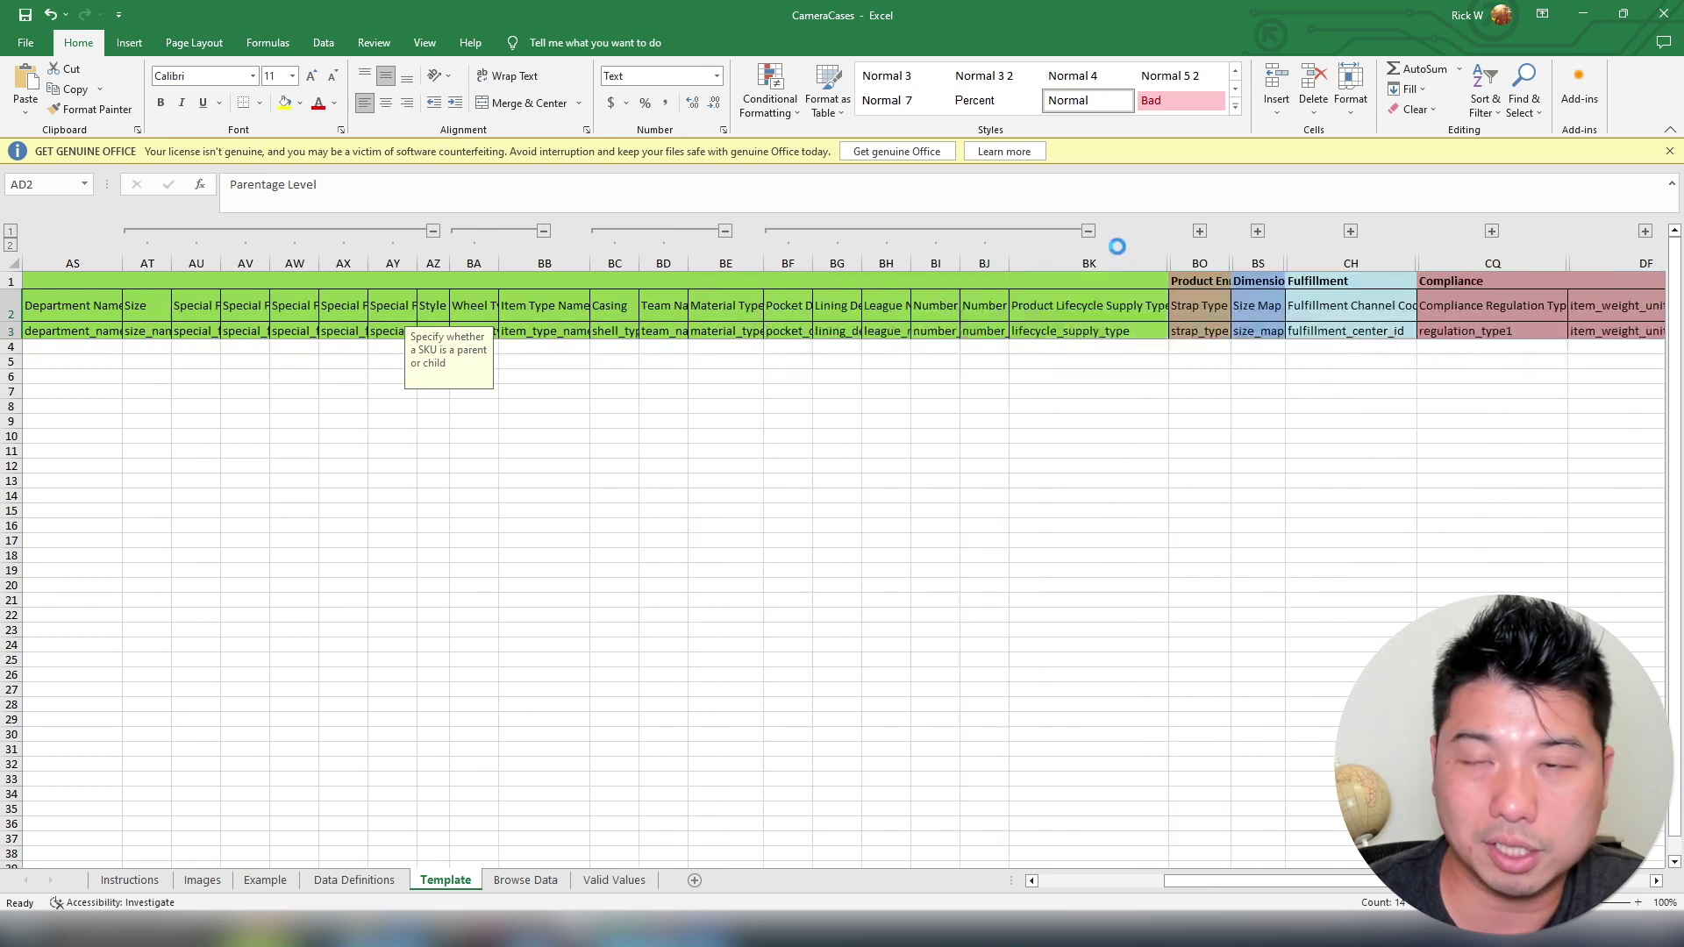
pyautogui.click(1200, 231)
pyautogui.click(1405, 232)
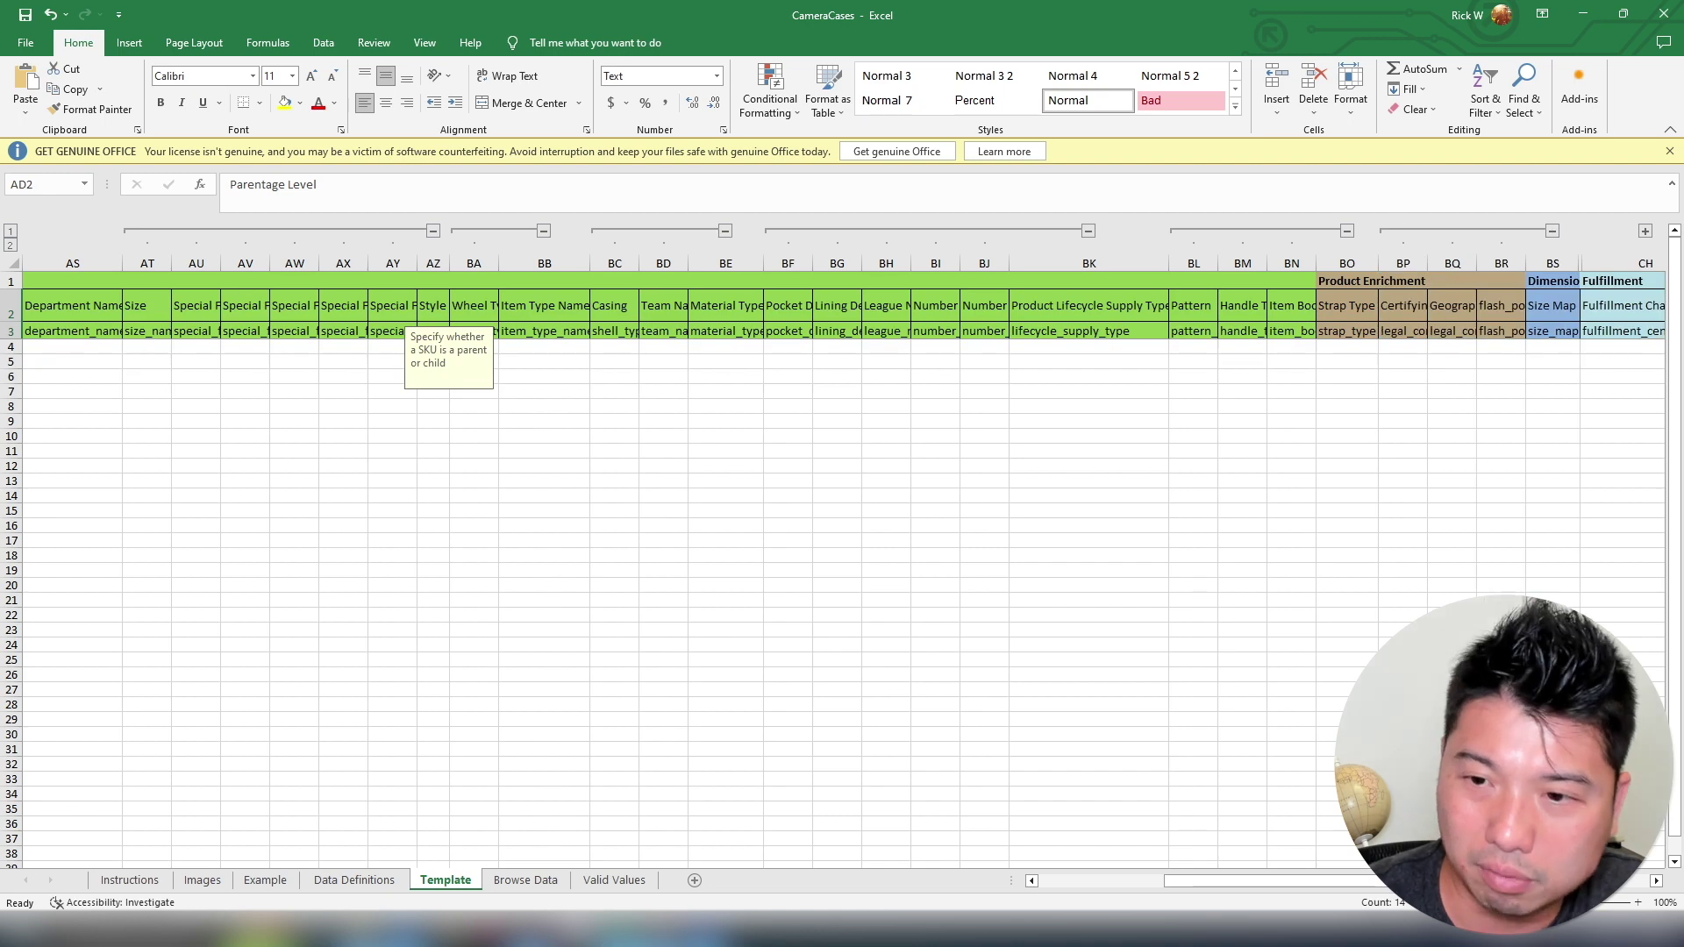
pyautogui.moveTo(1176, 881); pyautogui.dragTo(1518, 881)
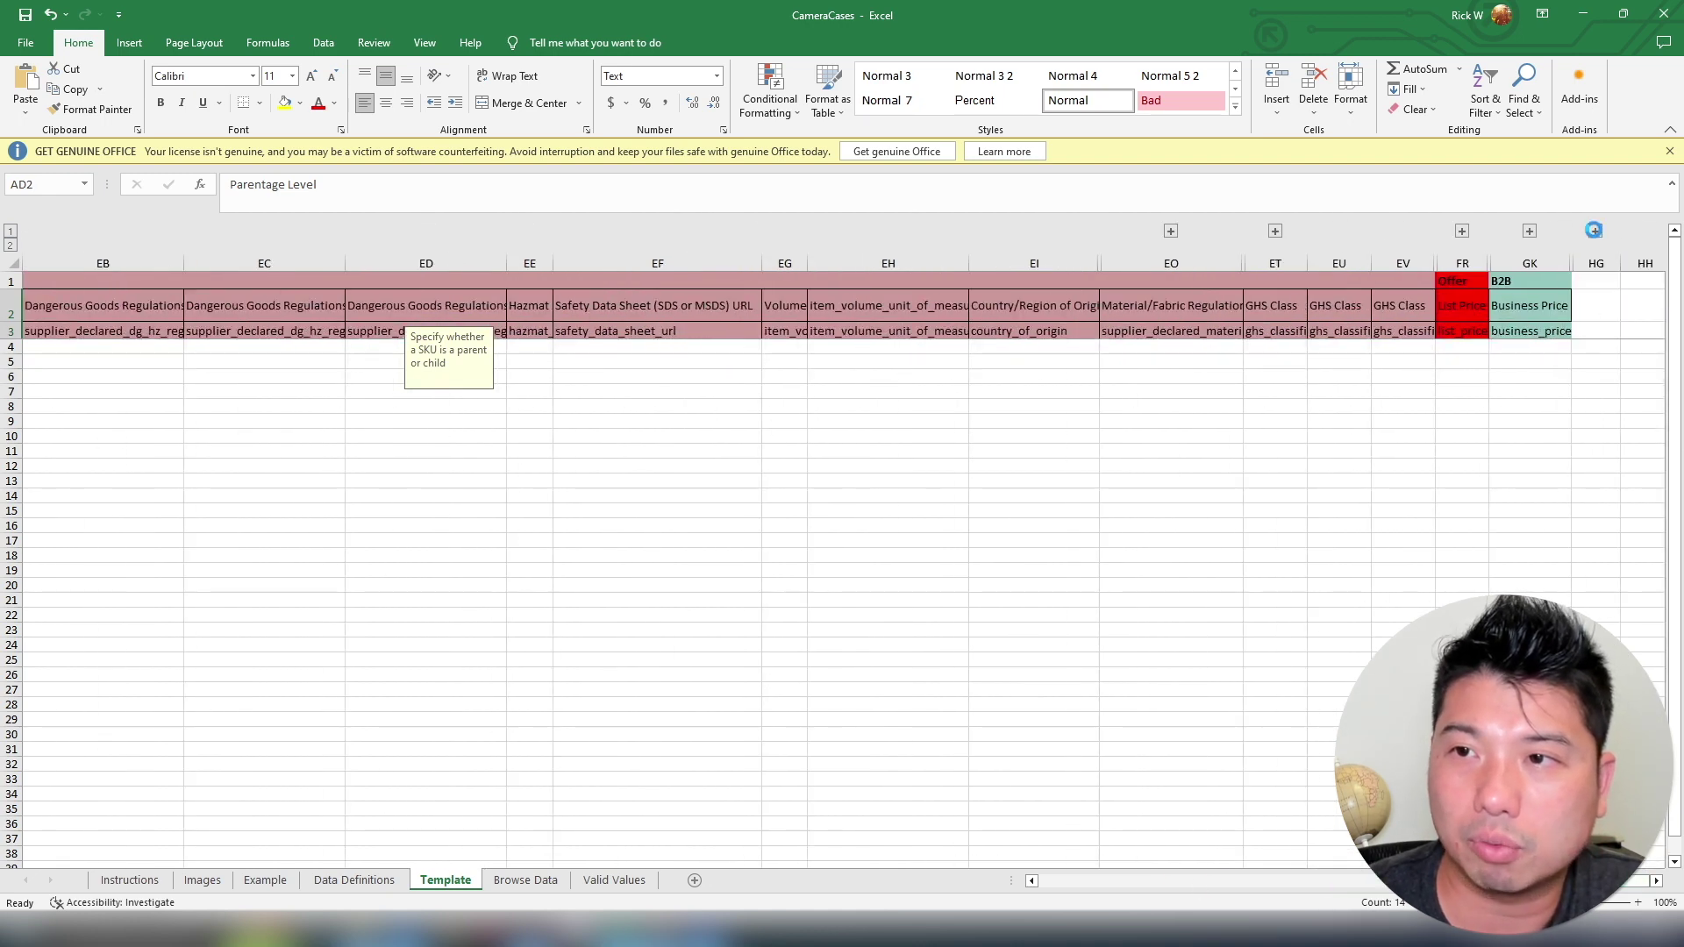
# Expand the remaining Offer, Dimensions, Bullet Point and Generic column groups
pyautogui.click(1595, 230)
pyautogui.click(451, 229)
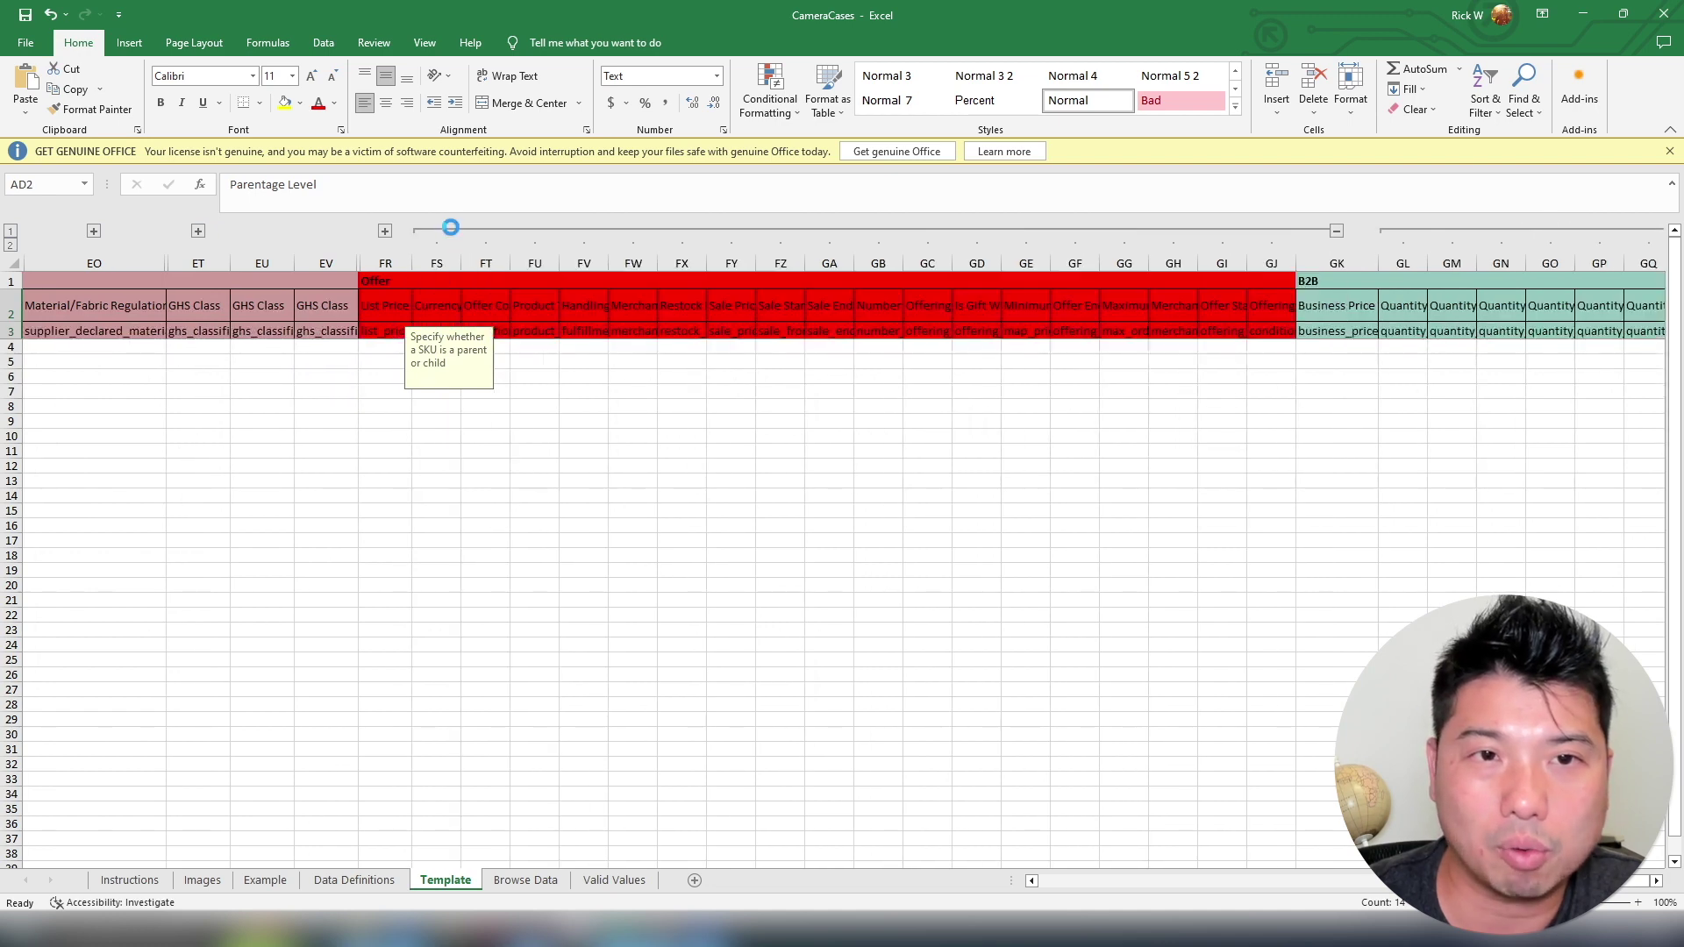
pyautogui.click(385, 230)
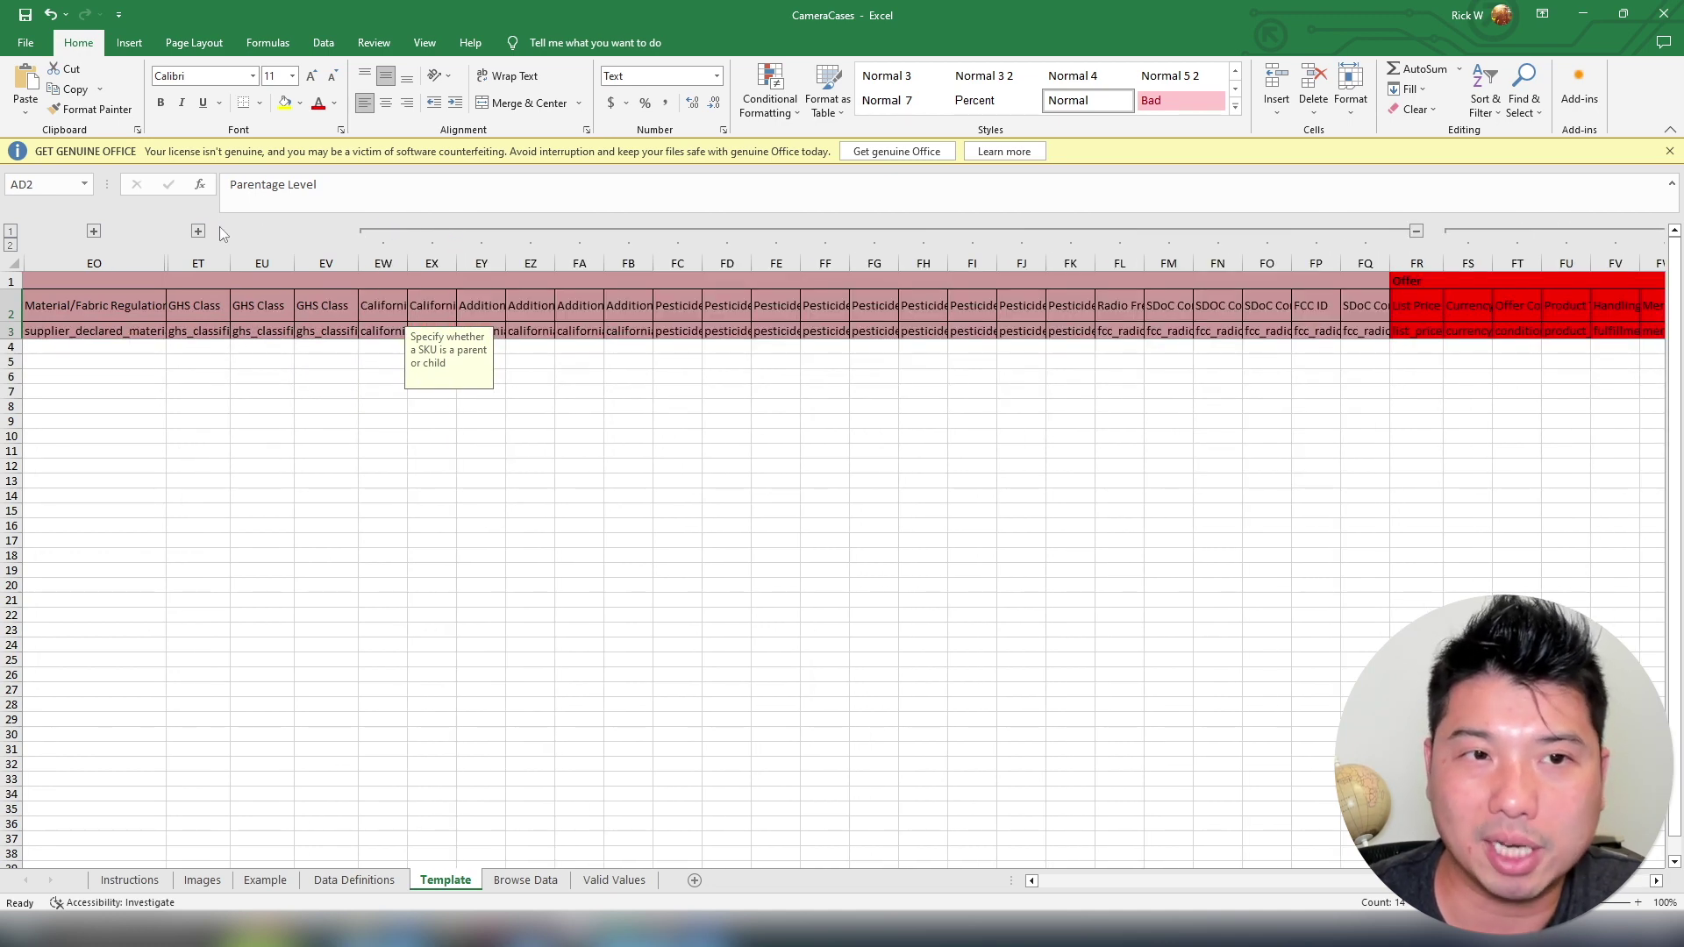
pyautogui.click(200, 230)
pyautogui.click(94, 231)
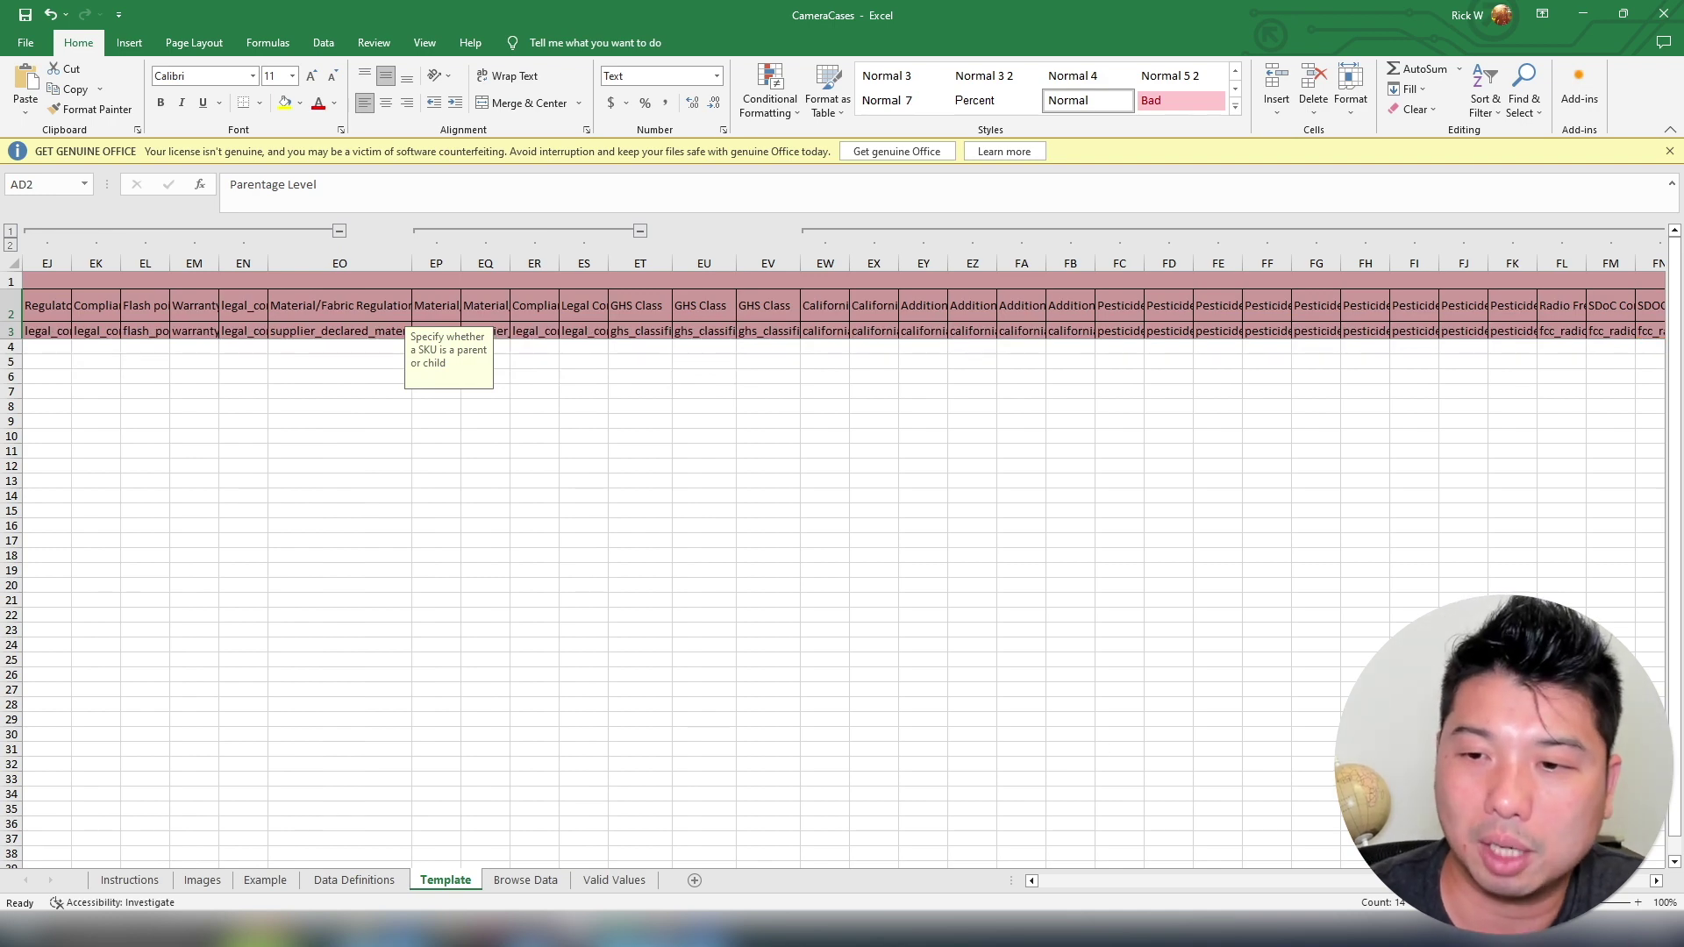
pyautogui.moveTo(1439, 881); pyautogui.dragTo(1161, 880)
pyautogui.click(351, 231)
pyautogui.click(774, 232)
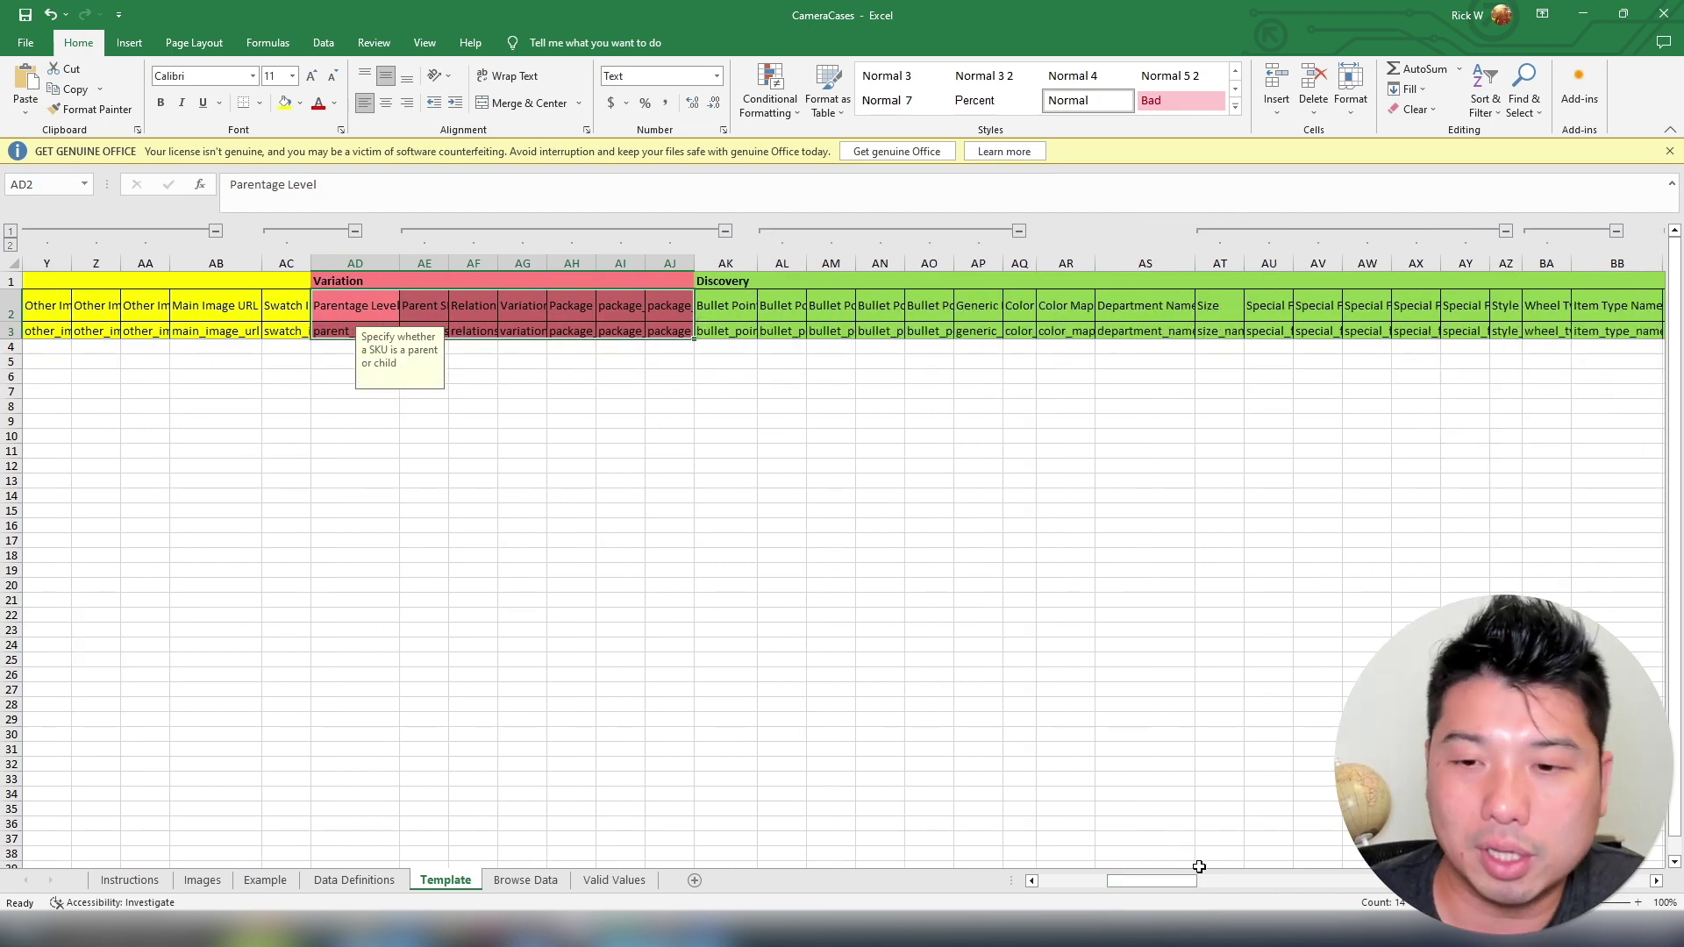
pyautogui.moveTo(1182, 881); pyautogui.dragTo(1083, 880)
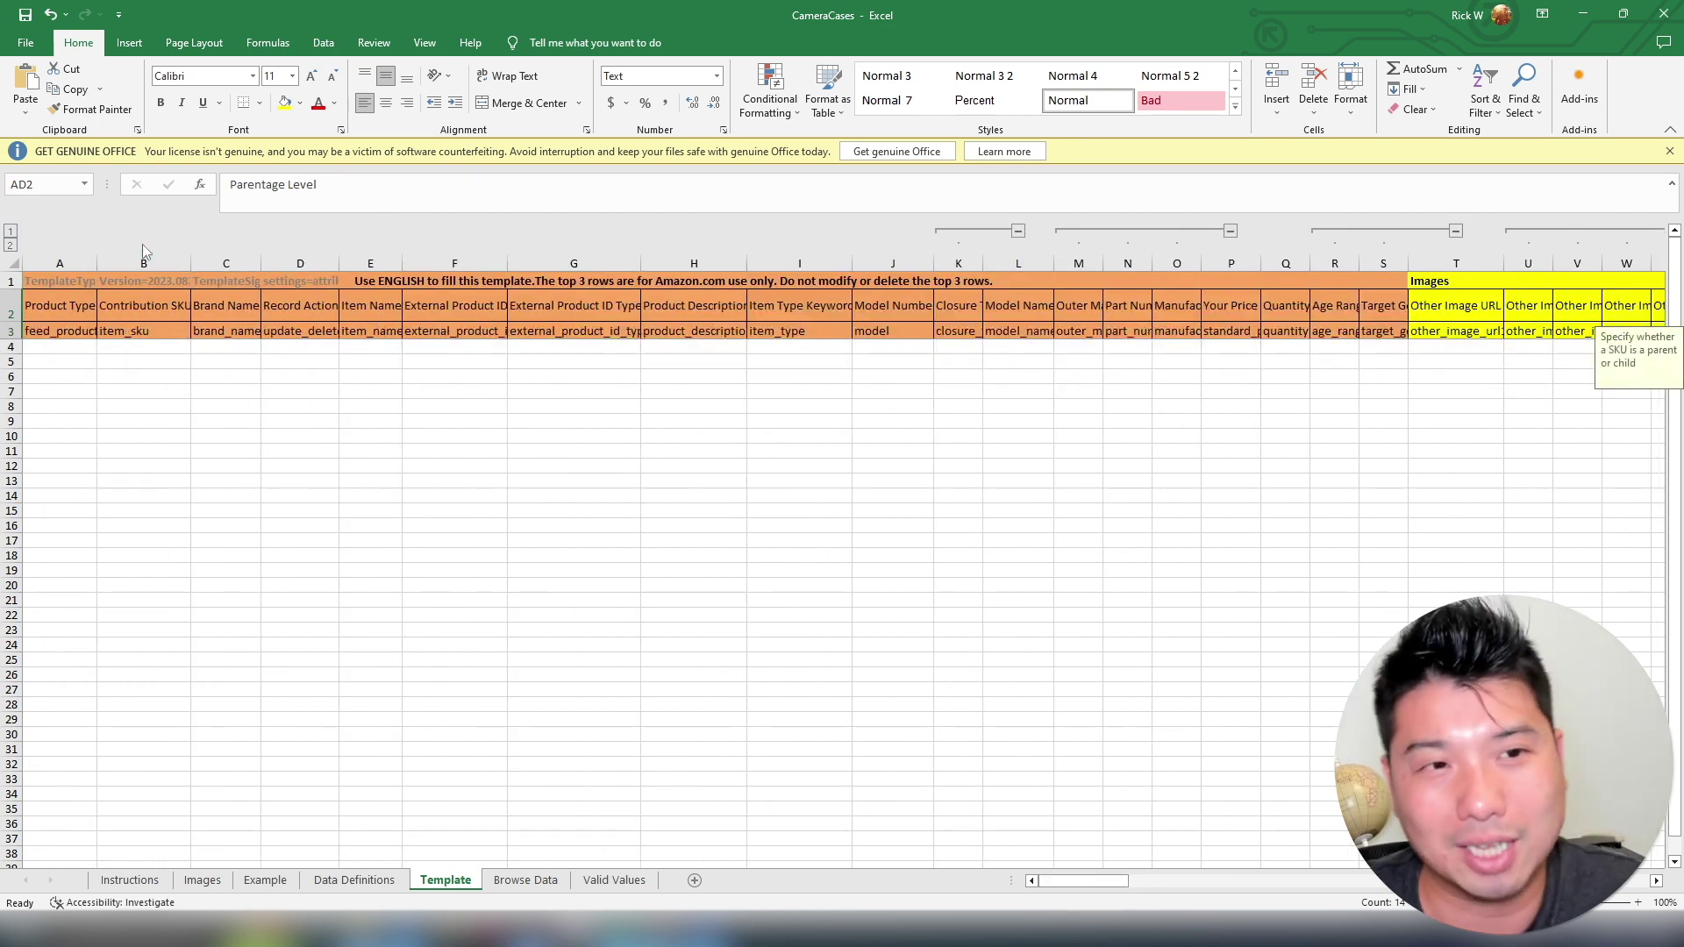
pyautogui.click(635, 507)
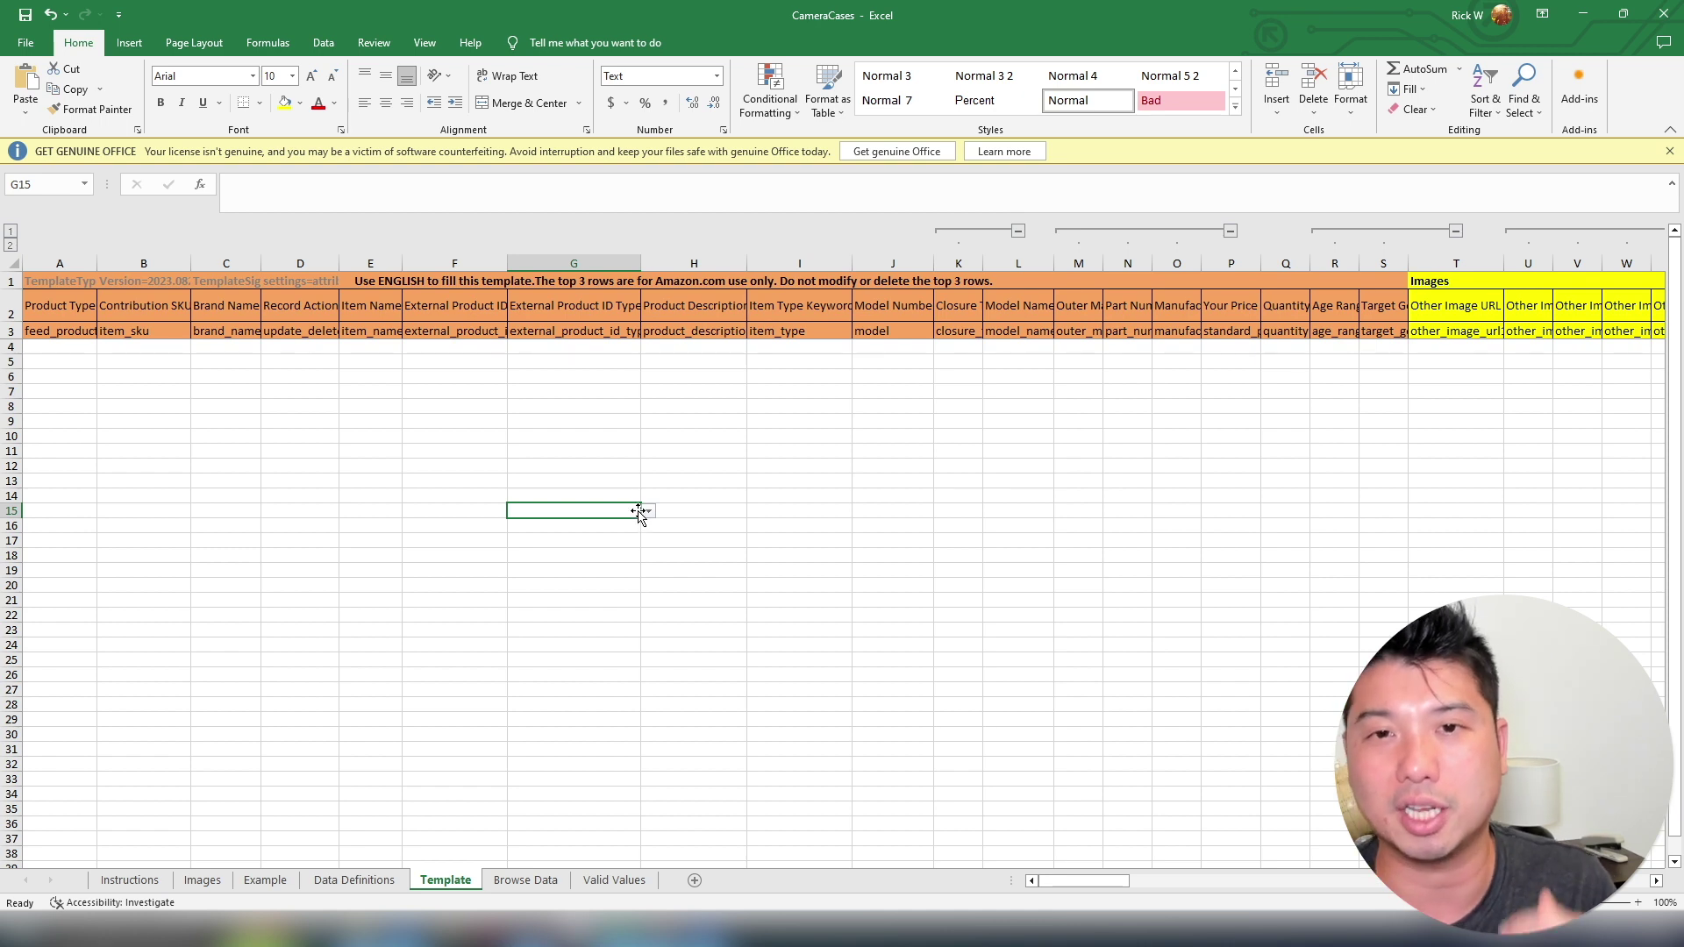
# Set the Product Type in cell A4 to carrierbagcase from its dropdown
pyautogui.click(847, 347)
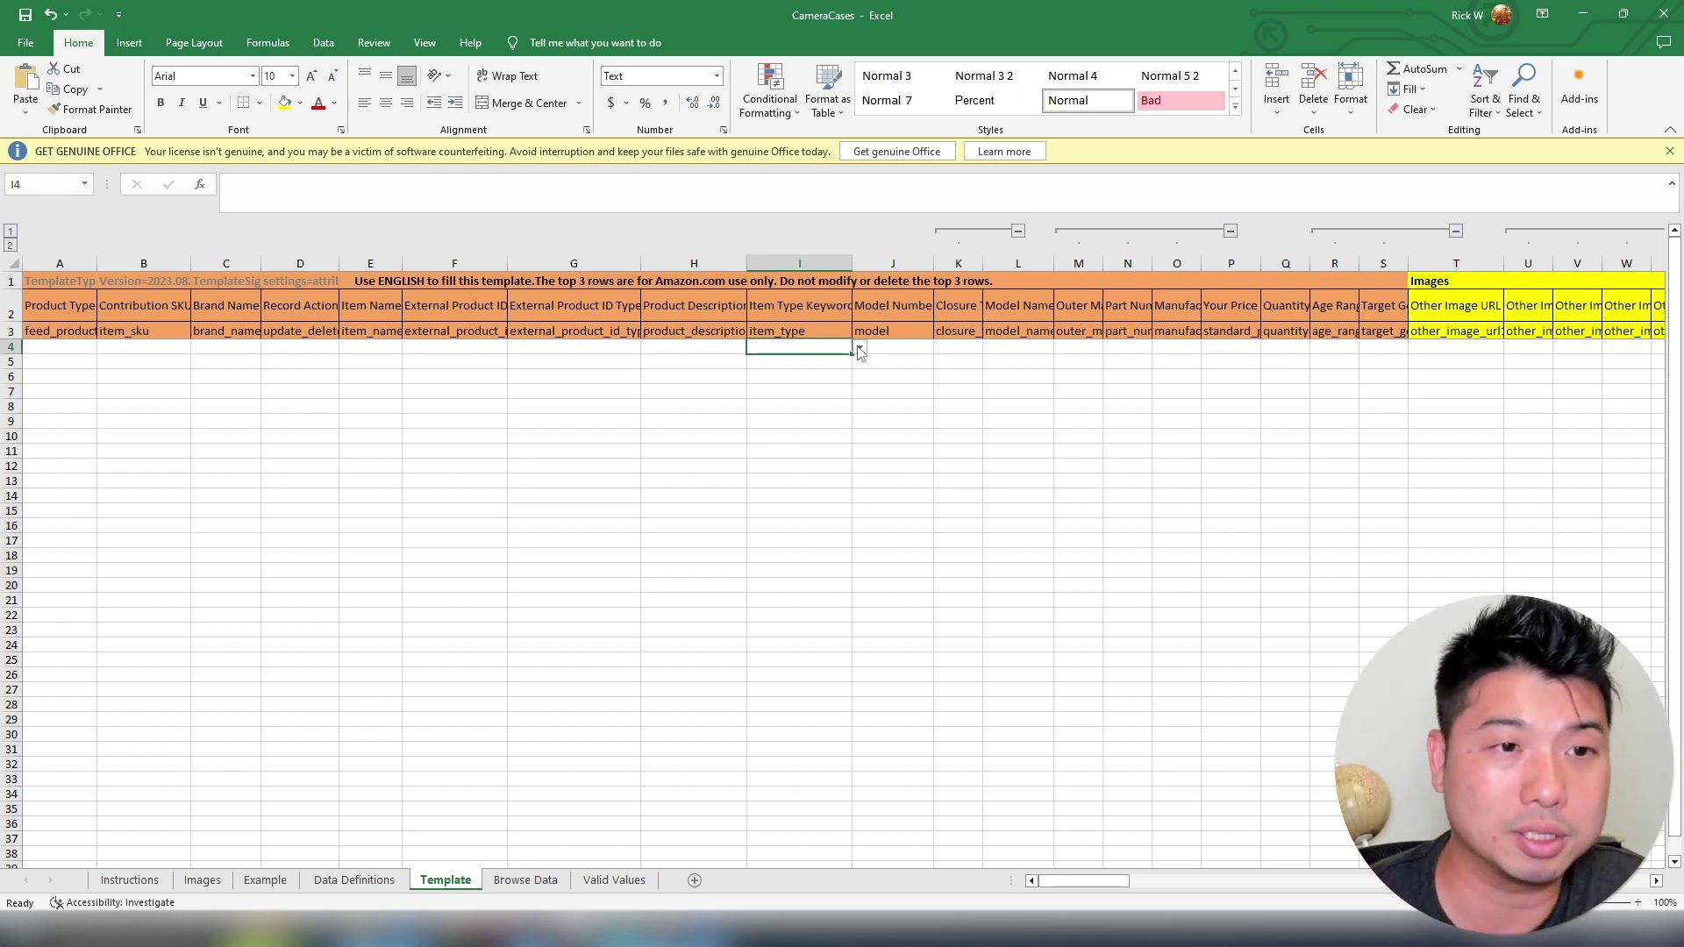
pyautogui.click(88, 349)
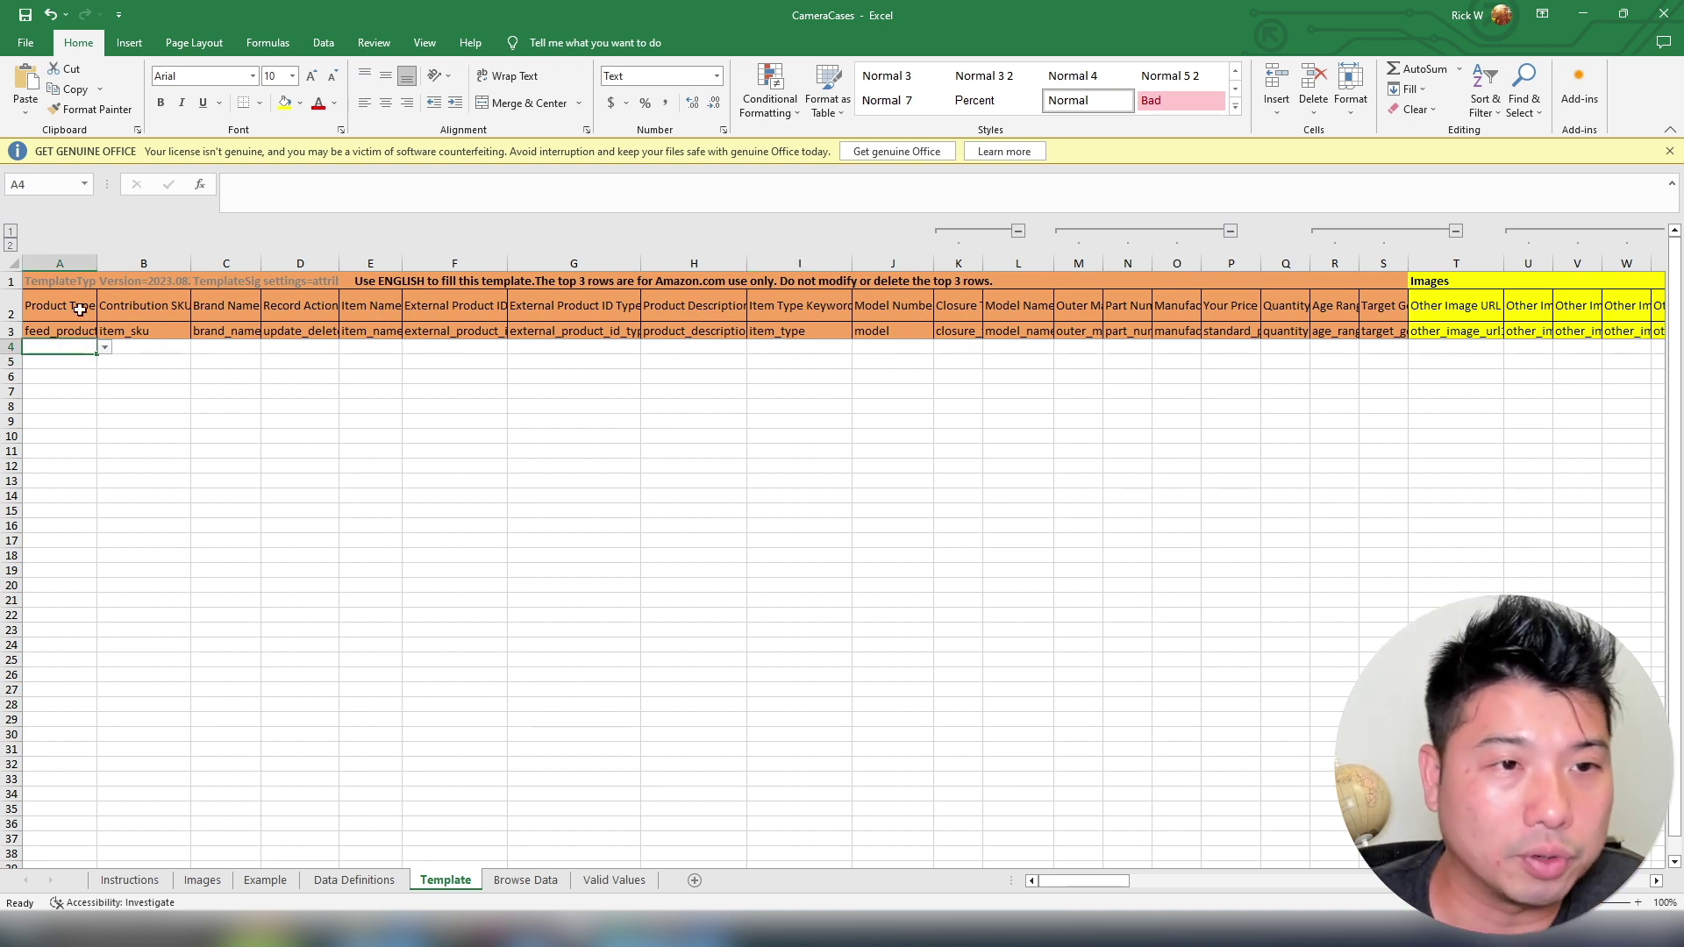
pyautogui.click(104, 348)
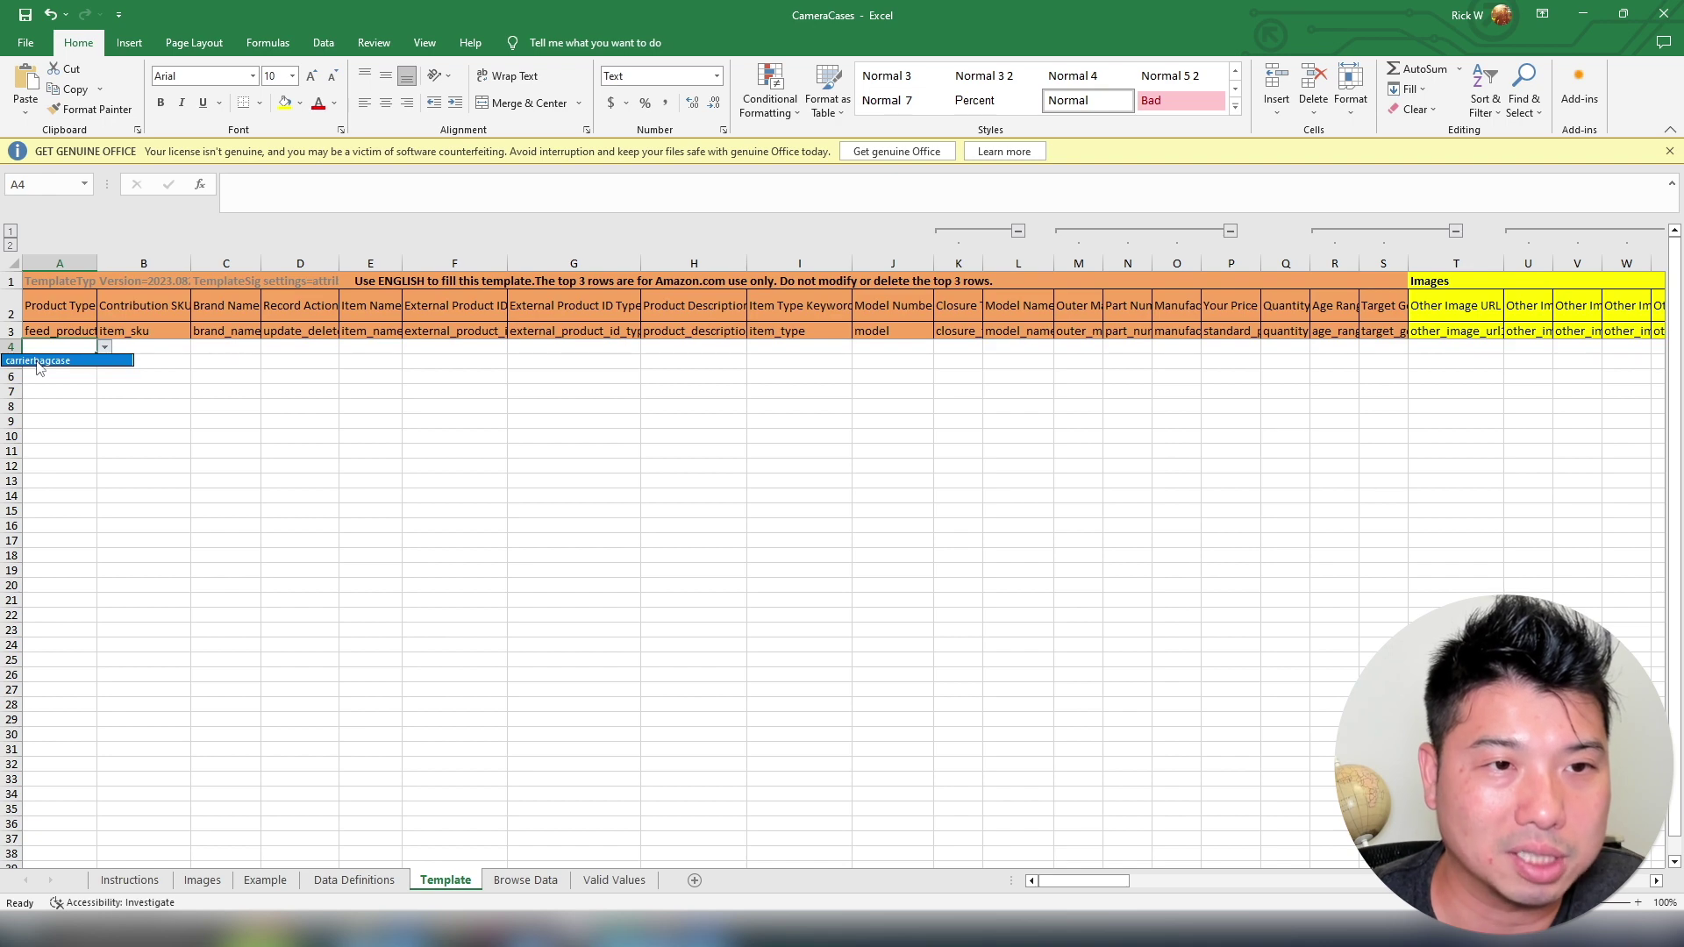
pyautogui.click(38, 360)
pyautogui.click(136, 346)
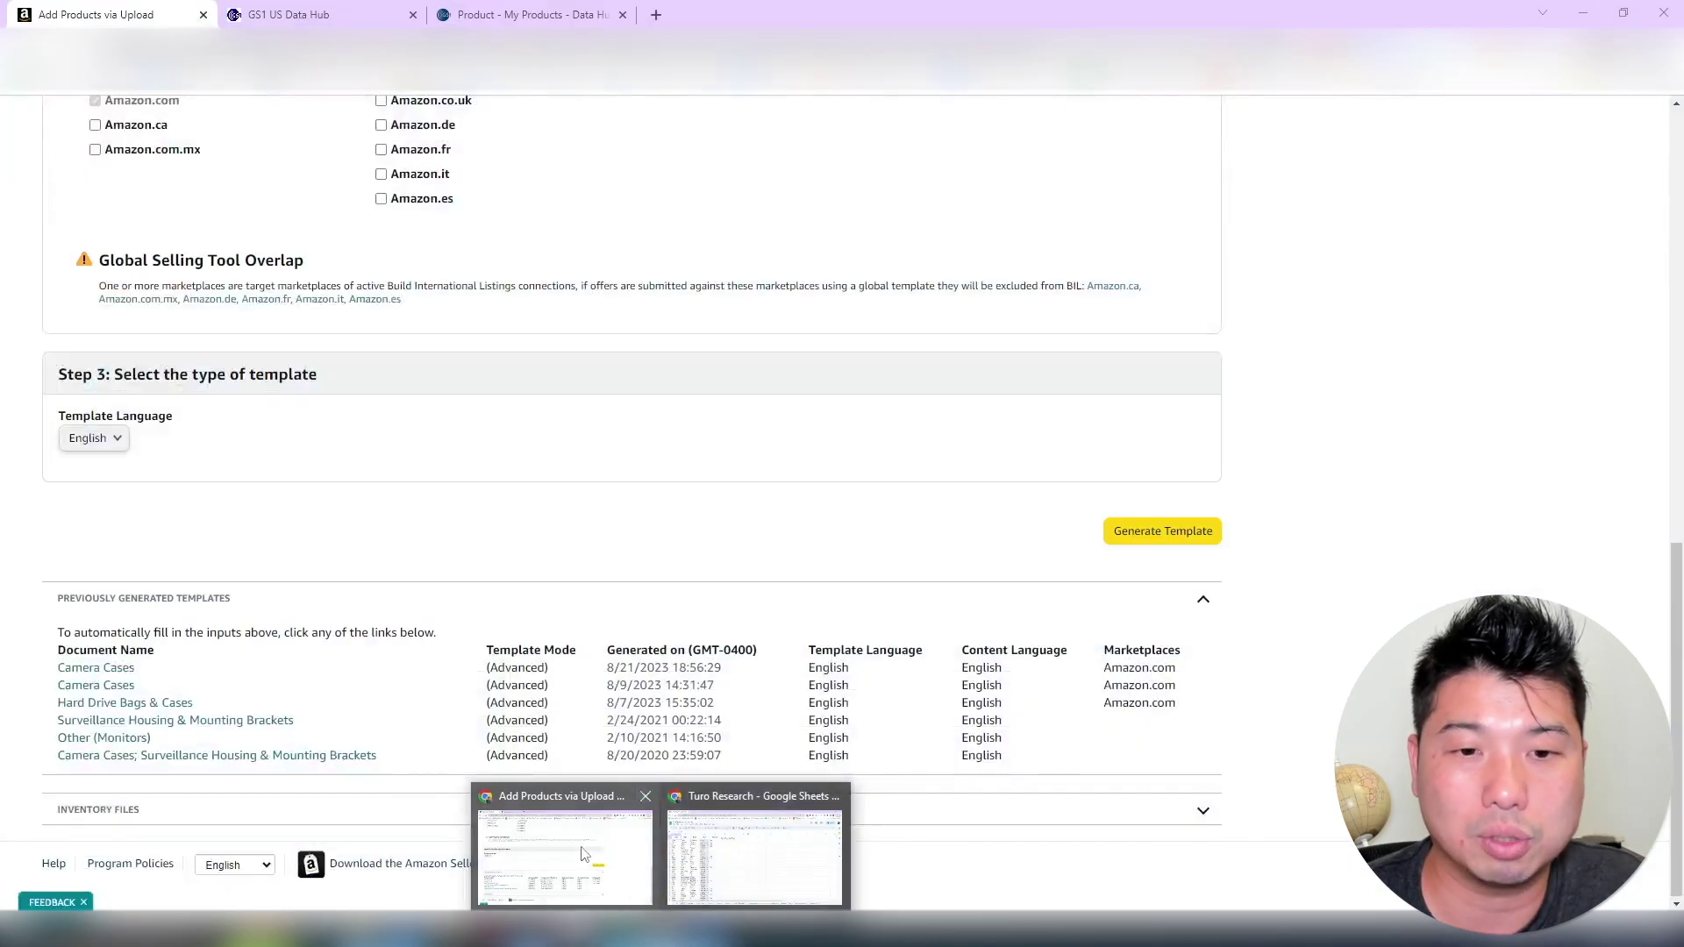
# Select the SKU Flip_Zero_Accessories on the GS1 Test Product_1 details page
pyautogui.click(587, 851)
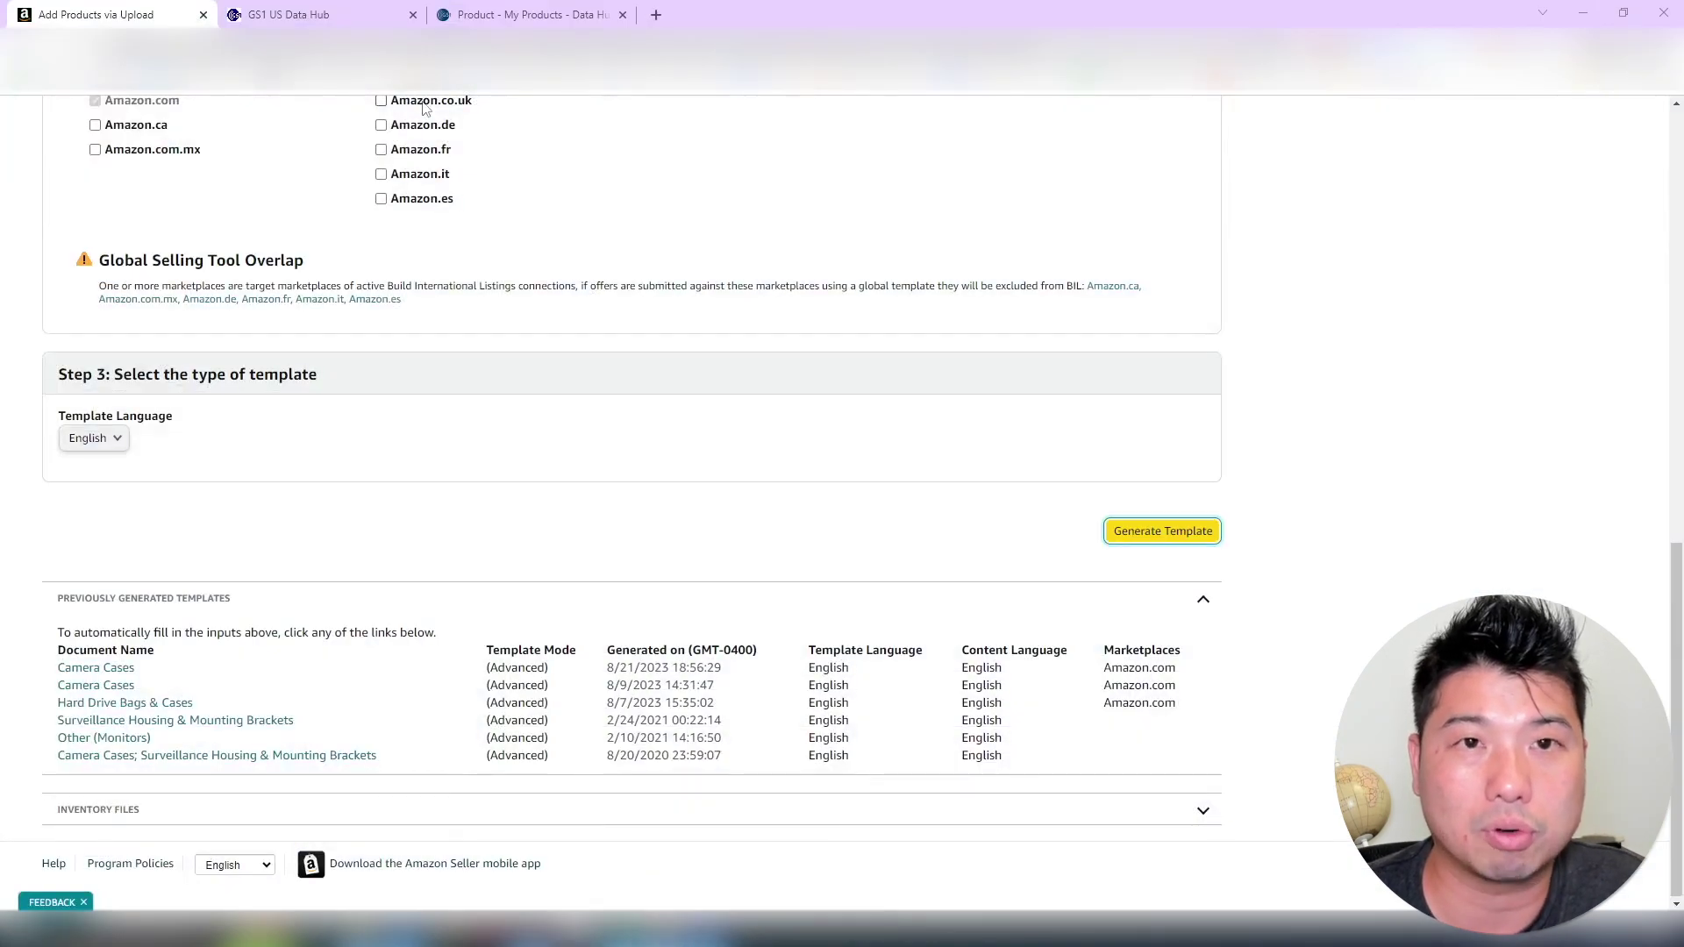
pyautogui.click(527, 15)
pyautogui.doubleClick(684, 293)
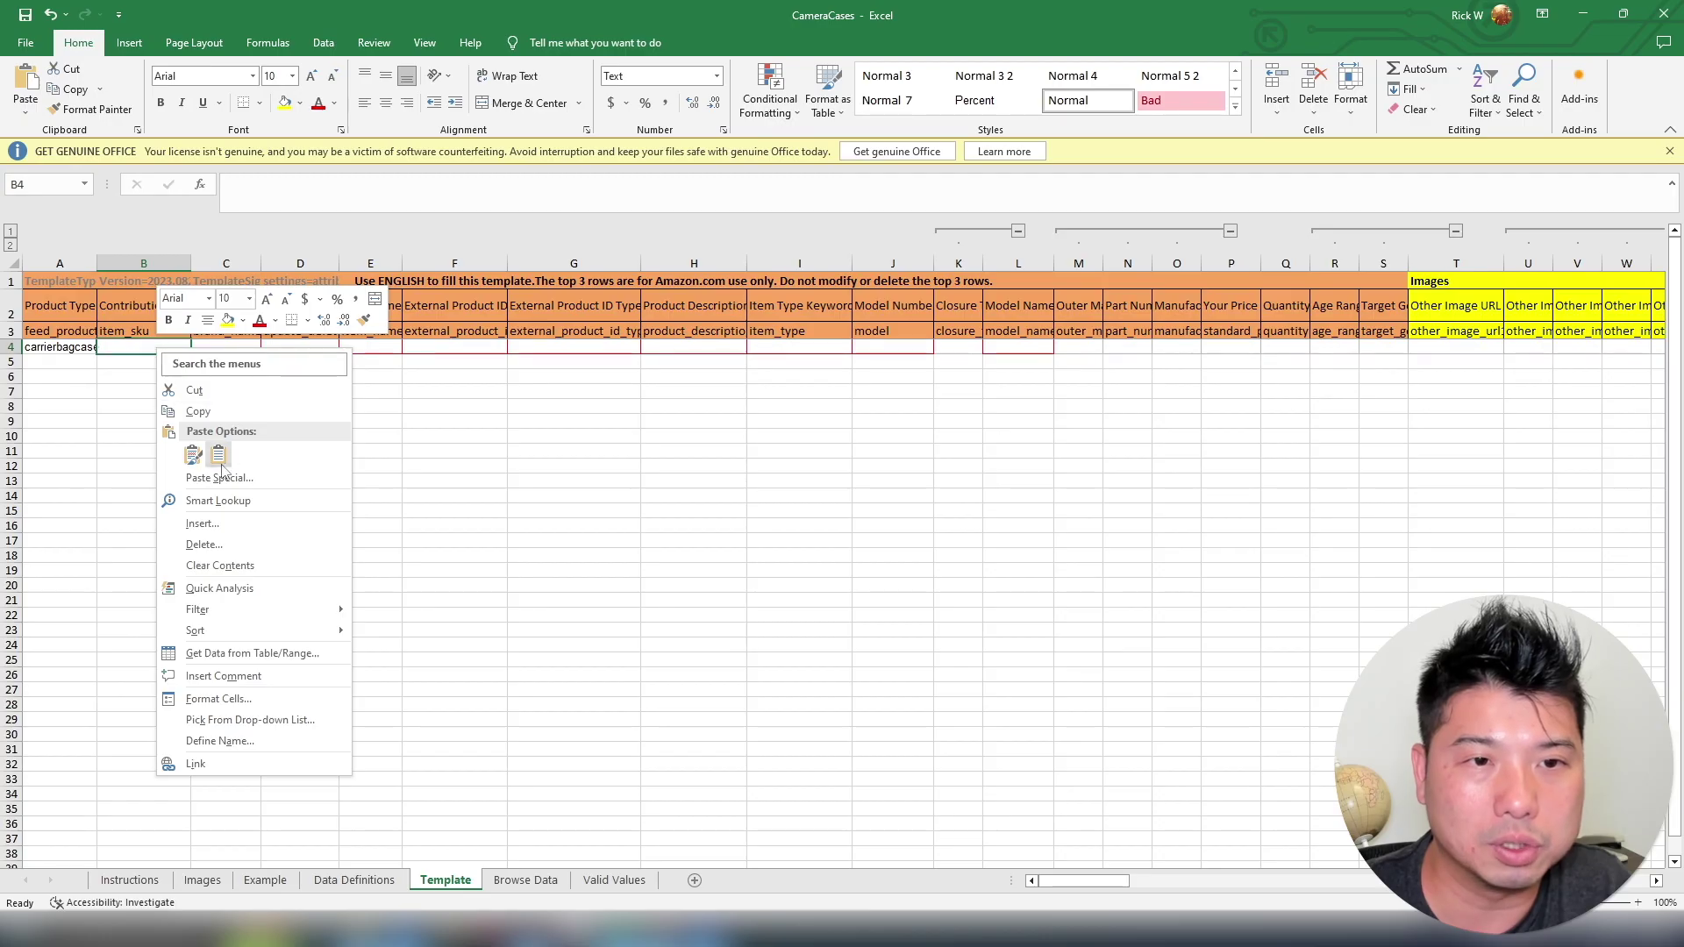
# Paste the SKU into B4 and set C4's Brand Name to Sully
pyautogui.click(215, 452)
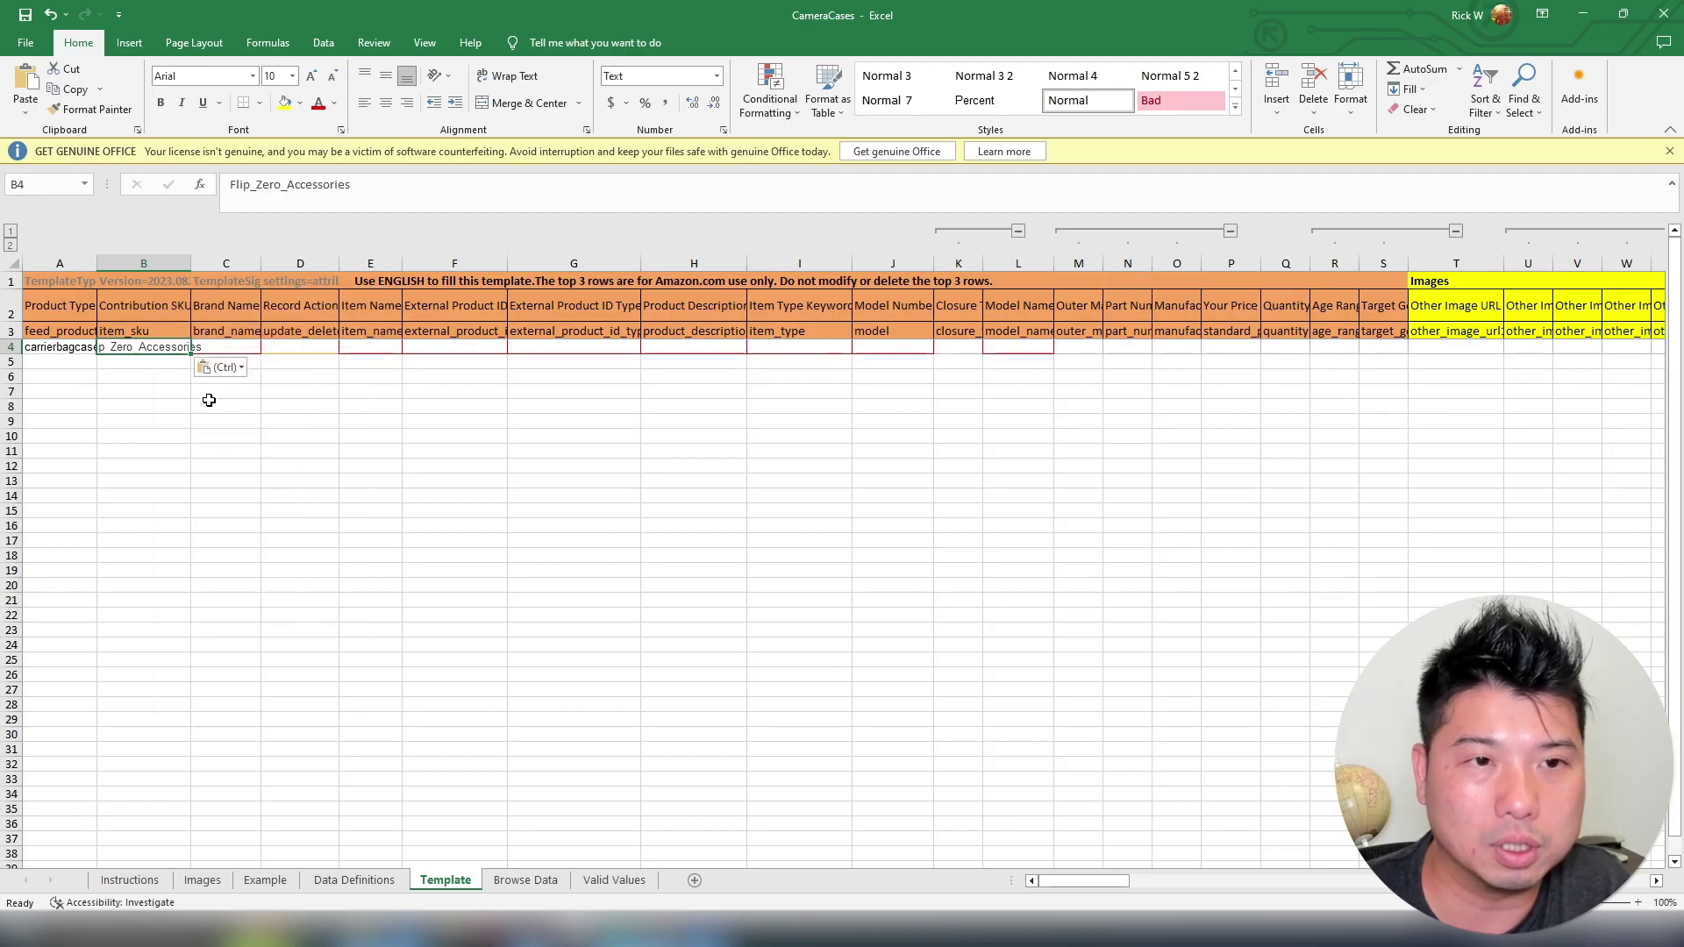
pyautogui.click(238, 353)
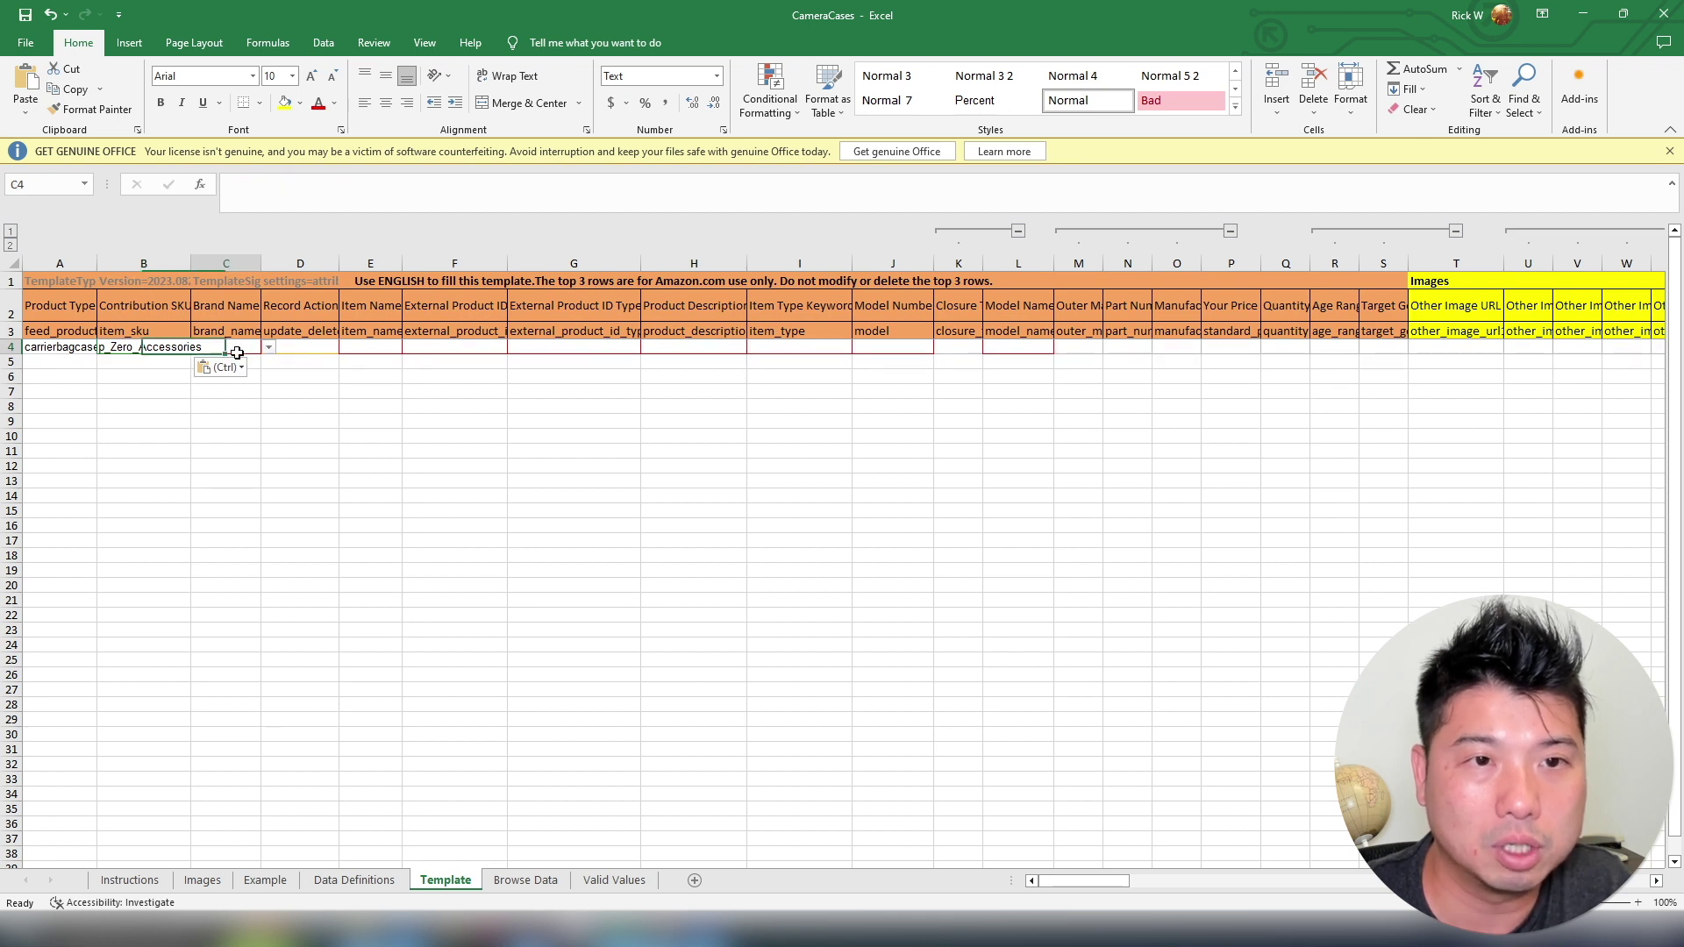
pyautogui.click(268, 347)
pyautogui.click(226, 364)
pyautogui.press('Tab')
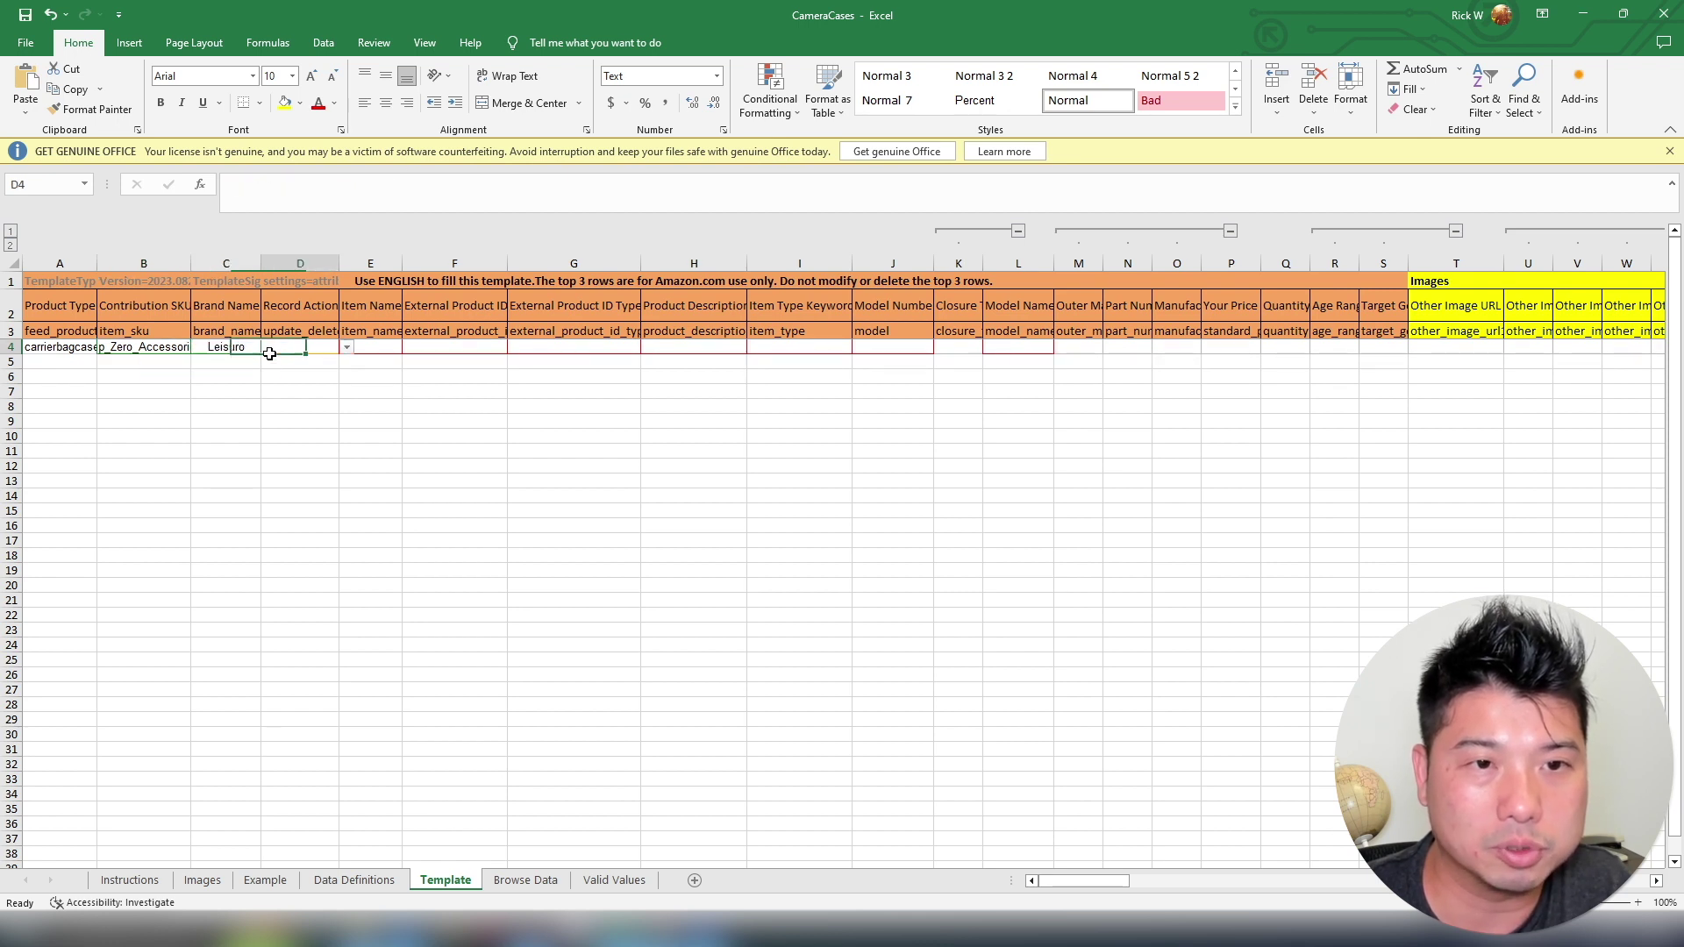
pyautogui.click(242, 342)
pyautogui.click(269, 347)
pyautogui.click(227, 377)
pyautogui.press('Tab')
# Set D4's Record Action to Full Update and widen the Item Name column
pyautogui.click(346, 348)
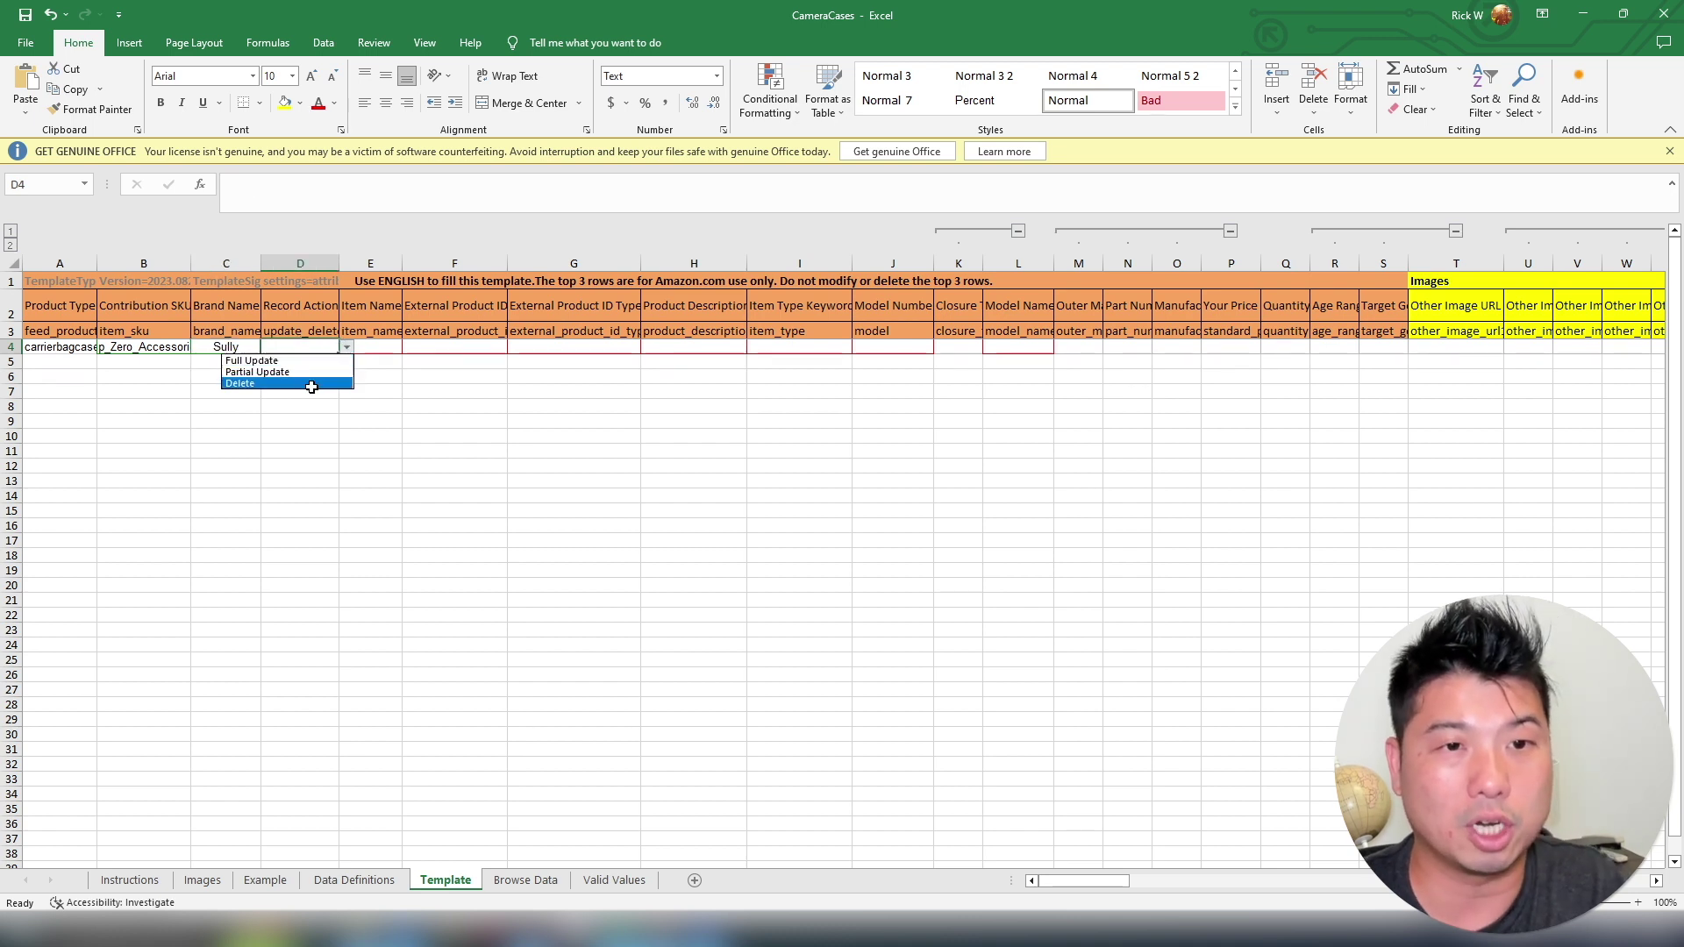
pyautogui.click(317, 361)
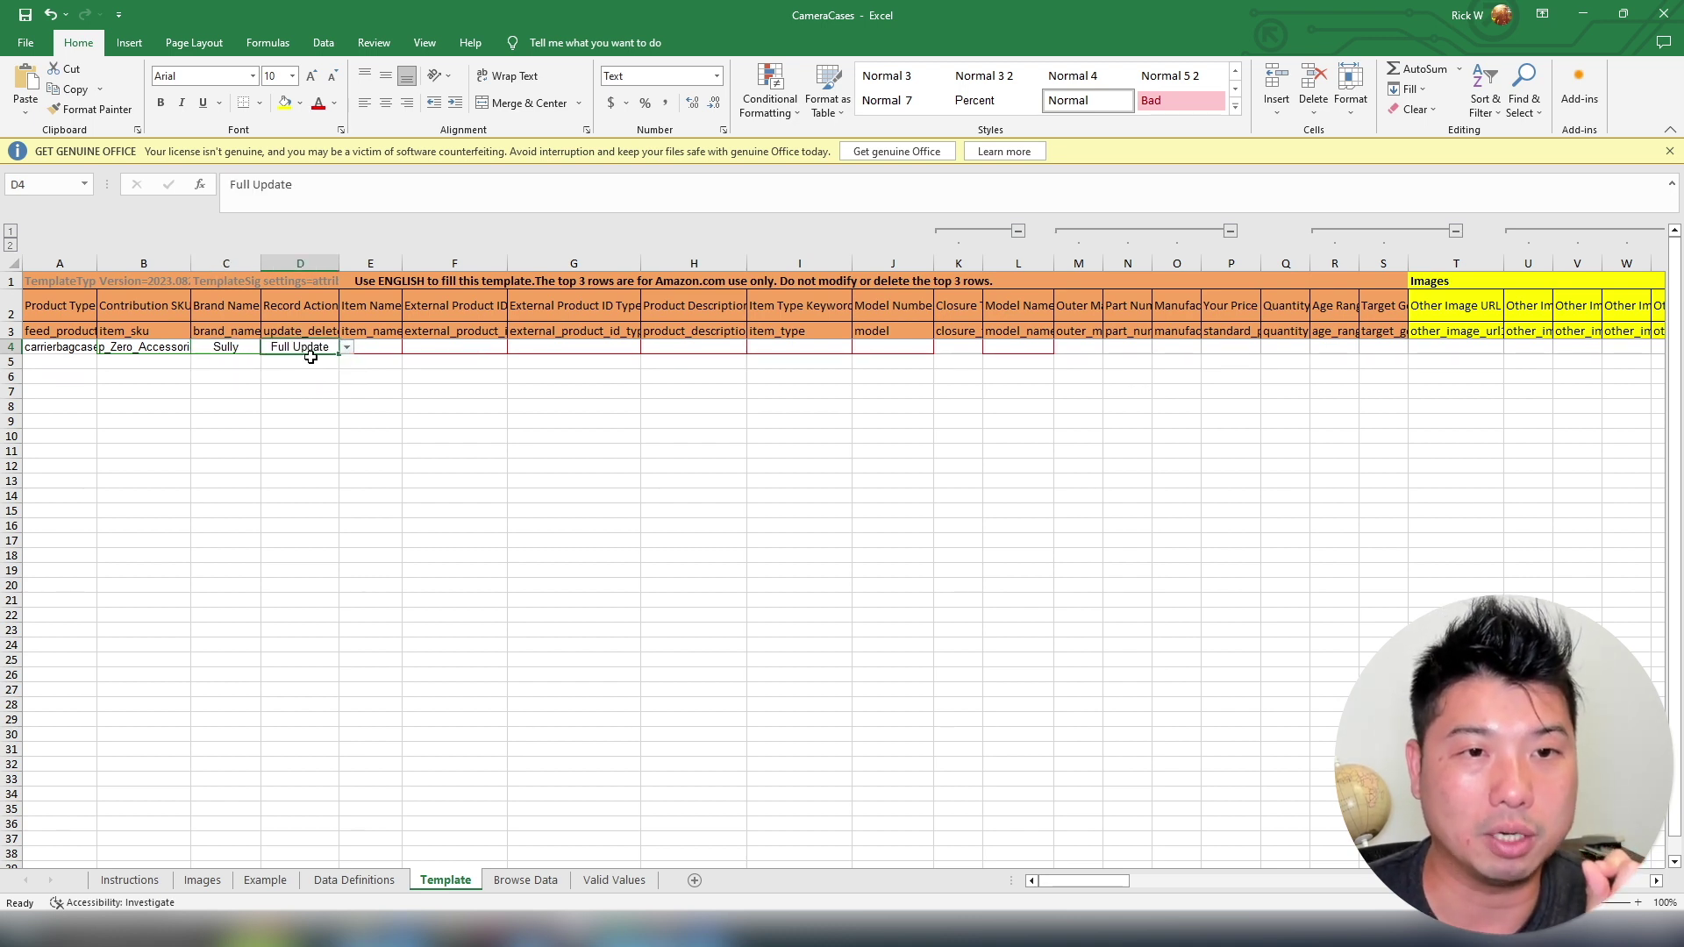
pyautogui.click(347, 349)
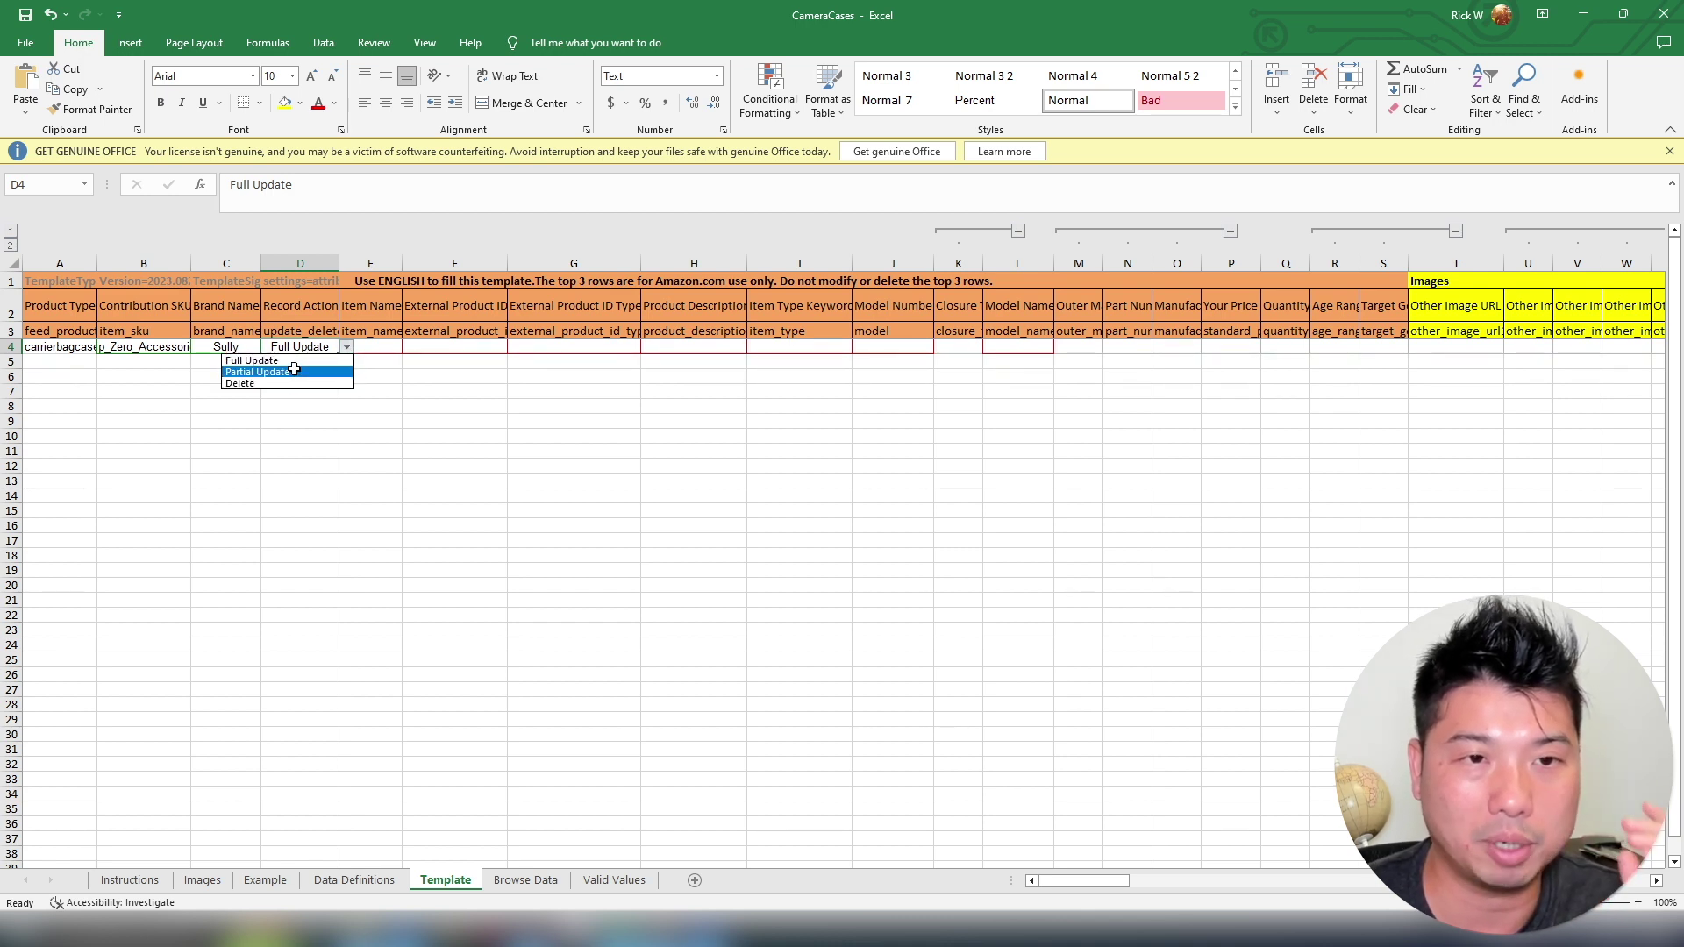
pyautogui.click(307, 360)
pyautogui.click(394, 348)
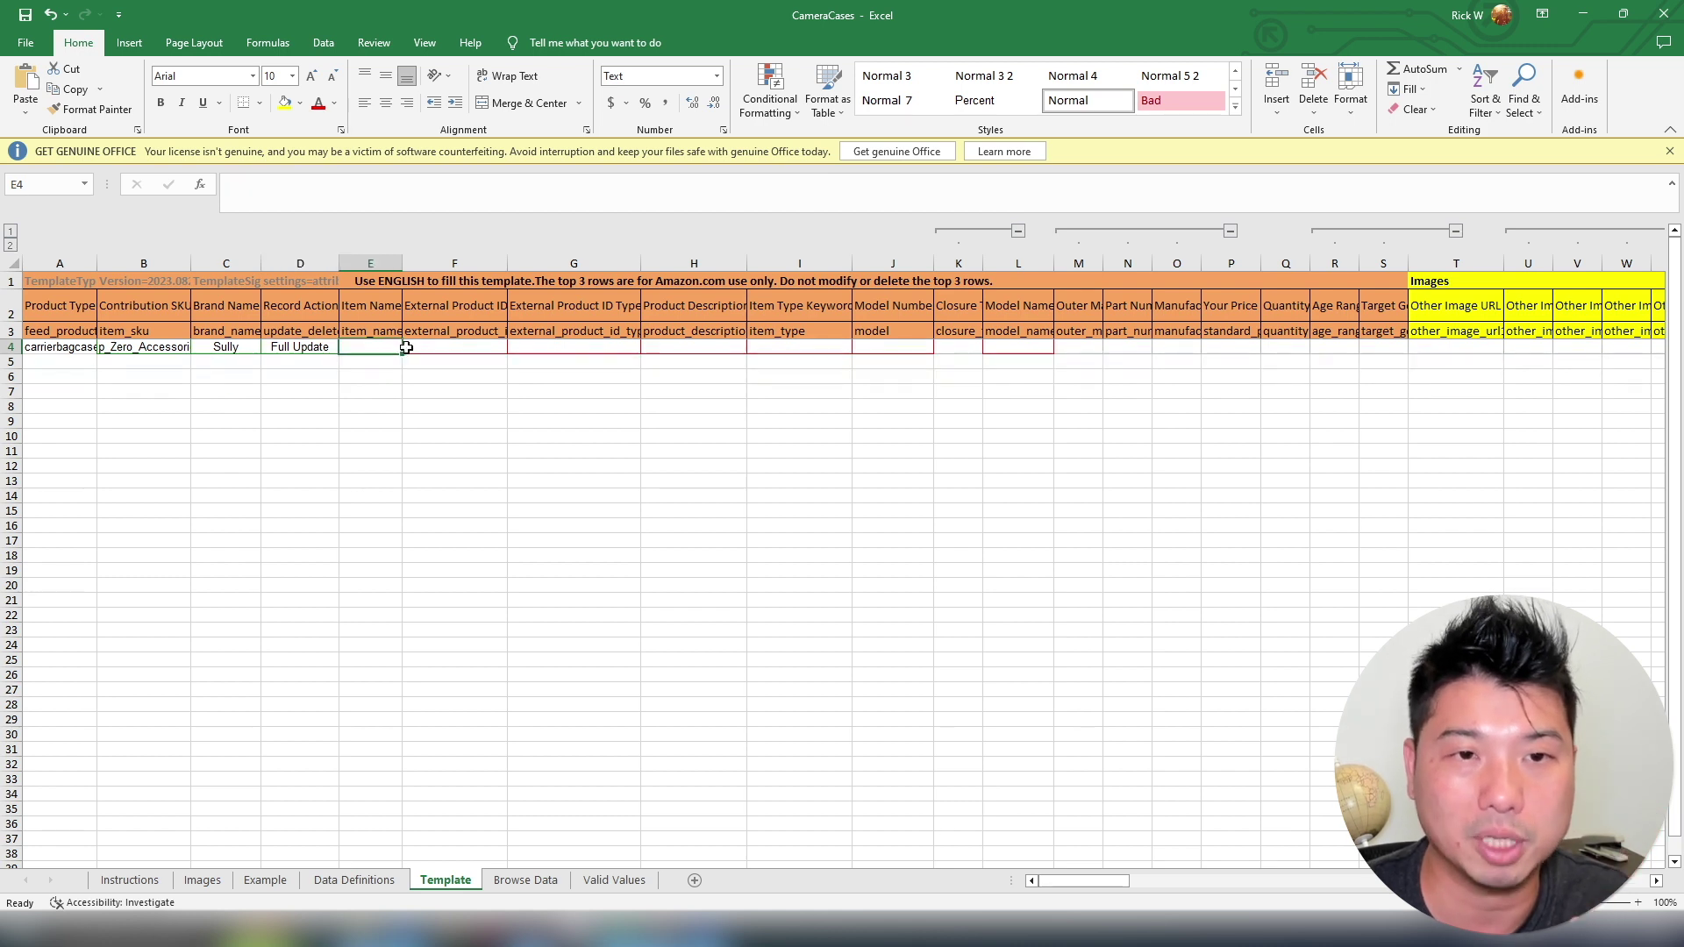
pyautogui.moveTo(398, 261); pyautogui.dragTo(411, 261)
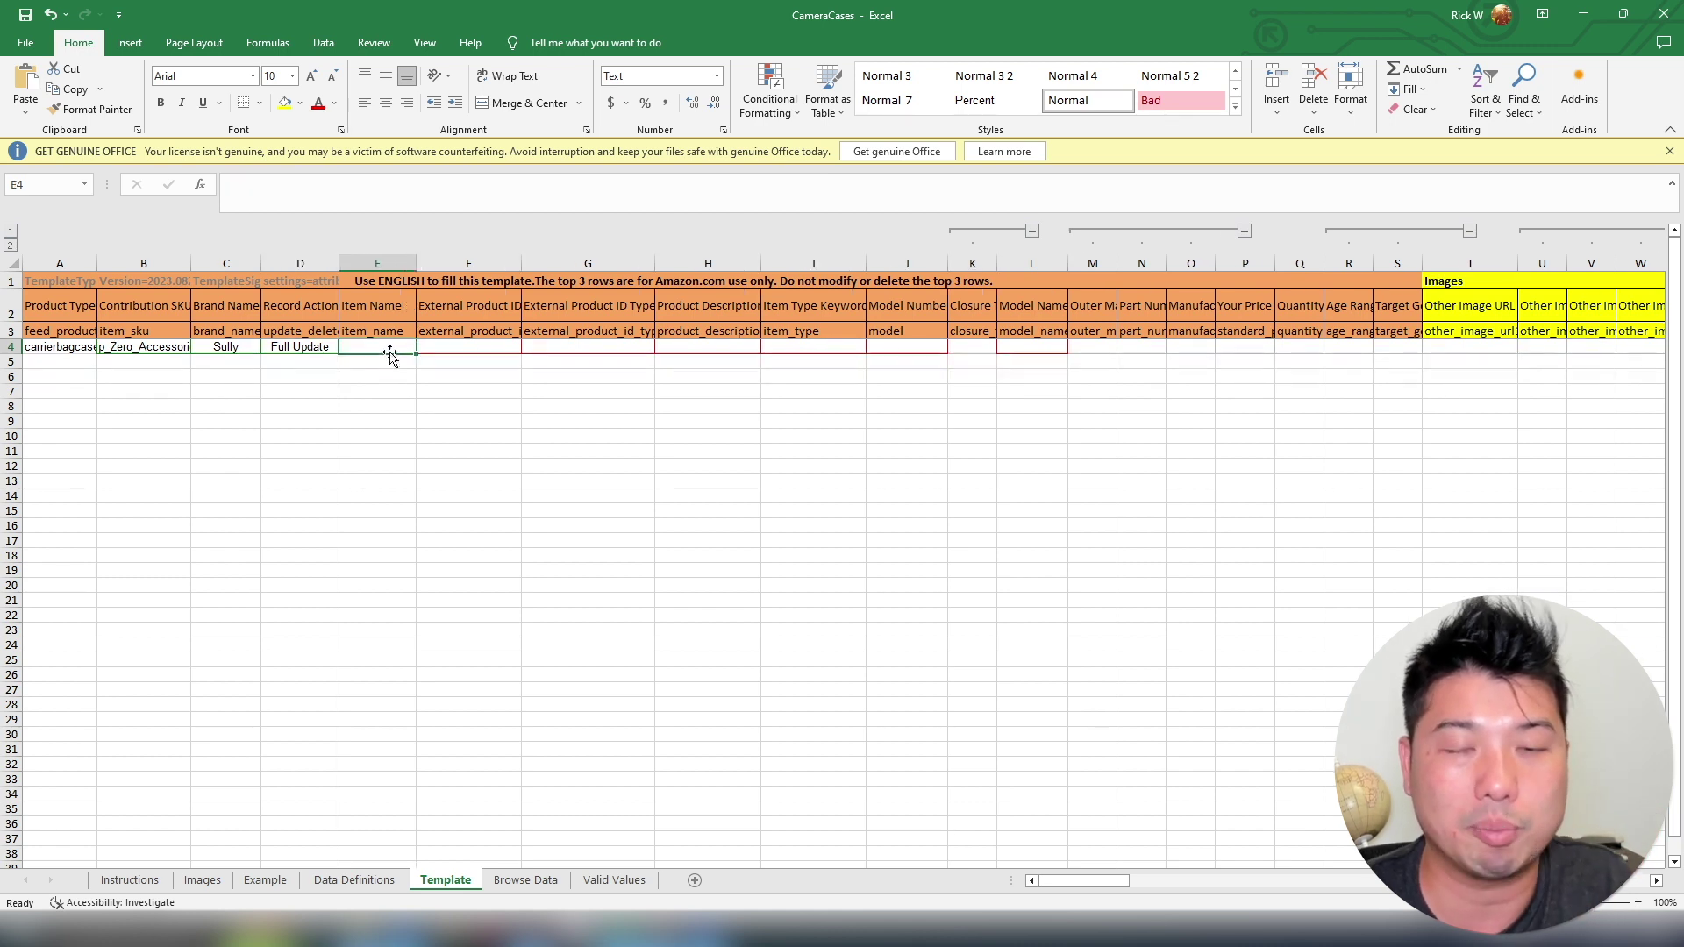
# Search 'zonguru', sign in to ZonGuru with Google, and open the Flipper Zero Hard Case optimizer session
pyautogui.click(693, 935)
pyautogui.write('zon')
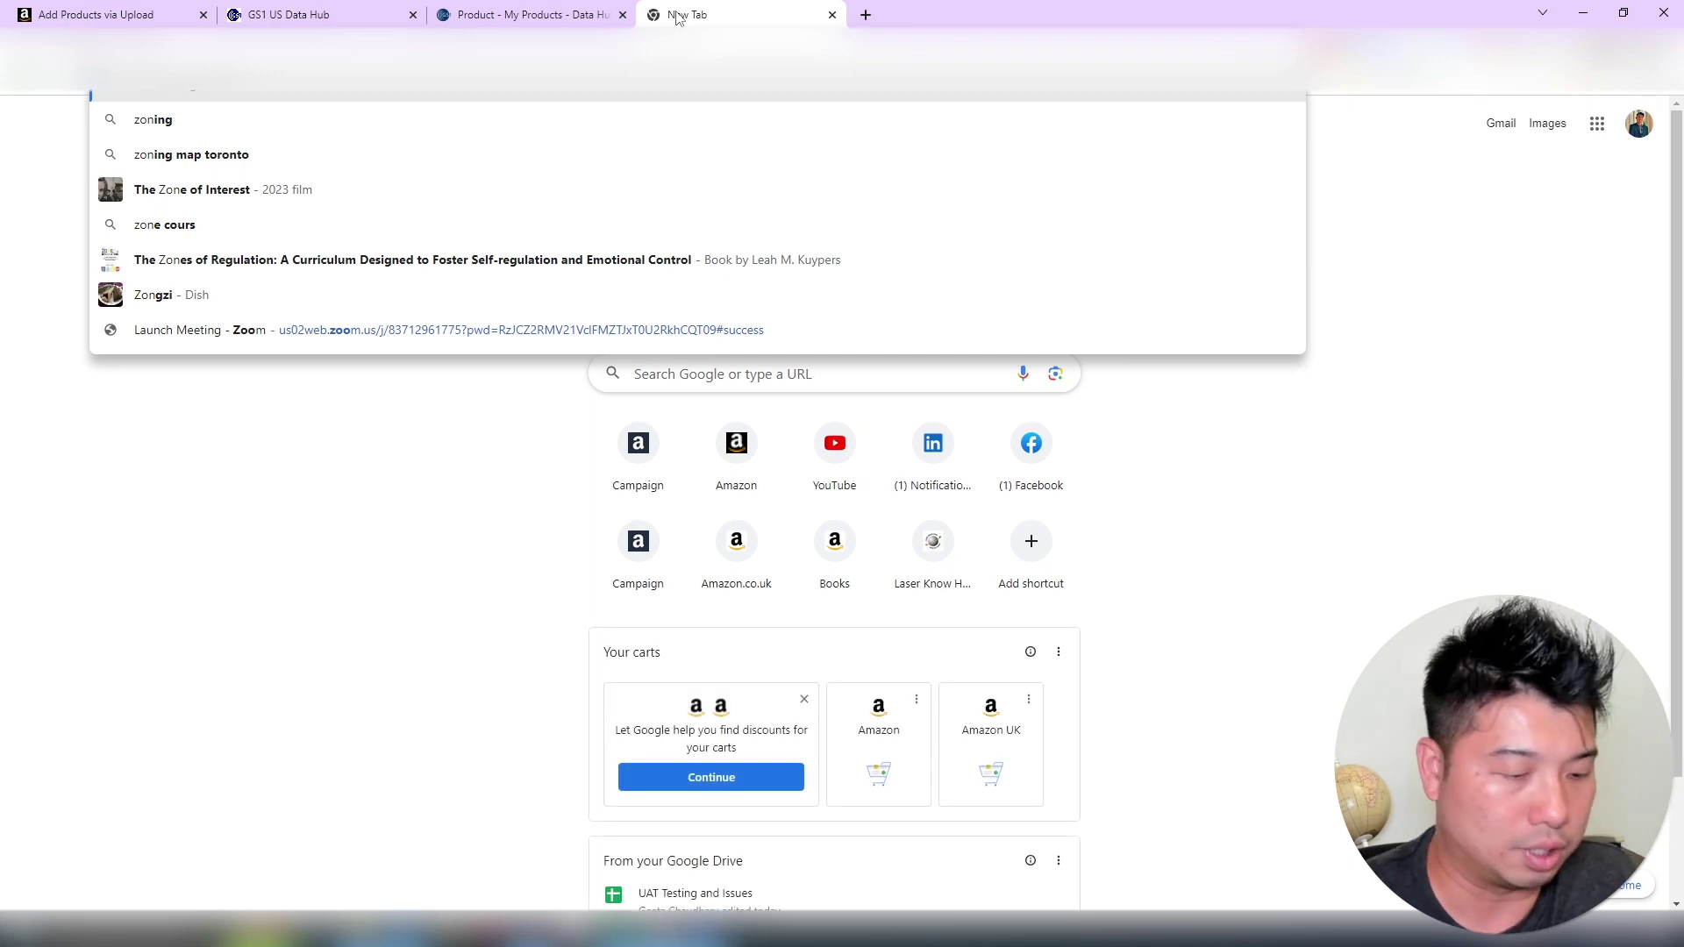
pyautogui.write('guru')
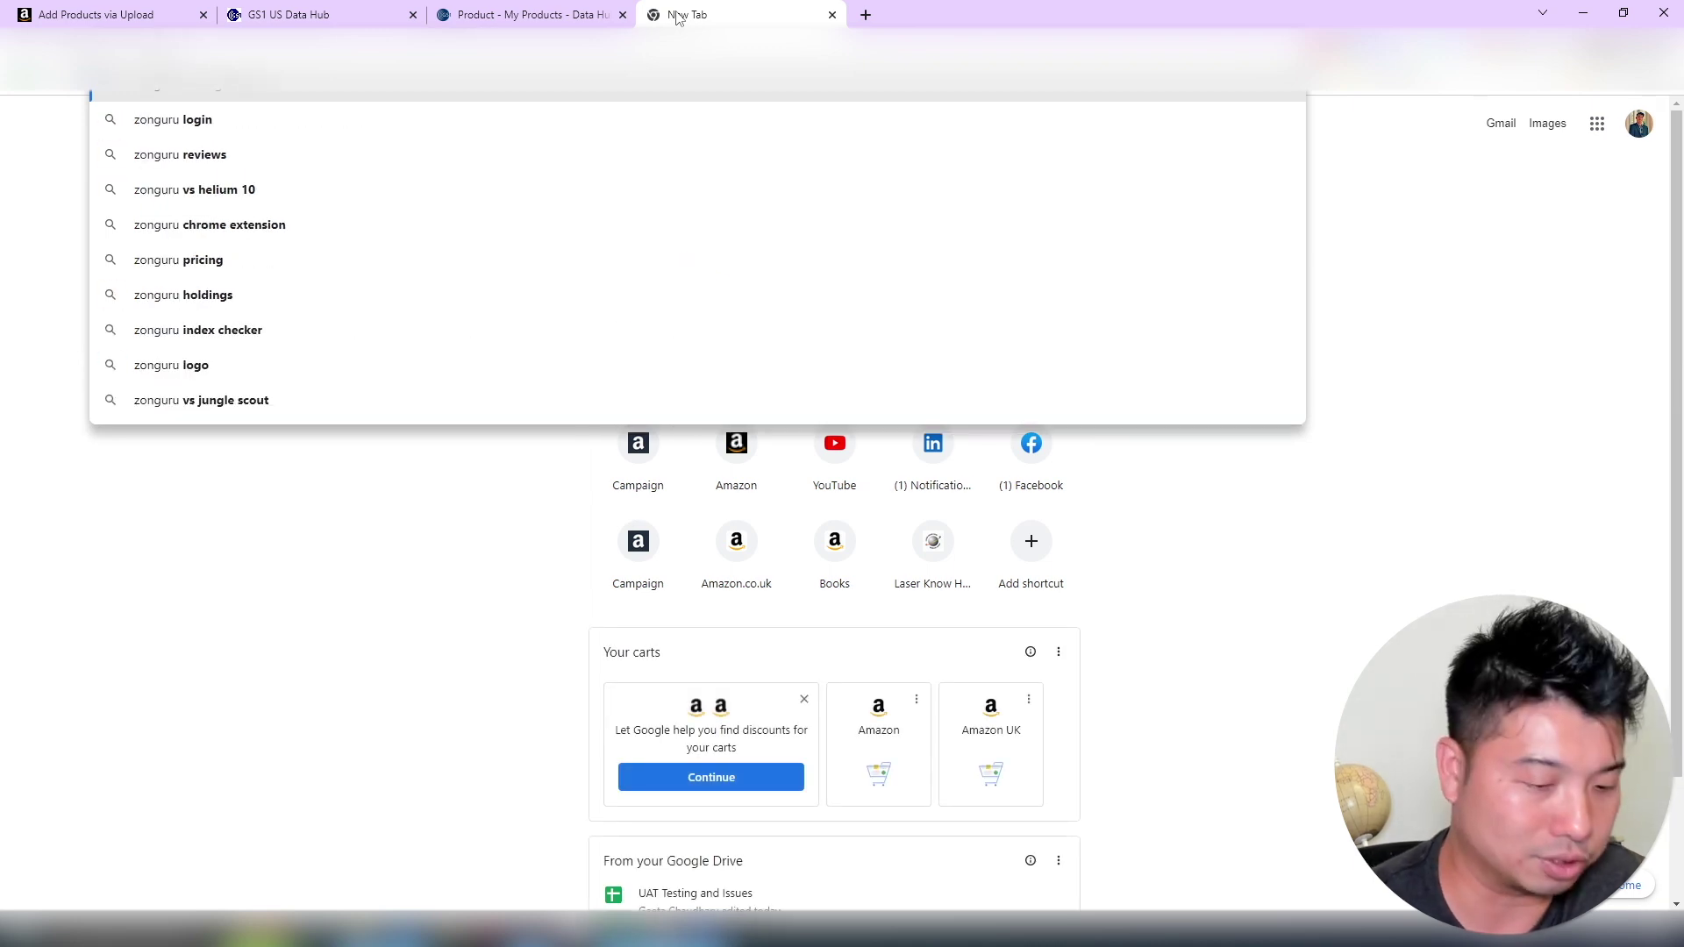
pyautogui.press('Return')
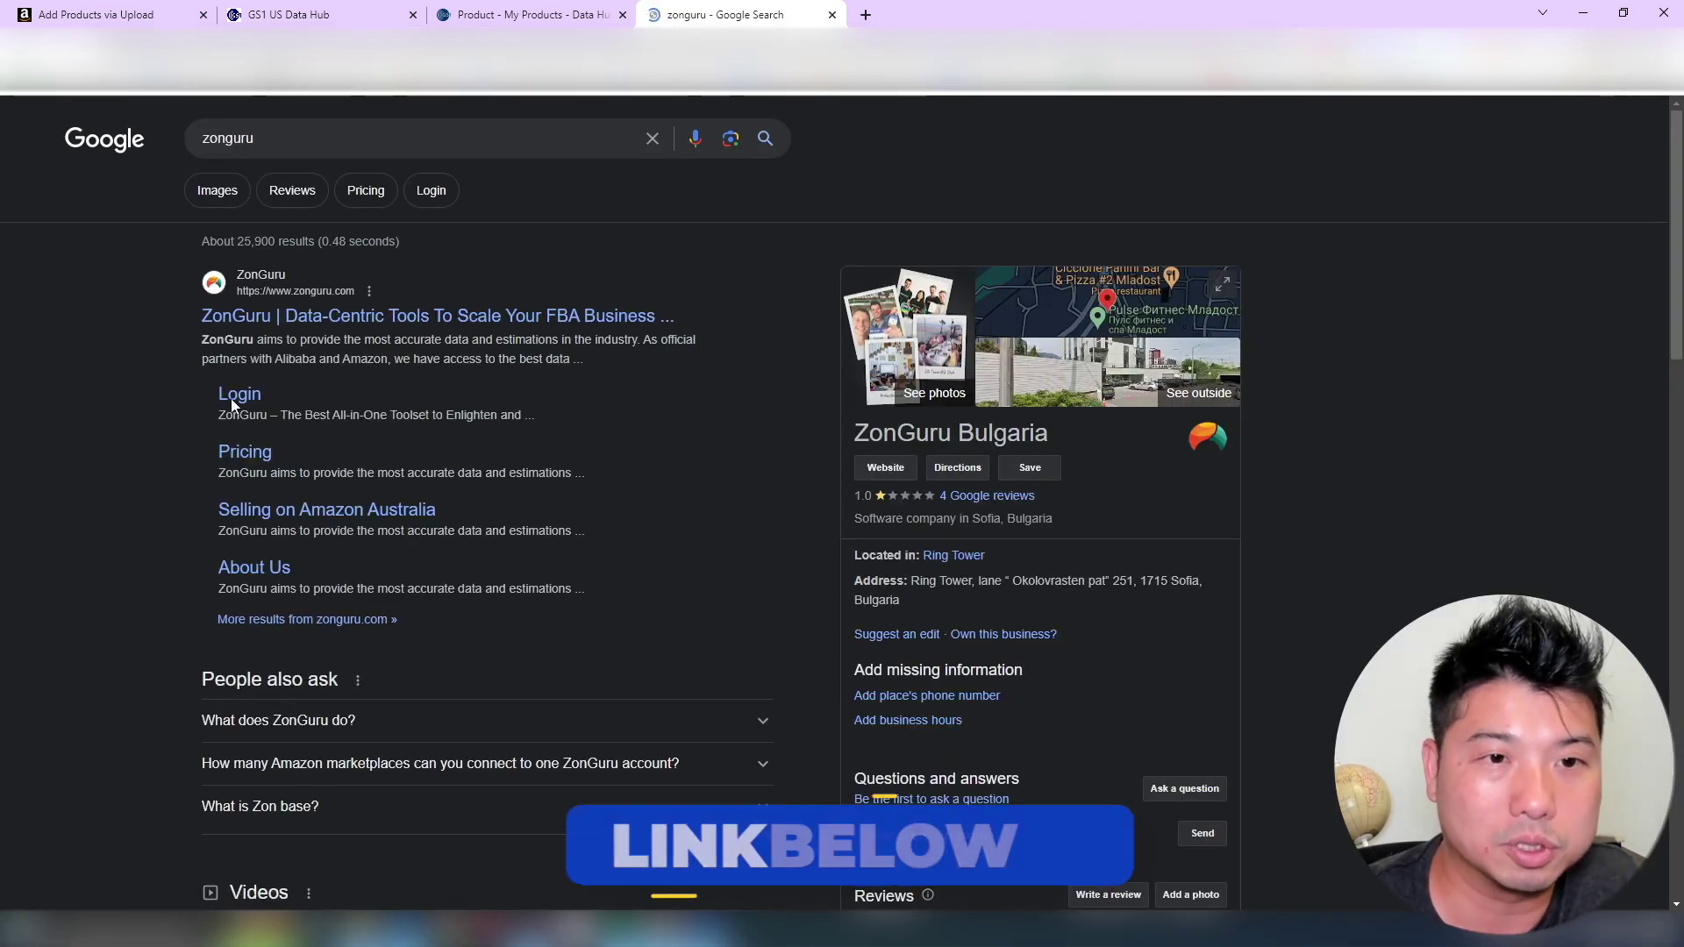
pyautogui.click(235, 394)
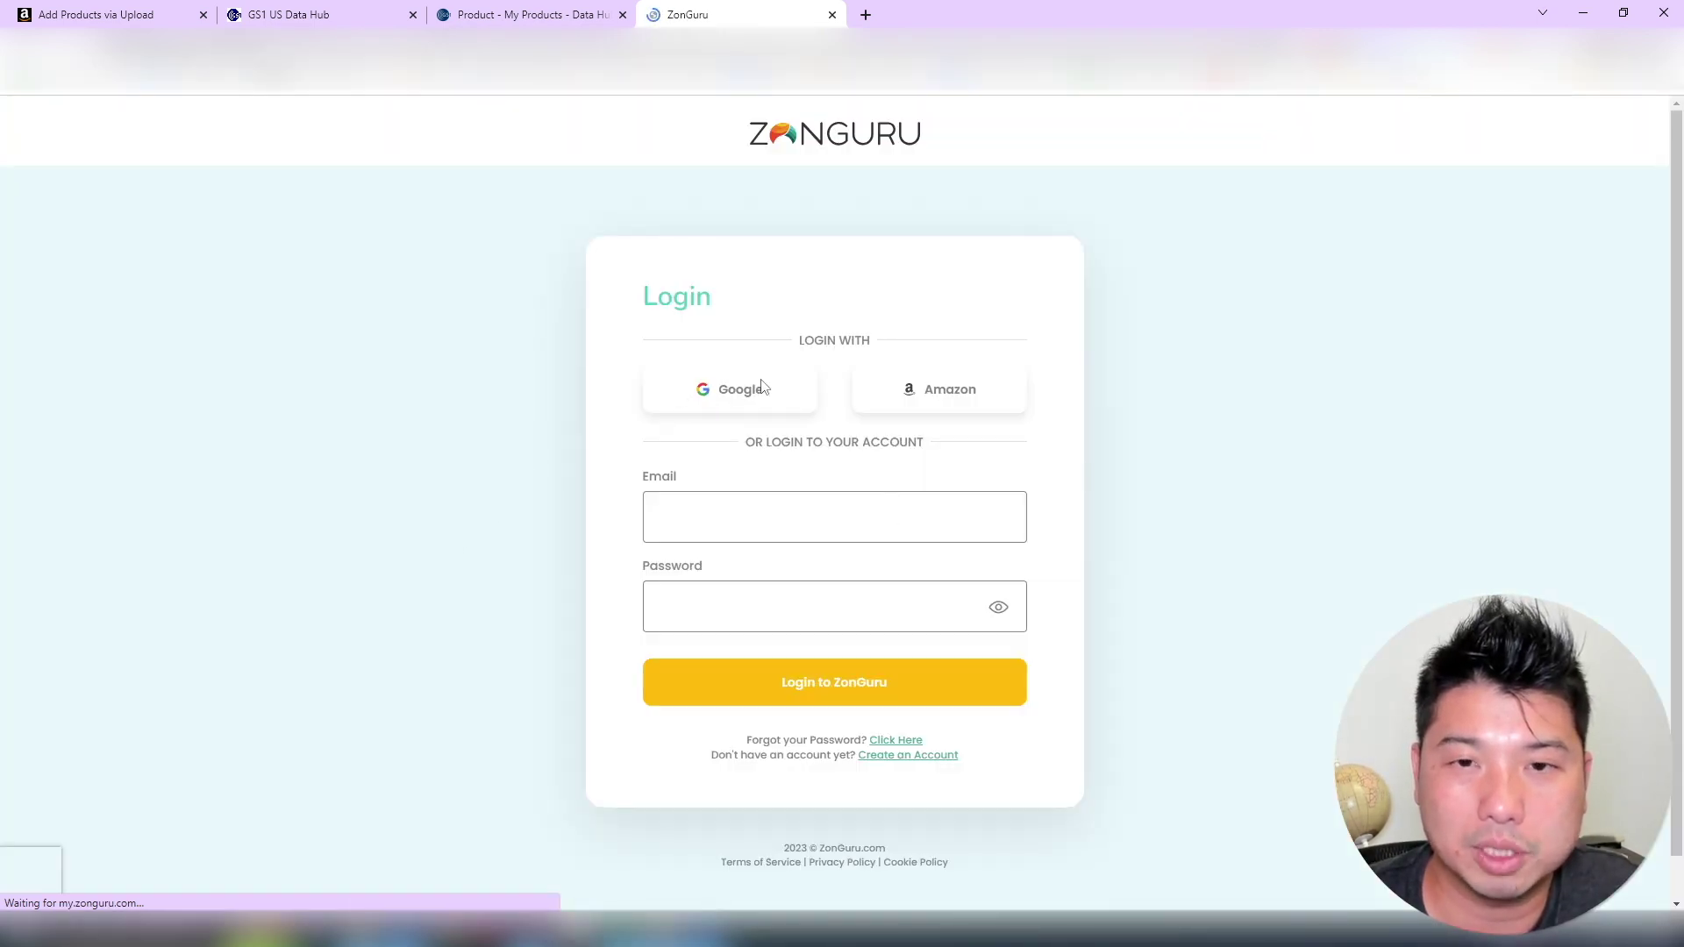
pyautogui.click(753, 389)
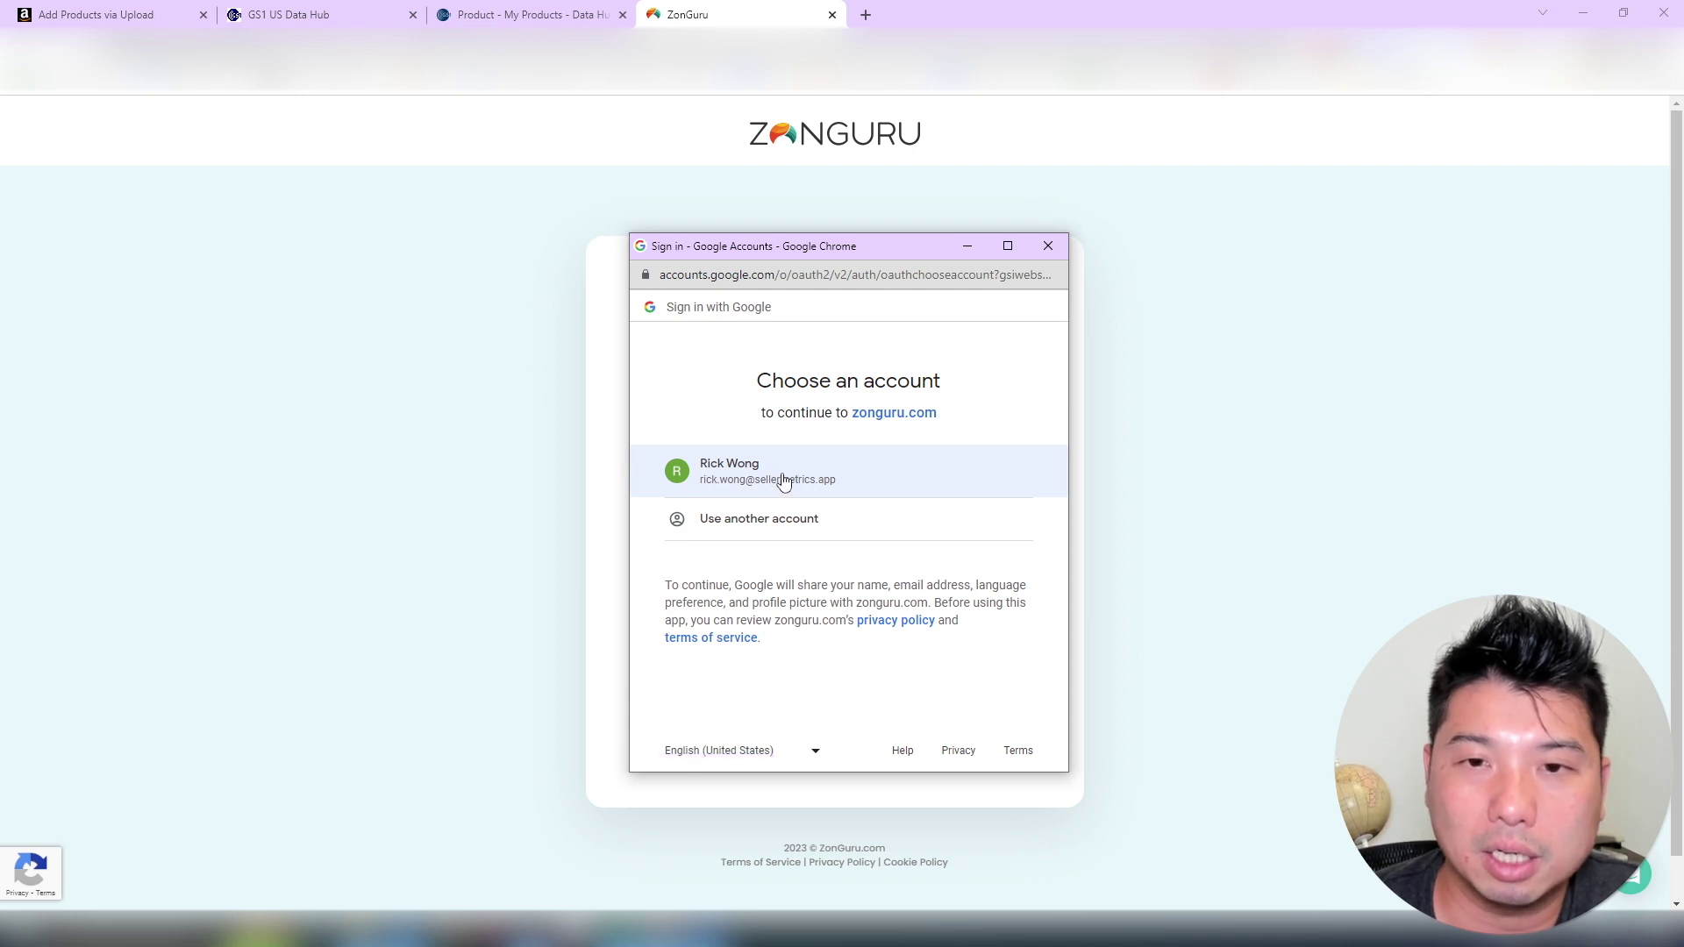
pyautogui.click(783, 476)
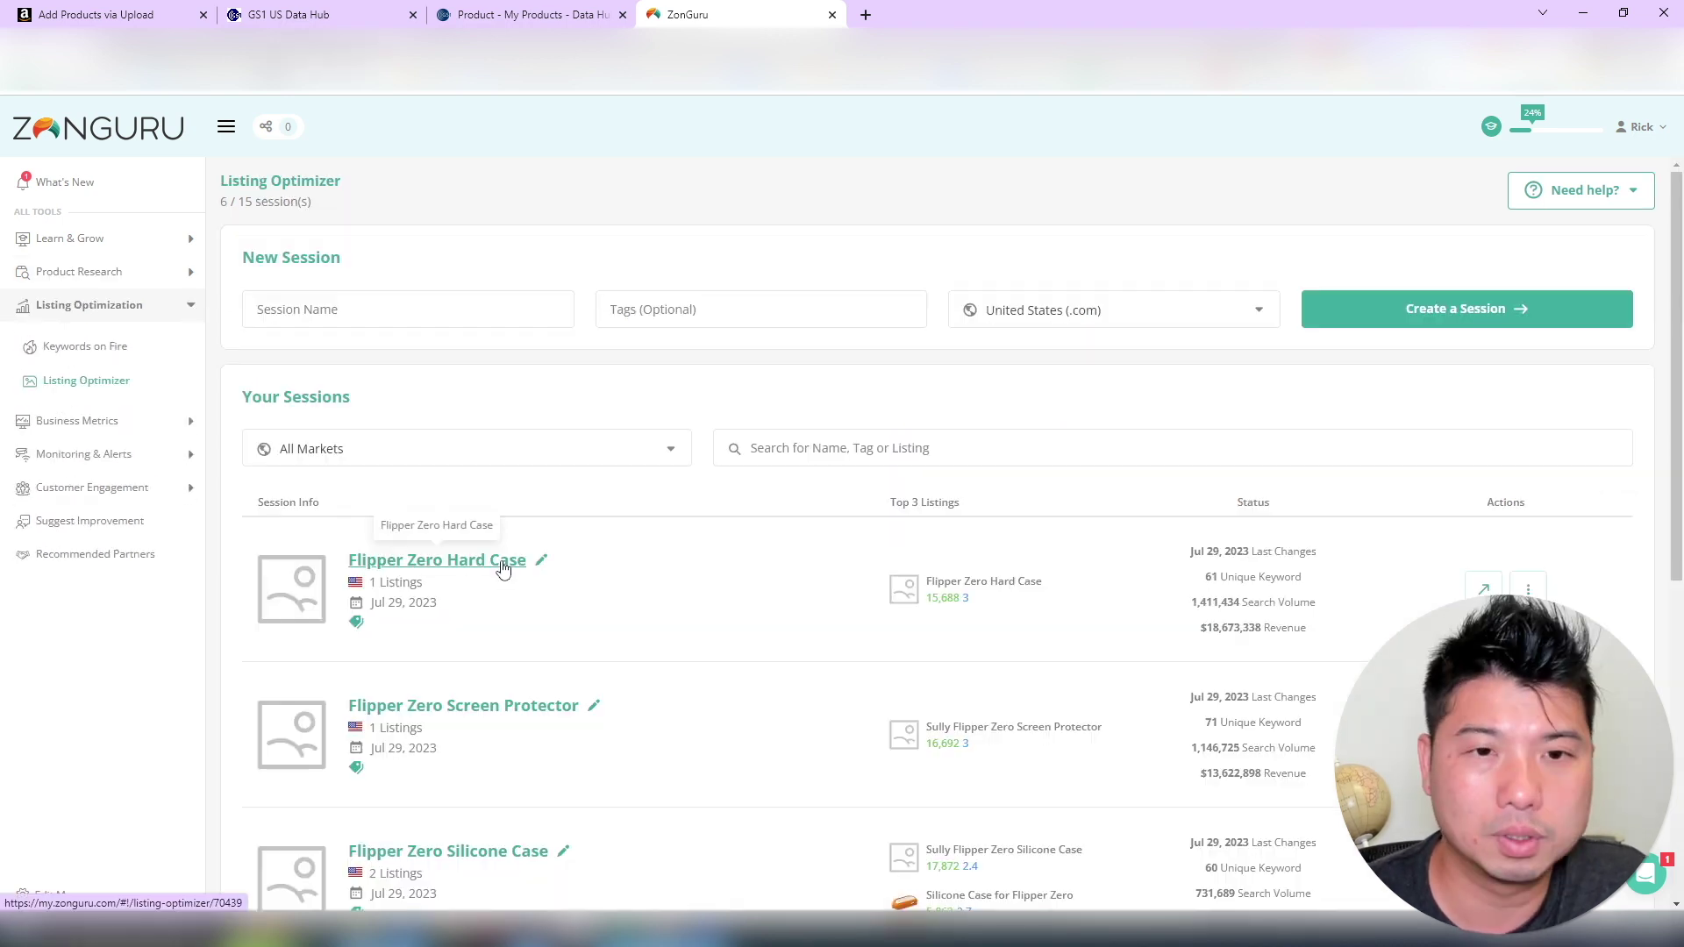
pyautogui.click(500, 564)
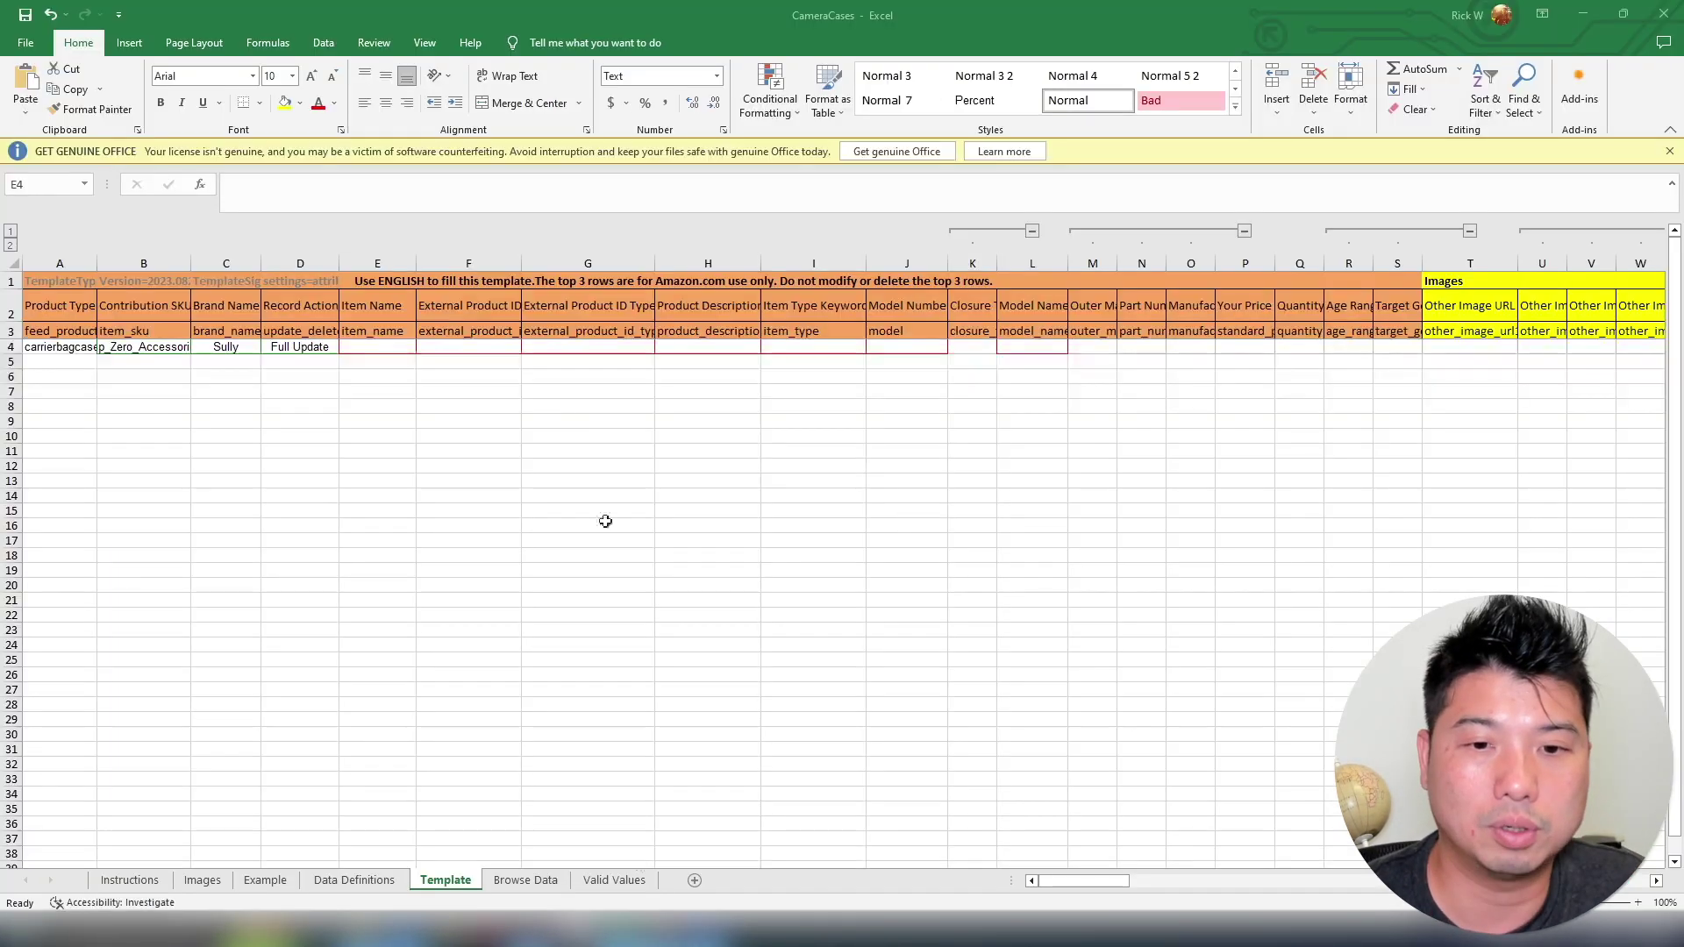
# Paste the copied Flipper Zero Hard Case title into Item Name cell E4
pyautogui.press('F2')
pyautogui.write('Flipper Zero Hard Case - Compact, Waterproof Protection for Your Flipper Zero Device, Hacker Tools and Accessories with Portable Charger and USB Cable Storage By Sully')
pyautogui.click(469, 406)
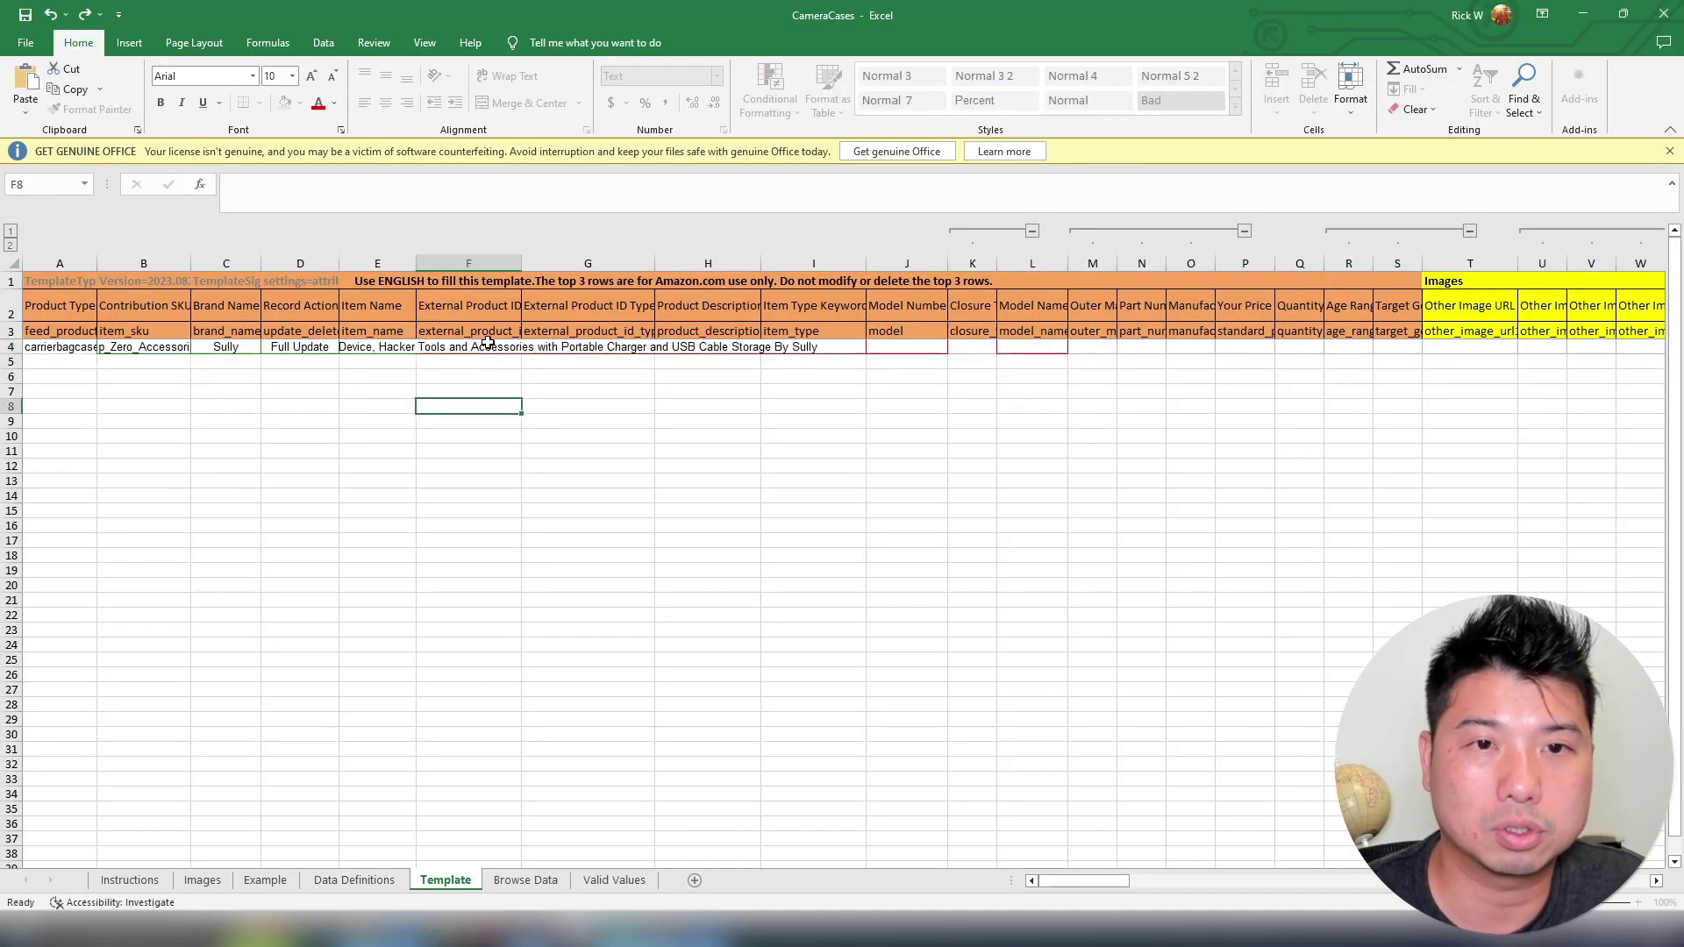
# Set the External Product ID Type in G4 to UPC
pyautogui.click(482, 346)
pyautogui.click(601, 349)
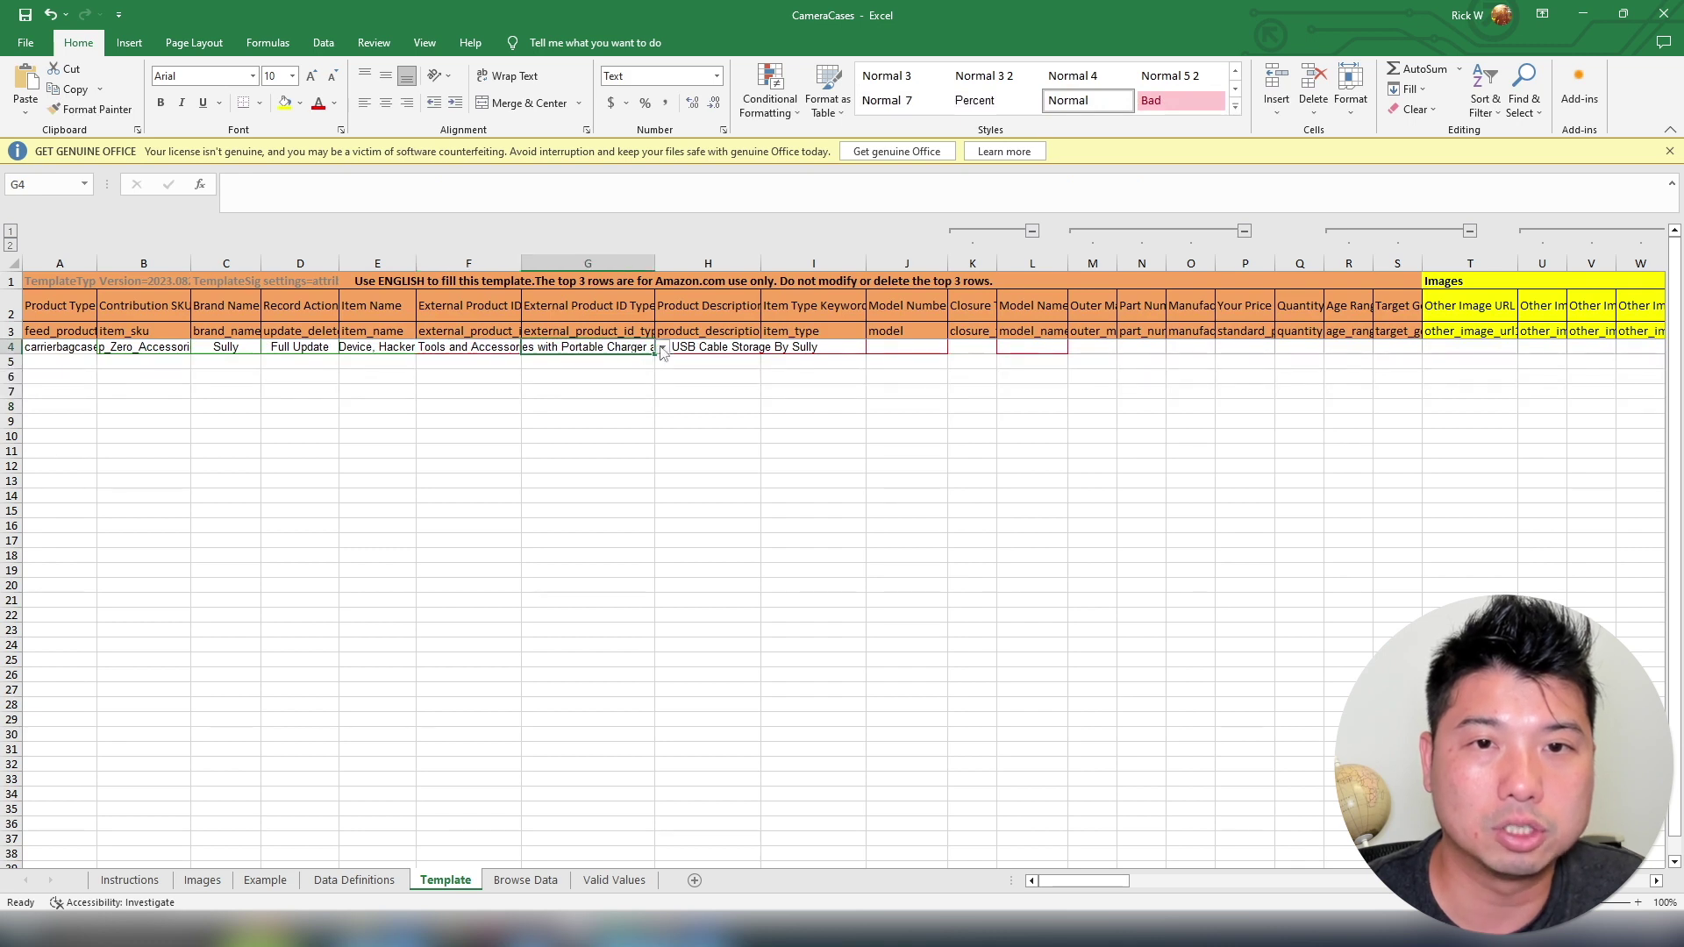
pyautogui.click(469, 328)
pyautogui.click(609, 338)
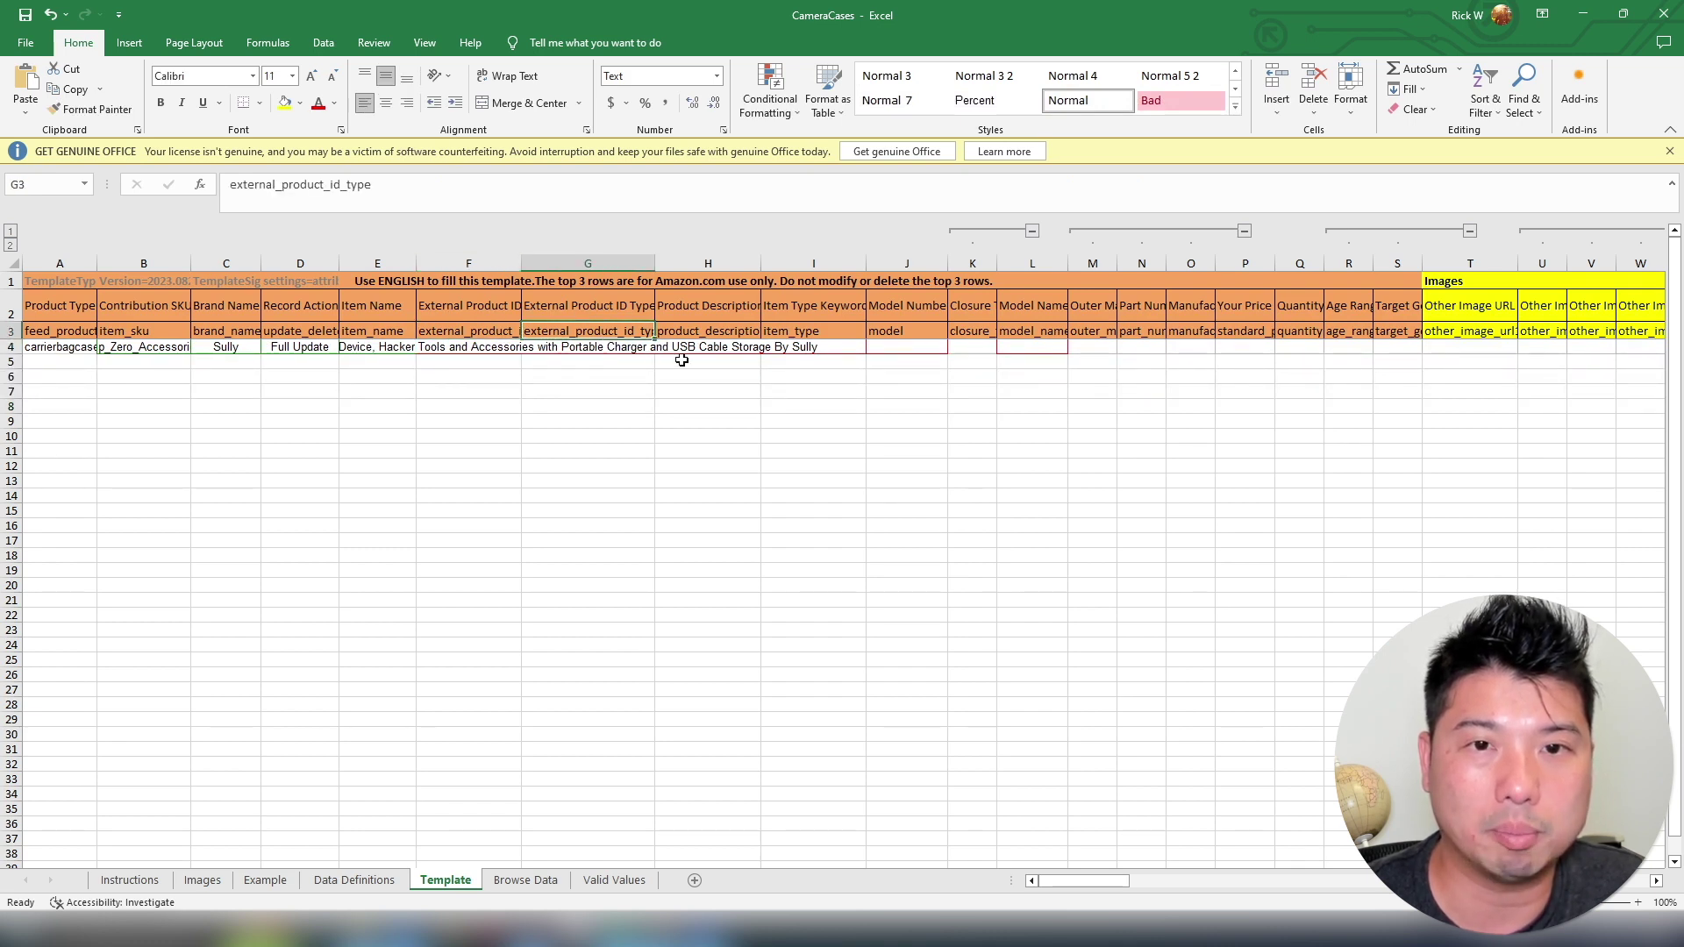
pyautogui.click(638, 350)
pyautogui.click(663, 348)
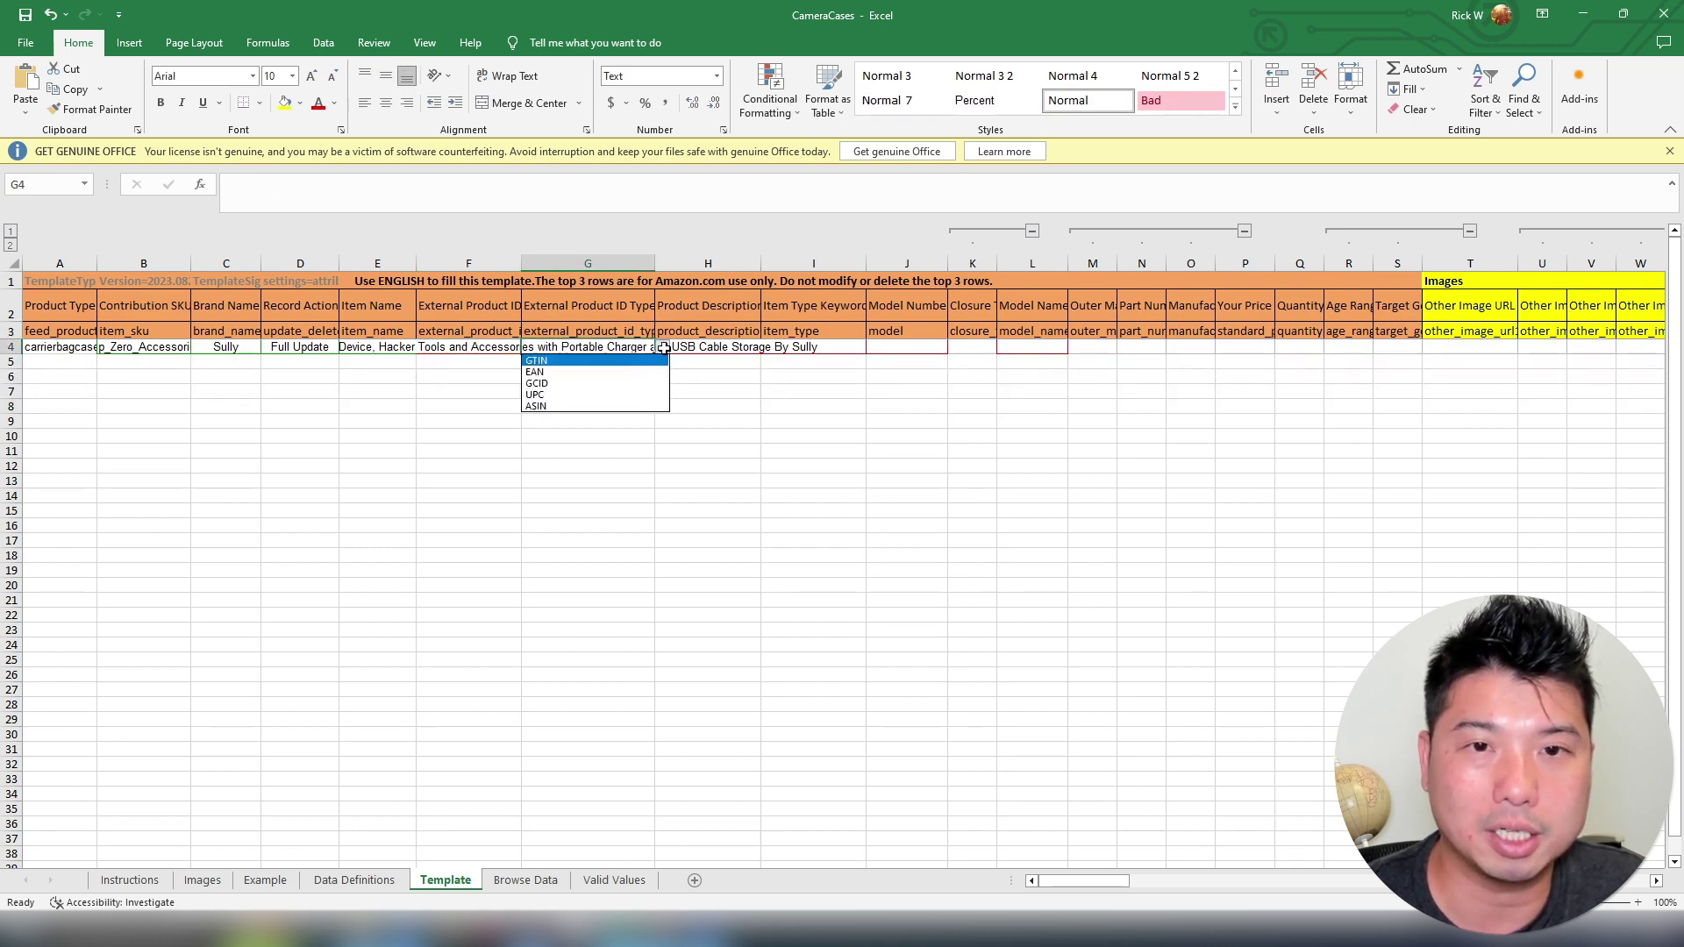
pyautogui.click(622, 400)
pyautogui.moveTo(660, 931)
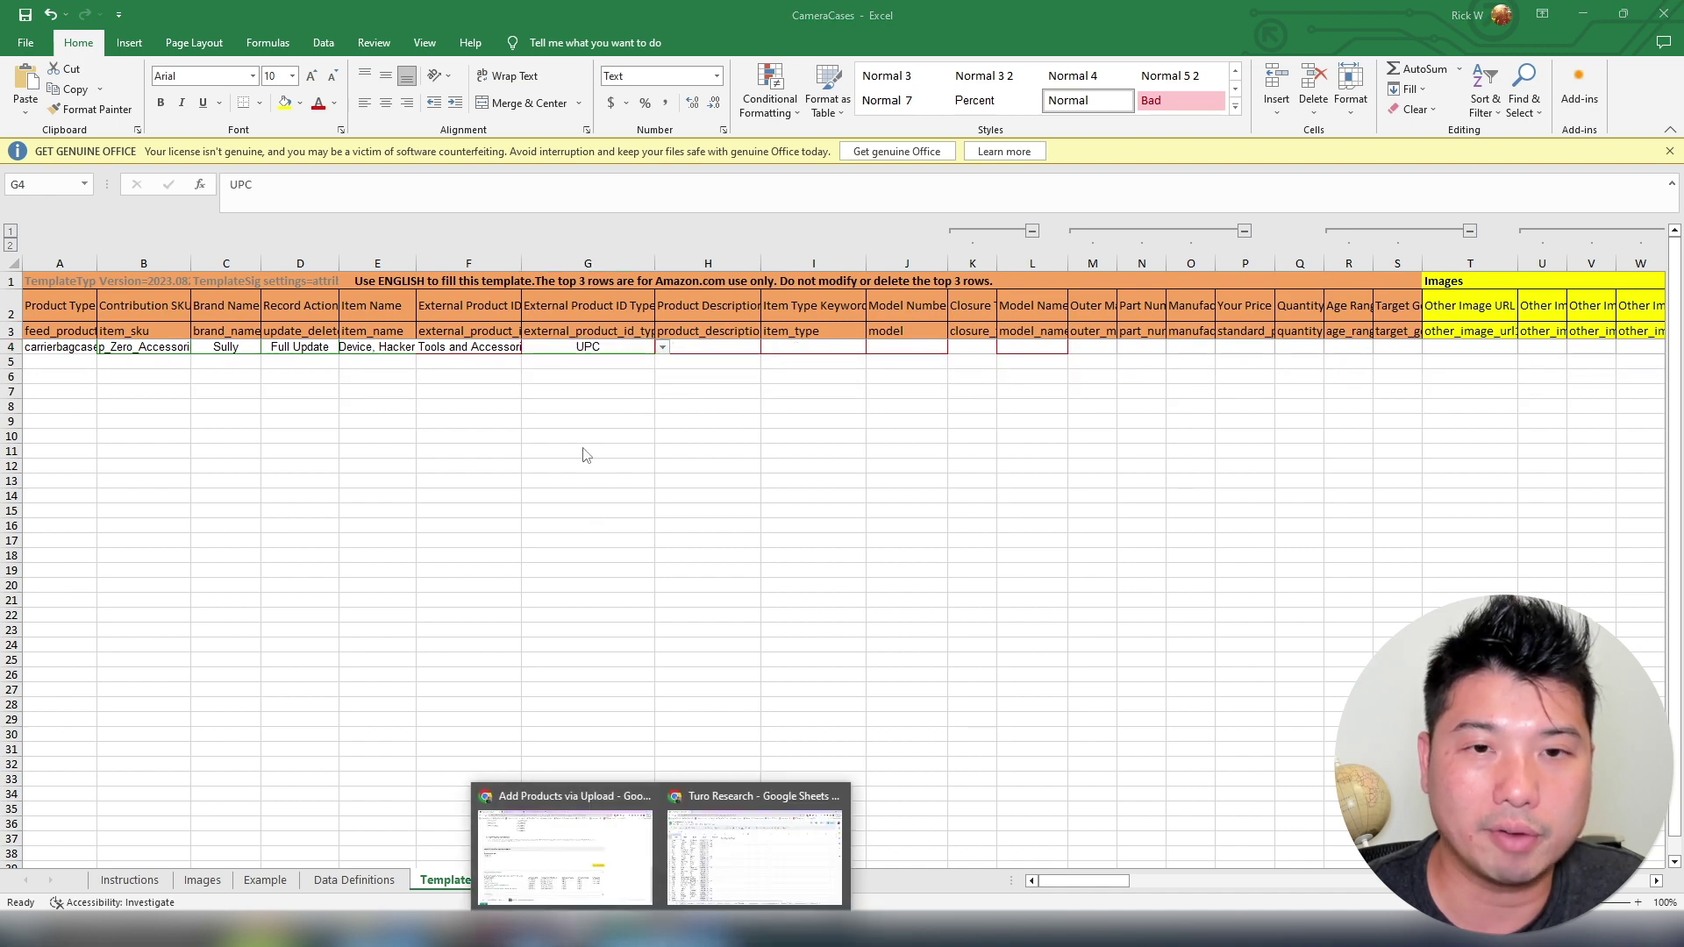
pyautogui.click(607, 852)
pyautogui.click(316, 14)
pyautogui.click(517, 14)
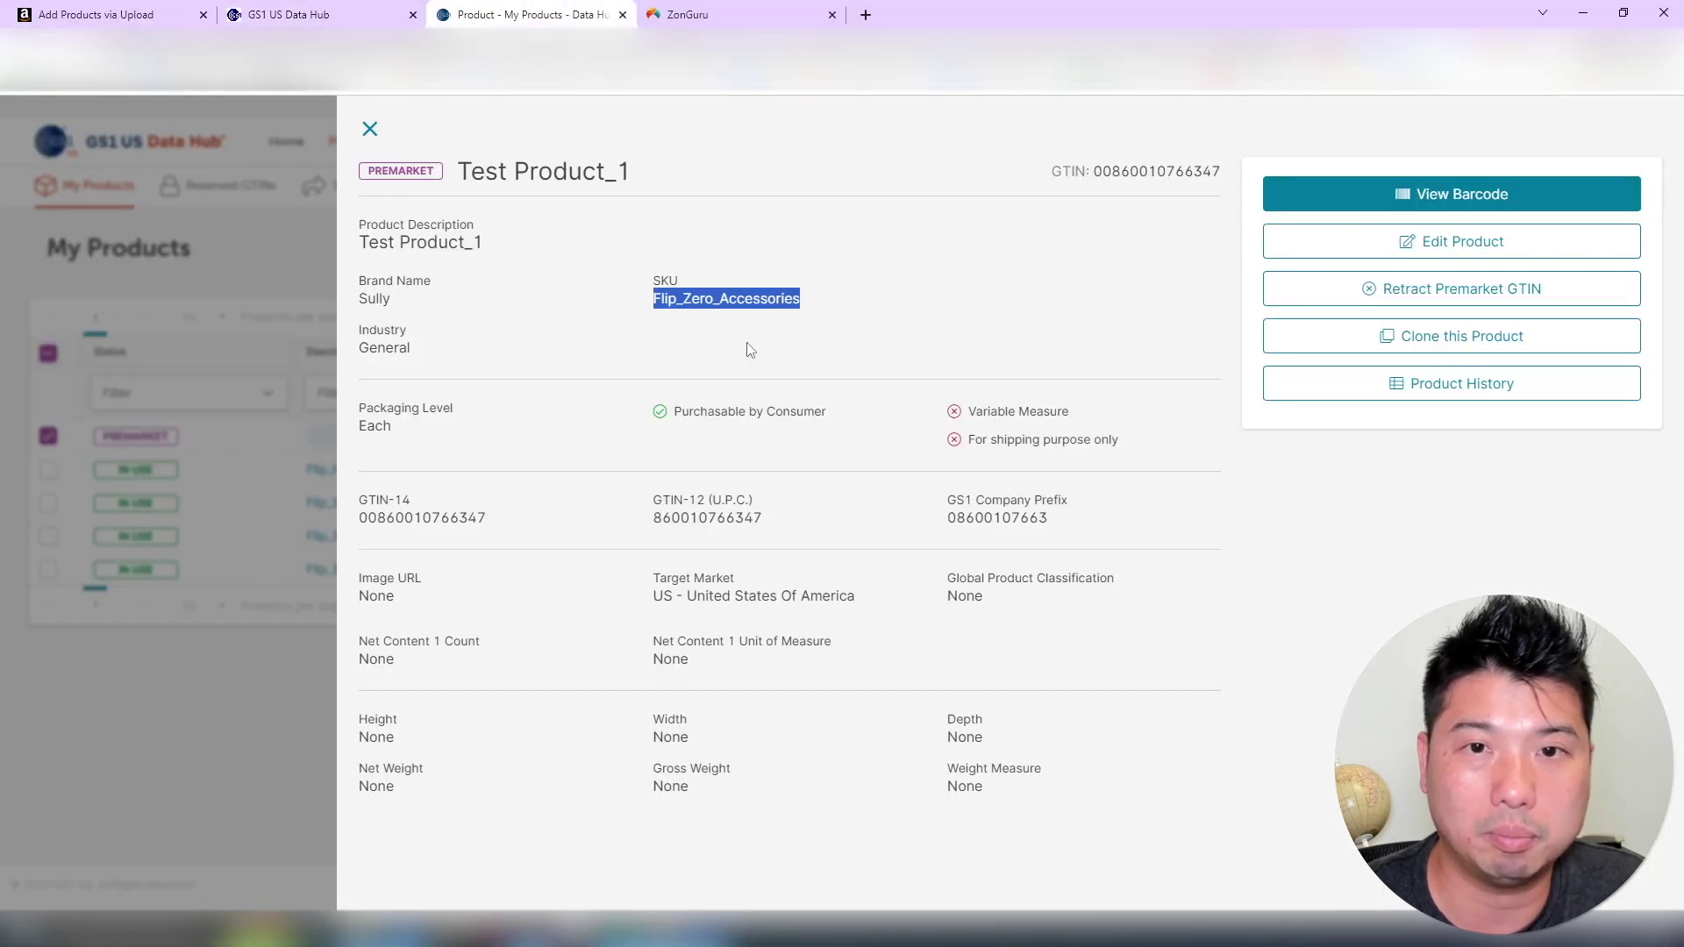
pyautogui.moveTo(794, 518); pyautogui.dragTo(650, 517)
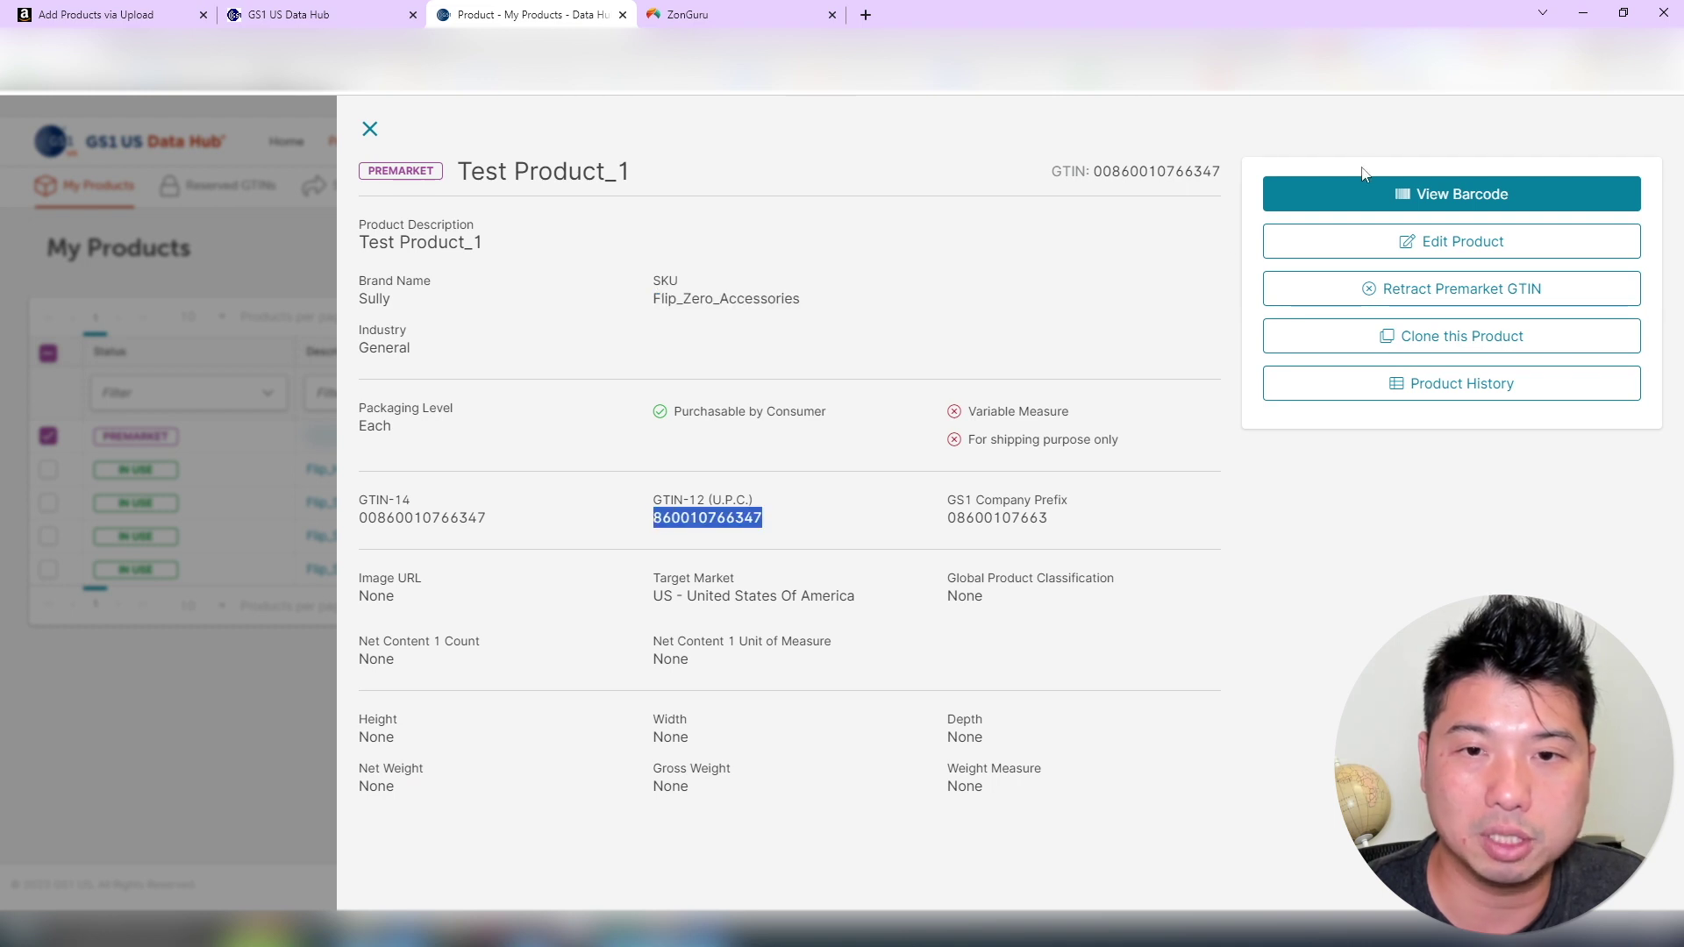
pyautogui.moveTo(660, 932)
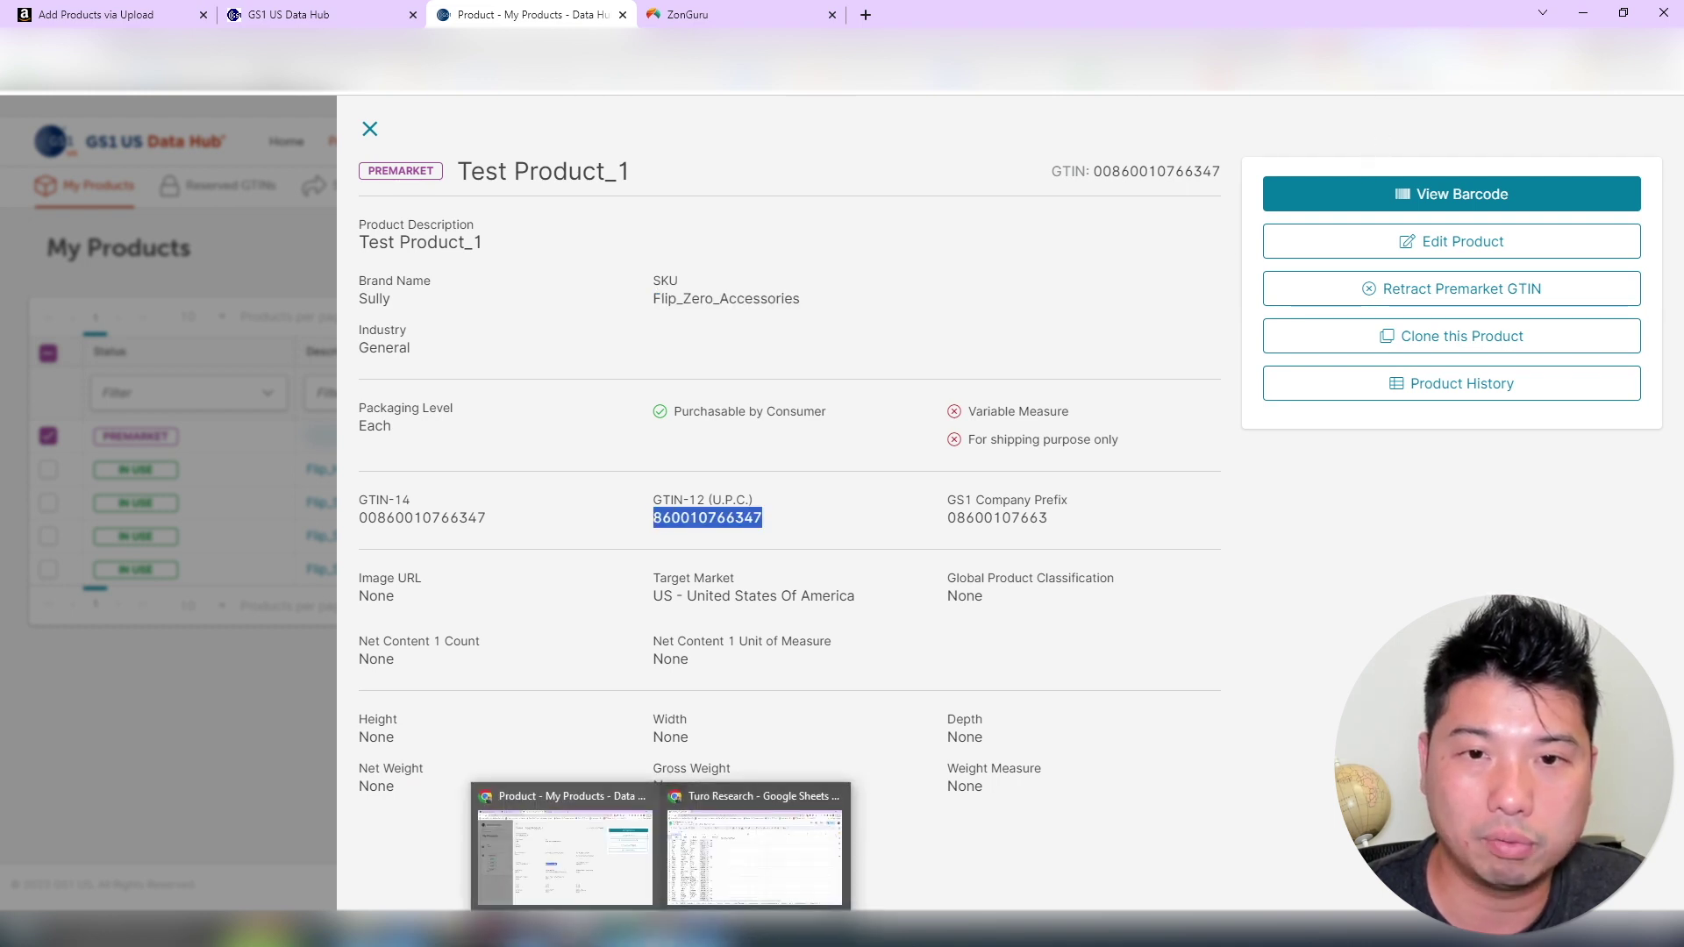
pyautogui.click(666, 519)
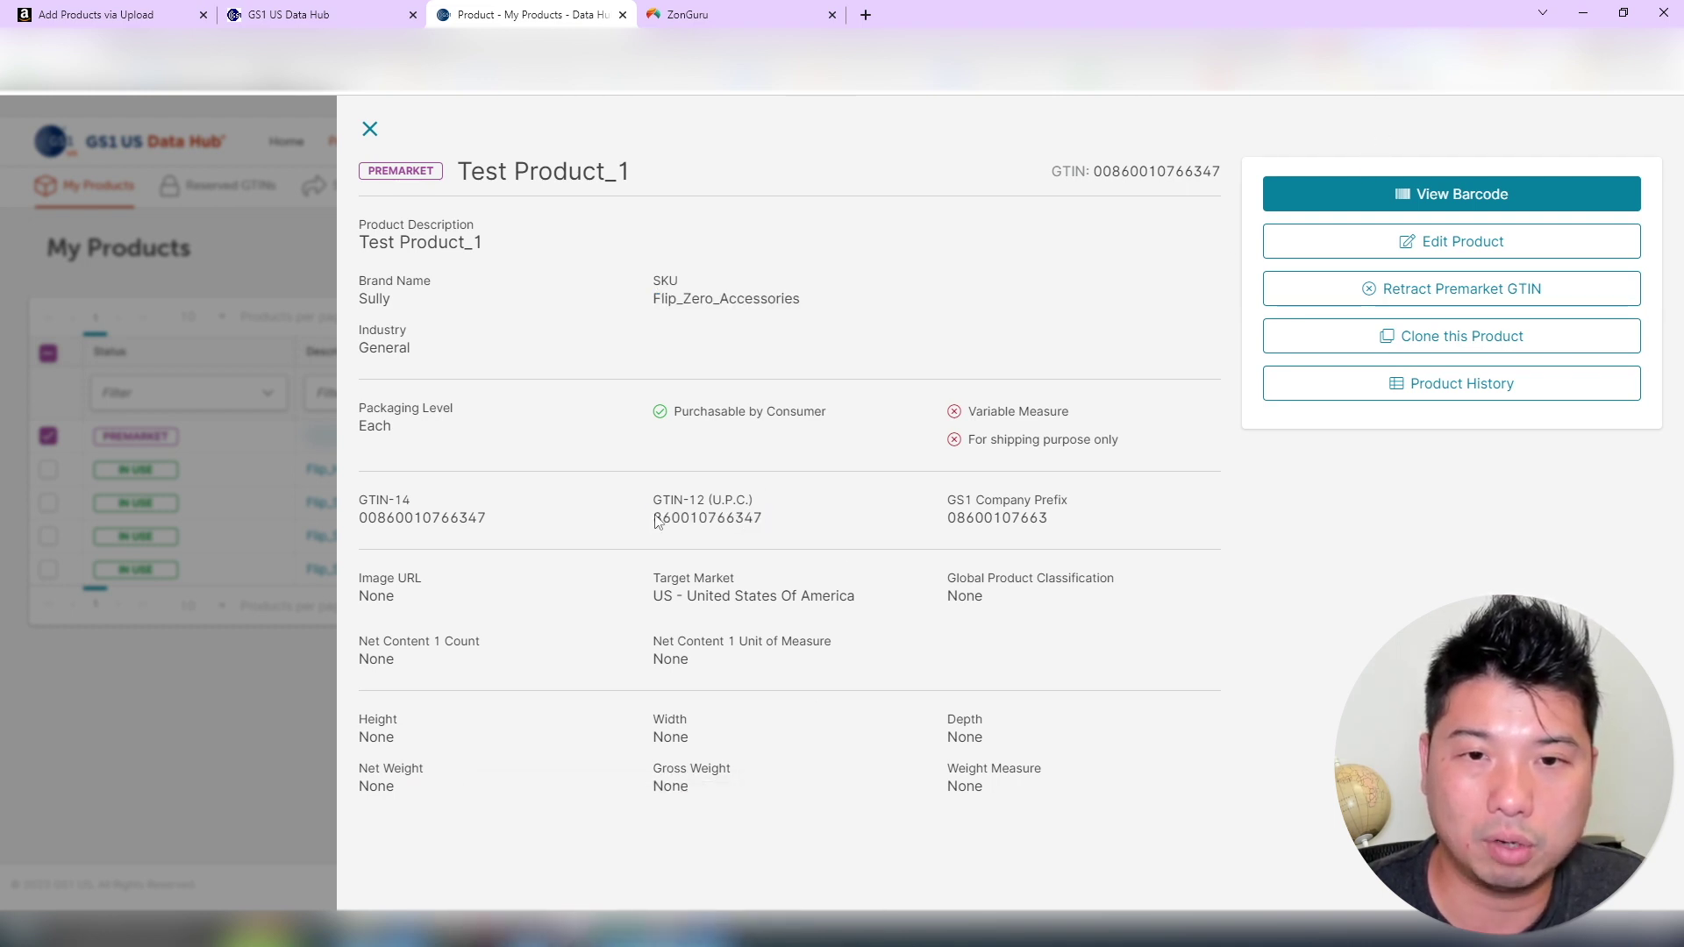
pyautogui.moveTo(664, 516); pyautogui.dragTo(772, 520)
pyautogui.press('super+c')
pyautogui.click(623, 932)
pyautogui.rightClick(489, 356)
pyautogui.click(526, 457)
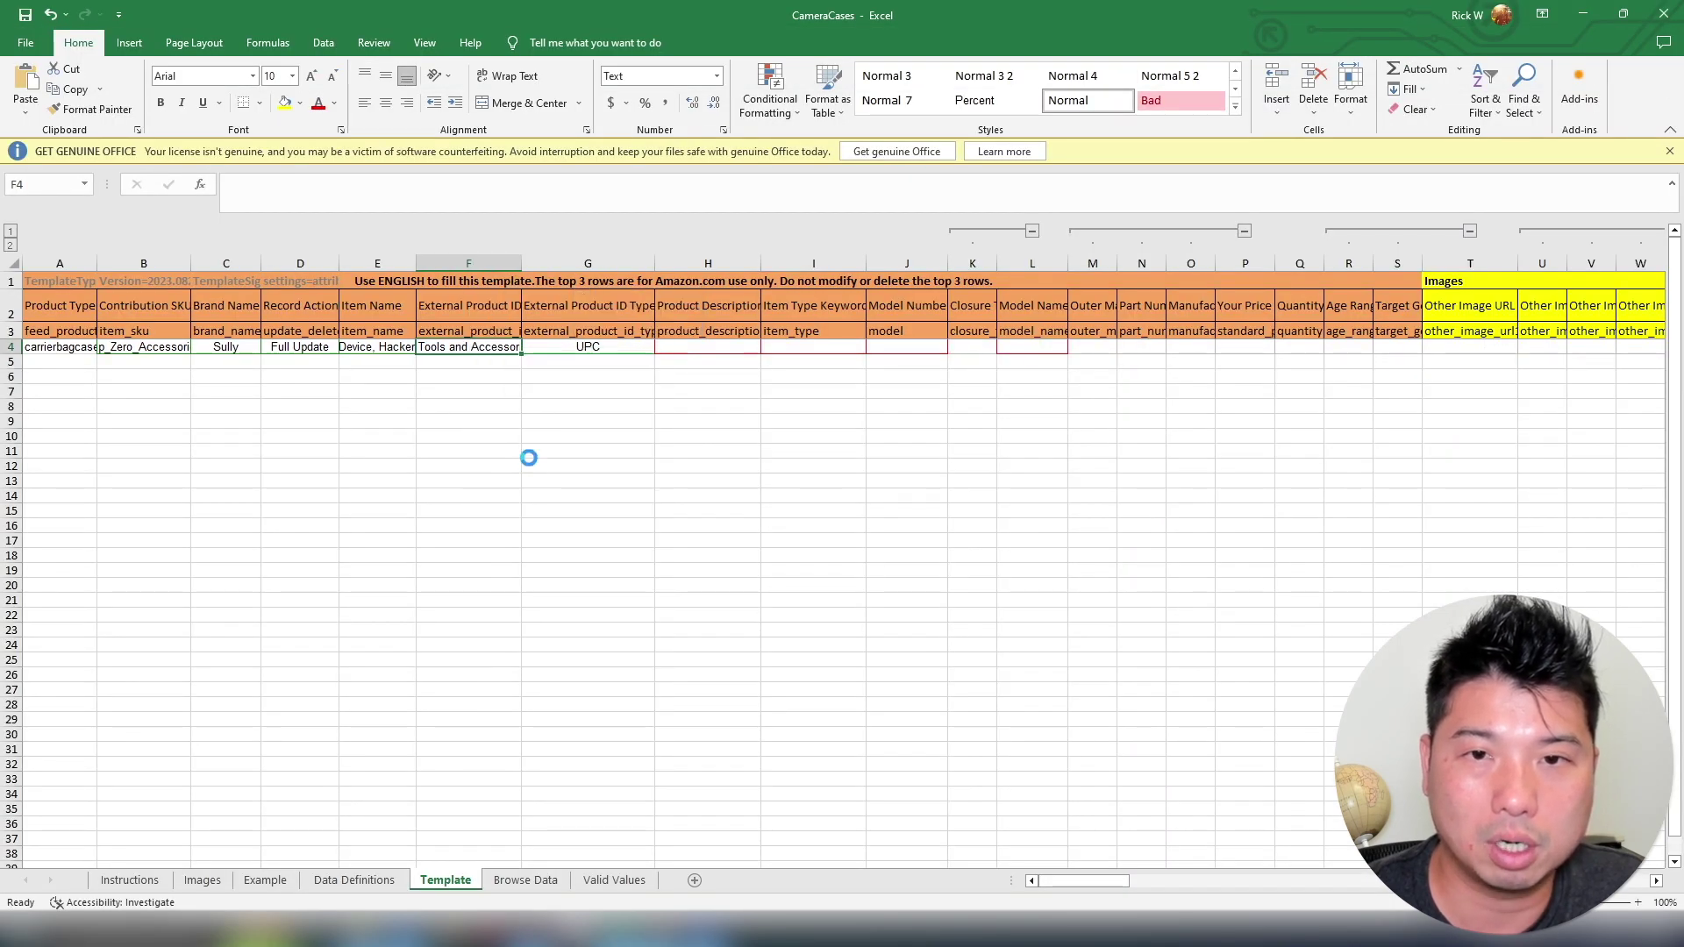
pyautogui.click(720, 349)
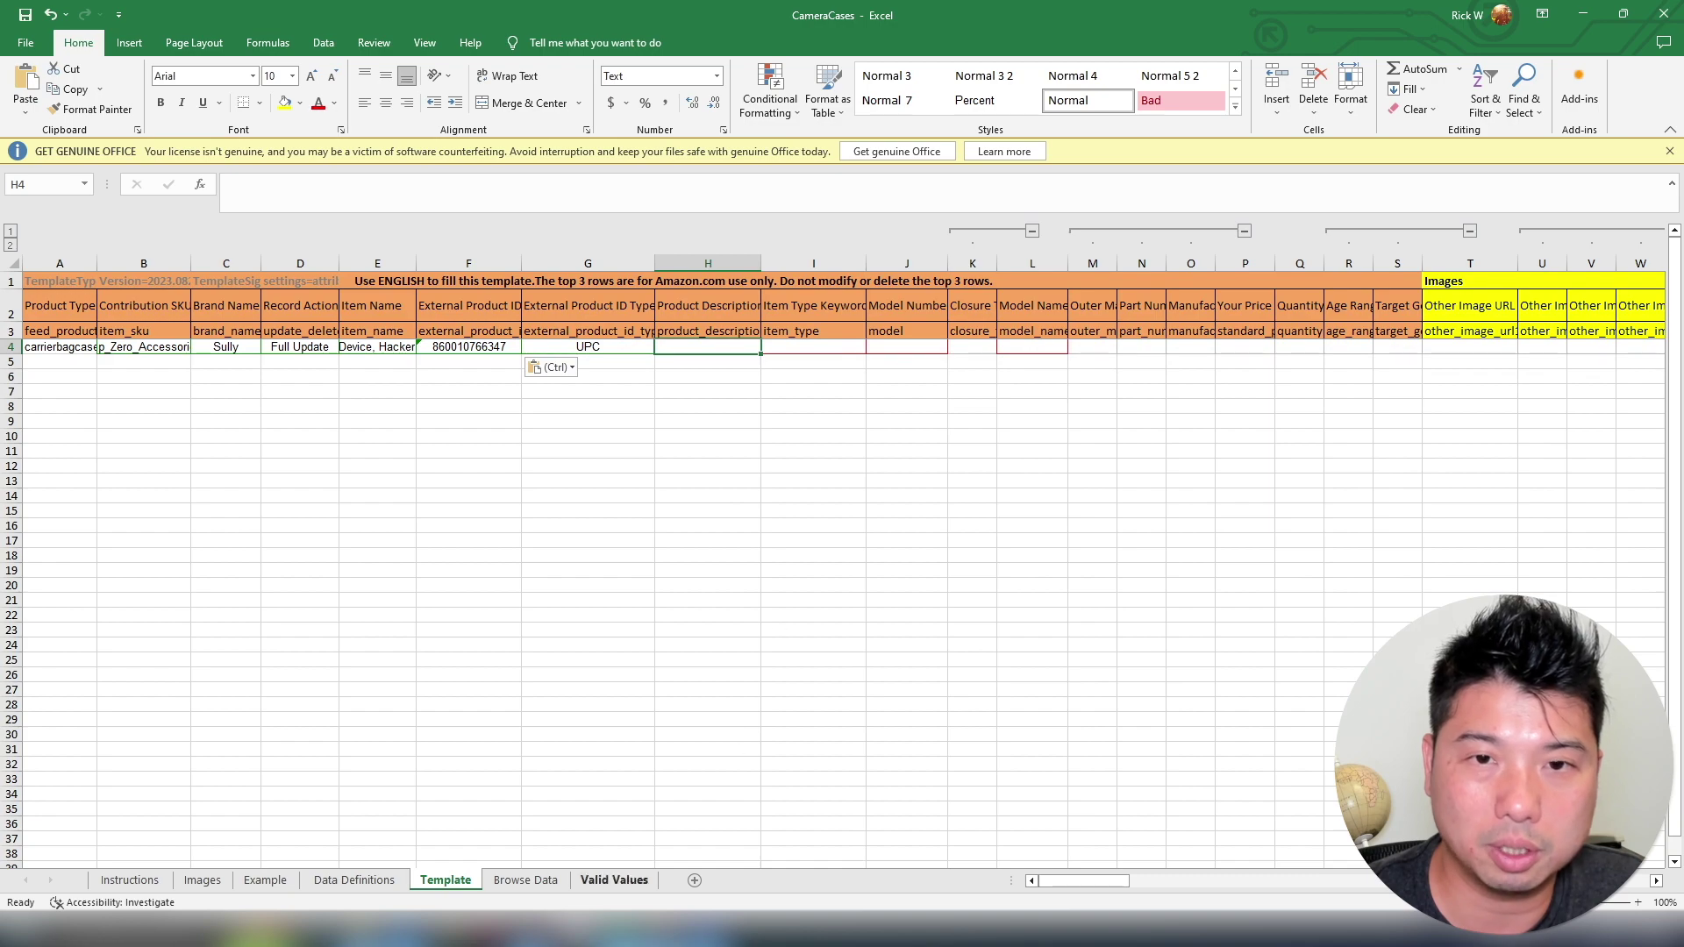
pyautogui.moveTo(669, 932)
pyautogui.moveTo(725, 853)
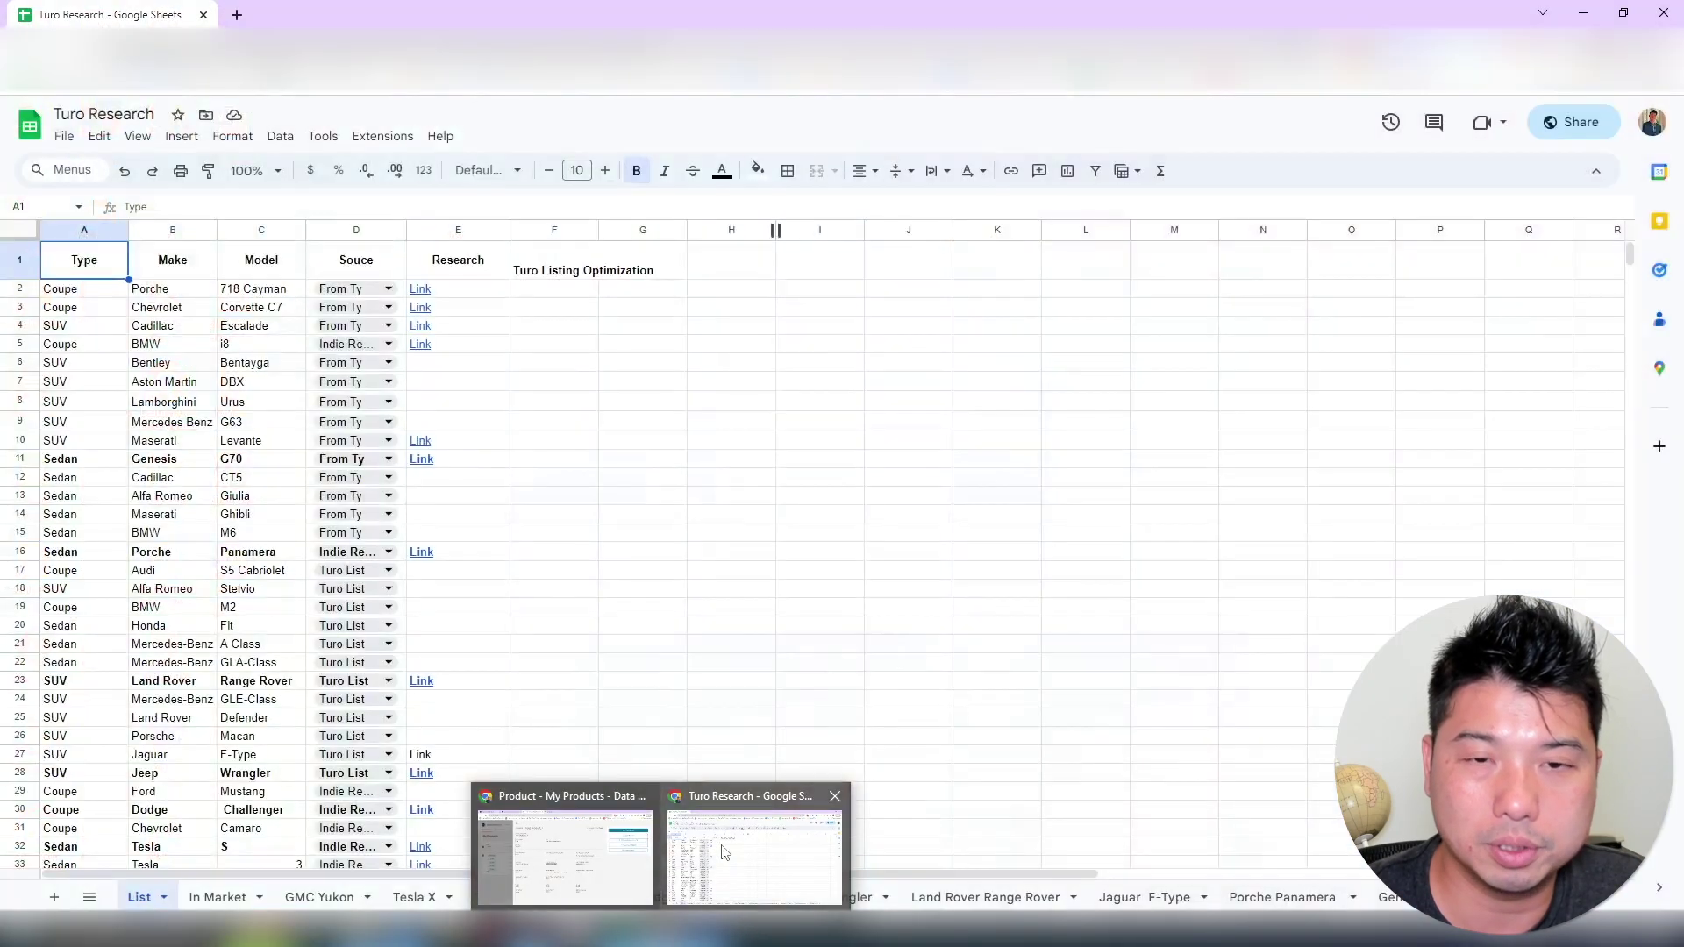
pyautogui.click(652, 851)
pyautogui.click(693, 14)
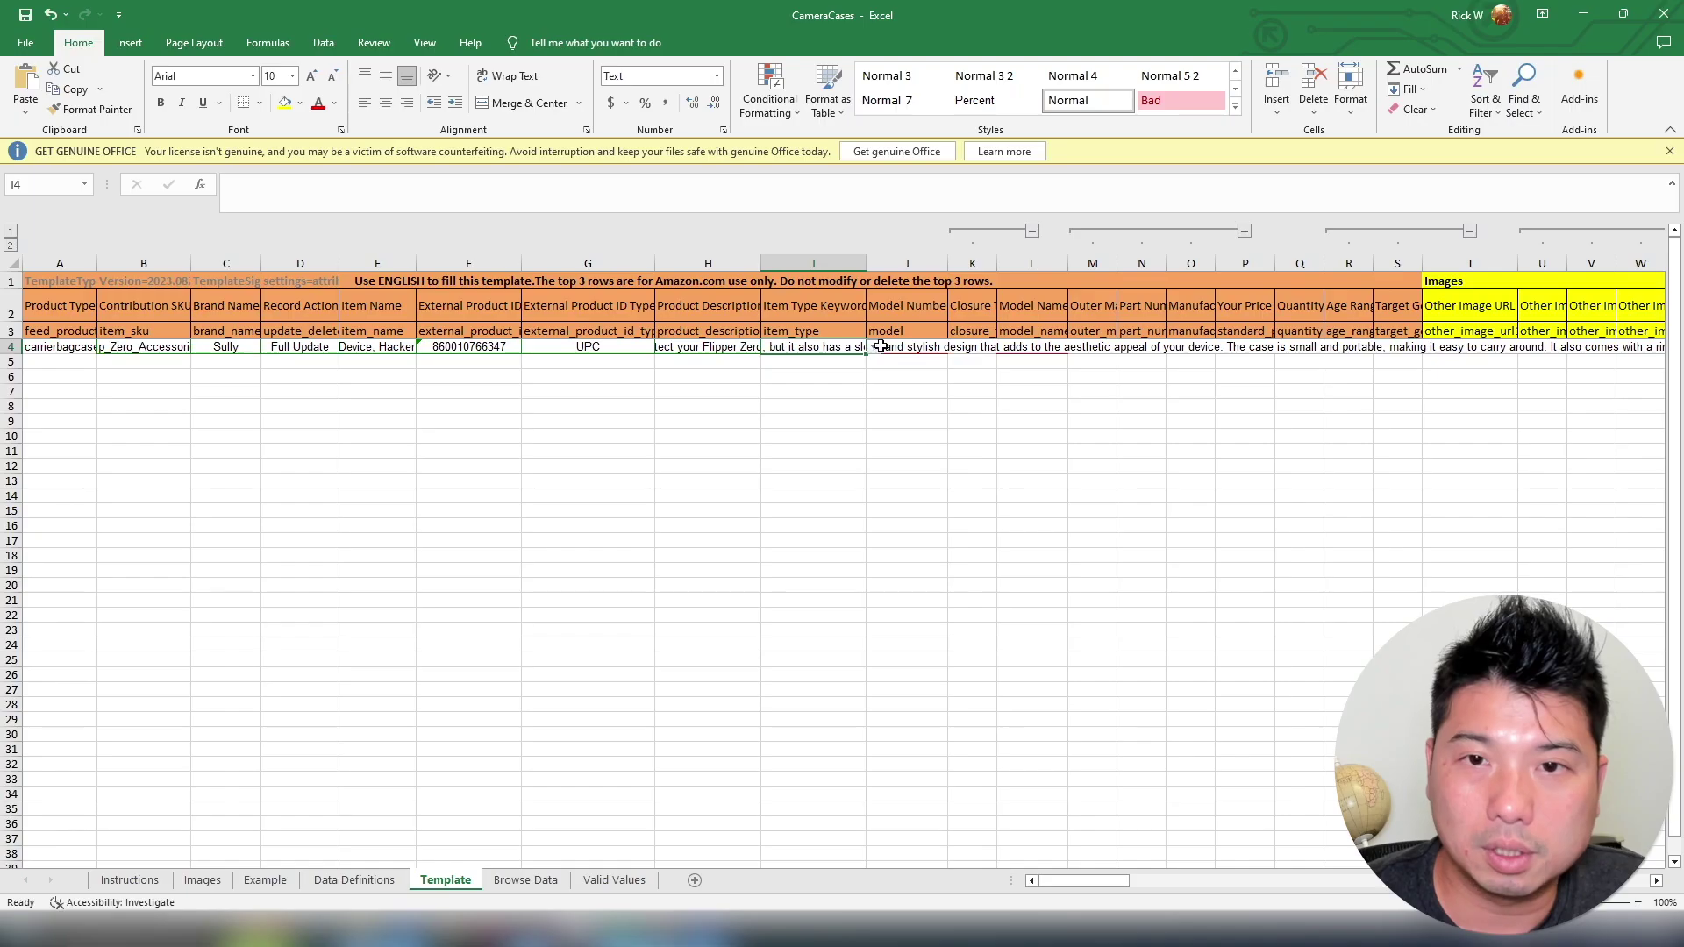
# Set the item type in I4 to camera-cases
pyautogui.click(881, 347)
pyautogui.click(858, 350)
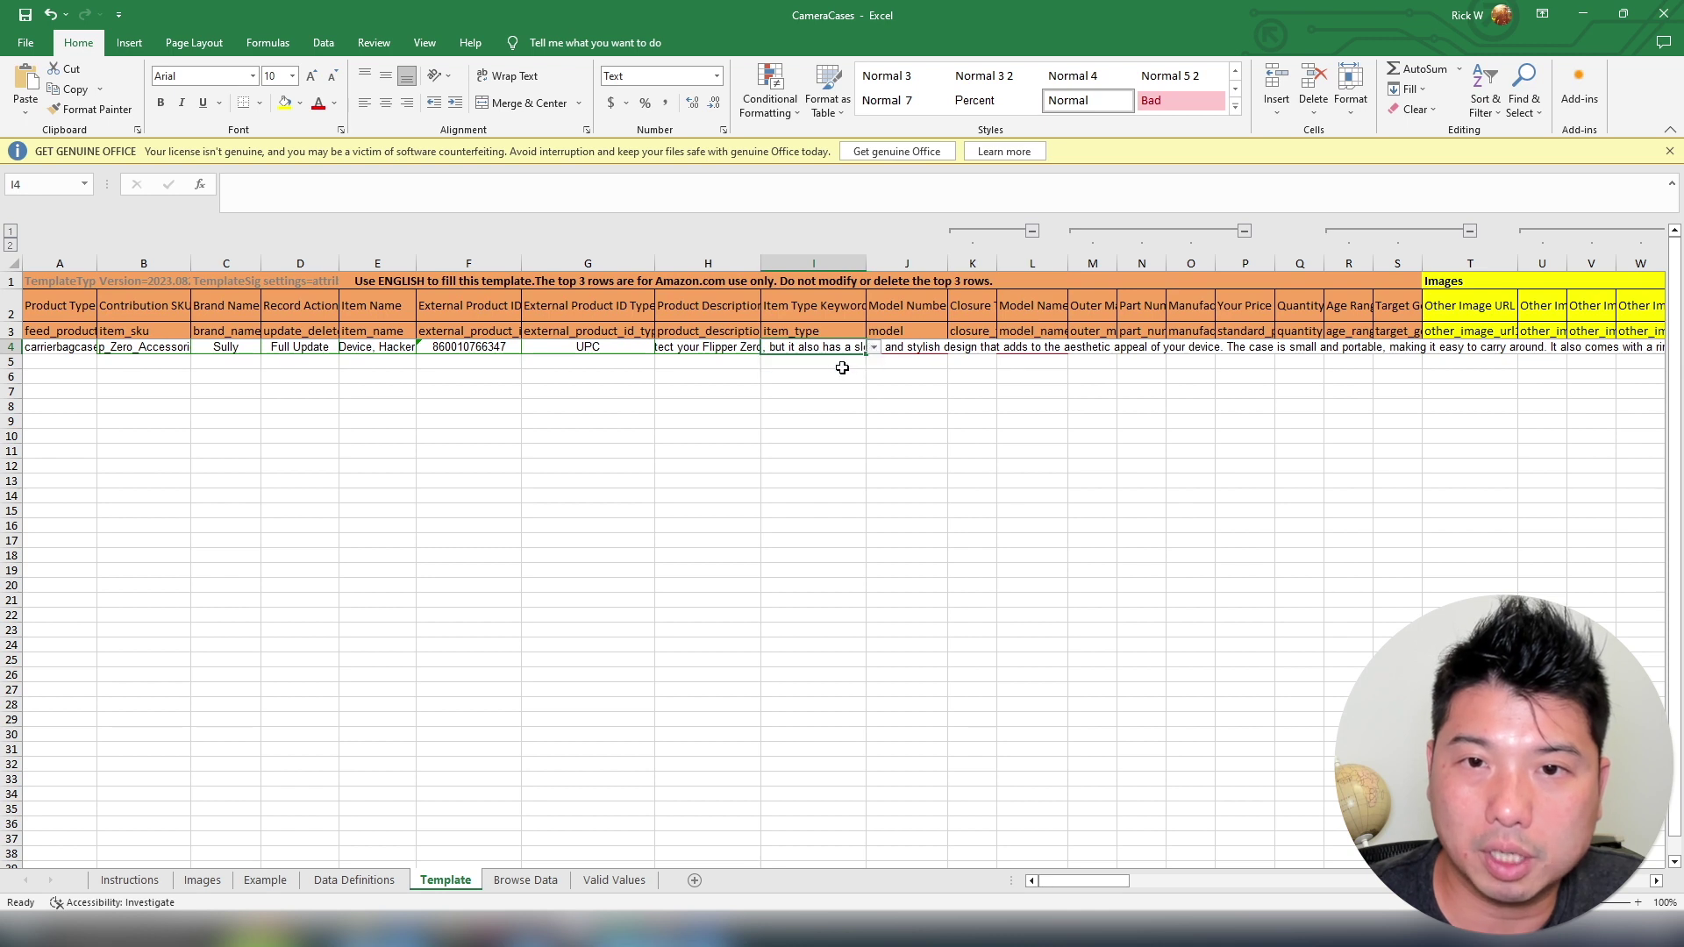
pyautogui.click(875, 348)
pyautogui.click(849, 365)
# Set the closure type in K4 to Clasp instead of Lobster Claw
pyautogui.click(972, 333)
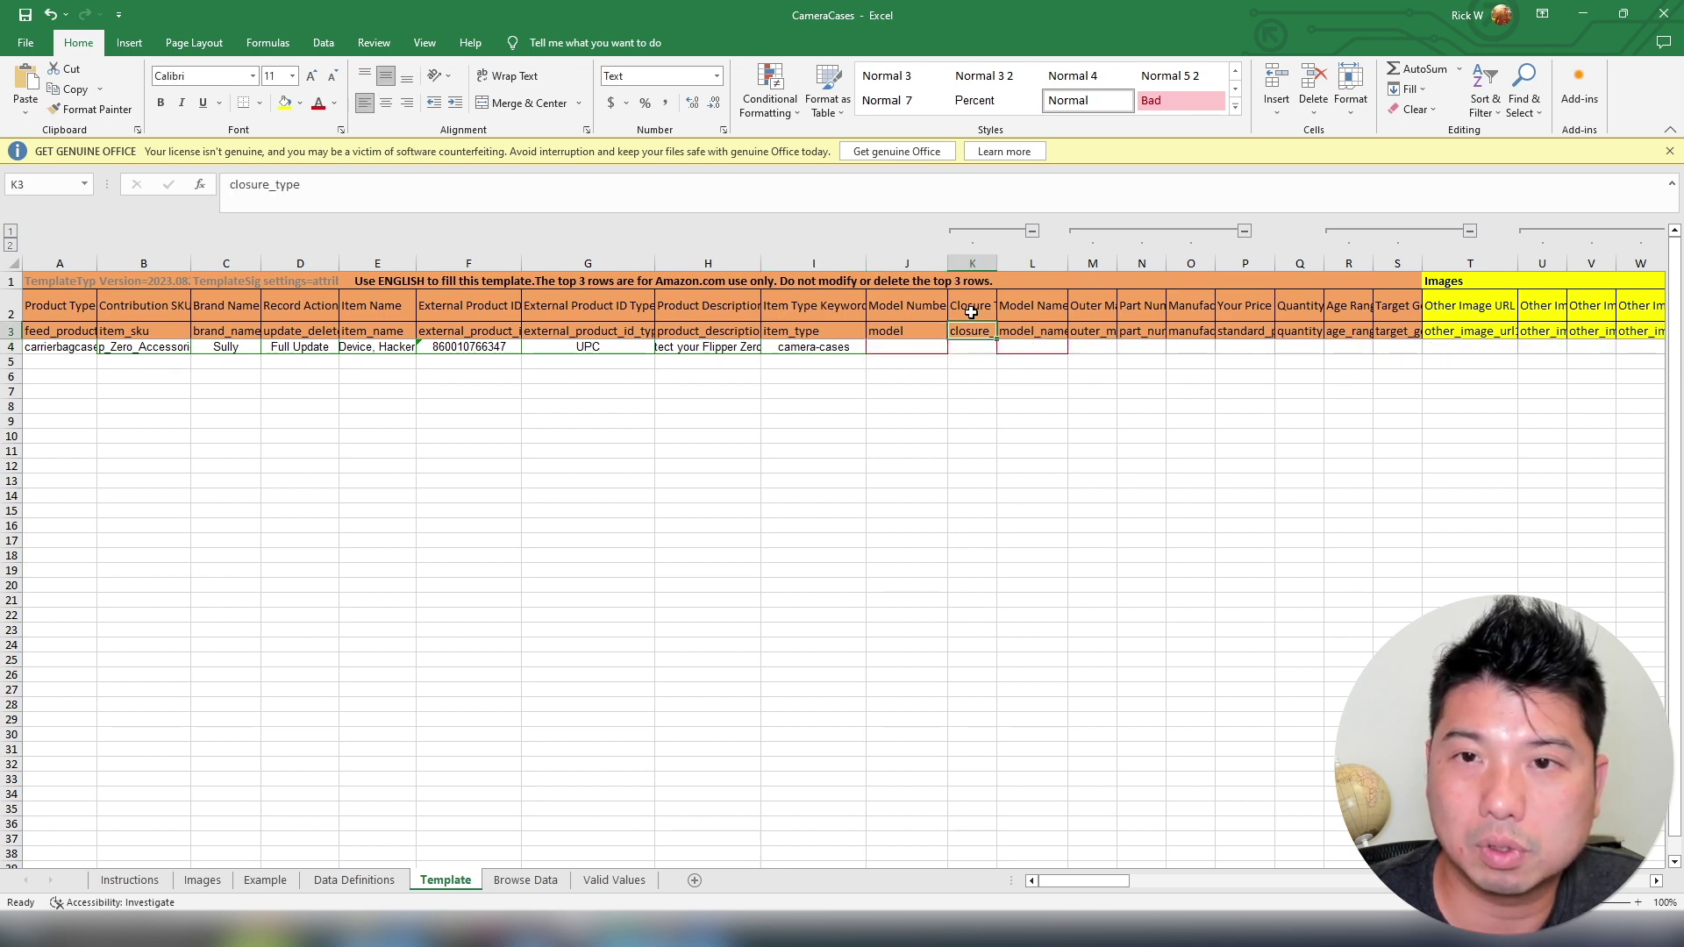
pyautogui.click(972, 348)
pyautogui.click(1004, 347)
pyautogui.click(960, 407)
pyautogui.click(1063, 348)
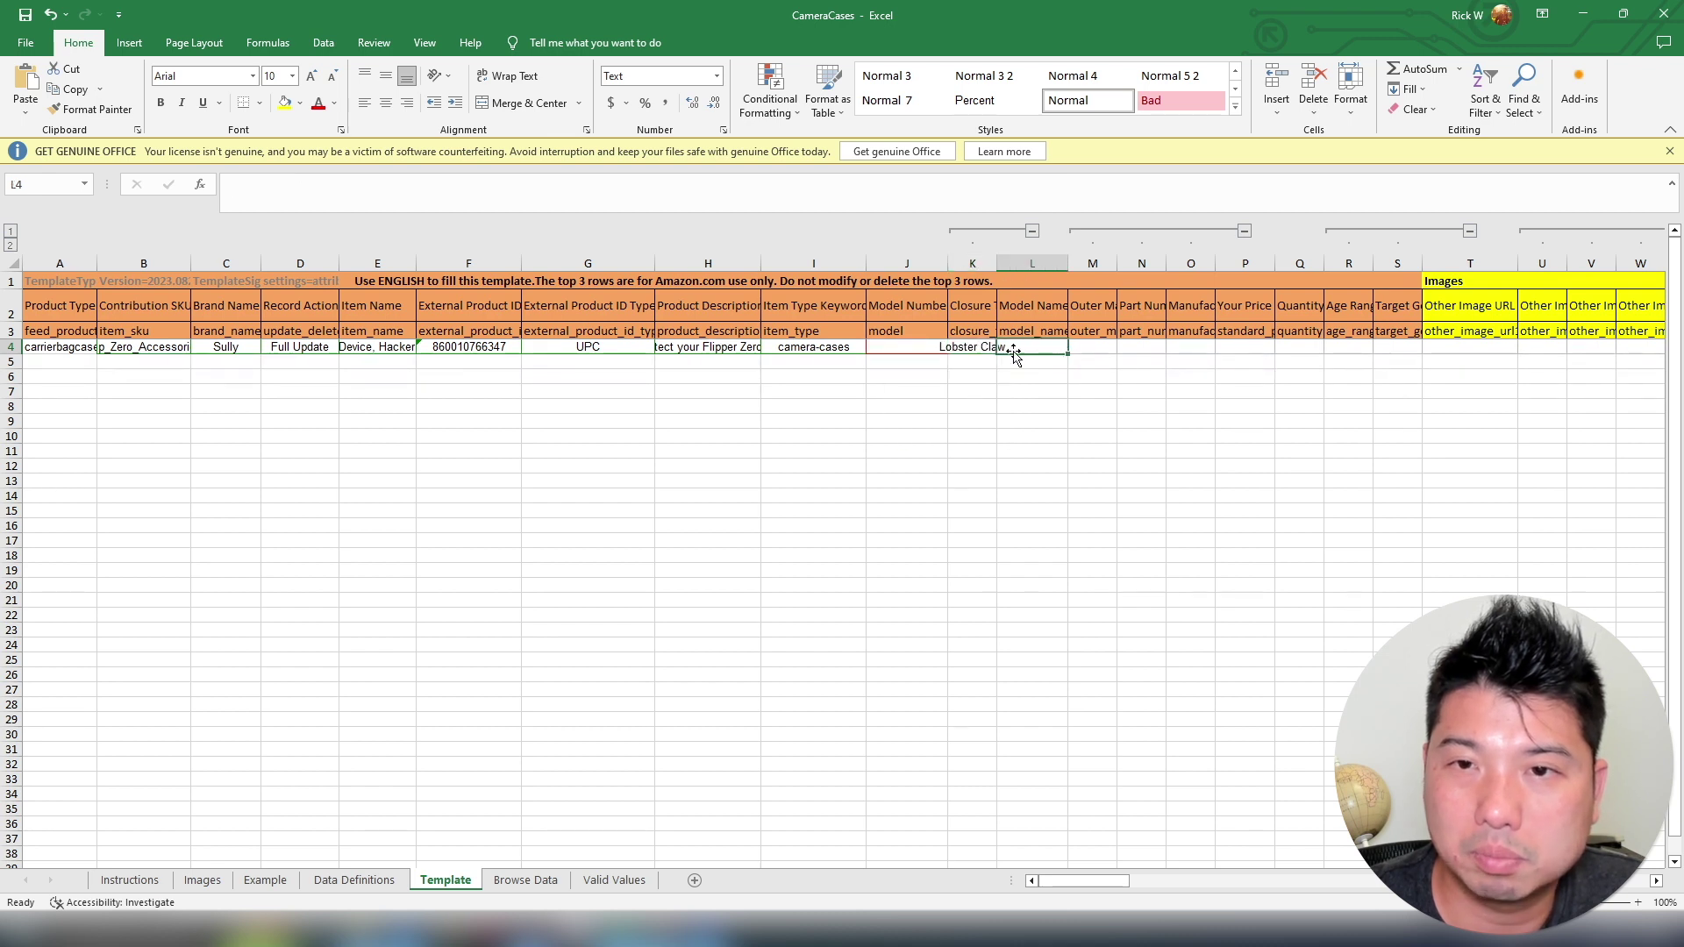
pyautogui.click(972, 334)
pyautogui.doubleClick(231, 183)
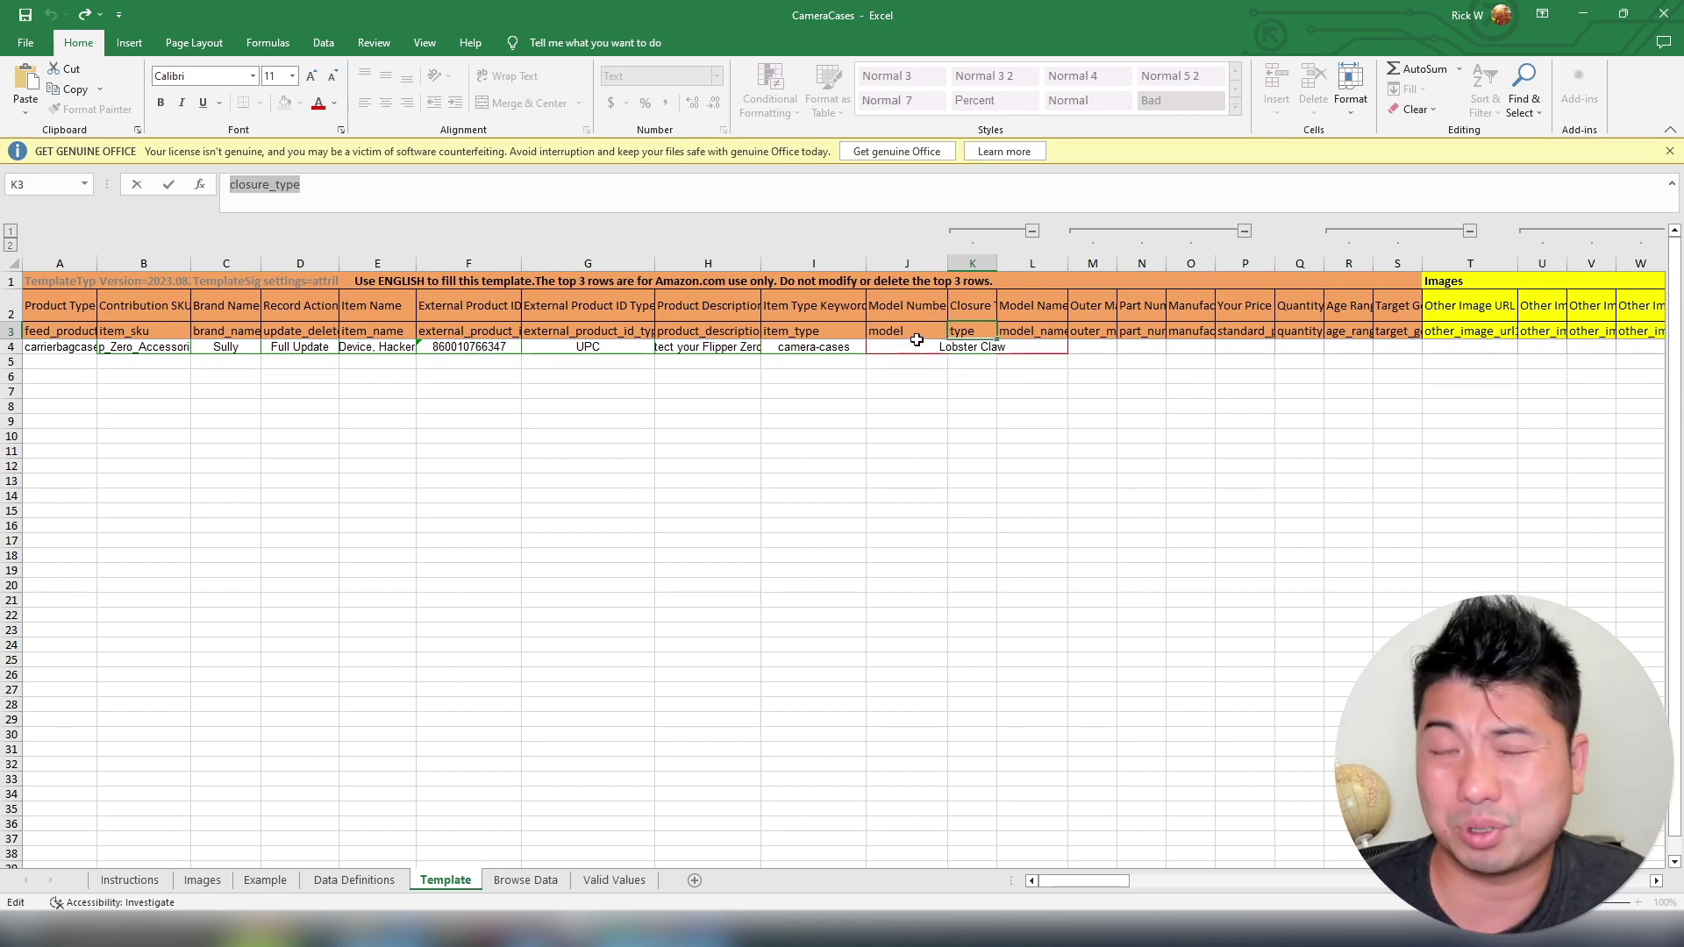
pyautogui.click(915, 337)
pyautogui.click(937, 346)
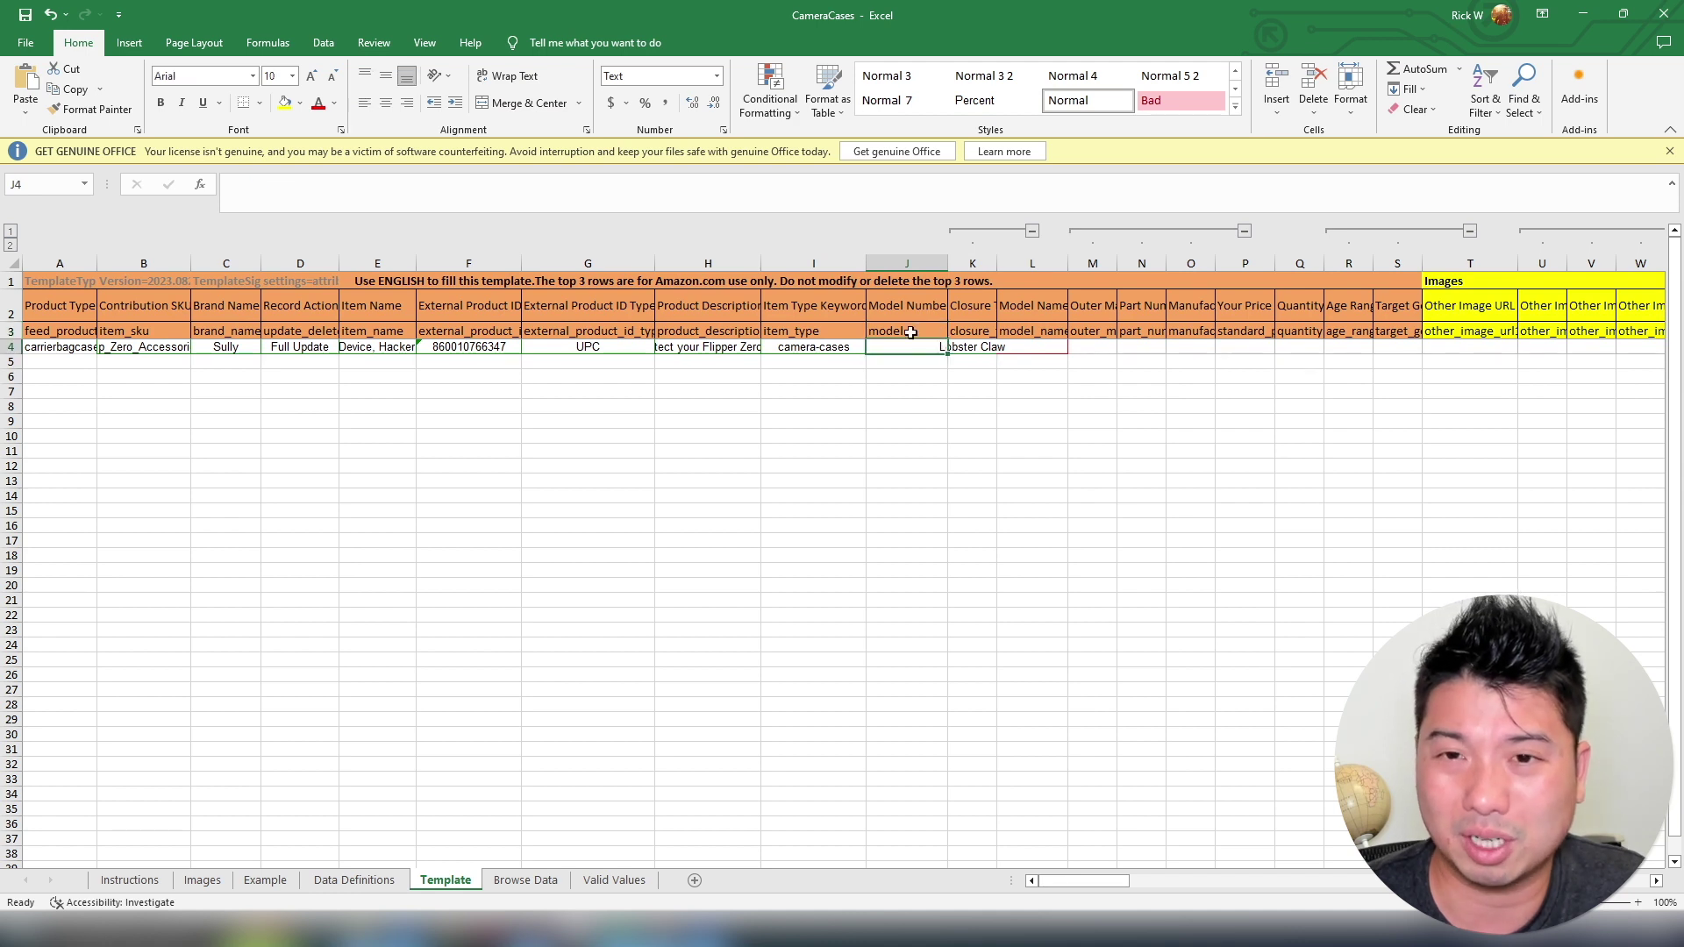
pyautogui.click(972, 346)
pyautogui.click(1005, 347)
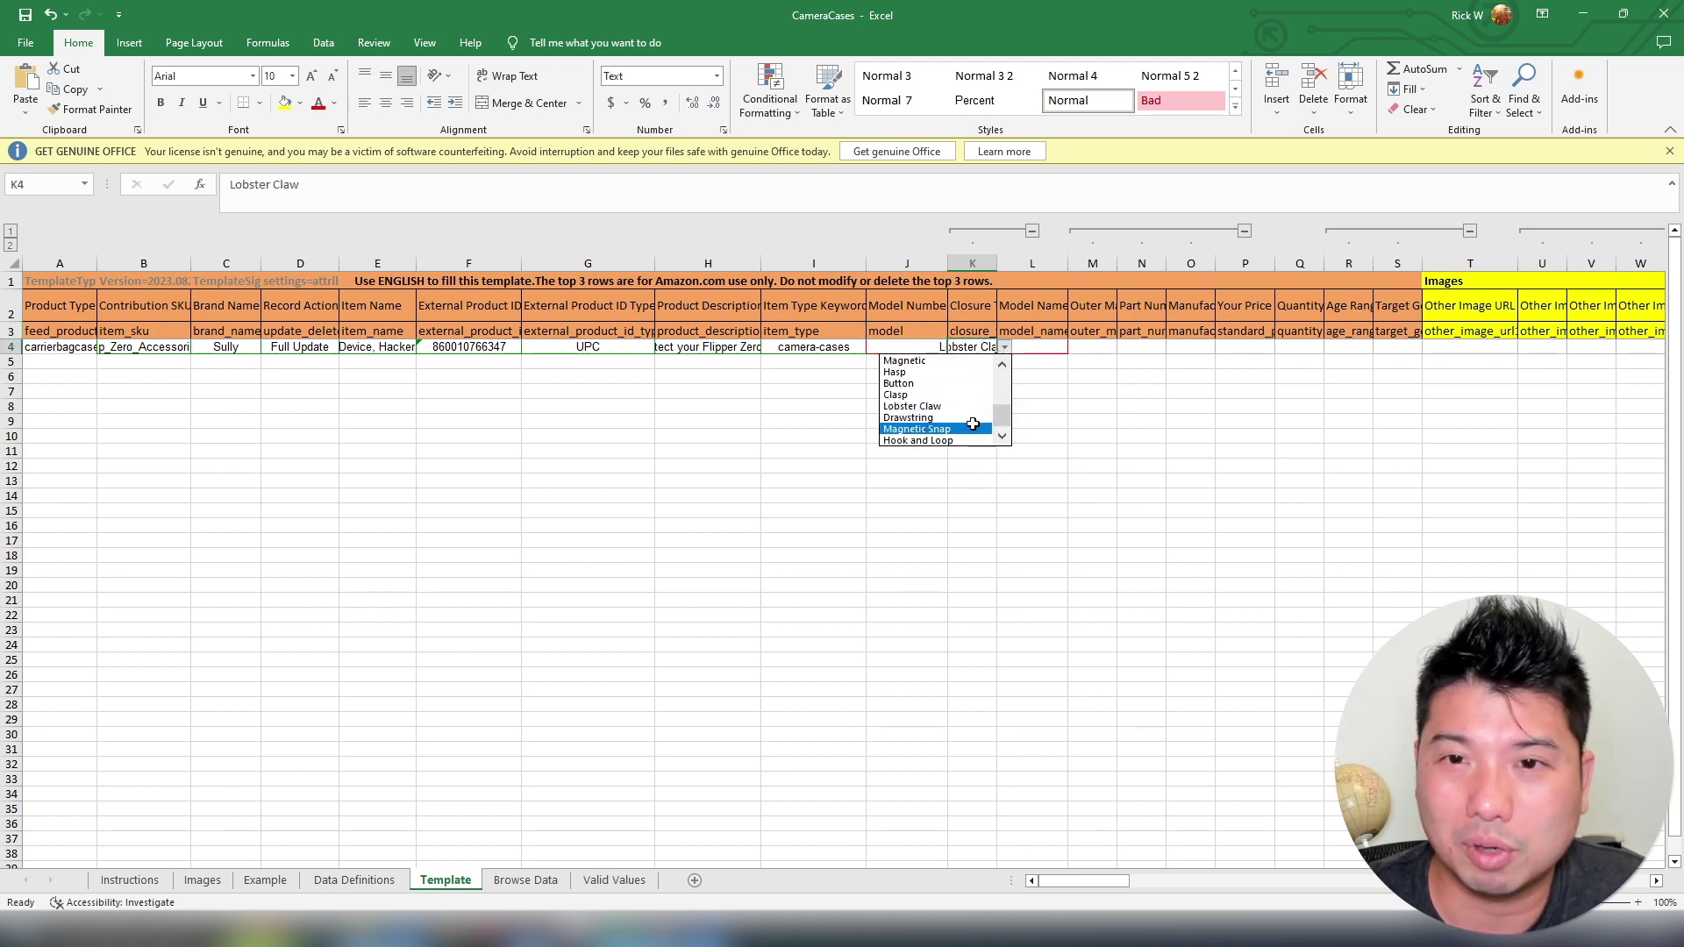
pyautogui.click(965, 394)
pyautogui.click(937, 347)
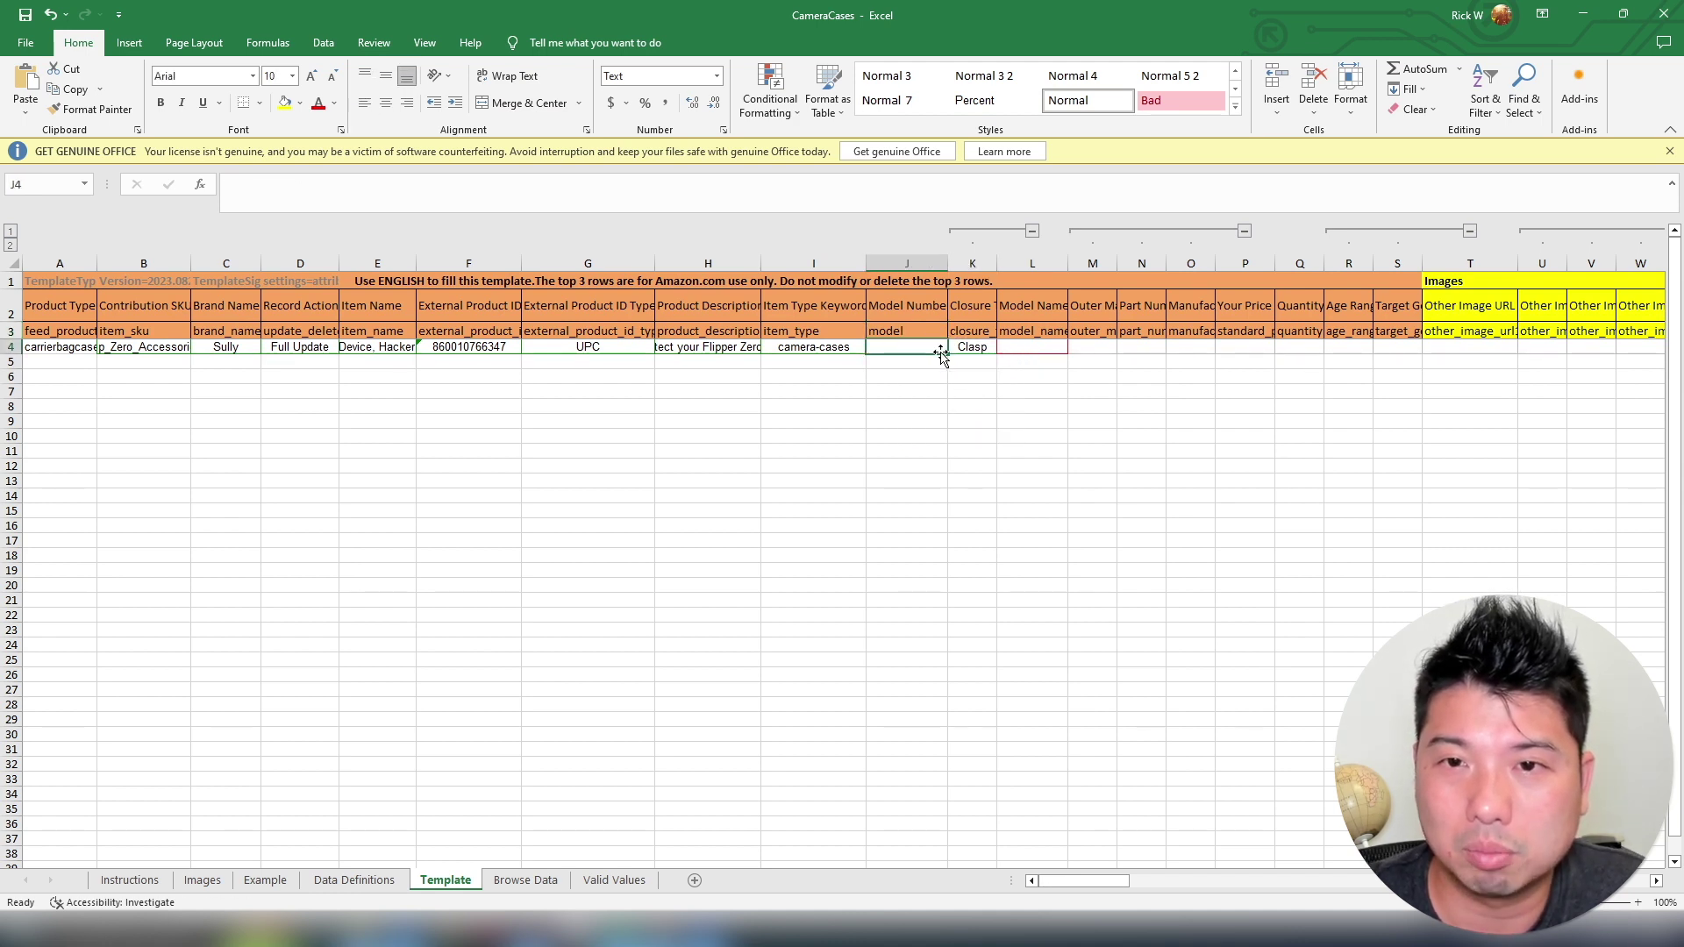
# Copy model number Flip_Sully_001 from J4 into model name cell L4
pyautogui.doubleClick(929, 348)
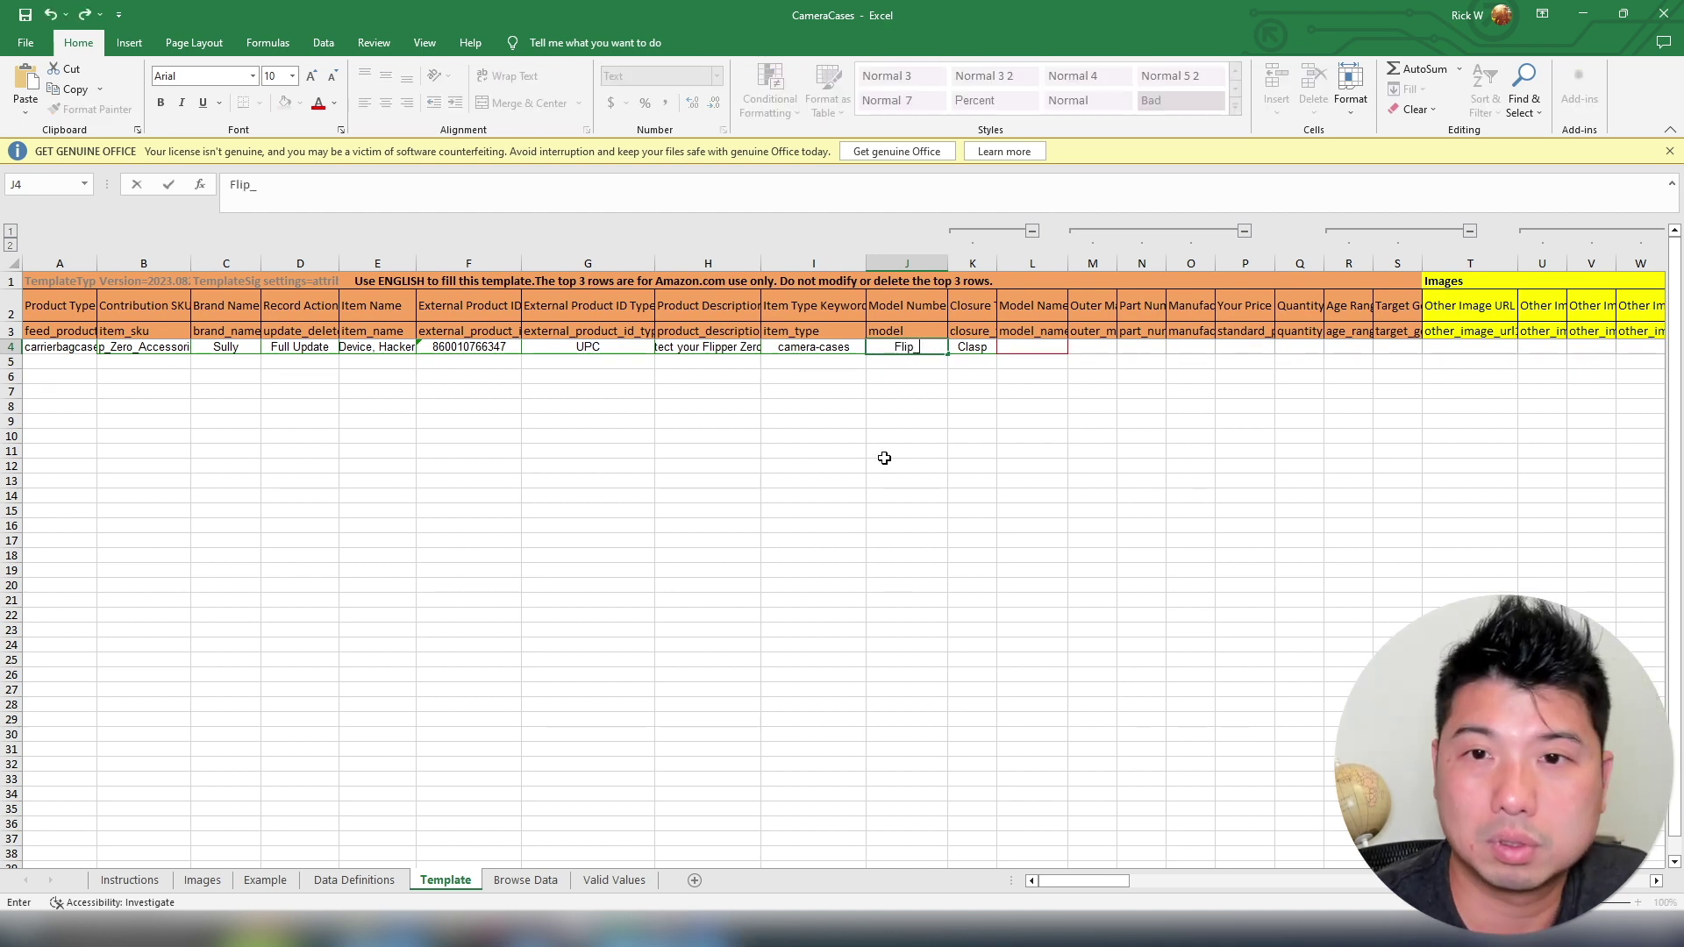
pyautogui.press('Escape')
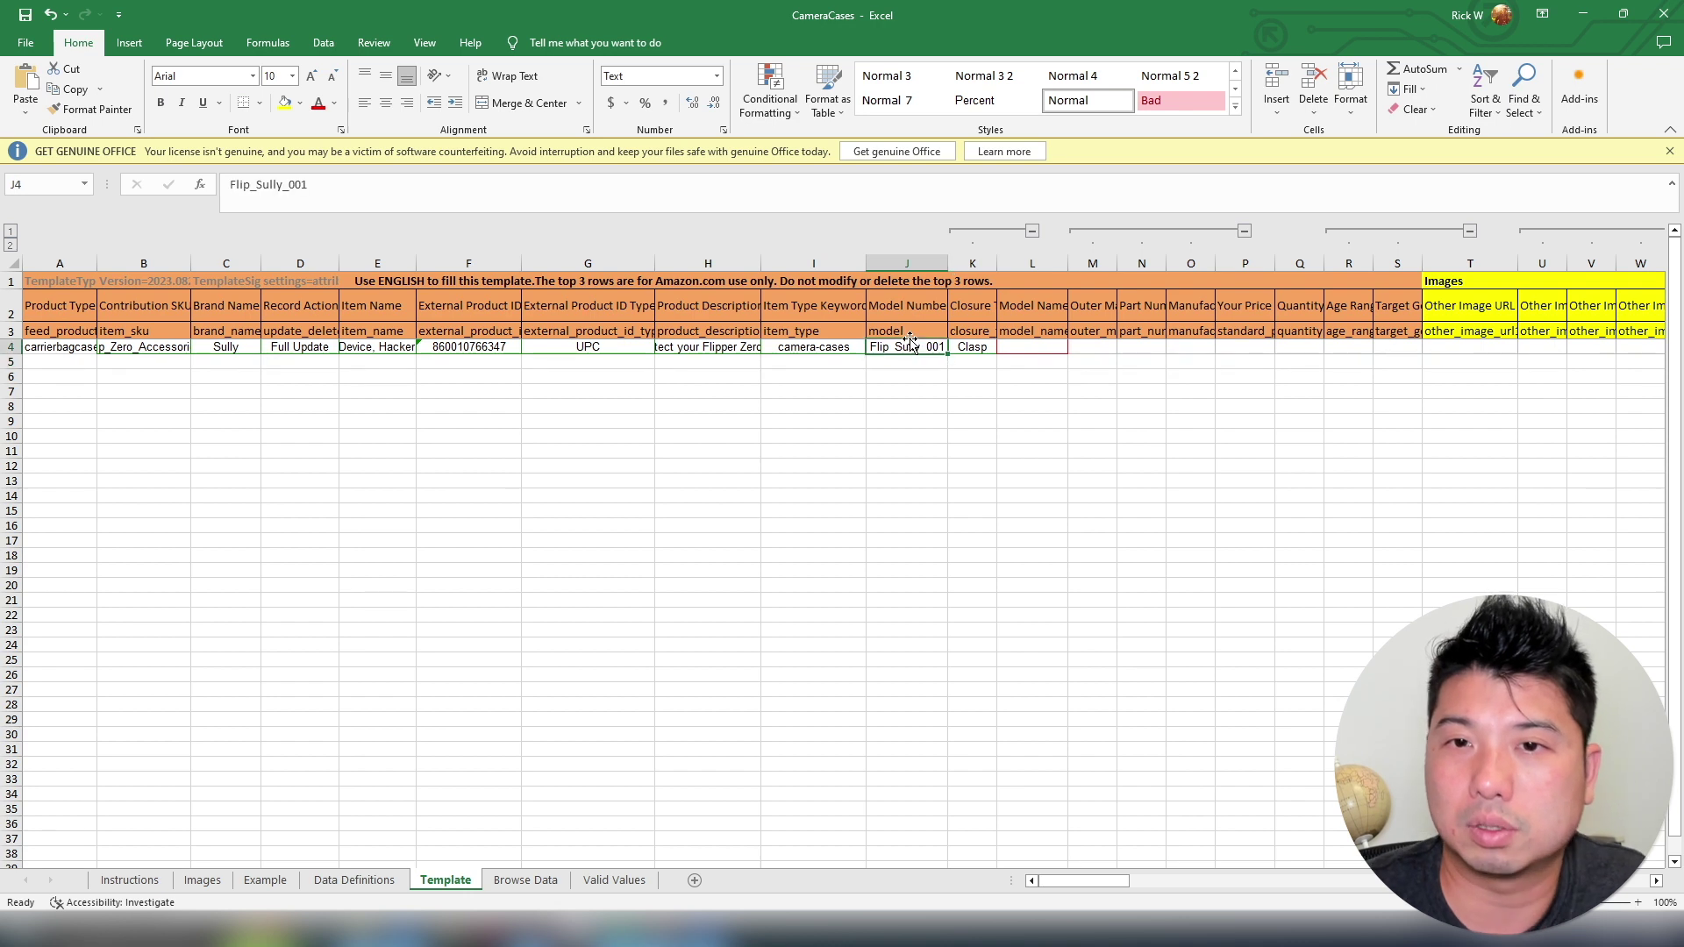
pyautogui.hotkey('ctrl', 'c')
pyautogui.click(1042, 345)
pyautogui.rightClick(1042, 345)
pyautogui.click(1109, 445)
# Set the outer material in M4 to Plastic
pyautogui.click(1095, 334)
pyautogui.click(1093, 347)
pyautogui.click(1125, 348)
pyautogui.scroll(-1, 1083, 386)
pyautogui.click(1076, 385)
# Paste Flip_Sully_001 as part number in N4 and enter manufacturer Sully
pyautogui.click(1157, 332)
pyautogui.rightClick(1134, 349)
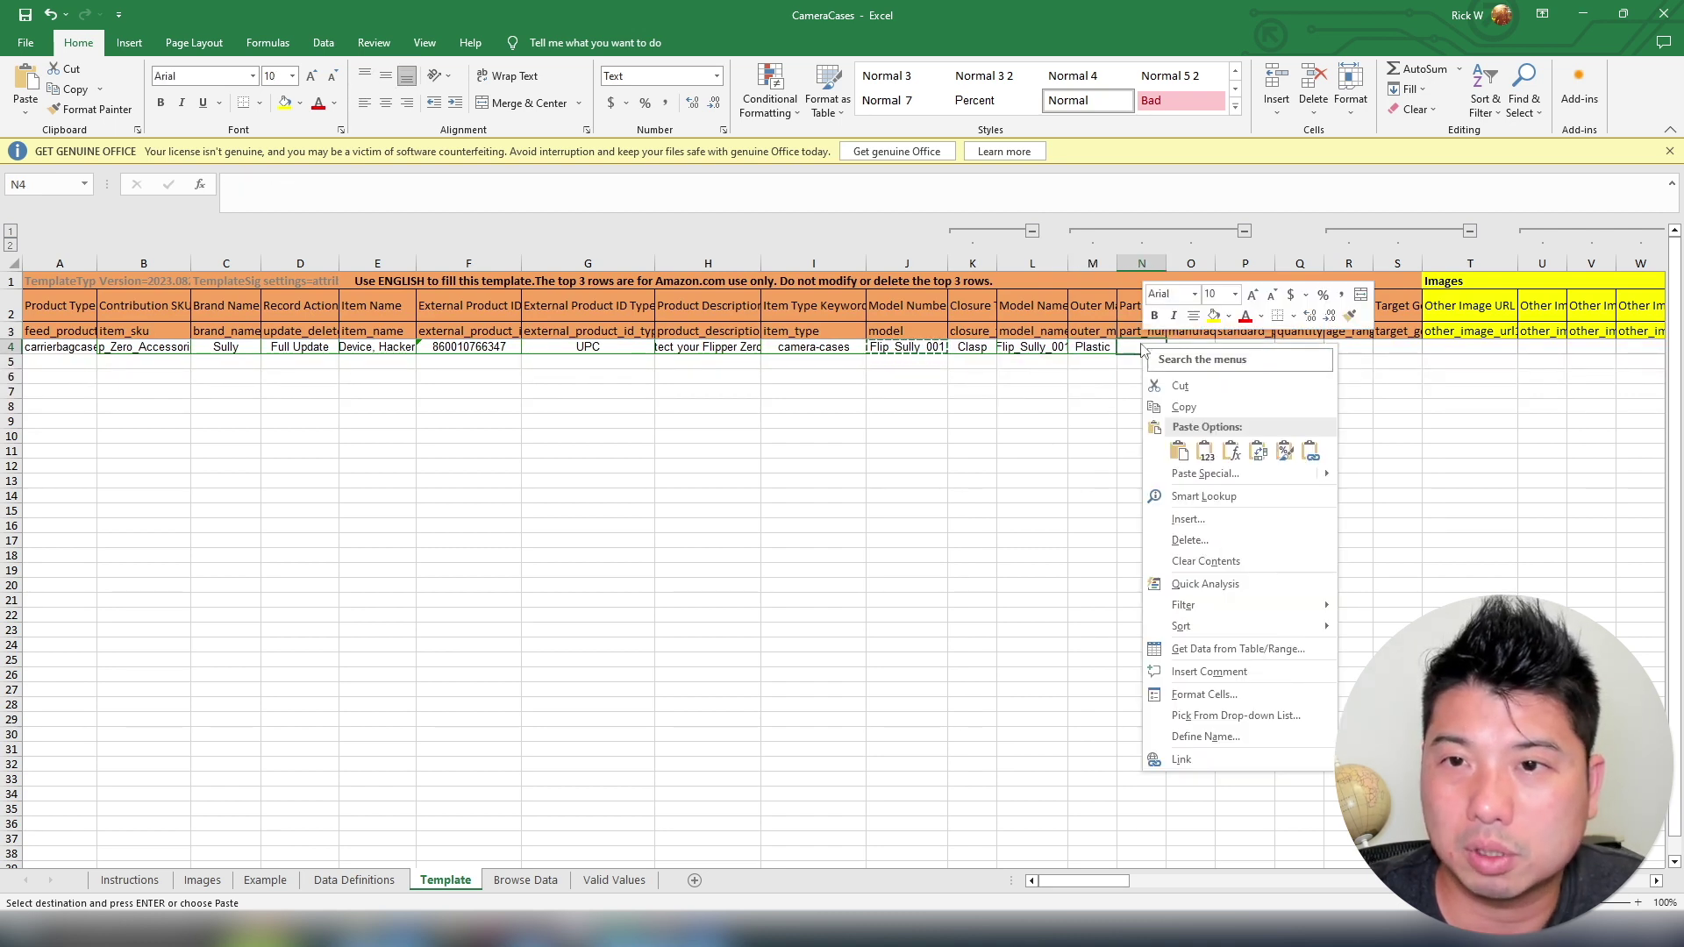
pyautogui.click(1204, 450)
pyautogui.click(1179, 347)
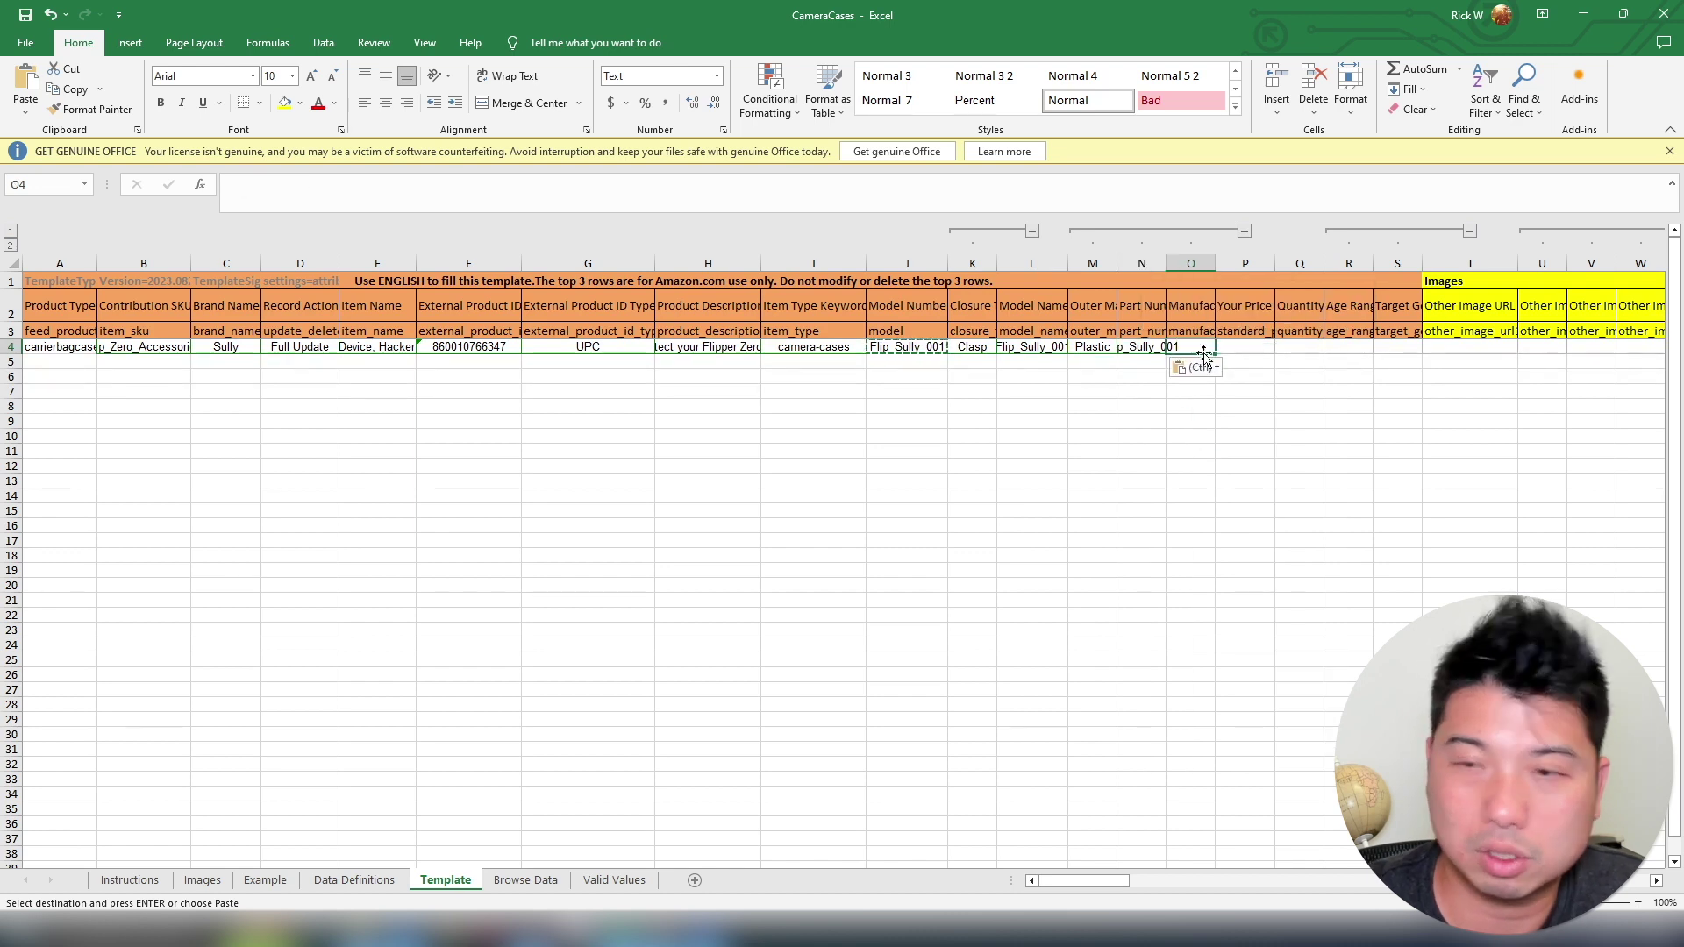
pyautogui.write('Sully')
pyautogui.press('Return')
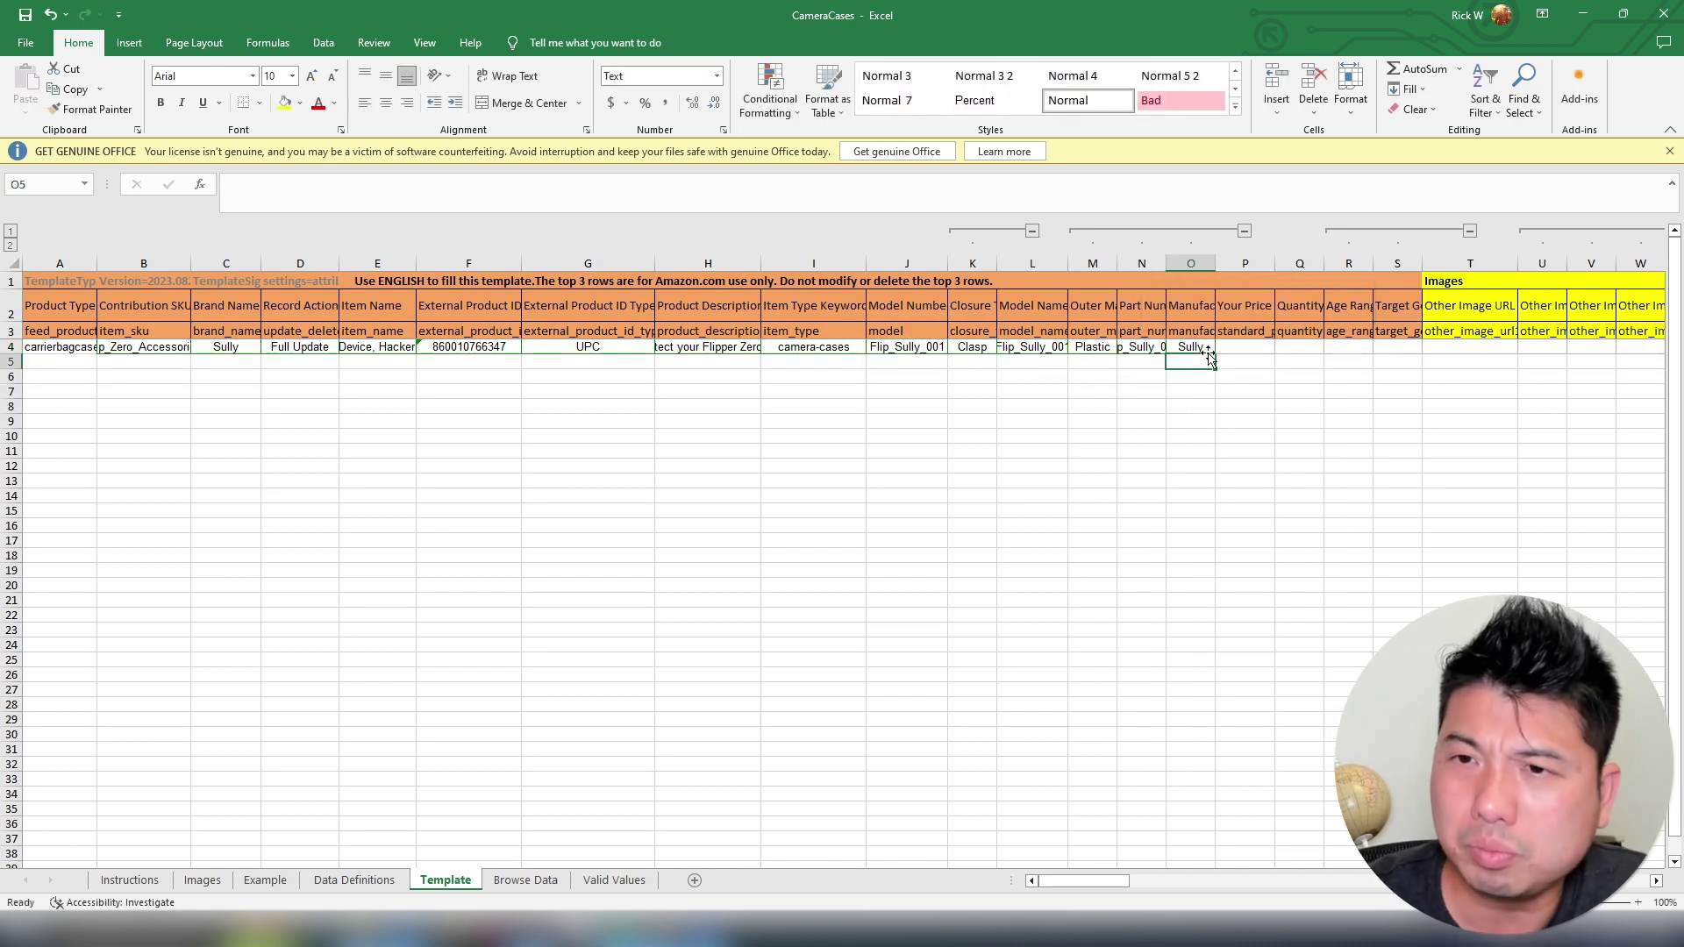
# Enter price 23.99 and quantity 1, widening column Q
pyautogui.click(1258, 347)
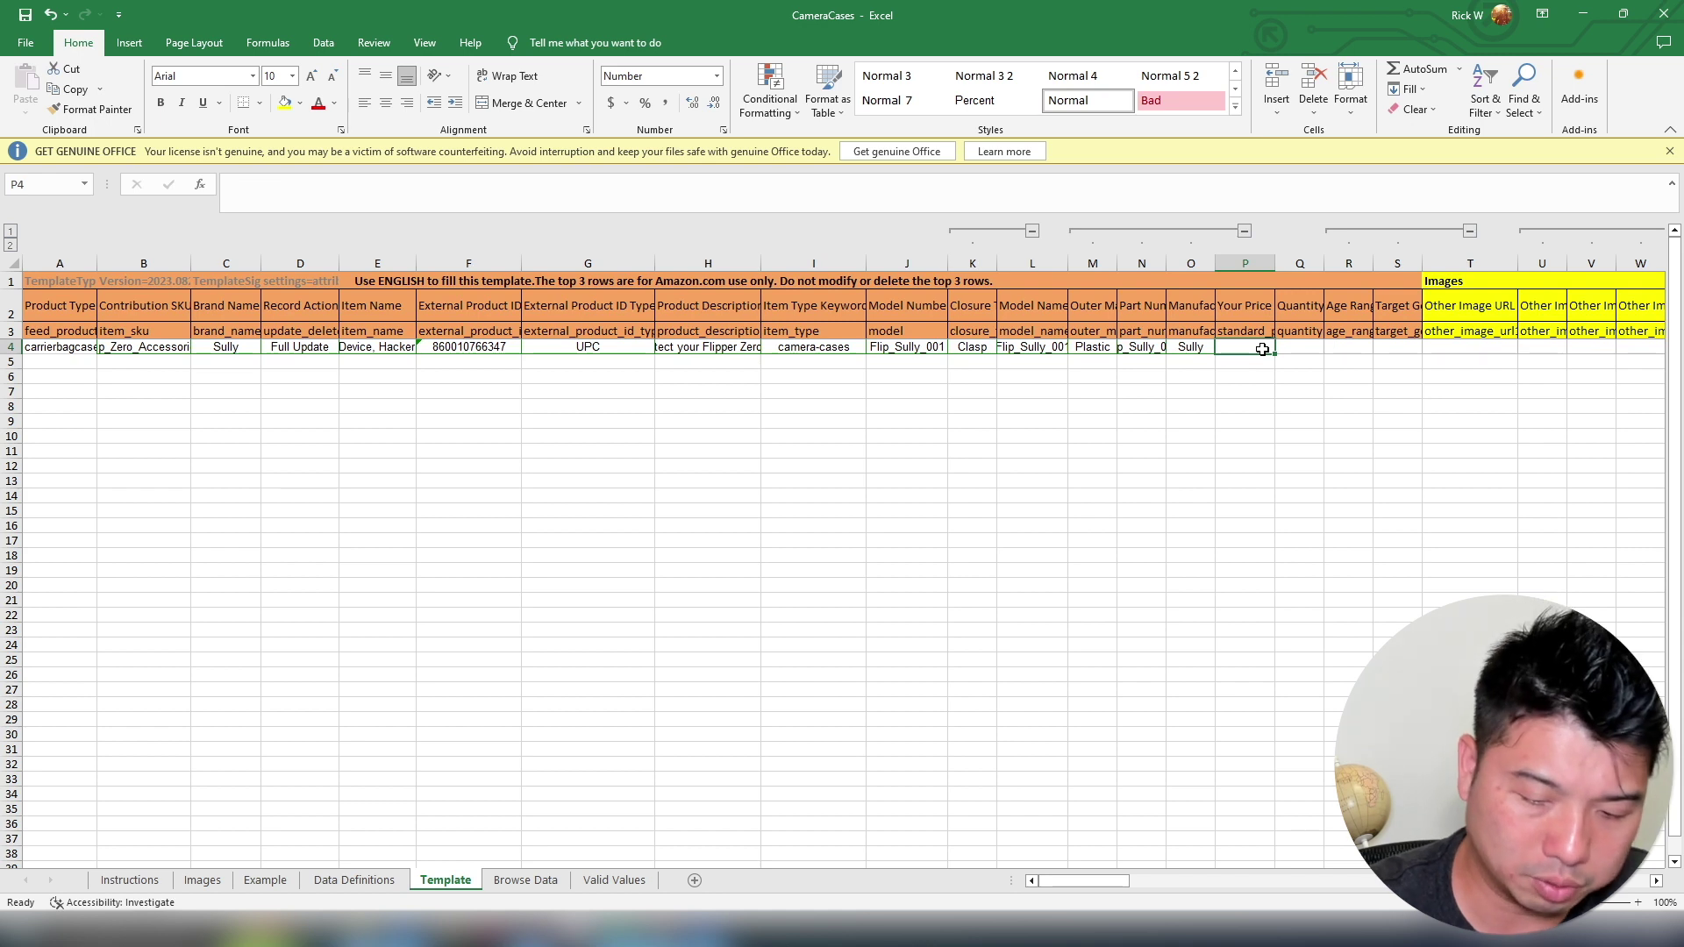
pyautogui.write('23.99')
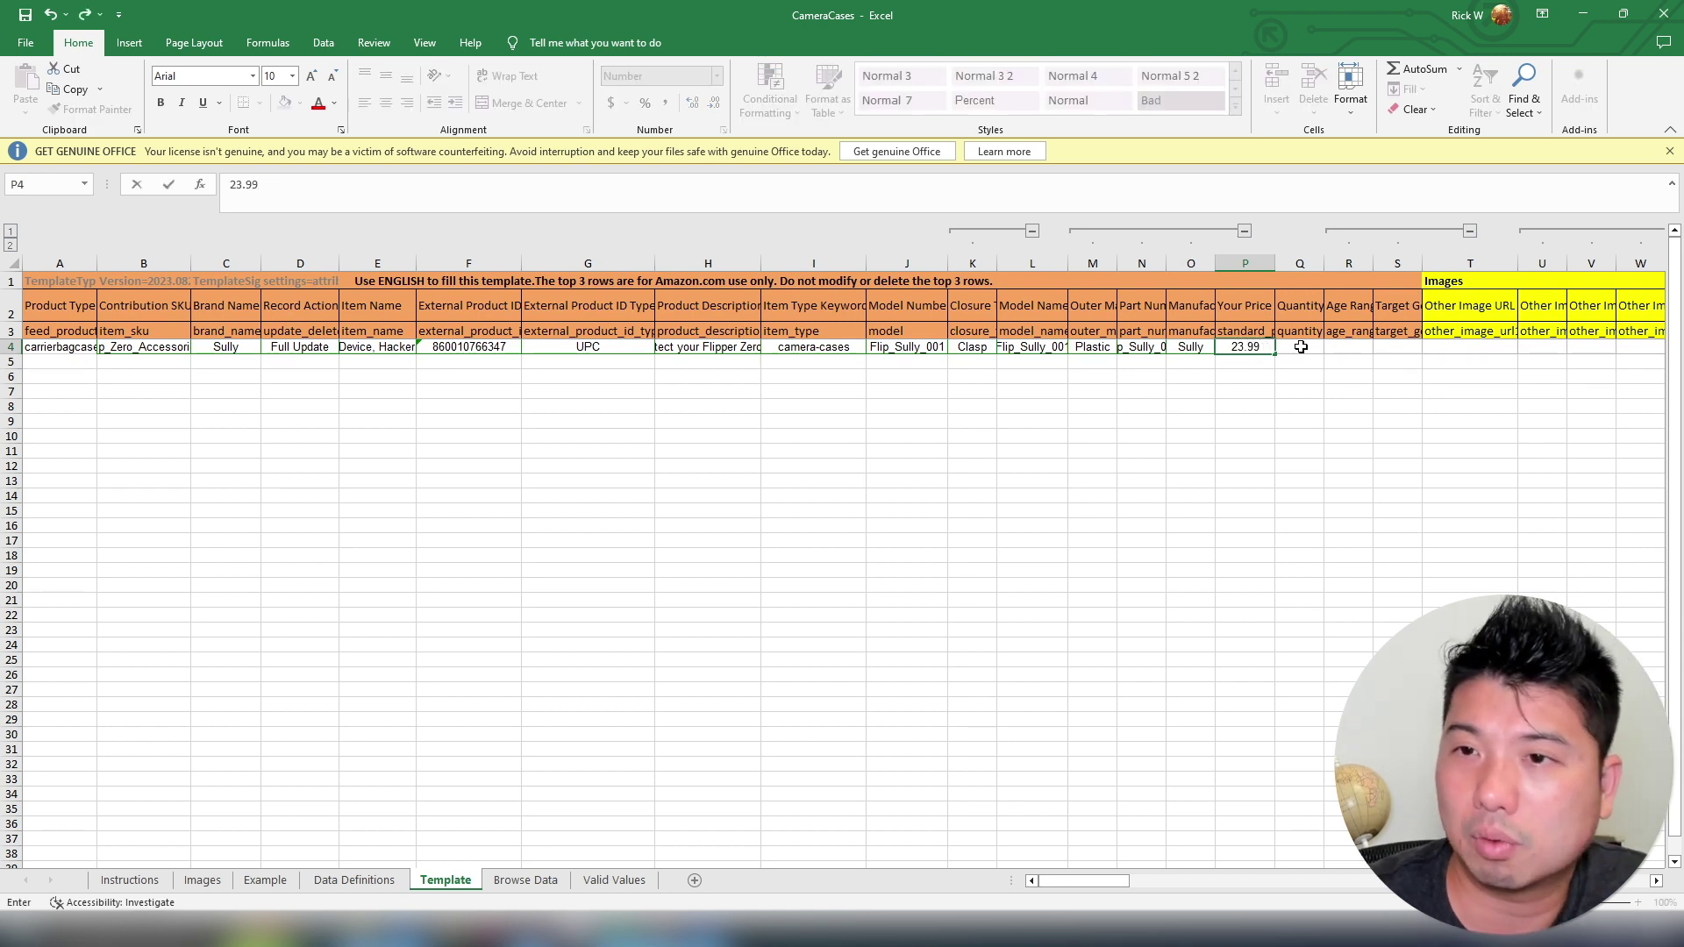
pyautogui.click(1300, 346)
pyautogui.write('1')
pyautogui.click(1353, 361)
pyautogui.doubleClick(1320, 264)
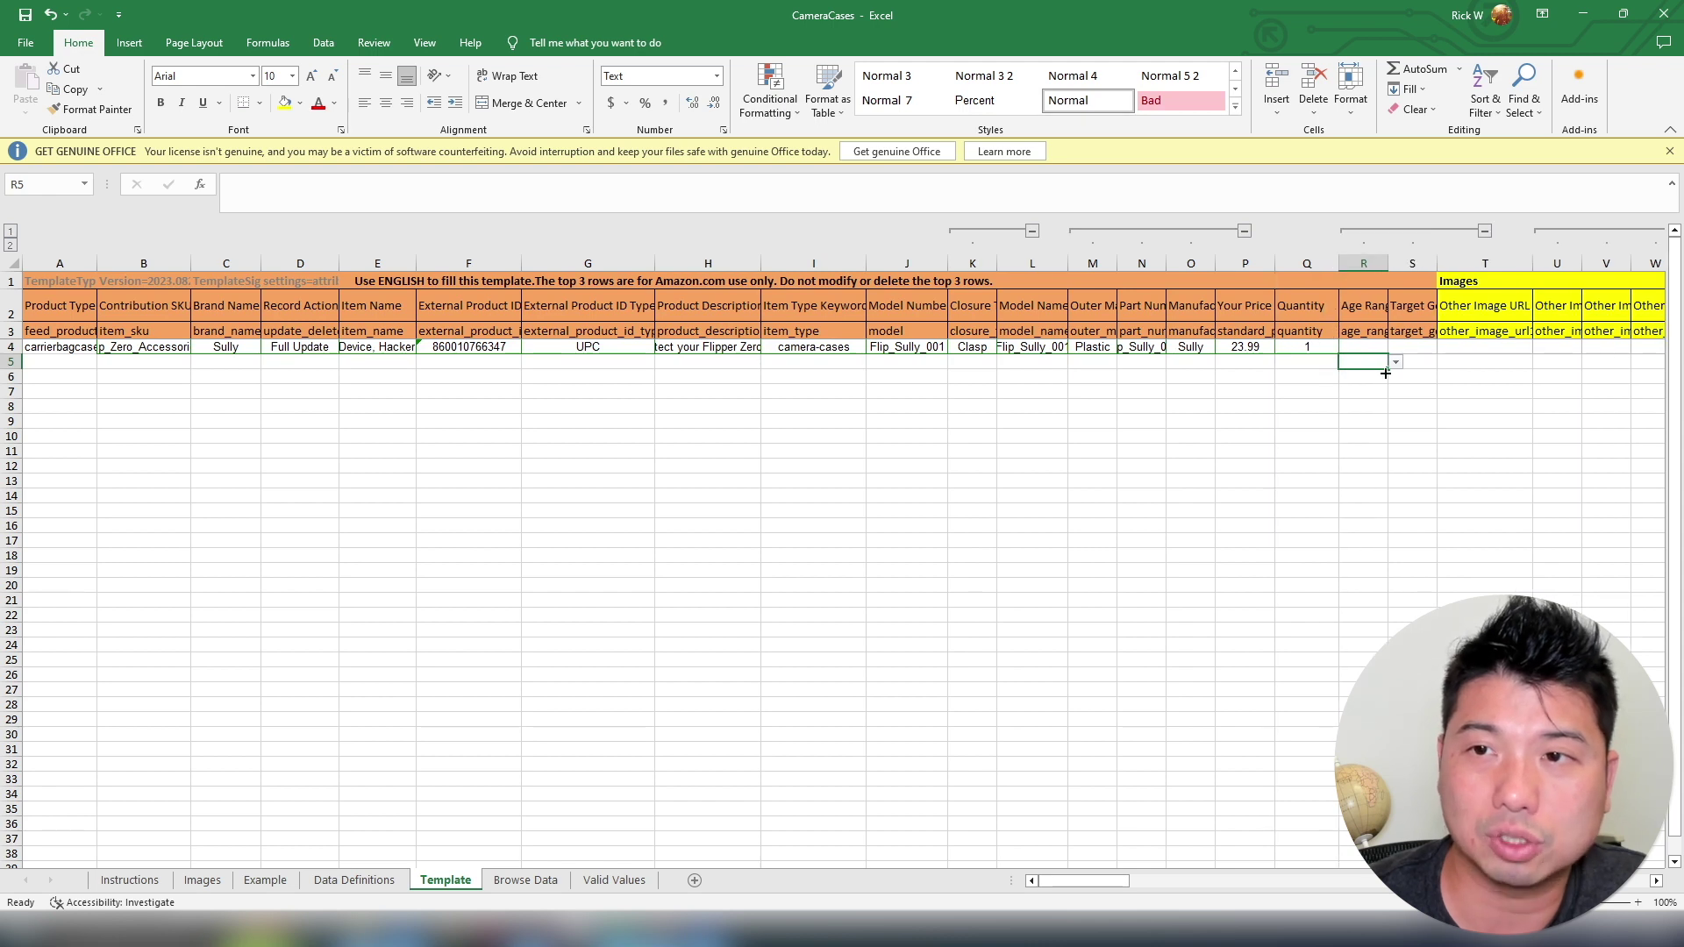
# Set the age range to Adult and target gender to Unisex
pyautogui.click(1385, 348)
pyautogui.click(1395, 346)
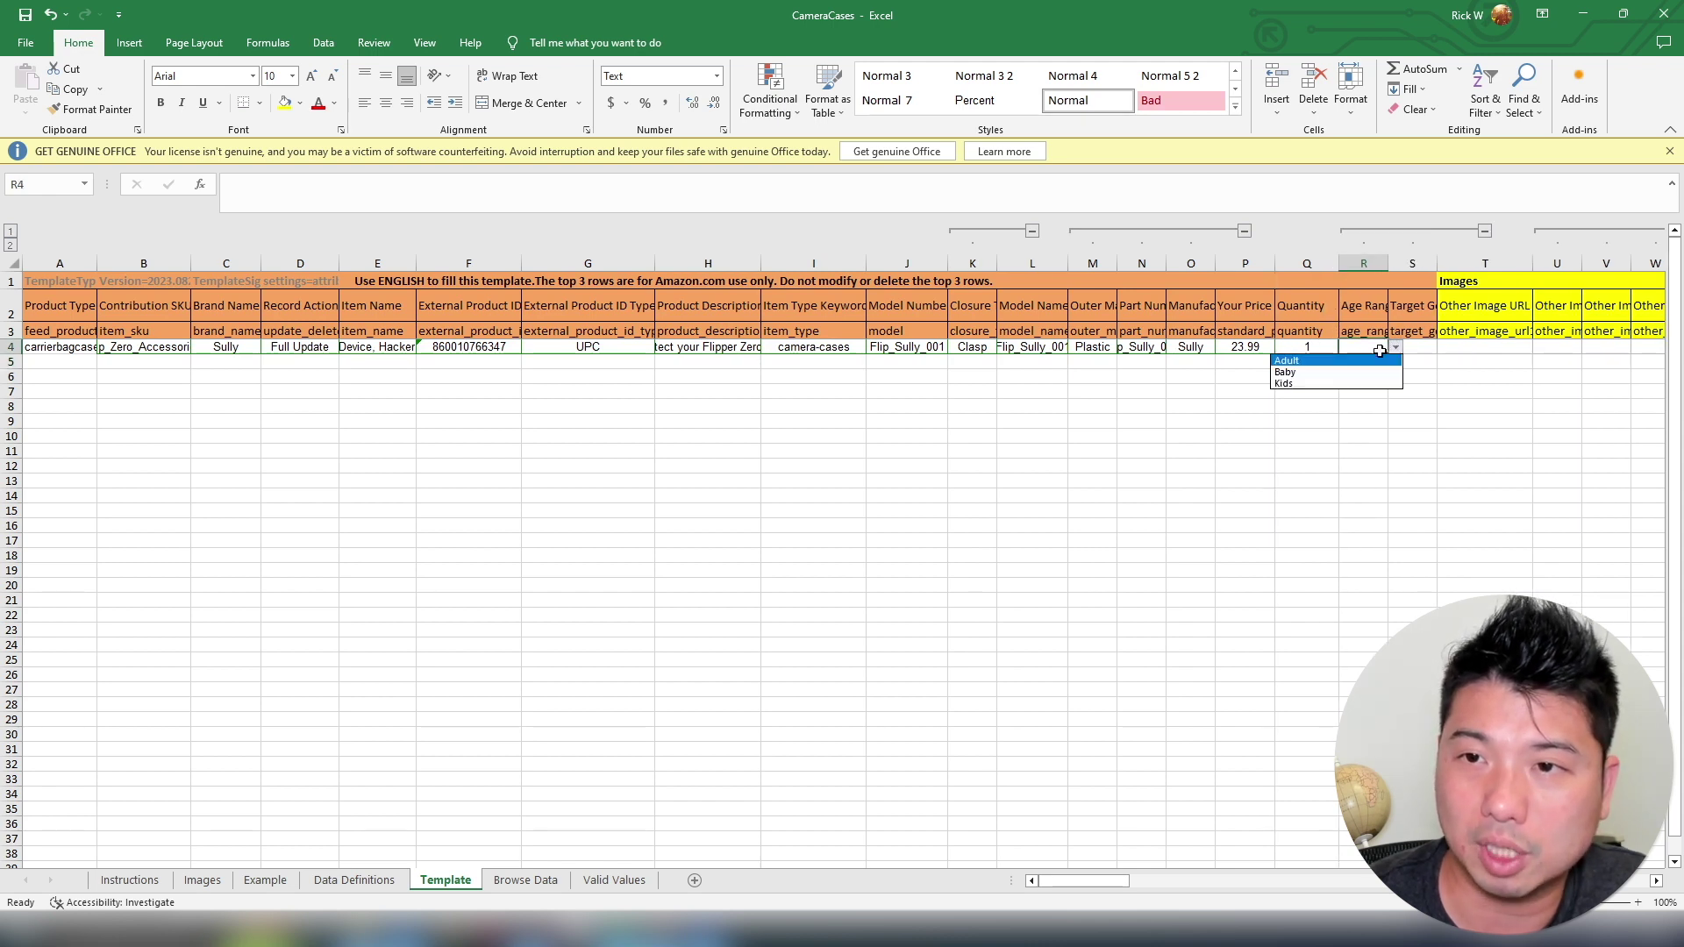
pyautogui.click(1365, 361)
pyautogui.click(1408, 348)
pyautogui.click(1445, 347)
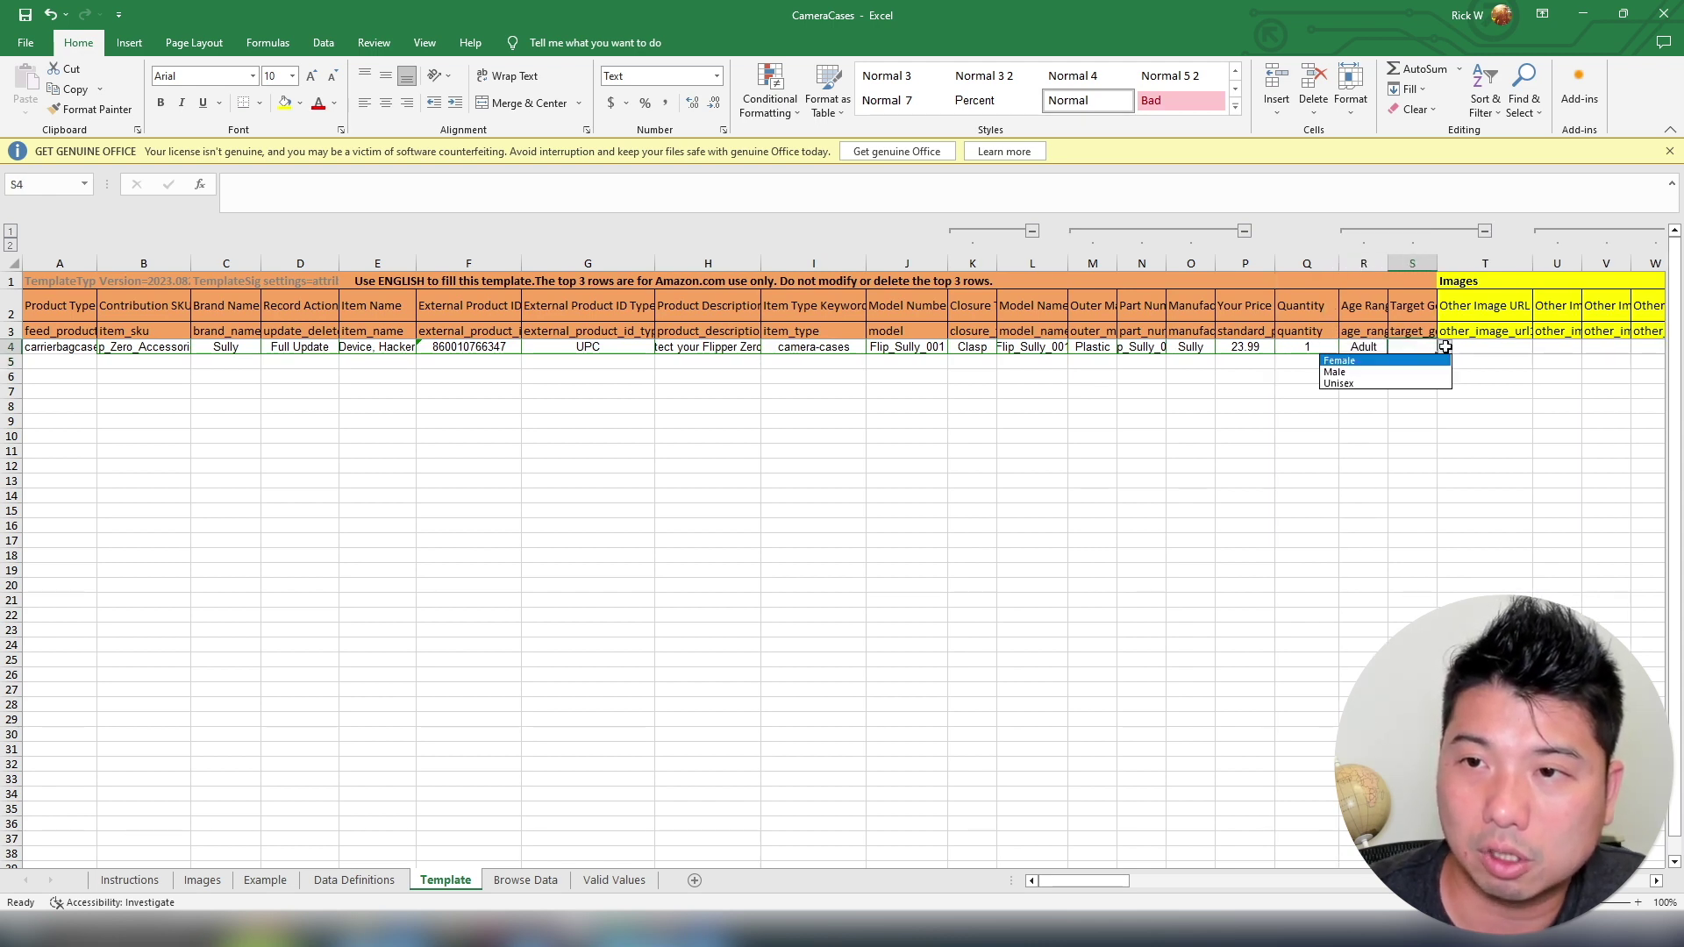
pyautogui.click(1407, 384)
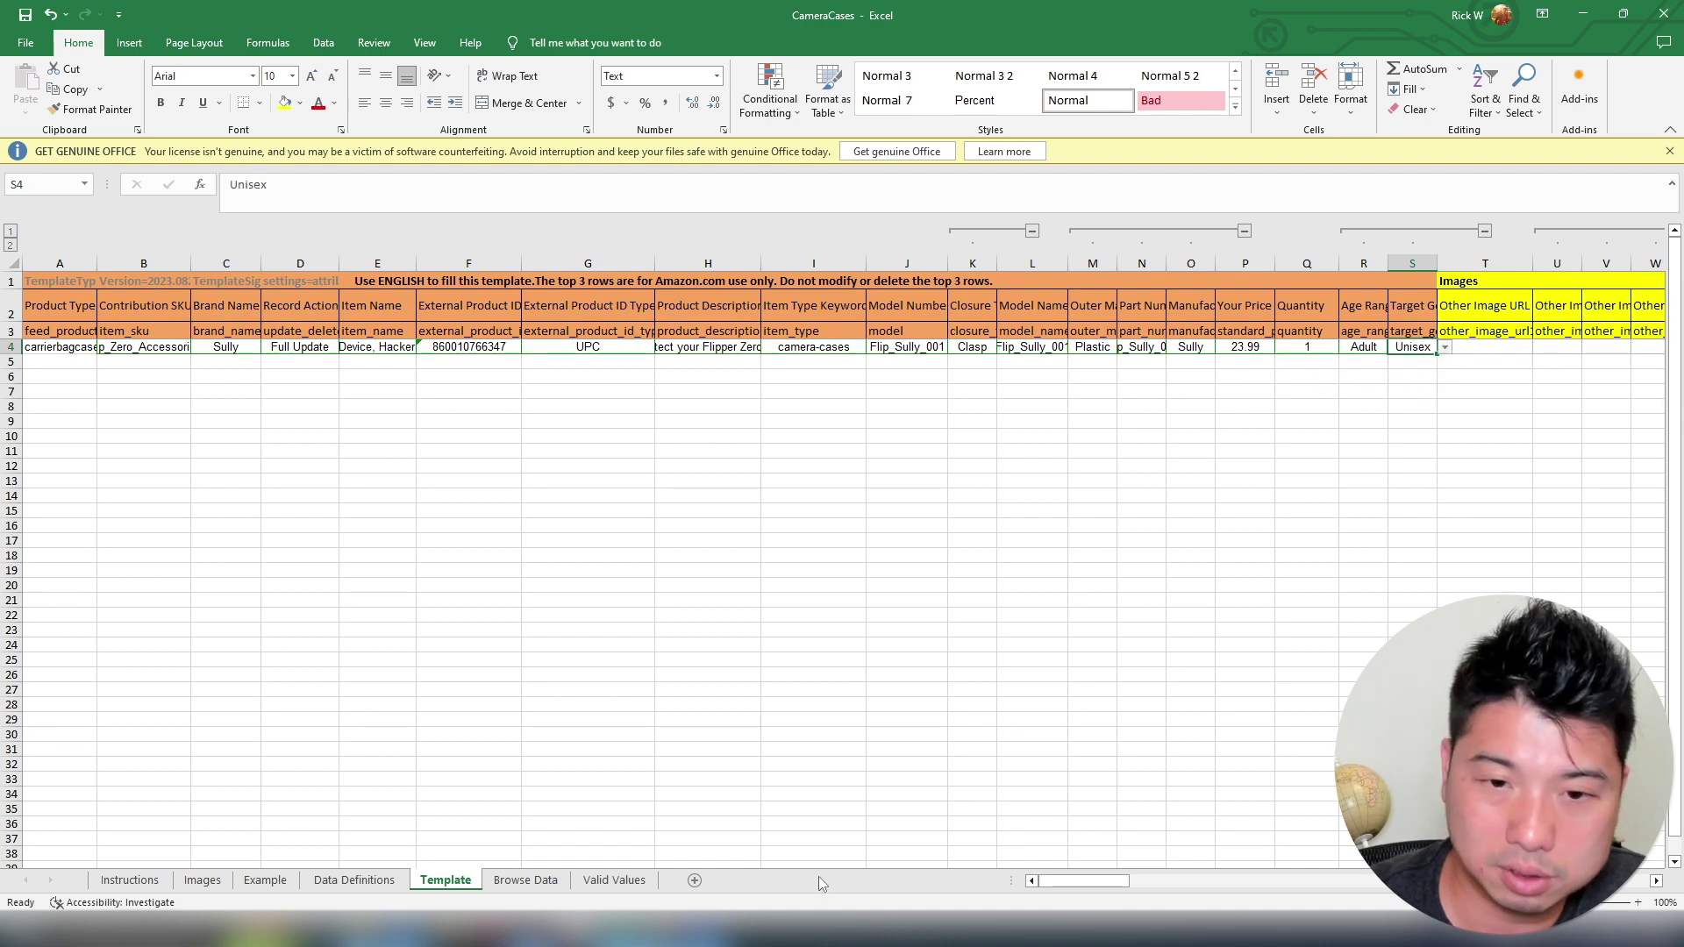
pyautogui.moveTo(1088, 881); pyautogui.dragTo(933, 866)
pyautogui.click(469, 306)
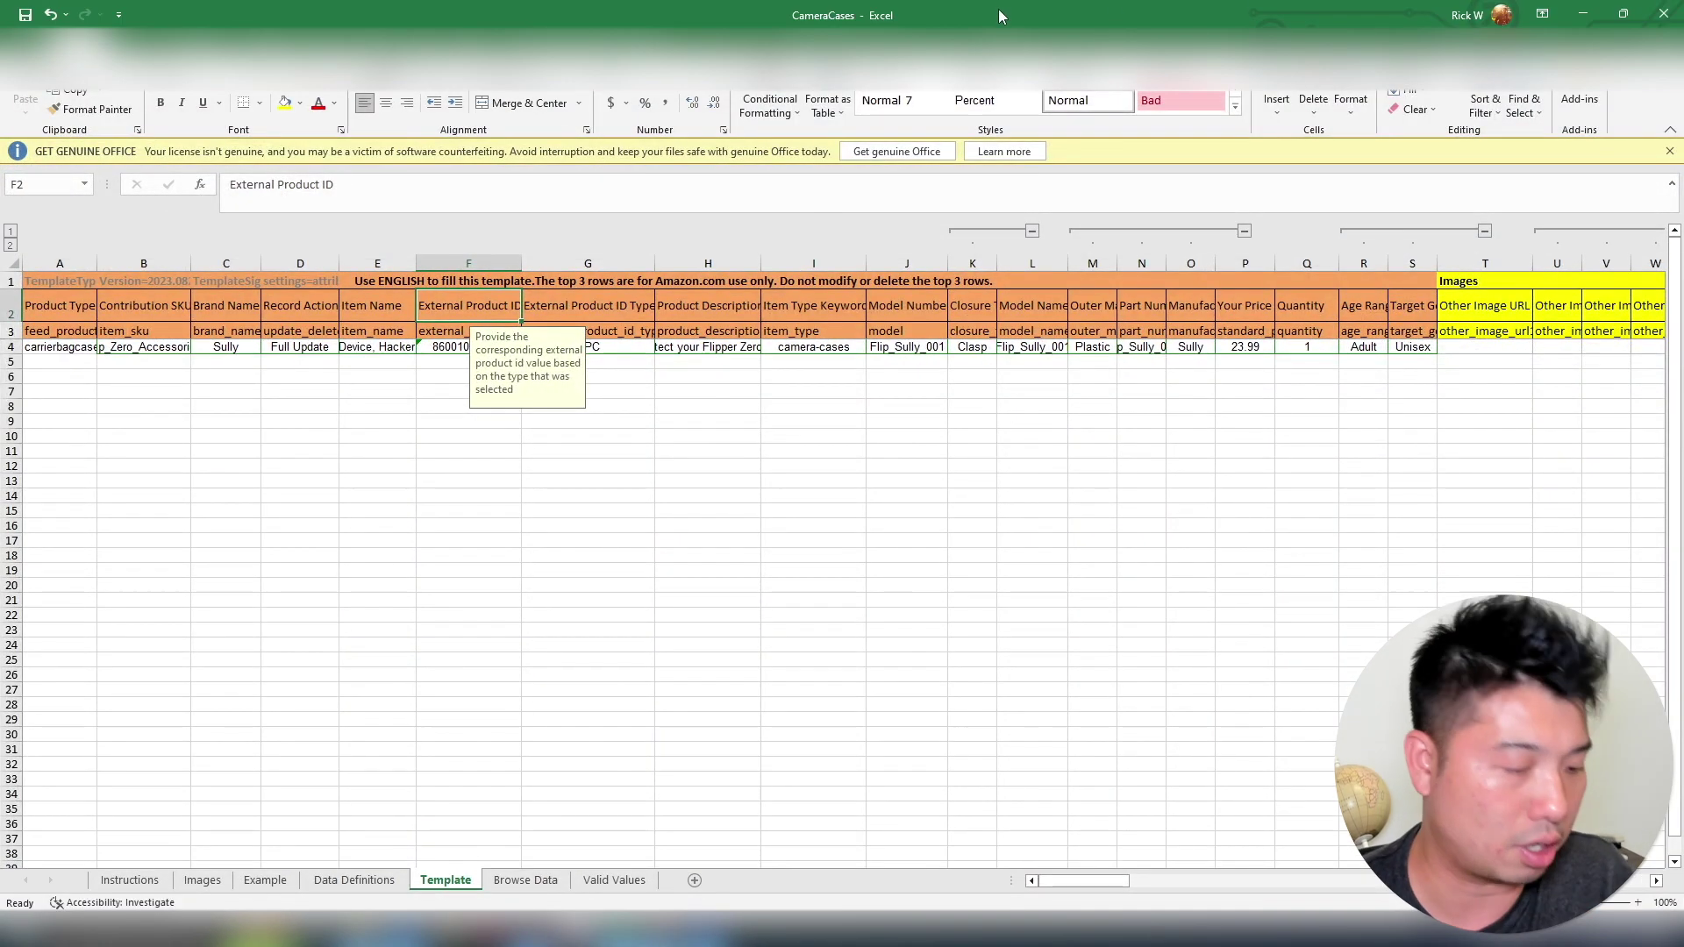
# Resubmit CameraCases.xlsm, check the 0 / 1 records result, and open its actions
pyautogui.click(1582, 13)
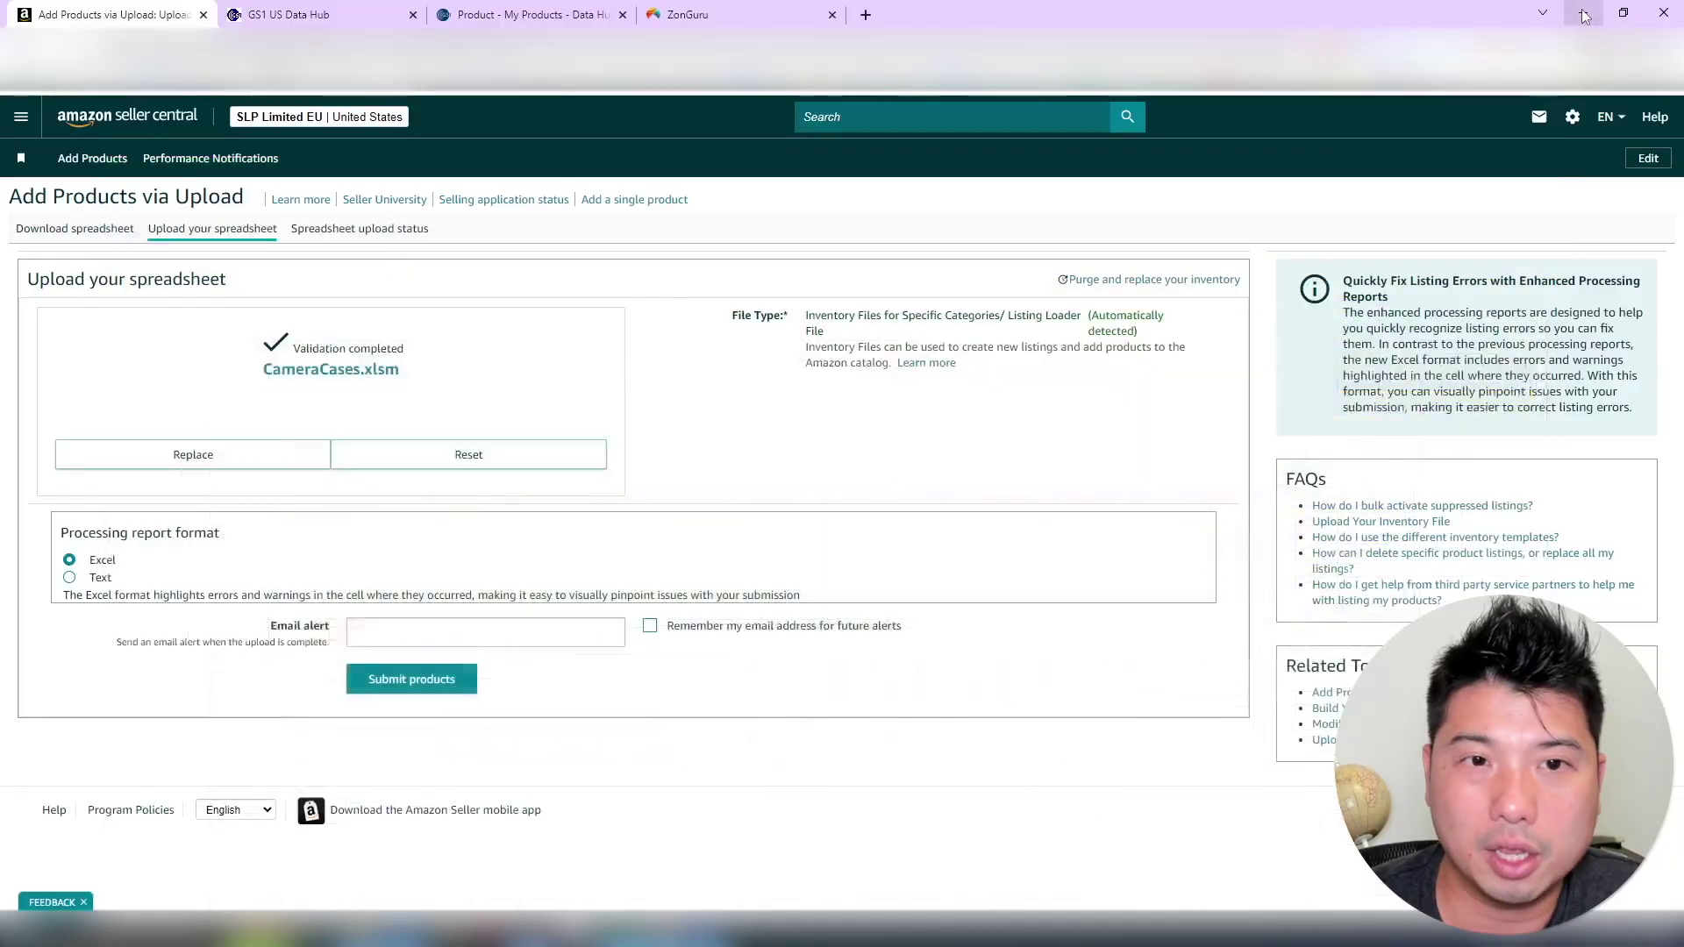
pyautogui.click(427, 687)
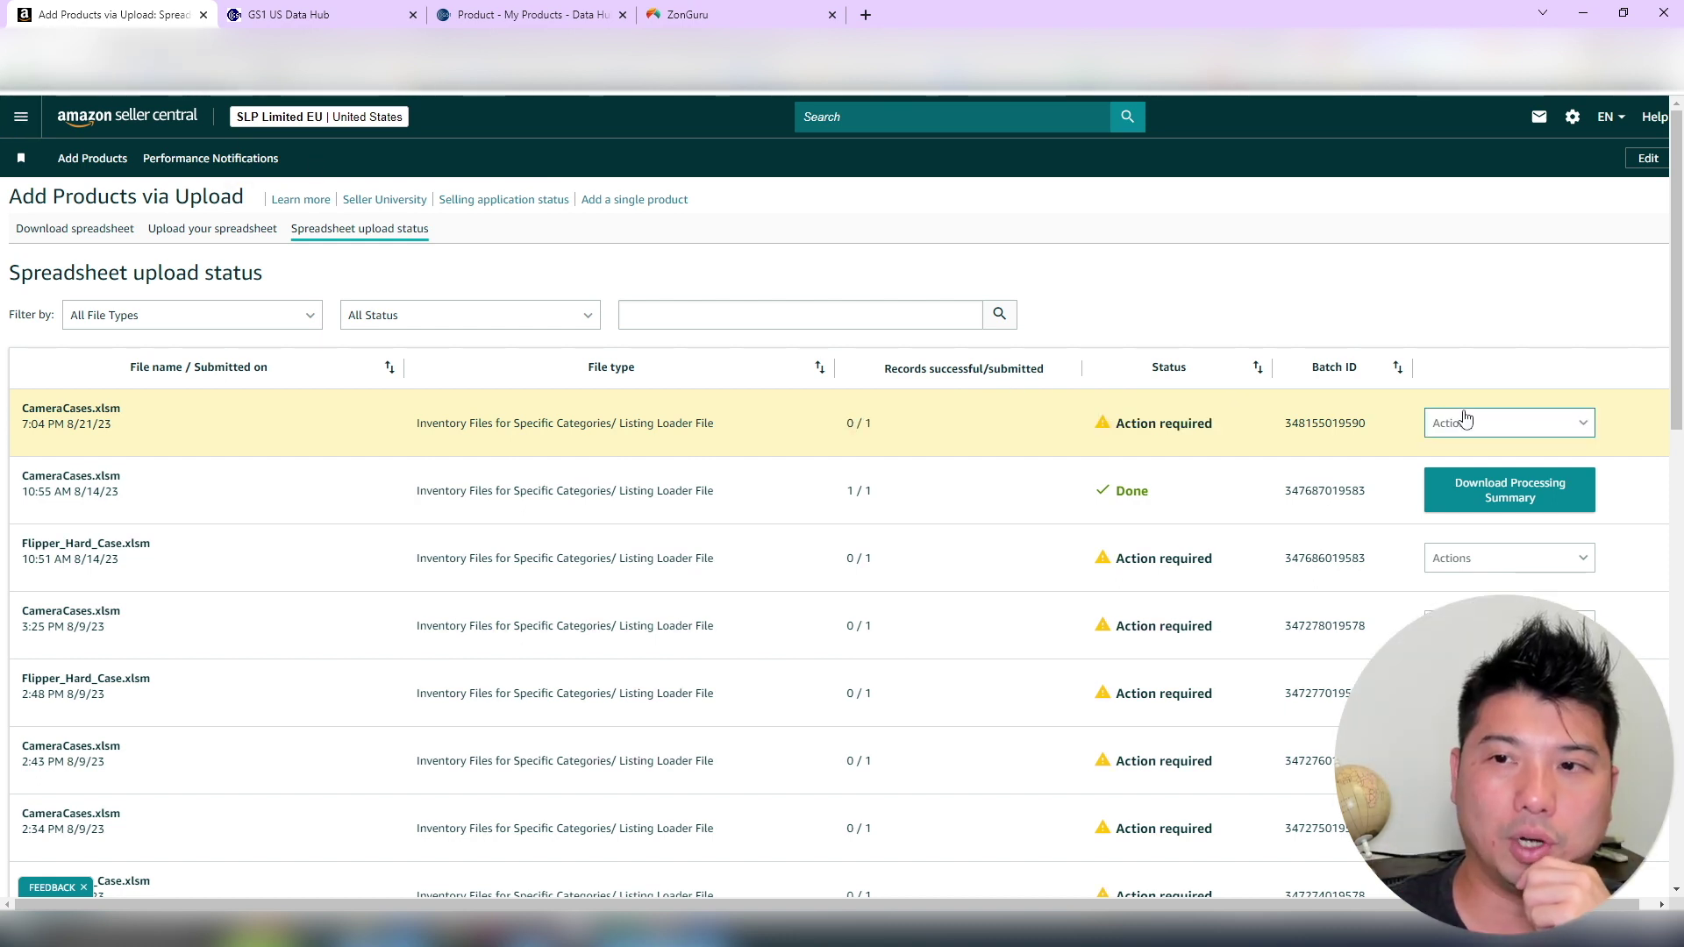
pyautogui.moveTo(882, 430); pyautogui.dragTo(835, 428)
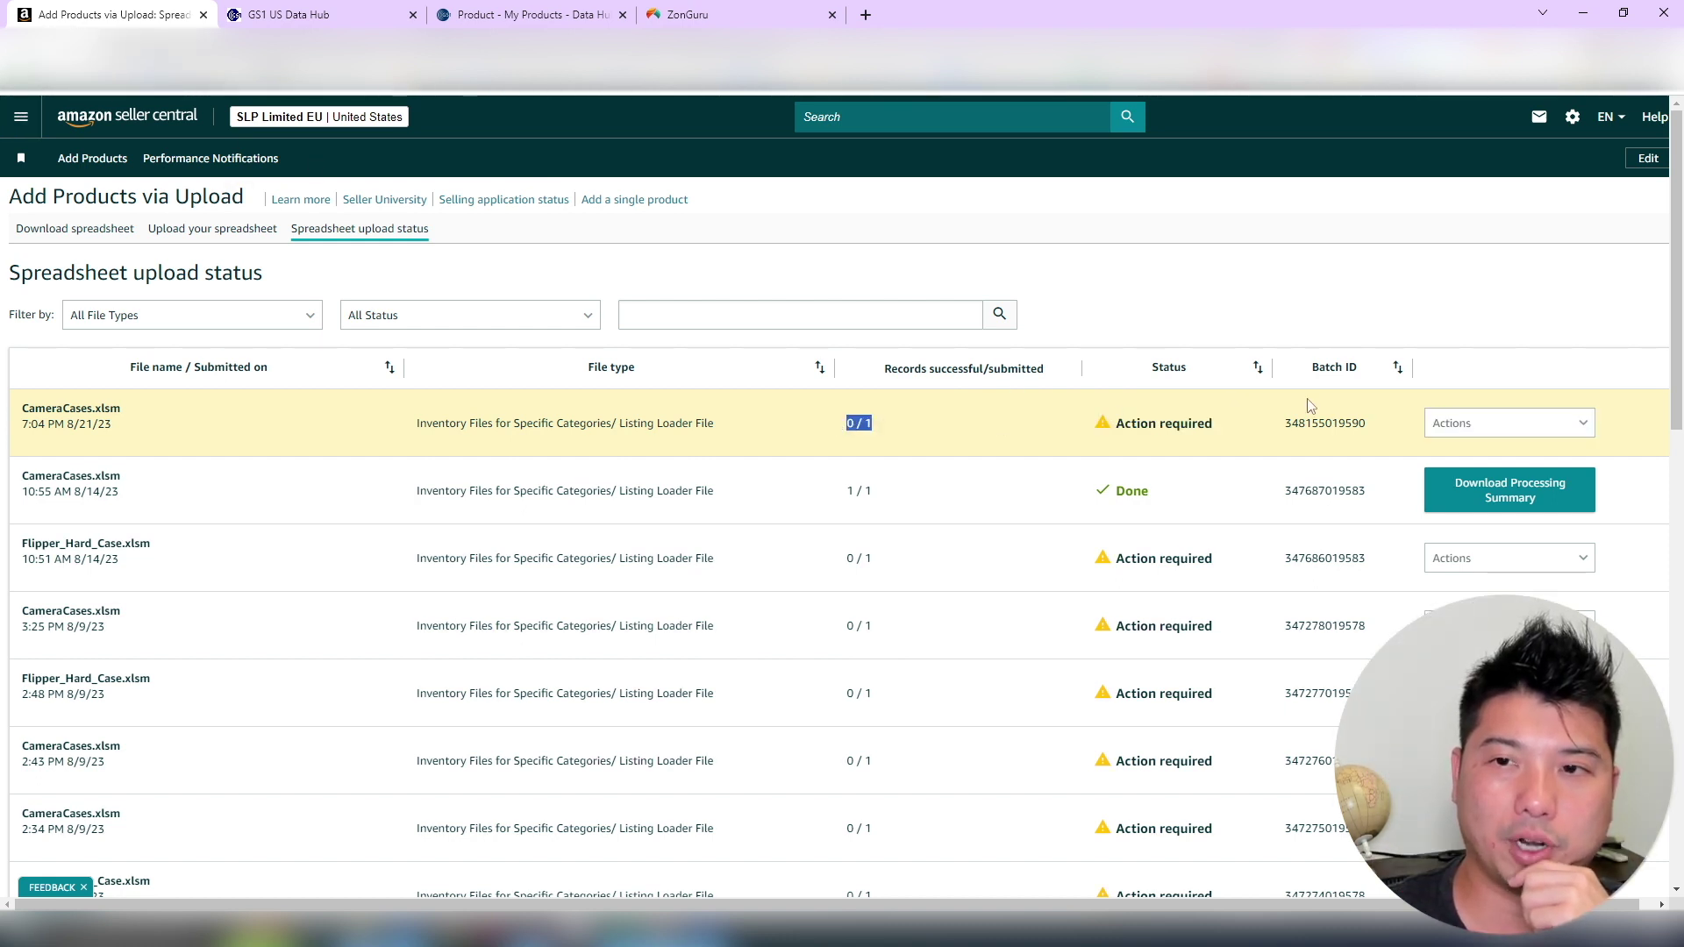
pyautogui.click(1480, 426)
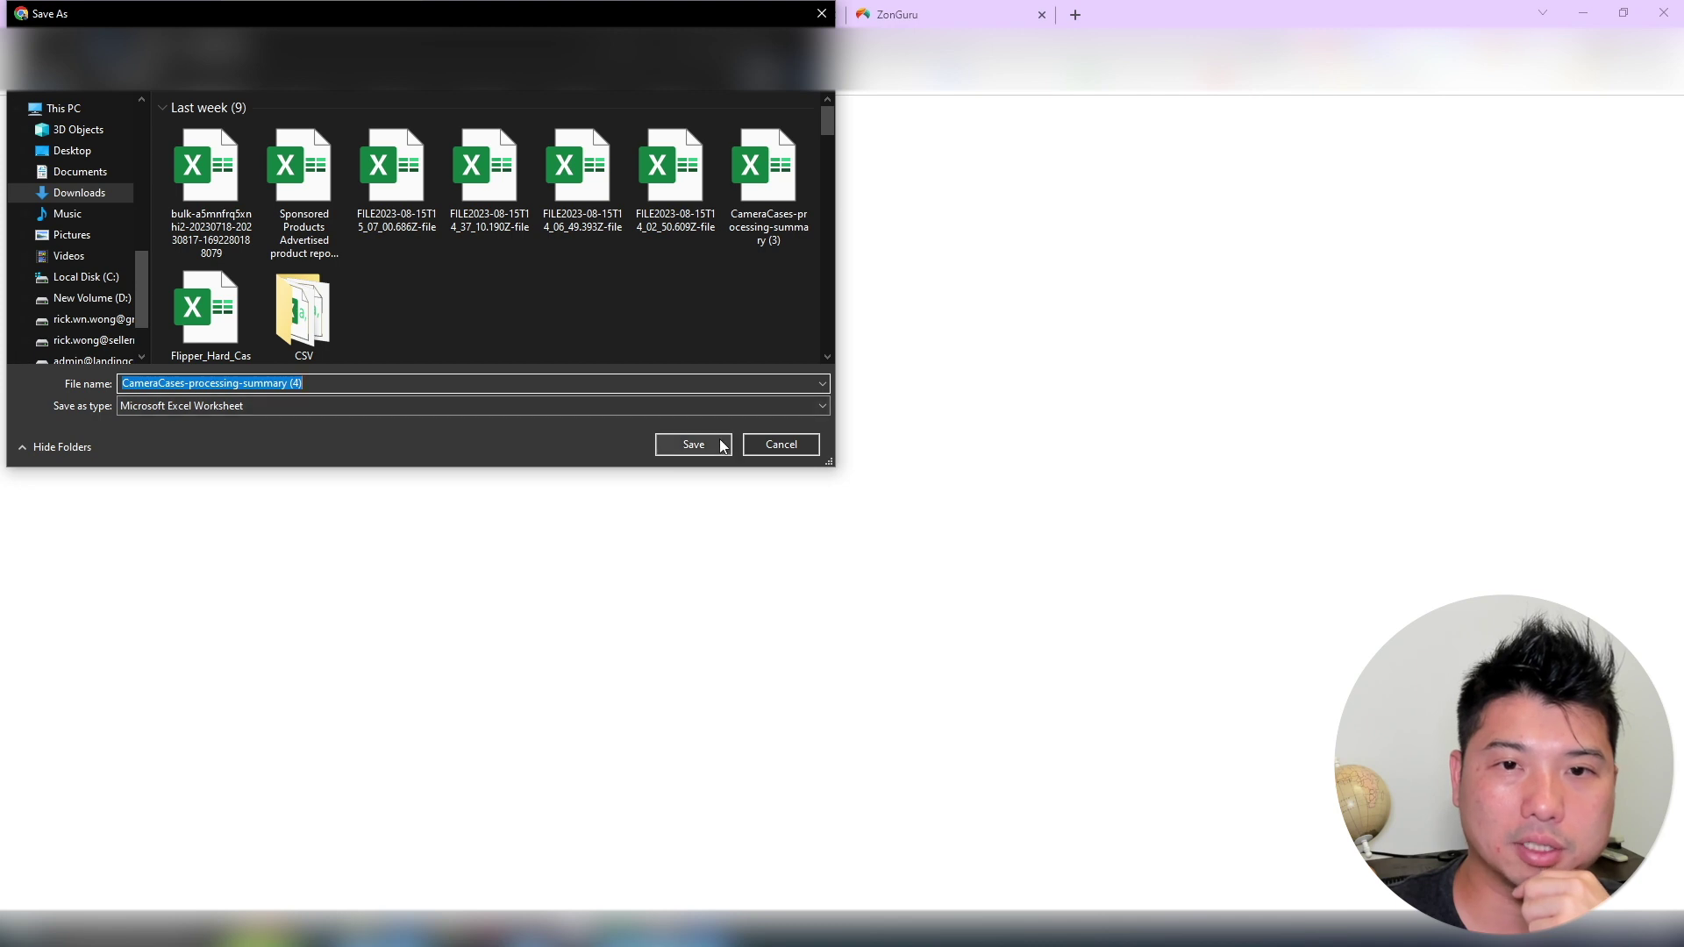
# Save the processing summary, enable editing, and open the Feed Processing Summary sheet
pyautogui.click(721, 445)
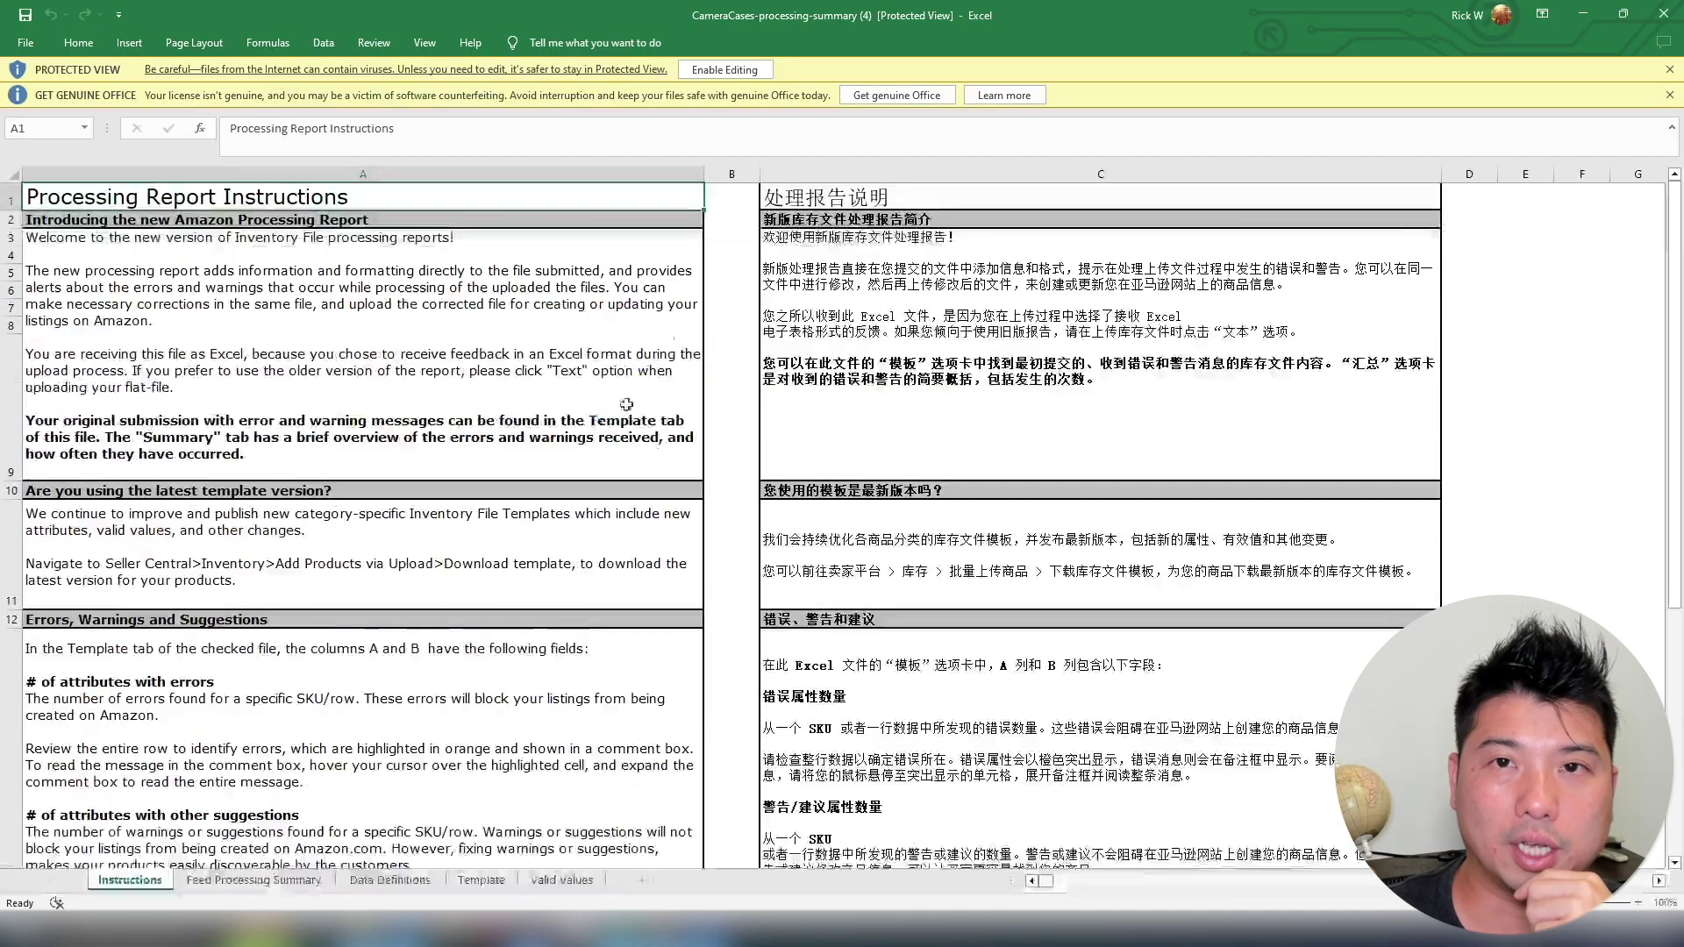
pyautogui.click(725, 70)
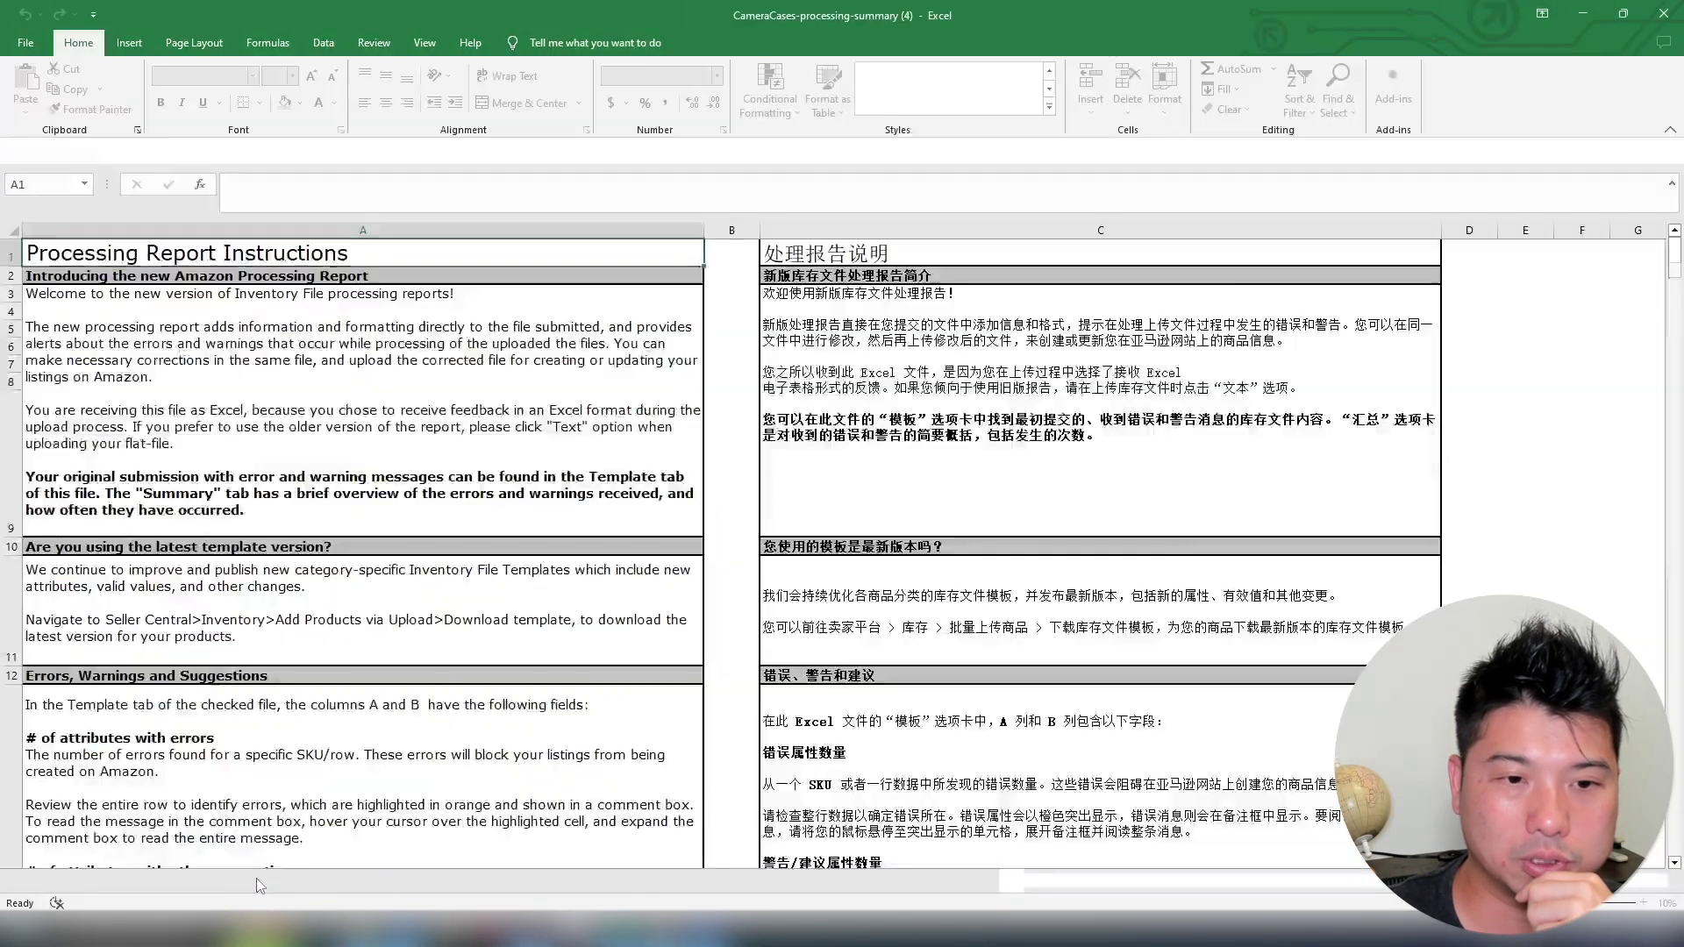
pyautogui.click(256, 881)
# Review the 11 missing-required-value errors (99001) and the attributes listed in E16
pyautogui.click(1091, 539)
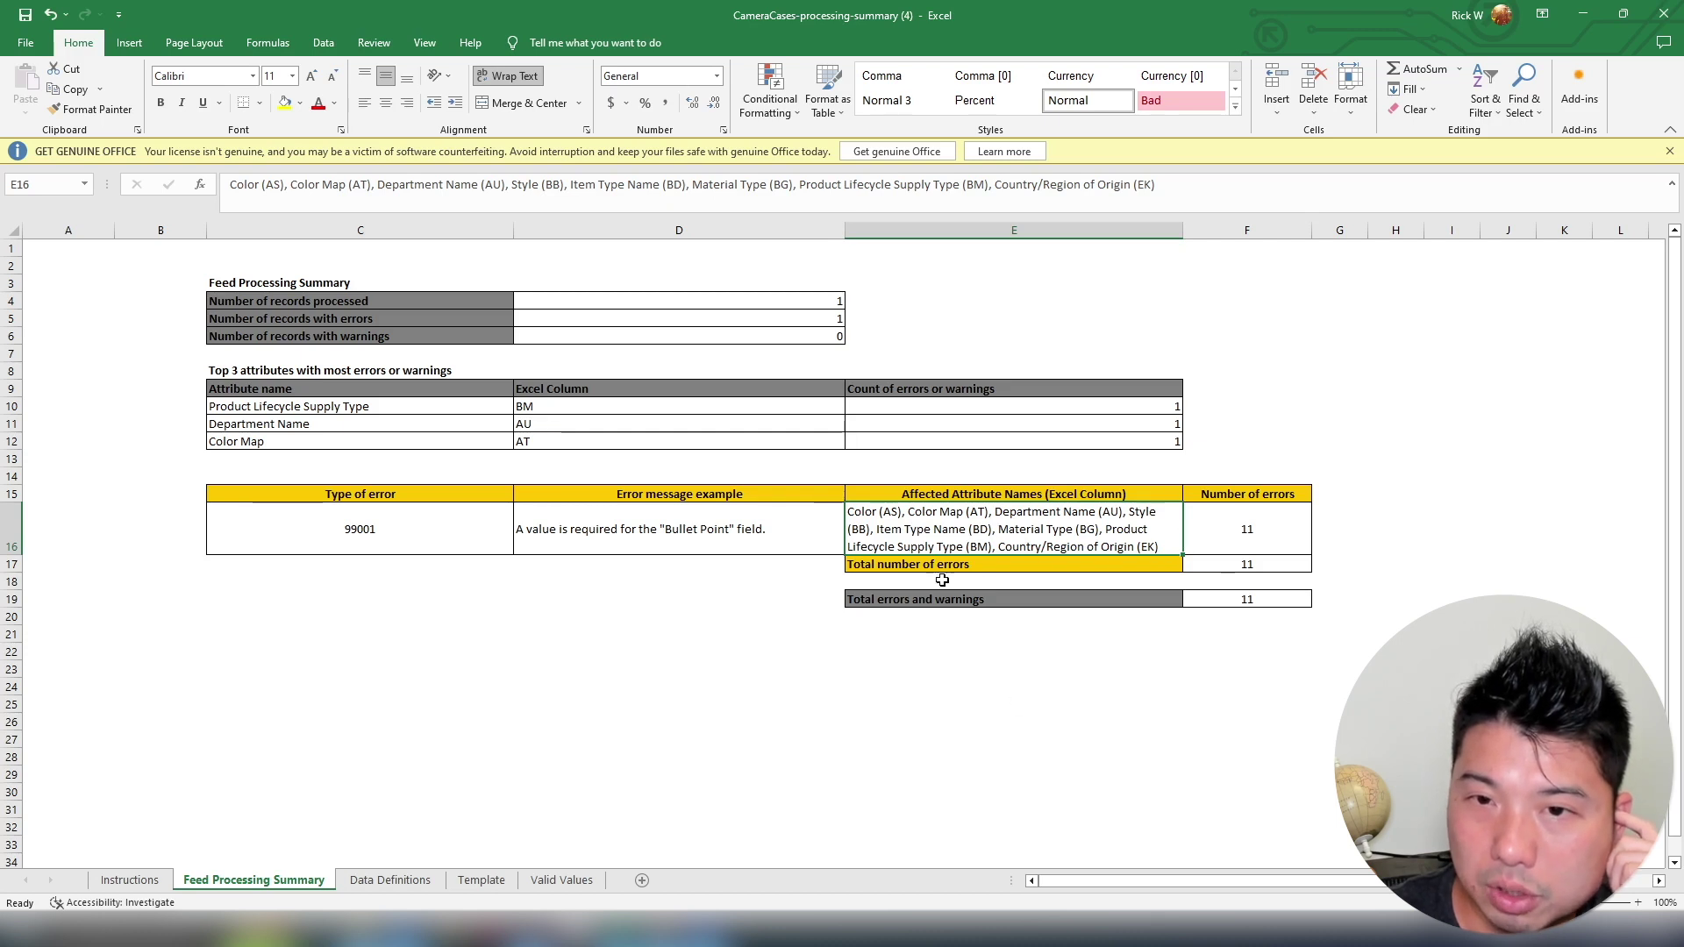
pyautogui.scroll(-1, 984, 526)
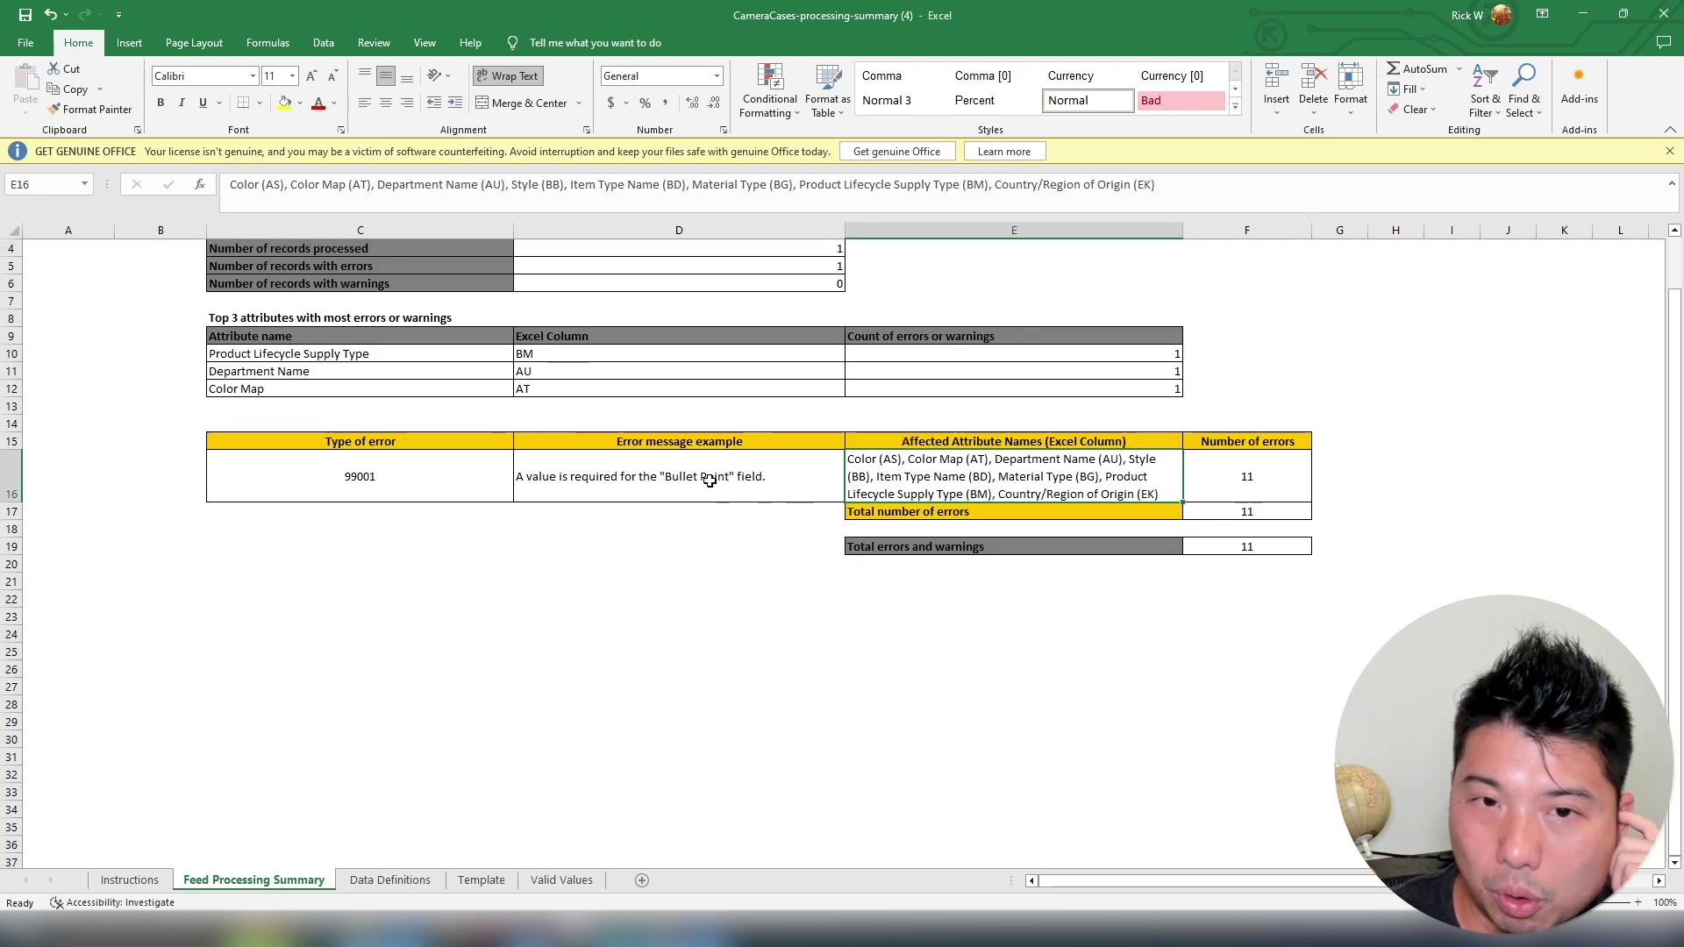
pyautogui.click(747, 497)
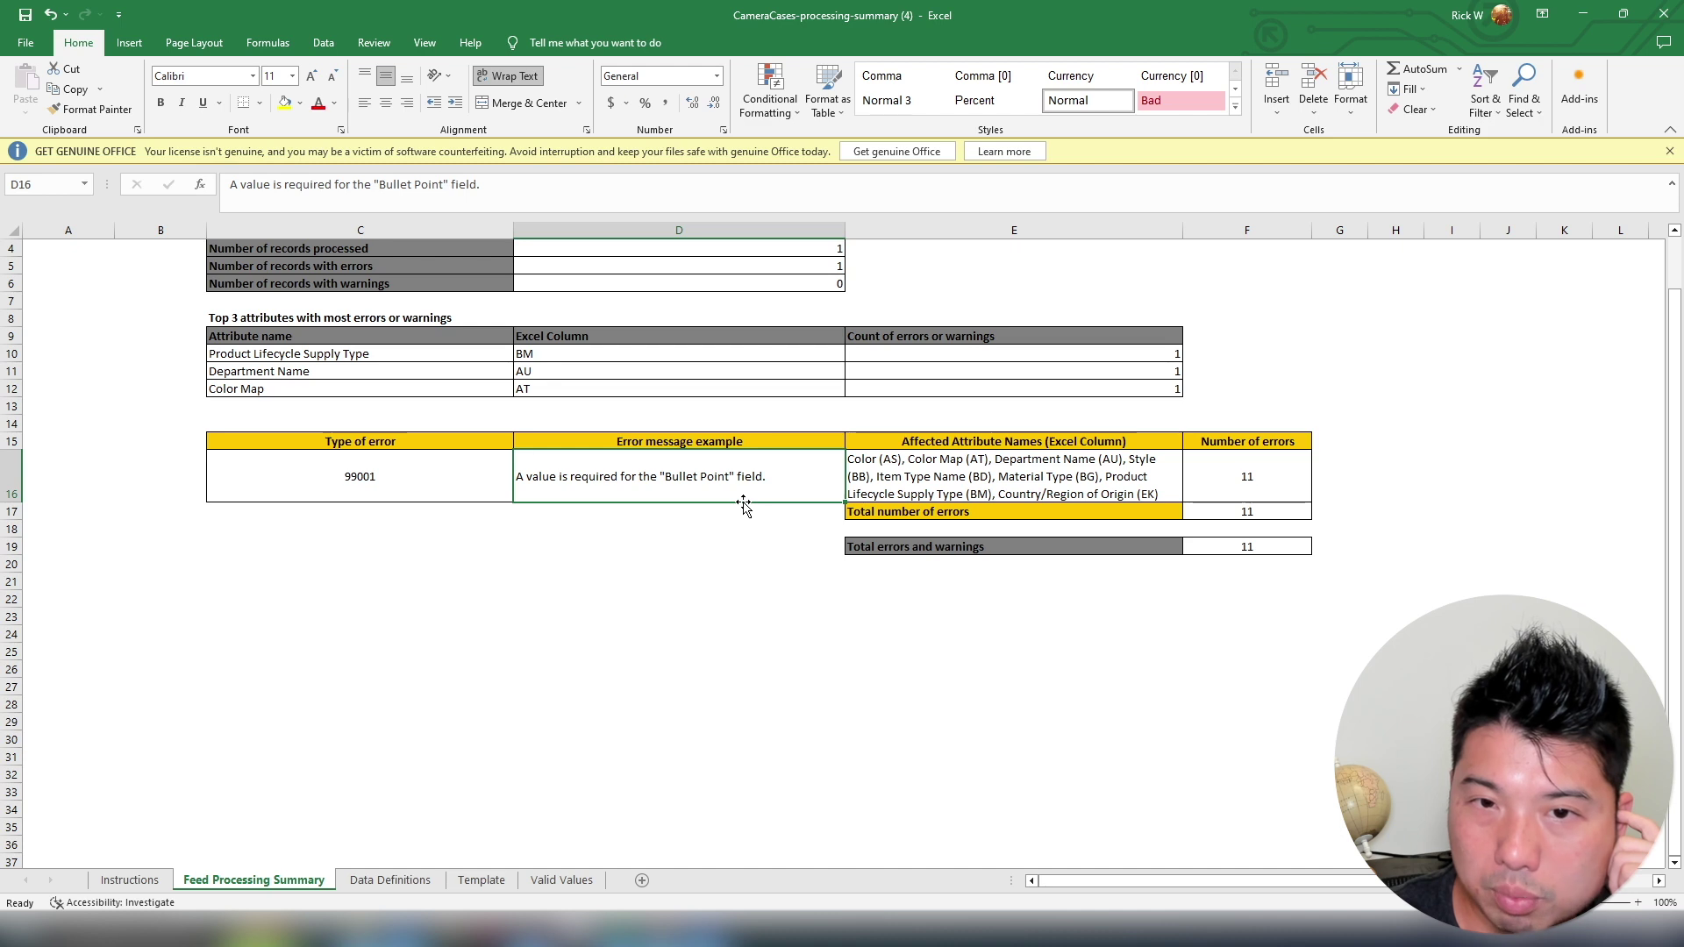
pyautogui.click(903, 484)
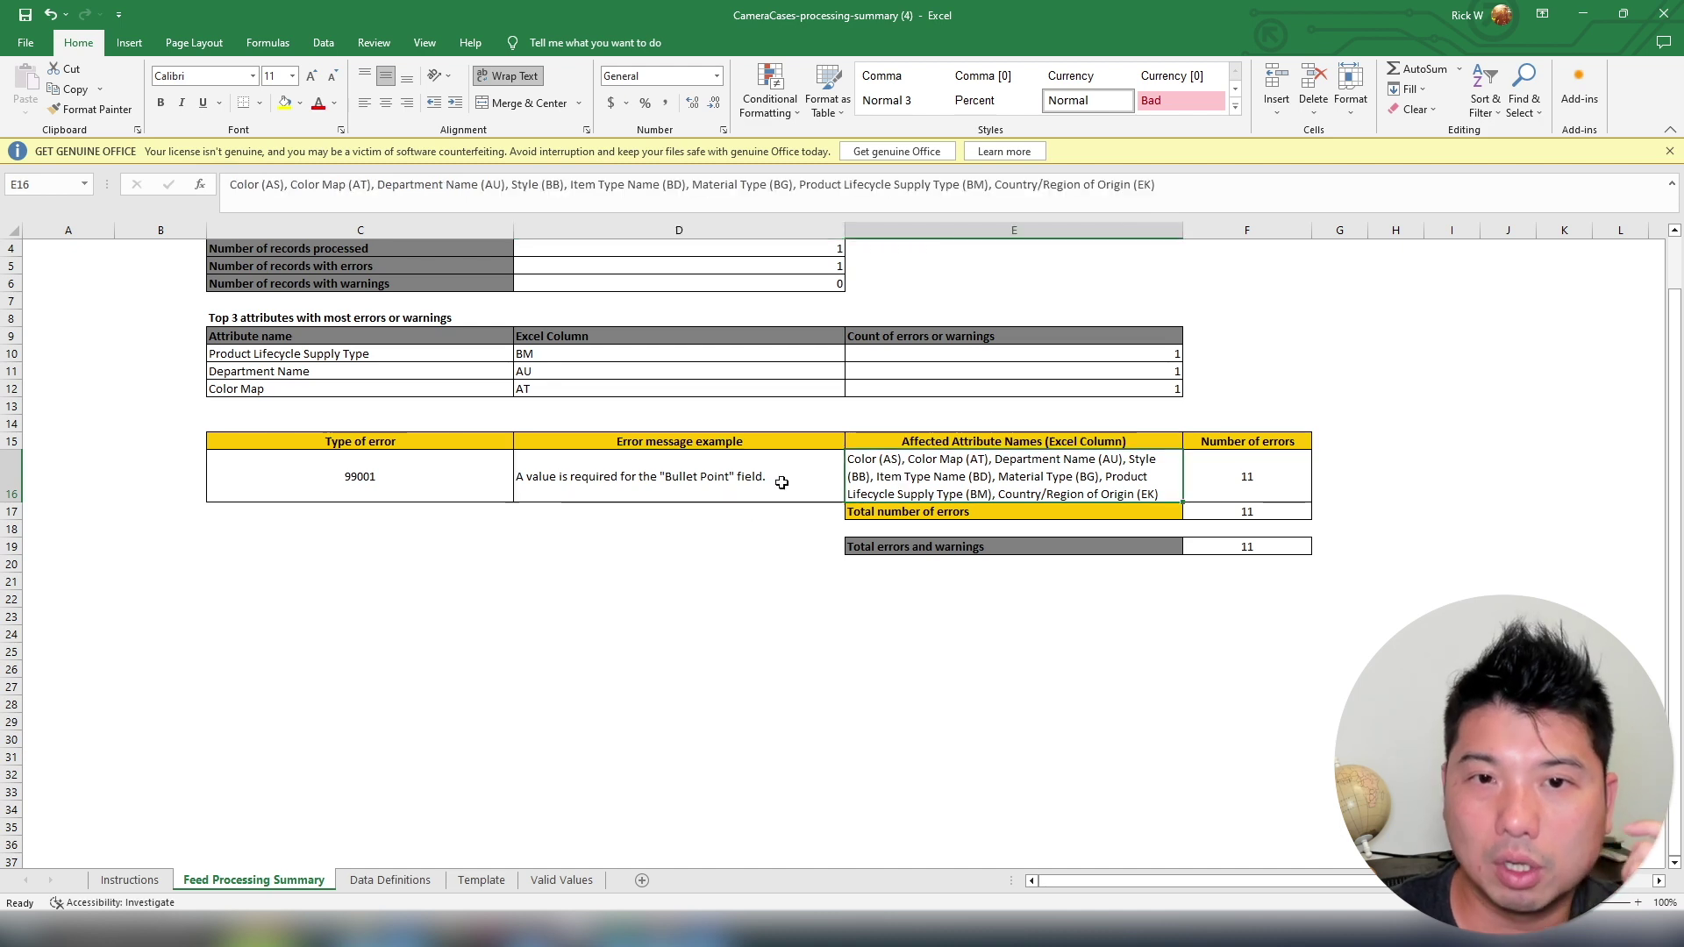
pyautogui.click(789, 481)
pyautogui.click(959, 476)
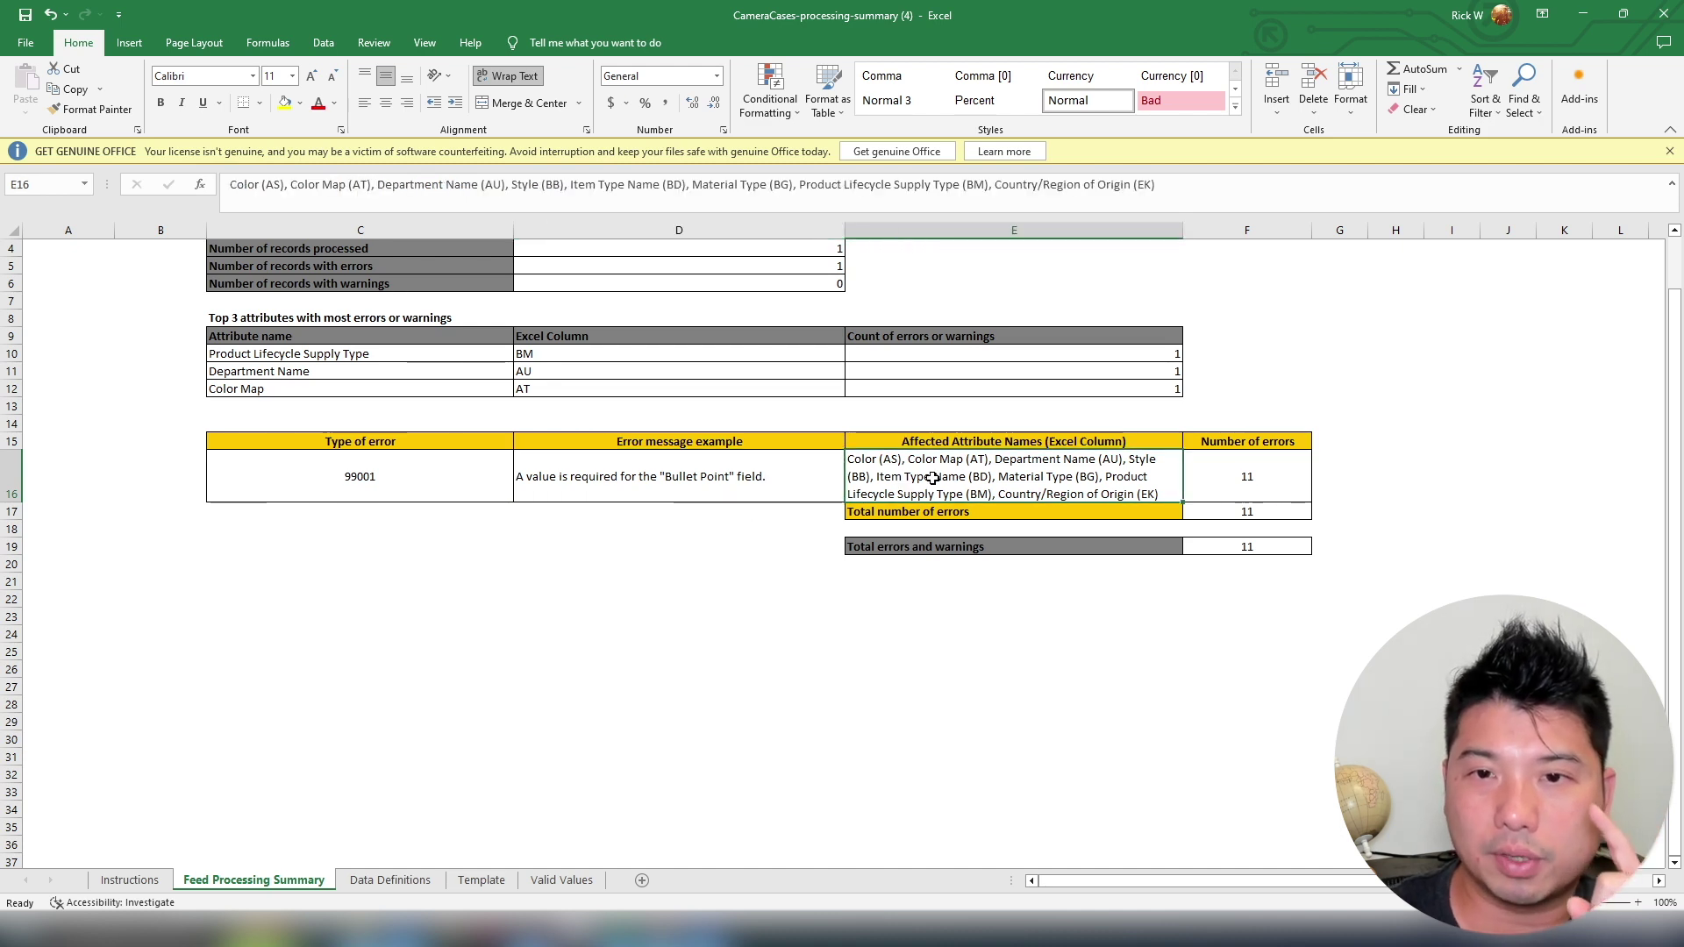
pyautogui.doubleClick(273, 185)
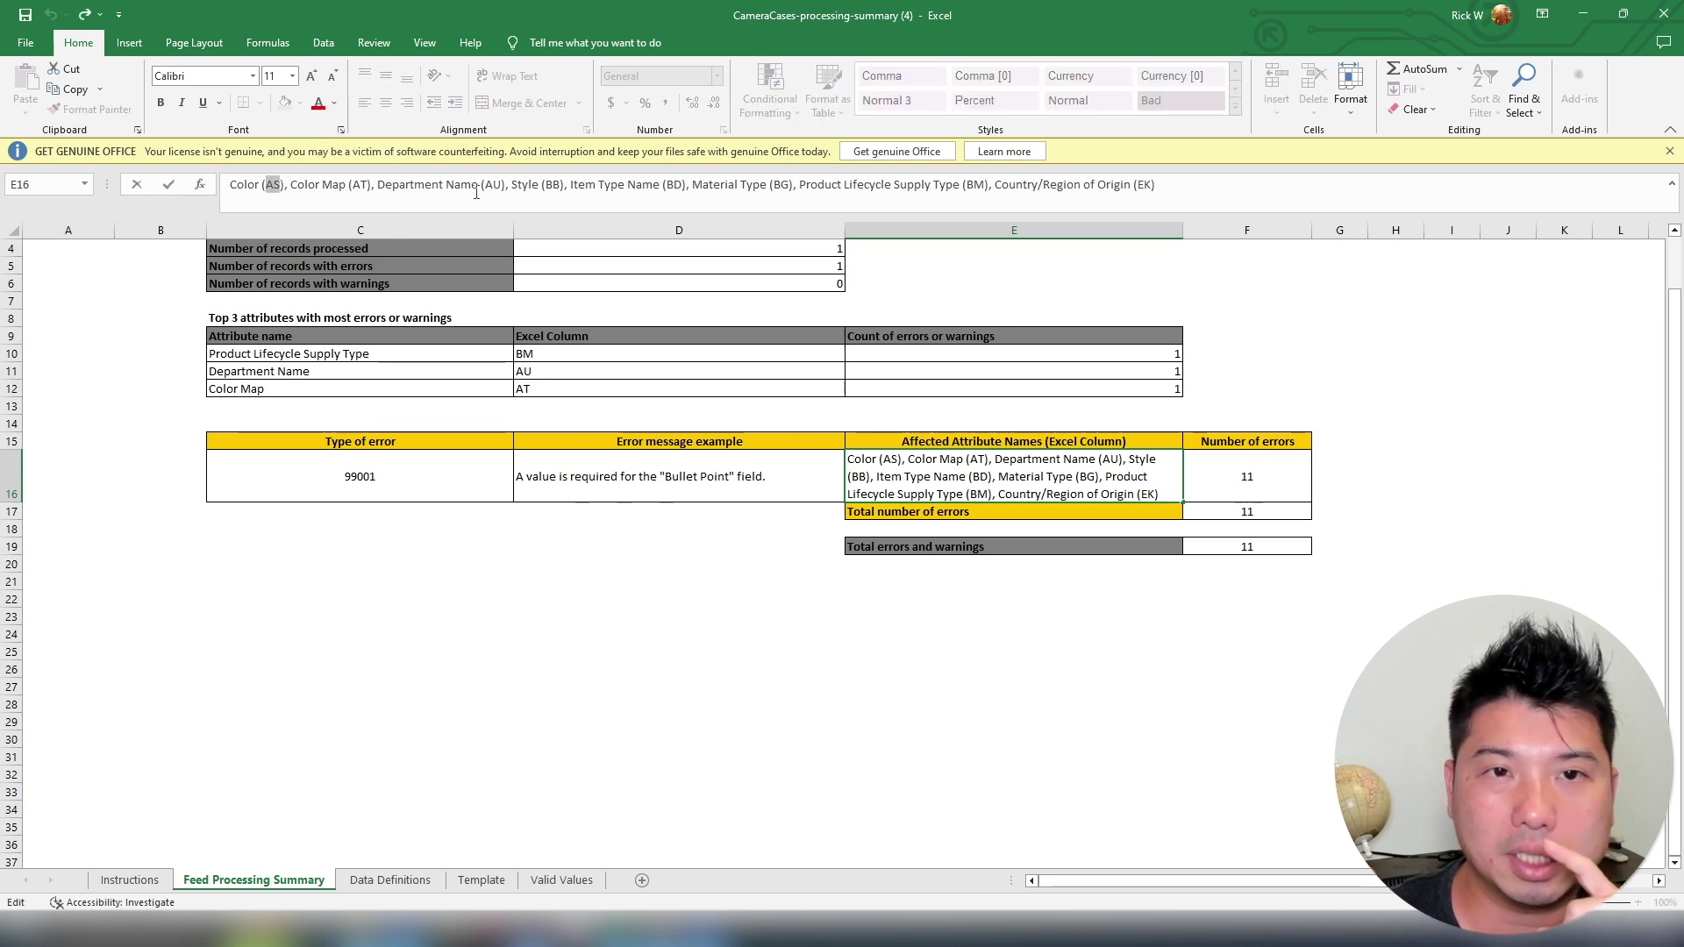
pyautogui.moveTo(479, 188); pyautogui.dragTo(508, 188)
pyautogui.moveTo(642, 188); pyautogui.dragTo(1242, 137)
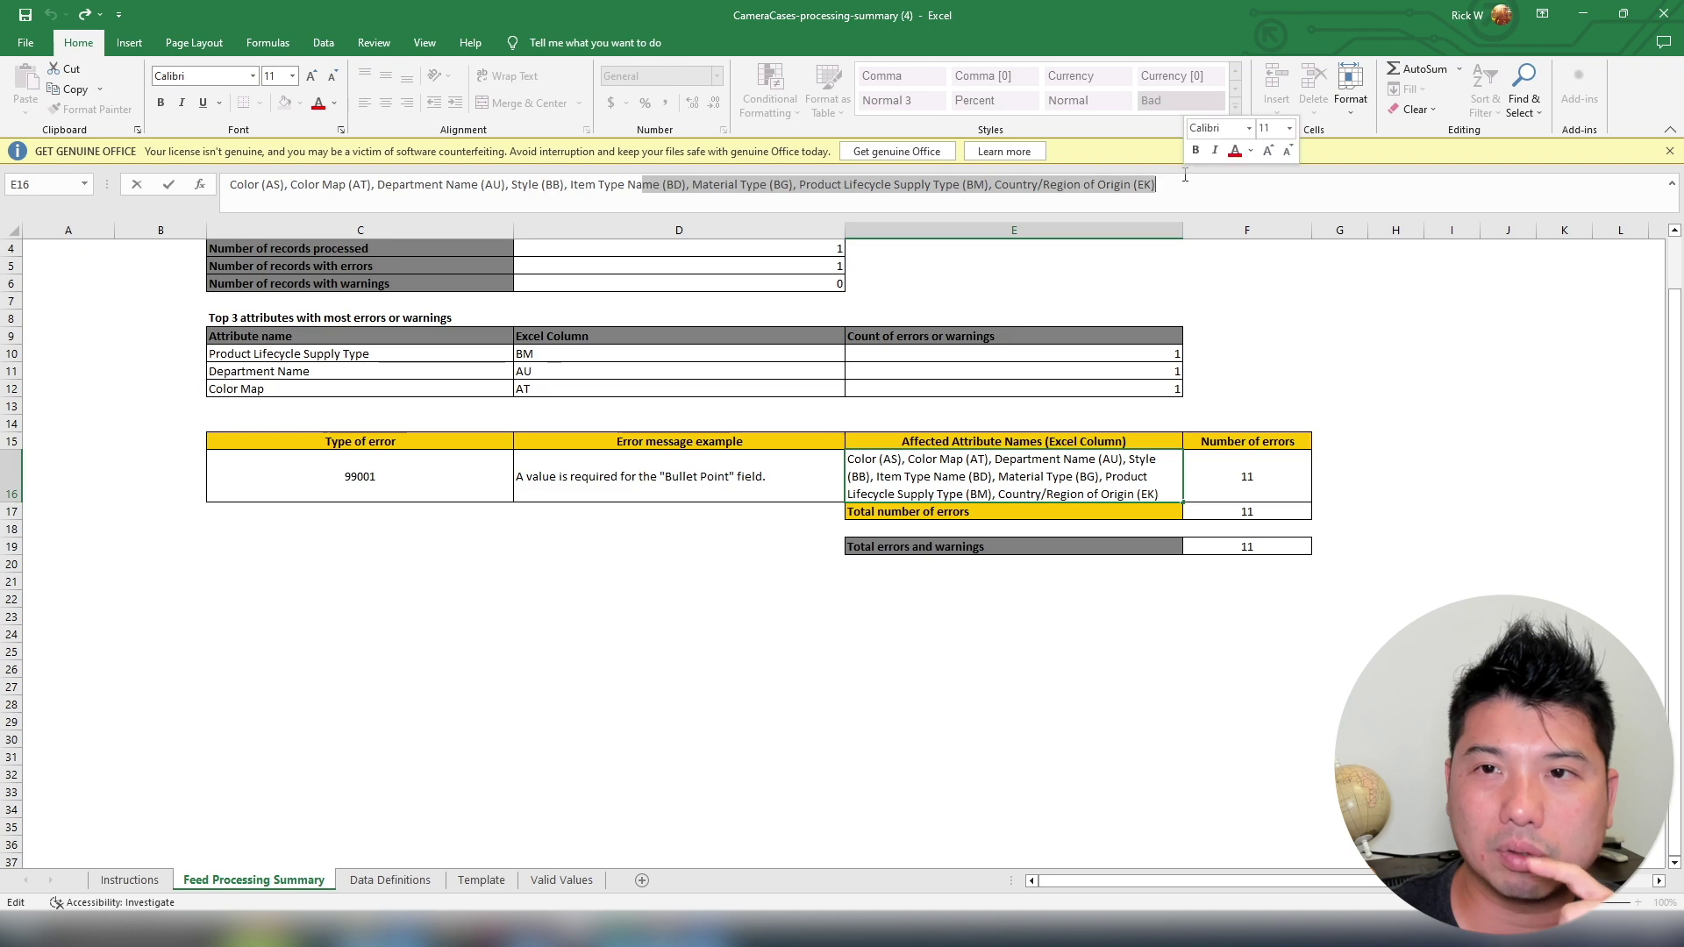
pyautogui.moveTo(592, 931)
pyautogui.click(553, 855)
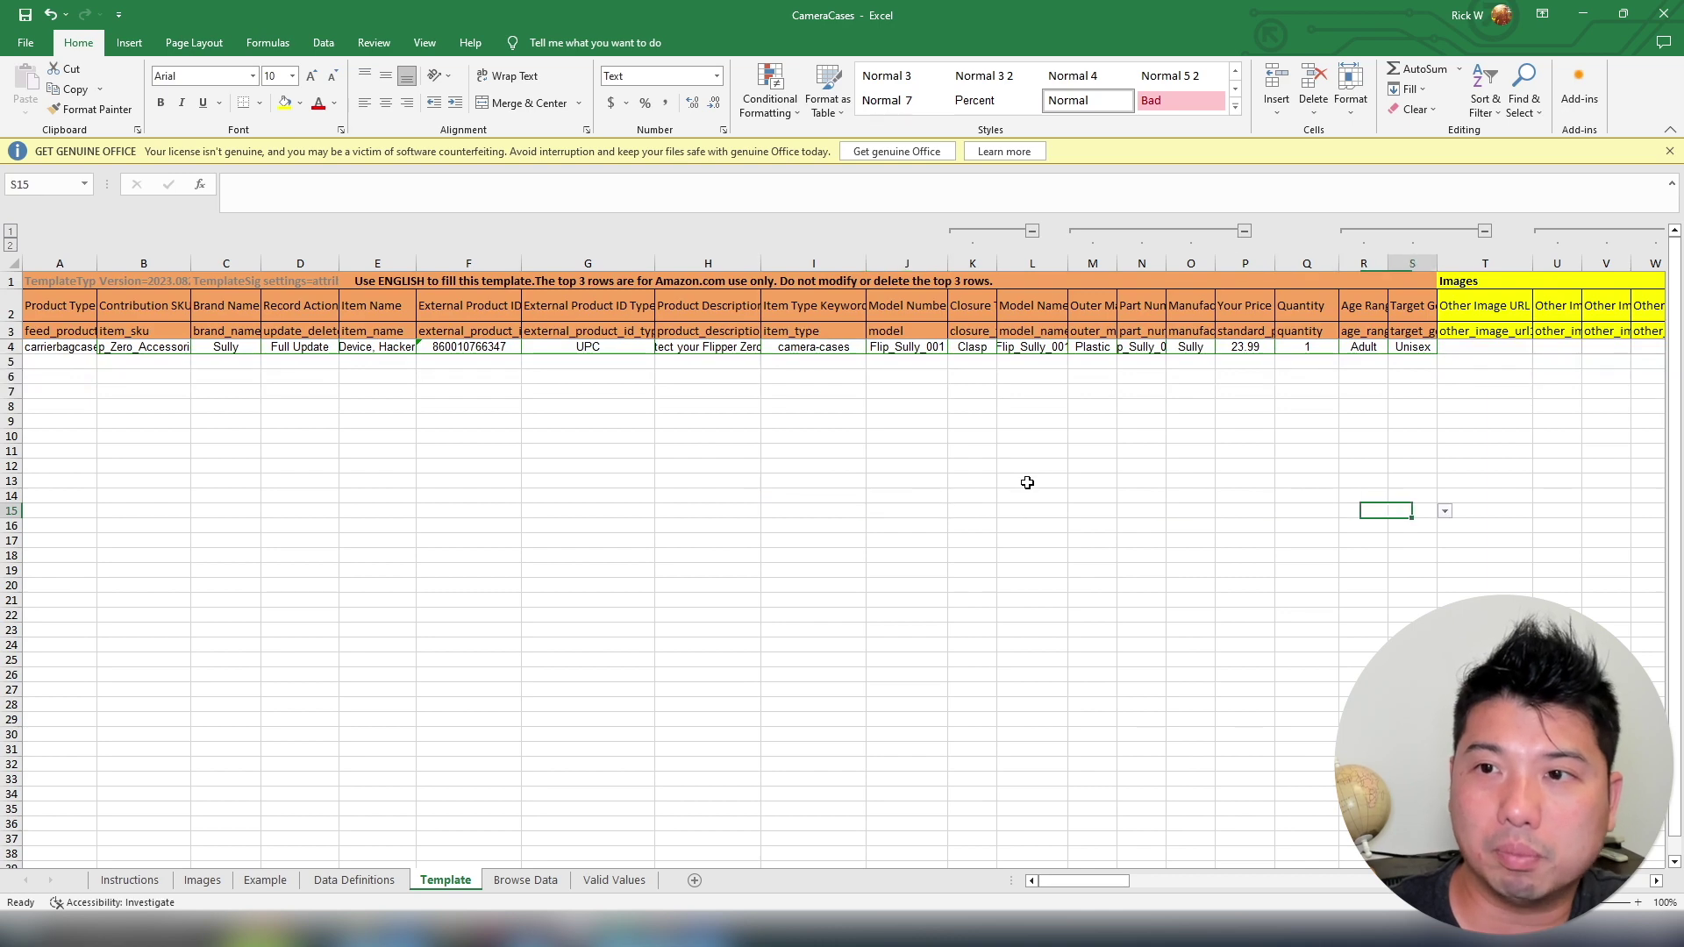
# Paste the Durable Protection and Compact and Portable bullets into AK4 and AL4
pyautogui.press('Right')
pyautogui.press('Right')
pyautogui.press('Right')
pyautogui.press('Right')
pyautogui.press('Right')
pyautogui.press('Right')
pyautogui.press('Right')
pyautogui.press('Right')
pyautogui.press('Right')
pyautogui.press('Right')
pyautogui.press('Right')
pyautogui.press('Right')
pyautogui.press('Right')
pyautogui.press('Right')
pyautogui.press('Right')
pyautogui.press('Right')
pyautogui.press('Right')
pyautogui.press('Right')
pyautogui.press('Right')
pyautogui.press('Right')
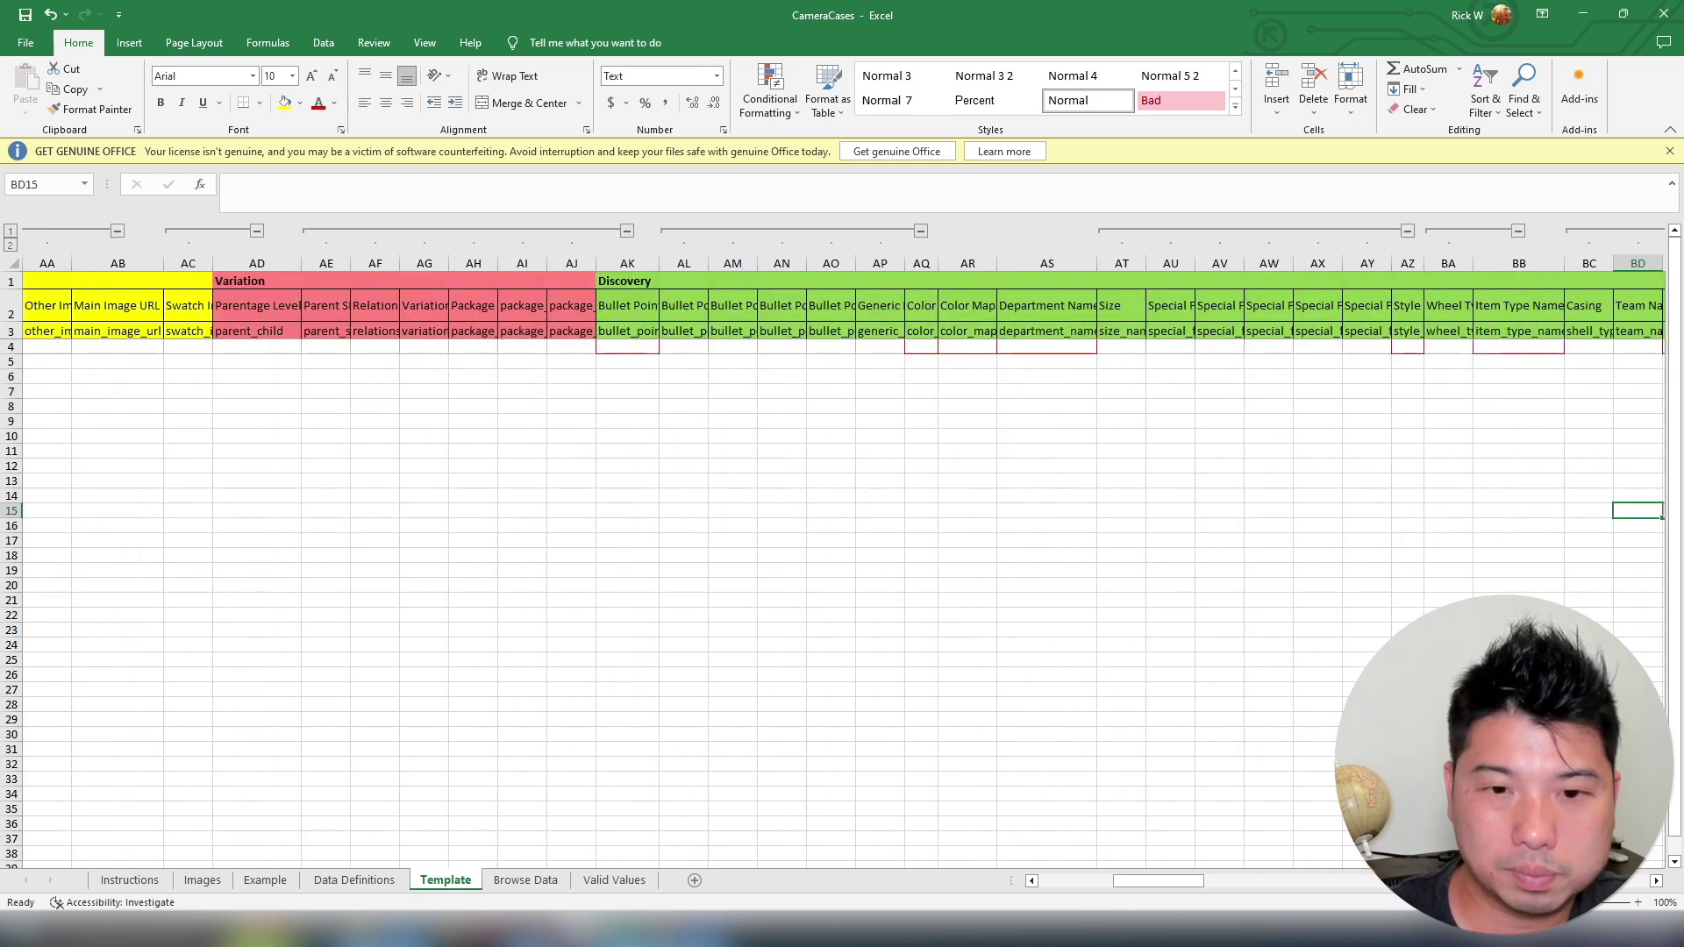
pyautogui.click(627, 346)
pyautogui.press('super+v')
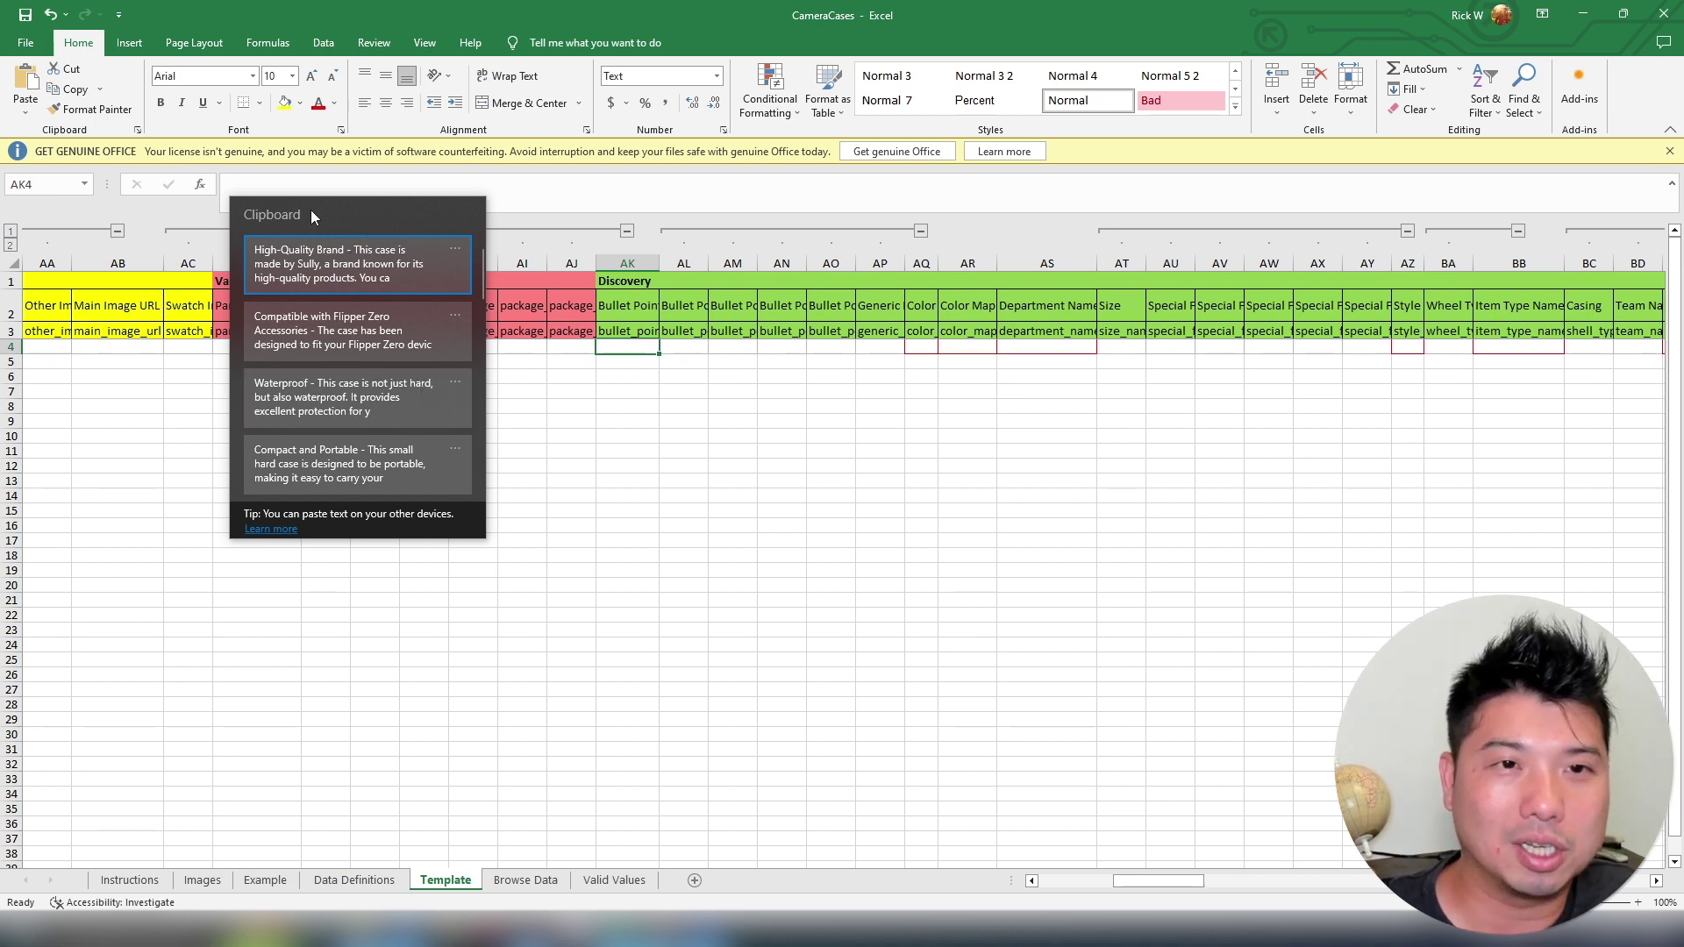
pyautogui.scroll(-2, 356, 376)
pyautogui.scroll(1, 358, 413)
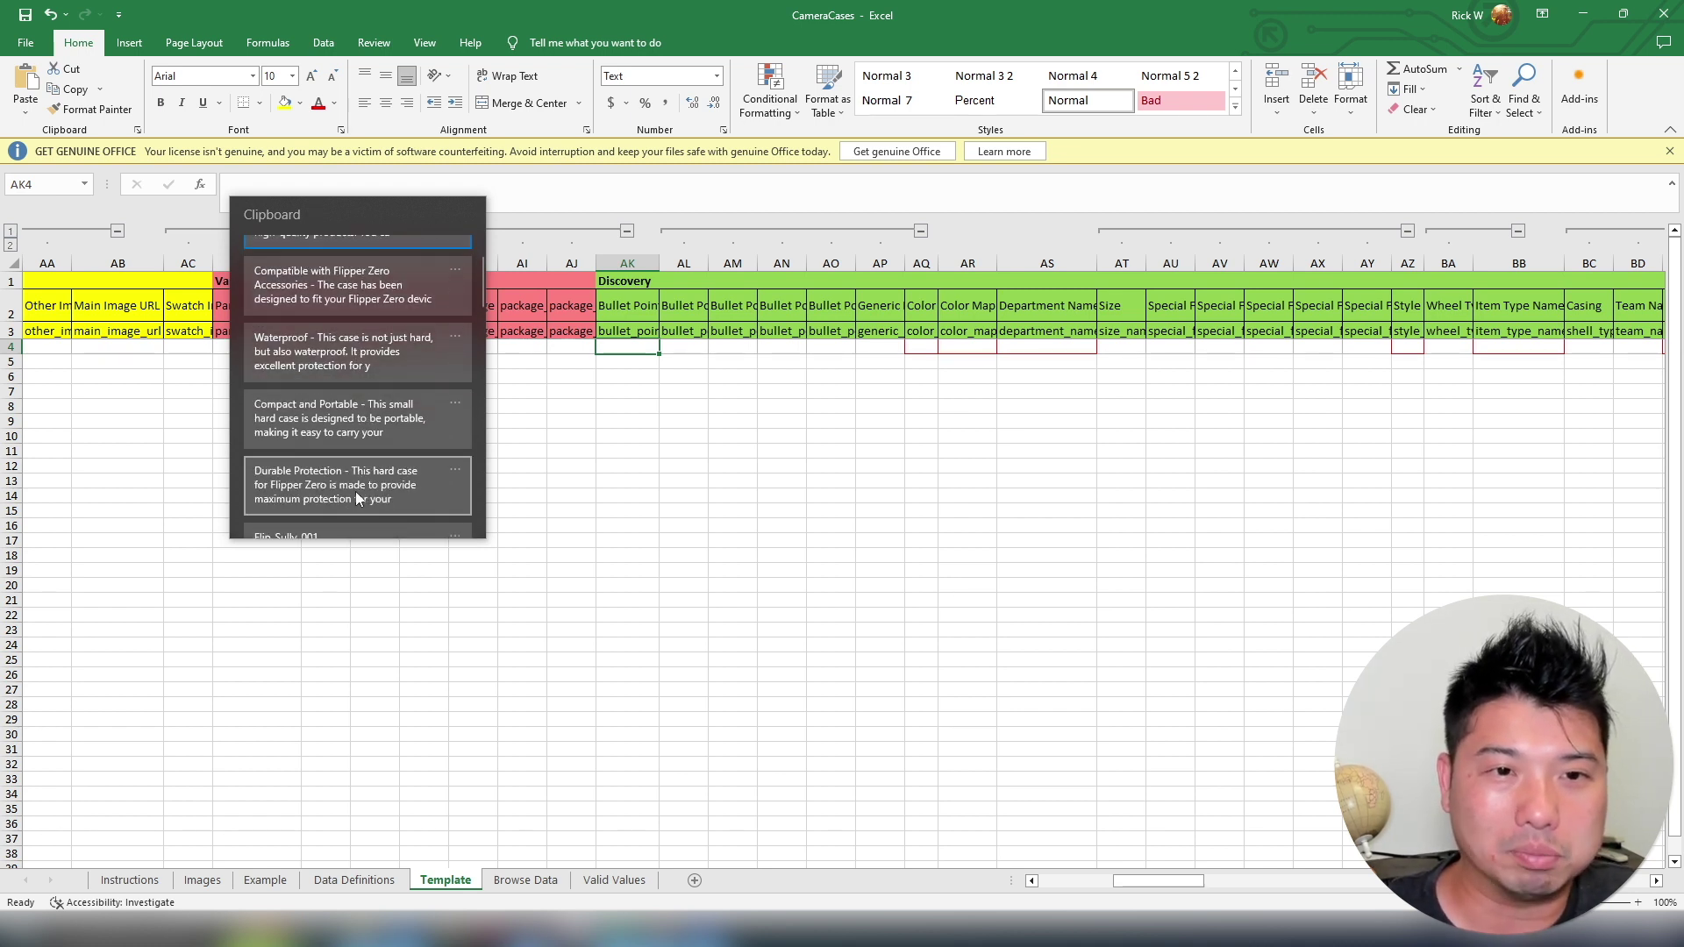
pyautogui.press('Escape')
pyautogui.press('super+v')
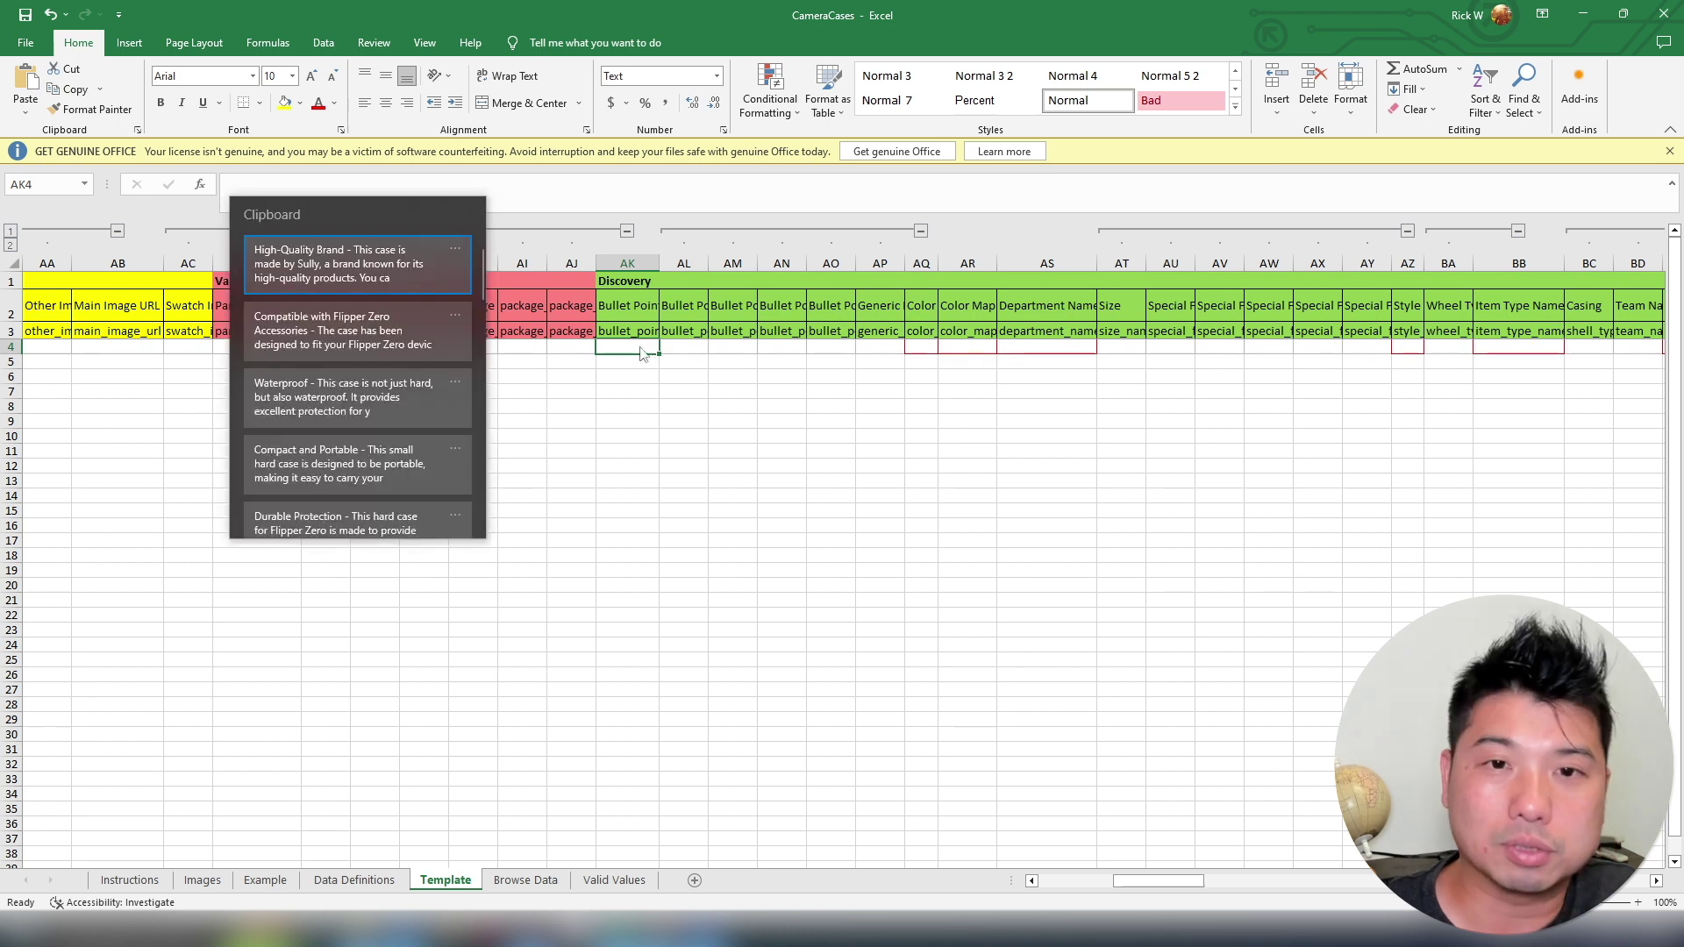
pyautogui.scroll(-1, 344, 474)
pyautogui.click(343, 473)
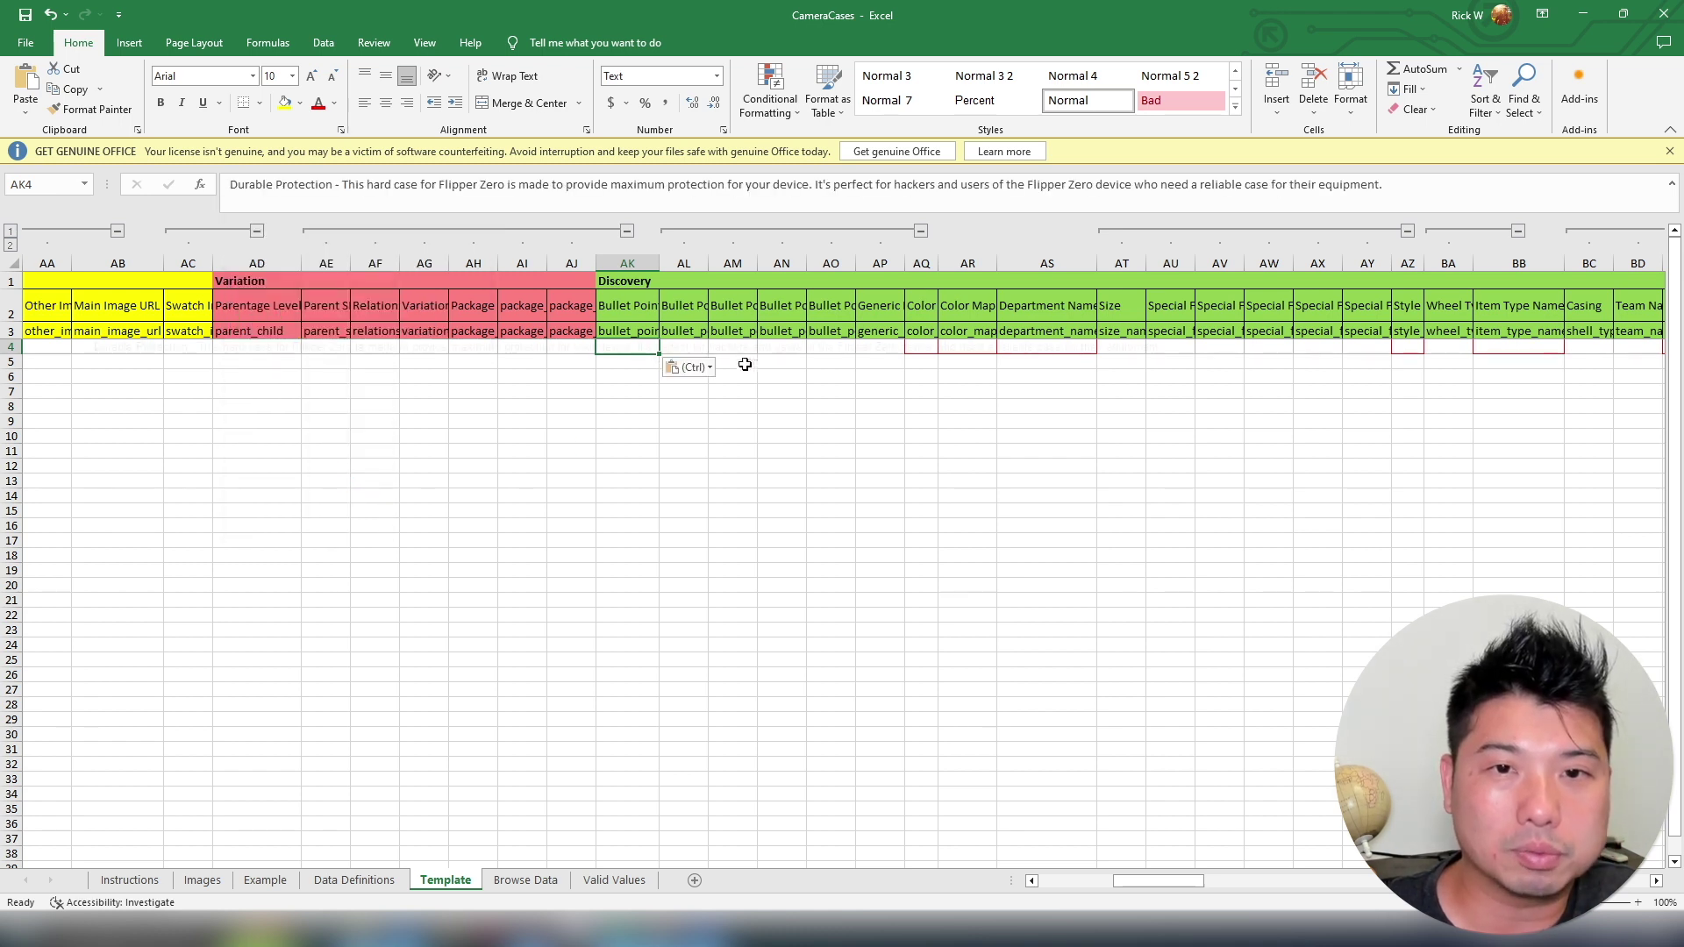
pyautogui.click(684, 347)
pyautogui.press('super+v')
pyautogui.scroll(-1, 407, 412)
pyautogui.click(387, 426)
# Paste the Waterproof, Compatible with Flipper Zero and High-Quality Brand bullets into AM4–AO4
pyautogui.click(718, 344)
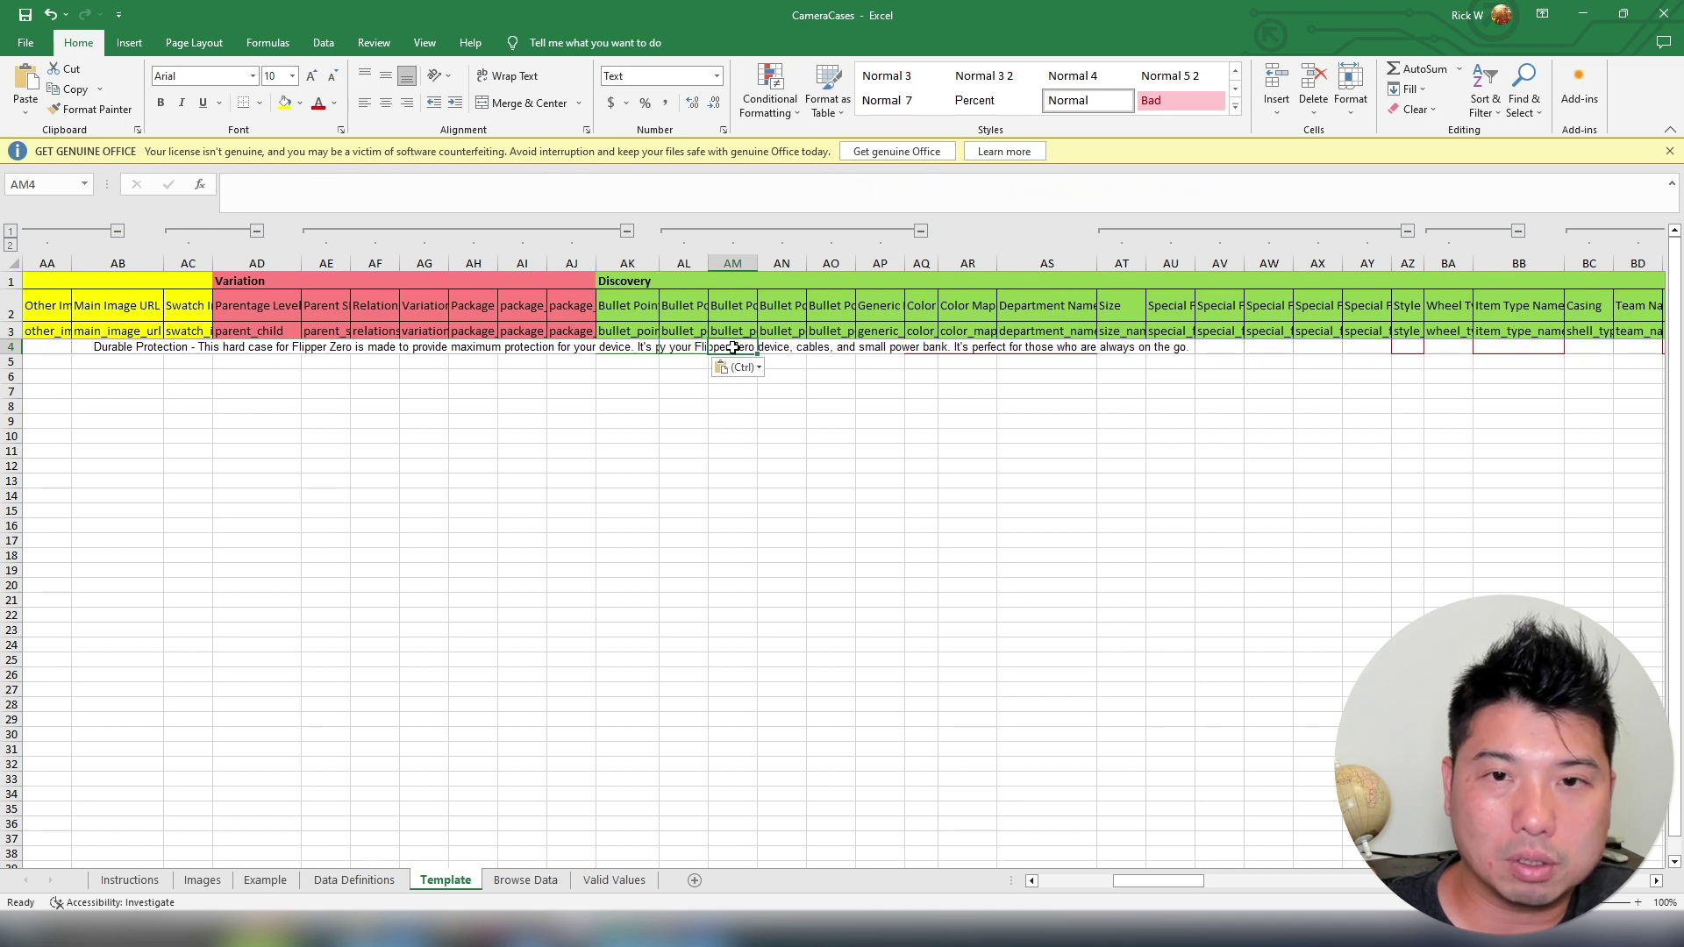
pyautogui.press('super+v')
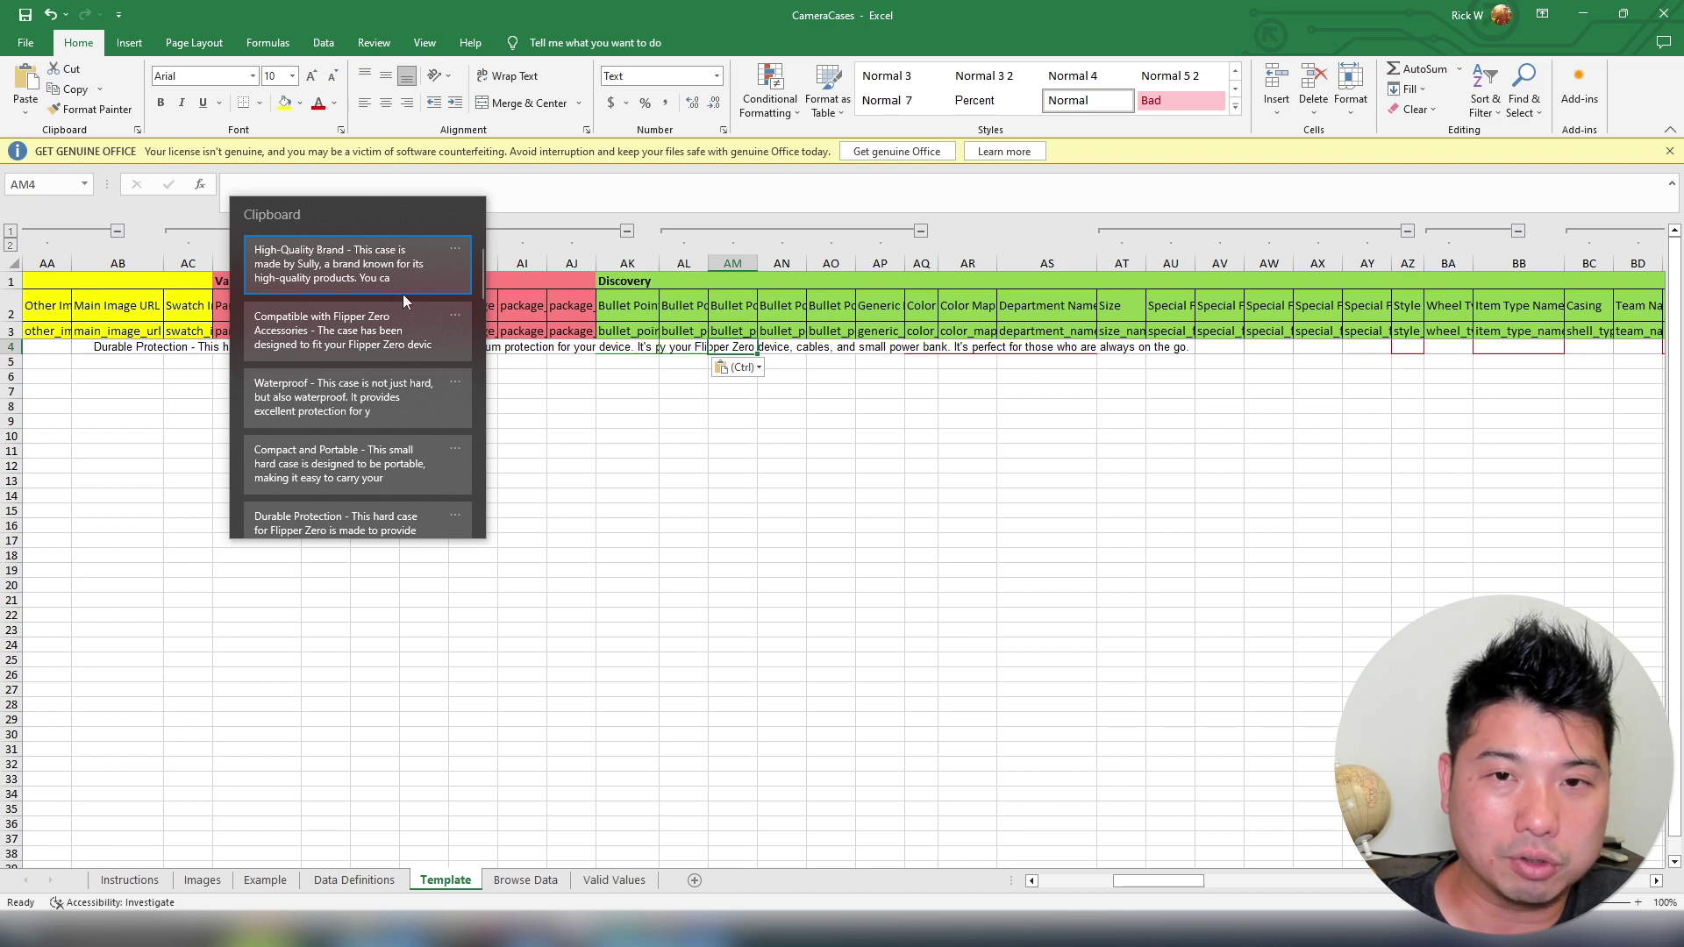
pyautogui.click(379, 398)
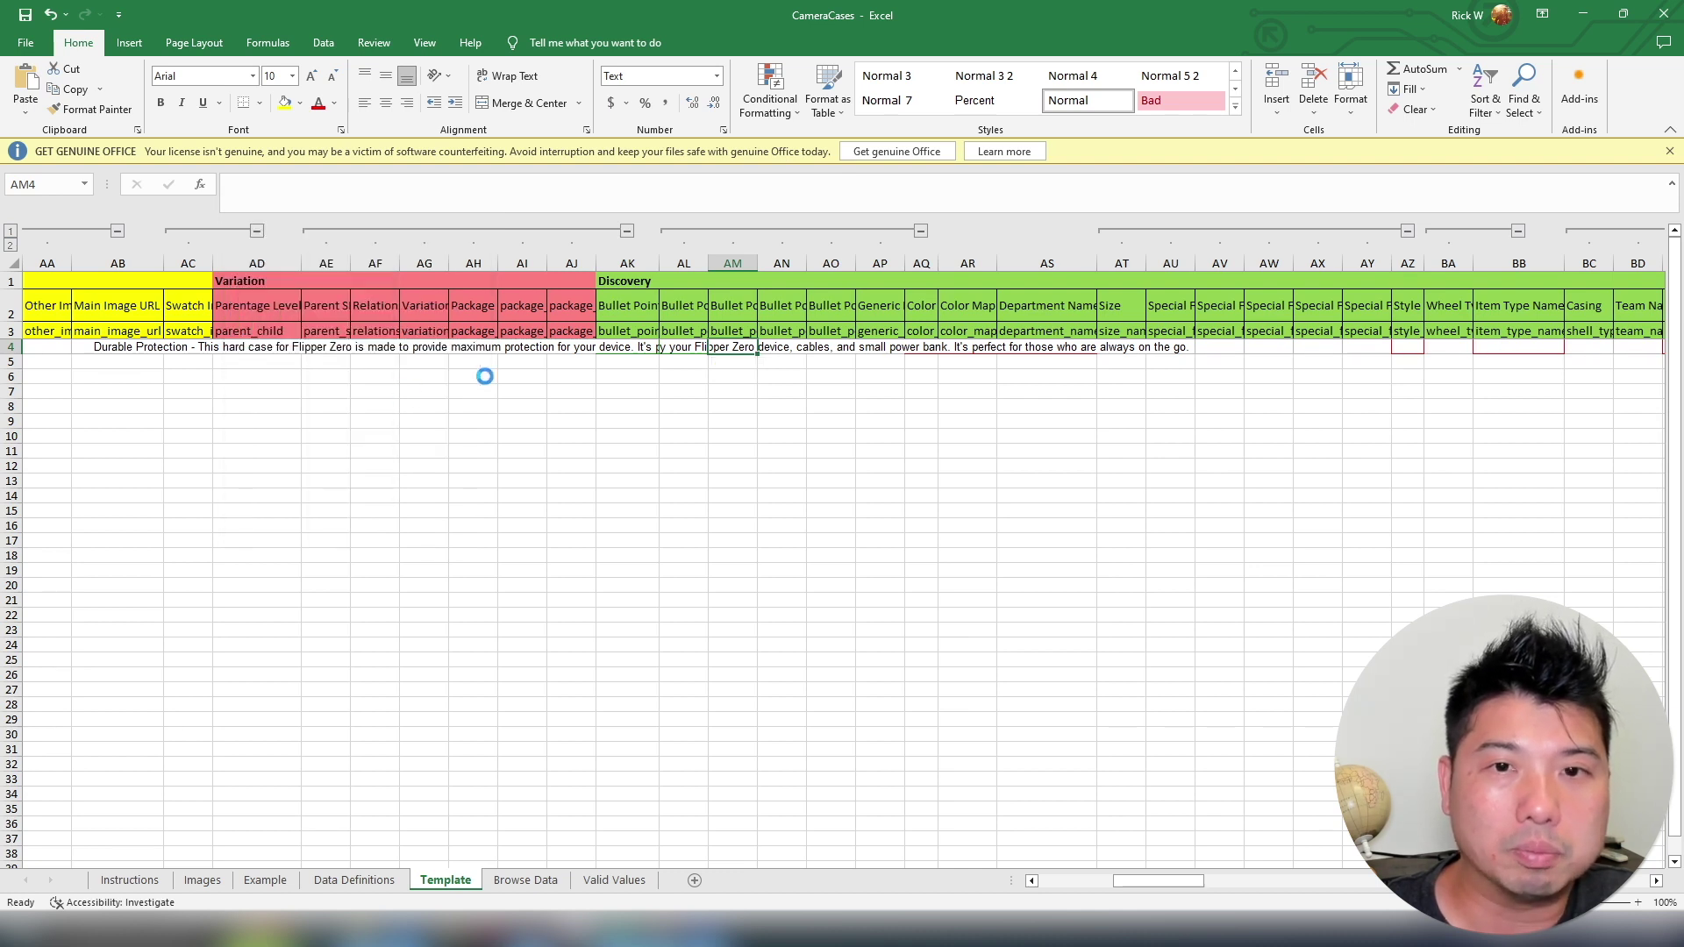
pyautogui.press('Right')
pyautogui.press('super+v')
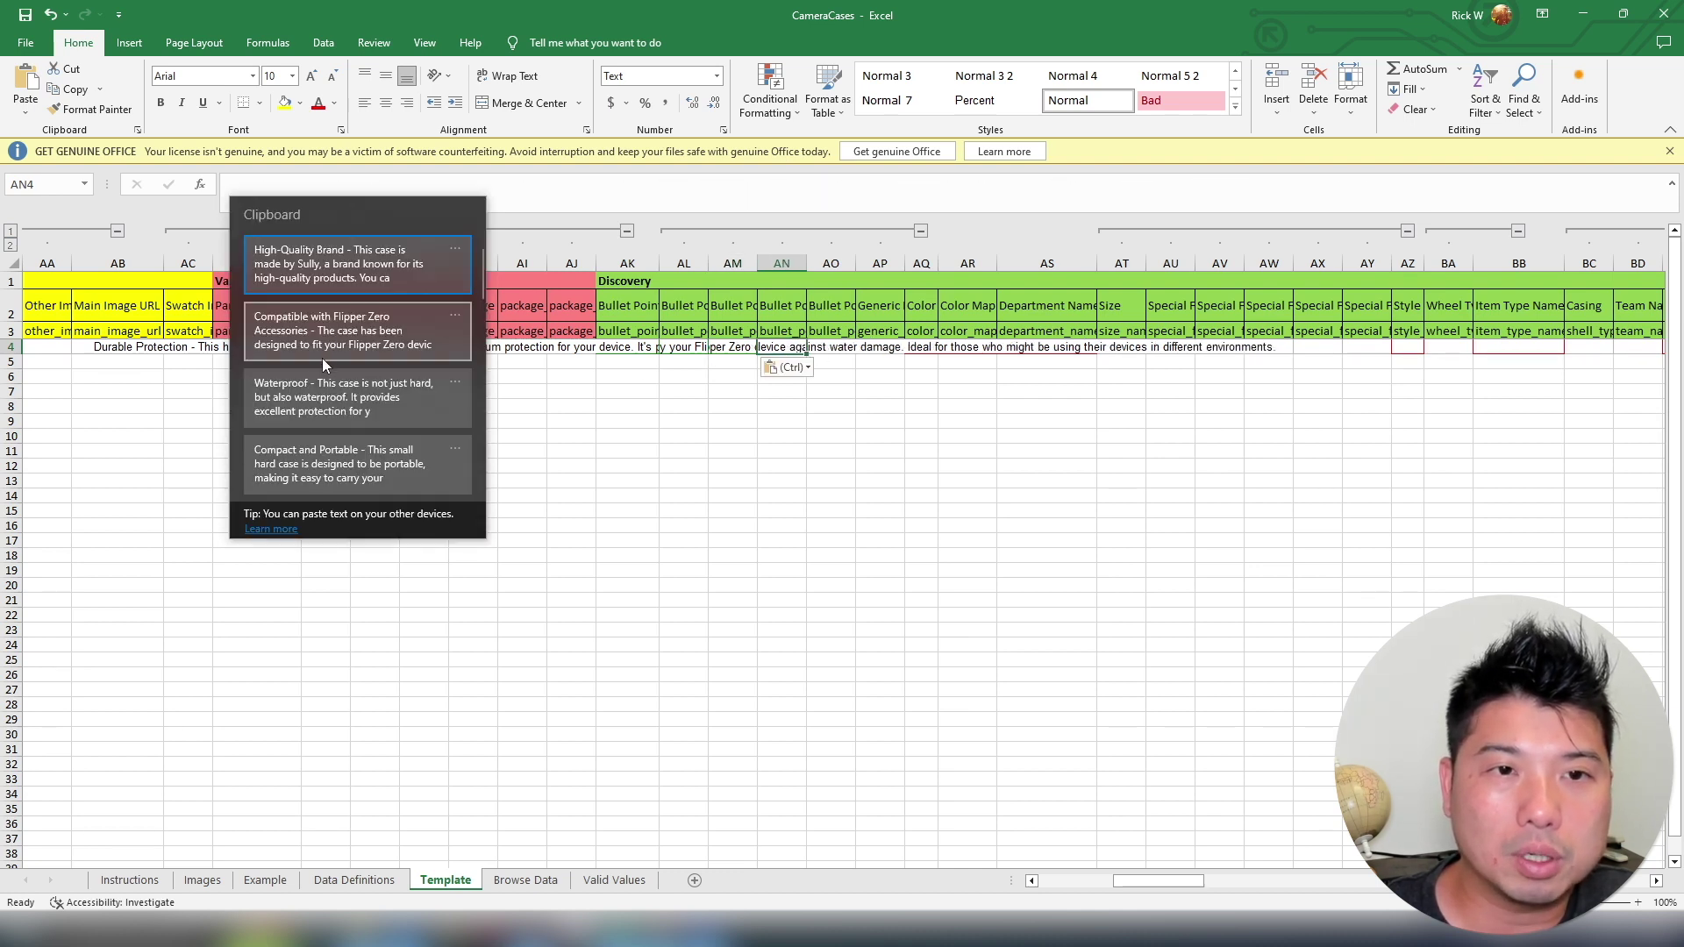
pyautogui.click(321, 355)
pyautogui.press('Right')
pyautogui.press('super+v')
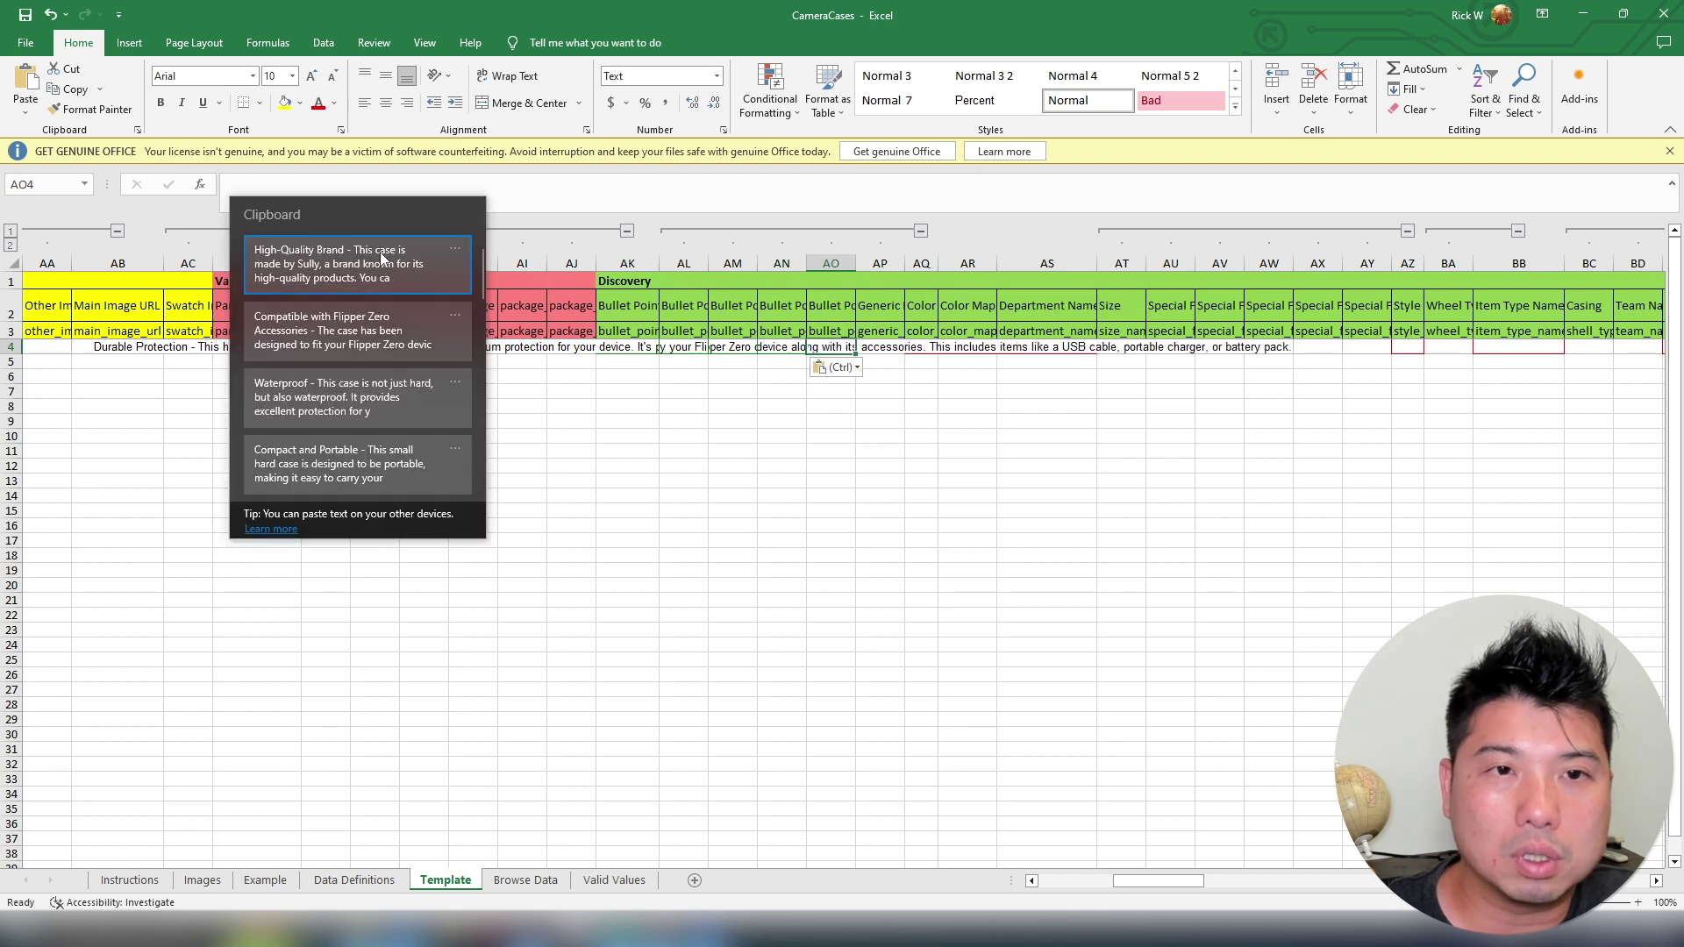
pyautogui.click(376, 272)
pyautogui.press('Right')
pyautogui.press('Right')
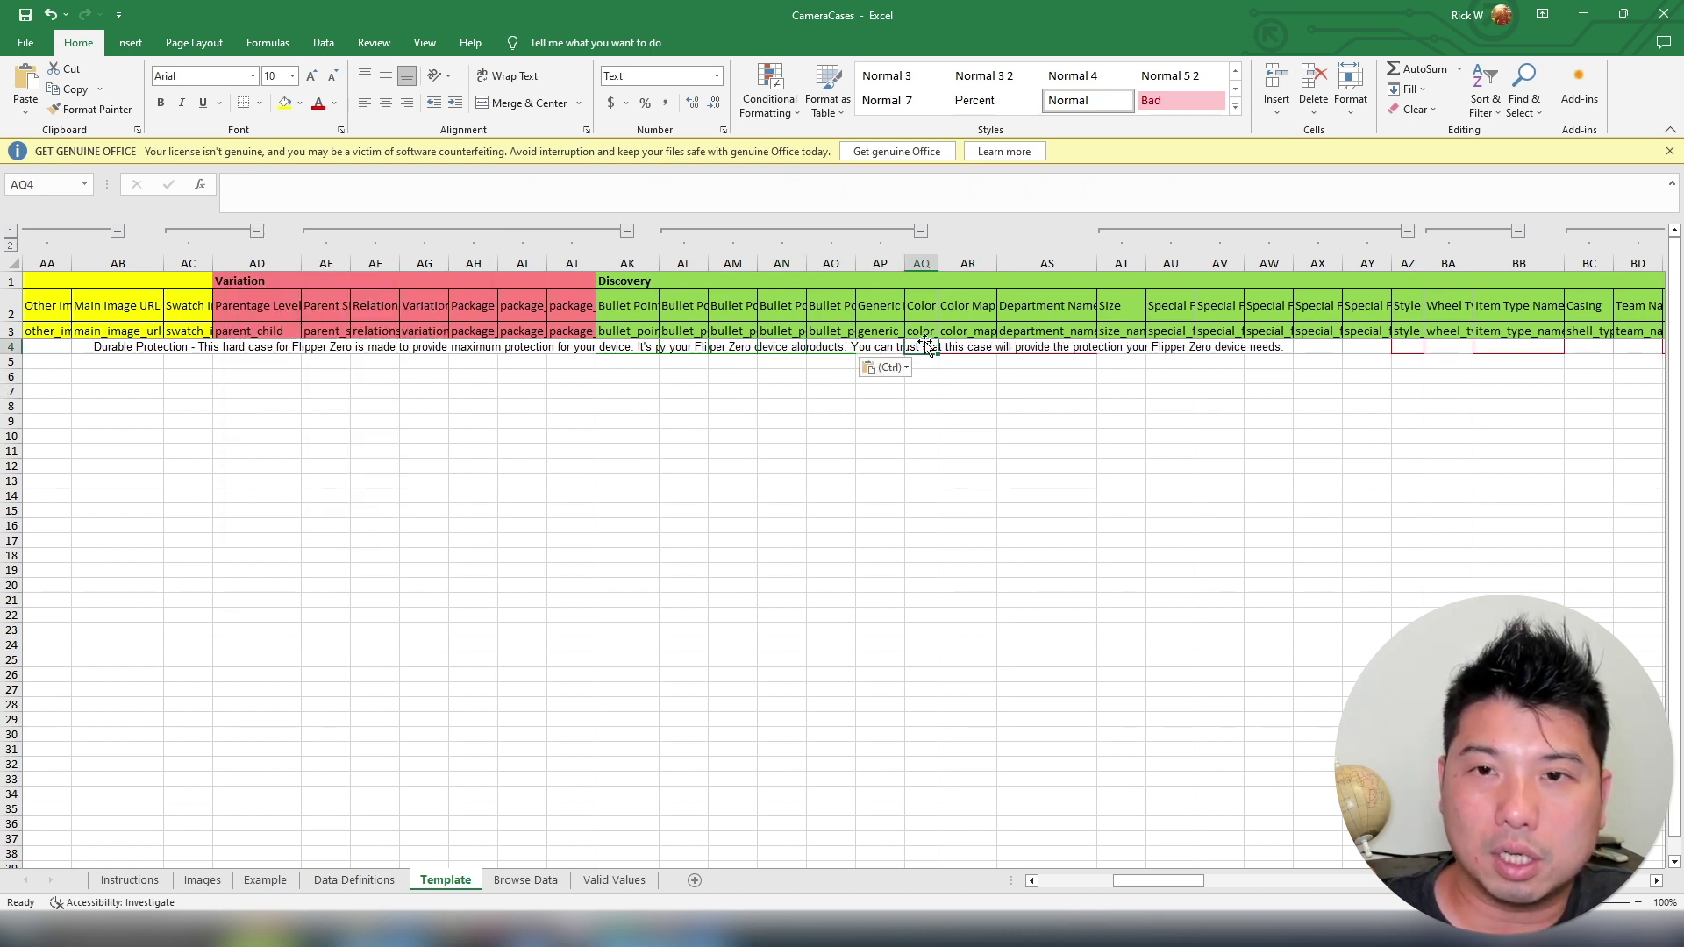
# Check the Color field name, review the processing summary errors, and return to the CameraCases template
pyautogui.click(927, 331)
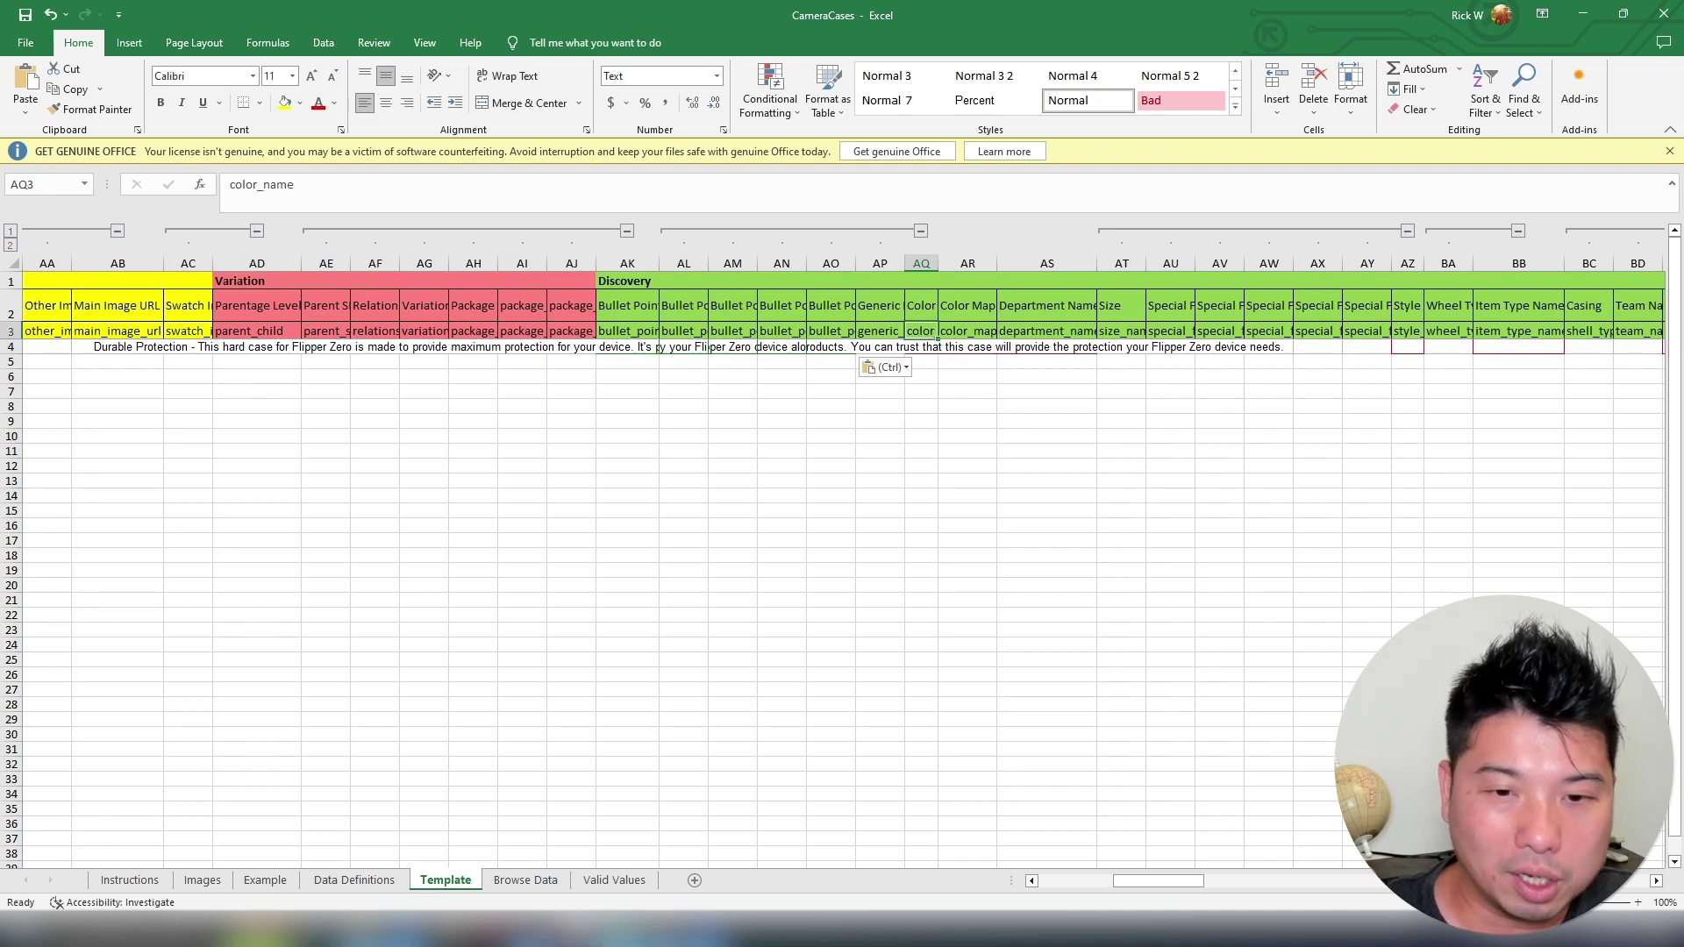
pyautogui.moveTo(618, 932)
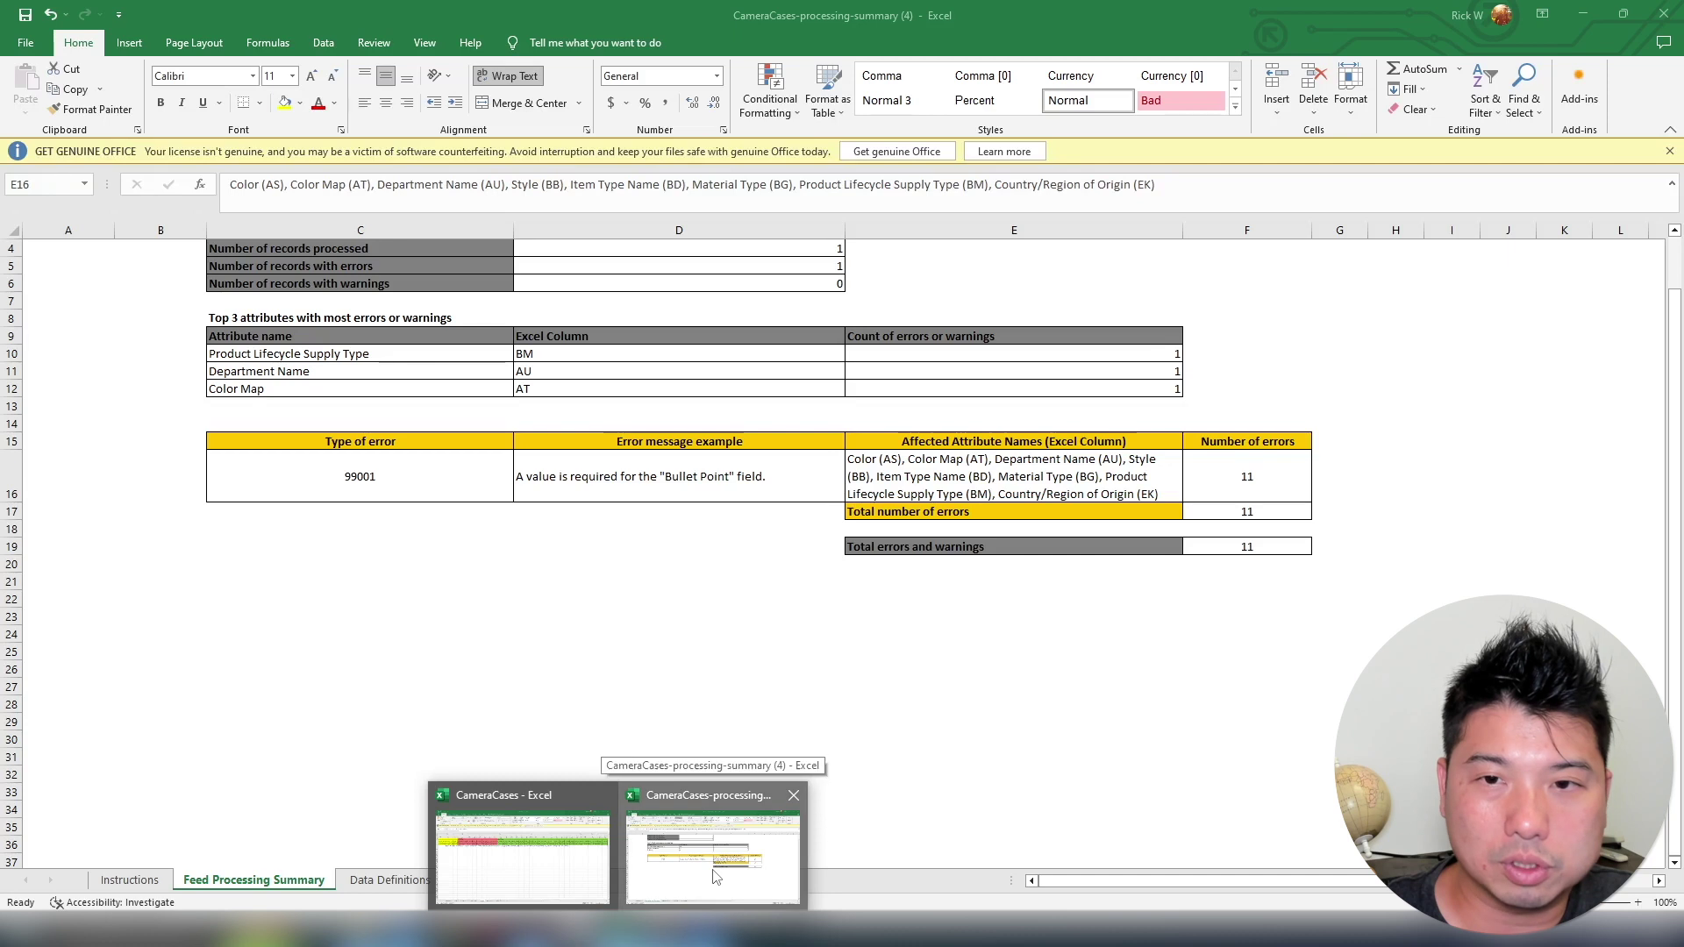
pyautogui.click(715, 878)
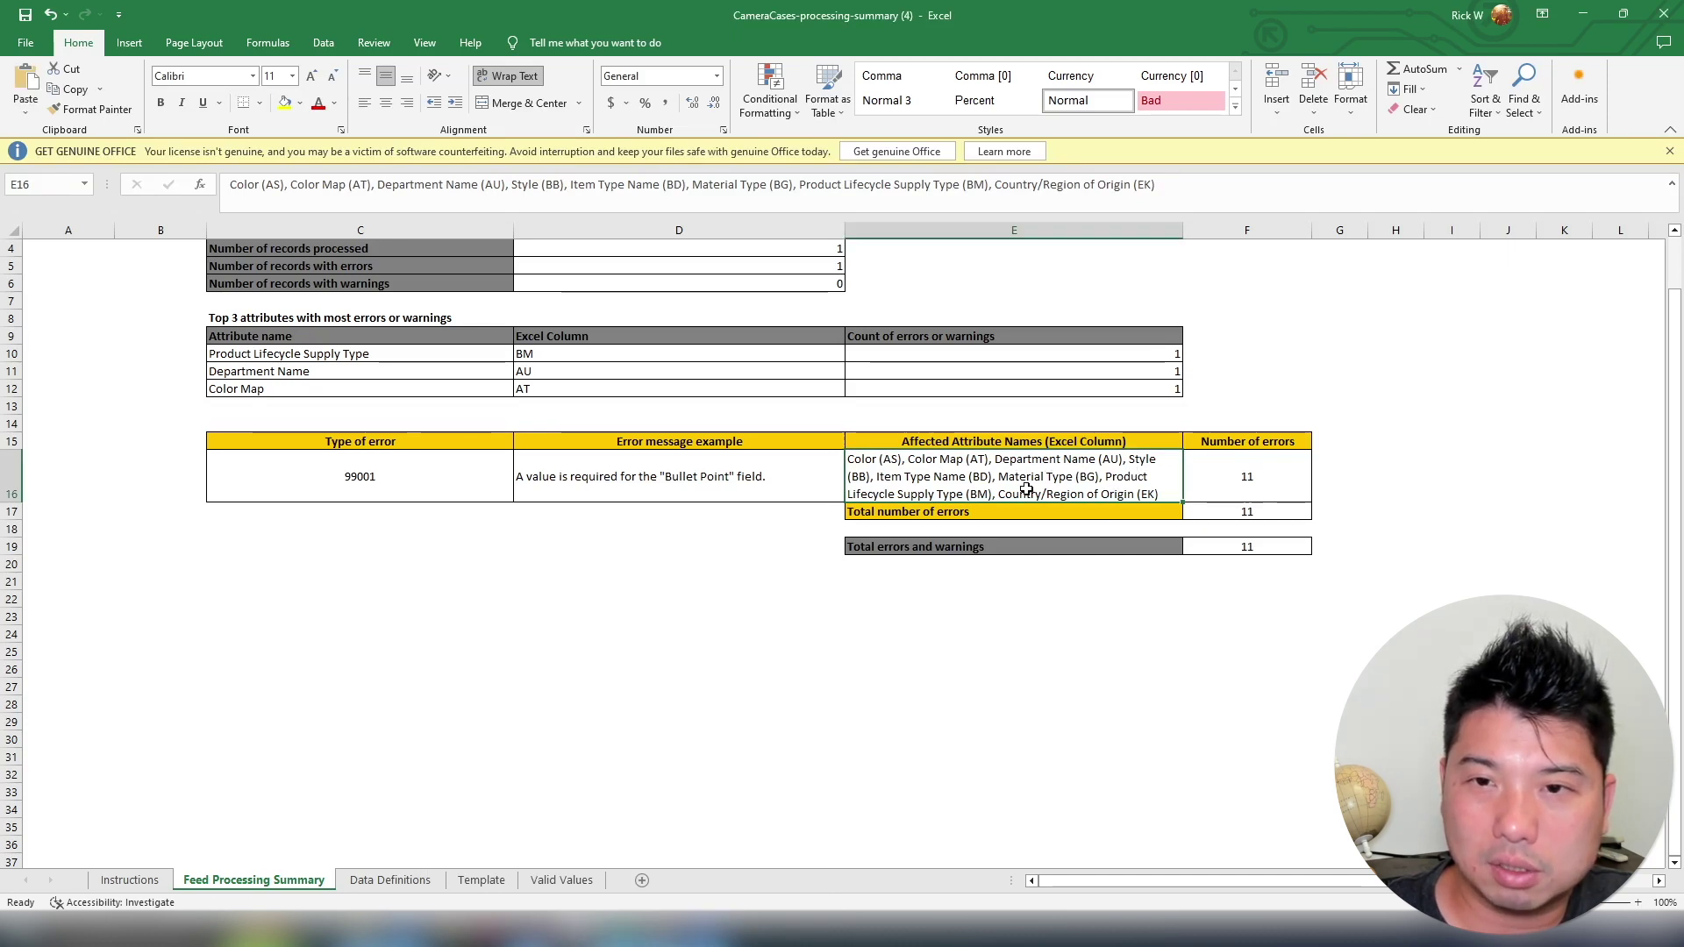
pyautogui.moveTo(614, 934)
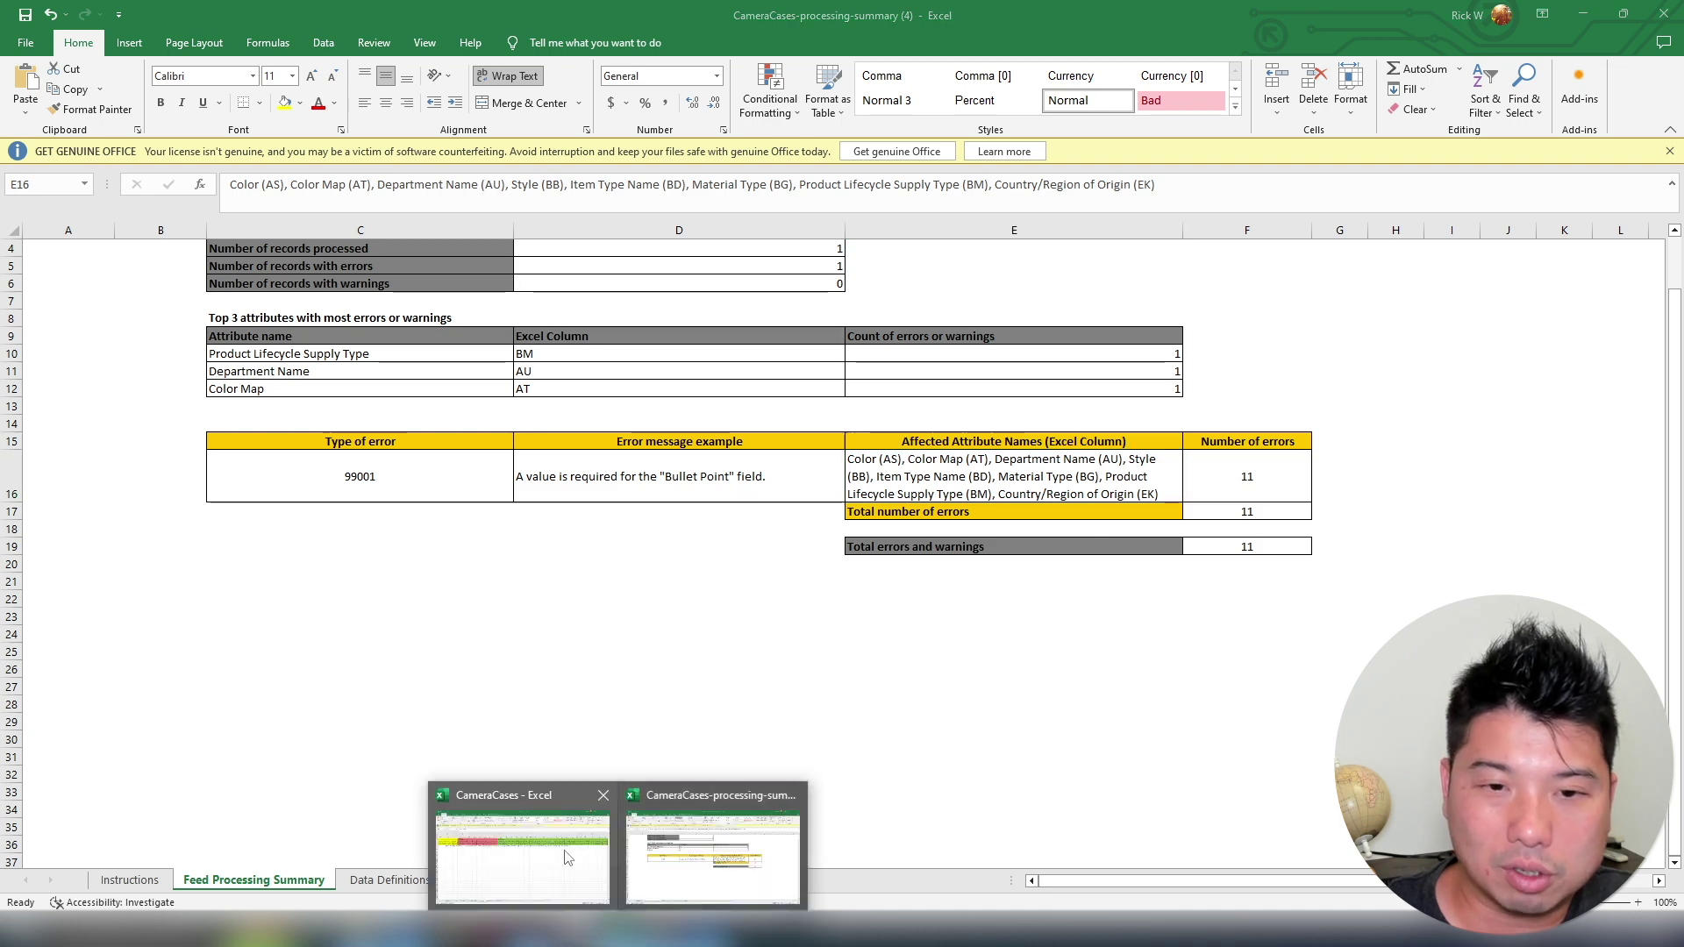
pyautogui.click(563, 856)
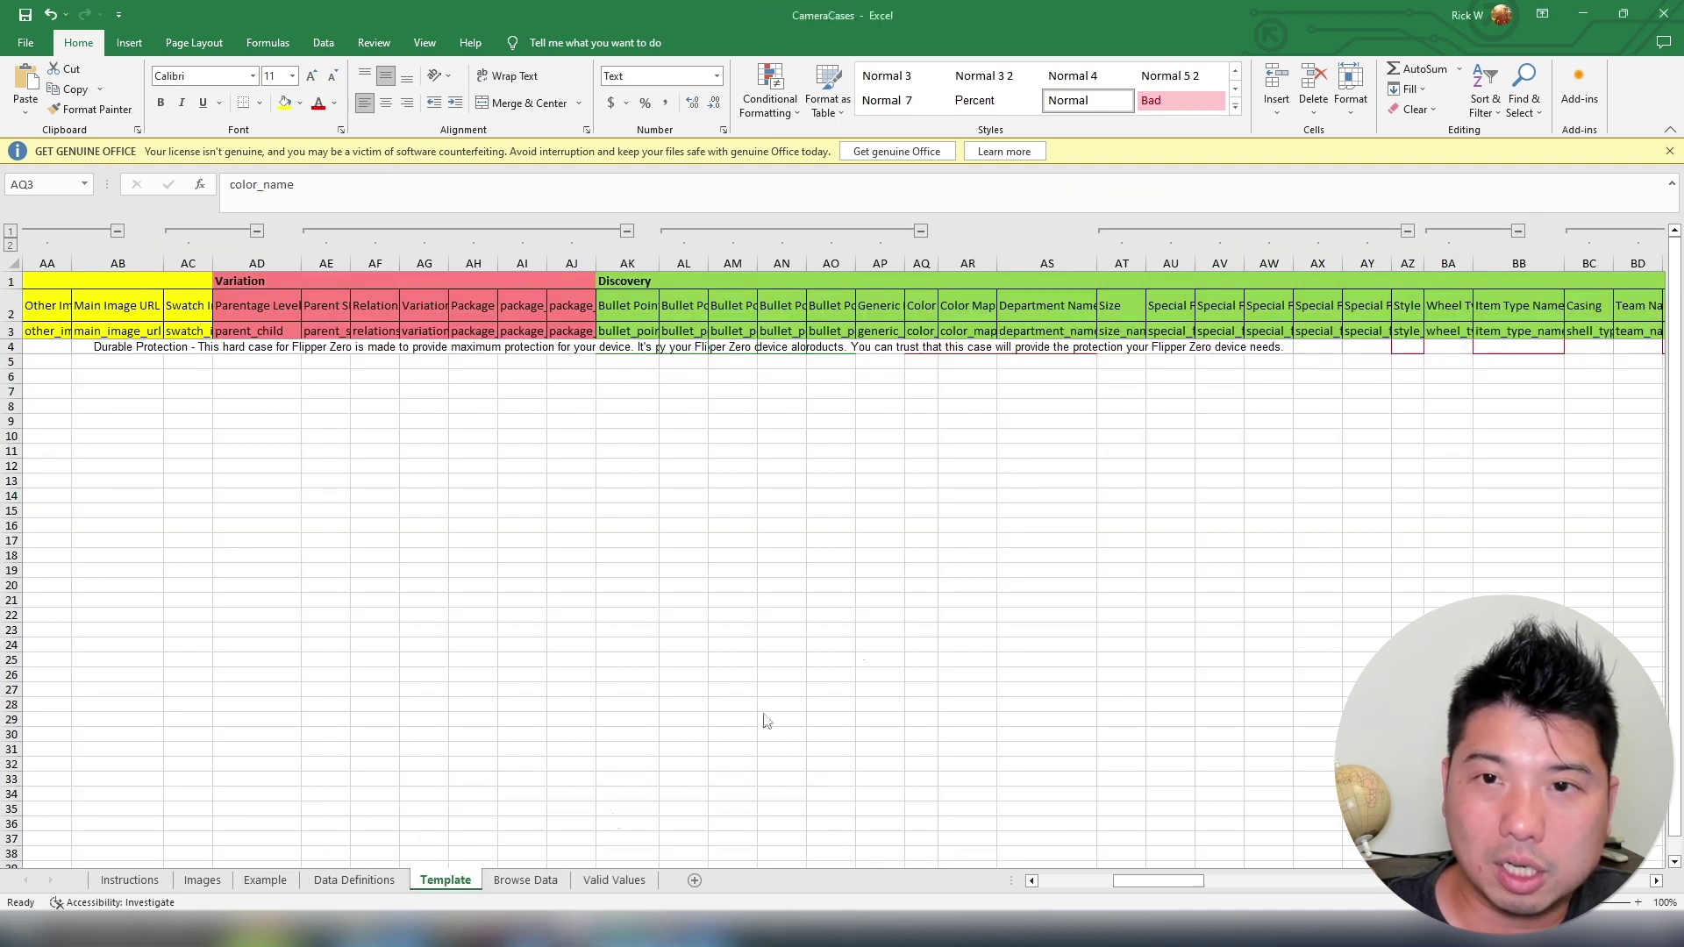
# Set both Color Map (AR4, from the dropdown) and Color (AQ4) to Black
pyautogui.click(921, 348)
pyautogui.click(959, 347)
pyautogui.click(1004, 347)
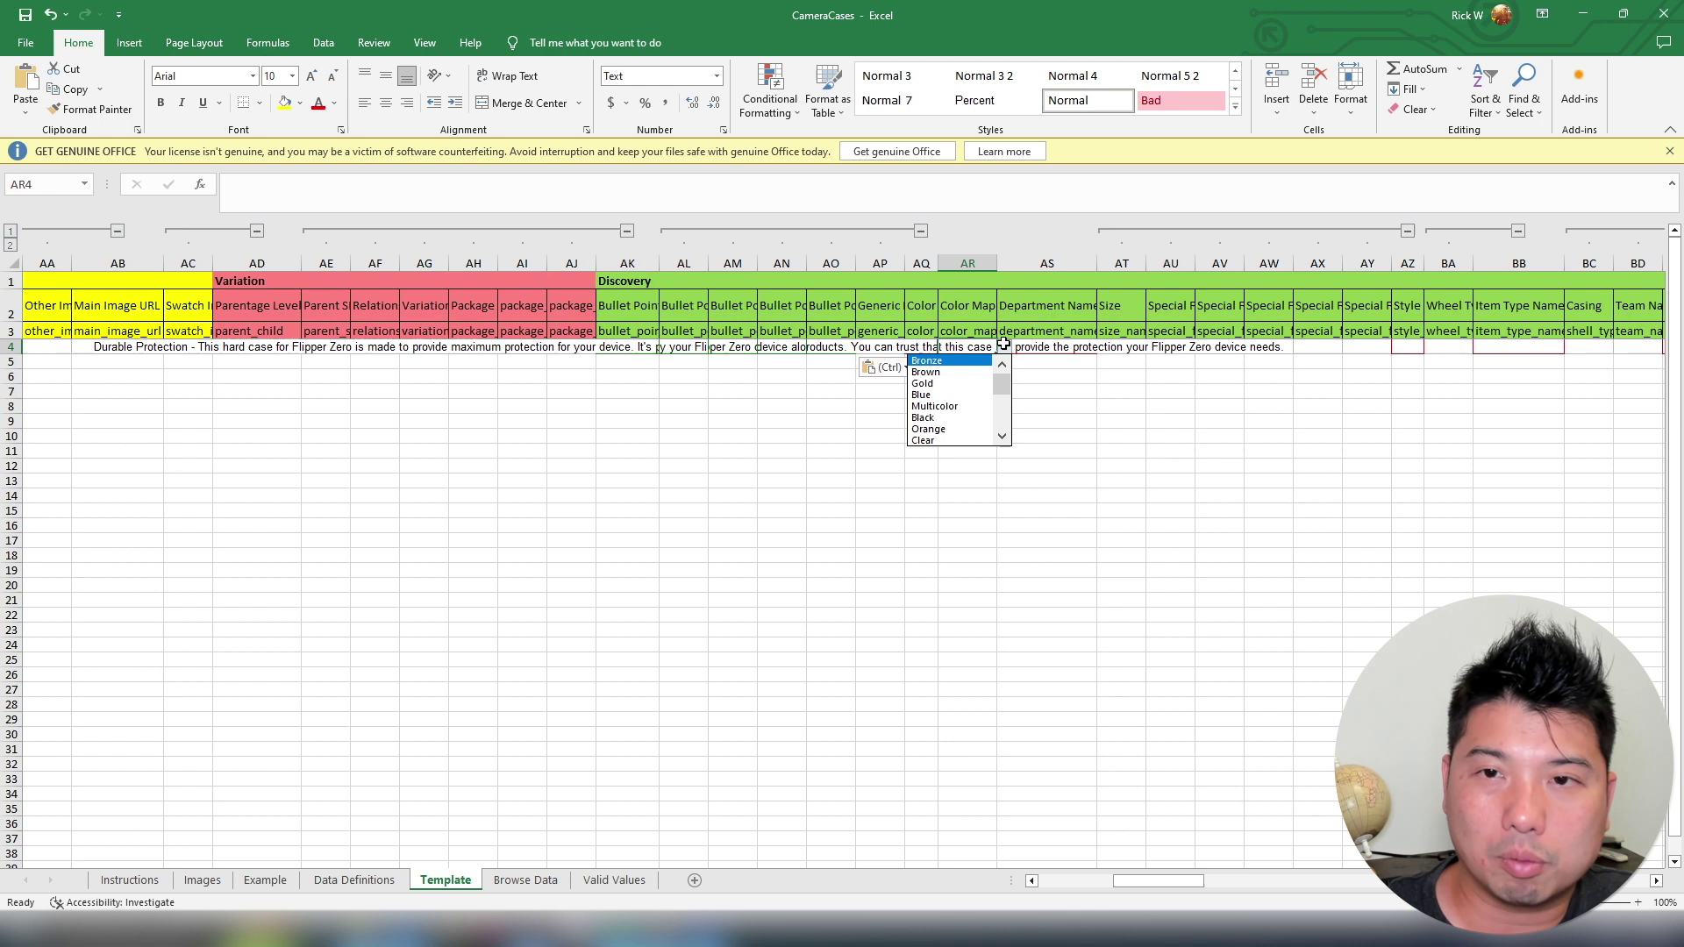
pyautogui.click(930, 418)
pyautogui.click(932, 347)
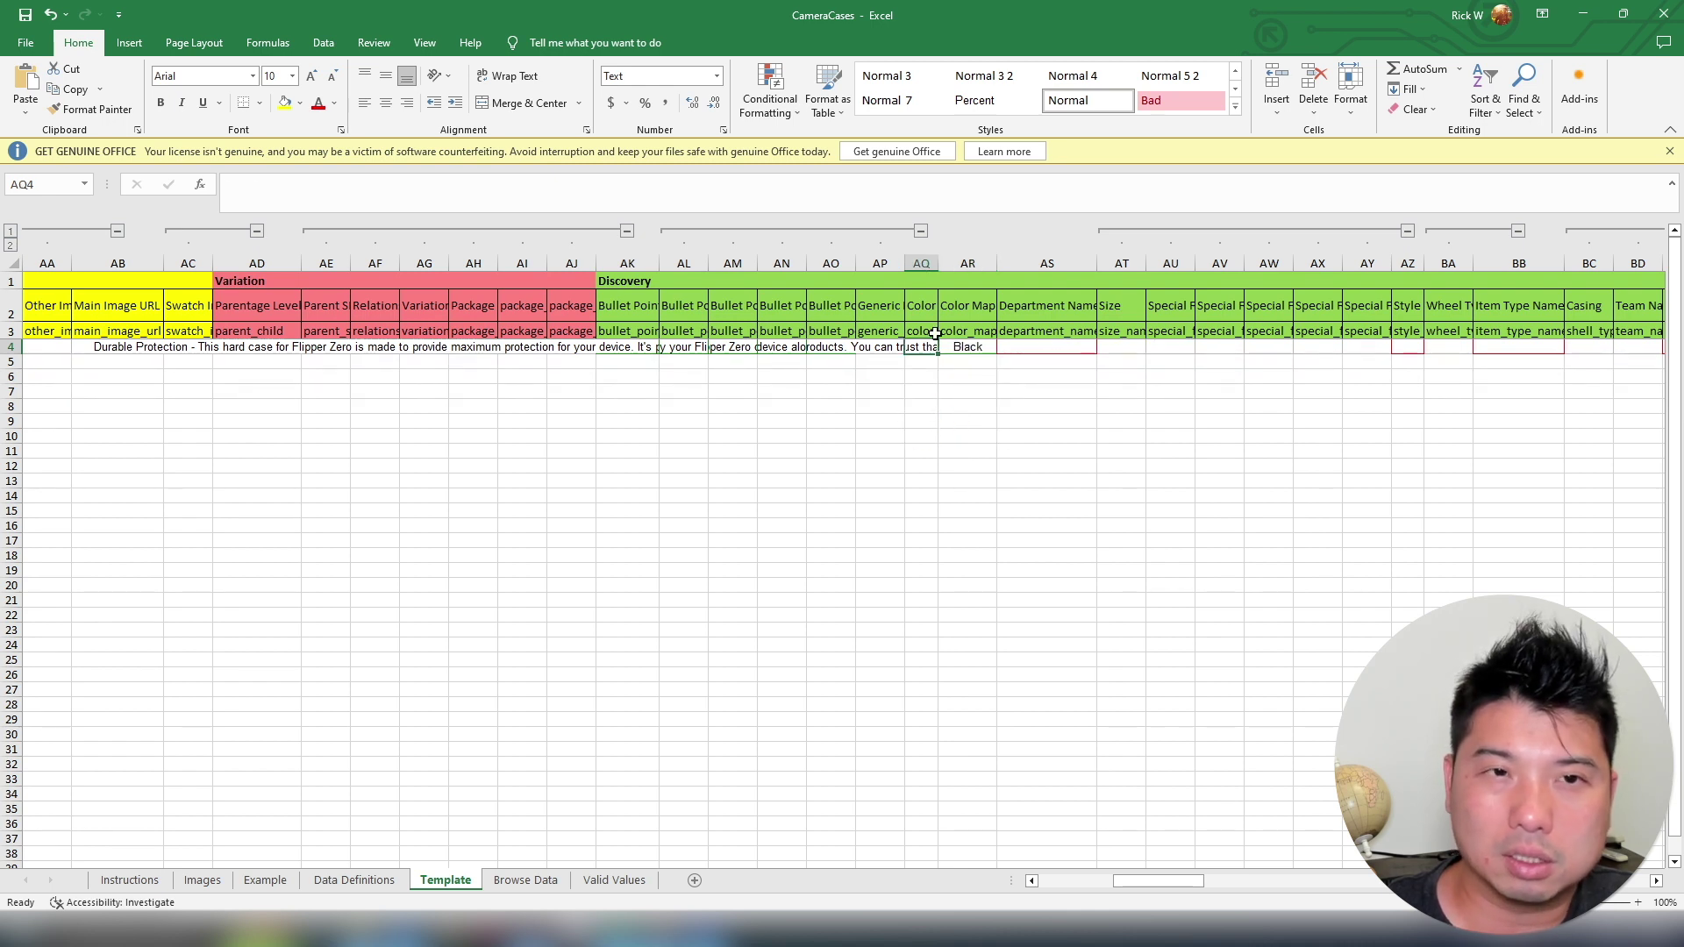
pyautogui.write('Black')
pyautogui.press('Return')
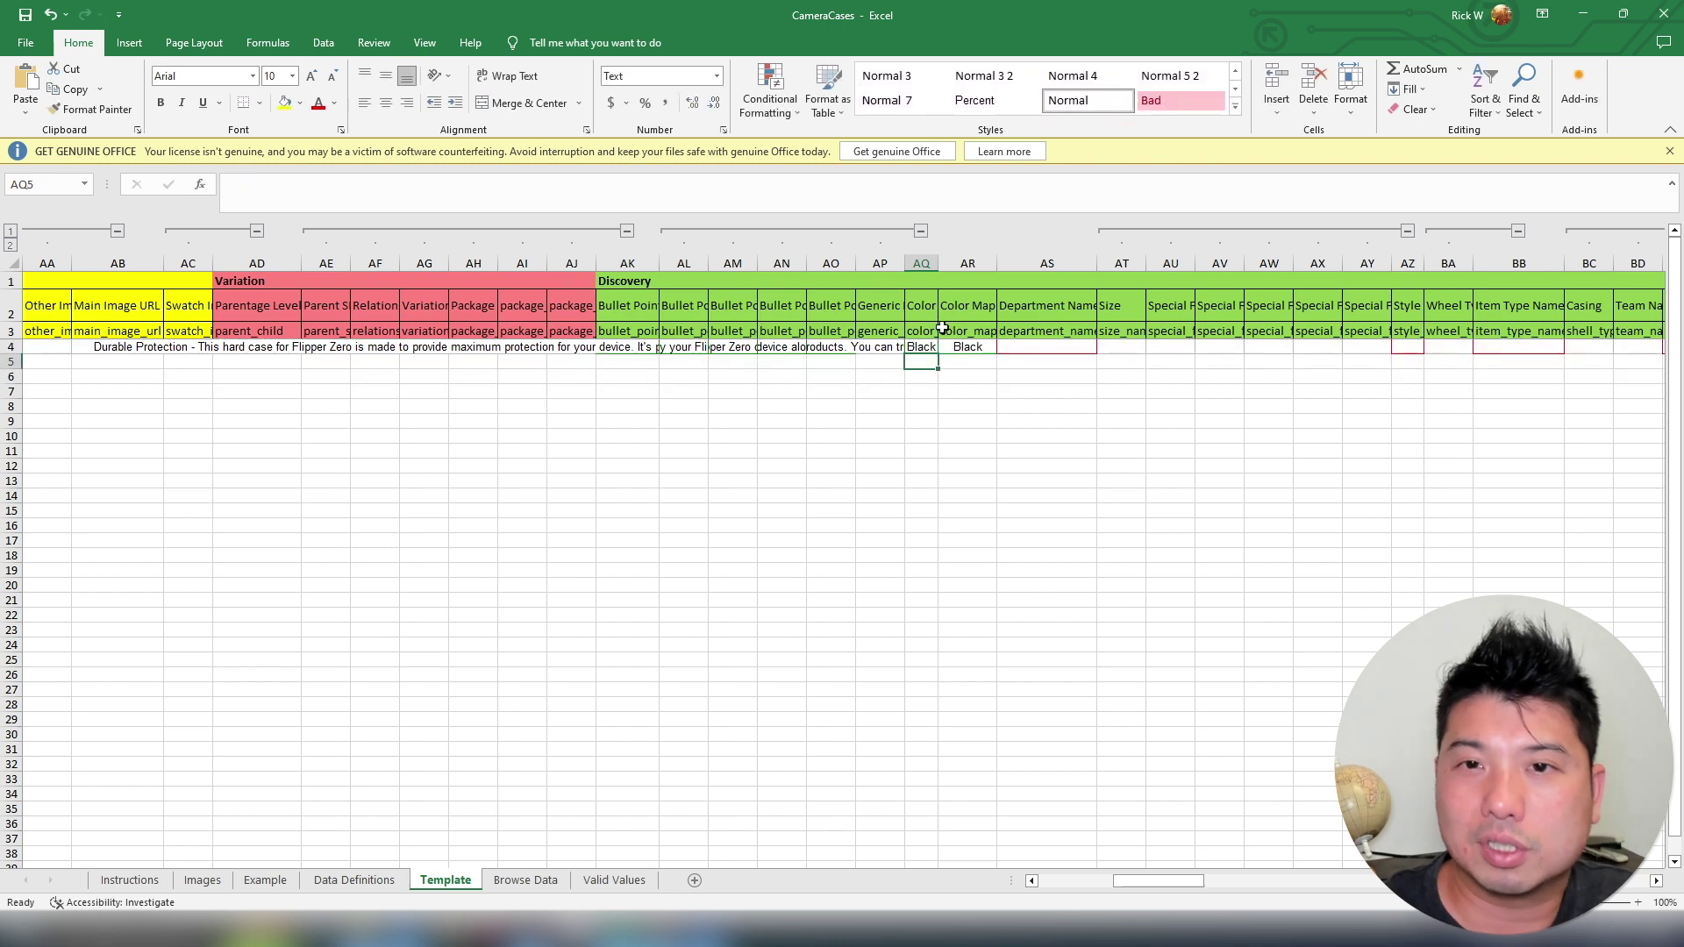
# Paste the ZonGuru search terms into the generic keywords cell AP4
pyautogui.click(886, 348)
pyautogui.click(880, 331)
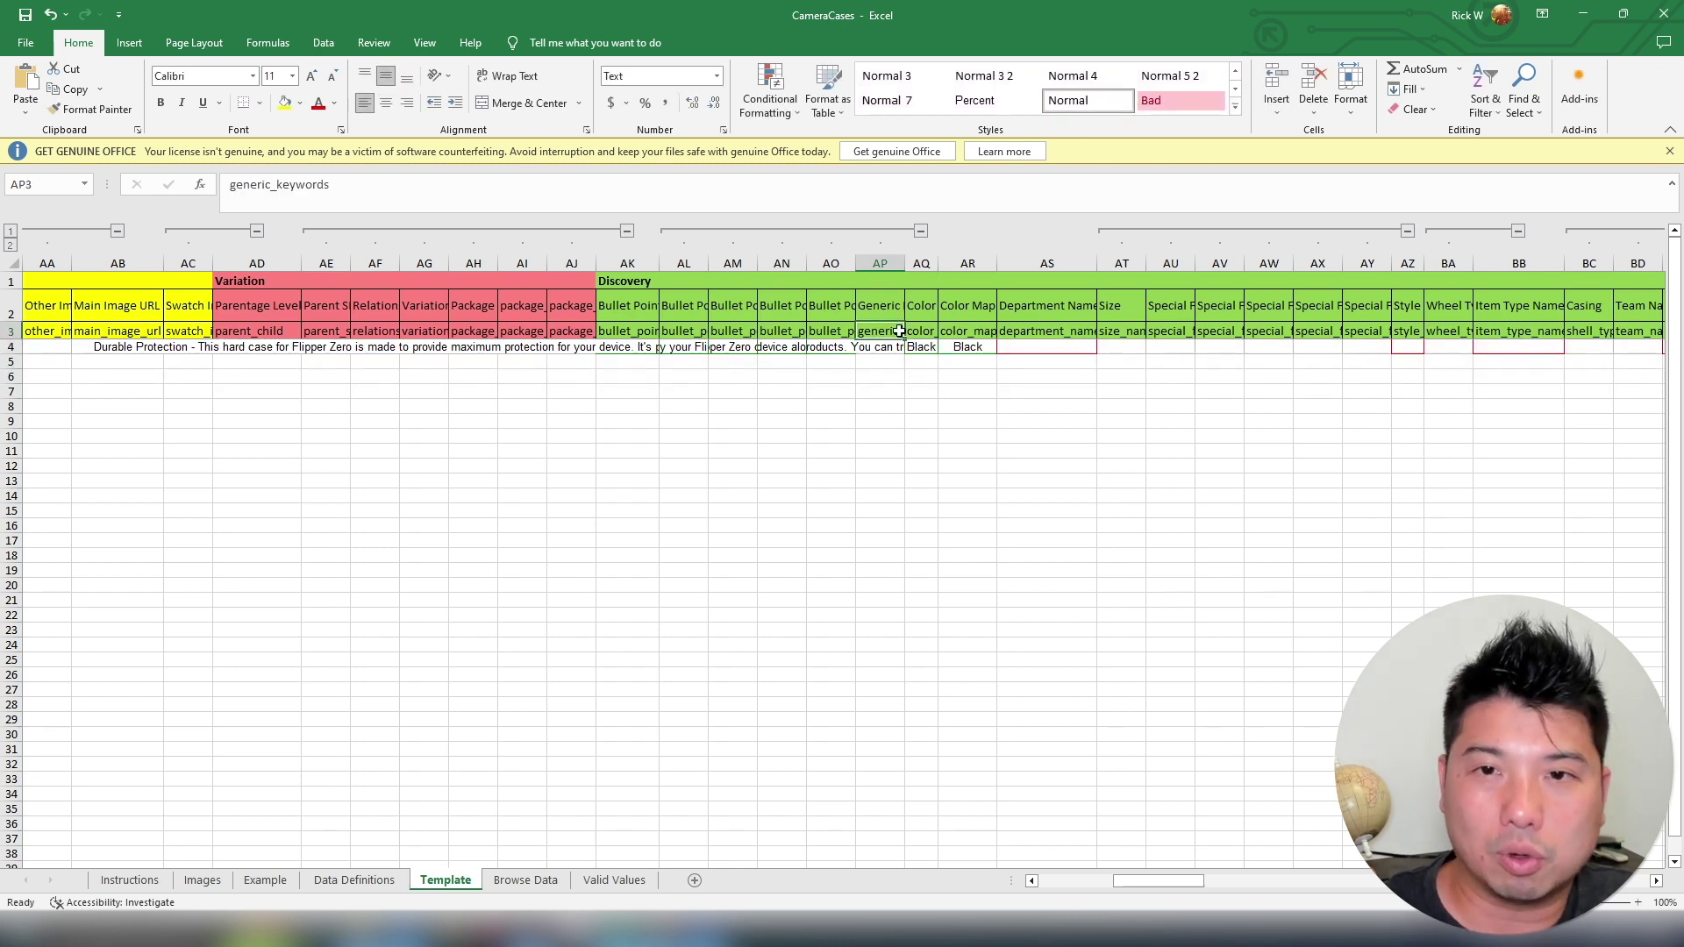
pyautogui.click(880, 349)
pyautogui.moveTo(661, 932)
pyautogui.click(565, 855)
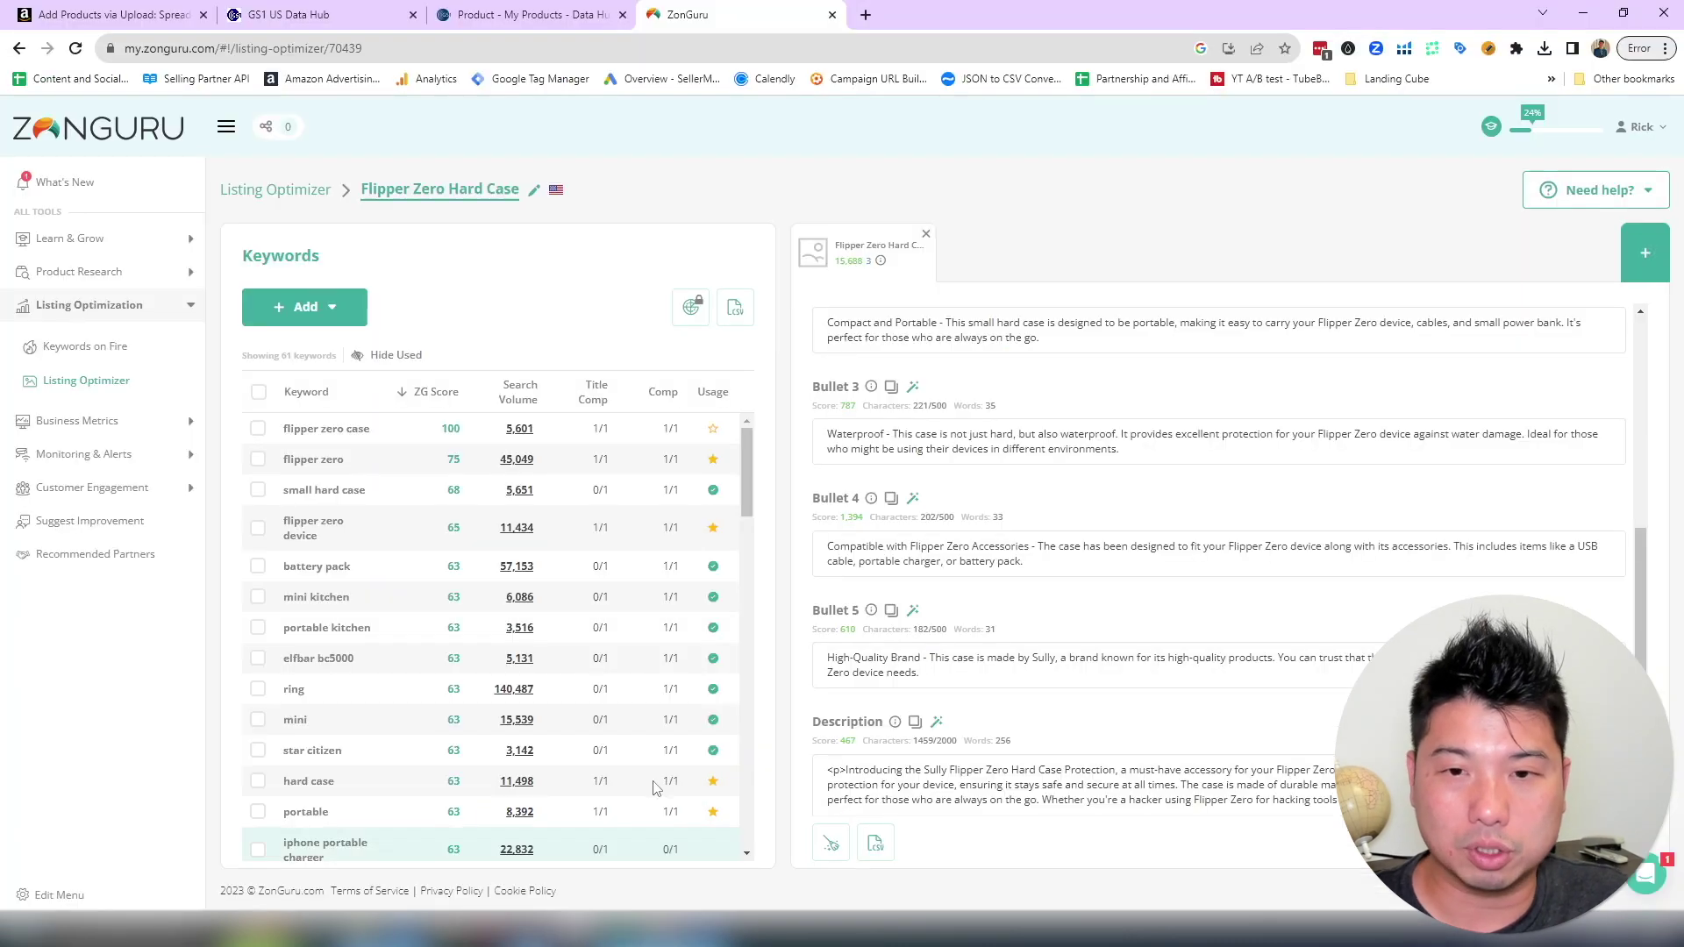
pyautogui.scroll(-5, 1033, 728)
pyautogui.hotkey('alt', 'Tab')
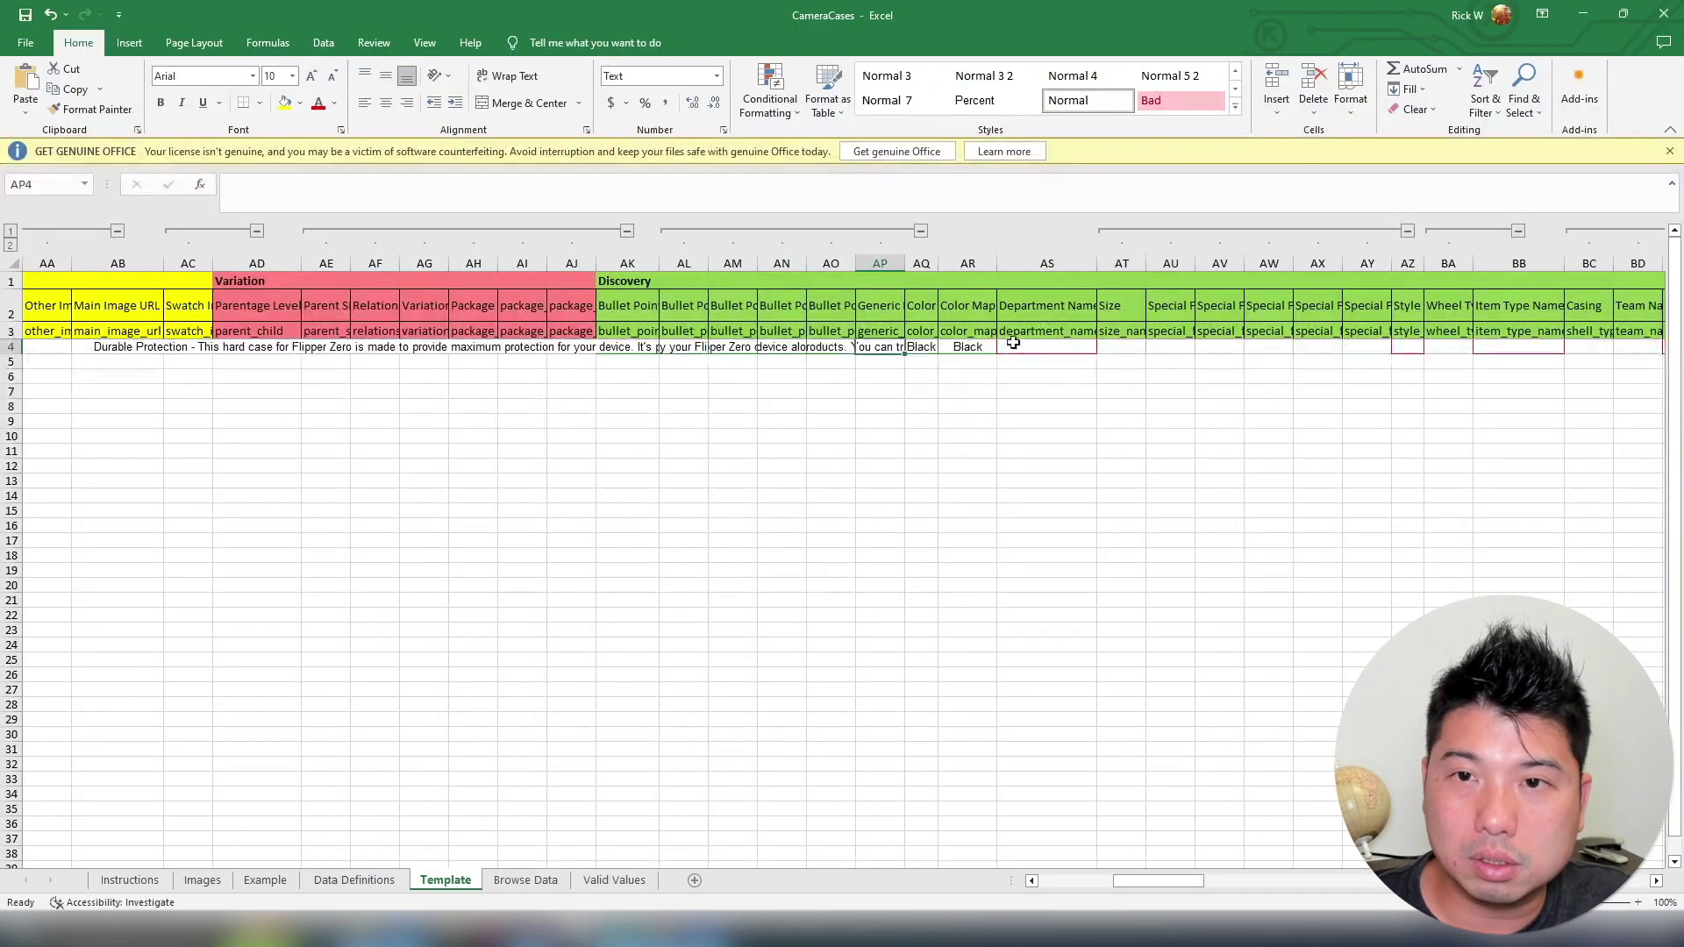
pyautogui.rightClick(871, 342)
pyautogui.click(897, 439)
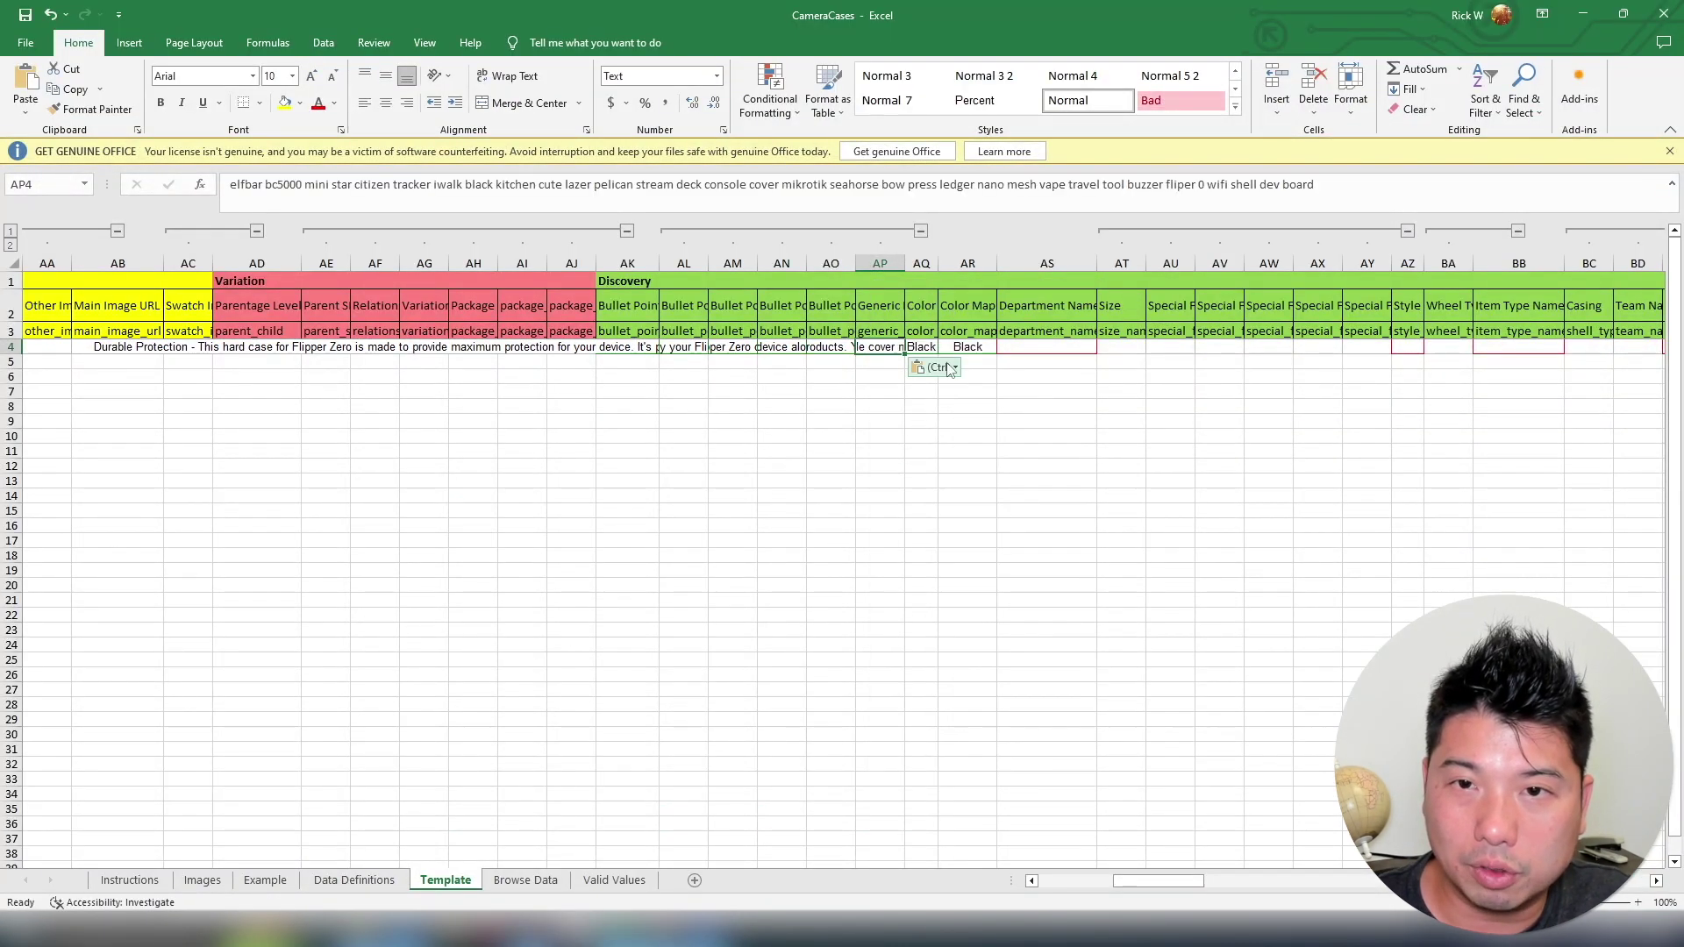
# Choose Unisex Adult as Department Name in AS4, then check the Size and AU field names
pyautogui.click(1085, 347)
pyautogui.click(1105, 348)
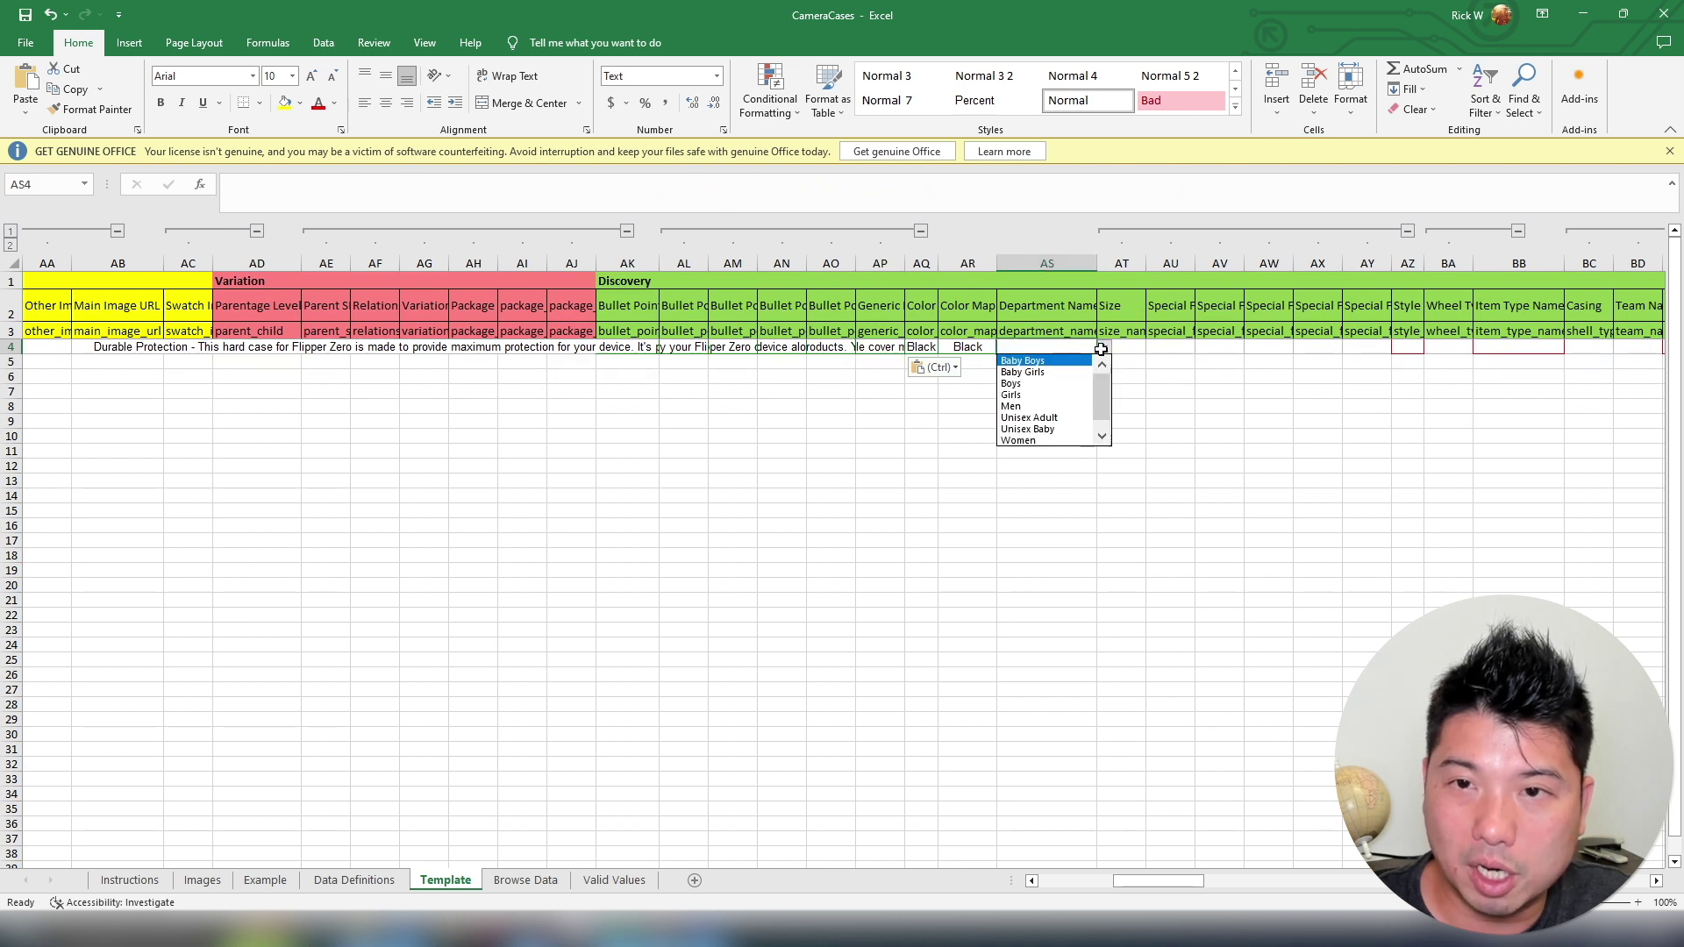
pyautogui.scroll(-1, 1109, 413)
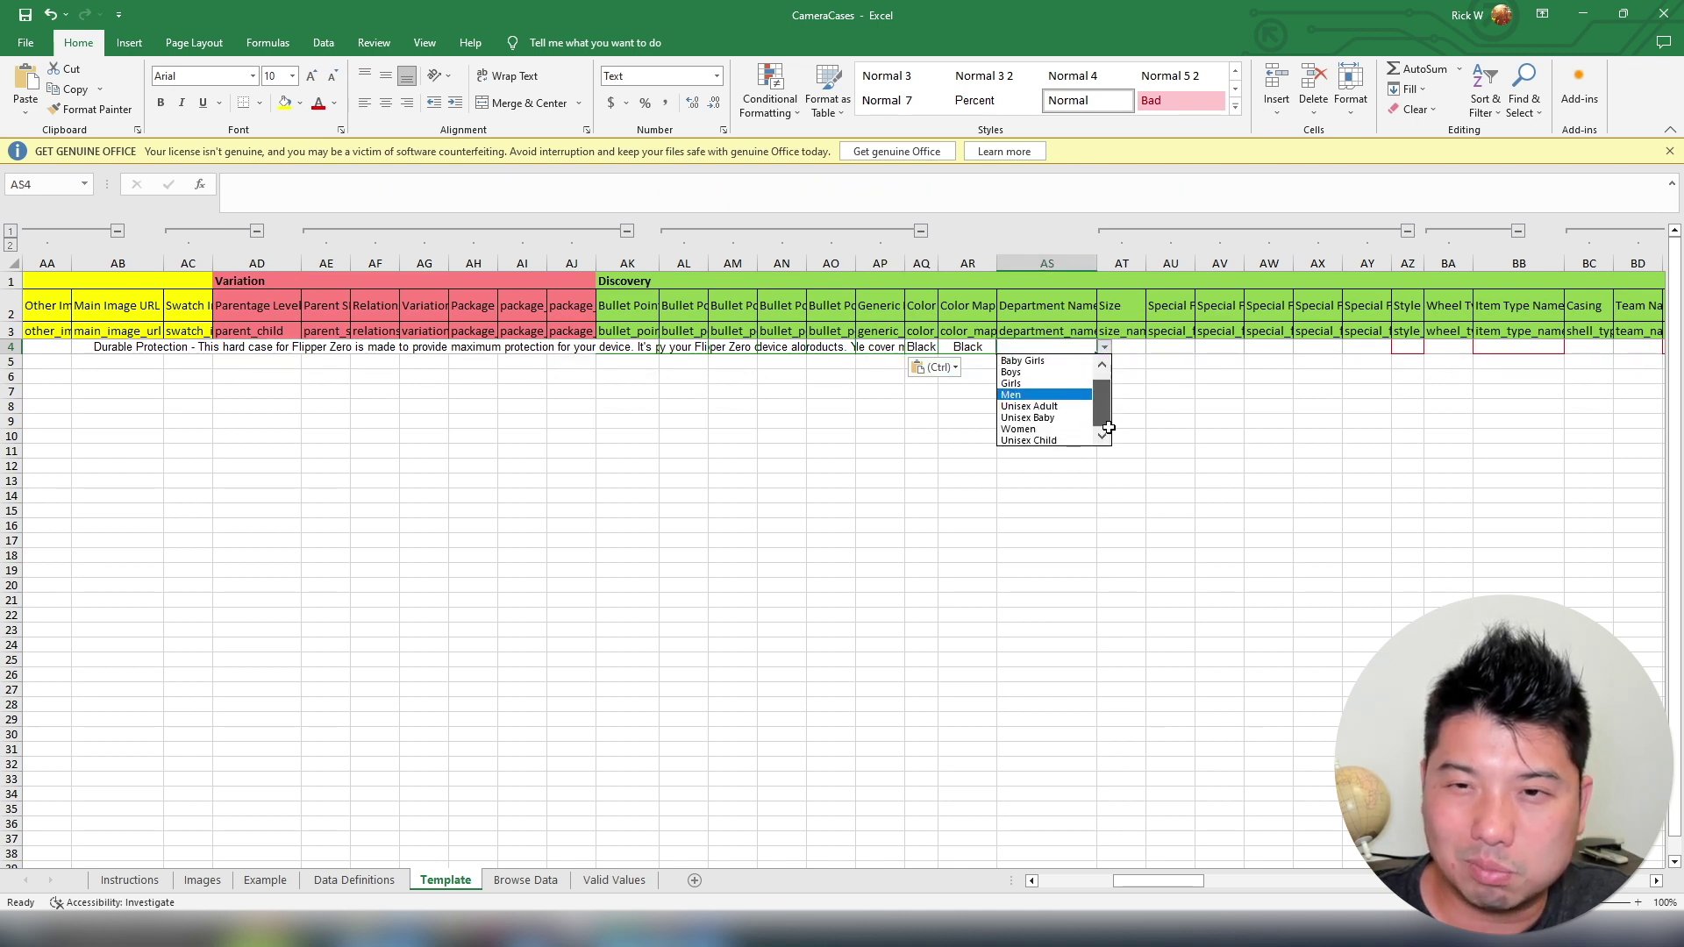
pyautogui.click(1065, 407)
pyautogui.click(1131, 345)
pyautogui.click(1135, 331)
pyautogui.click(1166, 326)
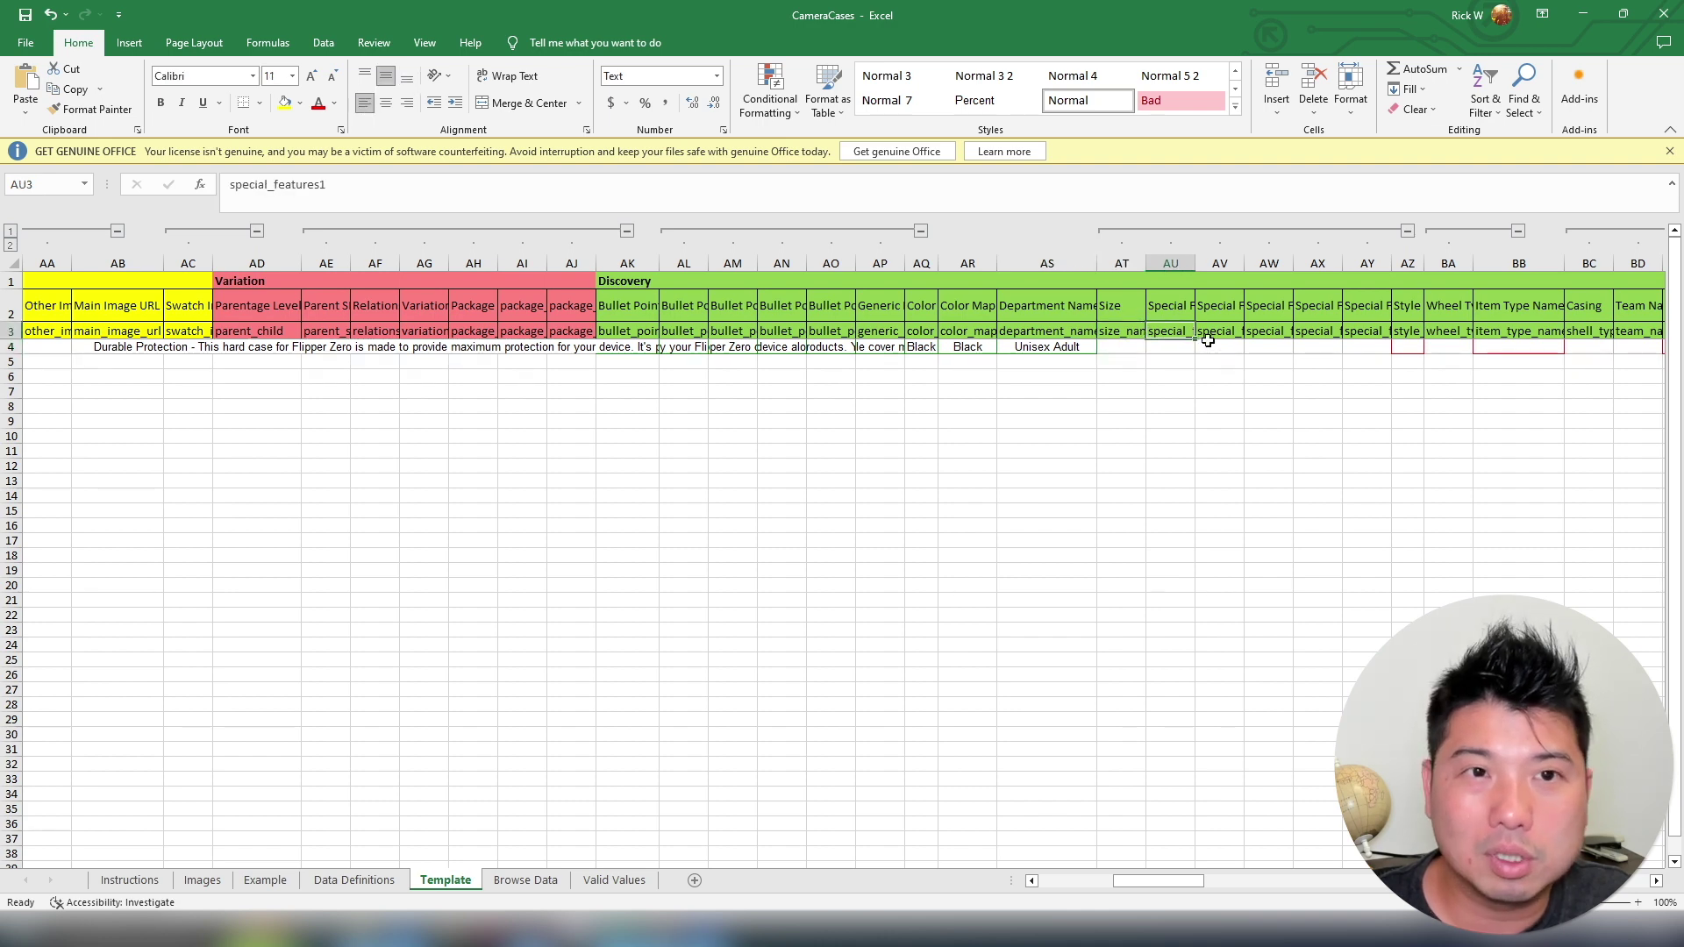
# Review the processing summary error list again and return to the CameraCases template
pyautogui.click(1212, 345)
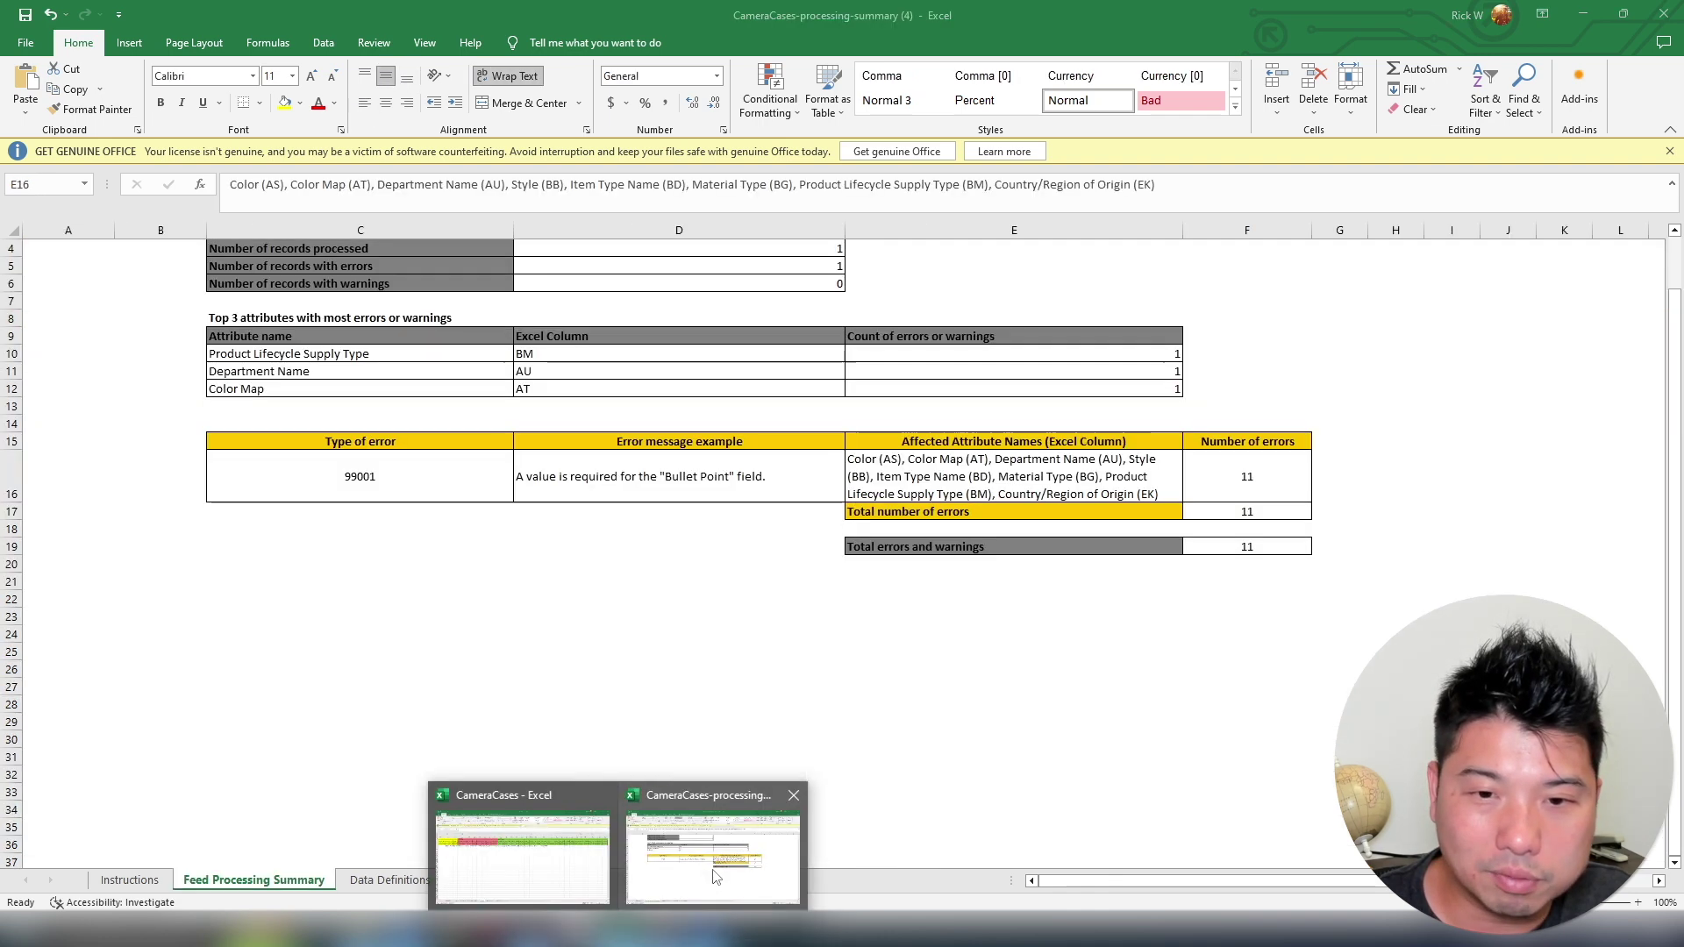
pyautogui.click(710, 855)
pyautogui.click(971, 478)
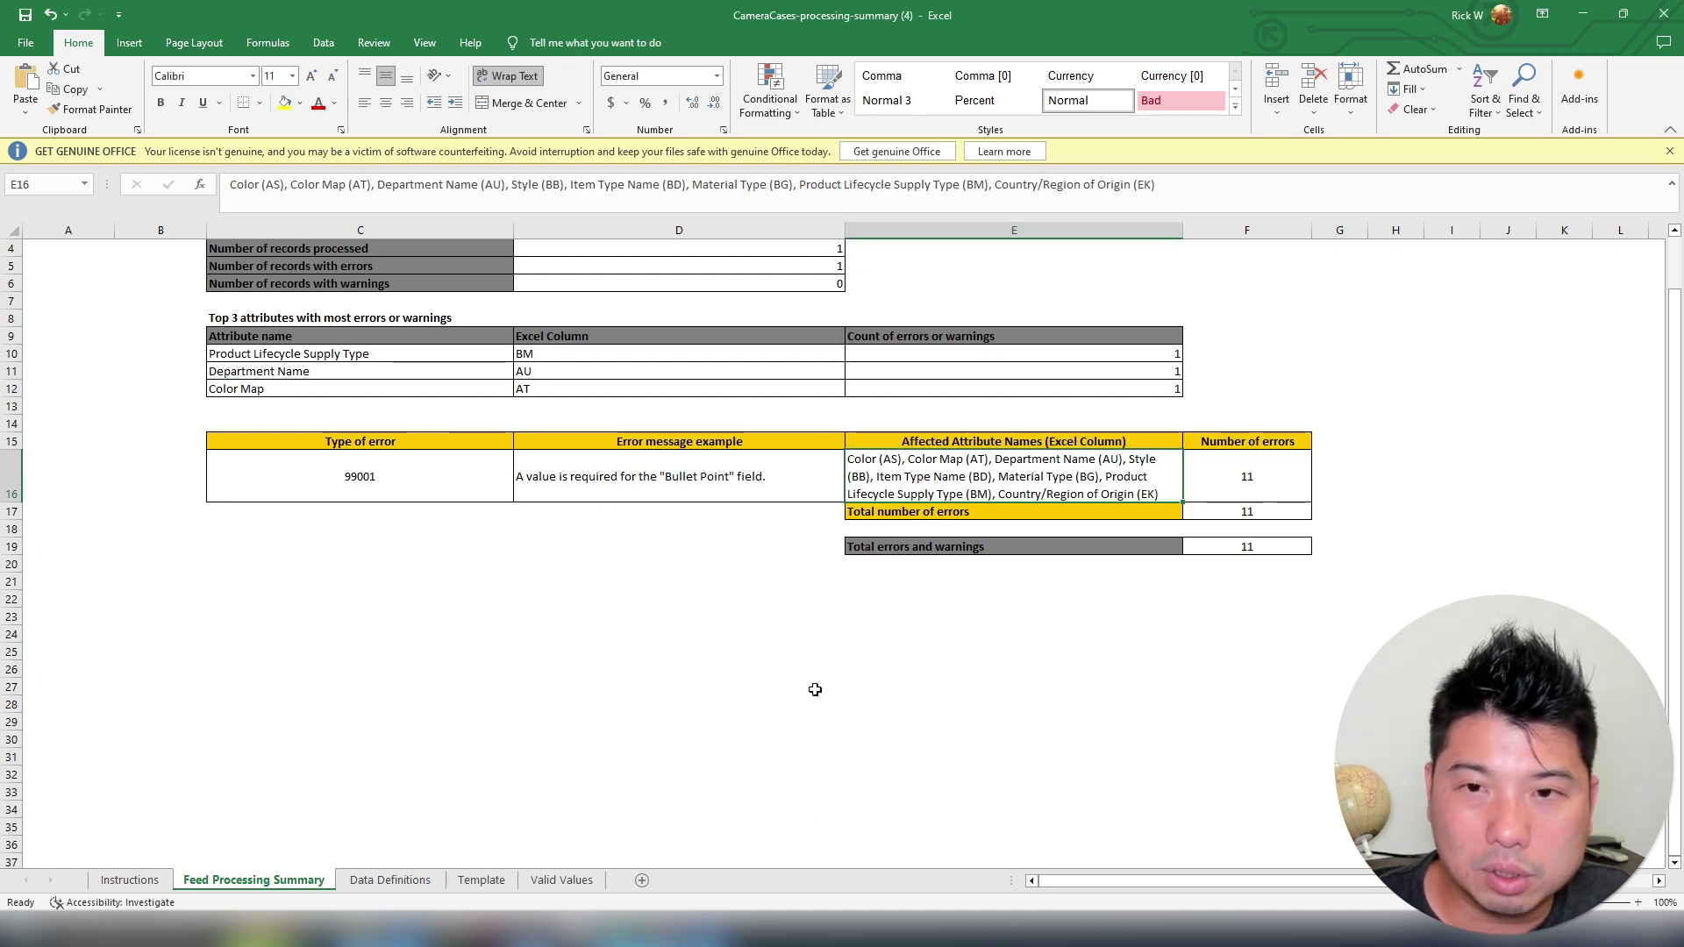
pyautogui.moveTo(627, 928)
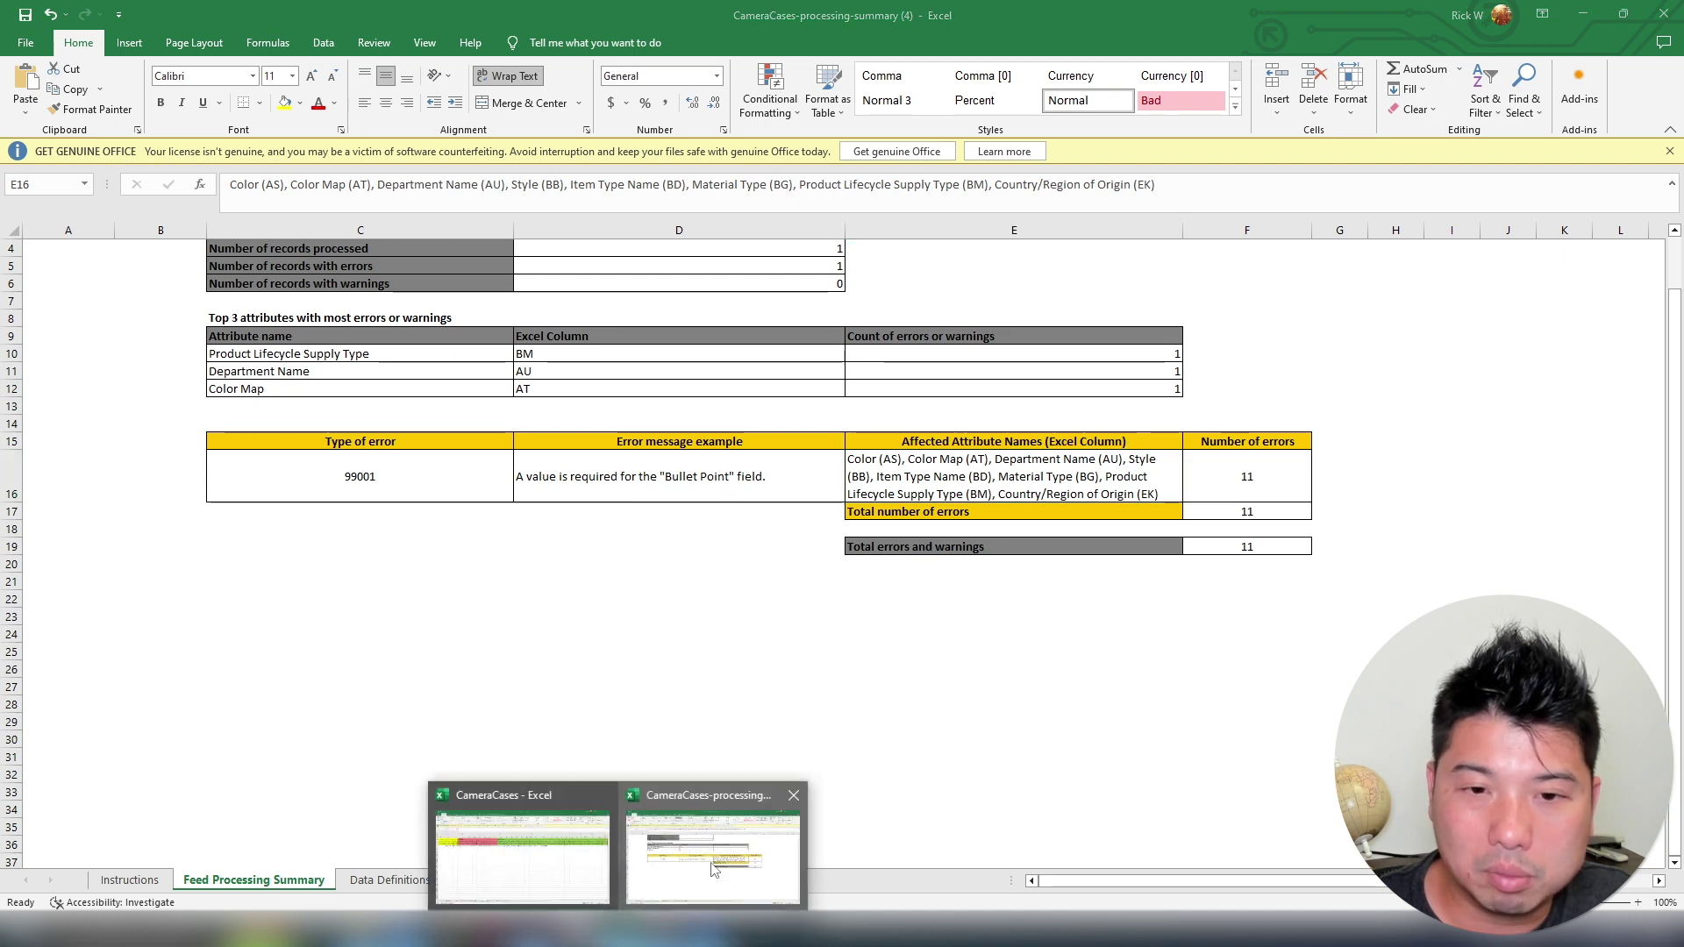
pyautogui.click(526, 855)
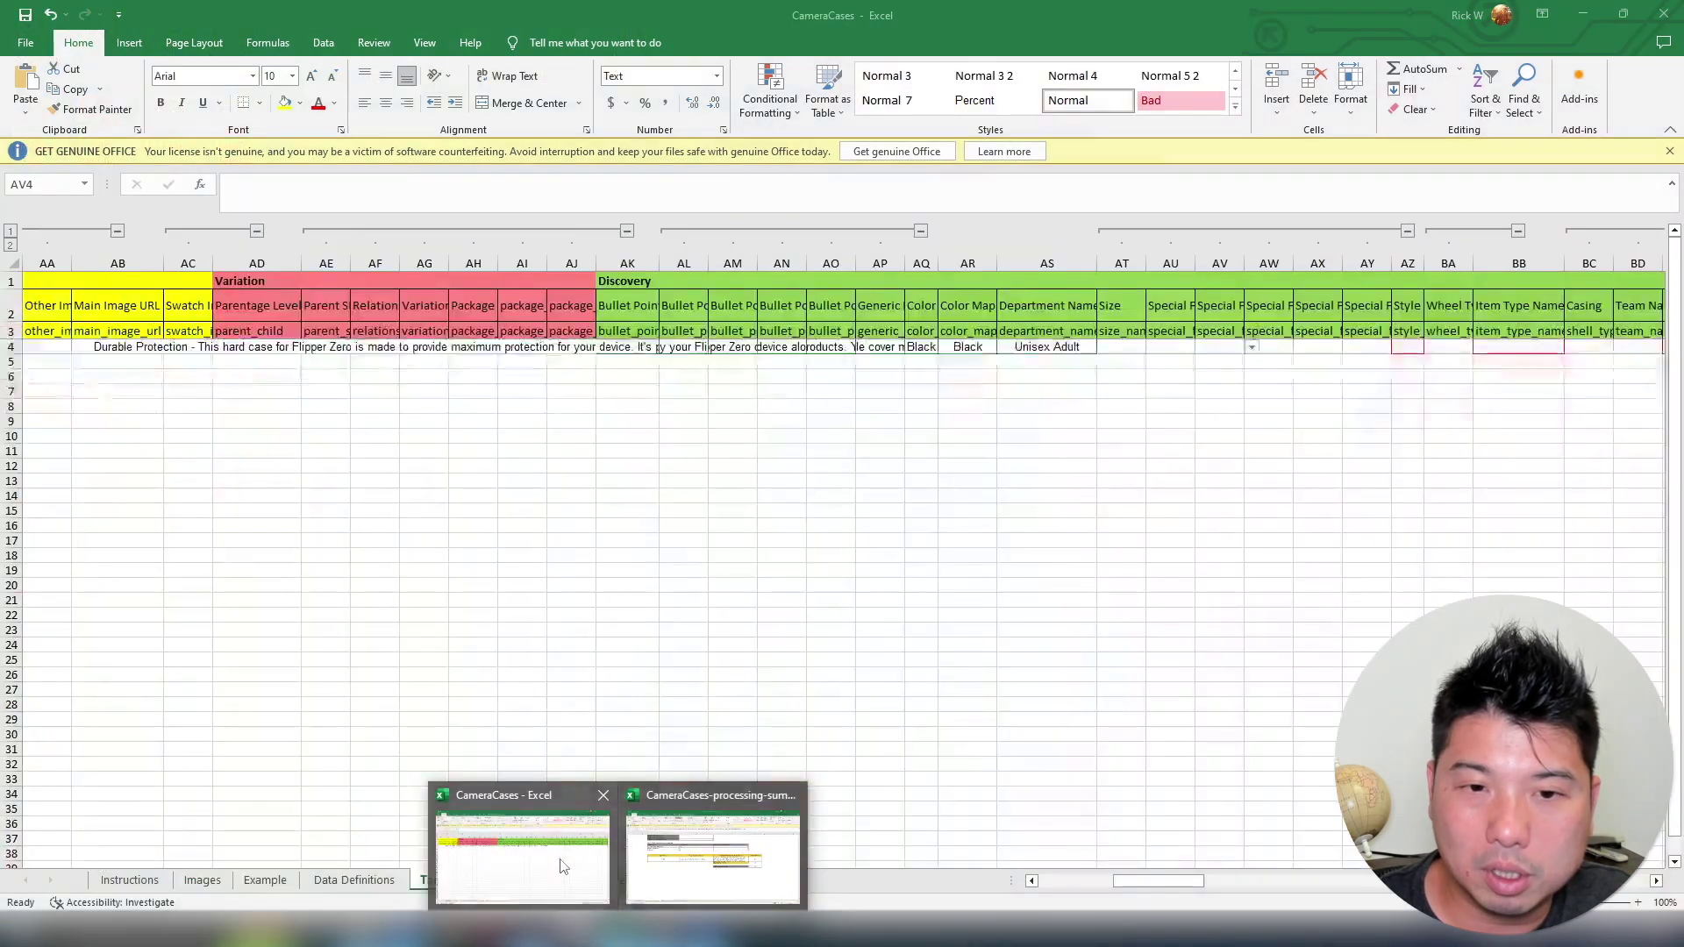
# Locate the Style and Item Type Name columns and try widening column AZ
pyautogui.click(1400, 331)
pyautogui.click(1531, 332)
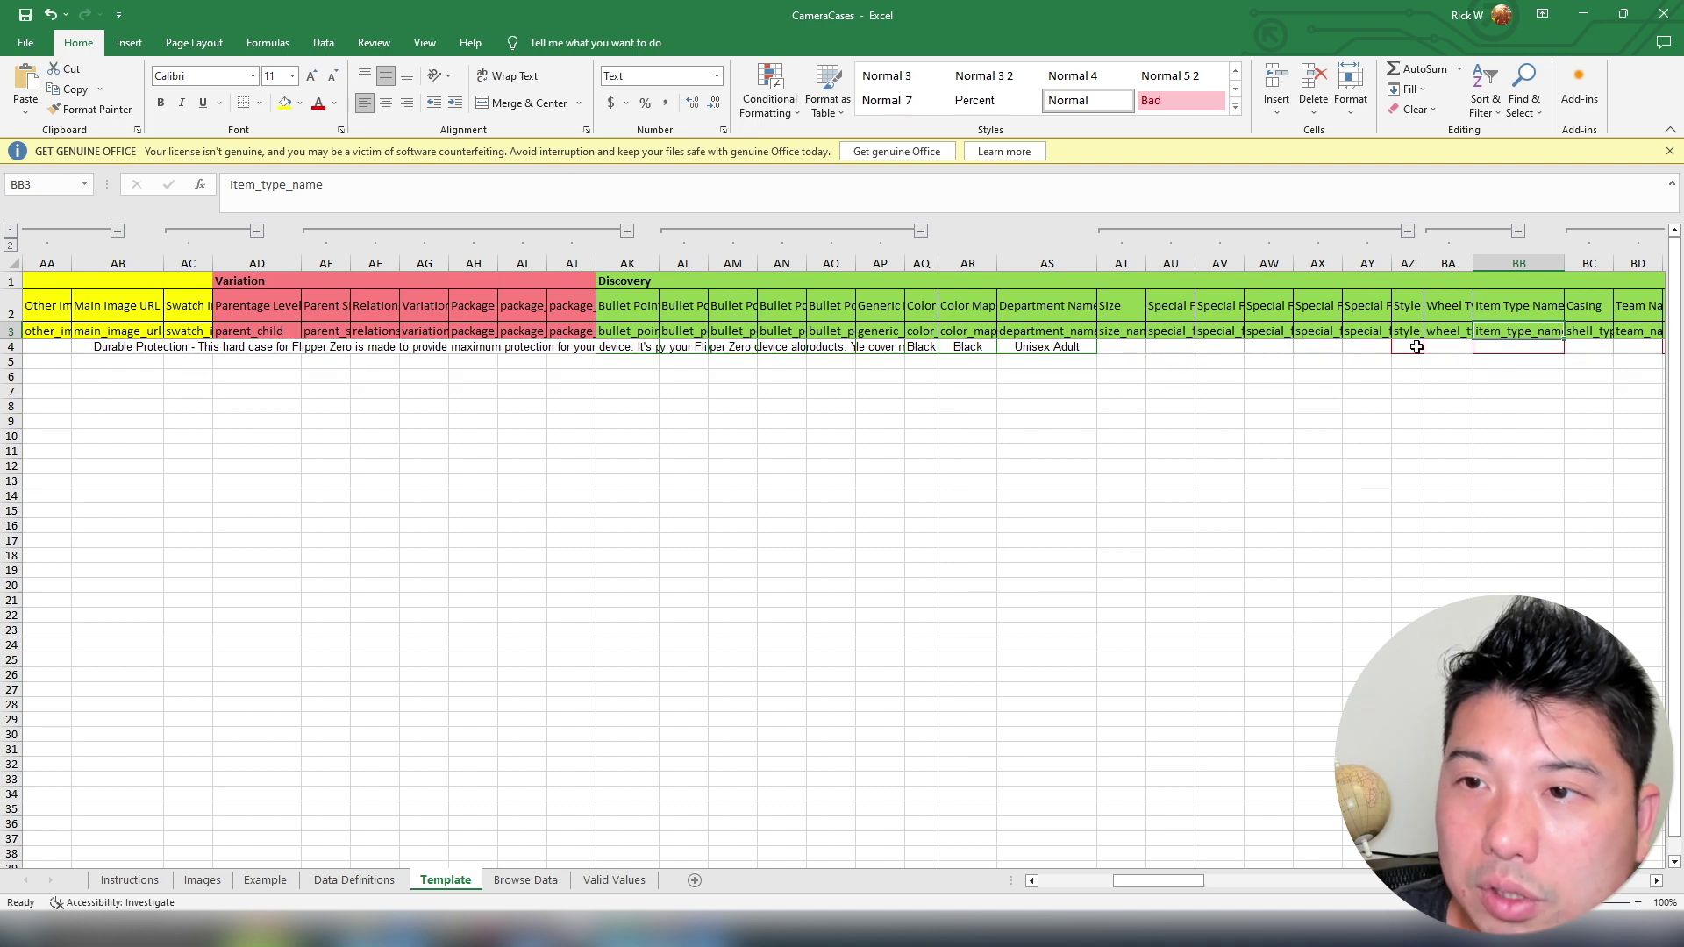
pyautogui.click(1416, 347)
pyautogui.press('Right')
pyautogui.press('Right')
pyautogui.press('Right')
pyautogui.press('Right')
pyautogui.press('Right')
pyautogui.press('Right')
pyautogui.press('Right')
pyautogui.press('Right')
pyautogui.press('Right')
pyautogui.press('Right')
pyautogui.press('Right')
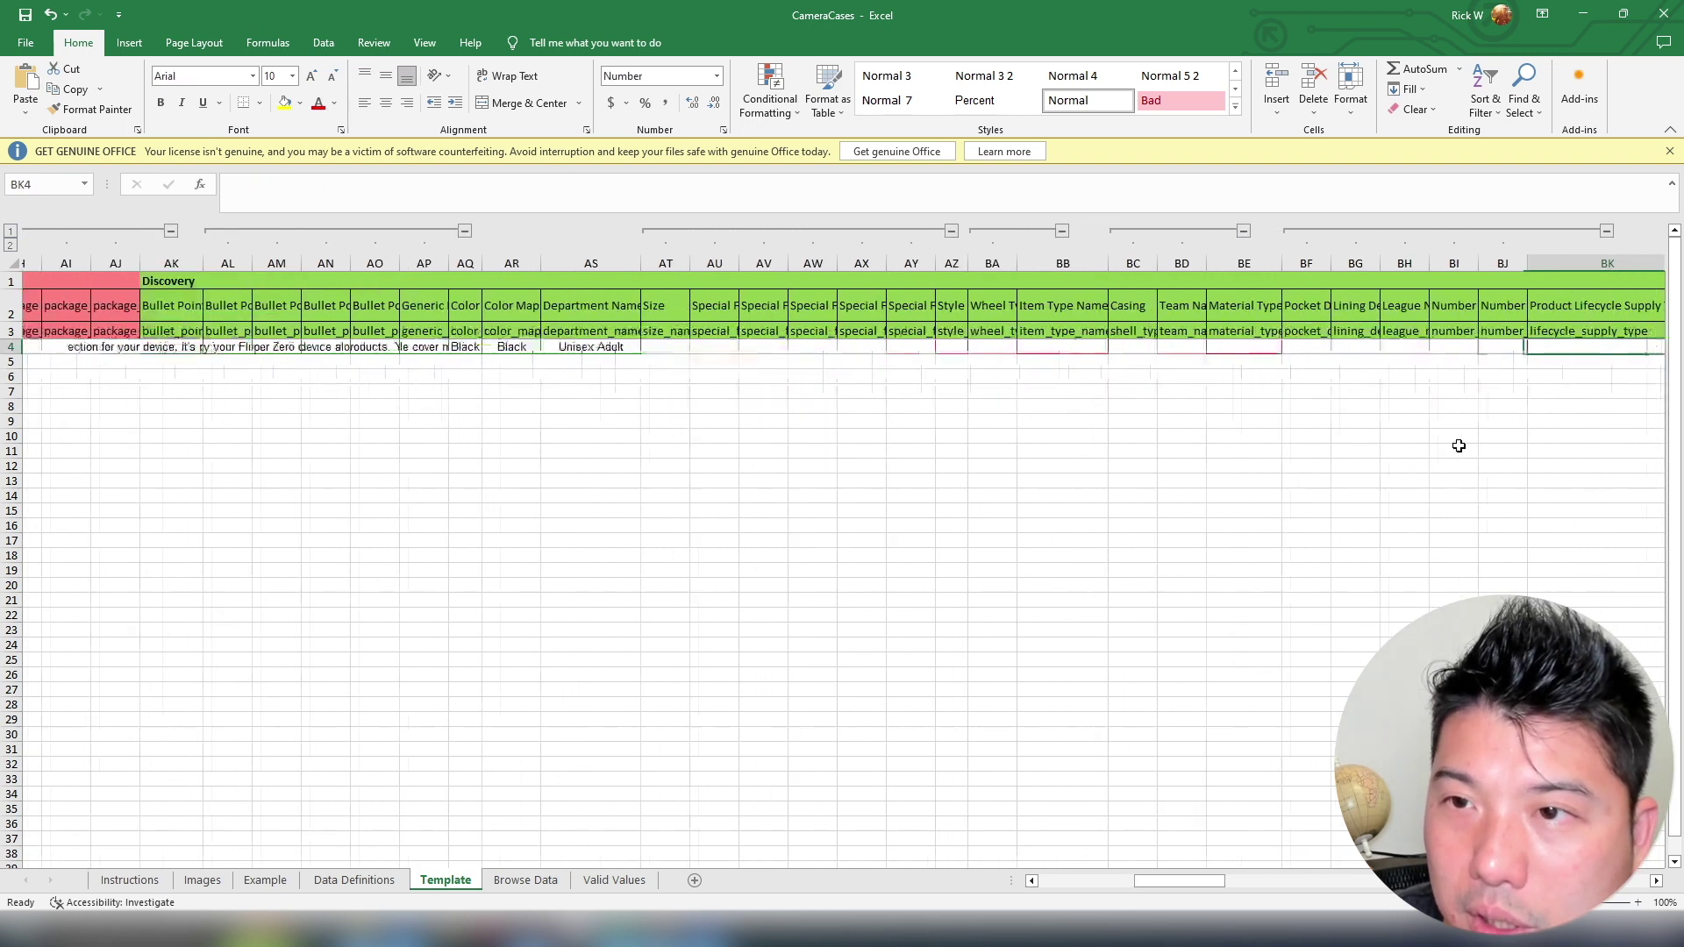
pyautogui.click(1031, 351)
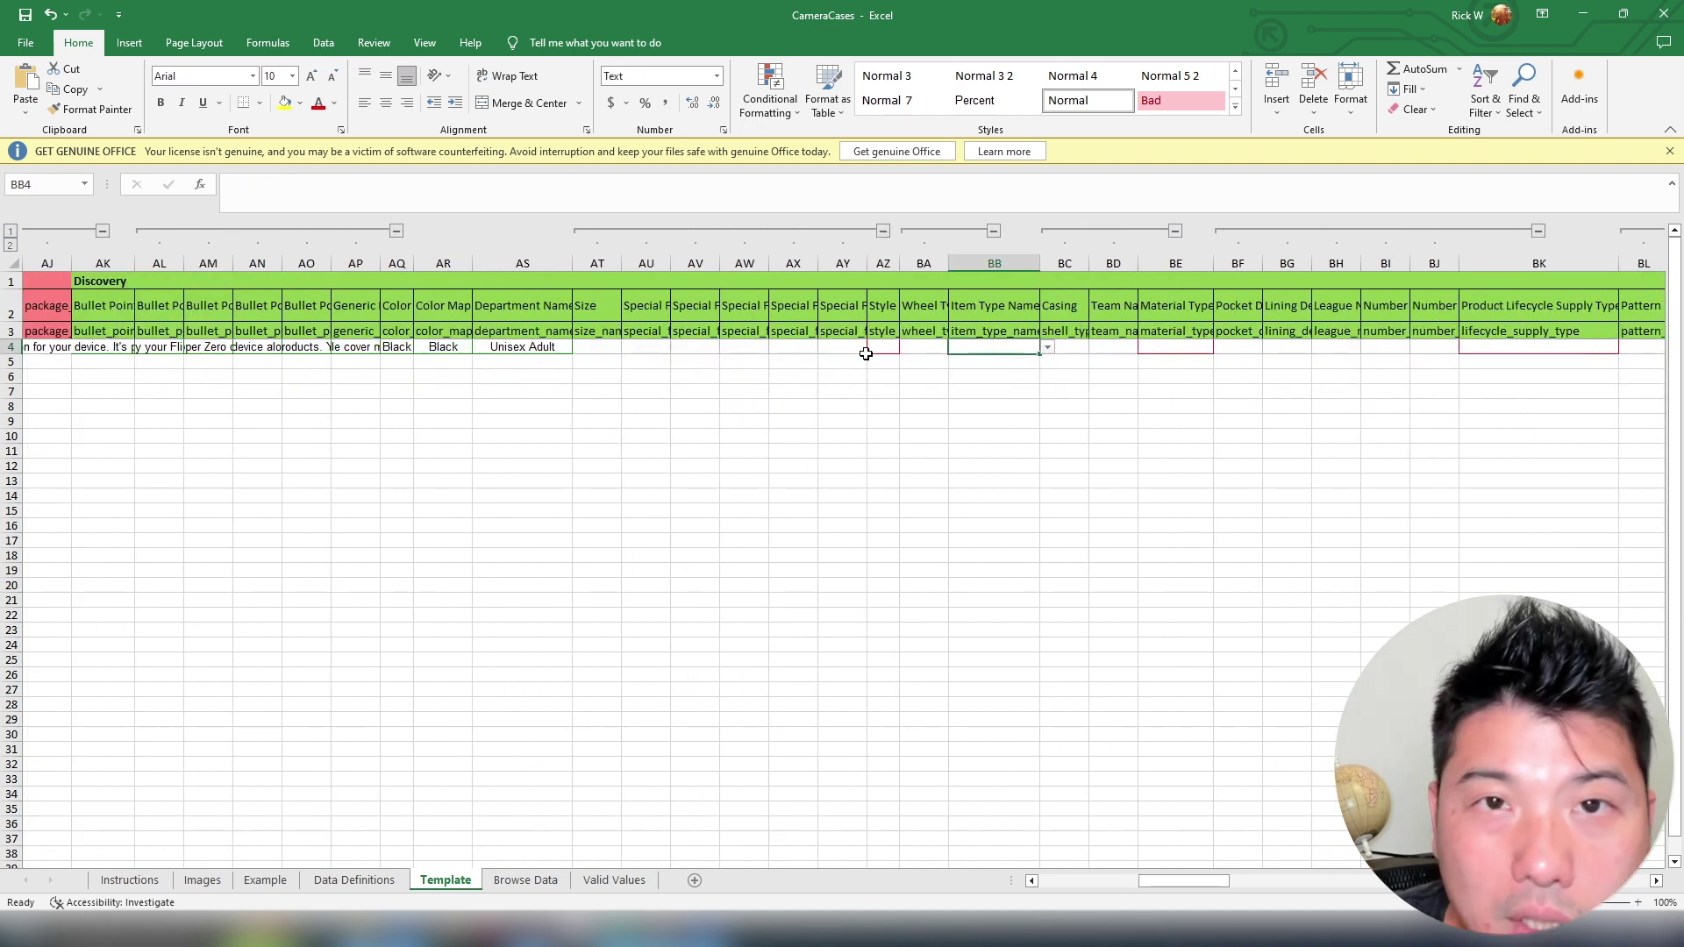
pyautogui.click(871, 353)
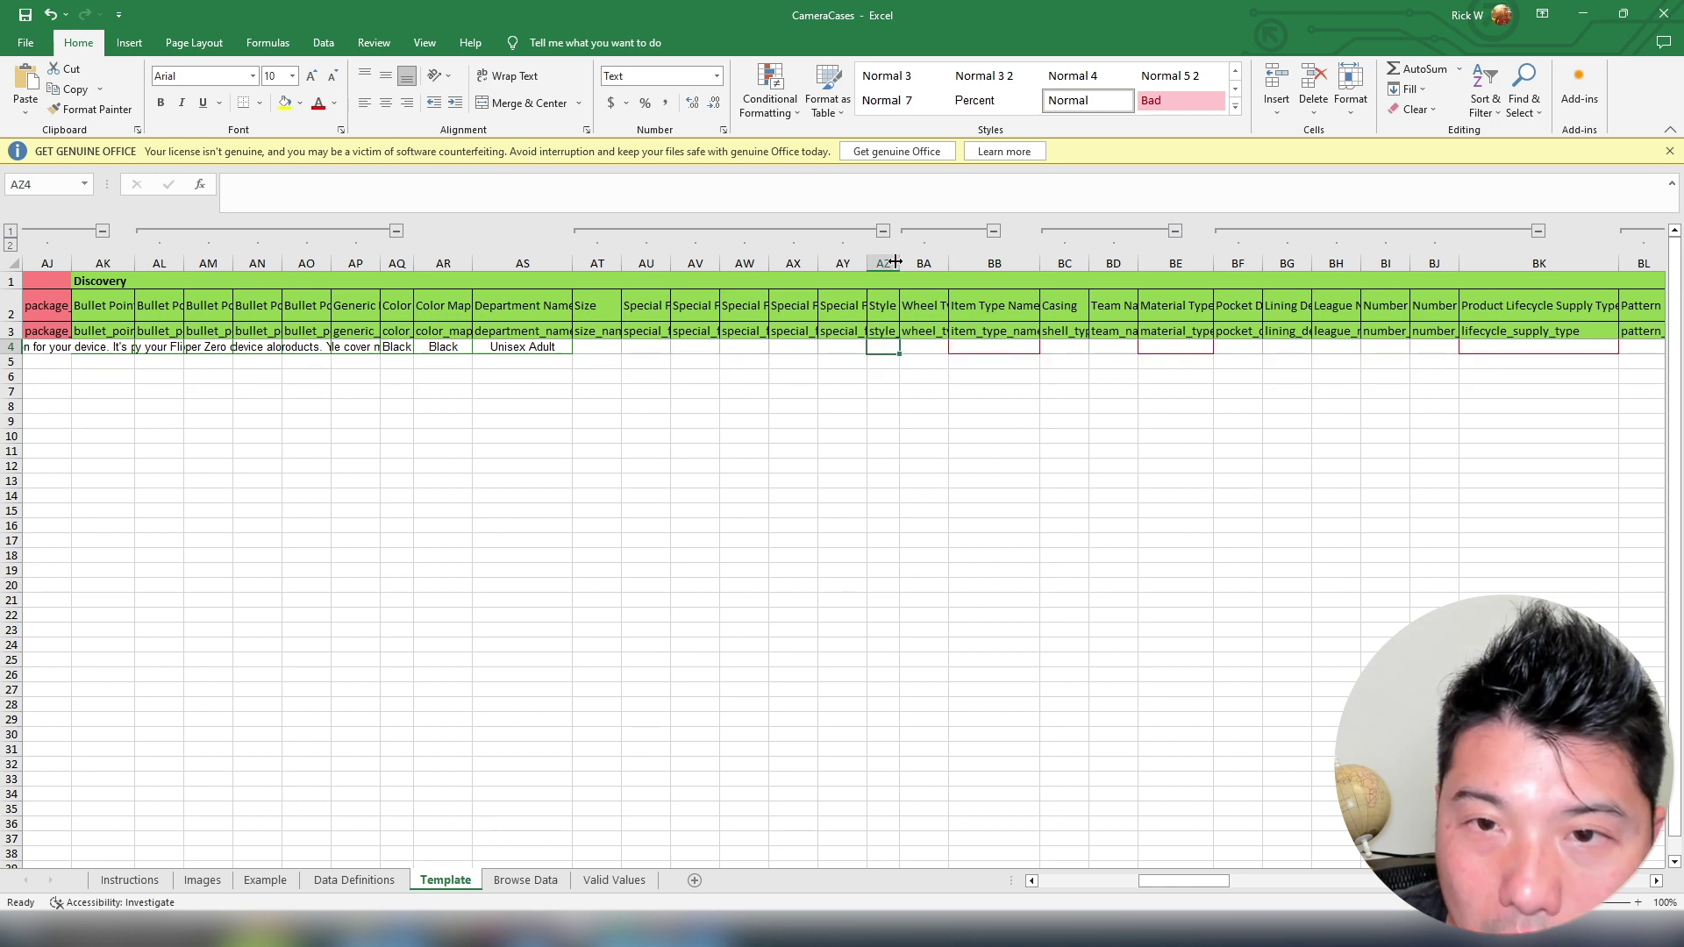
pyautogui.moveTo(899, 264); pyautogui.dragTo(940, 259)
# Try Suitcase Cover, then Eye Mask as BB4's item type, and AutoFit column BB
pyautogui.click(1040, 345)
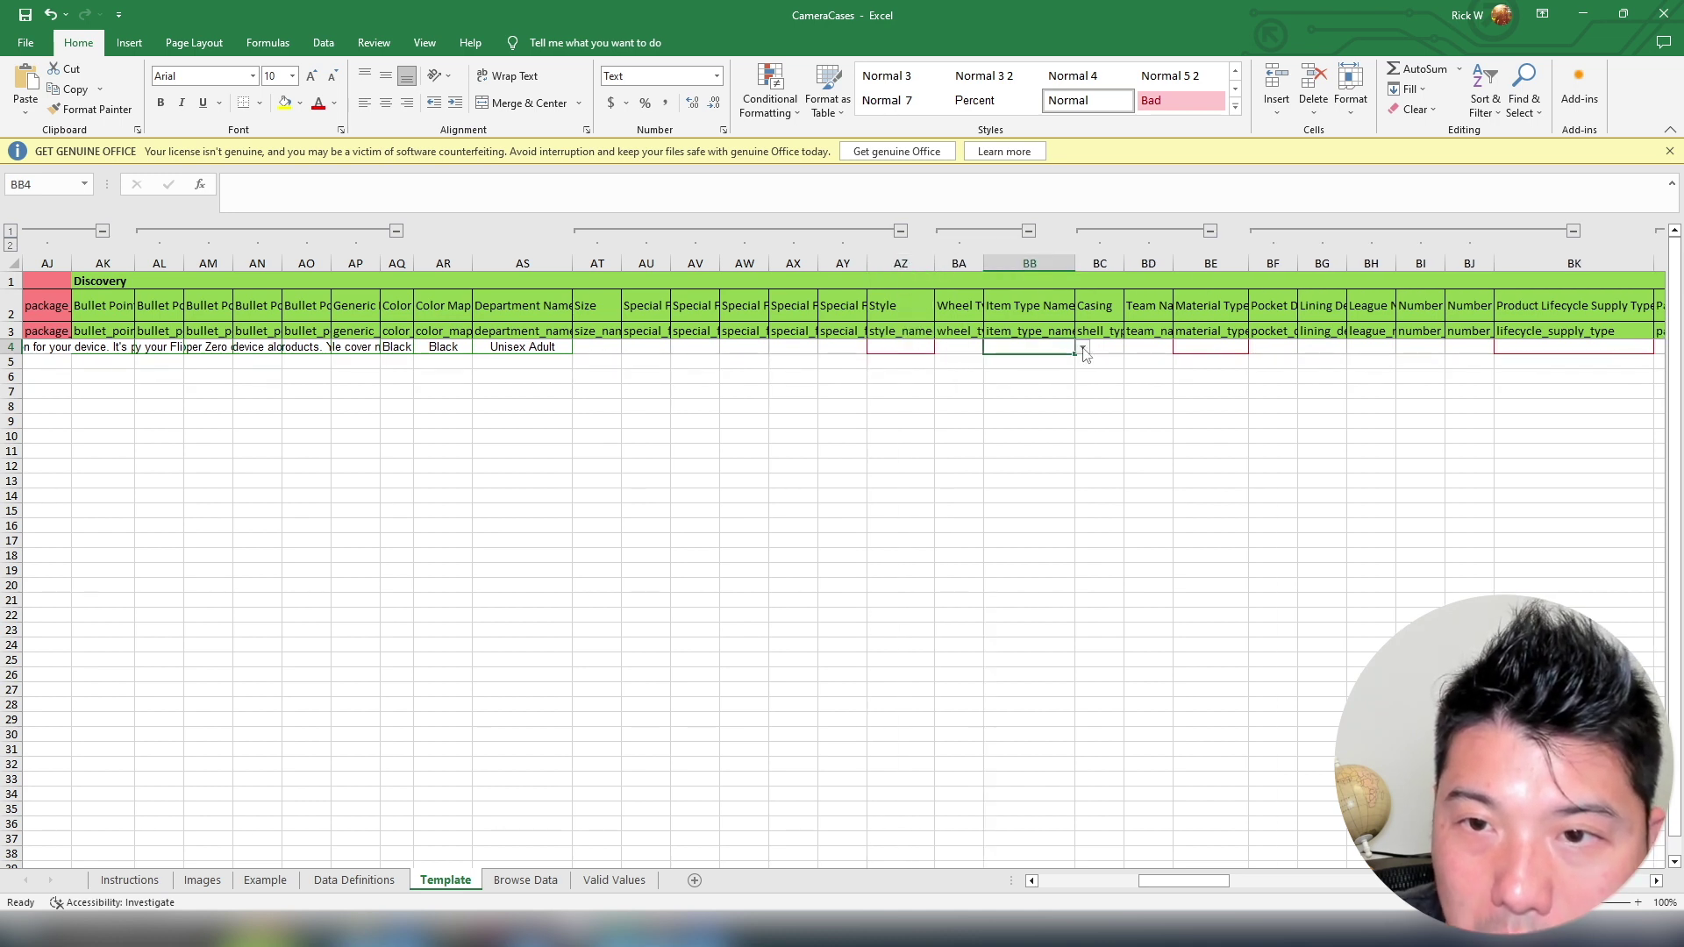
pyautogui.click(1082, 348)
pyautogui.moveTo(1088, 381); pyautogui.dragTo(1086, 414)
pyautogui.click(1056, 397)
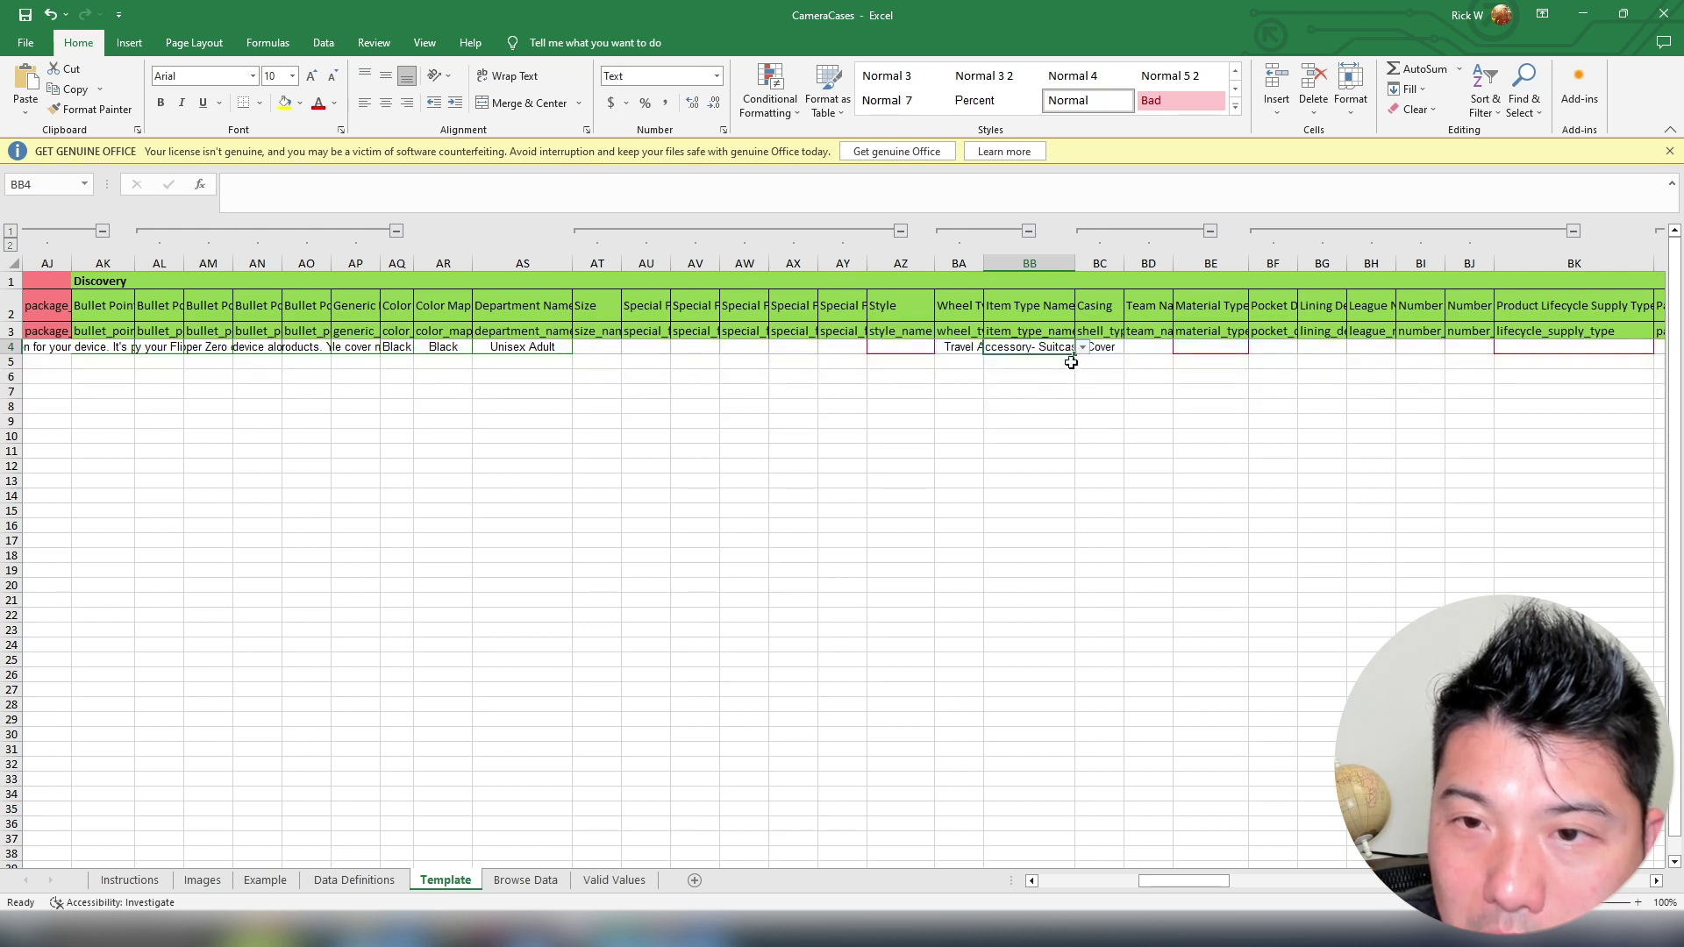
pyautogui.click(1083, 348)
pyautogui.moveTo(1087, 404); pyautogui.dragTo(1082, 425)
pyautogui.click(1050, 429)
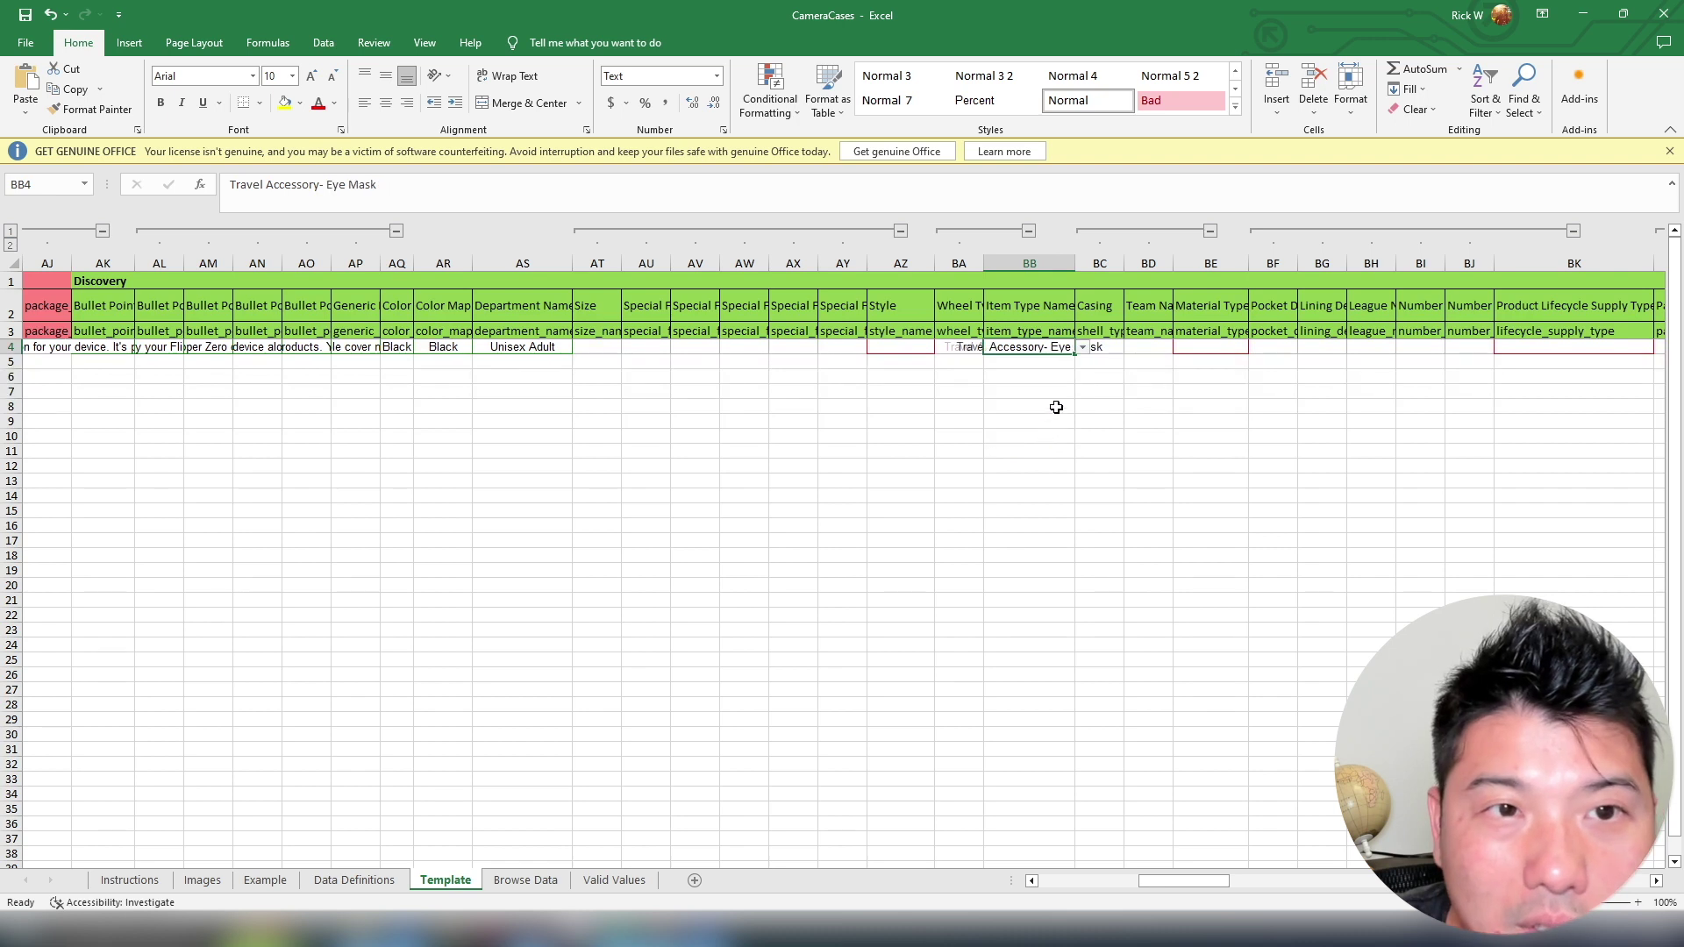
pyautogui.doubleClick(1075, 263)
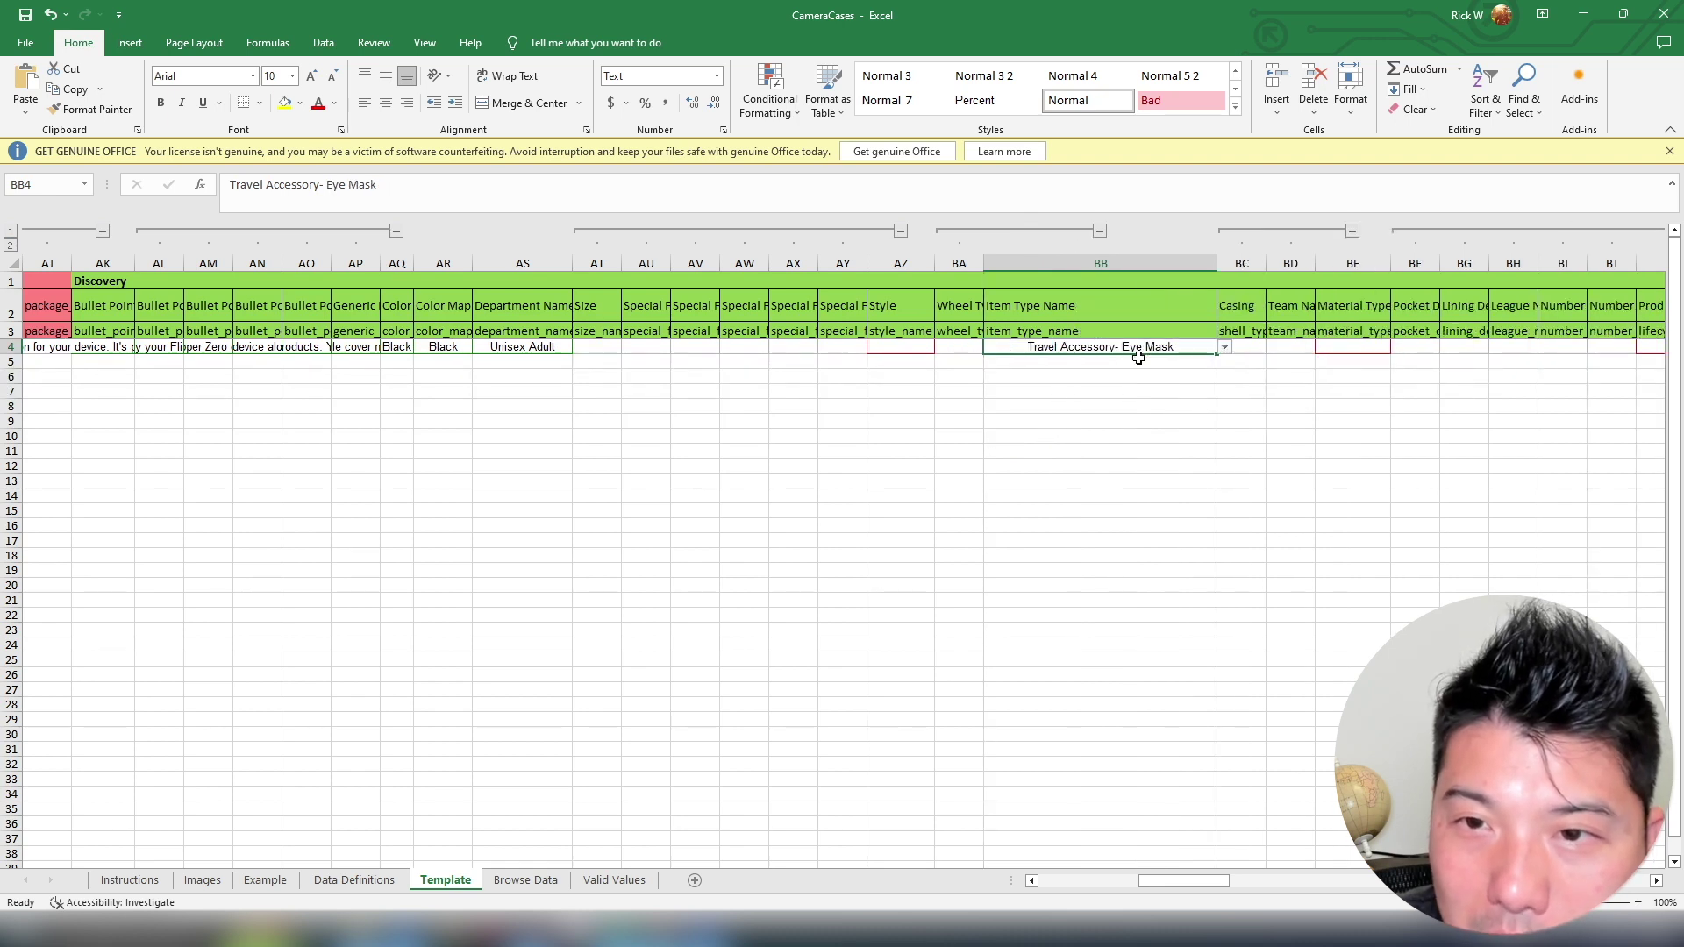
# Set BB4's Item Type Name to Travel Accessory- Travel Container
pyautogui.click(1225, 359)
pyautogui.click(1216, 349)
pyautogui.click(1226, 347)
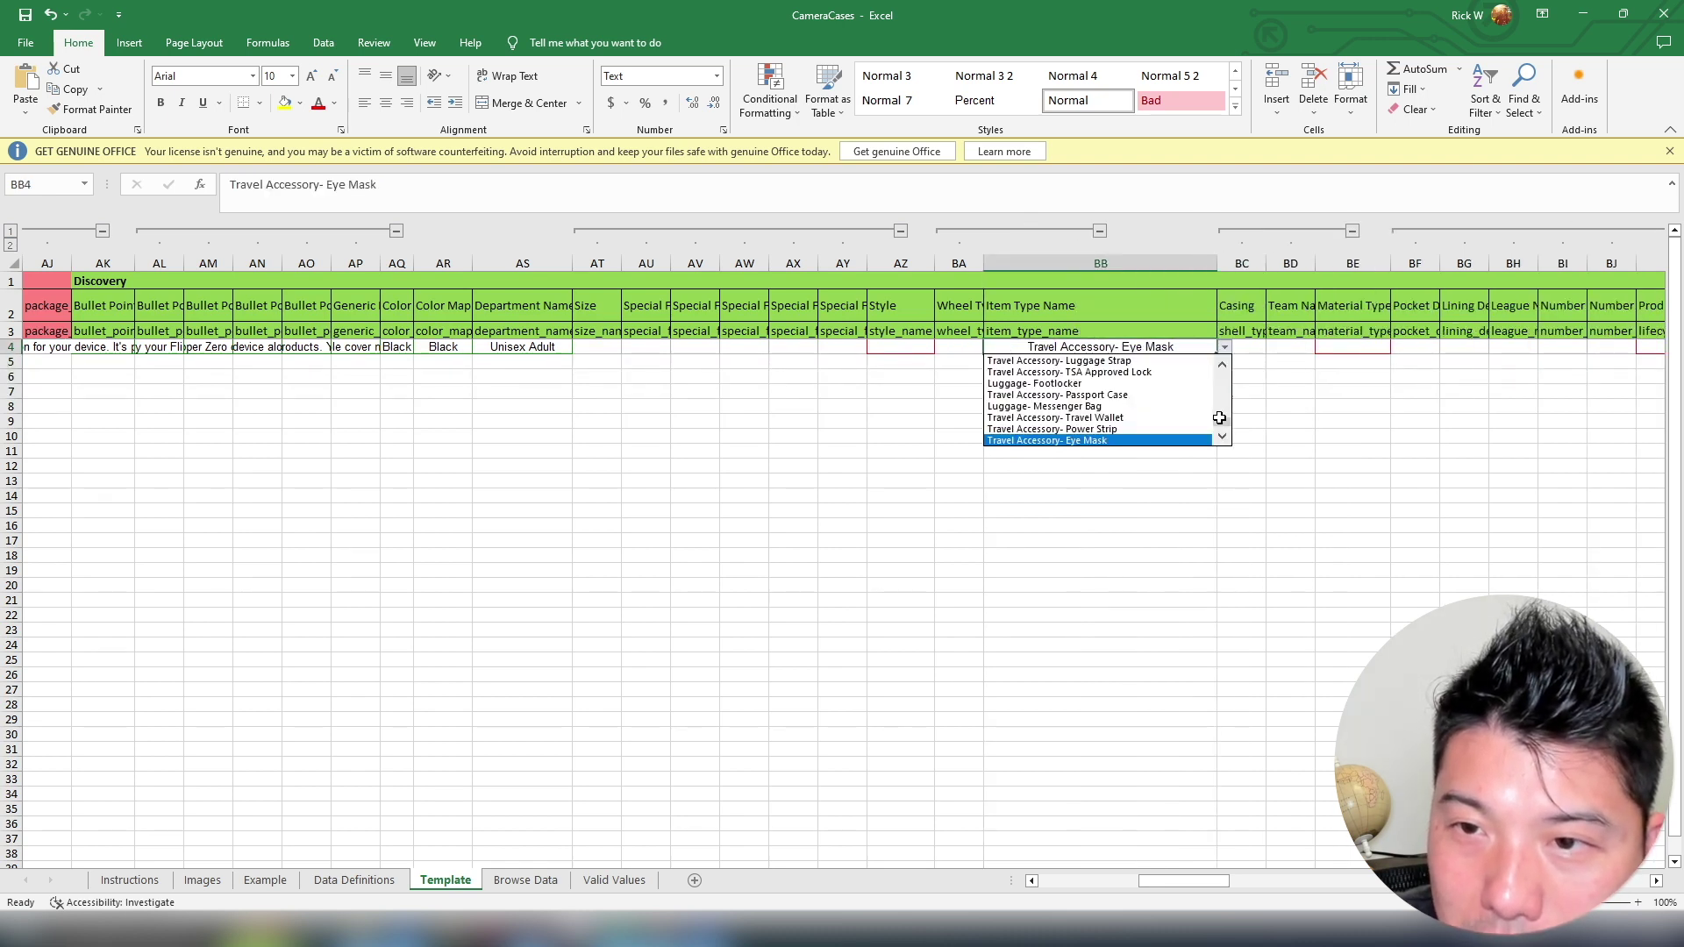
pyautogui.moveTo(1221, 430); pyautogui.dragTo(1225, 401)
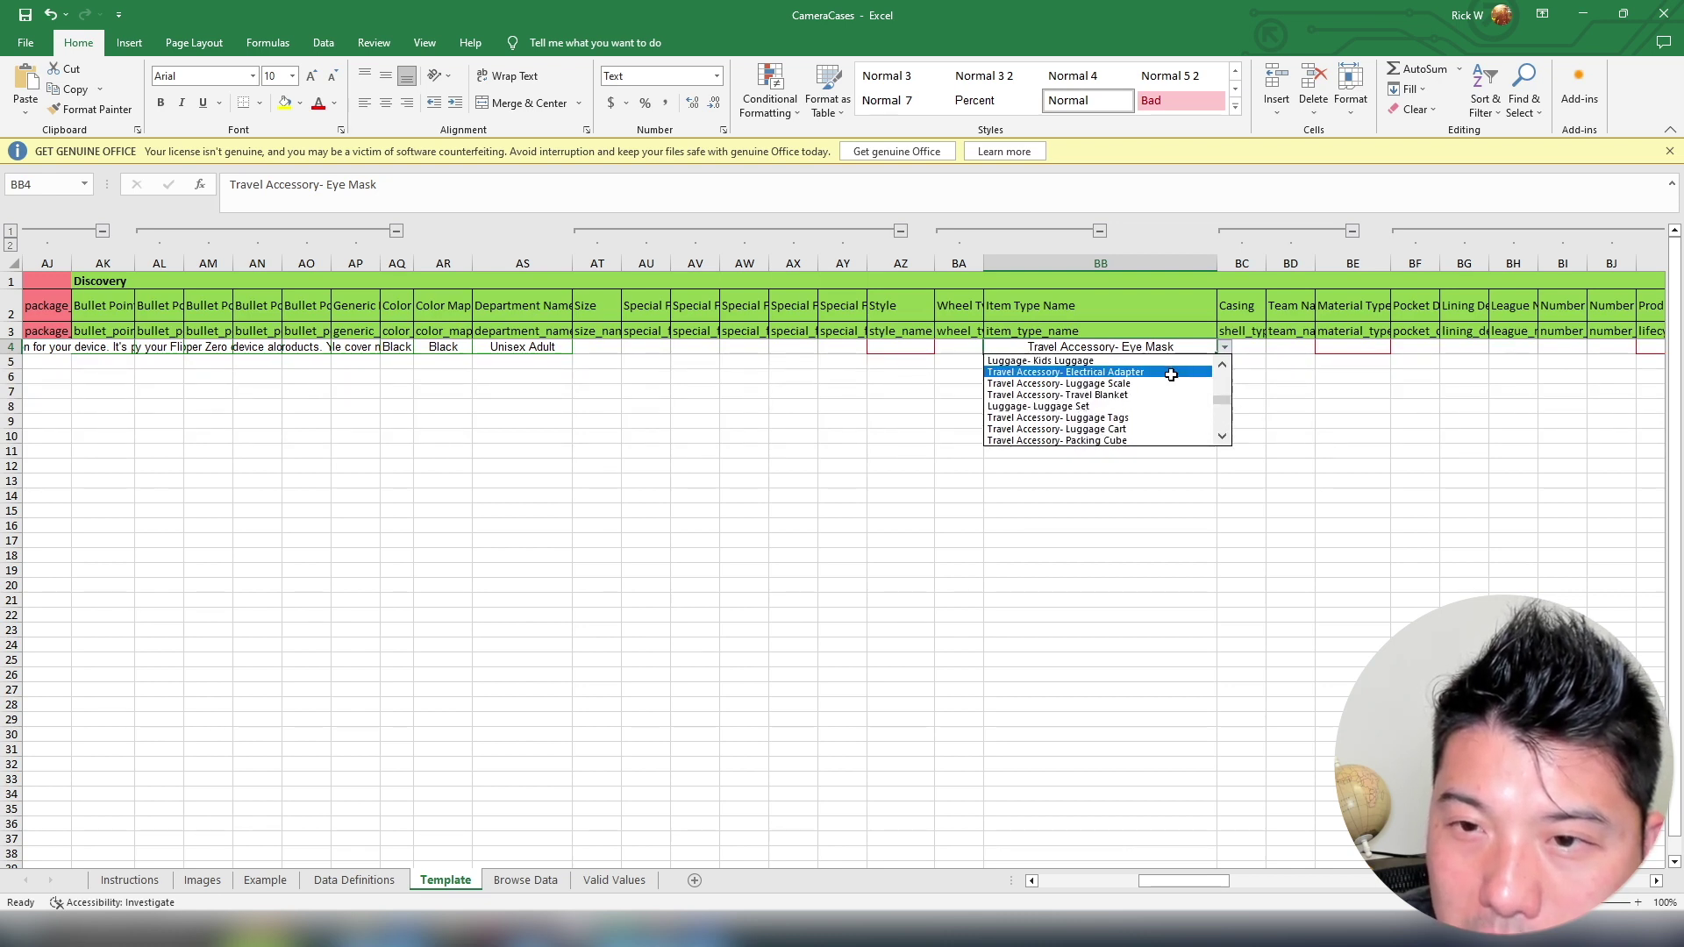
pyautogui.scroll(-1, 1170, 377)
pyautogui.click(1186, 438)
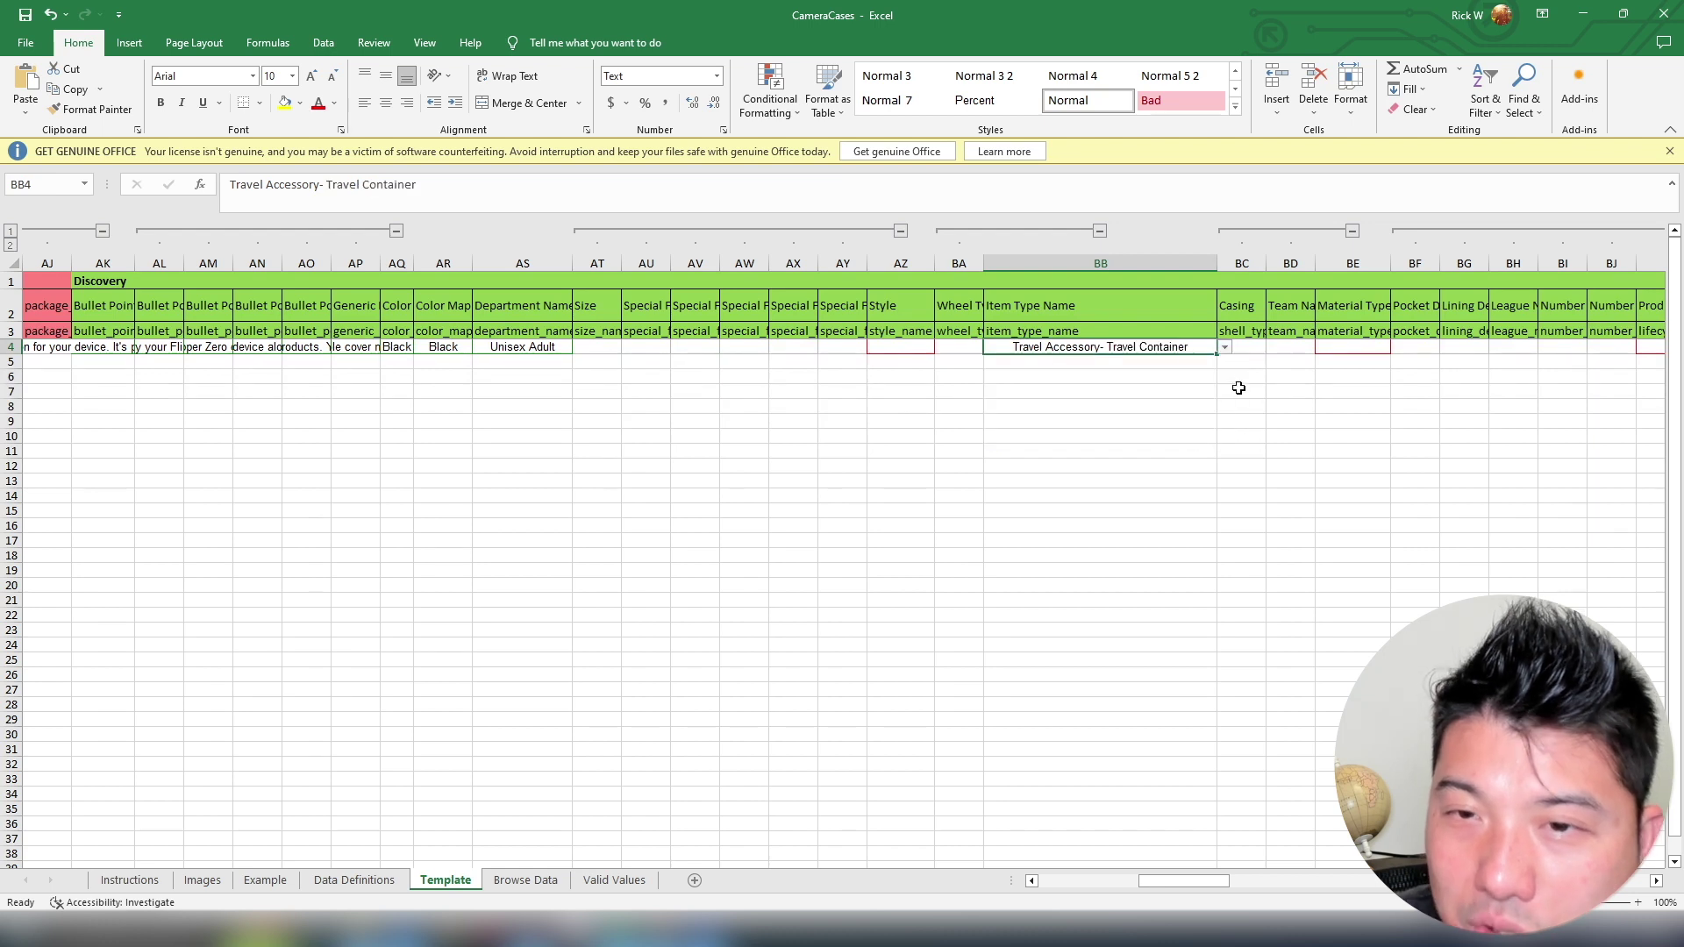
# Select the style_name field header and pick out the word 'style'
pyautogui.click(948, 332)
pyautogui.click(908, 332)
pyautogui.click(908, 346)
pyautogui.click(907, 332)
pyautogui.moveTo(258, 184); pyautogui.dragTo(229, 184)
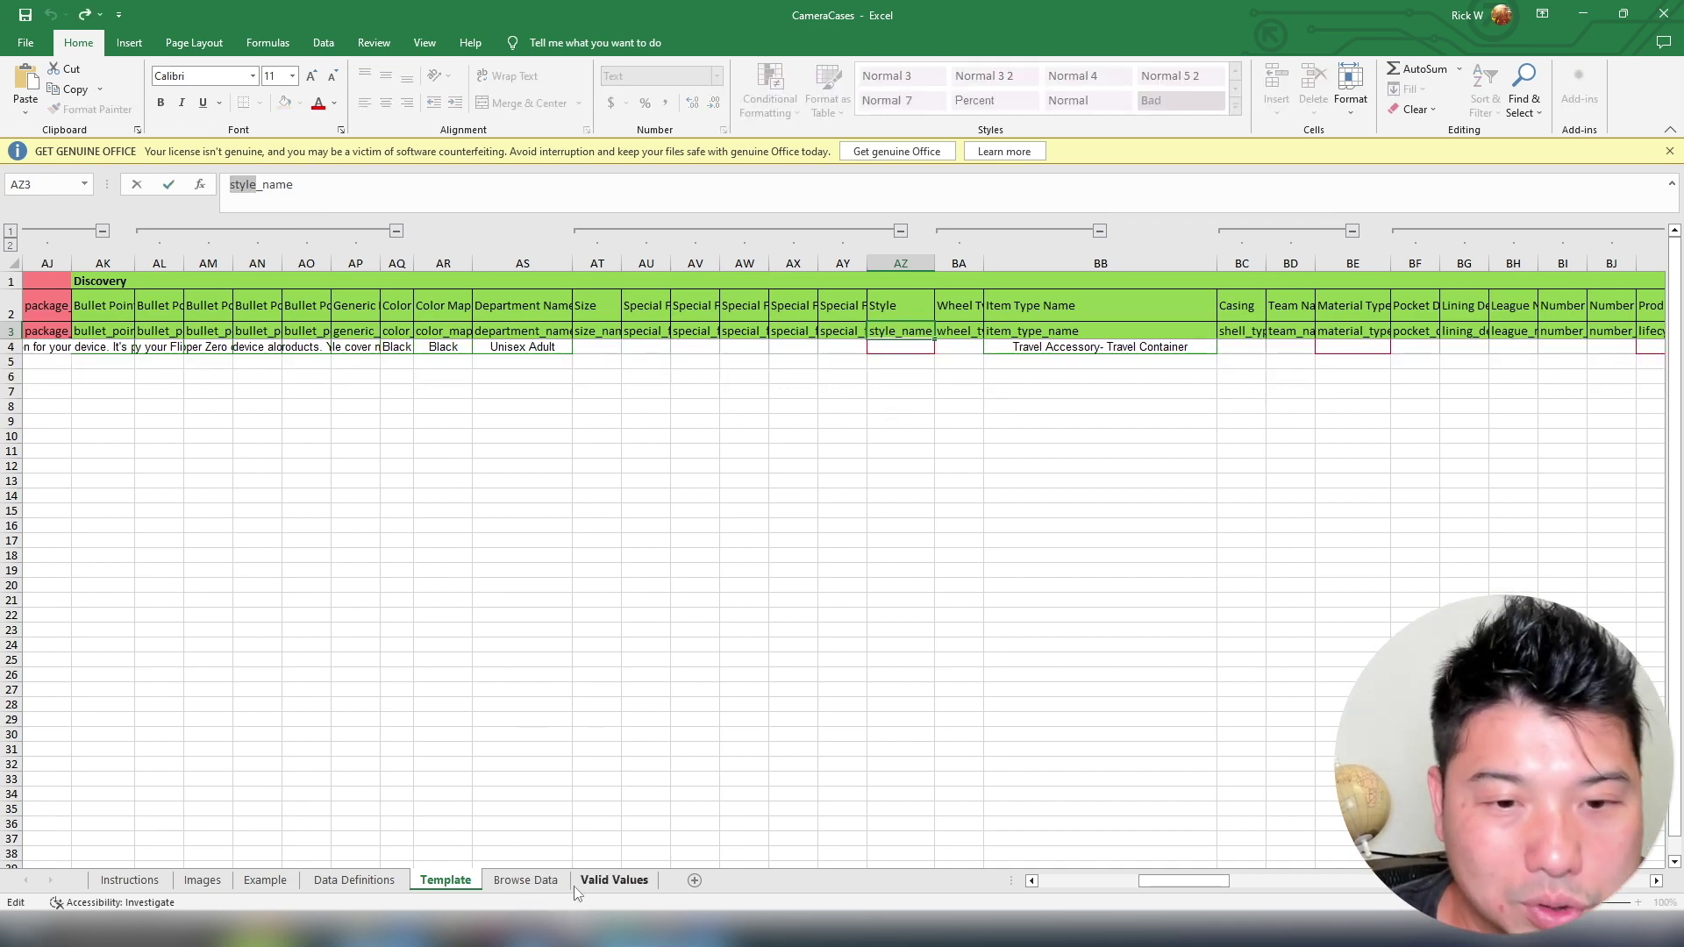
# Search Valid Values column B for 'style' (no match) and check the Browse Data sheet
pyautogui.click(607, 882)
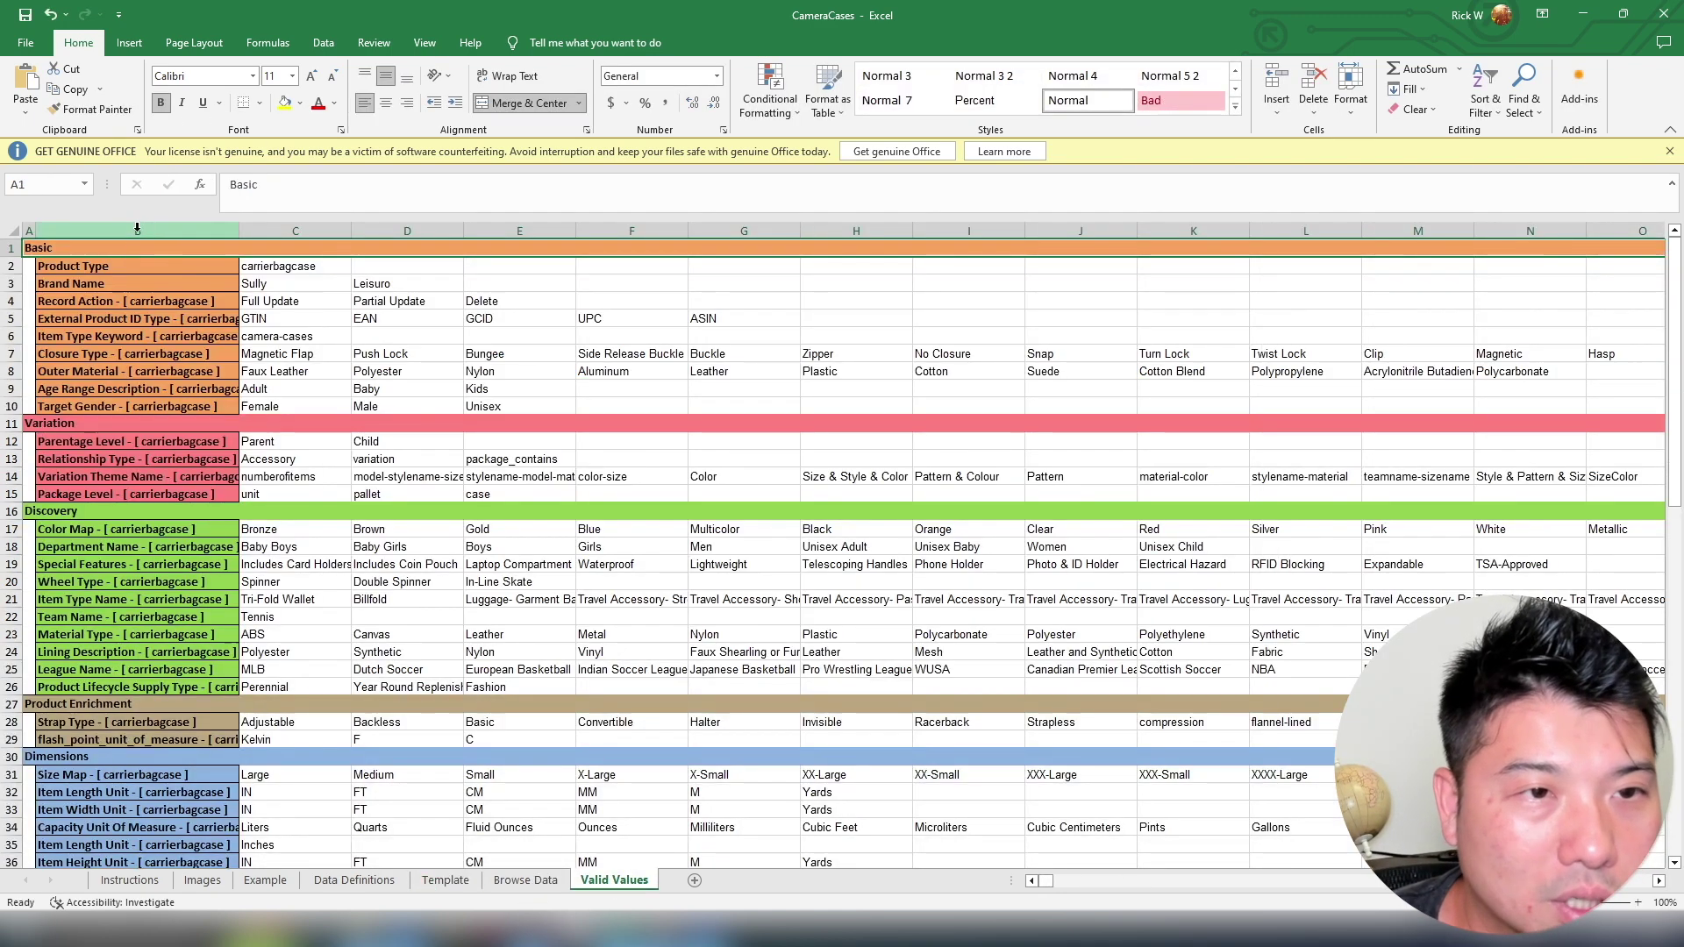
pyautogui.click(136, 230)
pyautogui.hotkey('ctrl', 'f')
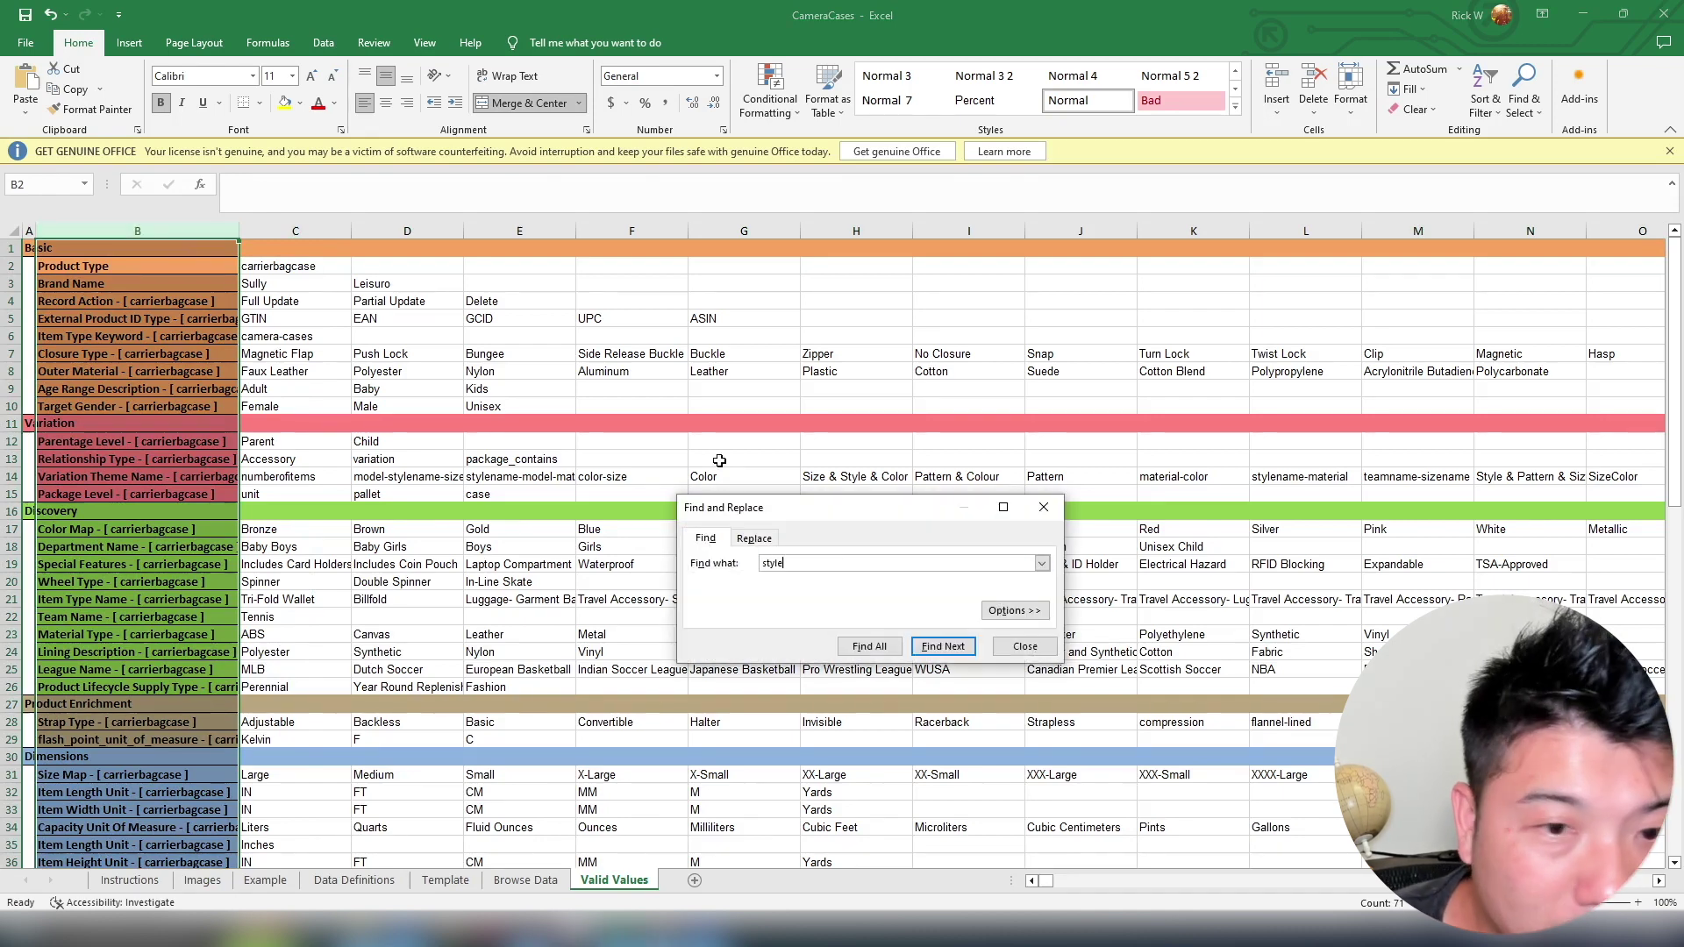
pyautogui.click(939, 651)
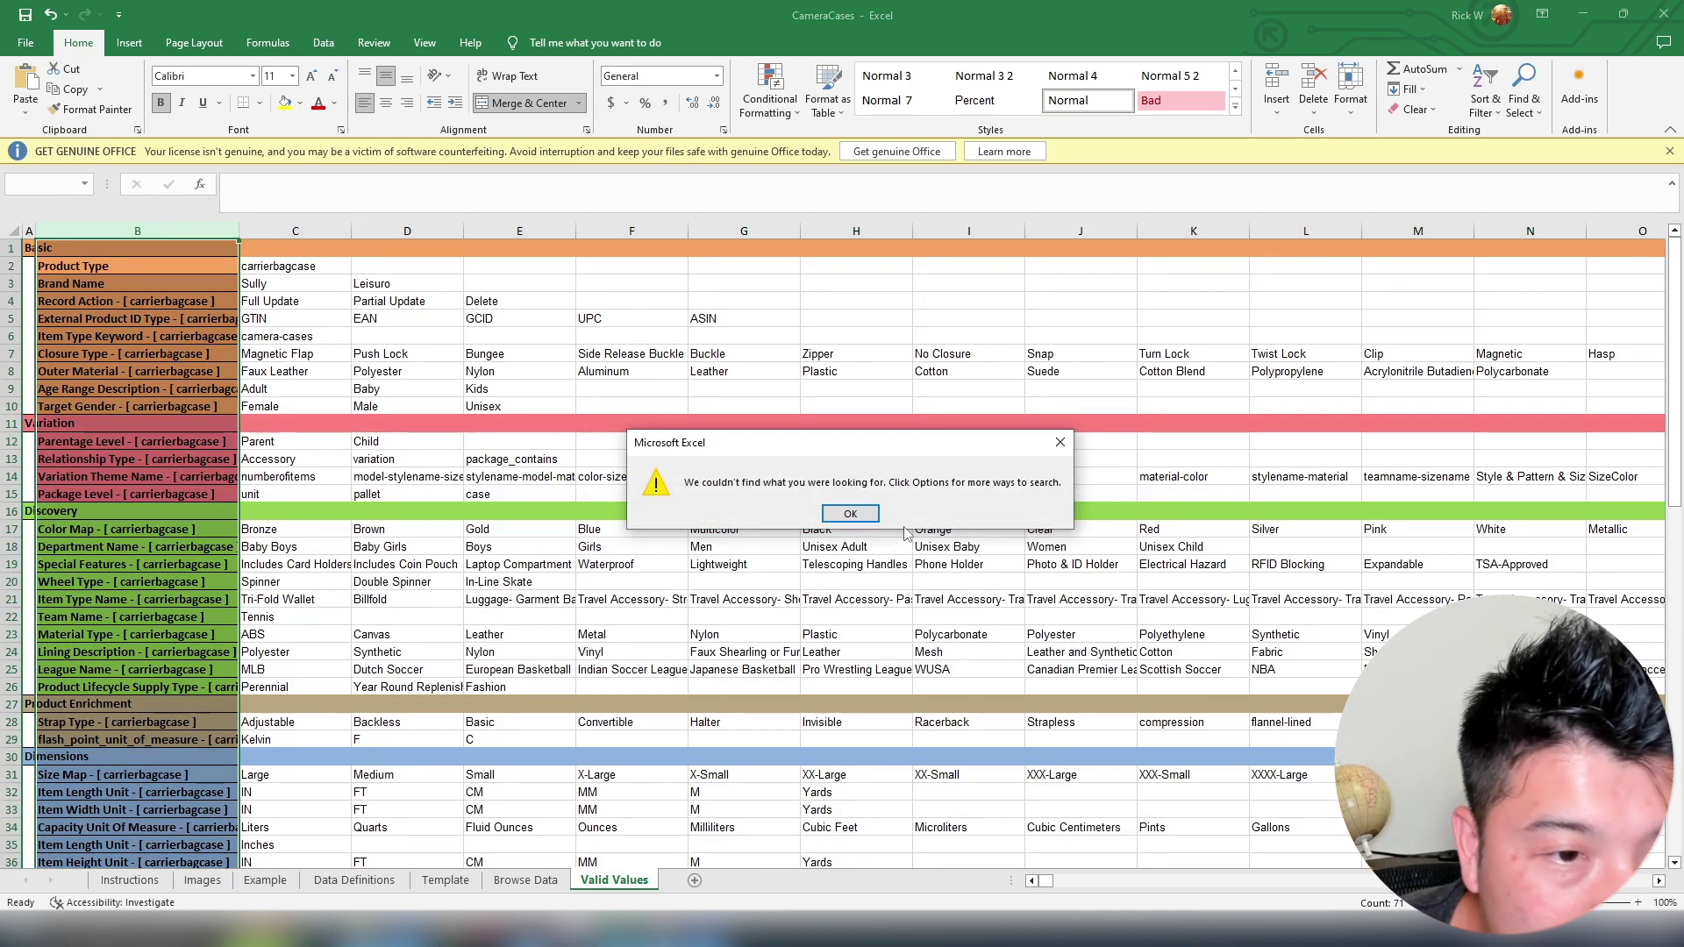
pyautogui.press('Return')
pyautogui.click(561, 880)
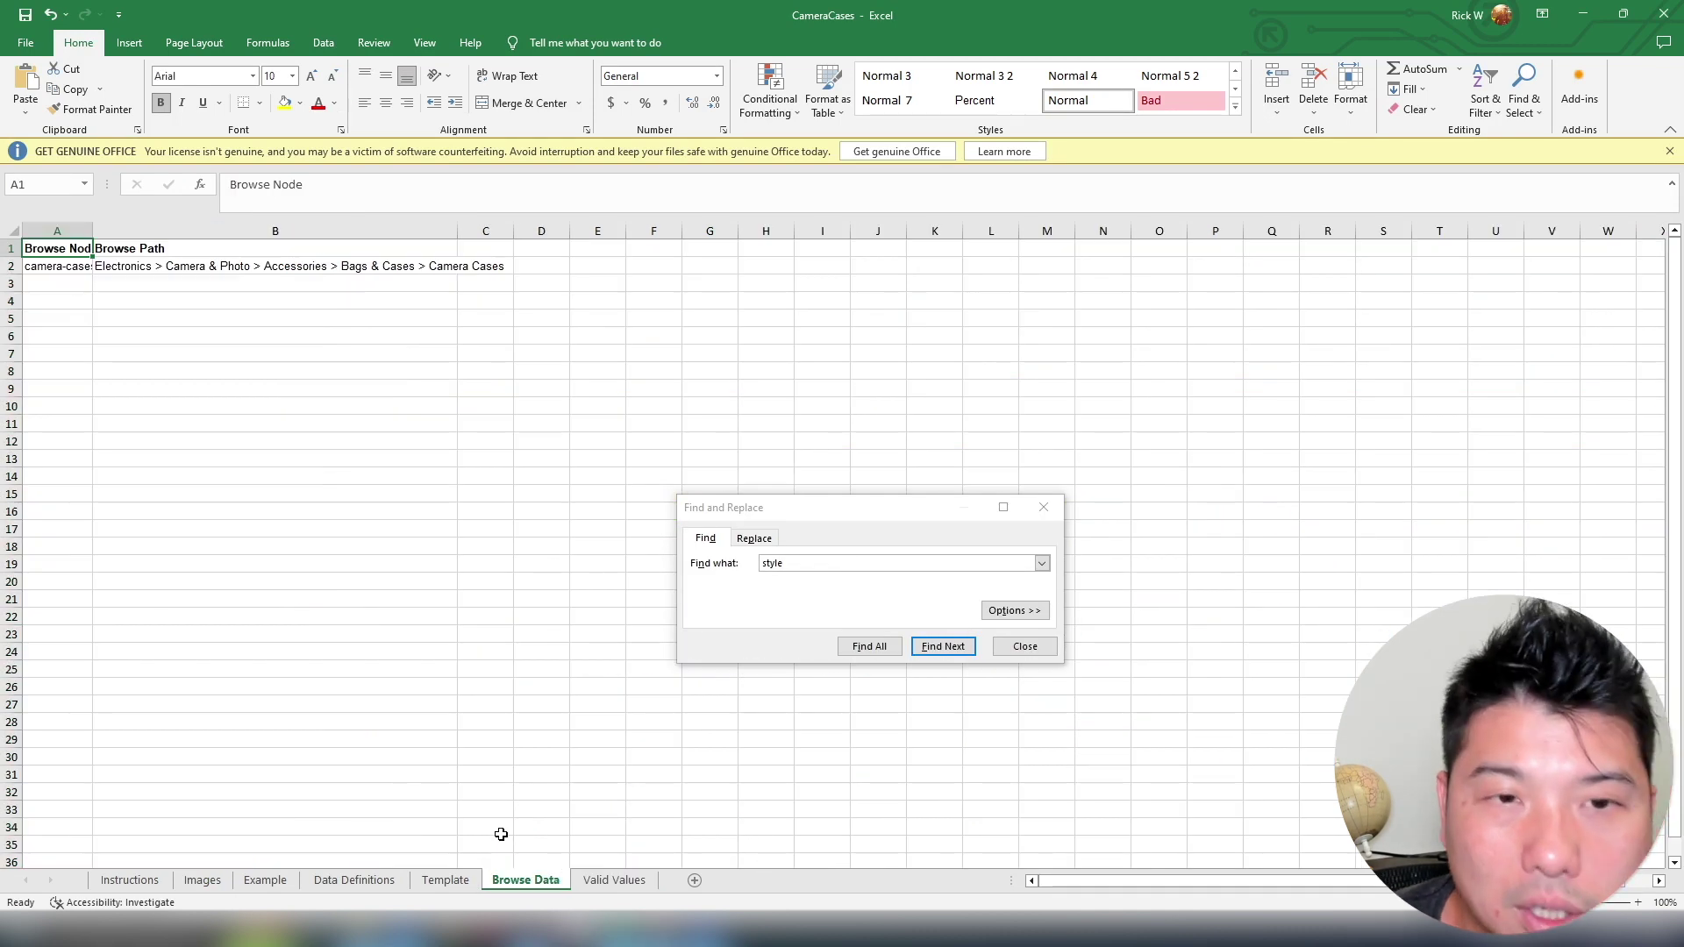
pyautogui.click(445, 880)
# Inspect the Style header AZ2, review item type values on Valid Values, then select Style cell AZ4
pyautogui.click(901, 309)
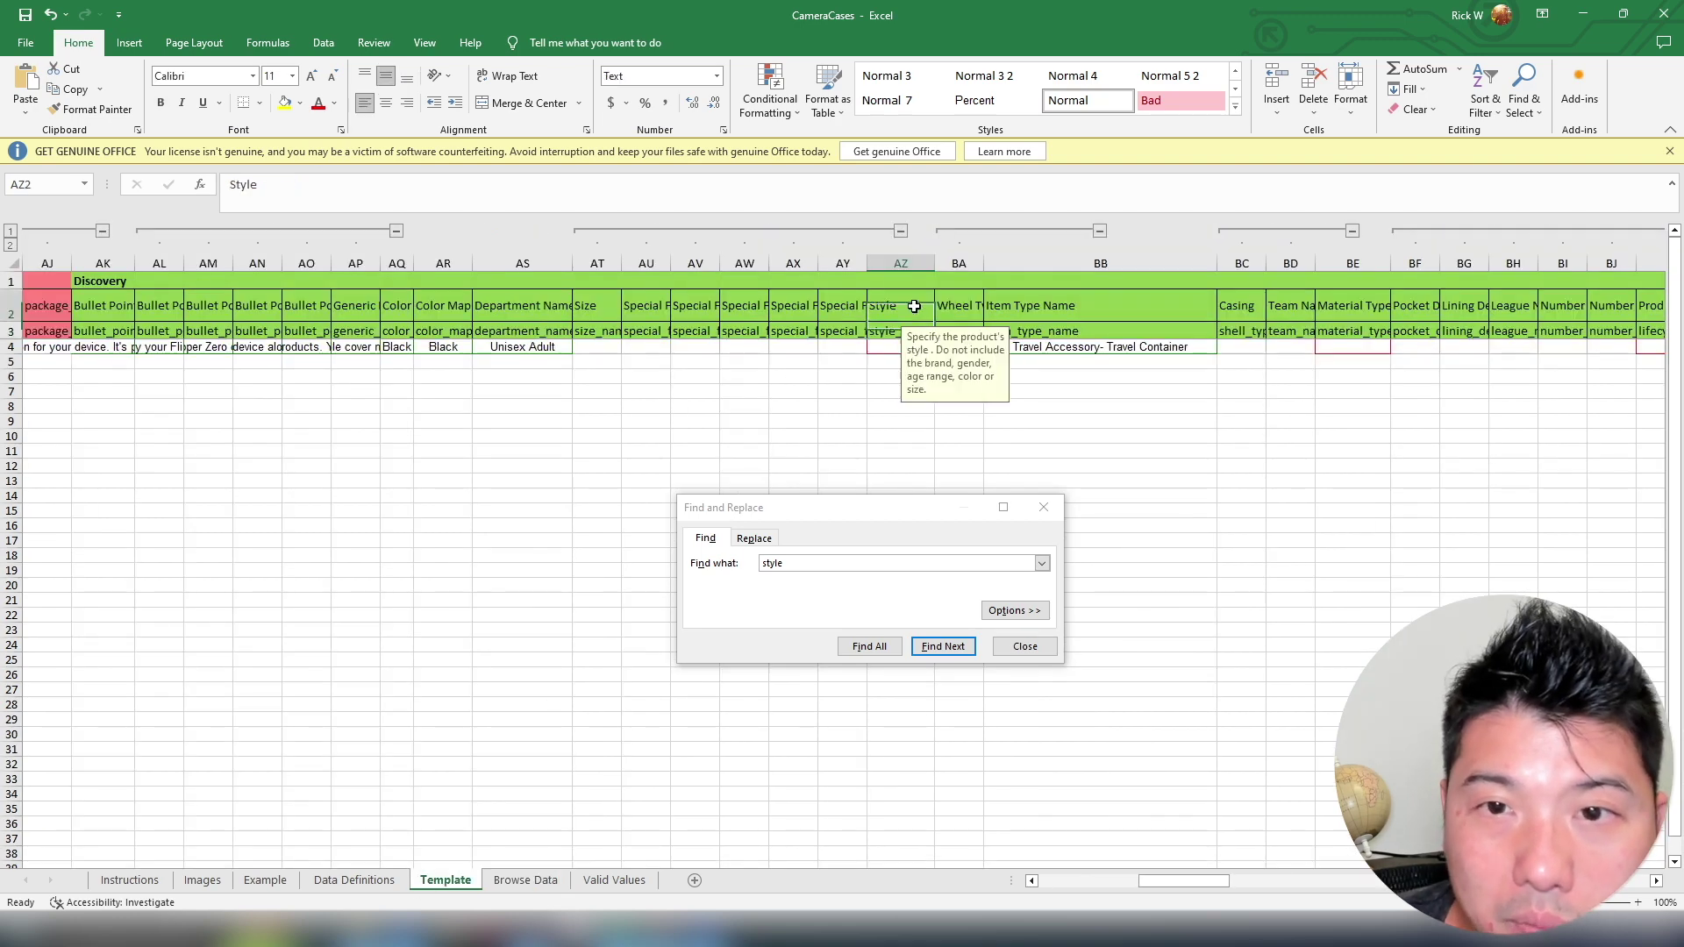
pyautogui.doubleClick(418, 193)
pyautogui.press('Return')
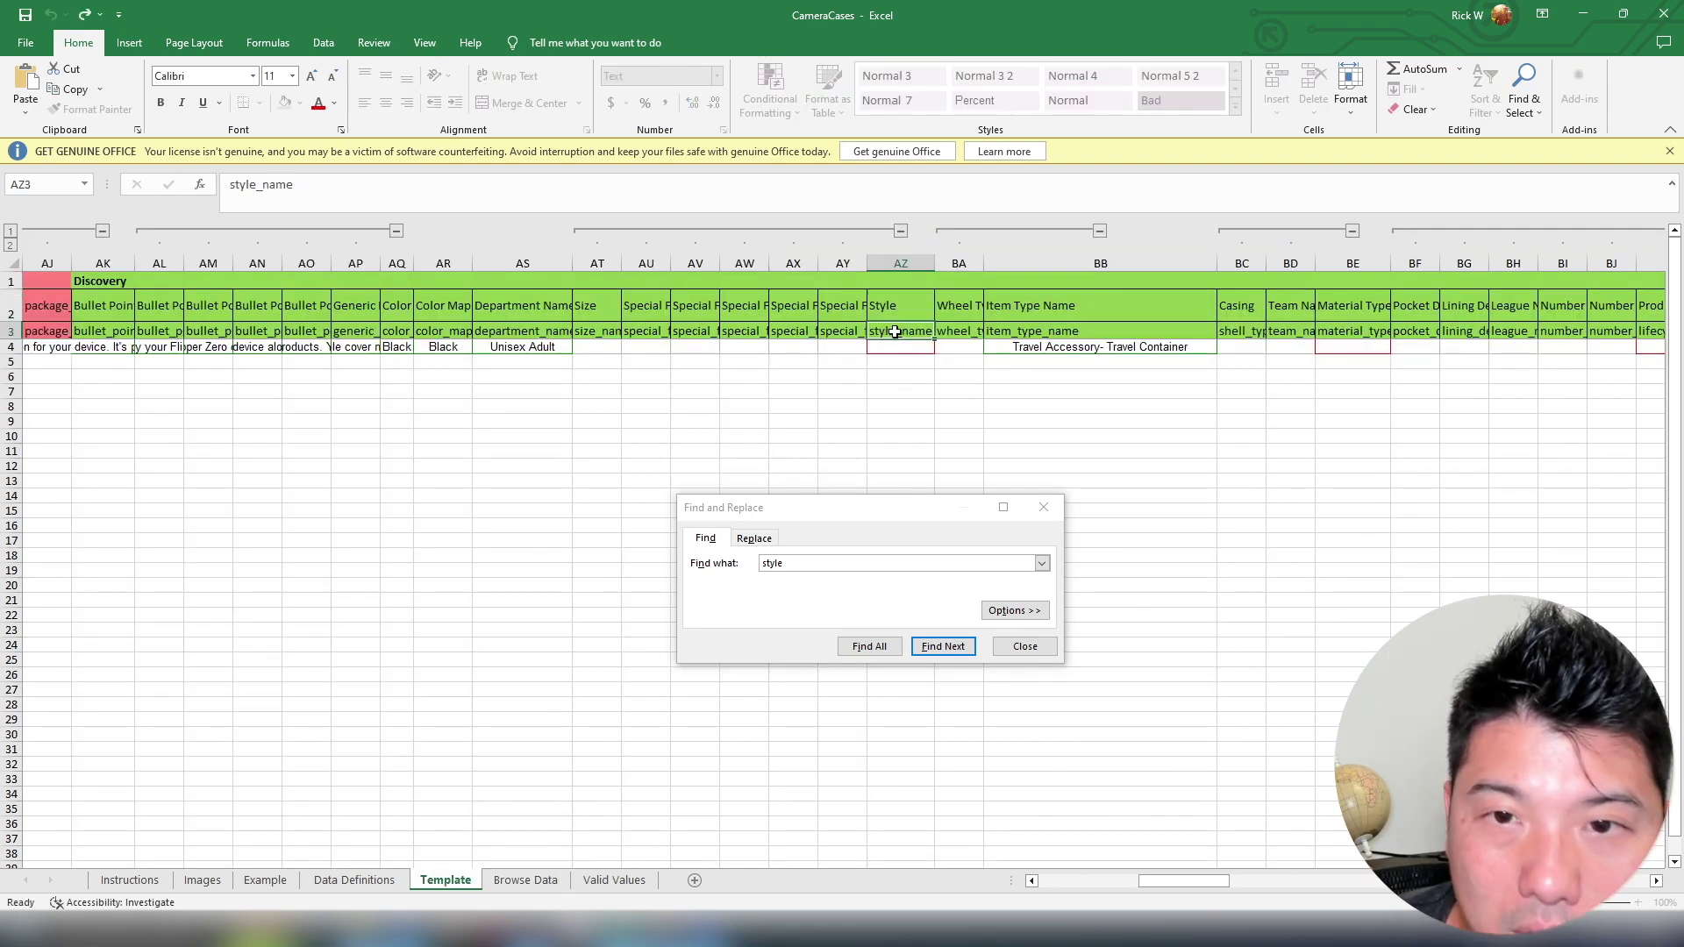
pyautogui.click(614, 880)
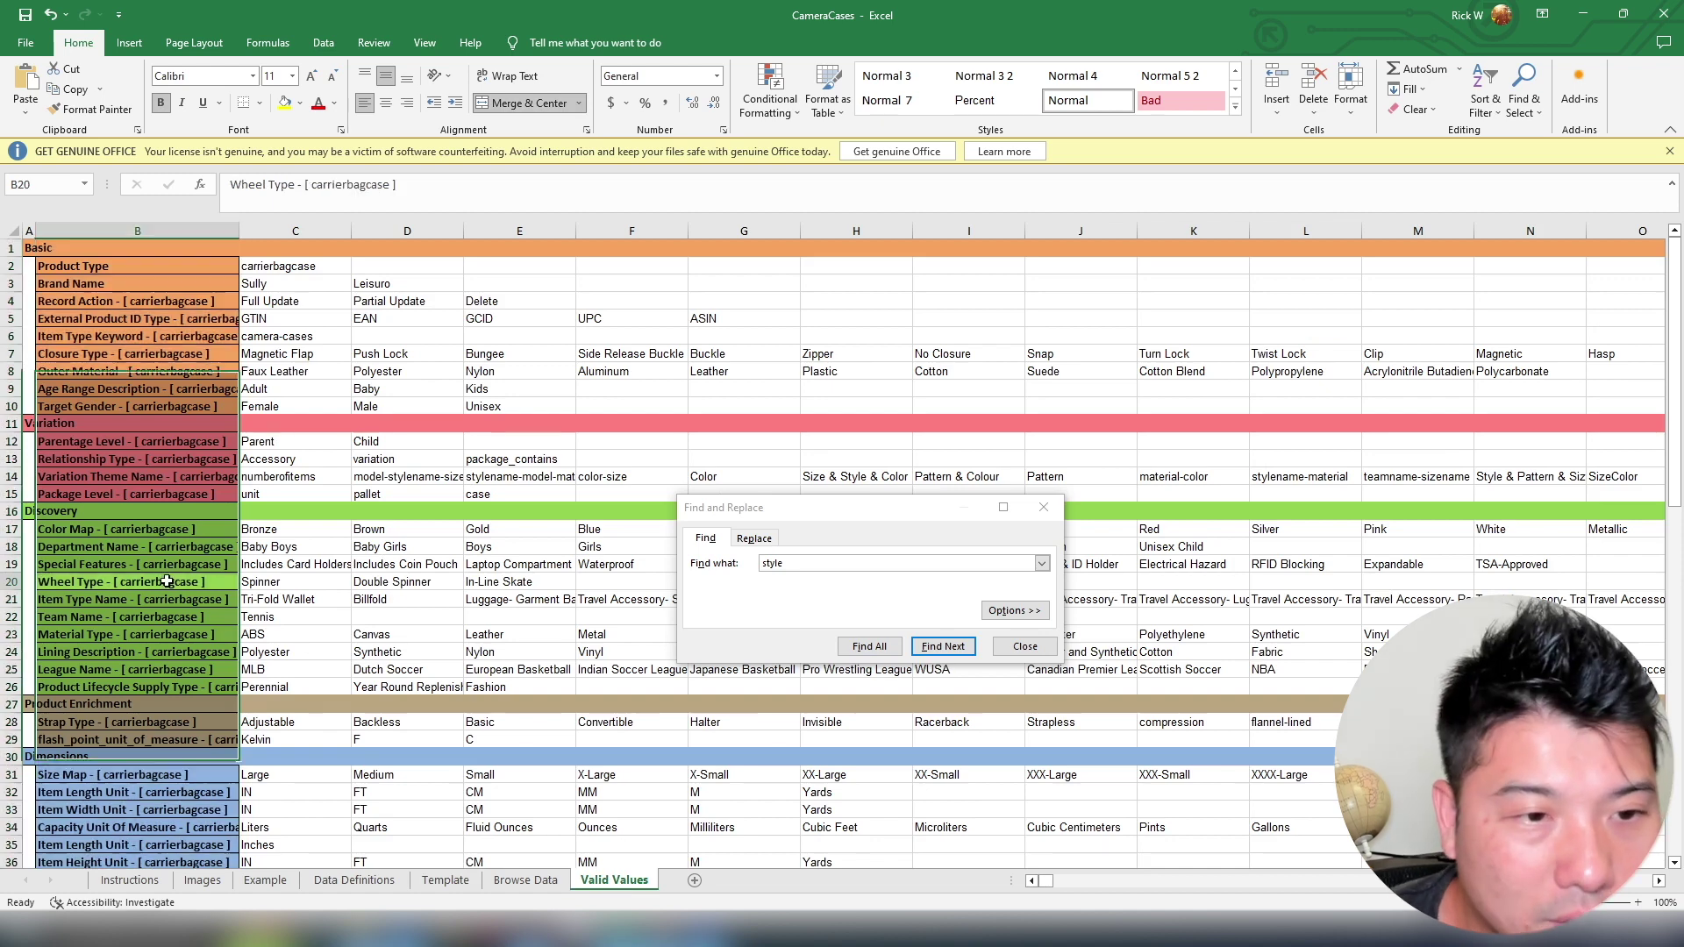
pyautogui.click(151, 549)
pyautogui.click(294, 600)
pyautogui.scroll(-3, 294, 599)
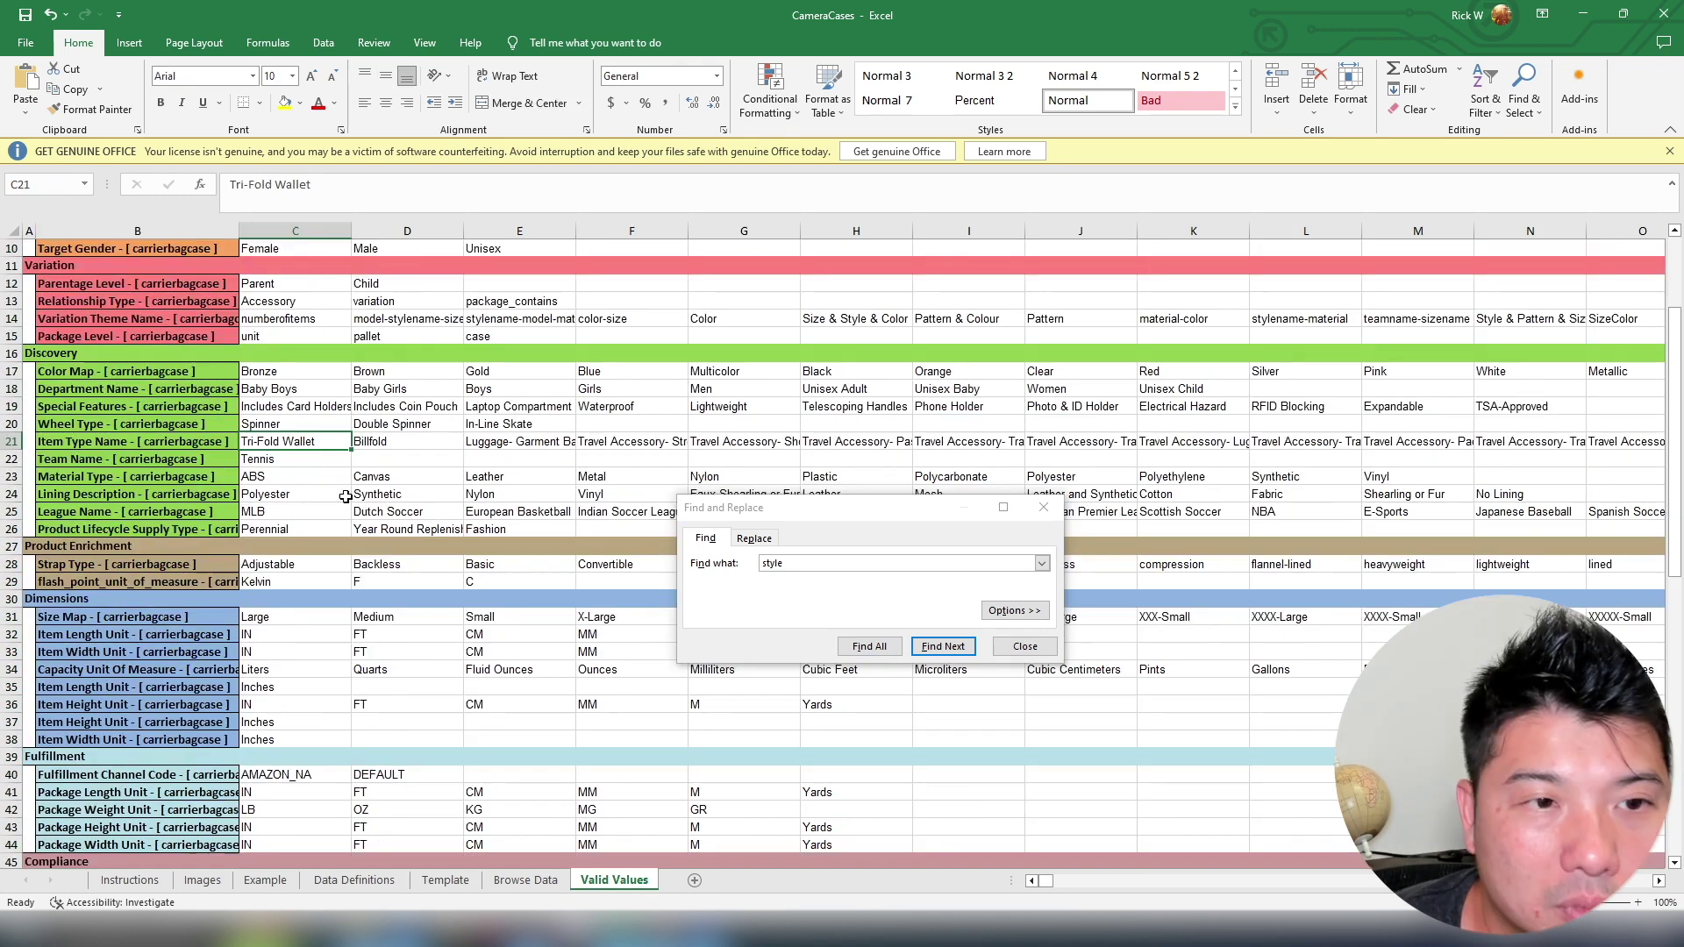
pyautogui.click(526, 880)
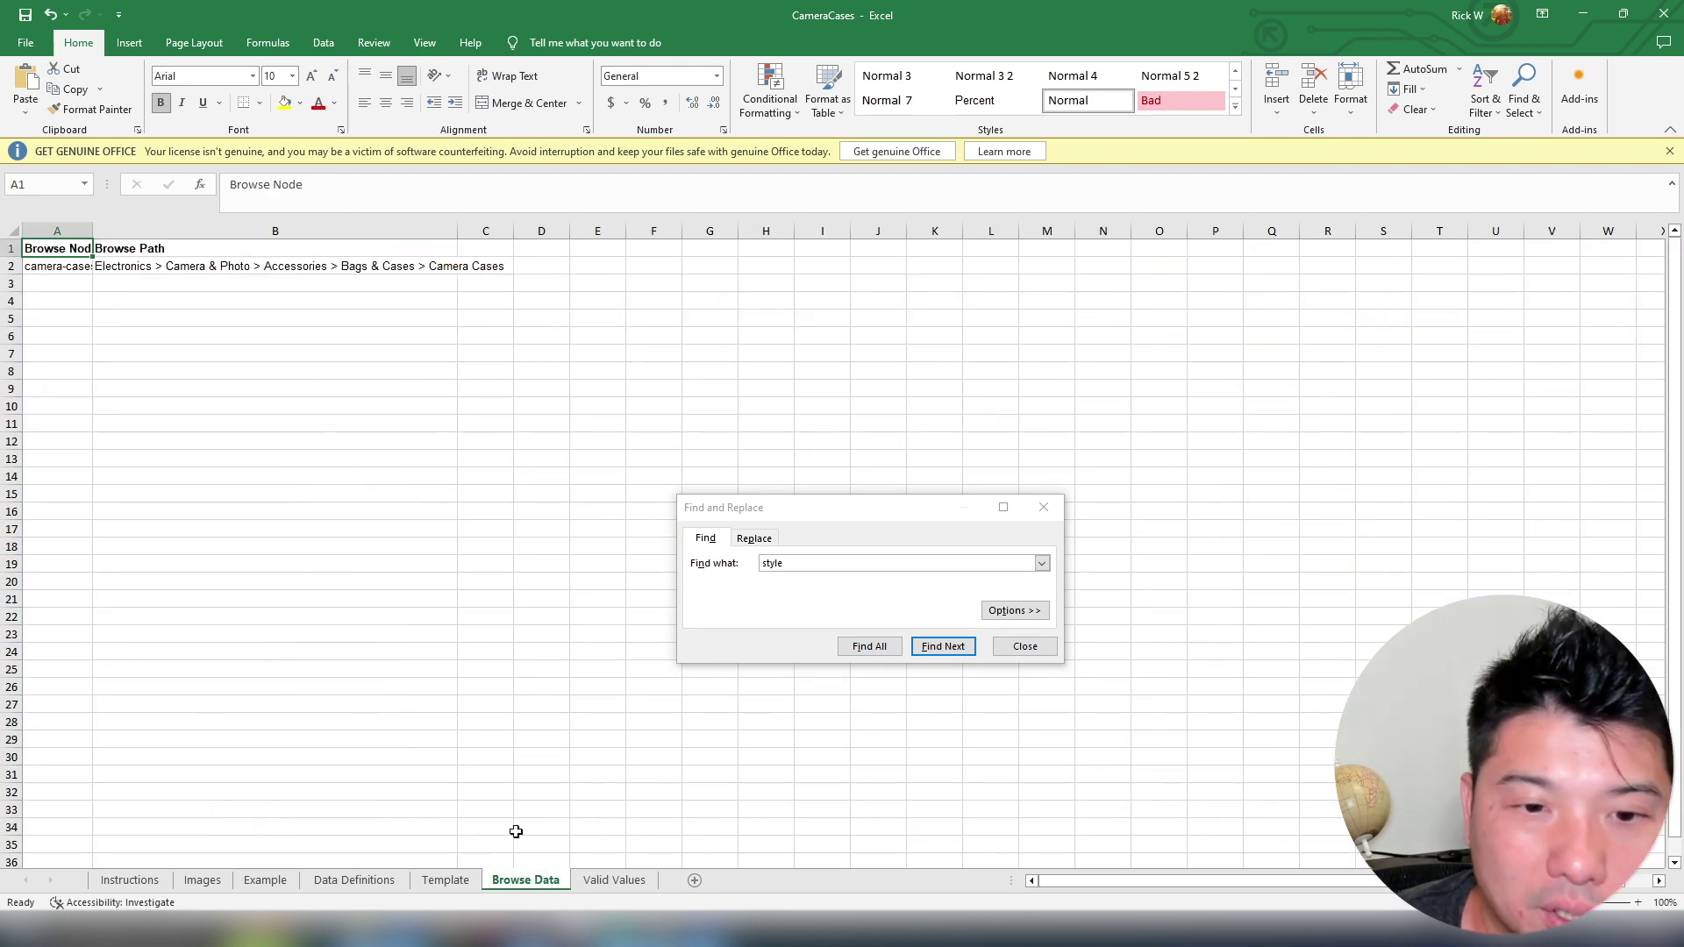
pyautogui.click(446, 880)
pyautogui.click(898, 348)
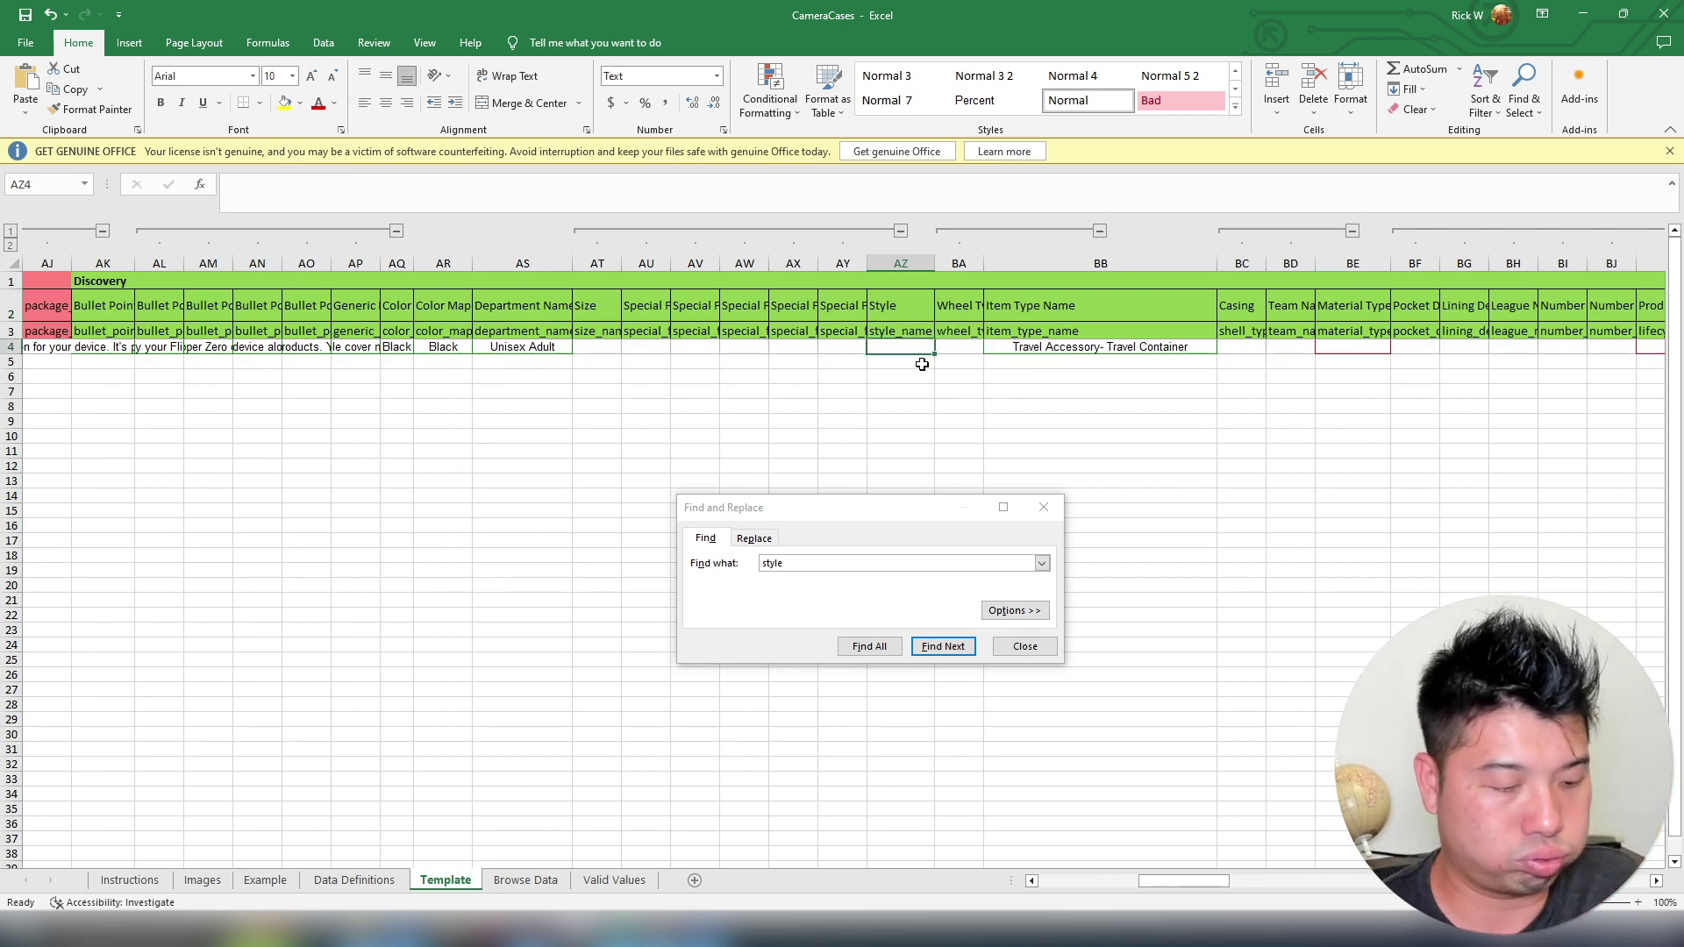
# Enter Style Rectangle in AZ4, Material Type Plastic in BE4, and Lifecycle Supply Type Perennial in BK4
pyautogui.write('Rectangle')
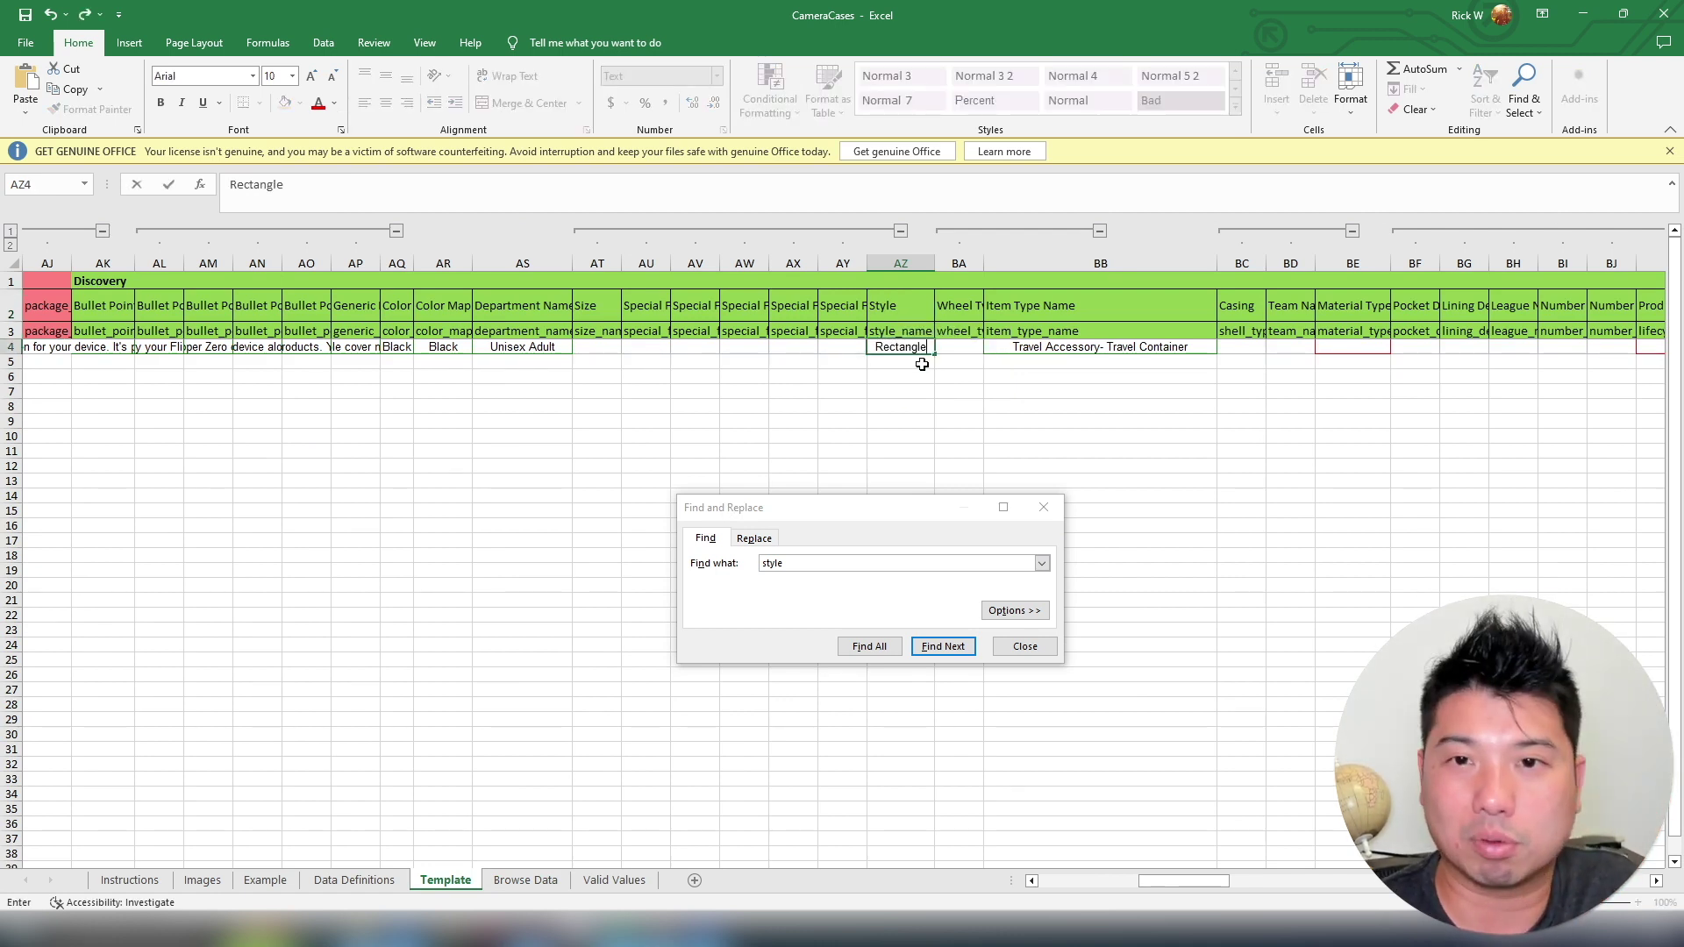
pyautogui.press('Return')
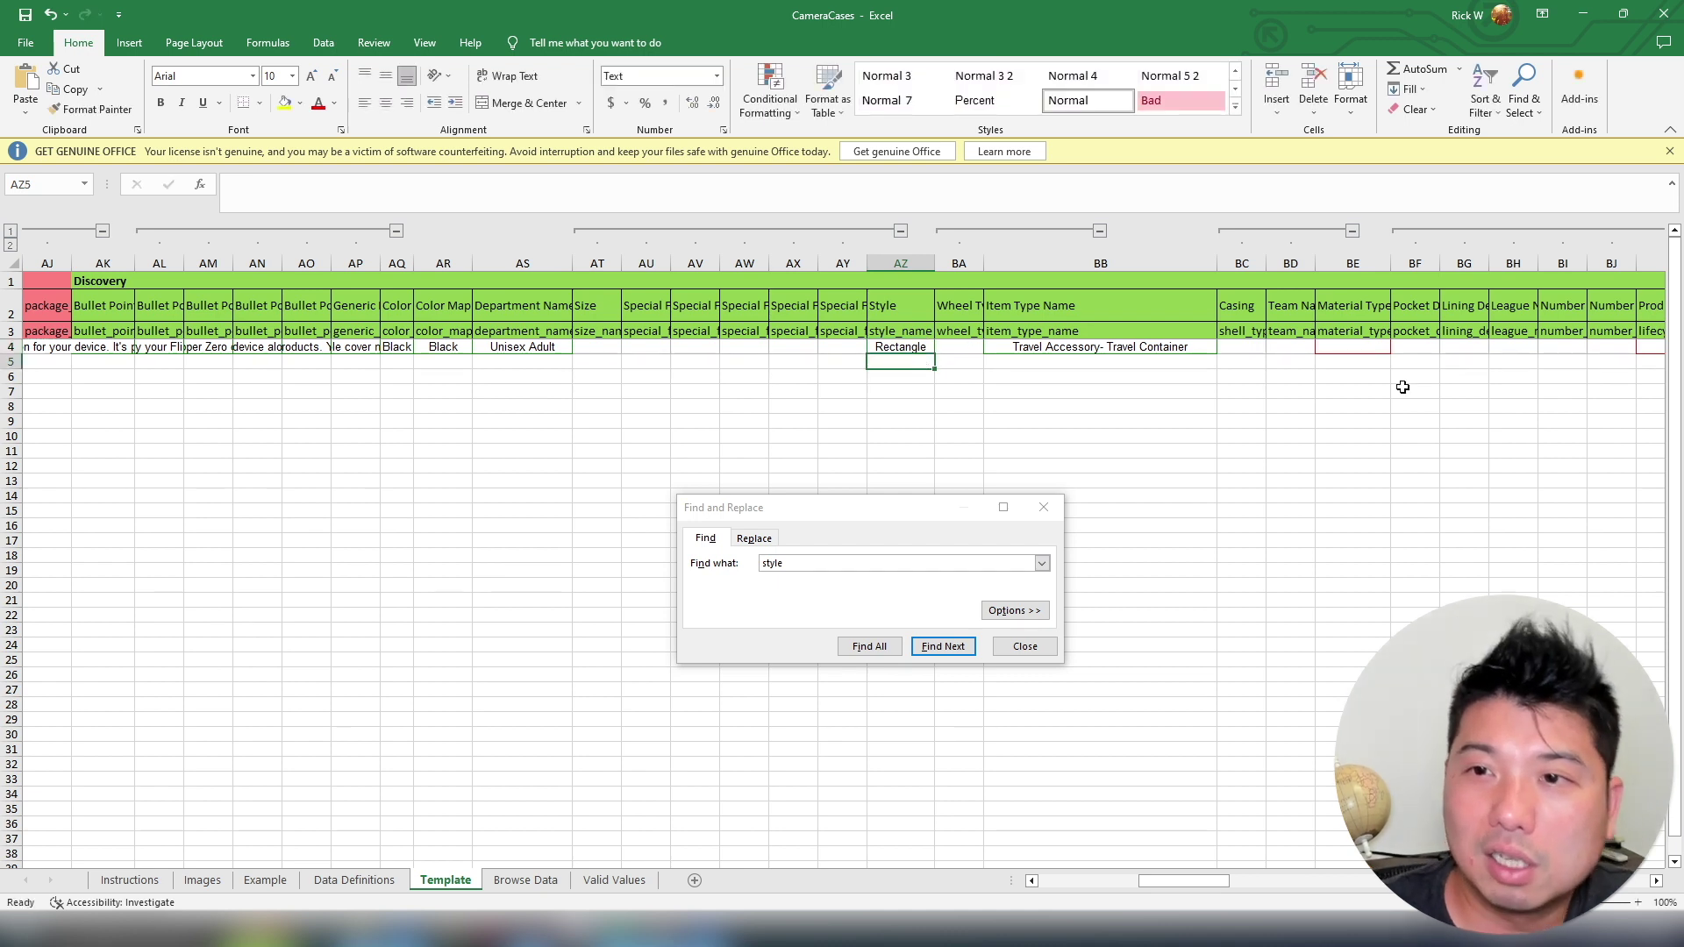
pyautogui.click(1372, 347)
pyautogui.click(1398, 348)
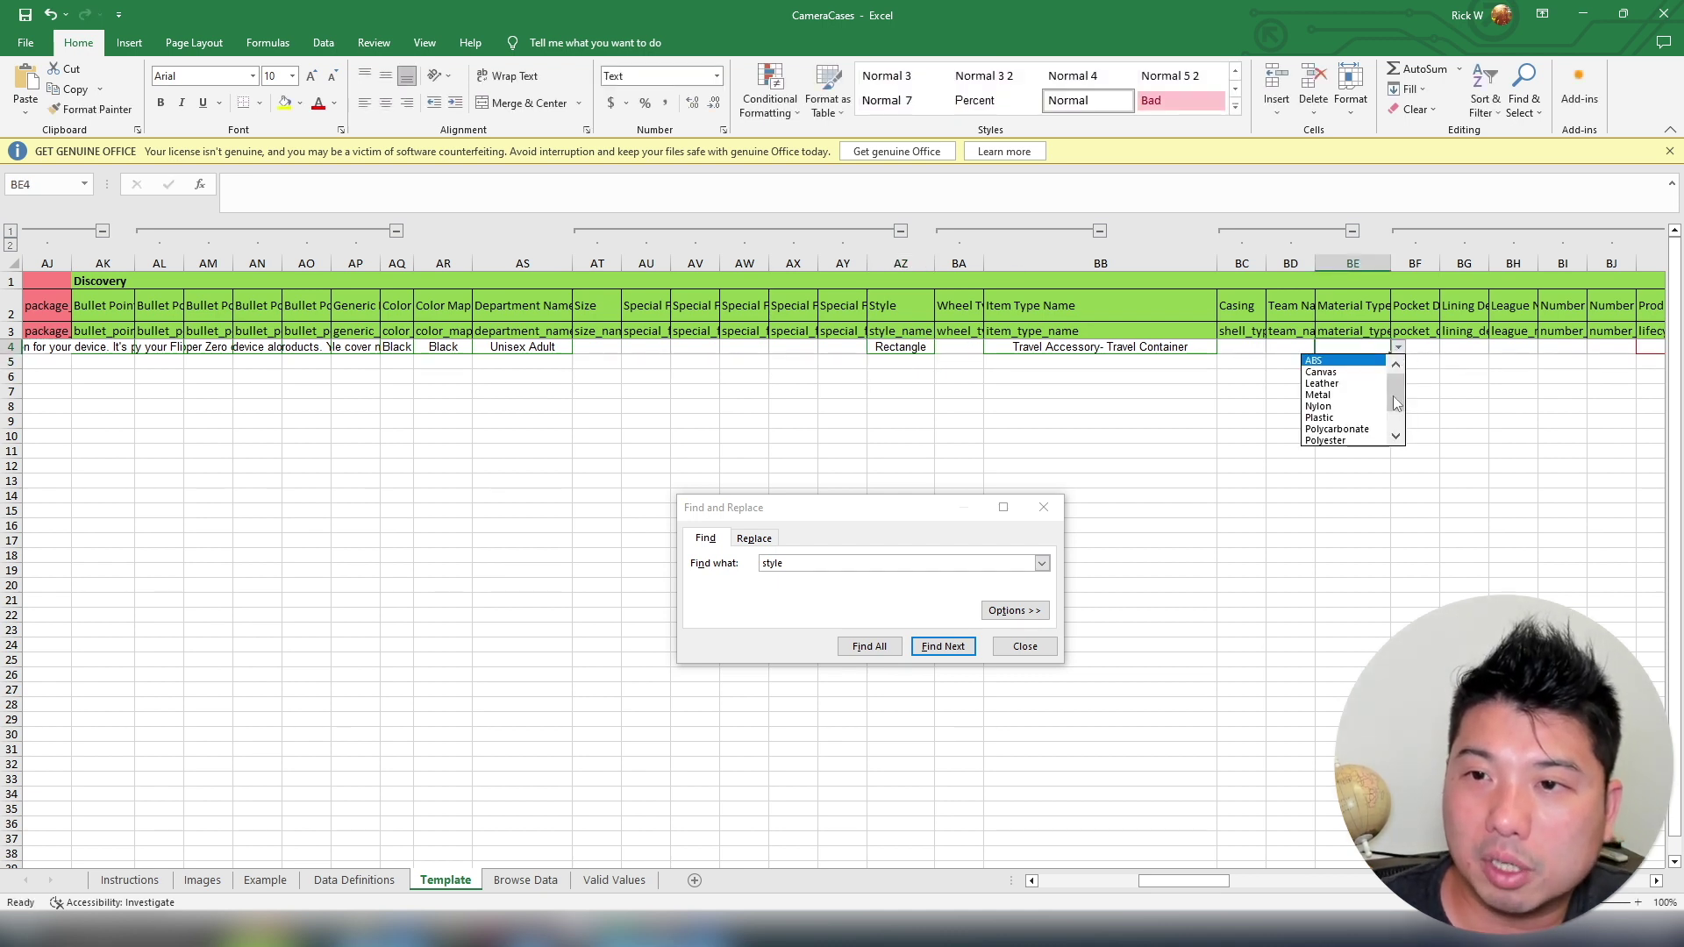
pyautogui.scroll(-3, 1386, 417)
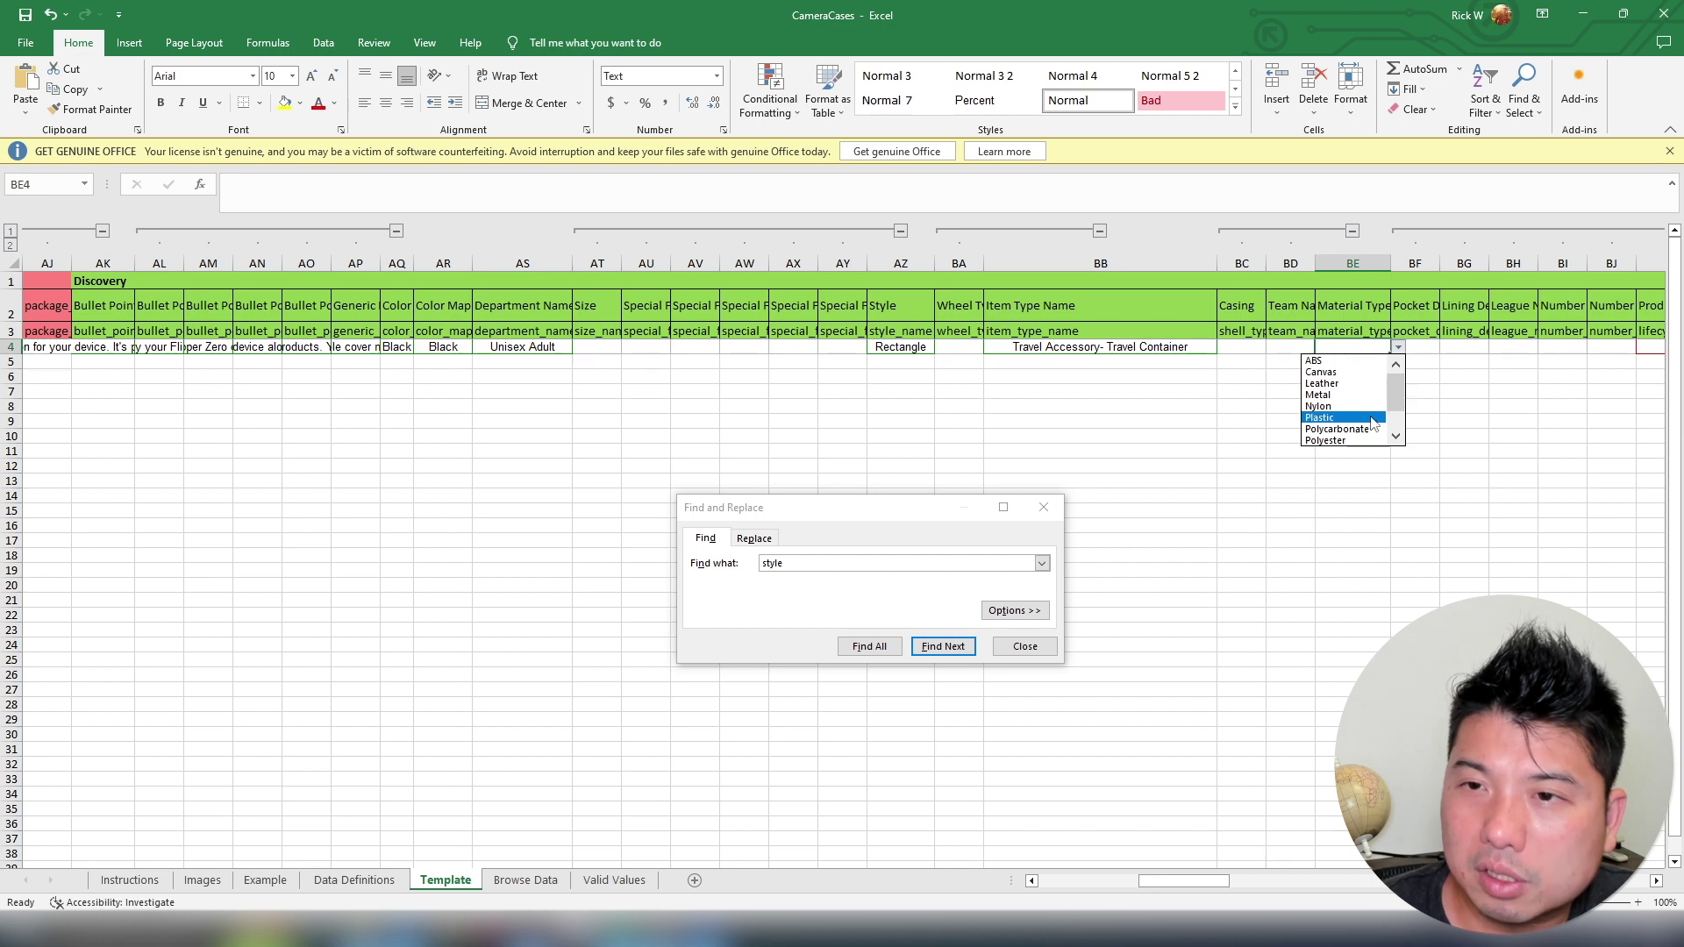
pyautogui.click(1329, 395)
pyautogui.click(1504, 405)
pyautogui.click(1611, 406)
pyautogui.hscroll(6, 1298, 681)
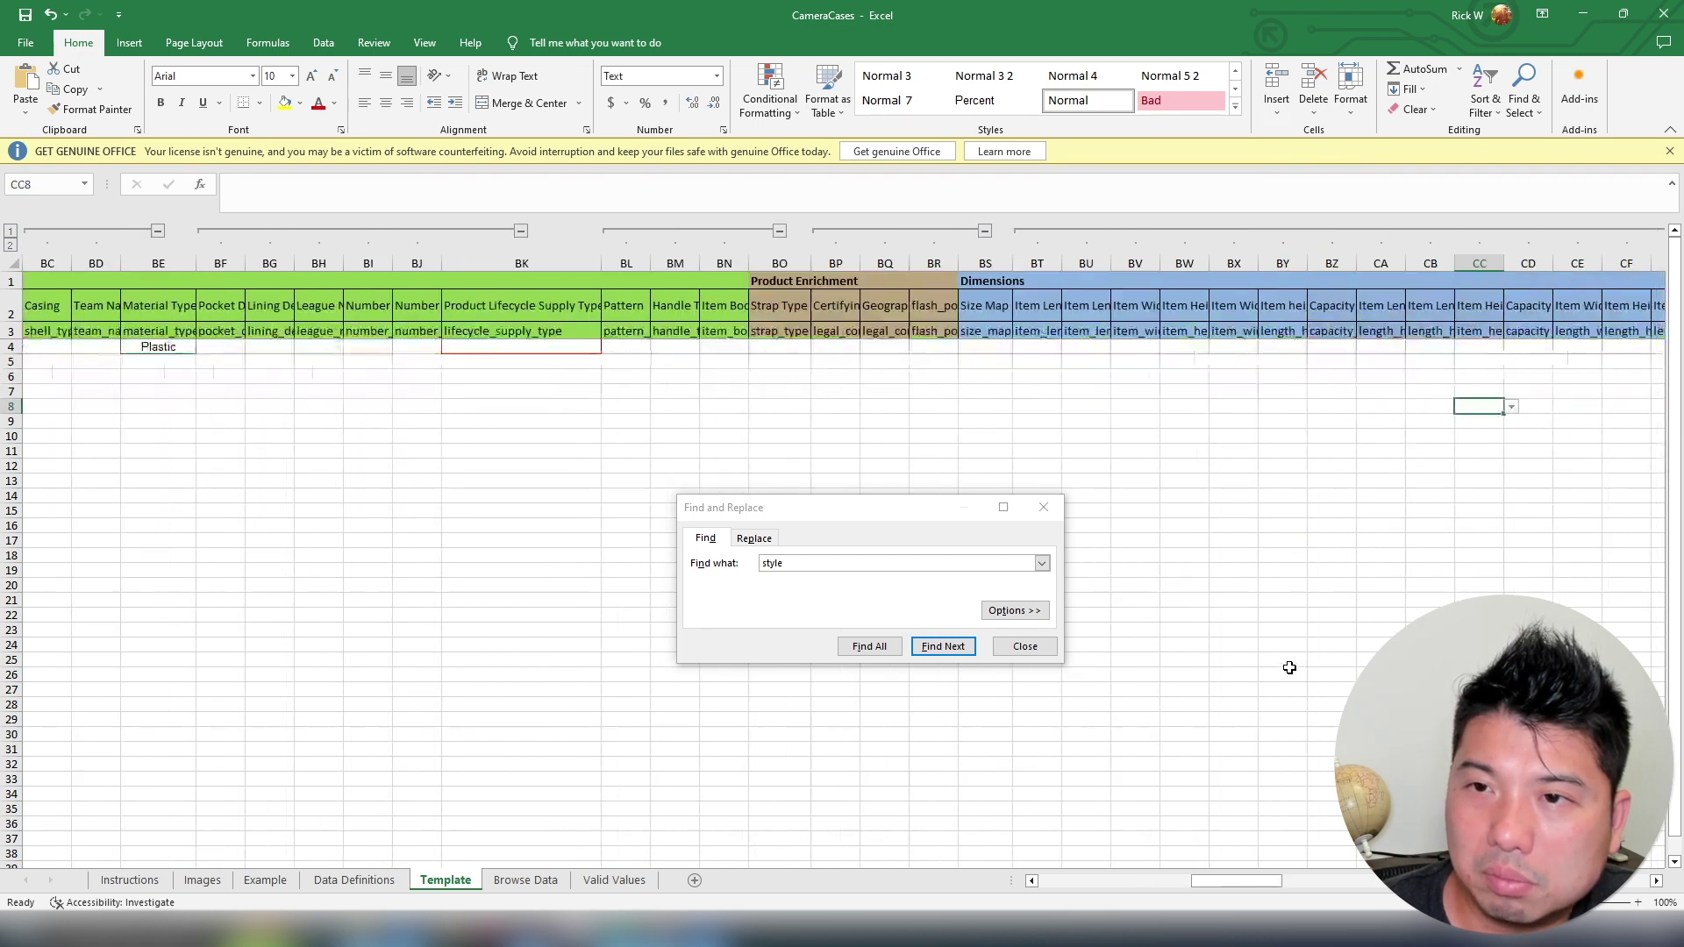
pyautogui.click(512, 345)
pyautogui.click(608, 350)
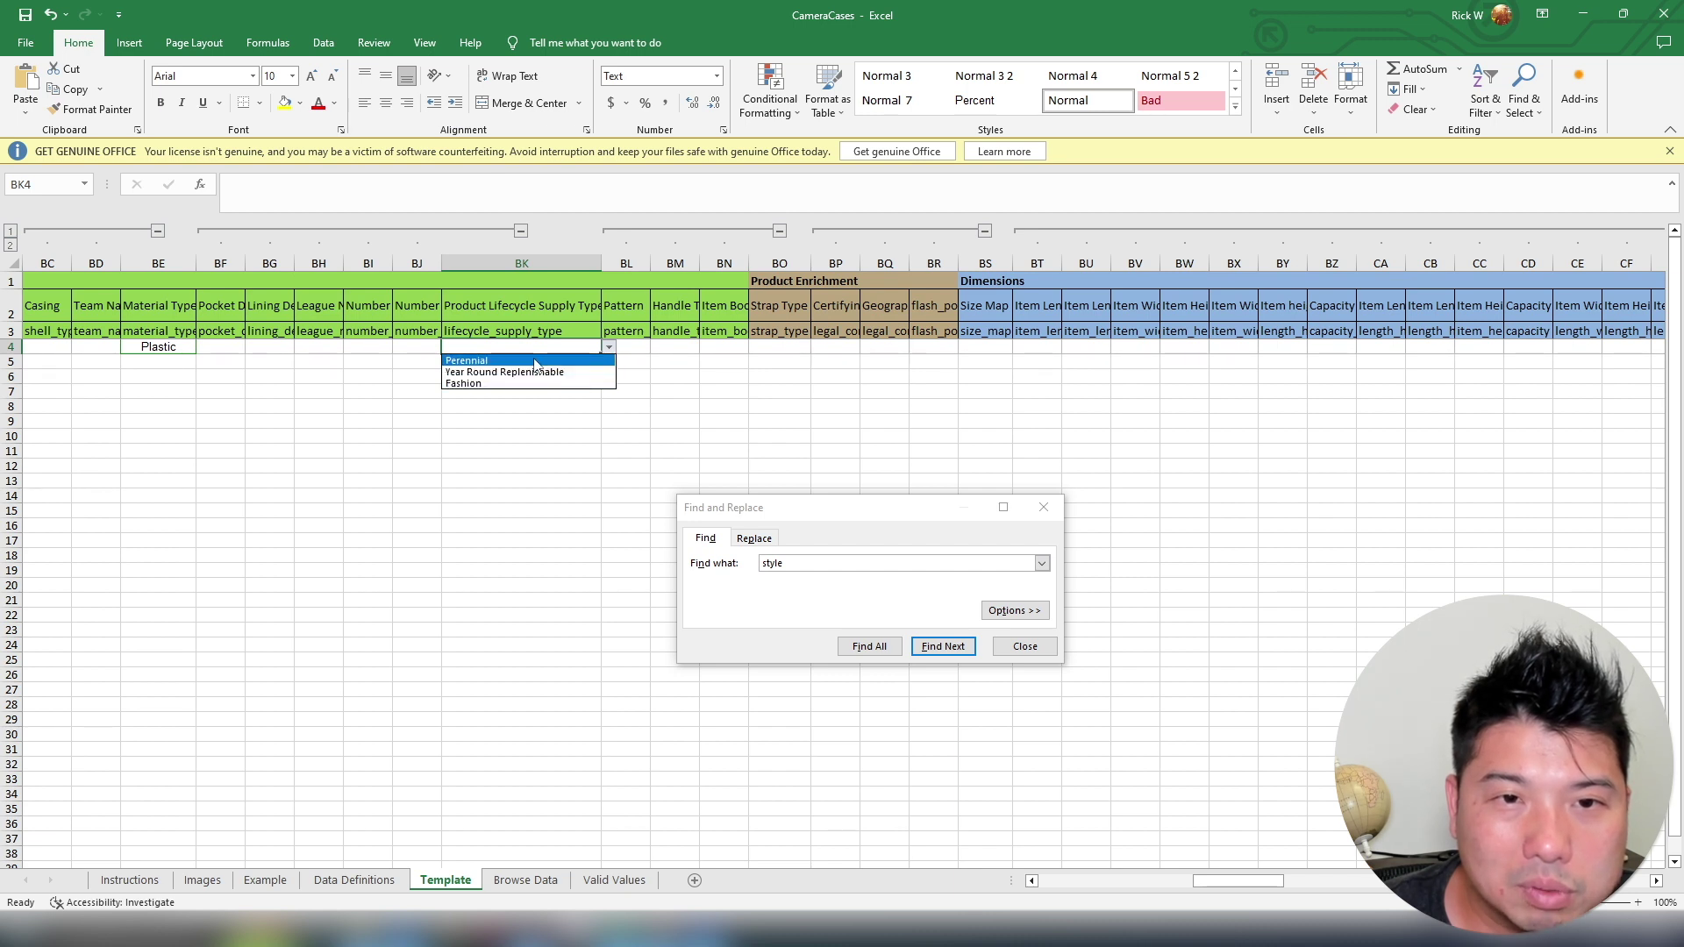
pyautogui.click(536, 360)
# Close the Find dialog, close the processing summary without saving, and minimize Excel
pyautogui.click(1043, 509)
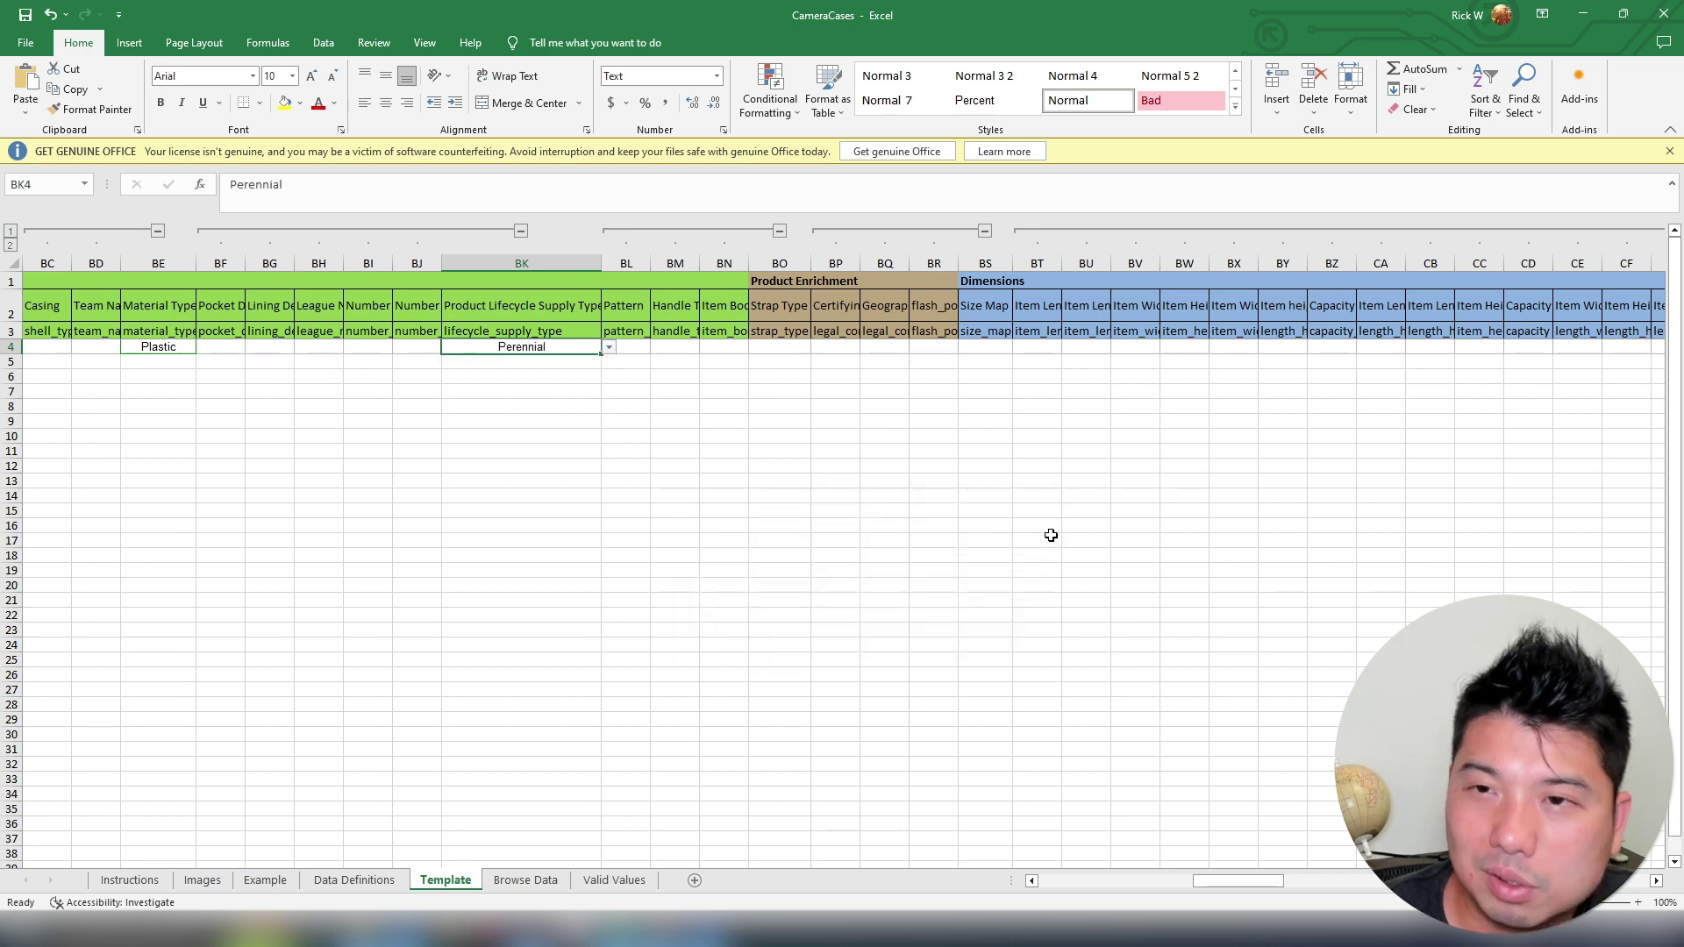
pyautogui.moveTo(1230, 881); pyautogui.dragTo(1207, 871)
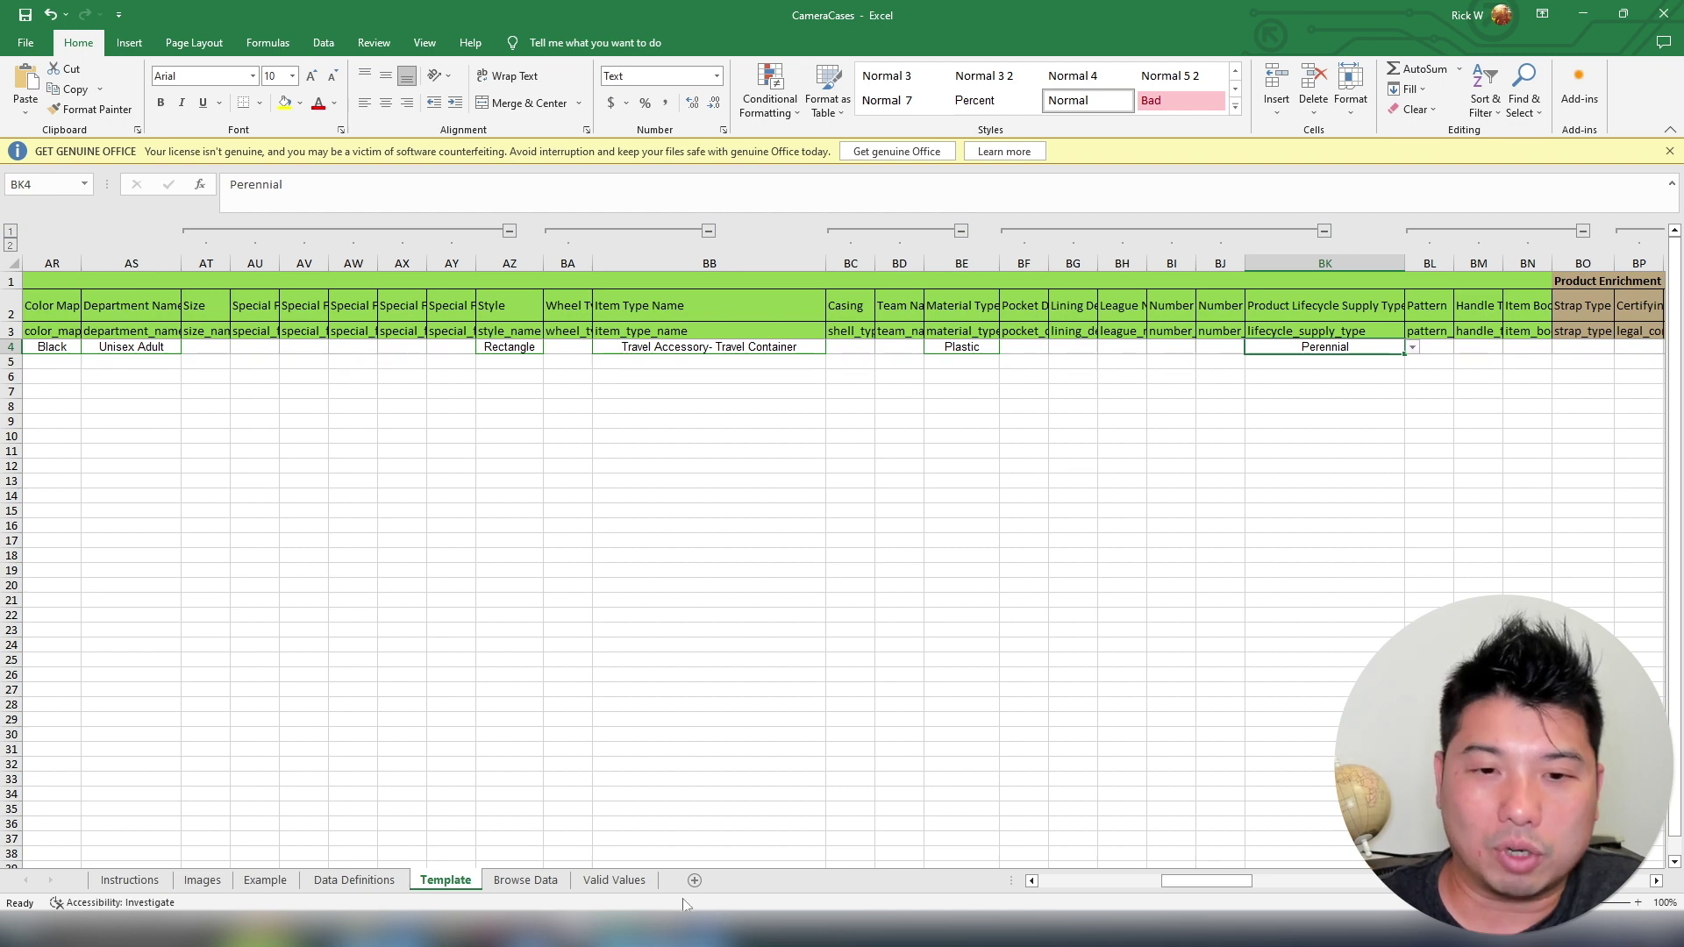
pyautogui.moveTo(632, 930)
pyautogui.click(706, 842)
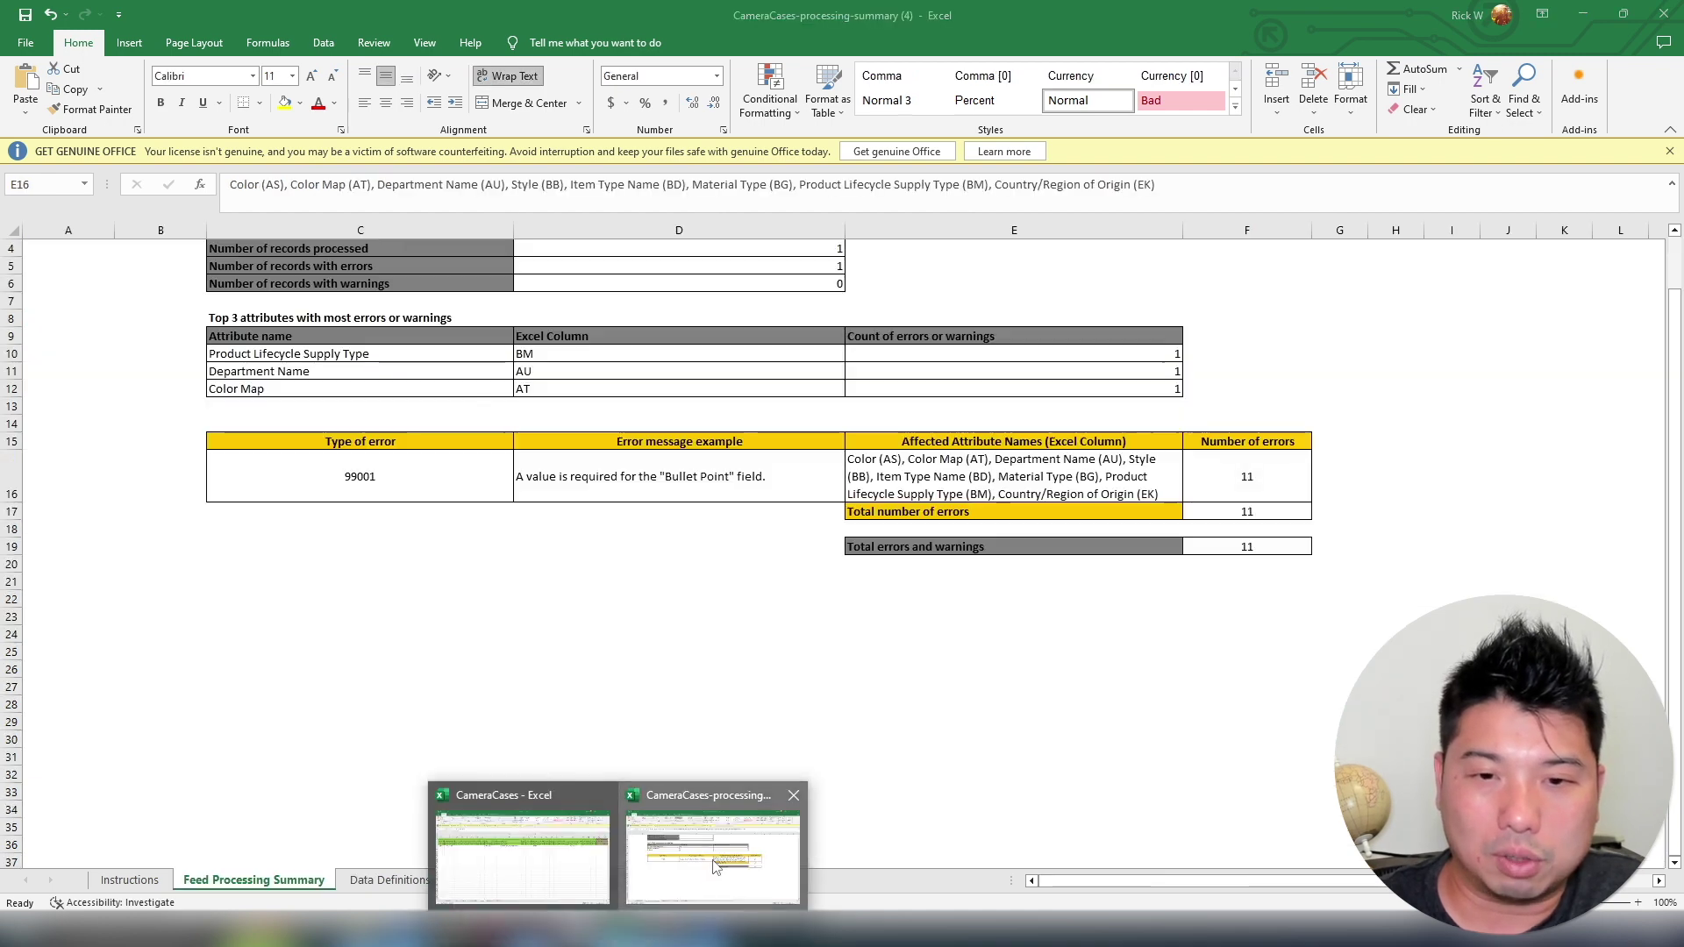
pyautogui.click(1662, 17)
pyautogui.click(869, 489)
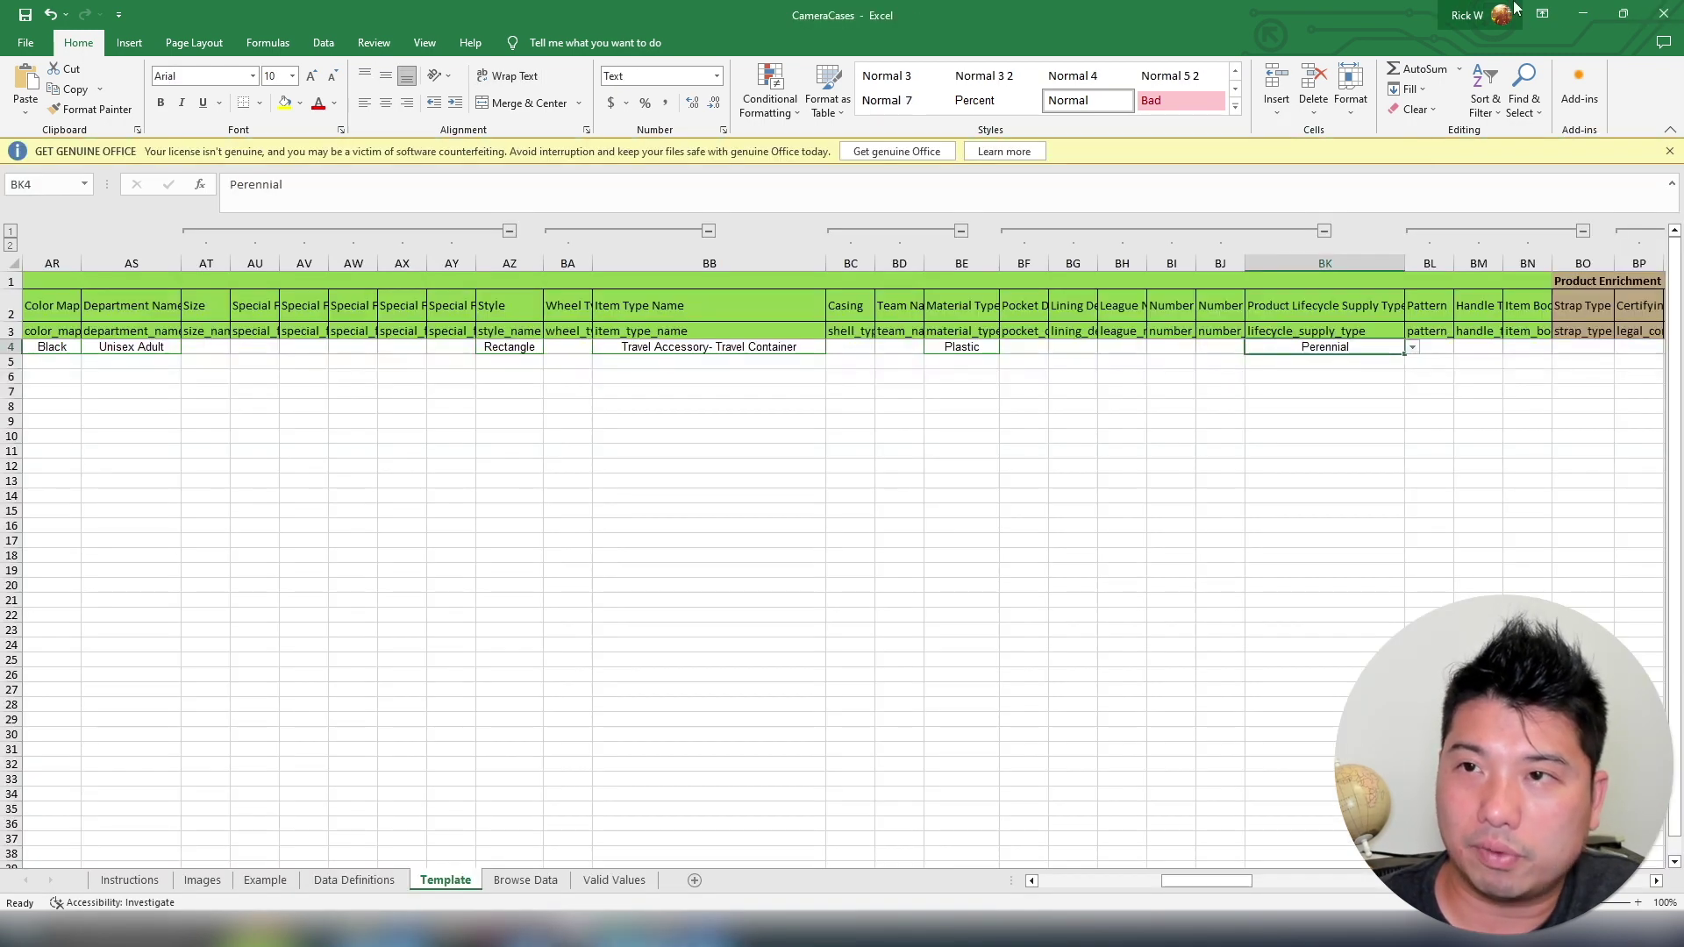
pyautogui.click(1583, 13)
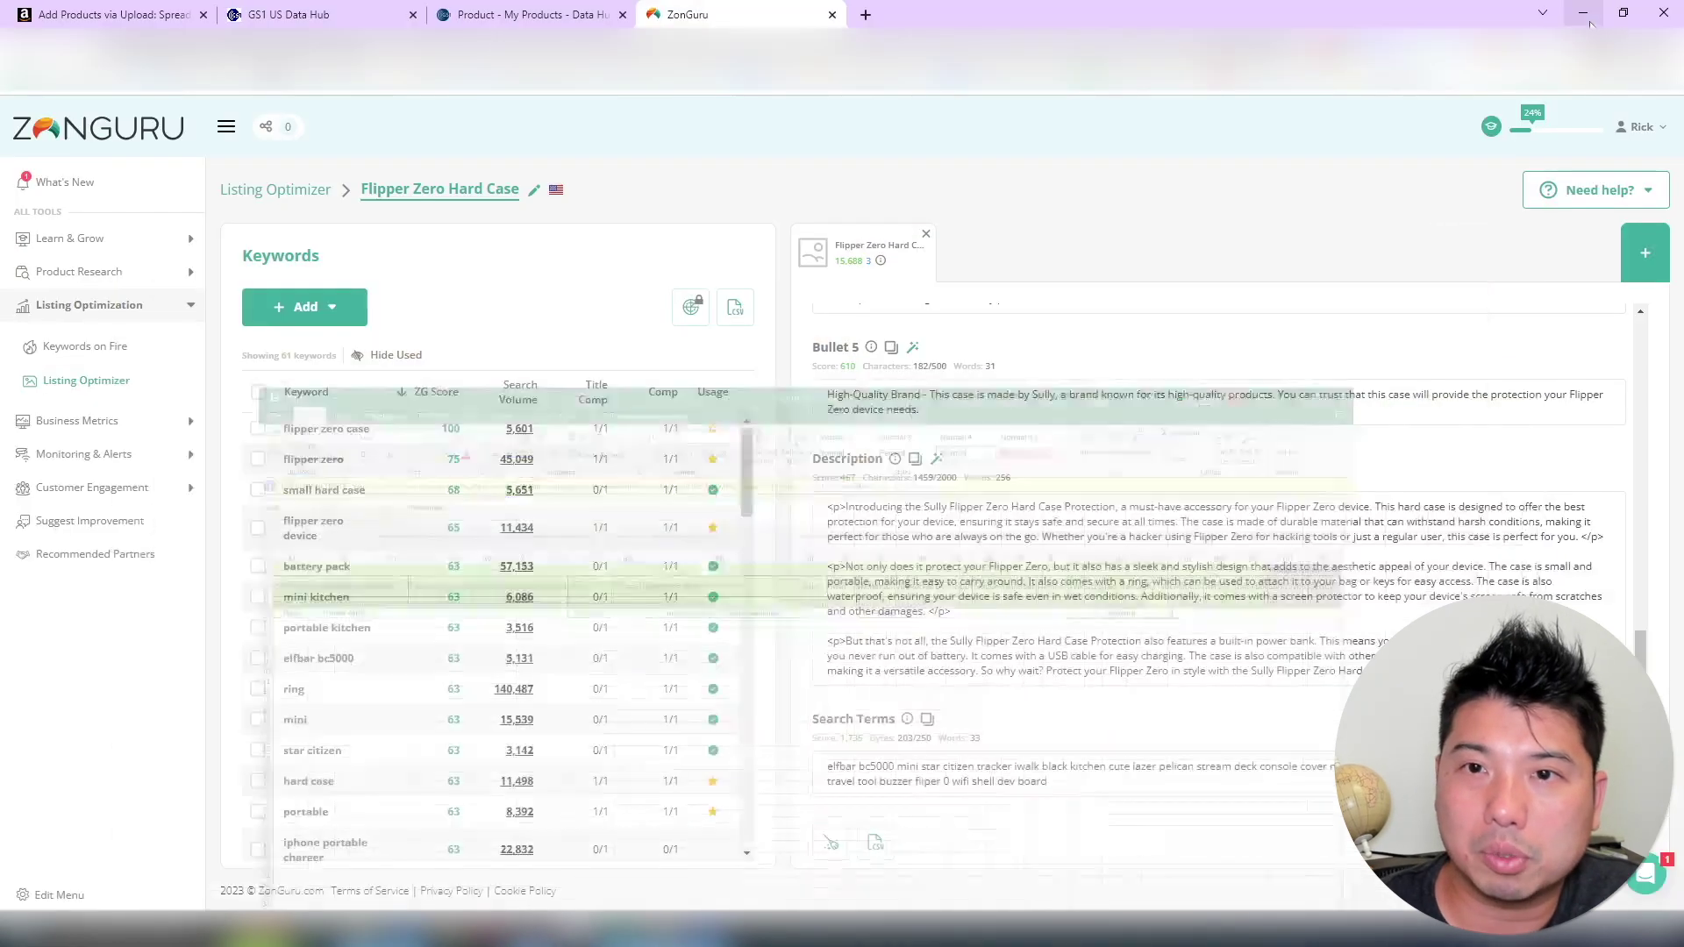
# Open the newest CameraCases processing summary from Chrome's downloads in Excel
pyautogui.click(167, 12)
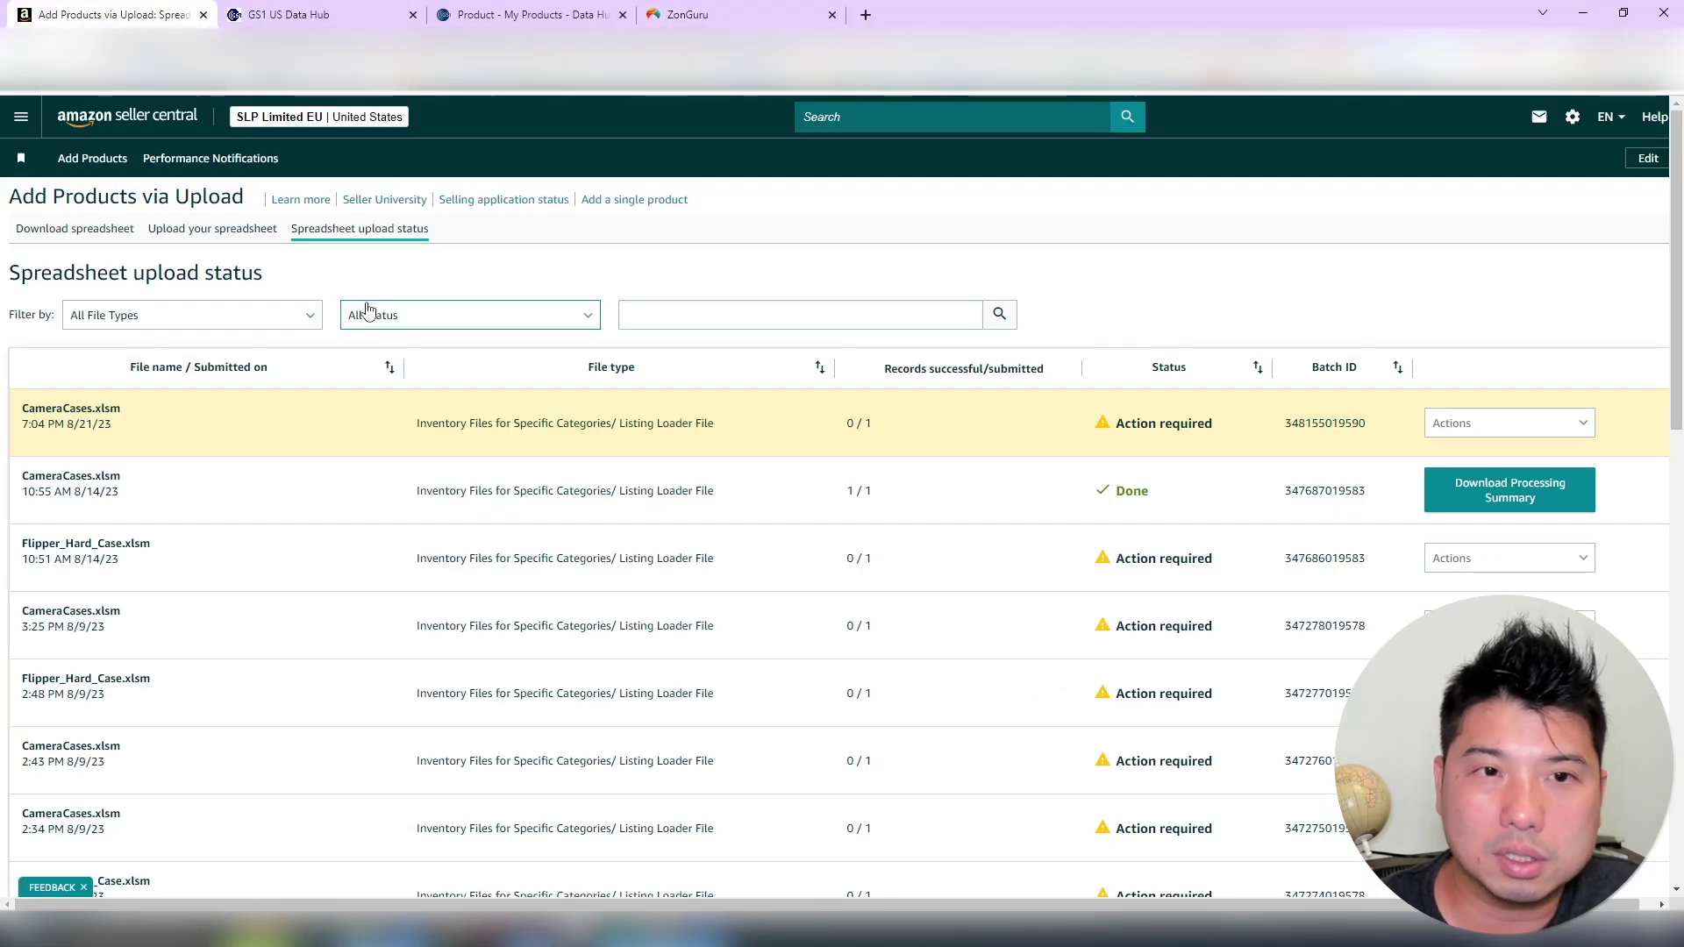
pyautogui.click(268, 235)
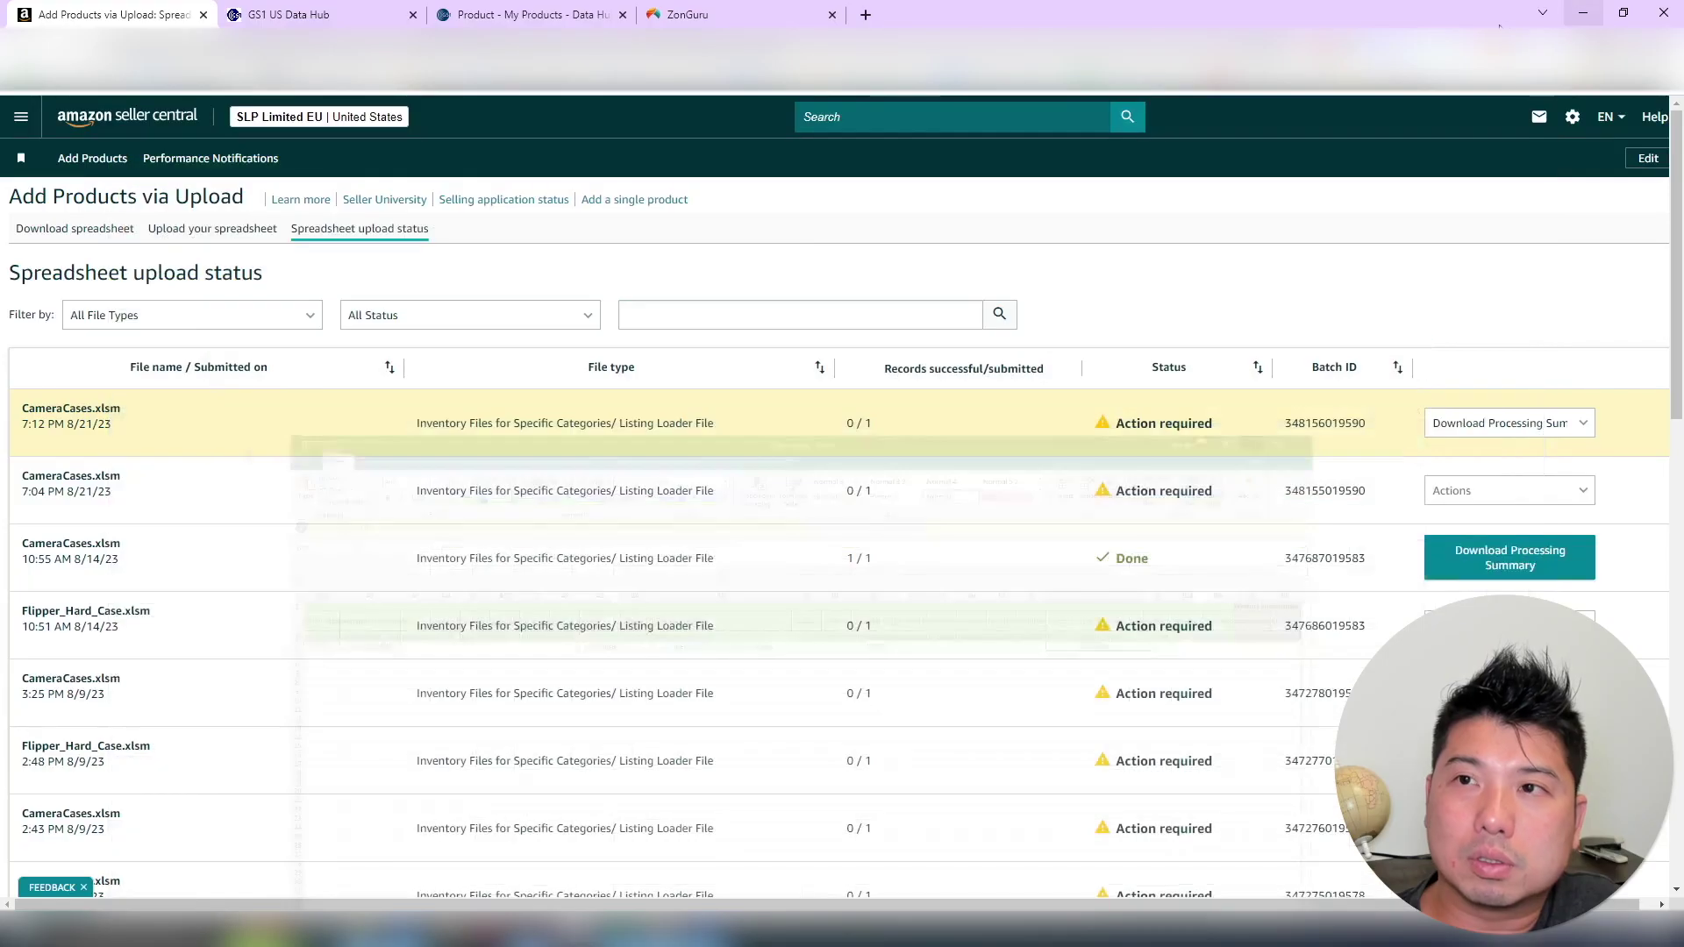
pyautogui.click(1583, 13)
pyautogui.click(1474, 59)
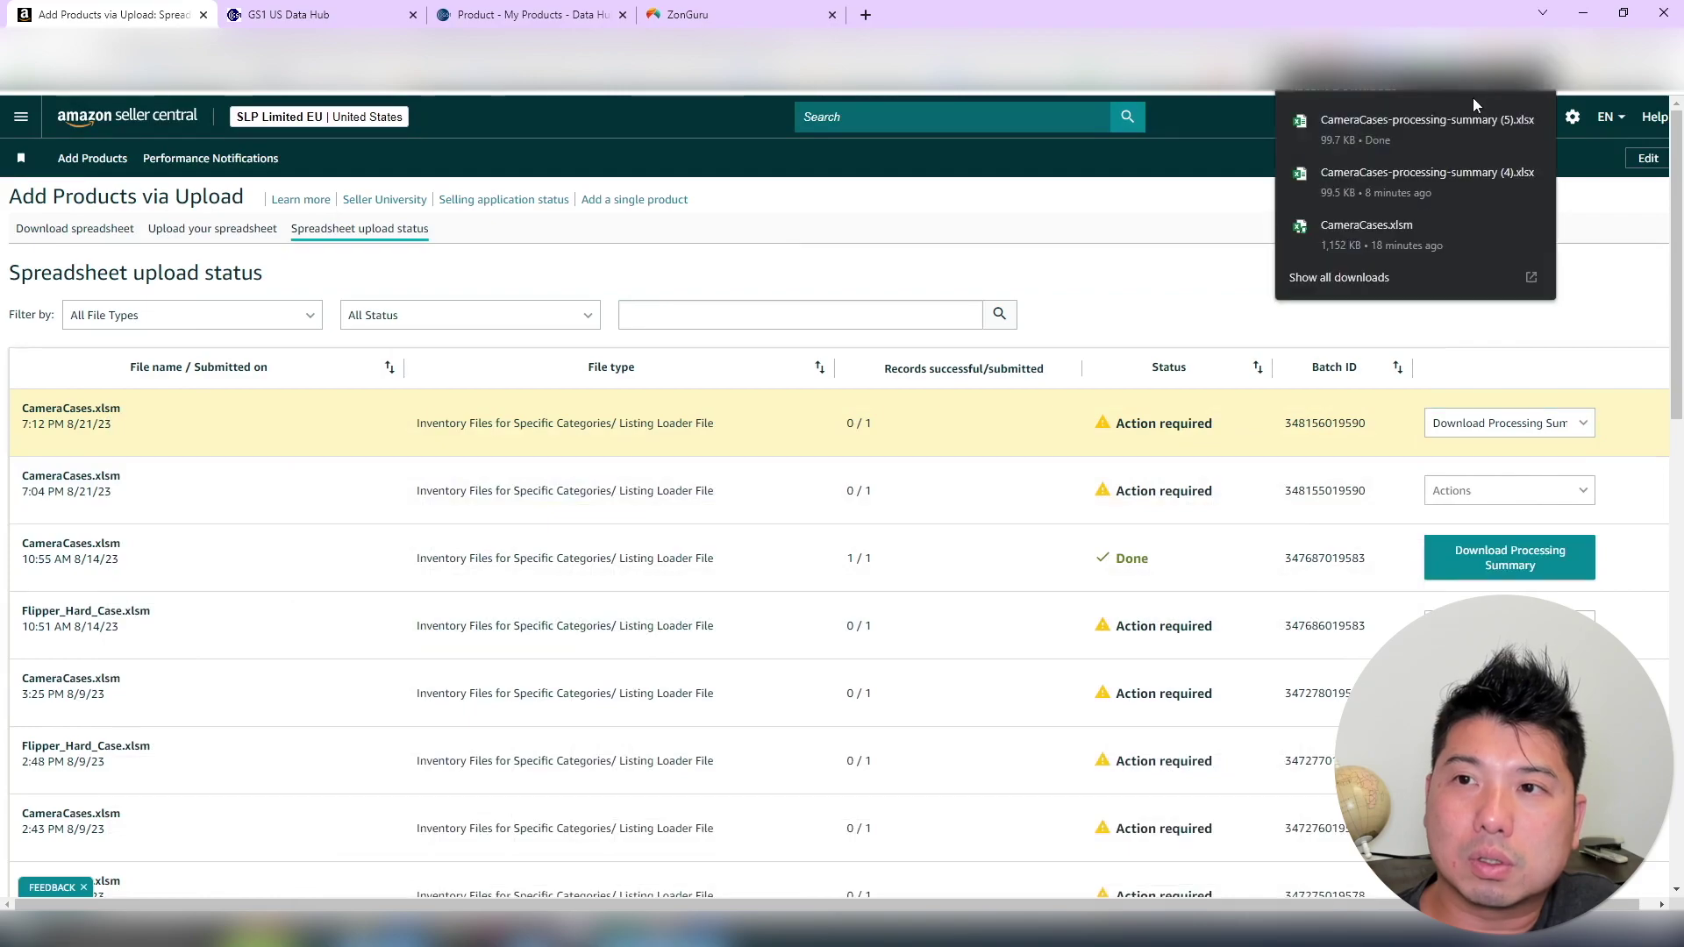
pyautogui.click(1434, 123)
# Read the D14 error about column EK, then locate cell EK4 on the summary's Template sheet
pyautogui.click(301, 884)
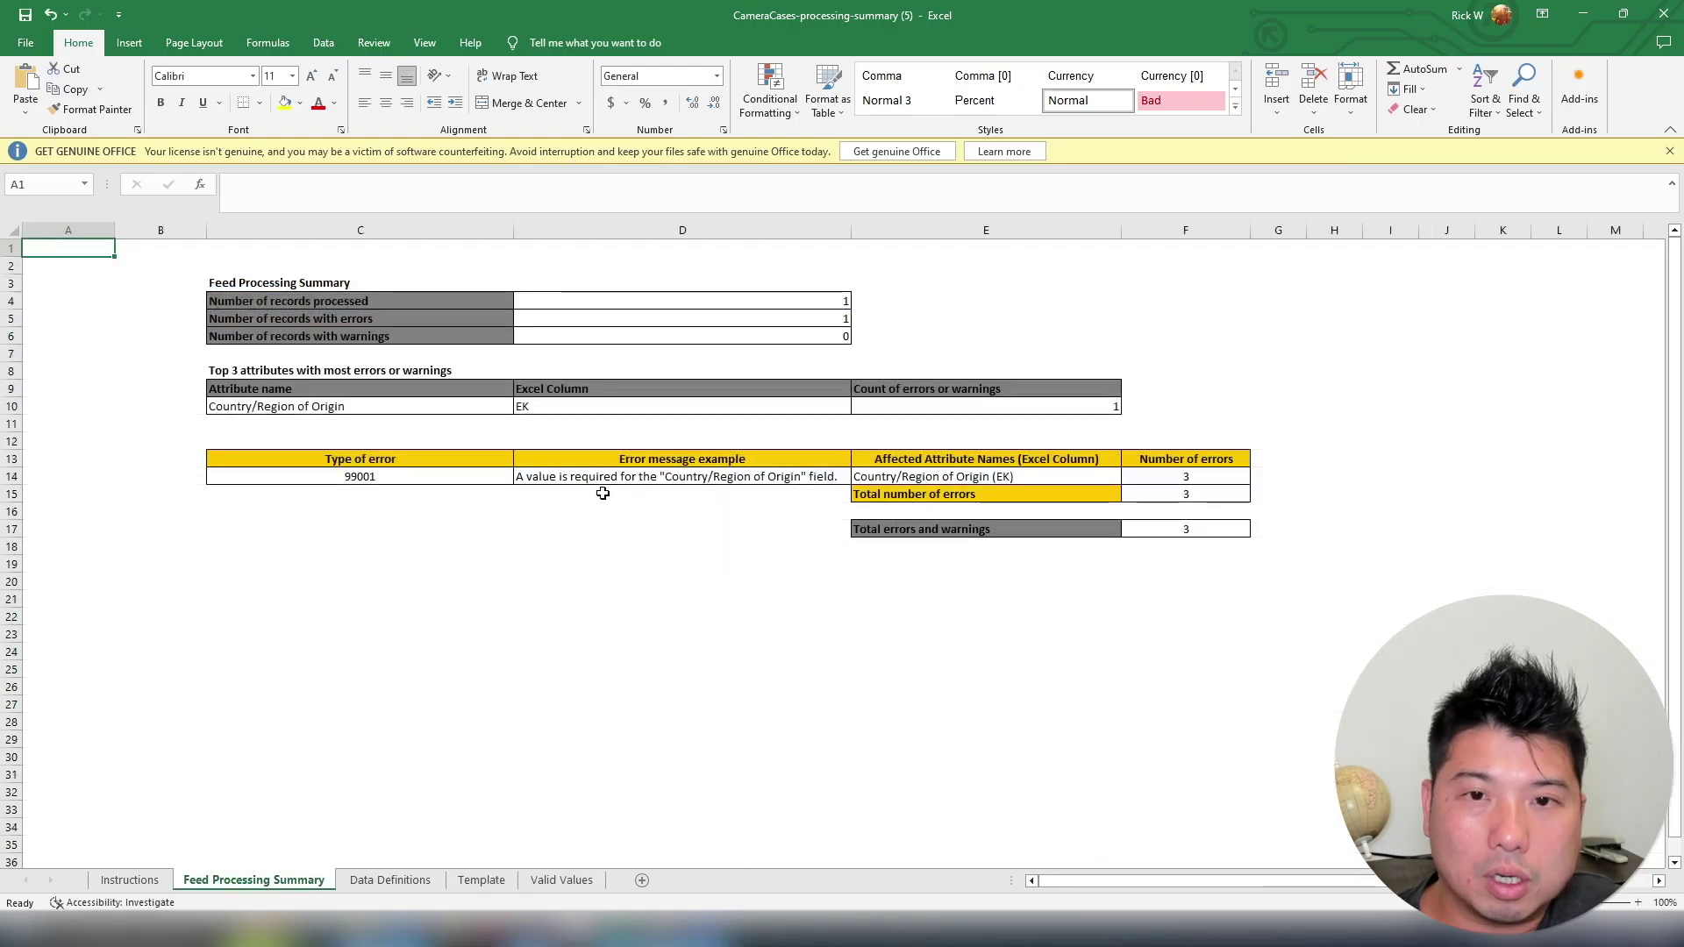
pyautogui.click(683, 479)
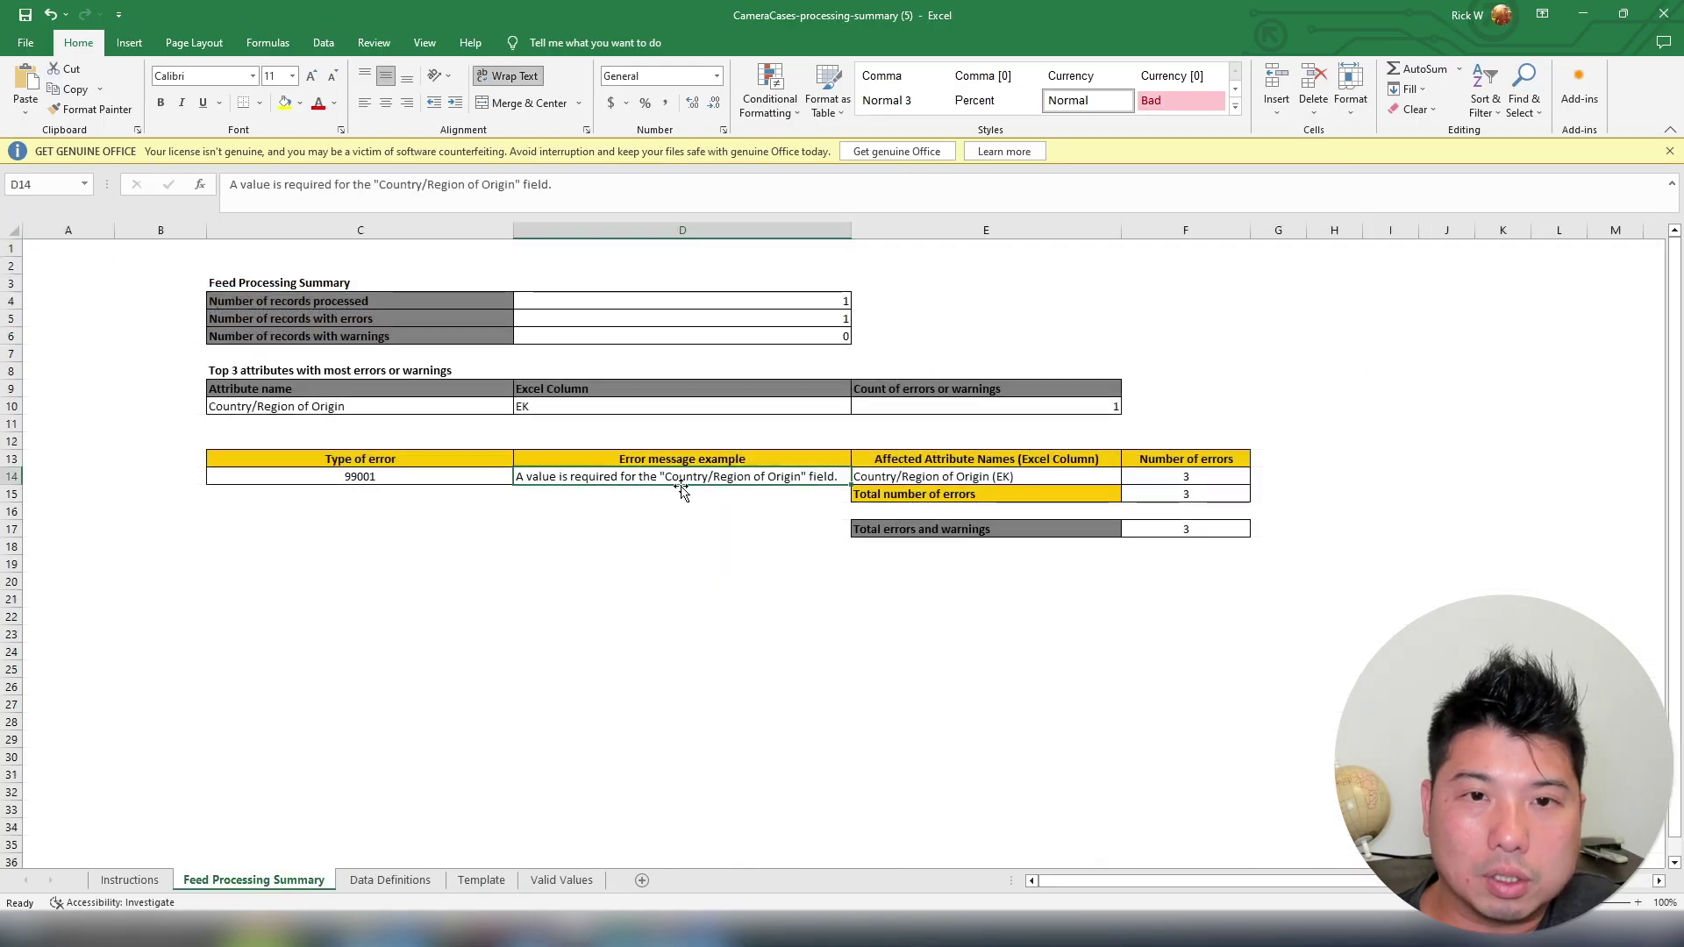
pyautogui.click(988, 472)
pyautogui.click(482, 880)
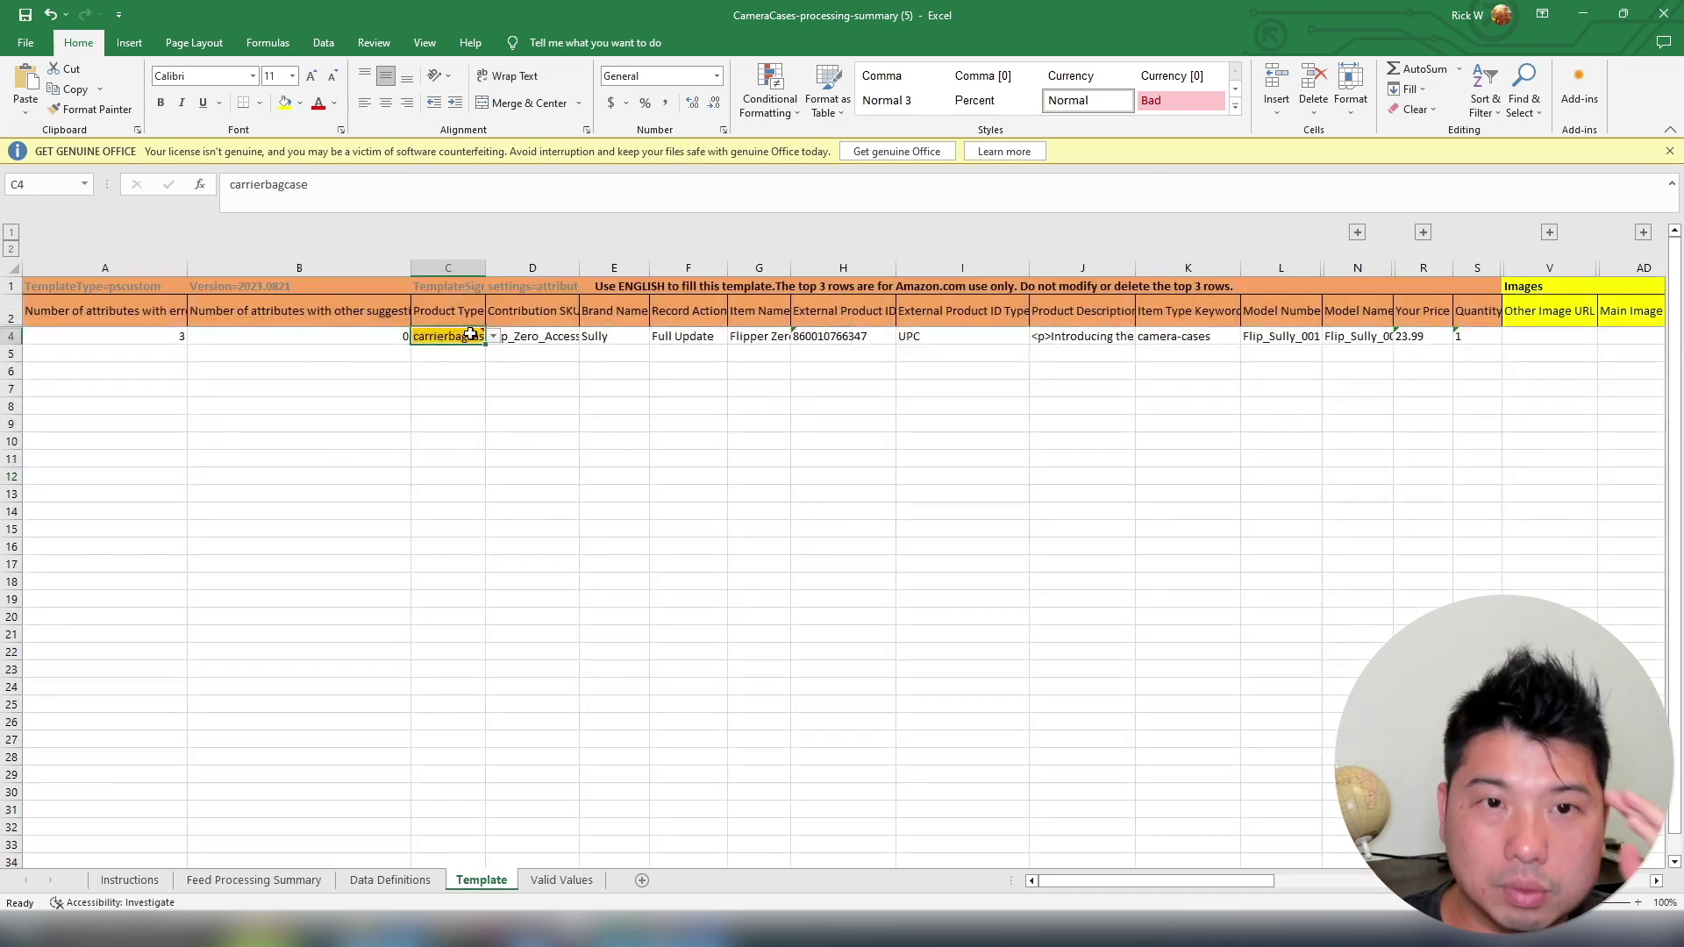
pyautogui.moveTo(469, 337)
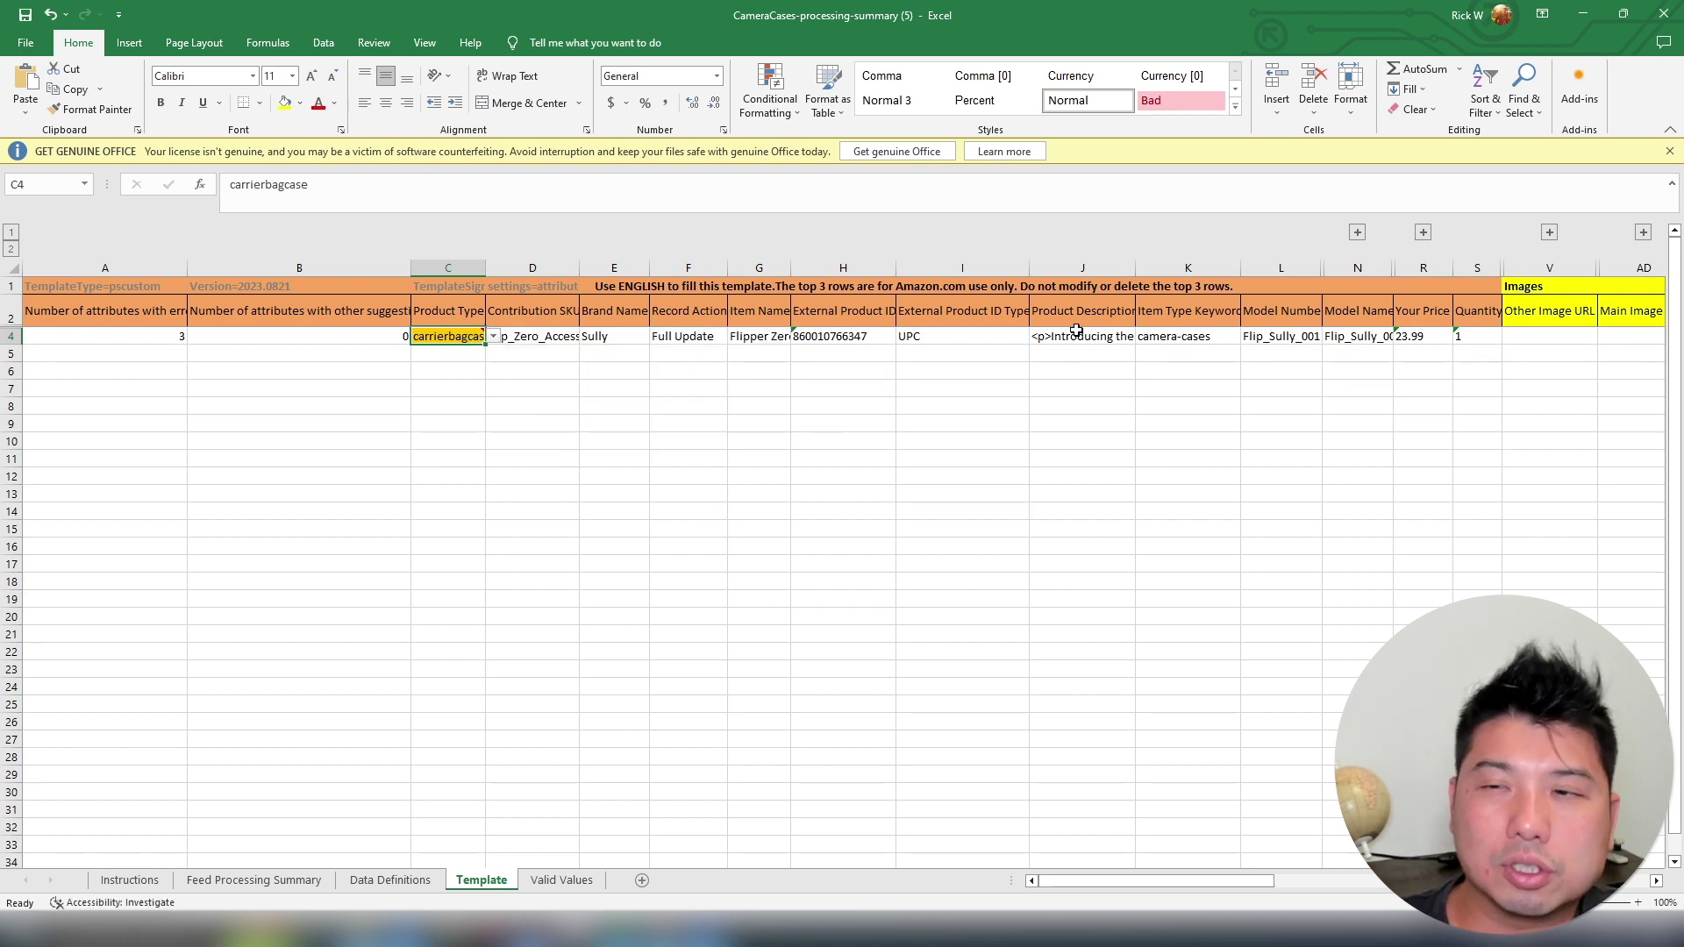
pyautogui.press('Right')
pyautogui.press('Right')
pyautogui.press('Right')
pyautogui.press('Right')
pyautogui.press('Right')
pyautogui.press('Right')
pyautogui.press('Right')
pyautogui.press('Right')
pyautogui.press('Right')
pyautogui.press('Right')
pyautogui.press('Right')
pyautogui.press('Right')
pyautogui.press('Right')
pyautogui.press('Right')
pyautogui.press('Right')
pyautogui.press('Right')
pyautogui.press('Right')
pyautogui.press('Right')
pyautogui.press('Right')
pyautogui.press('Right')
pyautogui.press('Right')
pyautogui.press('Right')
pyautogui.press('Right')
pyautogui.press('Right')
pyautogui.press('Right')
pyautogui.press('Right')
pyautogui.press('Right')
pyautogui.press('Right')
pyautogui.press('Right')
pyautogui.press('Right')
pyautogui.press('Right')
pyautogui.press('Right')
pyautogui.press('Right')
pyautogui.press('Right')
pyautogui.press('Right')
pyautogui.press('Right')
pyautogui.press('Right')
pyautogui.press('Right')
pyautogui.press('Right')
pyautogui.press('Right')
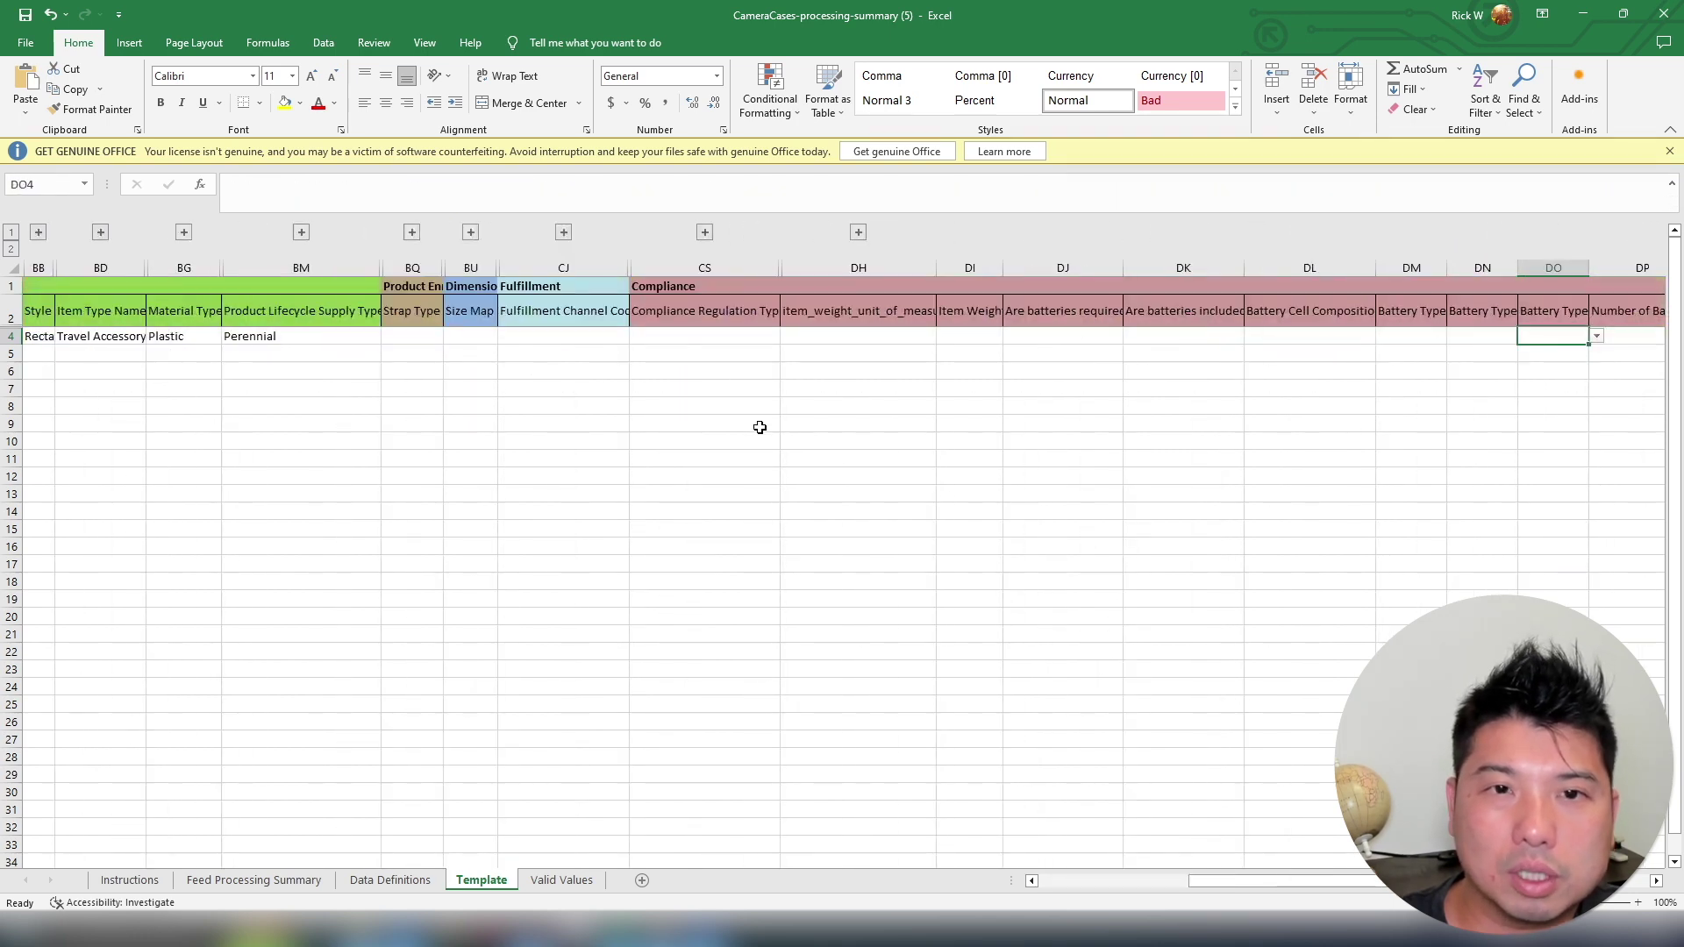
pyautogui.press('Right')
pyautogui.press('Right')
pyautogui.press('Right')
pyautogui.press('Right')
pyautogui.press('Right')
pyautogui.press('Right')
pyautogui.press('Right')
pyautogui.press('Right')
pyautogui.press('Right')
pyautogui.press('Right')
pyautogui.press('Right')
pyautogui.press('Right')
pyautogui.press('Right')
pyautogui.click(906, 336)
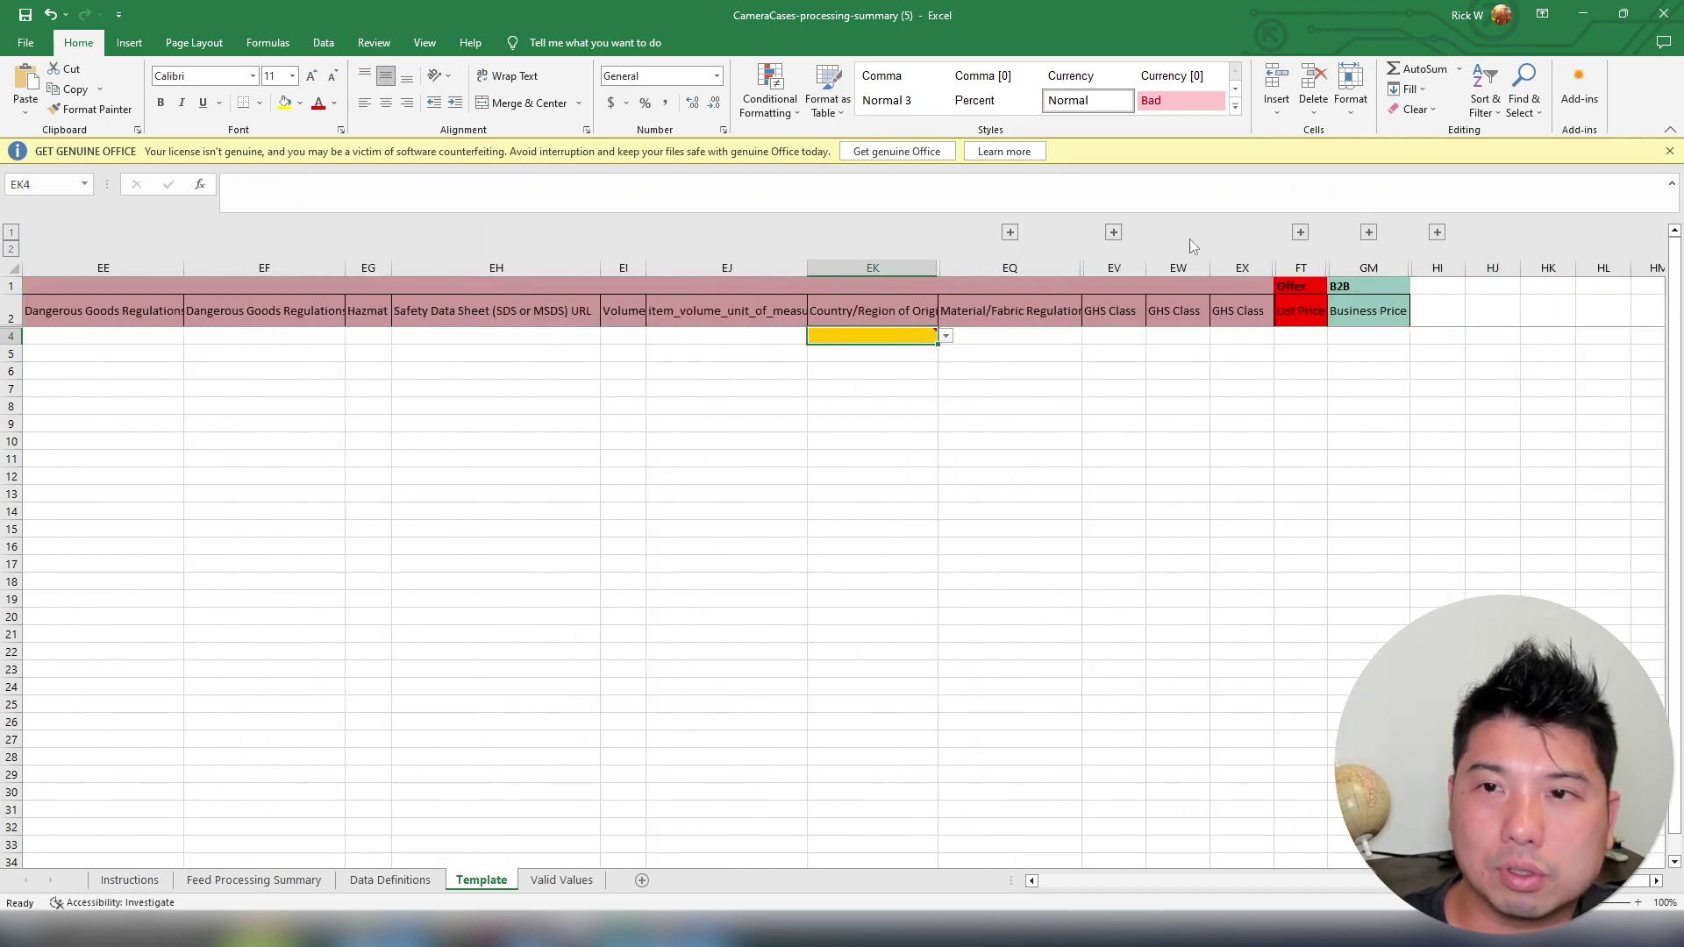
# Expand the hidden column groups EL–EP, ER–EU, FU–GL and GN–HH
pyautogui.click(1010, 232)
pyautogui.press('Right')
pyautogui.press('Right')
pyautogui.press('Right')
pyautogui.press('Right')
pyautogui.press('Right')
pyautogui.press('Right')
pyautogui.press('Right')
pyautogui.press('Down')
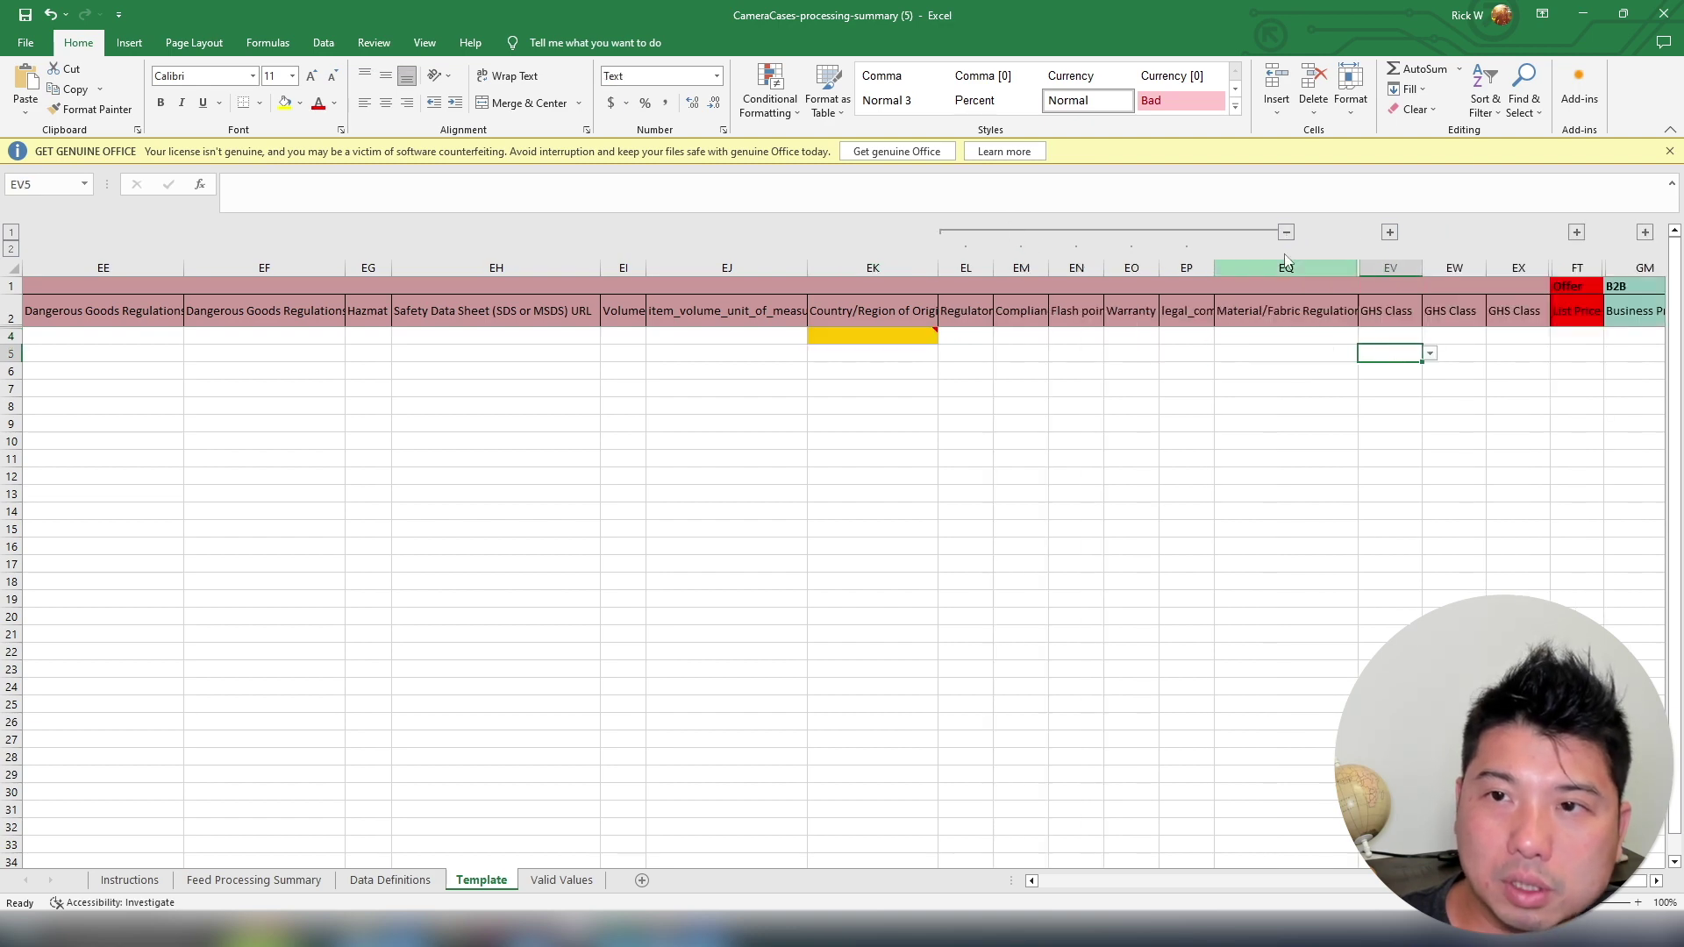
pyautogui.click(1390, 232)
pyautogui.press('Right')
pyautogui.press('Right')
pyautogui.press('Right')
pyautogui.press('Right')
pyautogui.press('Right')
pyautogui.press('Right')
pyautogui.press('Right')
pyautogui.press('Right')
pyautogui.press('Right')
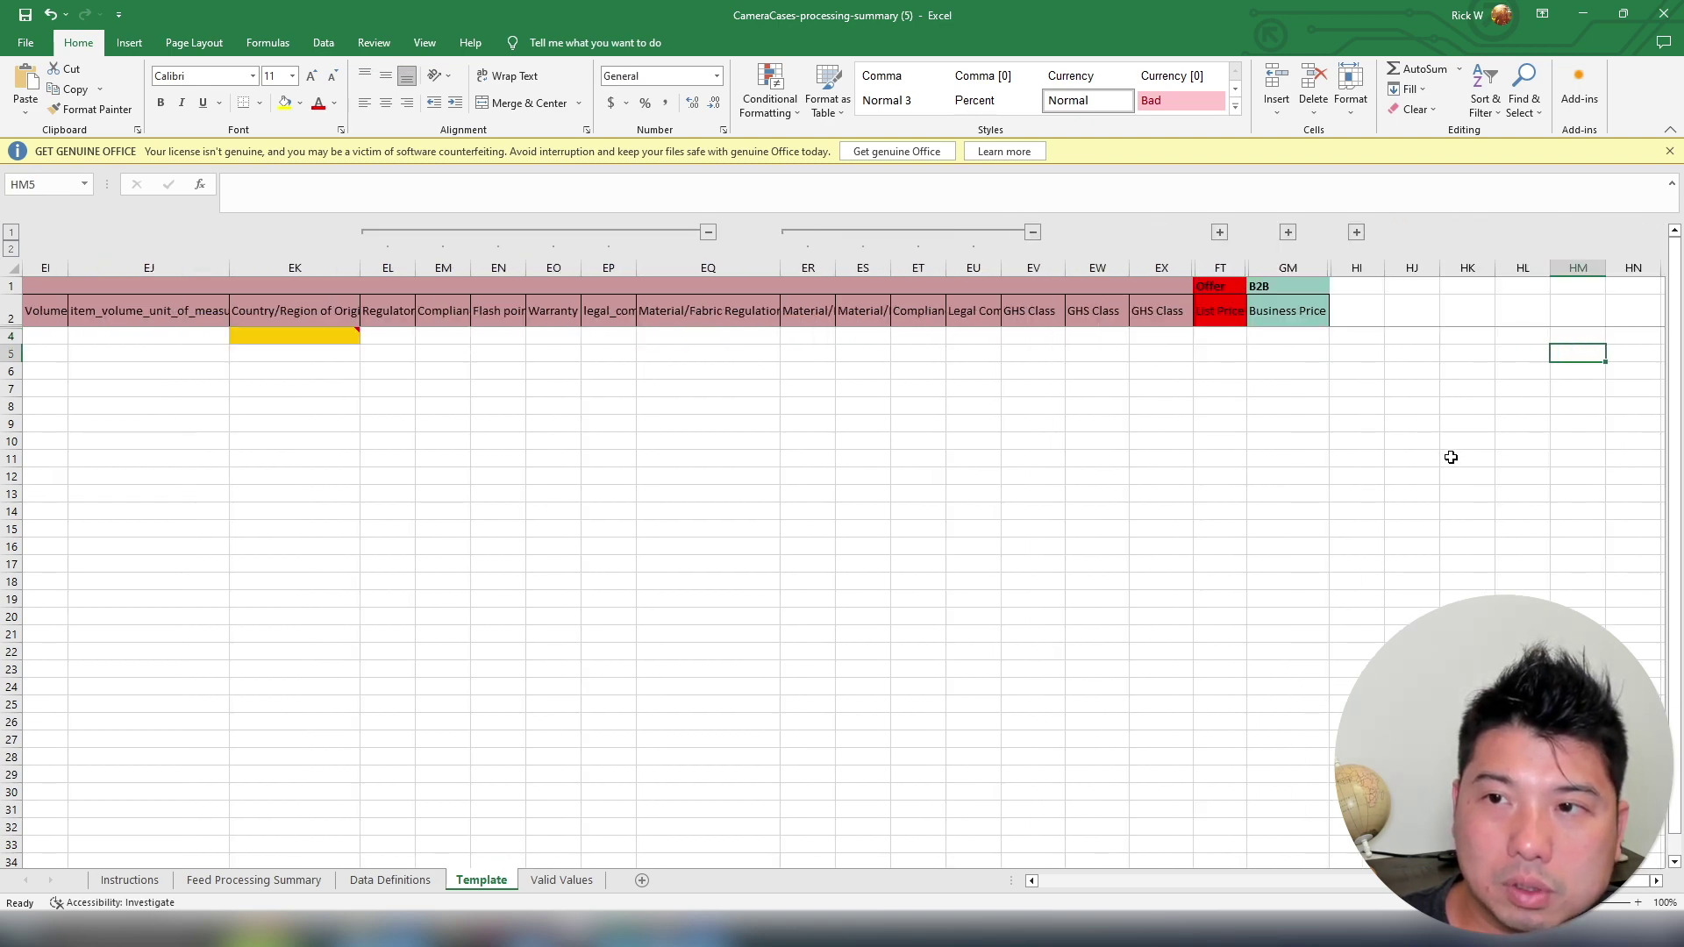
pyautogui.click(1287, 233)
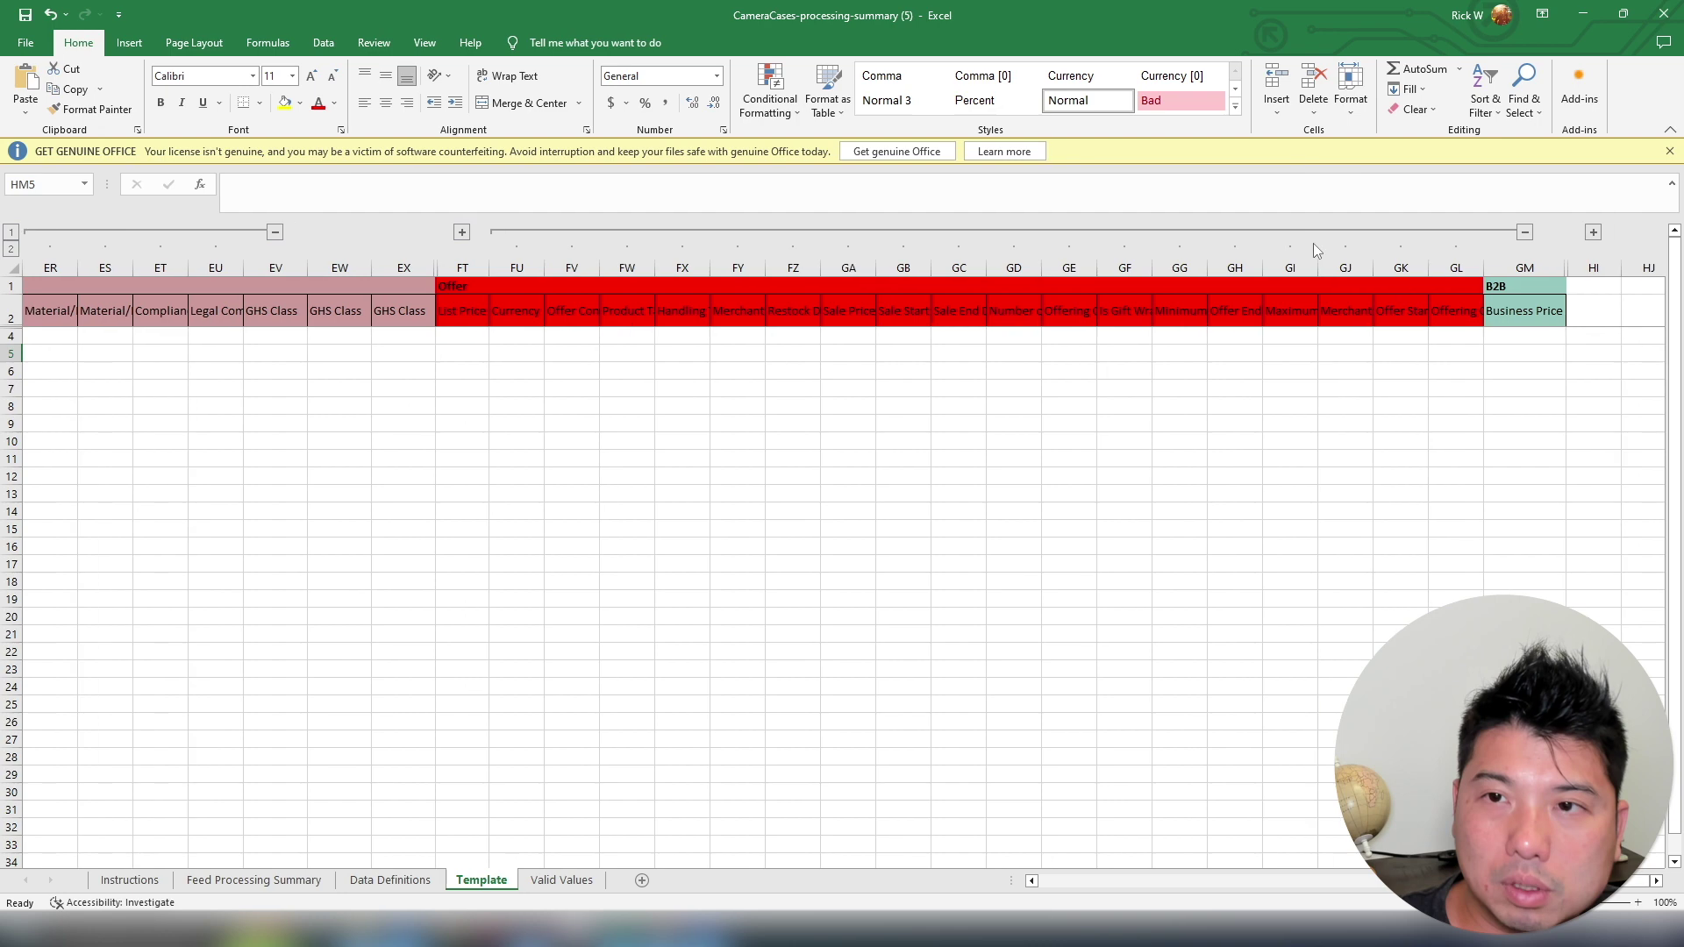
pyautogui.click(1594, 232)
pyautogui.click(1027, 319)
pyautogui.press('Left')
pyautogui.press('Left')
pyautogui.press('Left')
pyautogui.press('Left')
pyautogui.press('Left')
pyautogui.press('Left')
pyautogui.press('Left')
pyautogui.press('Left')
pyautogui.press('Left')
pyautogui.press('Left')
pyautogui.press('Left')
pyautogui.press('Left')
pyautogui.press('Left')
pyautogui.press('Left')
pyautogui.press('Left')
pyautogui.press('Left')
pyautogui.press('Left')
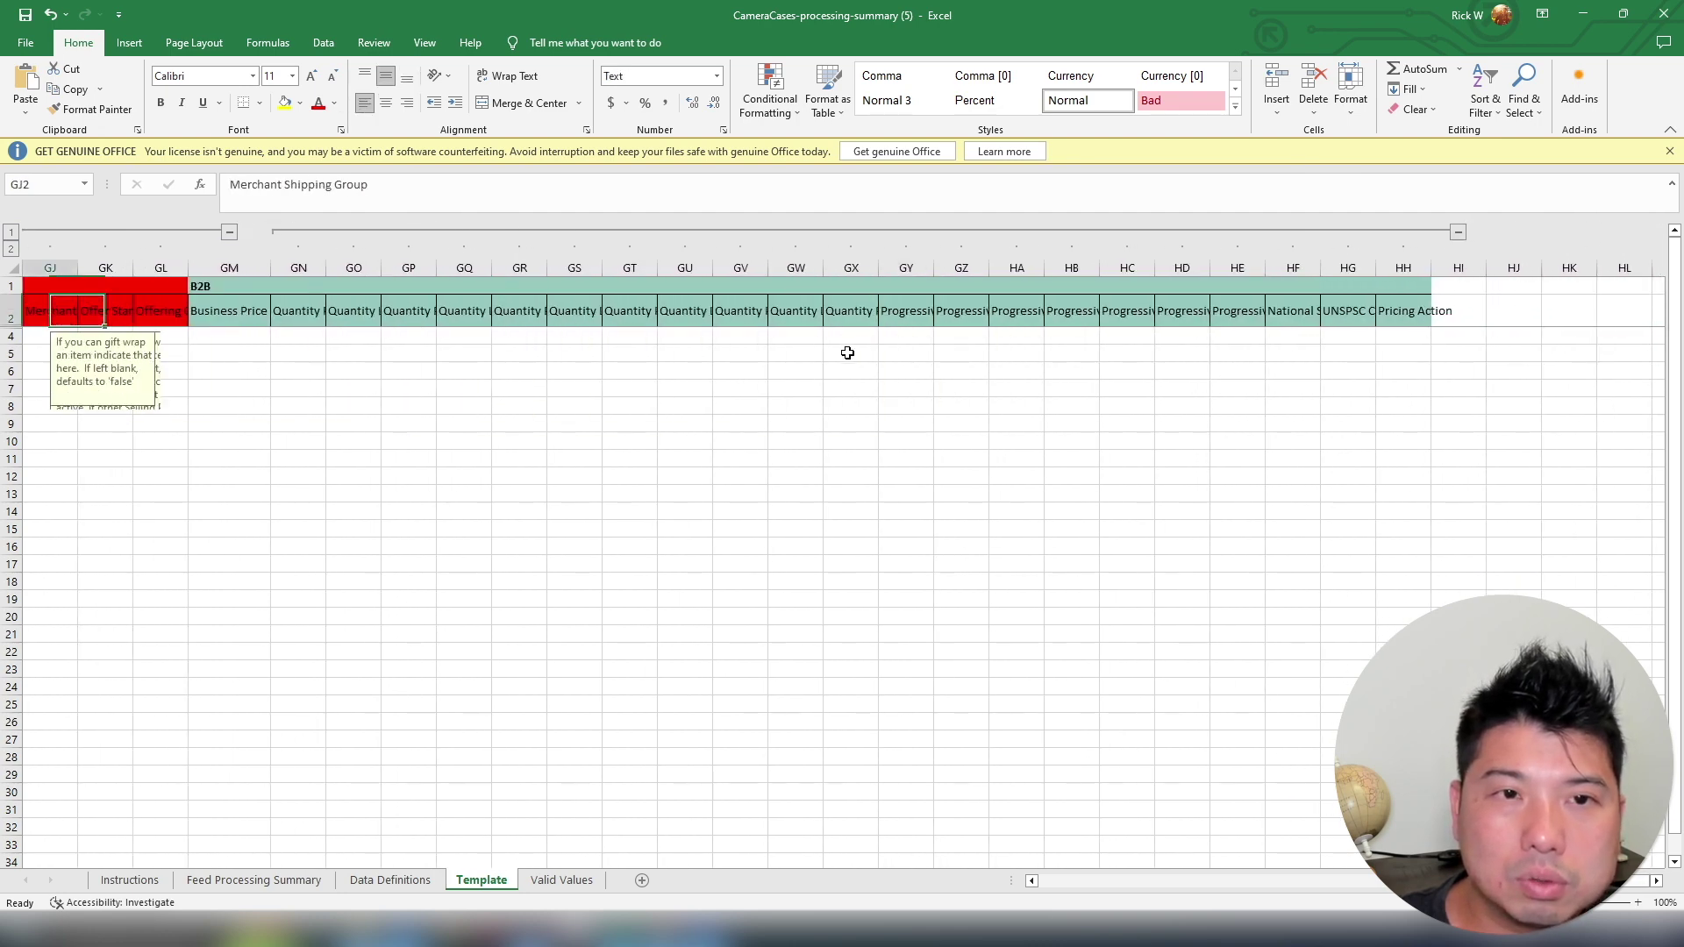
pyautogui.press('Left')
pyautogui.press('Left')
pyautogui.press('Left')
pyautogui.press('Left')
pyautogui.press('Left')
pyautogui.press('Left')
pyautogui.press('Left')
pyautogui.press('Left')
pyautogui.press('Left')
pyautogui.press('Left')
pyautogui.press('Left')
pyautogui.press('Left')
pyautogui.press('Left')
pyautogui.press('Left')
pyautogui.press('Left')
pyautogui.press('Left')
pyautogui.press('Left')
pyautogui.press('Left')
pyautogui.press('Left')
pyautogui.press('Left')
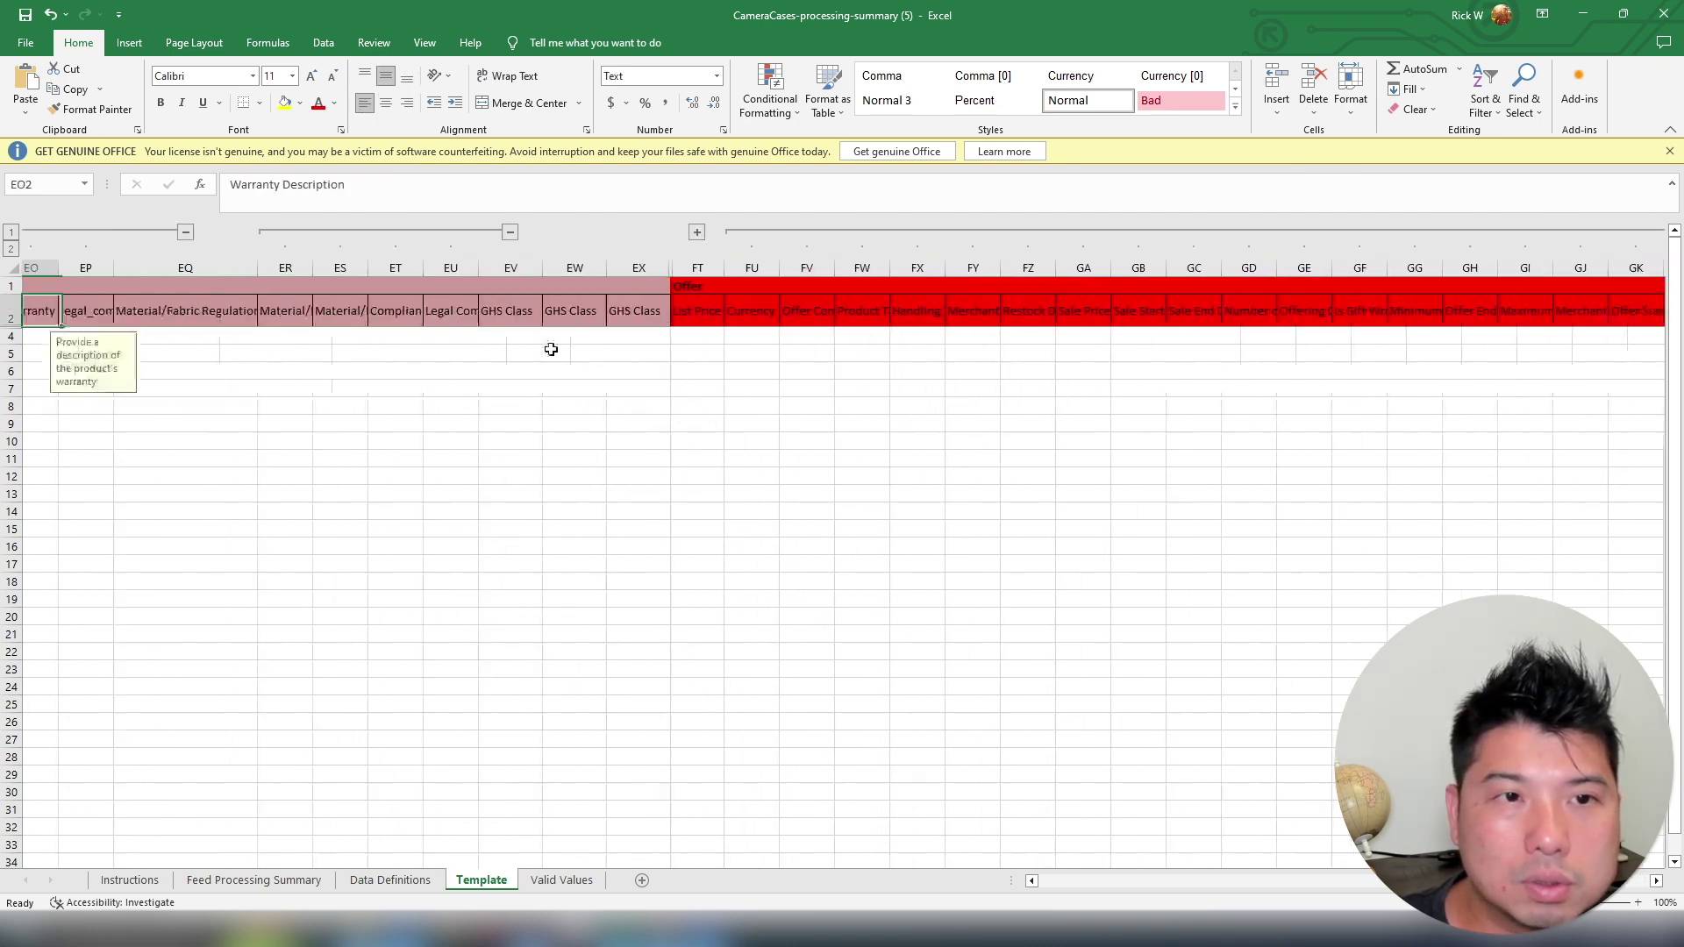
pyautogui.press('Left')
pyautogui.press('Left')
pyautogui.press('Left')
pyautogui.press('Left')
pyautogui.press('Left')
pyautogui.press('Left')
pyautogui.press('Left')
pyautogui.press('Left')
pyautogui.press('Left')
pyautogui.press('Left')
# Reveal the hidden field-name row and copy the Country/Region of Origin field name from EK3
pyautogui.click(880, 335)
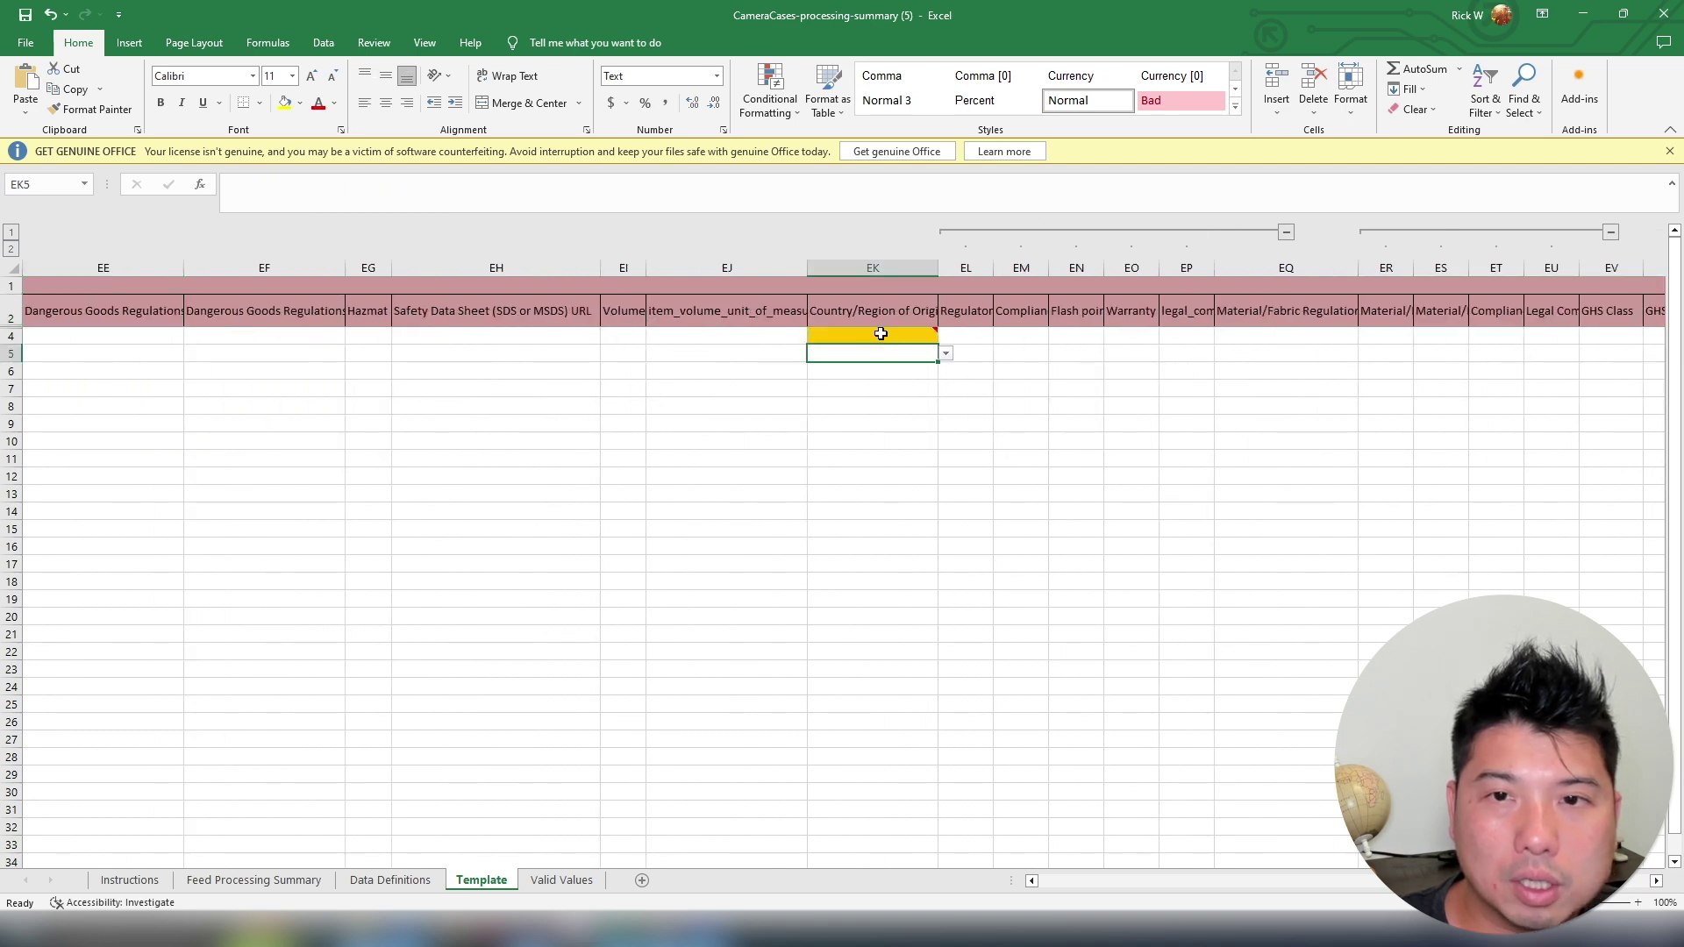
pyautogui.click(898, 323)
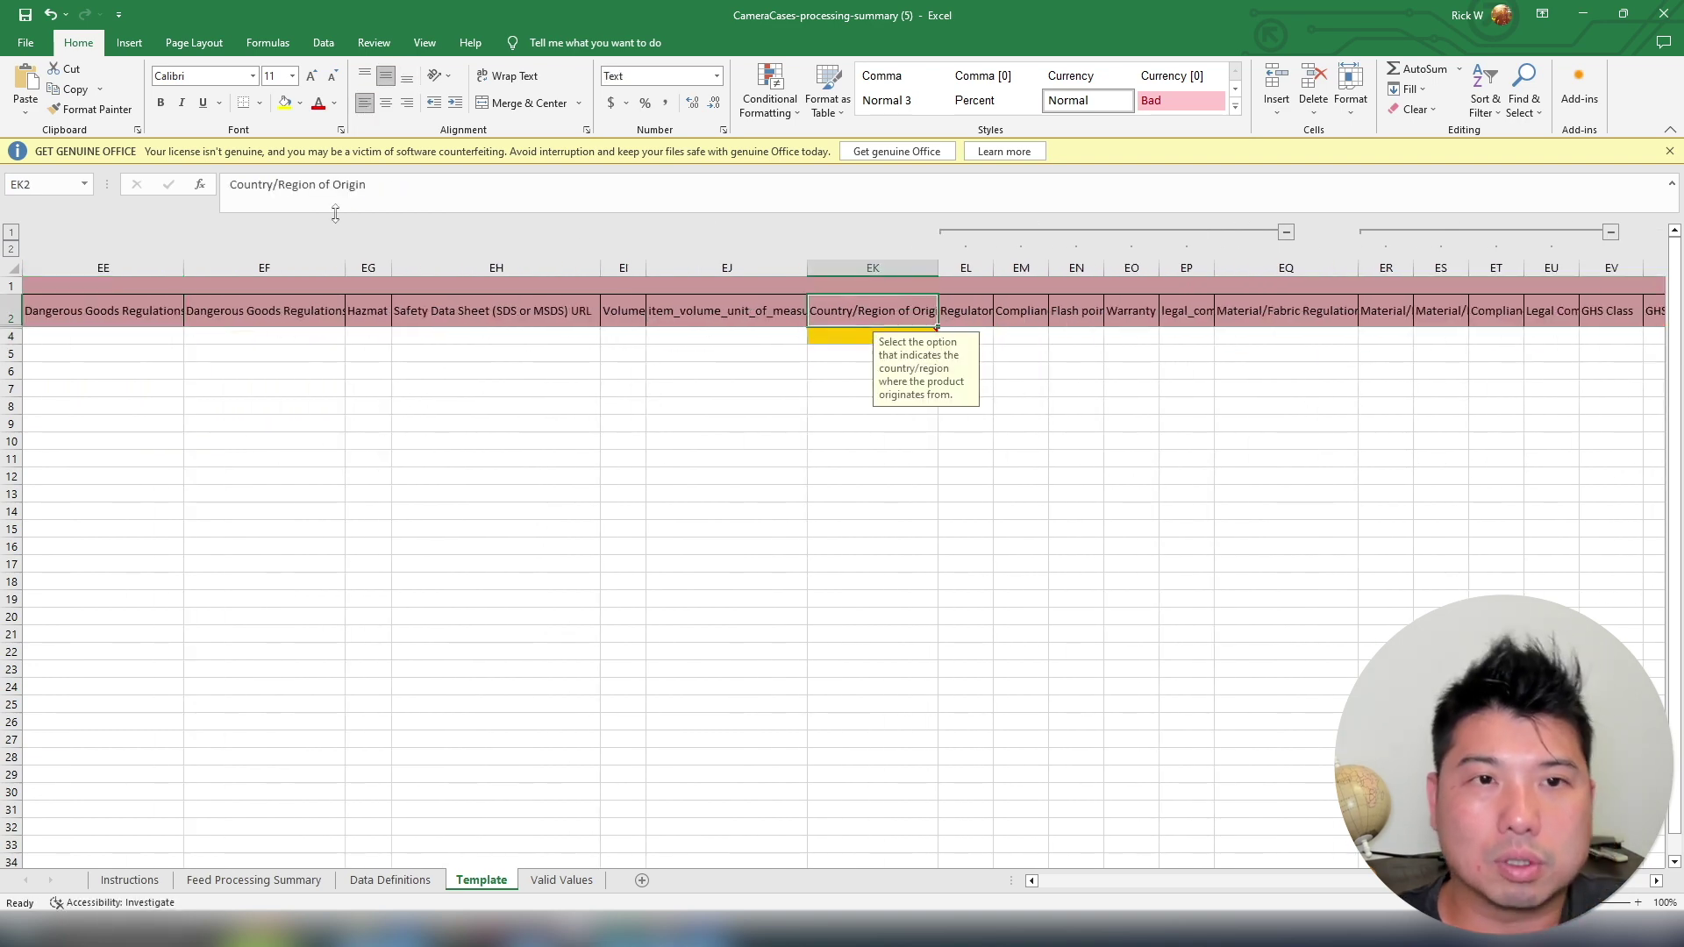
pyautogui.doubleClick(5, 324)
pyautogui.press('Down')
pyautogui.hotkey('ctrl', 'c')
# Find the country_of_origin column in CameraCases and set EI4 to China
pyautogui.click(552, 882)
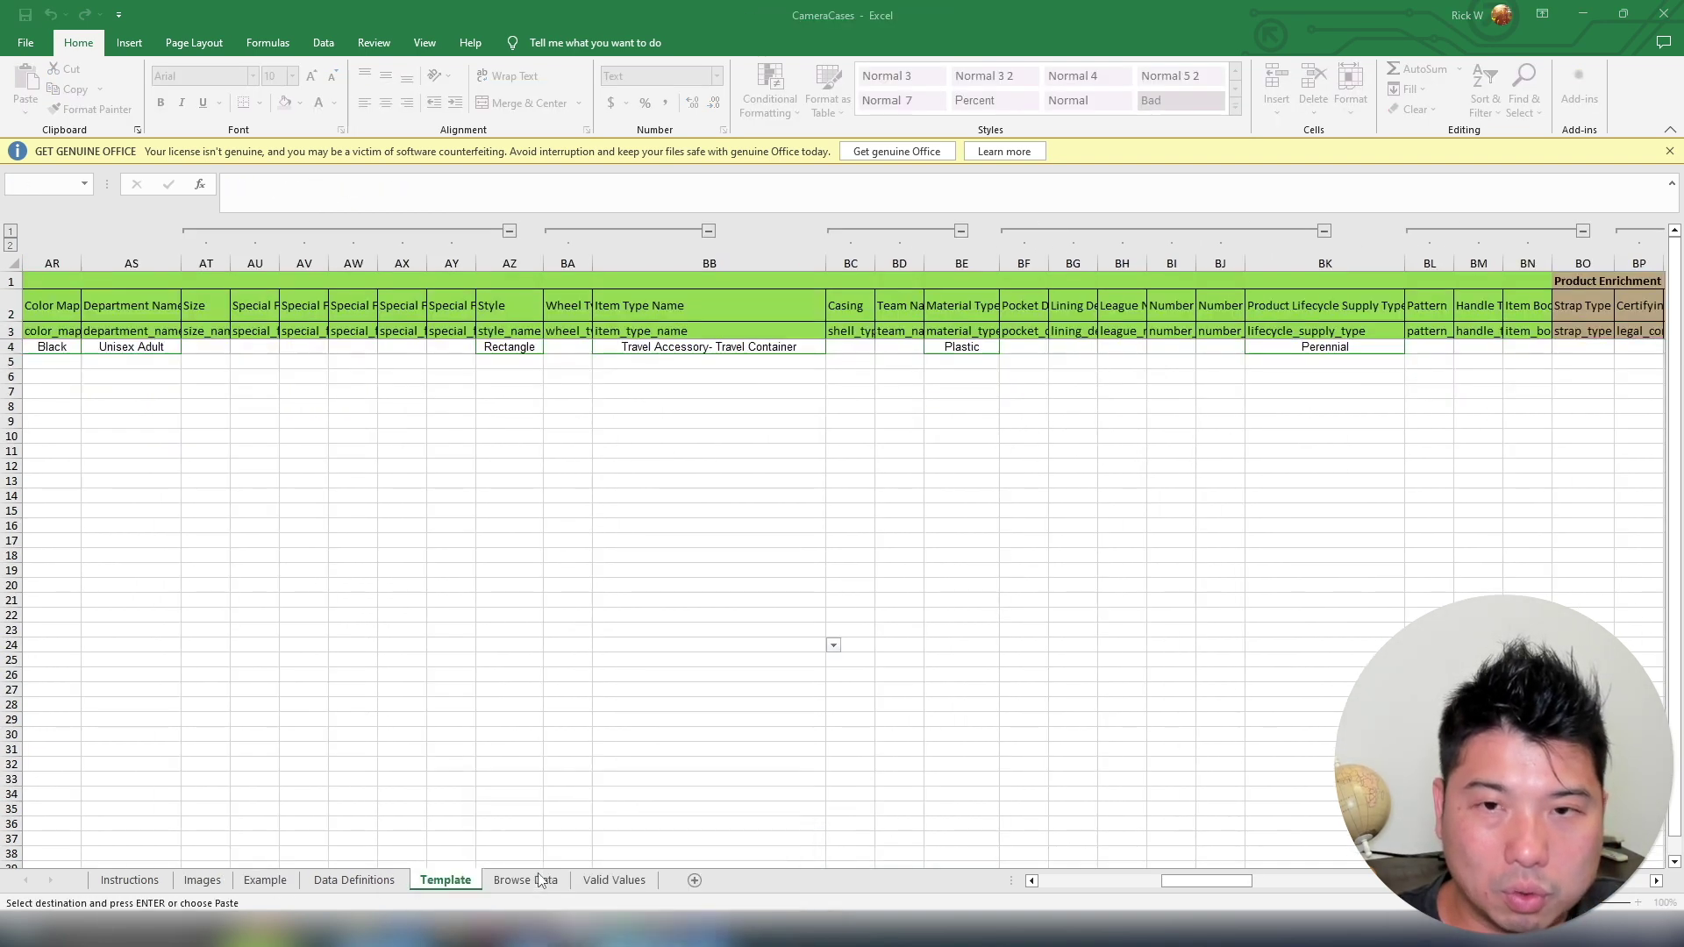
pyautogui.click(12, 331)
pyautogui.hotkey('ctrl', 'f')
pyautogui.hotkey('ctrl', 'v')
pyautogui.press('Return')
pyautogui.click(873, 347)
pyautogui.click(945, 348)
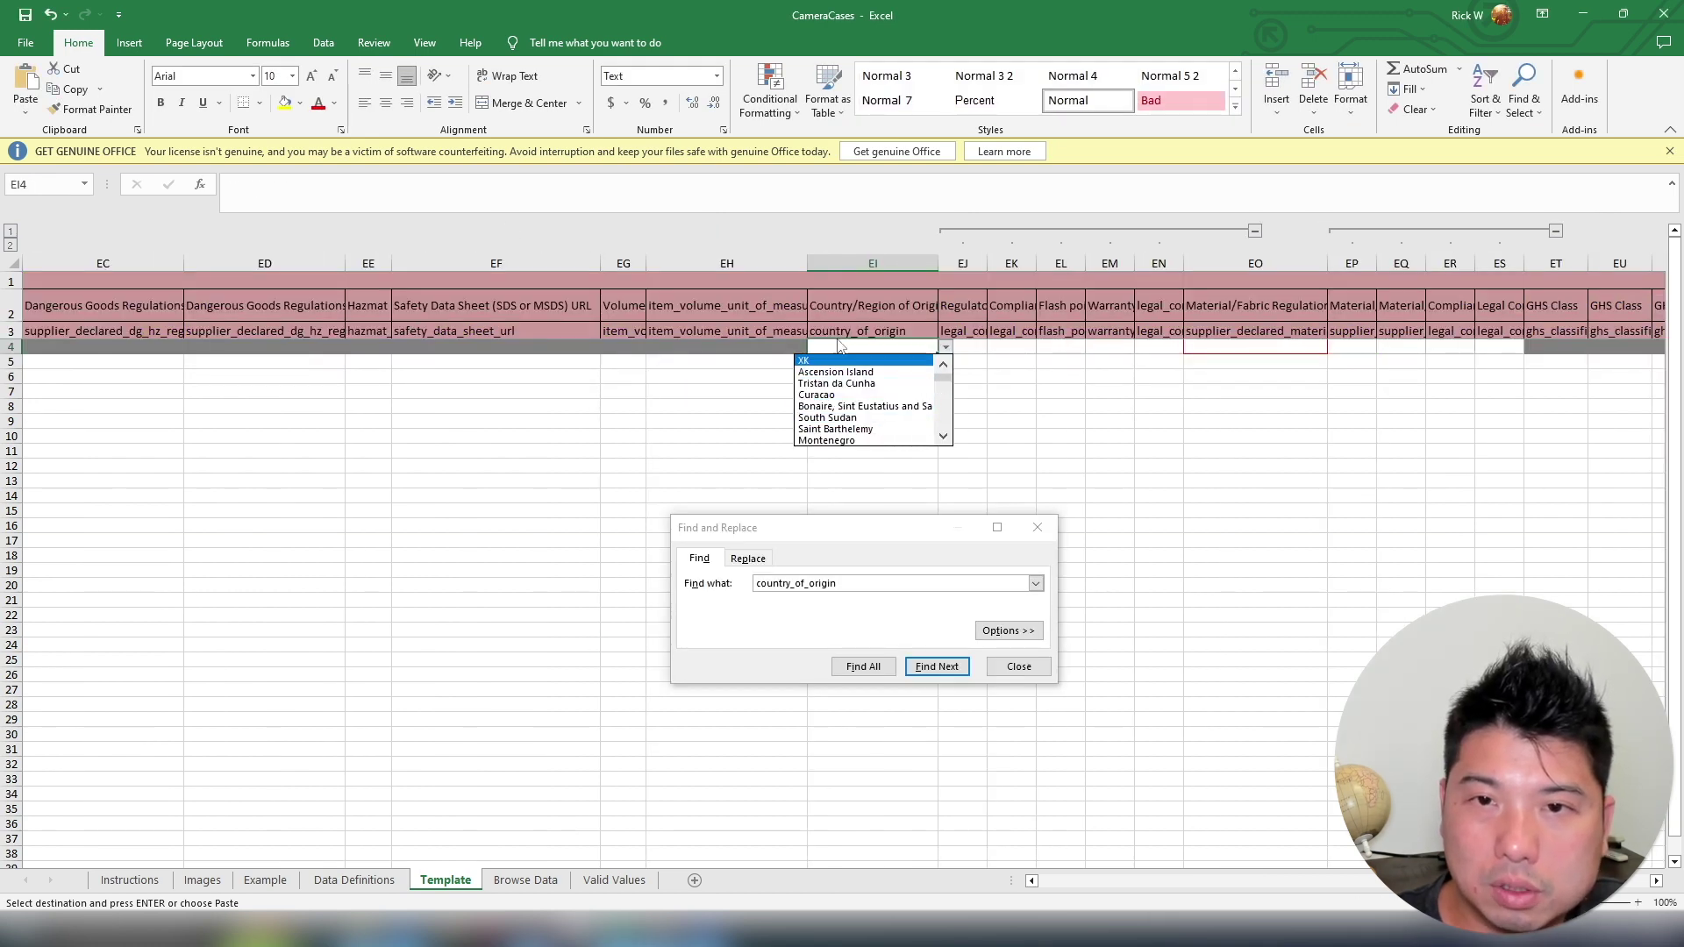
pyautogui.click(898, 361)
pyautogui.write('Ch')
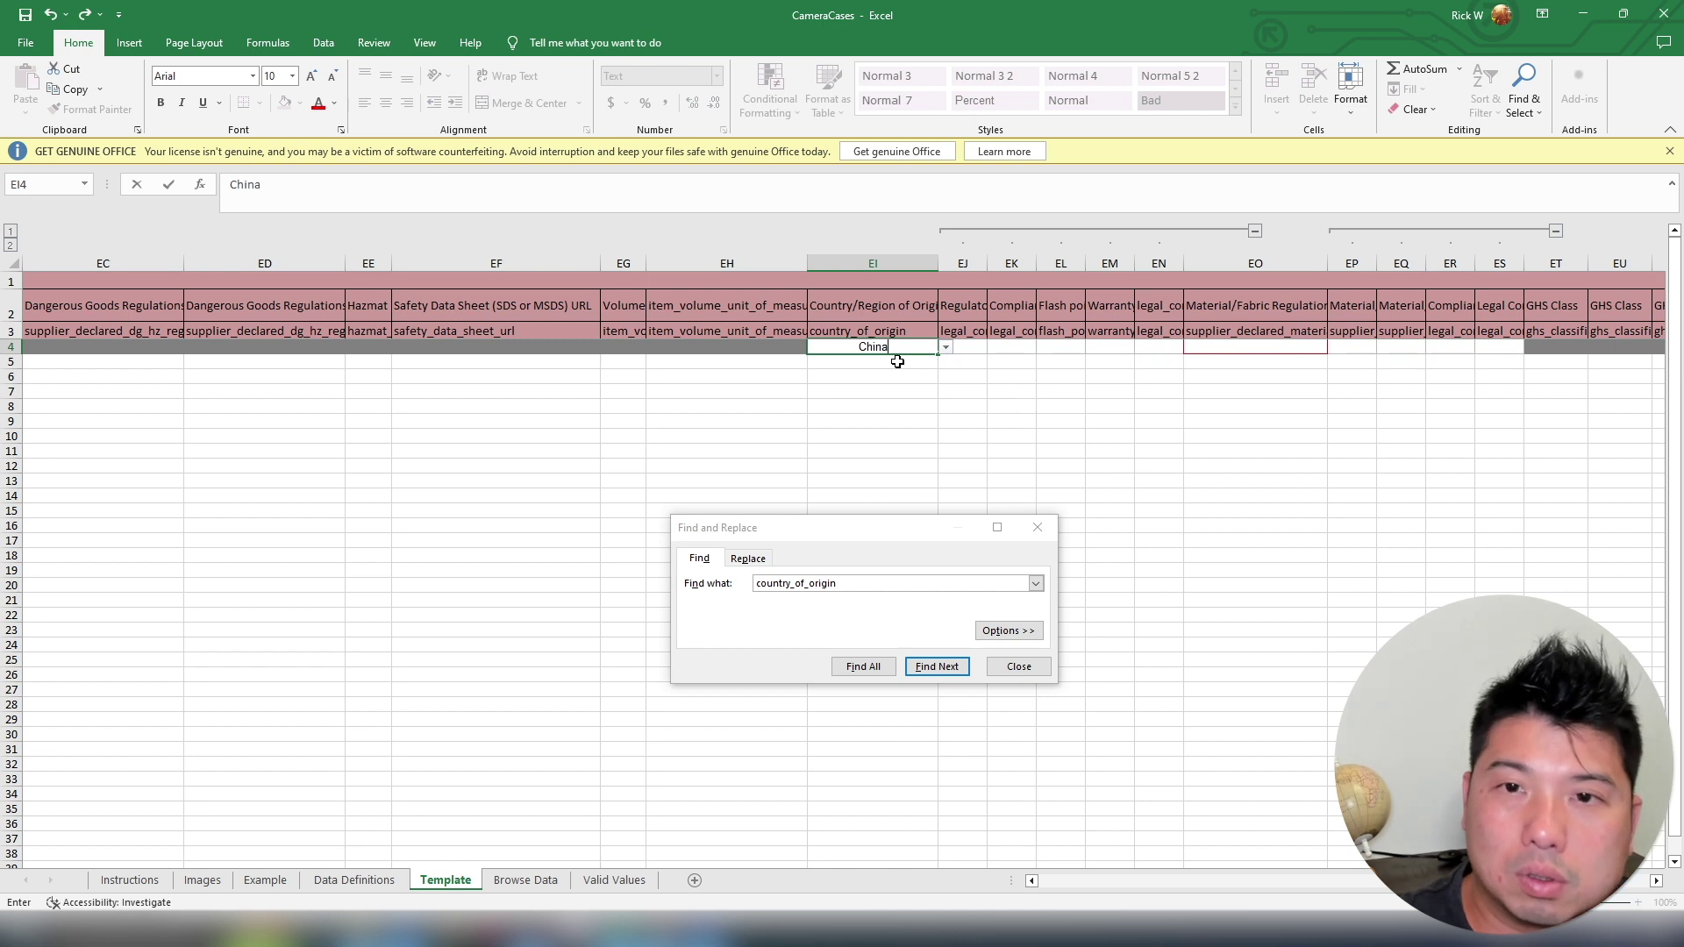
pyautogui.write('ina')
pyautogui.press('Return')
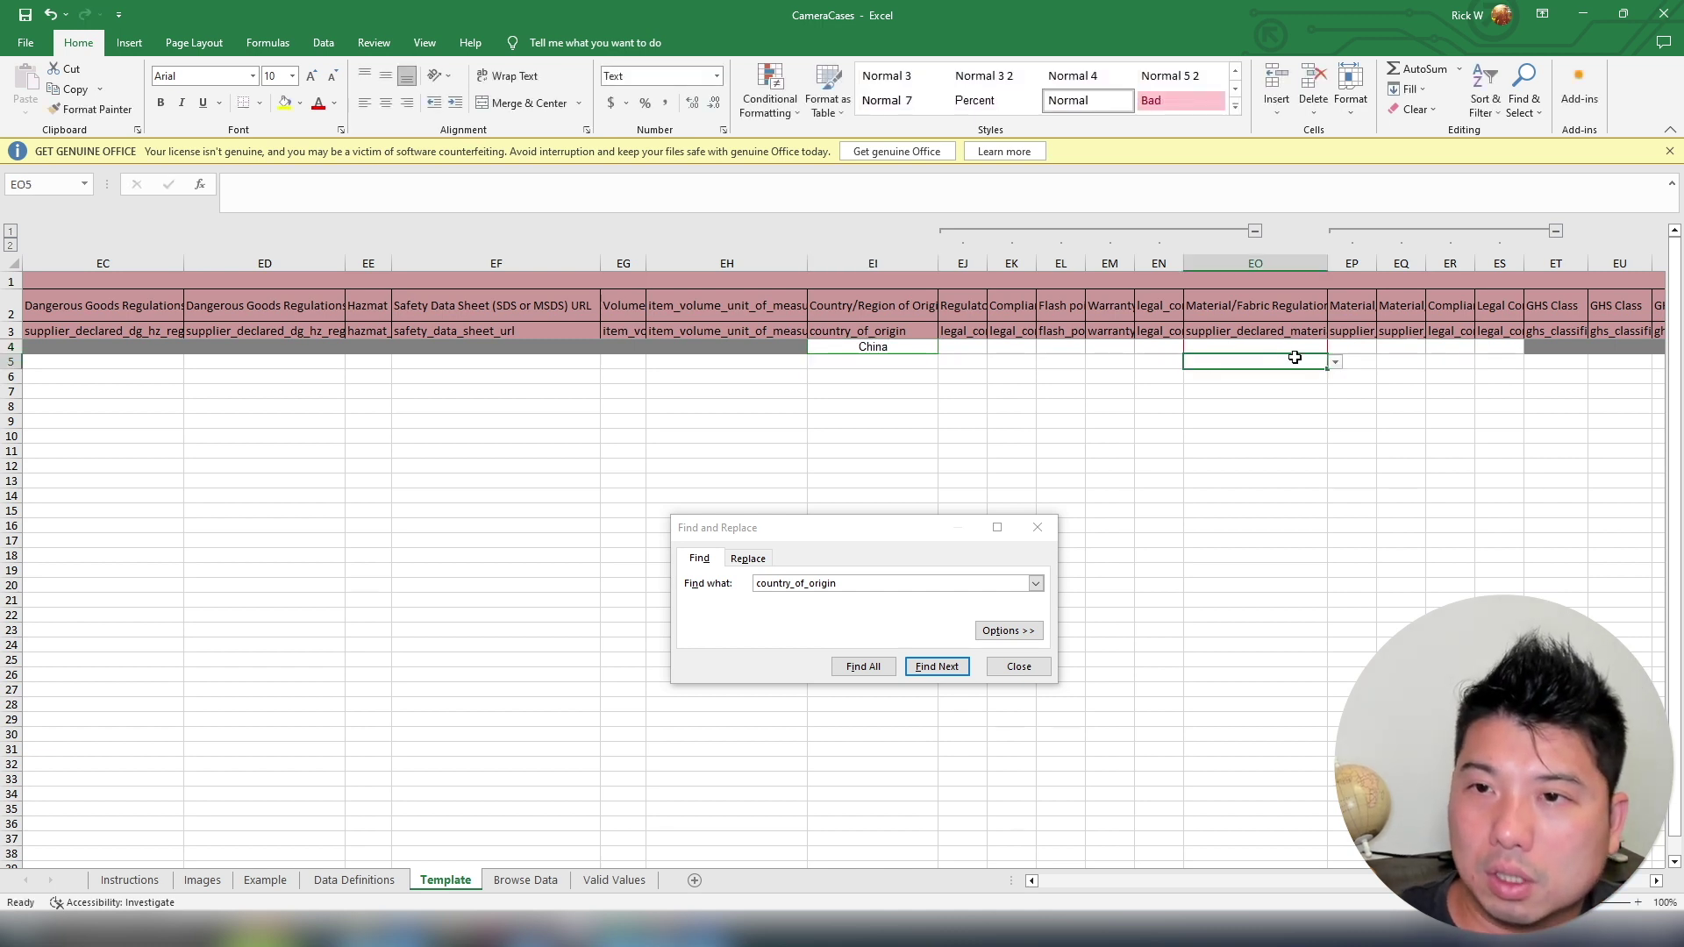
# Set the Material/Fabric Regulation cell EO4 to Not Applicable
pyautogui.click(1297, 349)
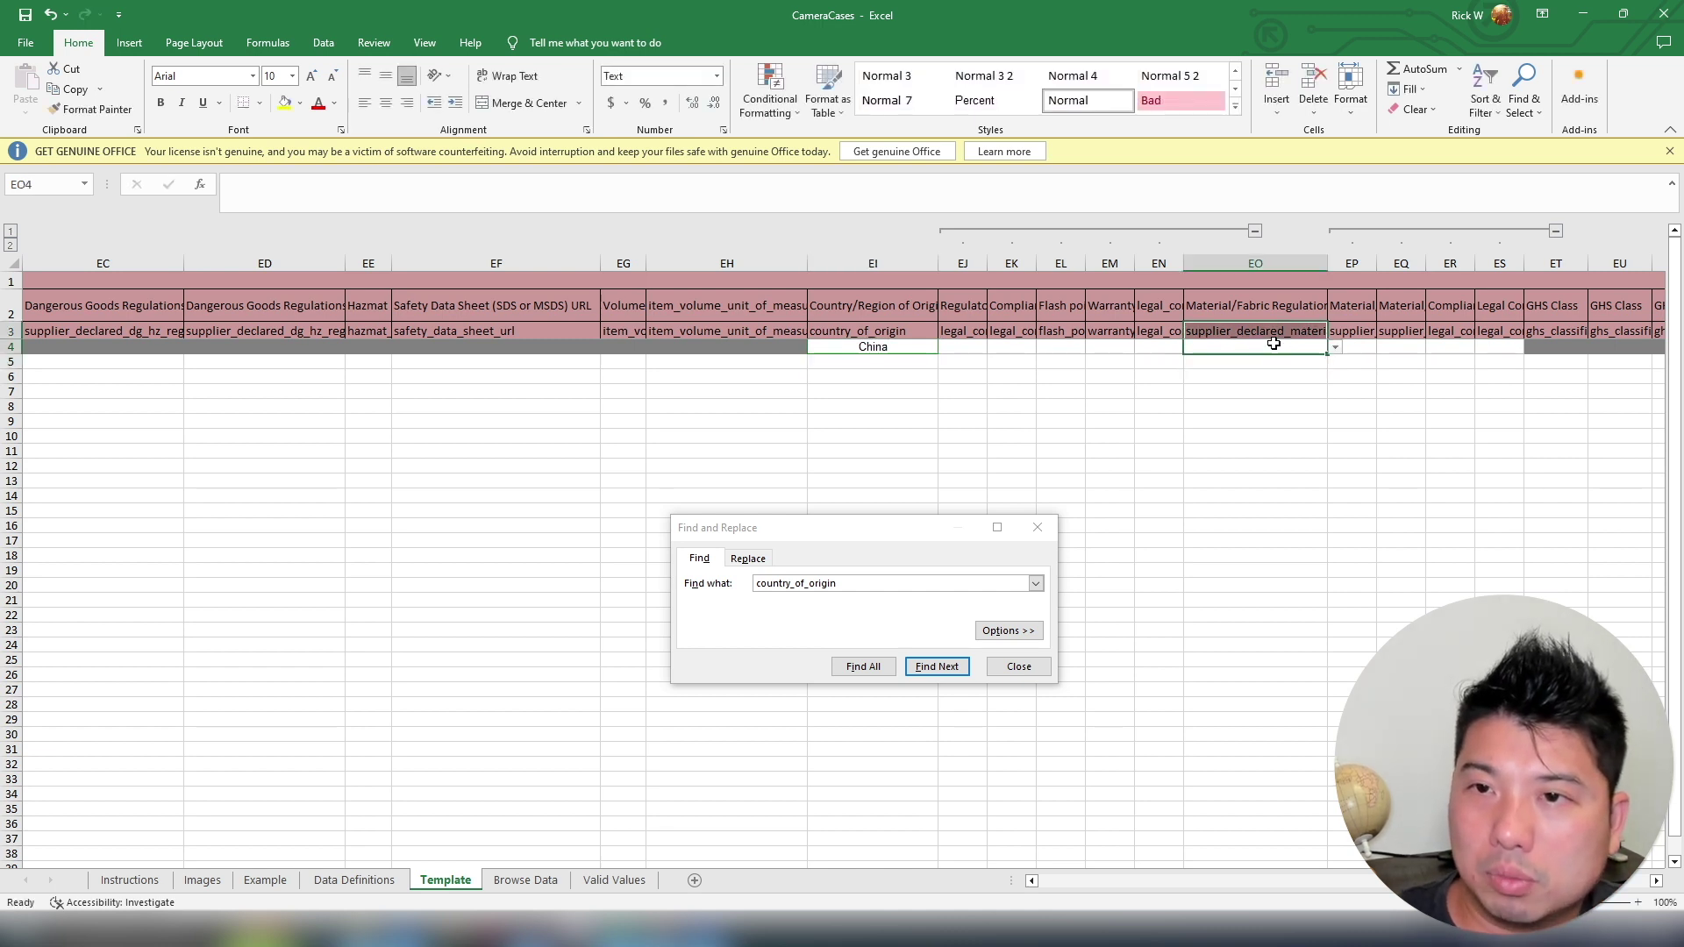
pyautogui.click(1335, 348)
pyautogui.click(1246, 394)
pyautogui.click(1448, 377)
pyautogui.press('Right')
pyautogui.press('Right')
pyautogui.press('Right')
pyautogui.press('Right')
pyautogui.press('Right')
pyautogui.press('Right')
pyautogui.press('Right')
pyautogui.press('Right')
pyautogui.press('Right')
pyautogui.press('Right')
pyautogui.press('Right')
pyautogui.press('Right')
pyautogui.press('Right')
pyautogui.press('Right')
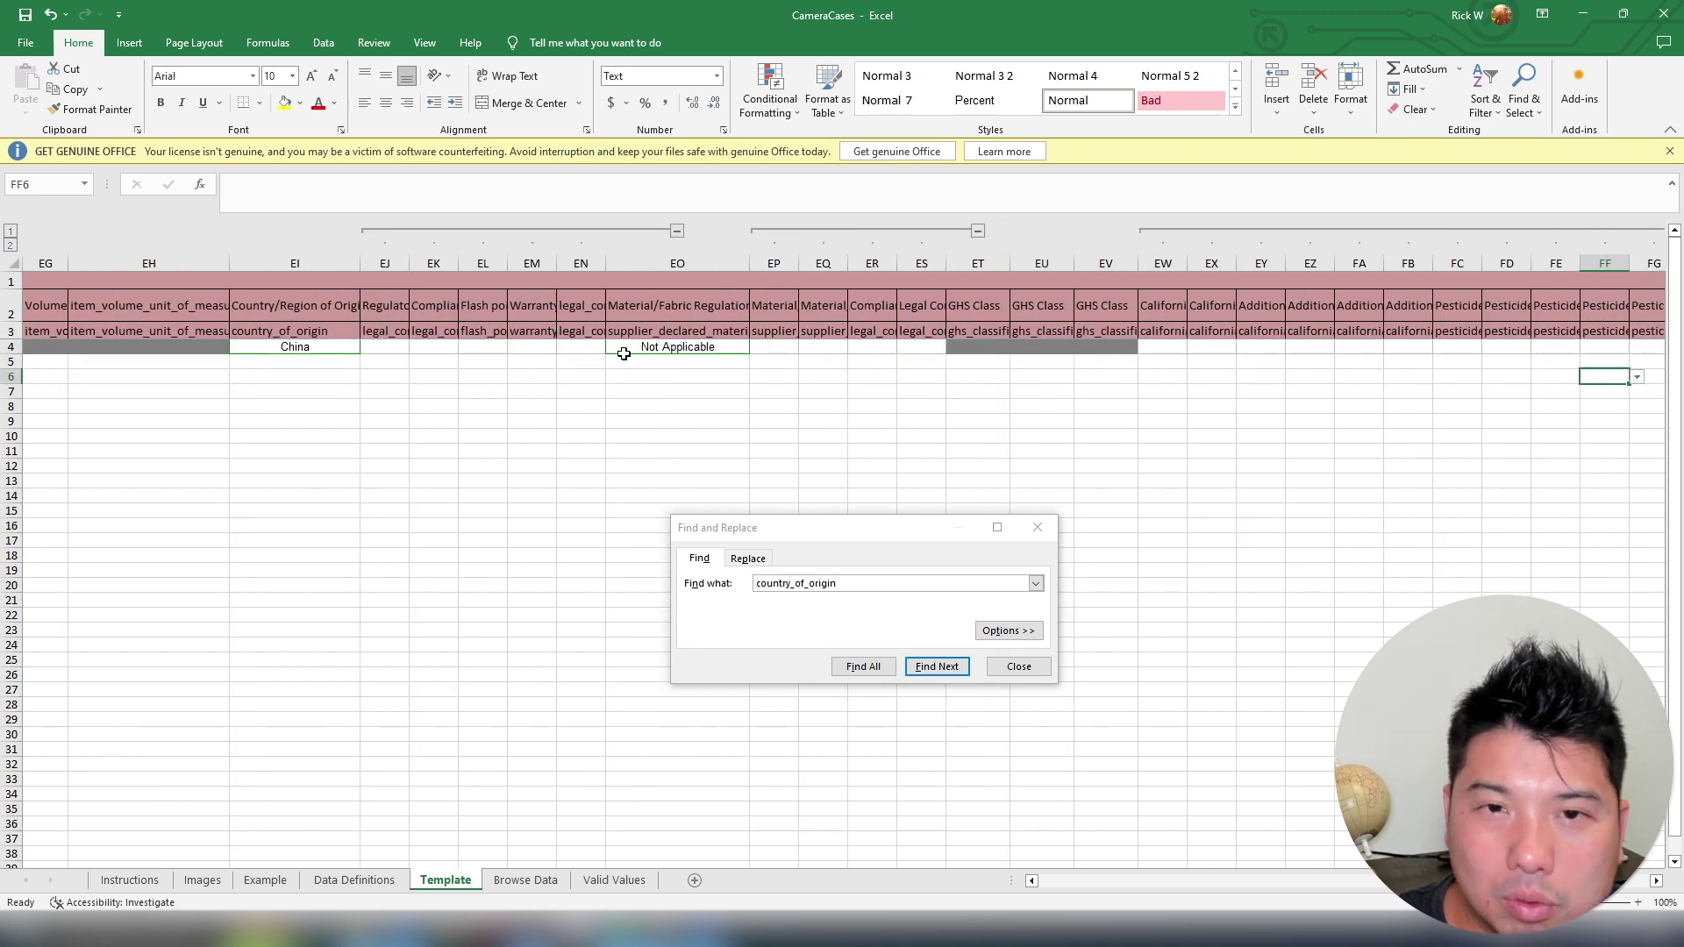
pyautogui.click(628, 351)
pyautogui.click(794, 354)
# Review row 4's Offer, B2B, Dimensions, Material Type, Discovery, Variation and image values
pyautogui.hotkey('ctrl', 'Right')
pyautogui.hotkey('ctrl', 'Right')
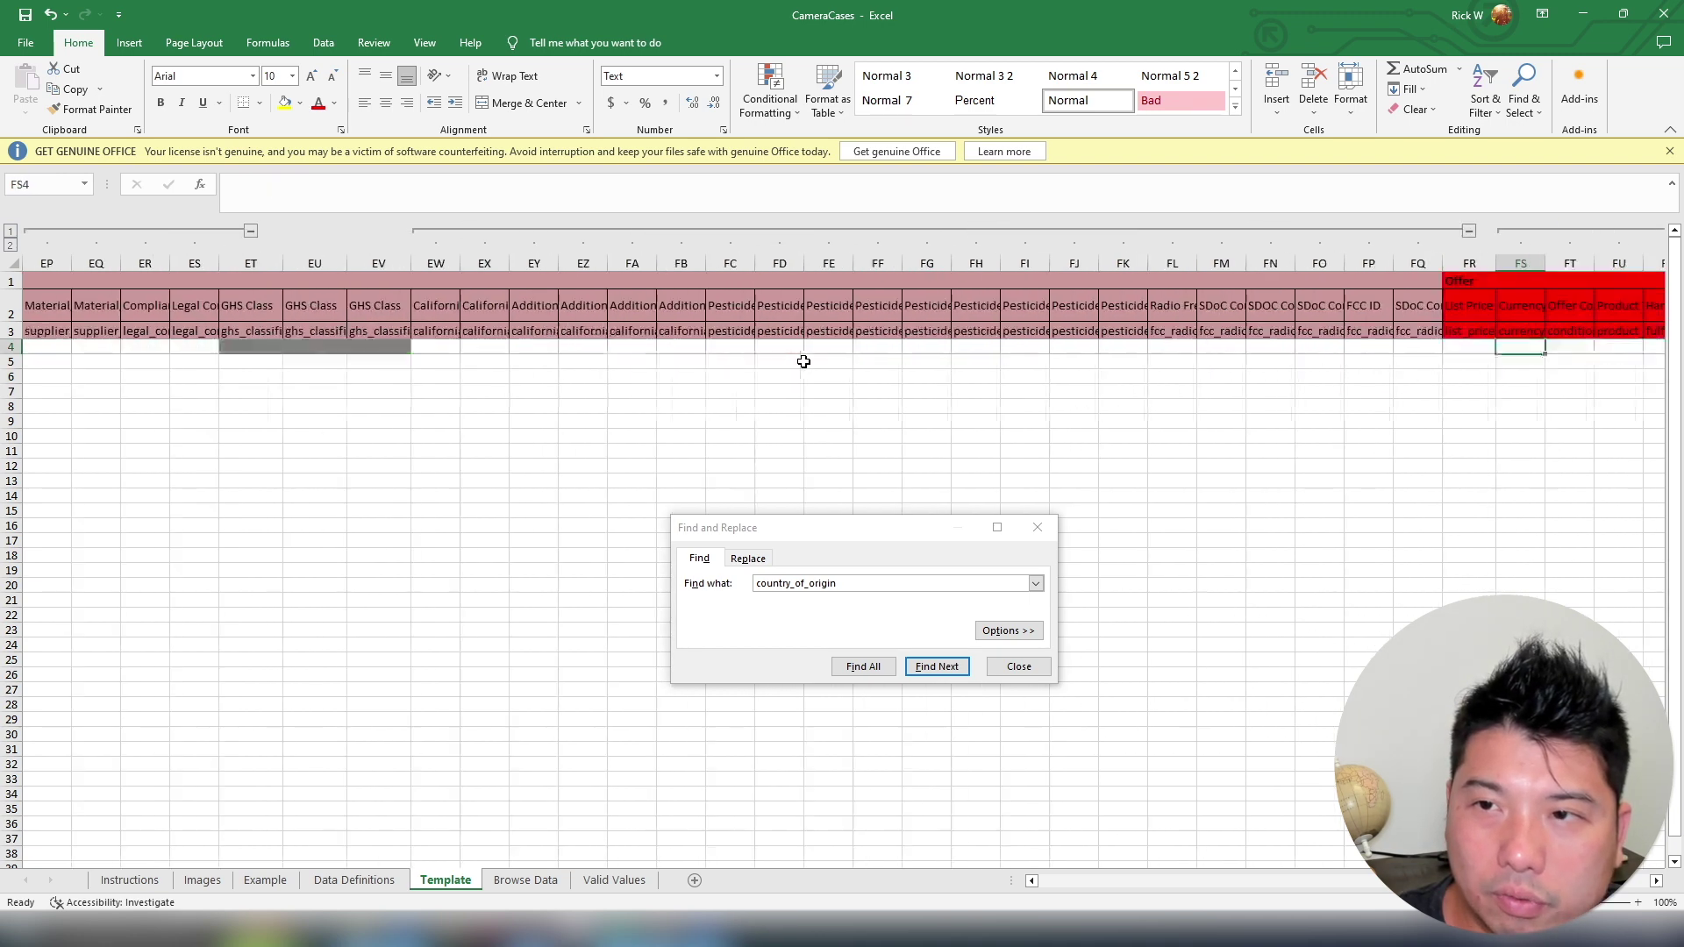
pyautogui.press('Right')
pyautogui.press('Right')
pyautogui.press('Right')
pyautogui.press('Right')
pyautogui.press('Right')
pyautogui.press('Right')
pyautogui.press('Right')
pyautogui.press('Right')
pyautogui.press('Right')
pyautogui.press('Right')
pyautogui.press('Right')
pyautogui.press('Right')
pyautogui.press('Right')
pyautogui.press('Right')
pyautogui.press('Right')
pyautogui.press('Right')
pyautogui.press('Right')
pyautogui.press('Right')
pyautogui.press('Right')
pyautogui.press('Right')
pyautogui.press('Right')
pyautogui.press('Right')
pyautogui.press('Right')
pyautogui.press('Right')
pyautogui.press('Right')
pyautogui.press('Right')
pyautogui.press('Right')
pyautogui.press('Right')
pyautogui.press('Right')
pyautogui.press('Right')
pyautogui.press('Right')
pyautogui.press('Right')
pyautogui.press('Right')
pyautogui.press('Right')
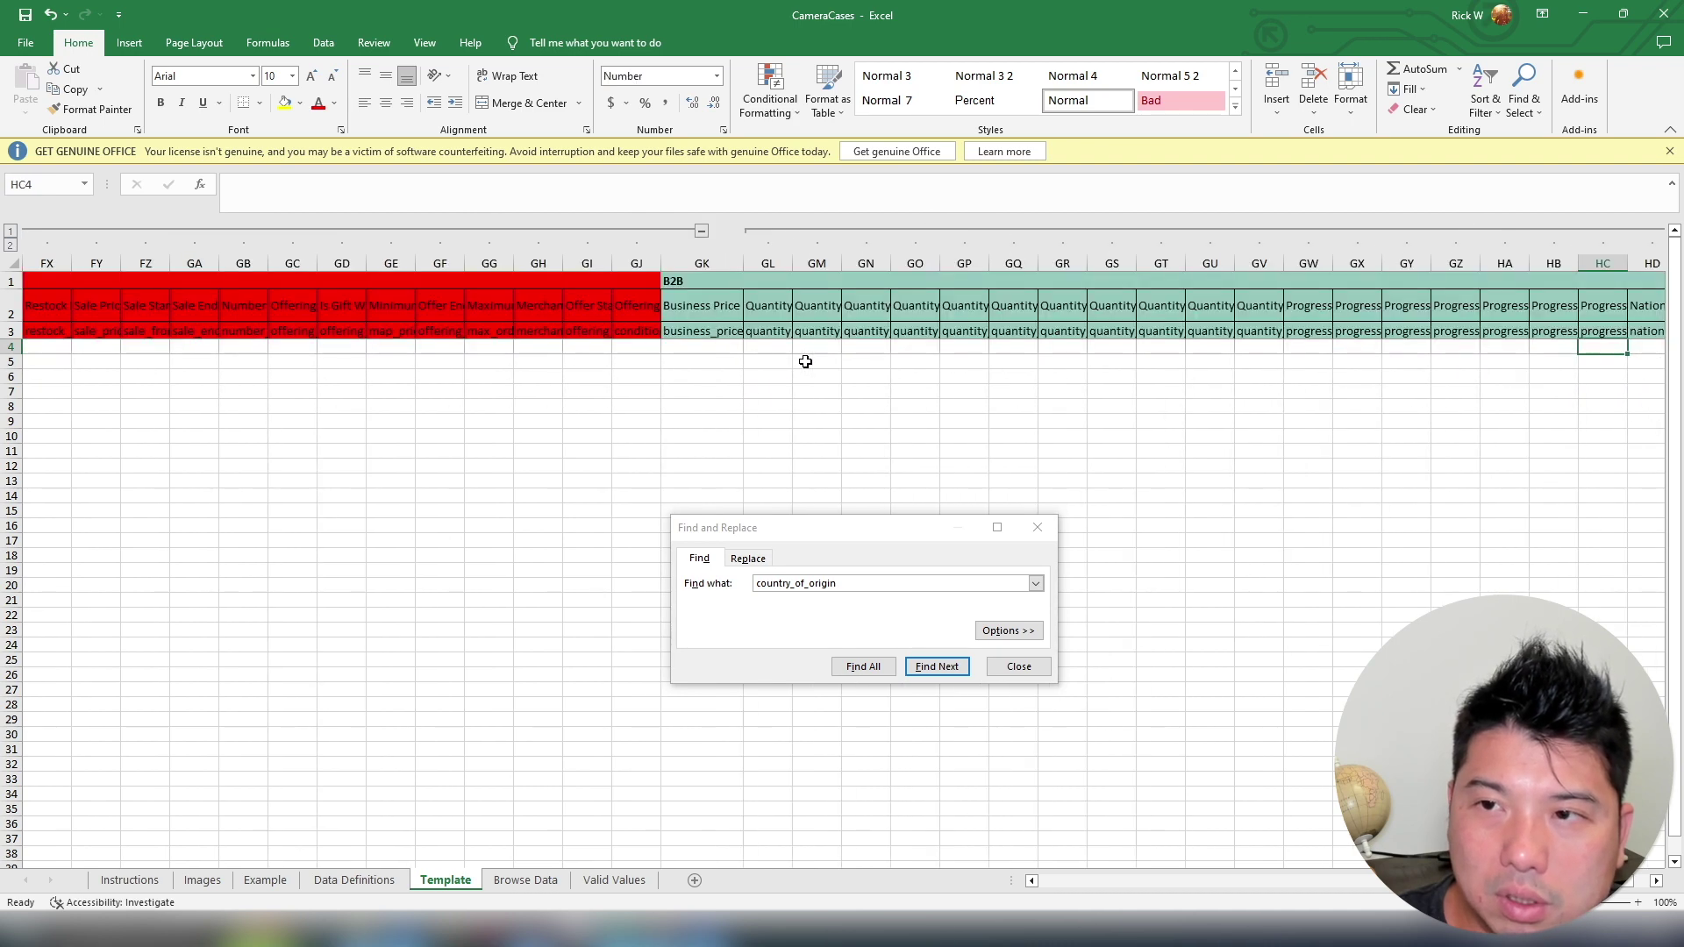
pyautogui.press('Right')
pyautogui.press('Right')
pyautogui.press('Right')
pyautogui.press('Right')
pyautogui.press('Right')
pyautogui.press('Right')
pyautogui.press('Right')
pyautogui.press('Right')
pyautogui.press('Right')
pyautogui.press('Right')
pyautogui.press('Right')
pyautogui.press('Right')
pyautogui.press('Right')
pyautogui.press('Right')
pyautogui.press('Right')
pyautogui.press('Right')
pyautogui.press('Right')
pyautogui.press('Right')
pyautogui.press('Right')
pyautogui.press('Right')
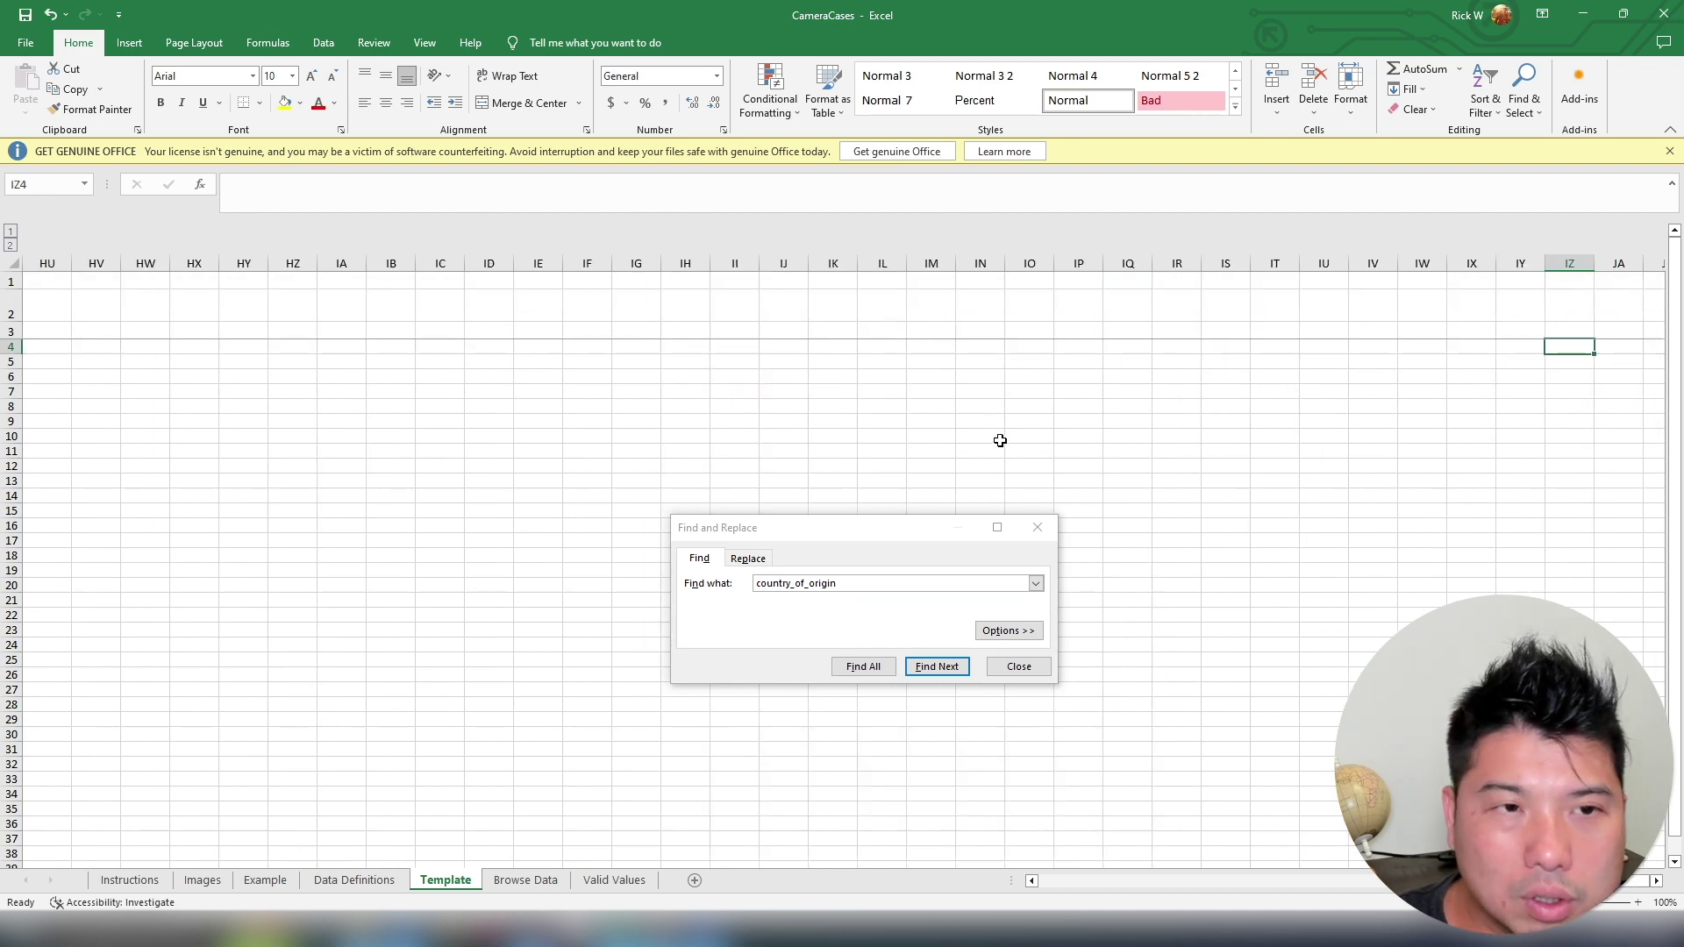
pyautogui.press('Left')
pyautogui.press('Left')
pyautogui.press('Left')
pyautogui.press('Left')
pyautogui.press('Left')
pyautogui.press('Left')
pyautogui.press('Left')
pyautogui.press('Left')
pyautogui.press('Left')
pyautogui.press('Left')
pyautogui.press('Left')
pyautogui.press('Left')
pyautogui.press('Left')
pyautogui.press('Left')
pyautogui.press('Left')
pyautogui.press('Left')
pyautogui.press('Left')
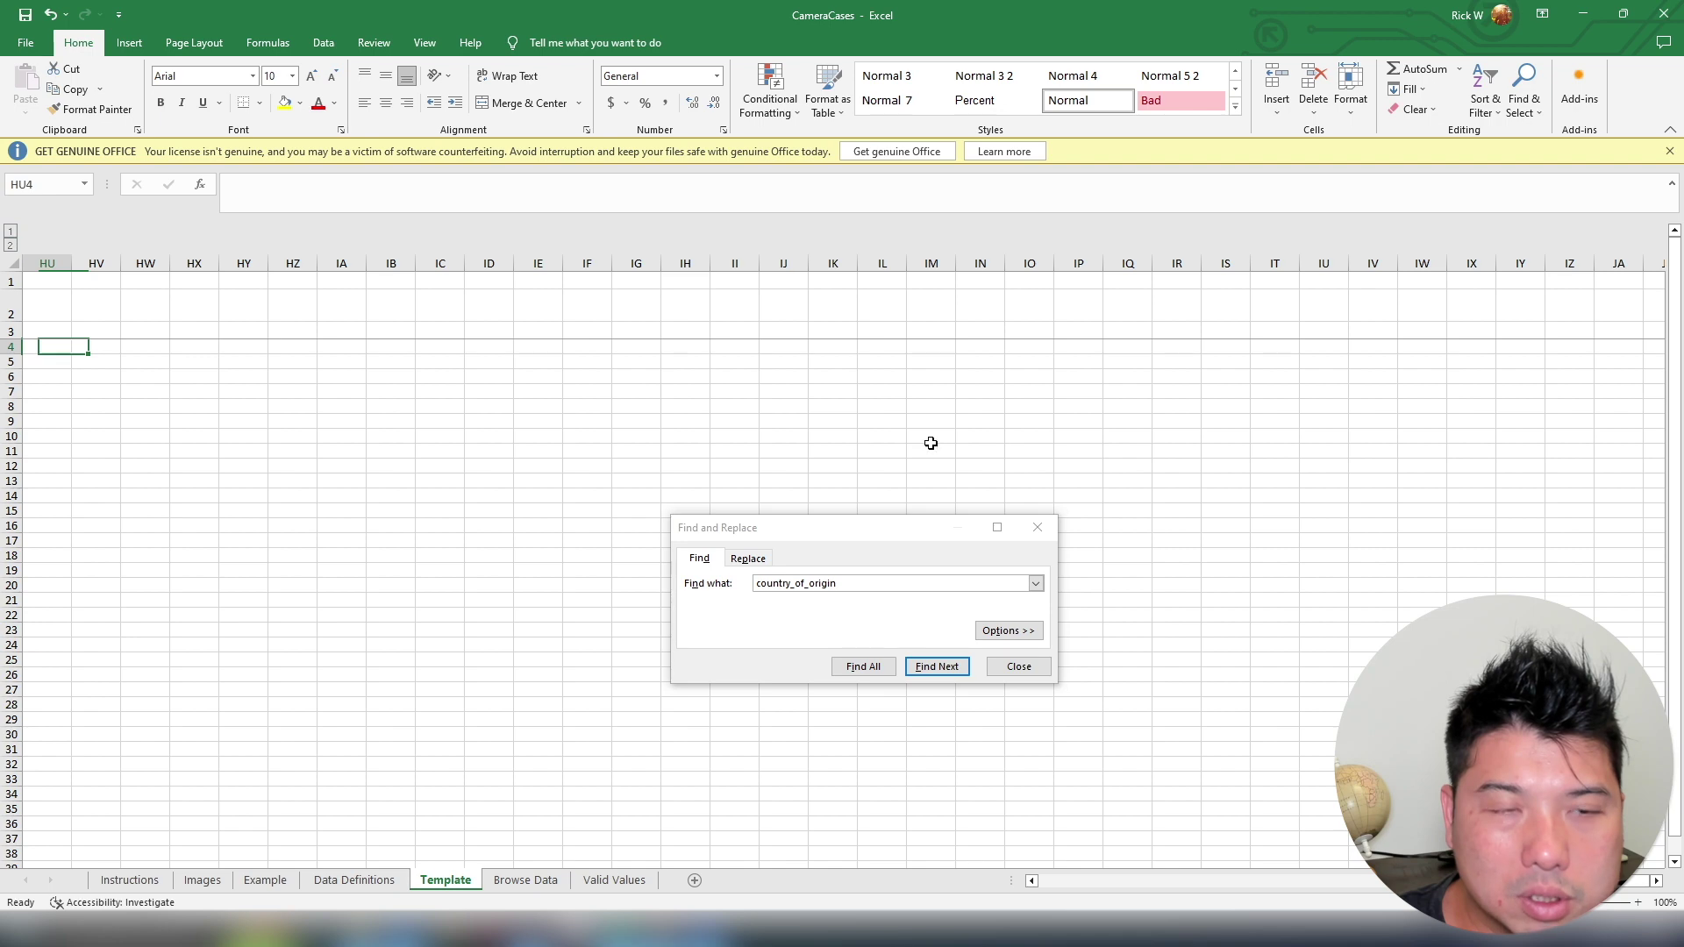
pyautogui.press('Left')
pyautogui.press('Left')
pyautogui.press('Left')
pyautogui.press('Left')
pyautogui.press('Left')
pyautogui.press('Left')
pyautogui.press('Left')
pyautogui.press('Left')
pyautogui.press('Left')
pyautogui.press('Left')
pyautogui.press('Left')
pyautogui.press('Left')
pyautogui.press('Left')
pyautogui.press('Left')
pyautogui.press('Left')
pyautogui.press('Left')
pyautogui.press('Left')
pyautogui.press('Left')
pyautogui.press('Left')
pyautogui.press('Left')
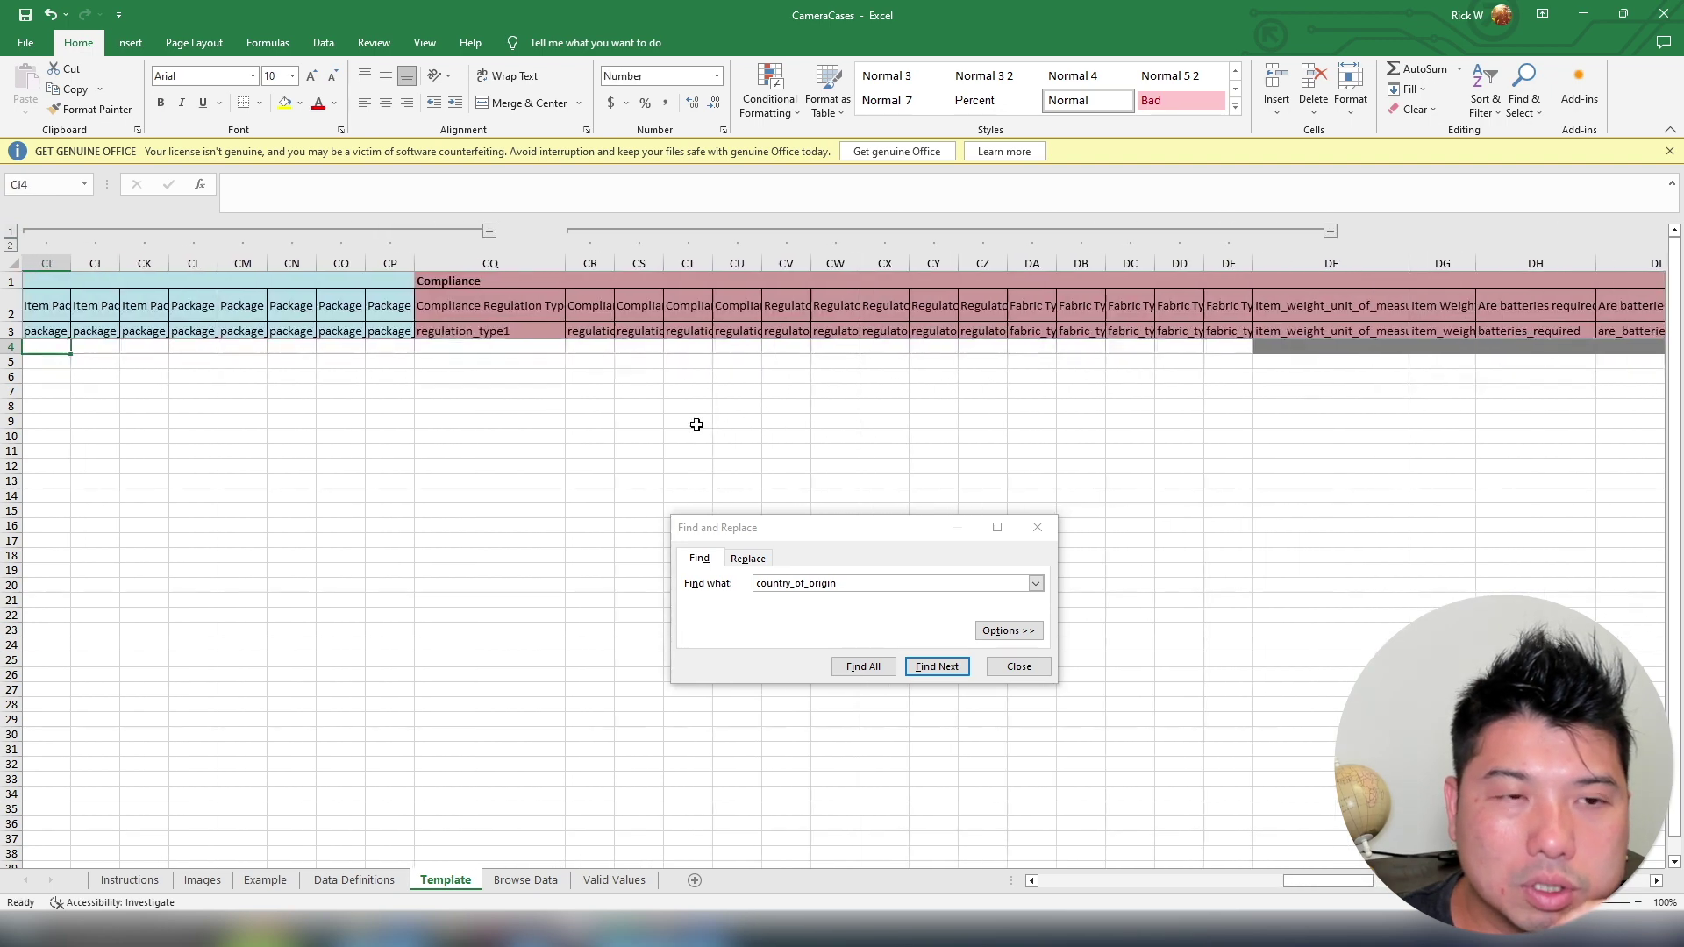
pyautogui.press('Left')
pyautogui.press('Left')
pyautogui.press('Left')
pyautogui.press('Left')
pyautogui.press('Left')
pyautogui.press('Left')
pyautogui.press('Left')
pyautogui.press('Left')
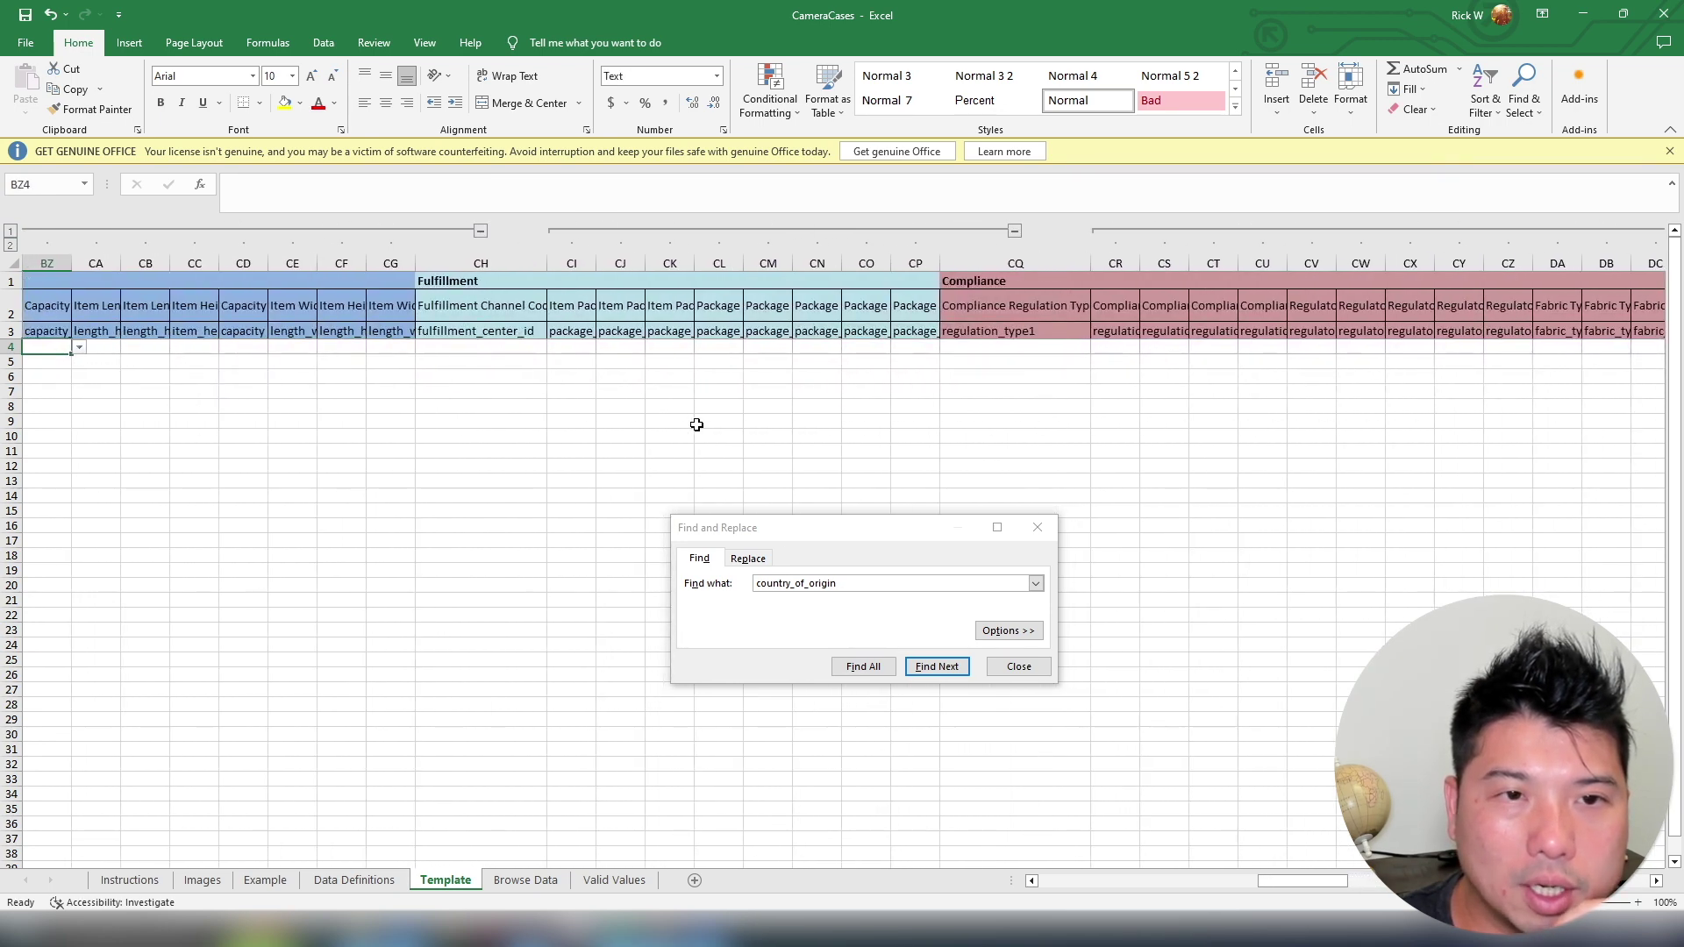
pyautogui.press('Left')
pyautogui.press('Left')
pyautogui.press('Left')
pyautogui.press('Left')
pyautogui.press('Left')
pyautogui.press('Left')
pyautogui.press('Left')
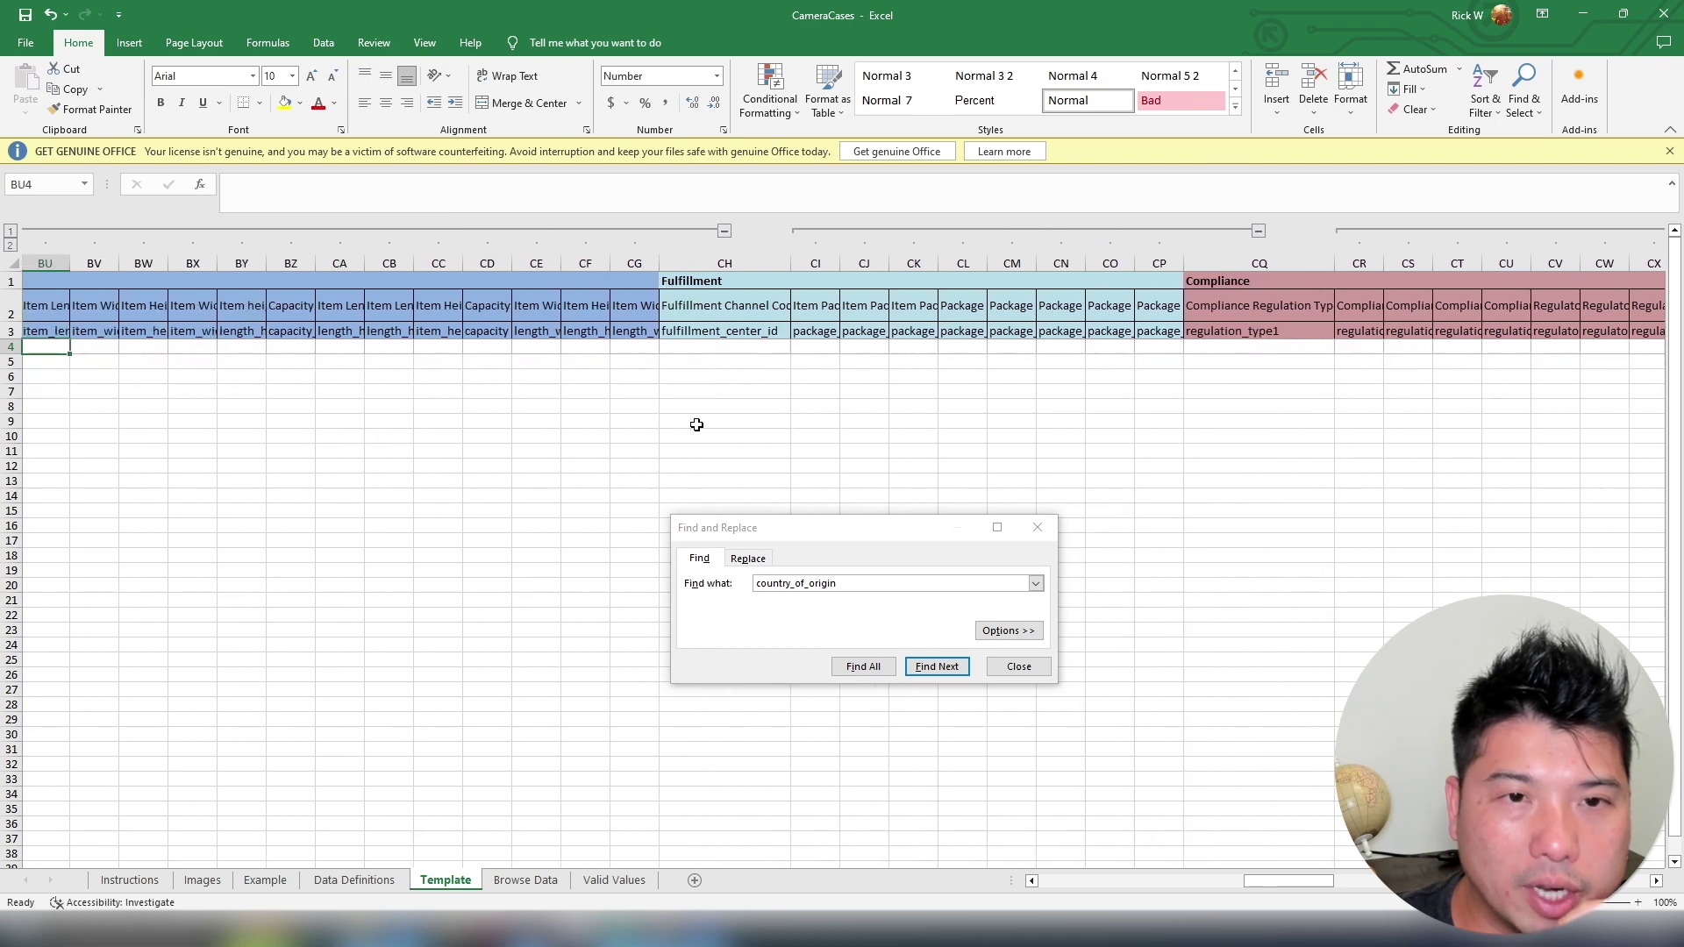
pyautogui.press('Left')
pyautogui.press('Left')
pyautogui.press('Left')
pyautogui.press('Left')
pyautogui.press('Left')
pyautogui.press('Left')
pyautogui.press('Left')
pyautogui.press('Left')
pyautogui.press('Left')
pyautogui.press('Left')
pyautogui.press('Left')
pyautogui.press('Left')
pyautogui.press('Left')
pyautogui.press('Left')
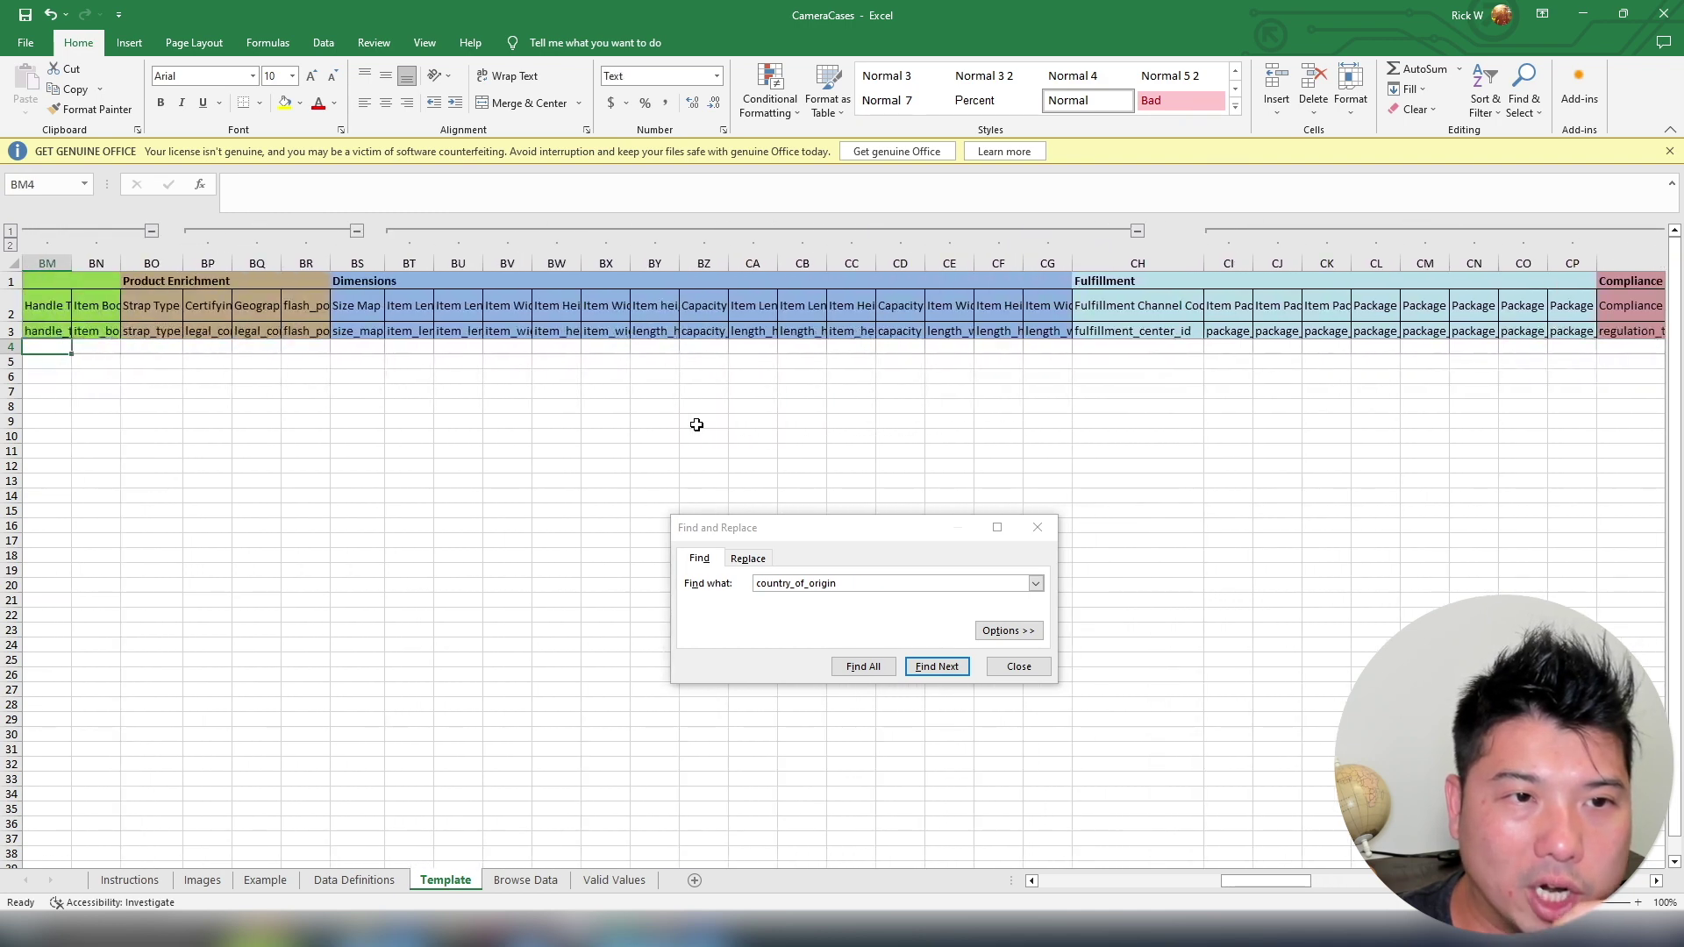
pyautogui.press('Left')
pyautogui.press('Left')
pyautogui.press('Left')
pyautogui.press('Left')
pyautogui.press('Left')
pyautogui.press('Left')
pyautogui.press('Left')
pyautogui.press('Left')
pyautogui.press('Left')
pyautogui.press('Left')
pyautogui.press('Left')
pyautogui.press('Left')
pyautogui.press('Left')
pyautogui.press('Left')
pyautogui.press('Left')
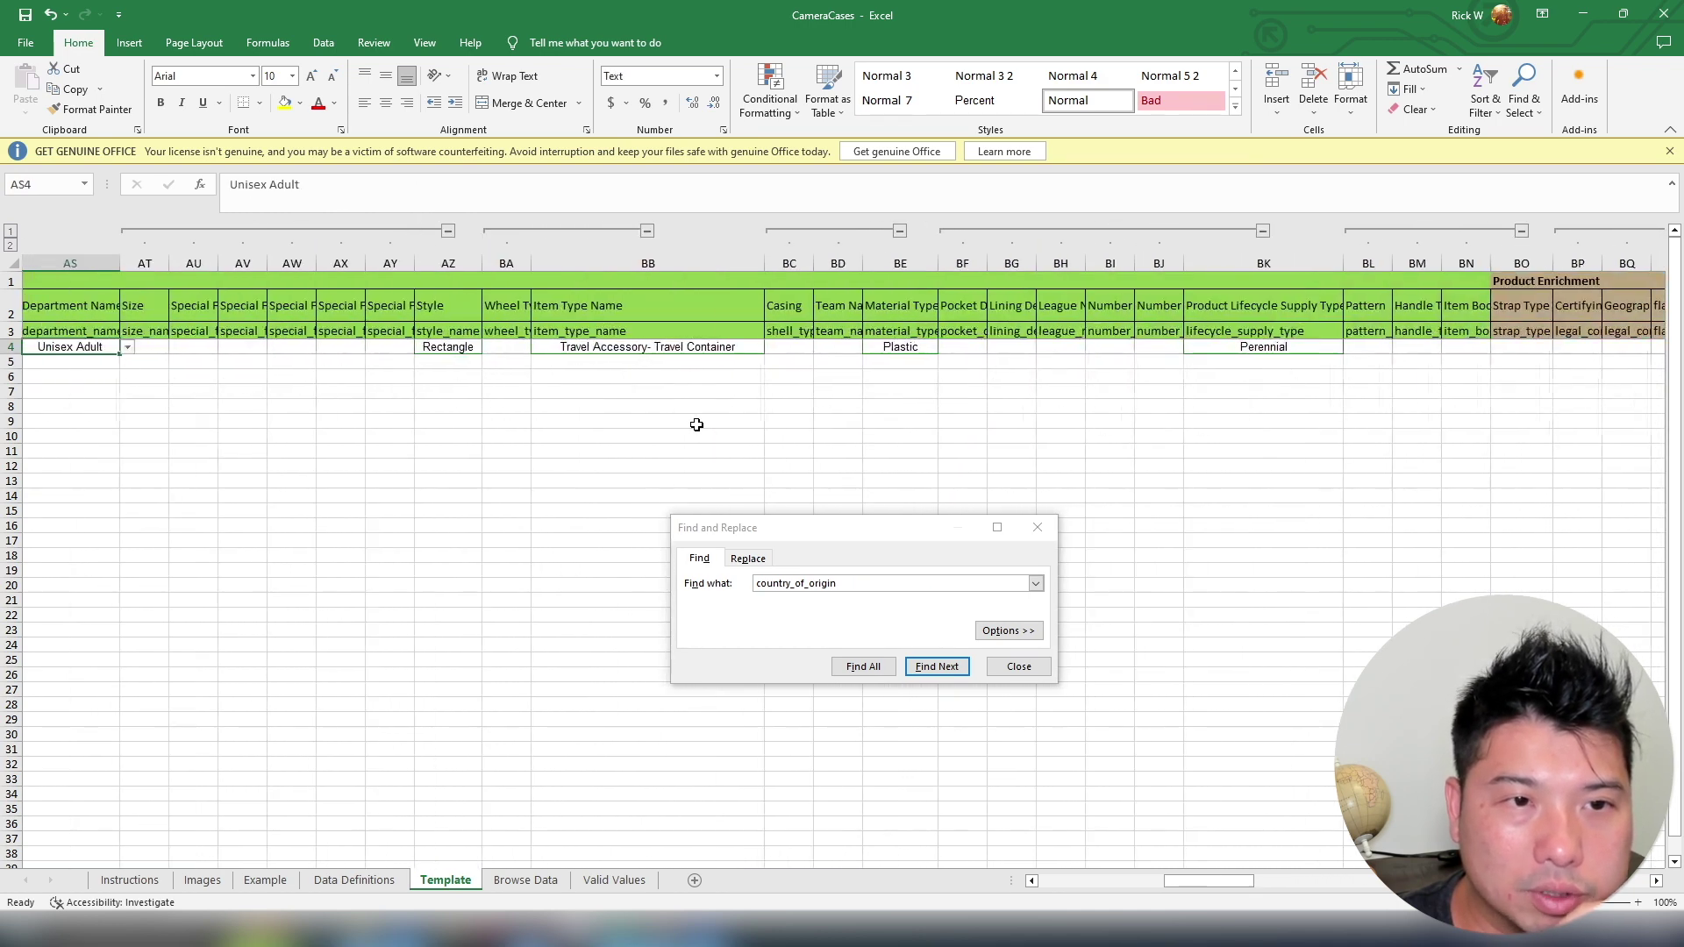
pyautogui.press('Left')
pyautogui.press('Left')
pyautogui.press('Left')
pyautogui.press('Left')
pyautogui.press('Left')
pyautogui.press('Left')
pyautogui.press('Left')
pyautogui.press('Left')
pyautogui.press('Left')
pyautogui.press('Left')
pyautogui.press('Left')
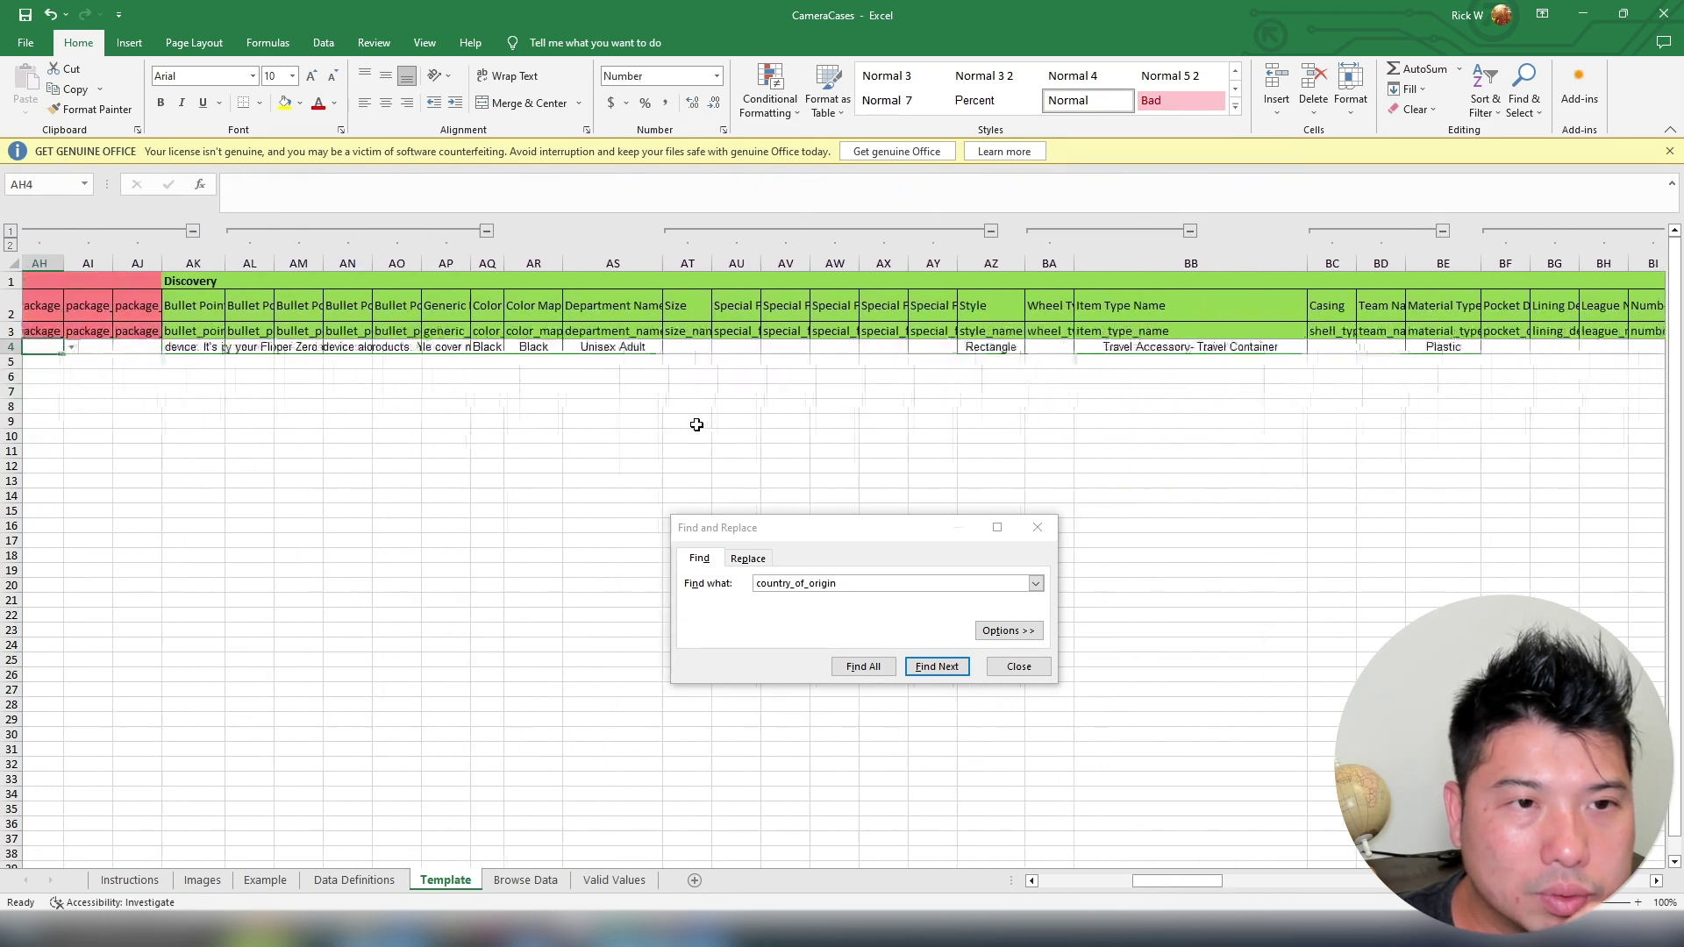
pyautogui.press('Left')
pyautogui.press('Left')
pyautogui.press('Left')
pyautogui.press('Left')
pyautogui.press('Left')
pyautogui.press('Left')
pyautogui.press('Left')
pyautogui.press('Left')
pyautogui.press('Left')
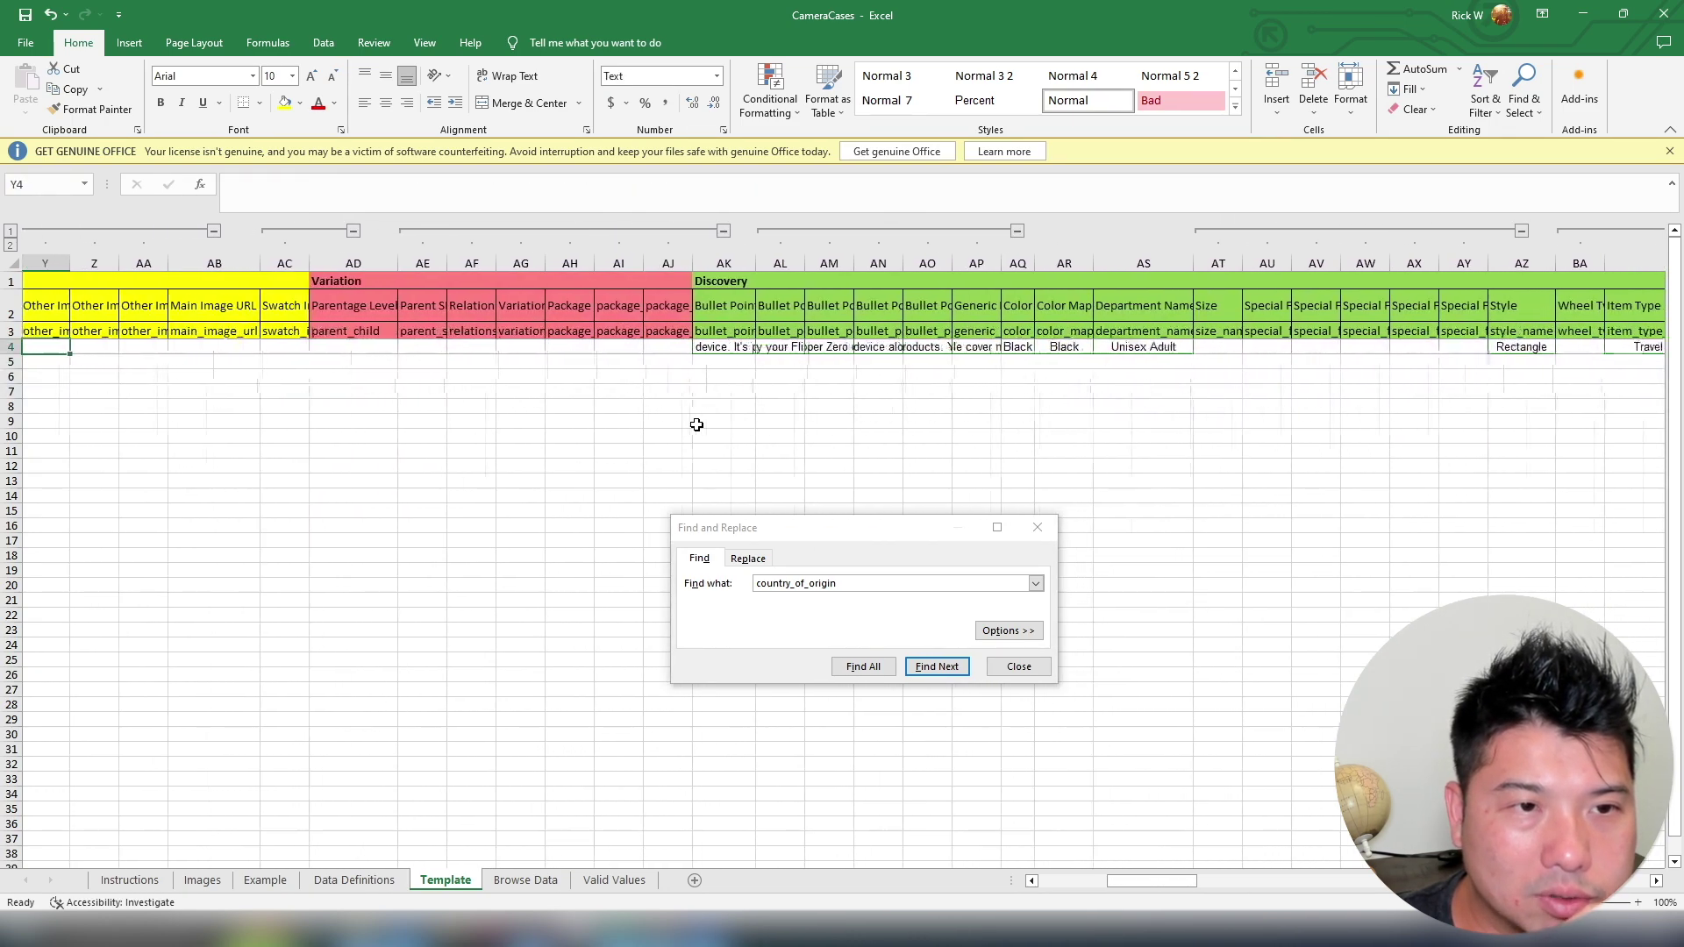
pyautogui.press('Left')
pyautogui.press('Left')
pyautogui.press('Left')
pyautogui.press('Left')
pyautogui.press('Left')
pyautogui.press('Left')
pyautogui.press('Left')
pyautogui.press('Left')
pyautogui.press('Left')
pyautogui.press('Left')
pyautogui.press('Left')
pyautogui.press('Left')
pyautogui.press('Left')
pyautogui.press('Left')
pyautogui.press('Left')
pyautogui.press('Left')
pyautogui.press('Left')
pyautogui.press('Left')
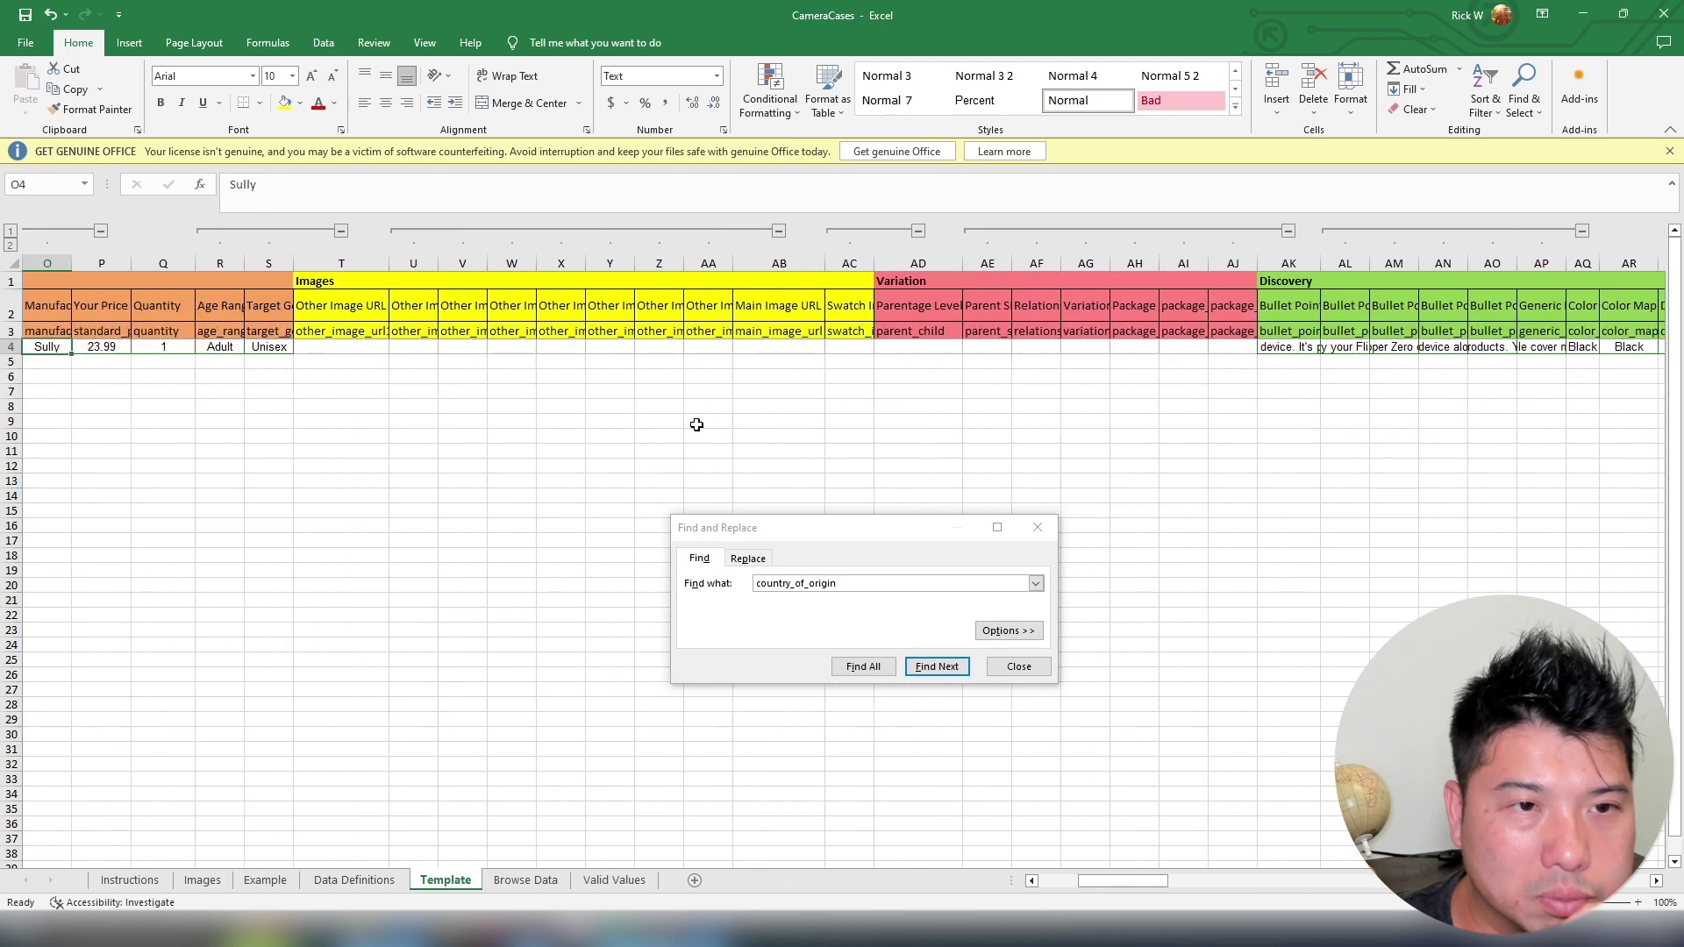
pyautogui.press('Left')
pyautogui.press('Left')
pyautogui.press('Left')
# Save CameraCases and close the older processing summary (5) without saving
pyautogui.hotkey('ctrl', 's')
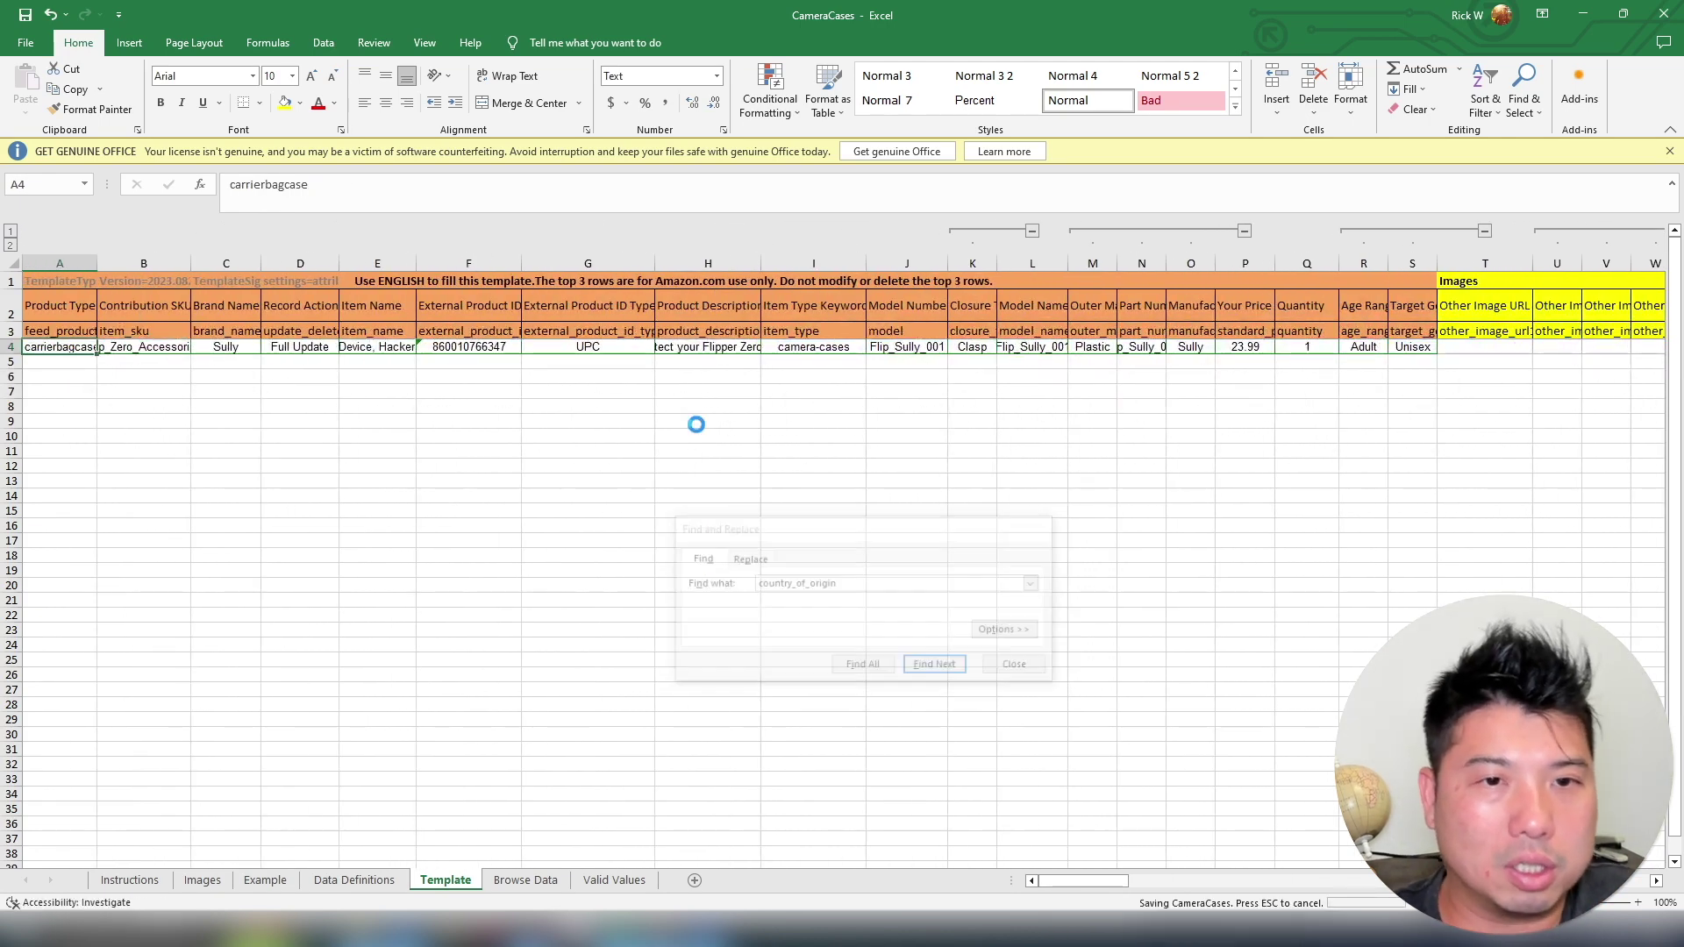
pyautogui.hotkey('ctrl', 'f')
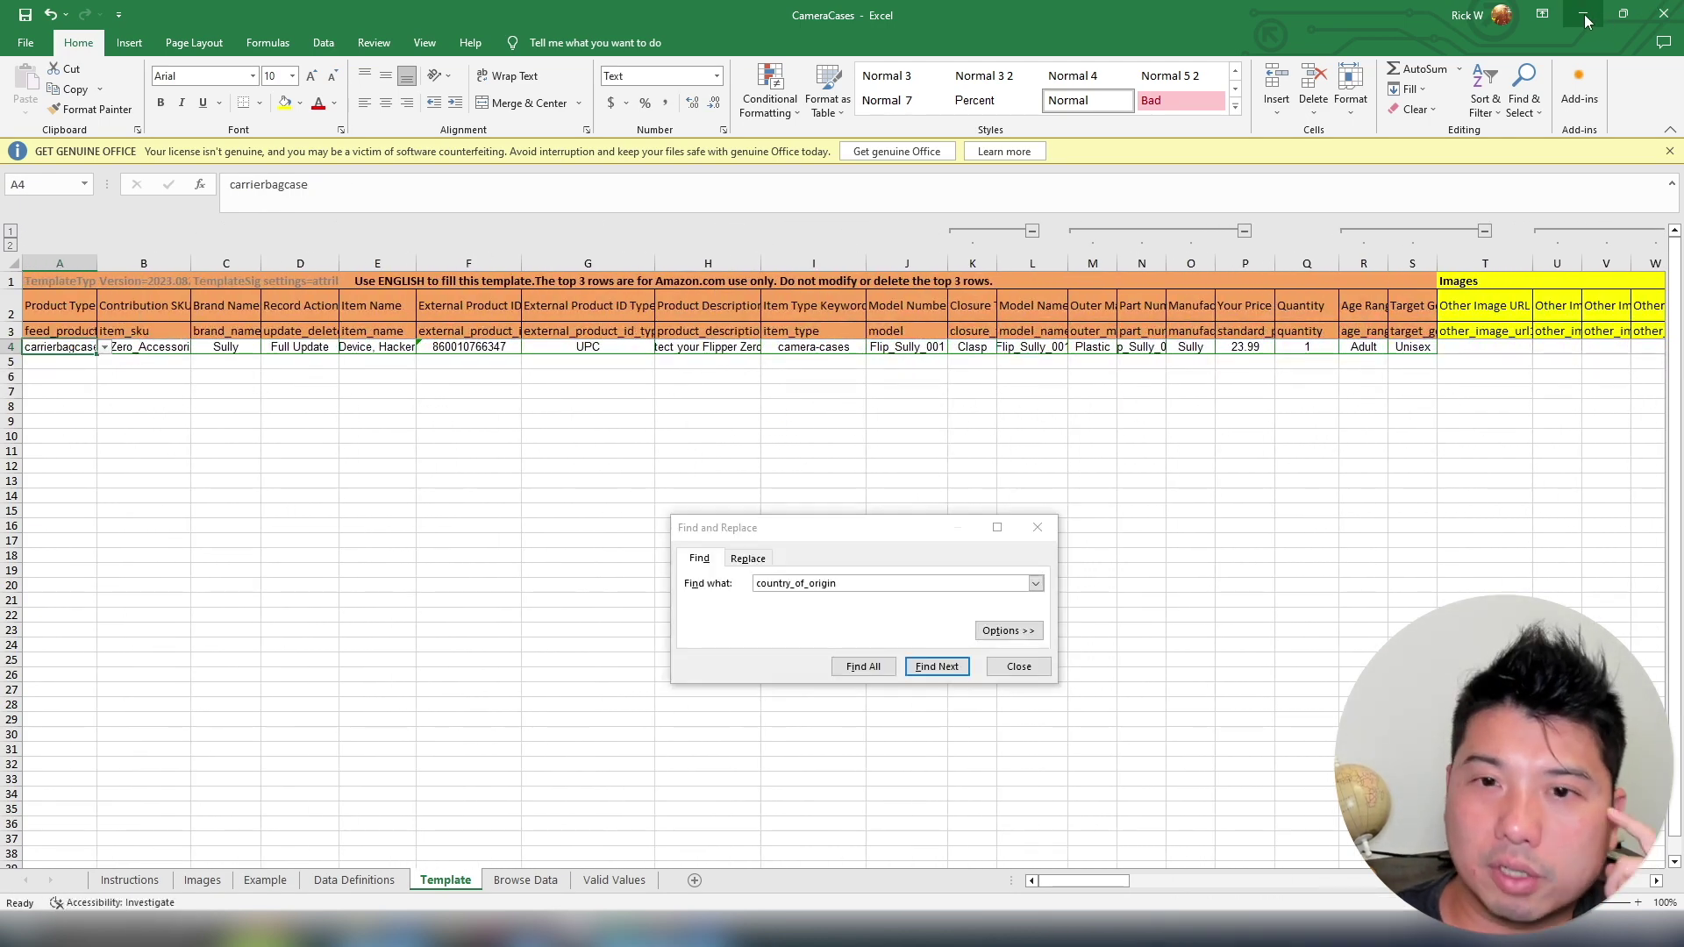
pyautogui.click(1020, 667)
pyautogui.click(1065, 644)
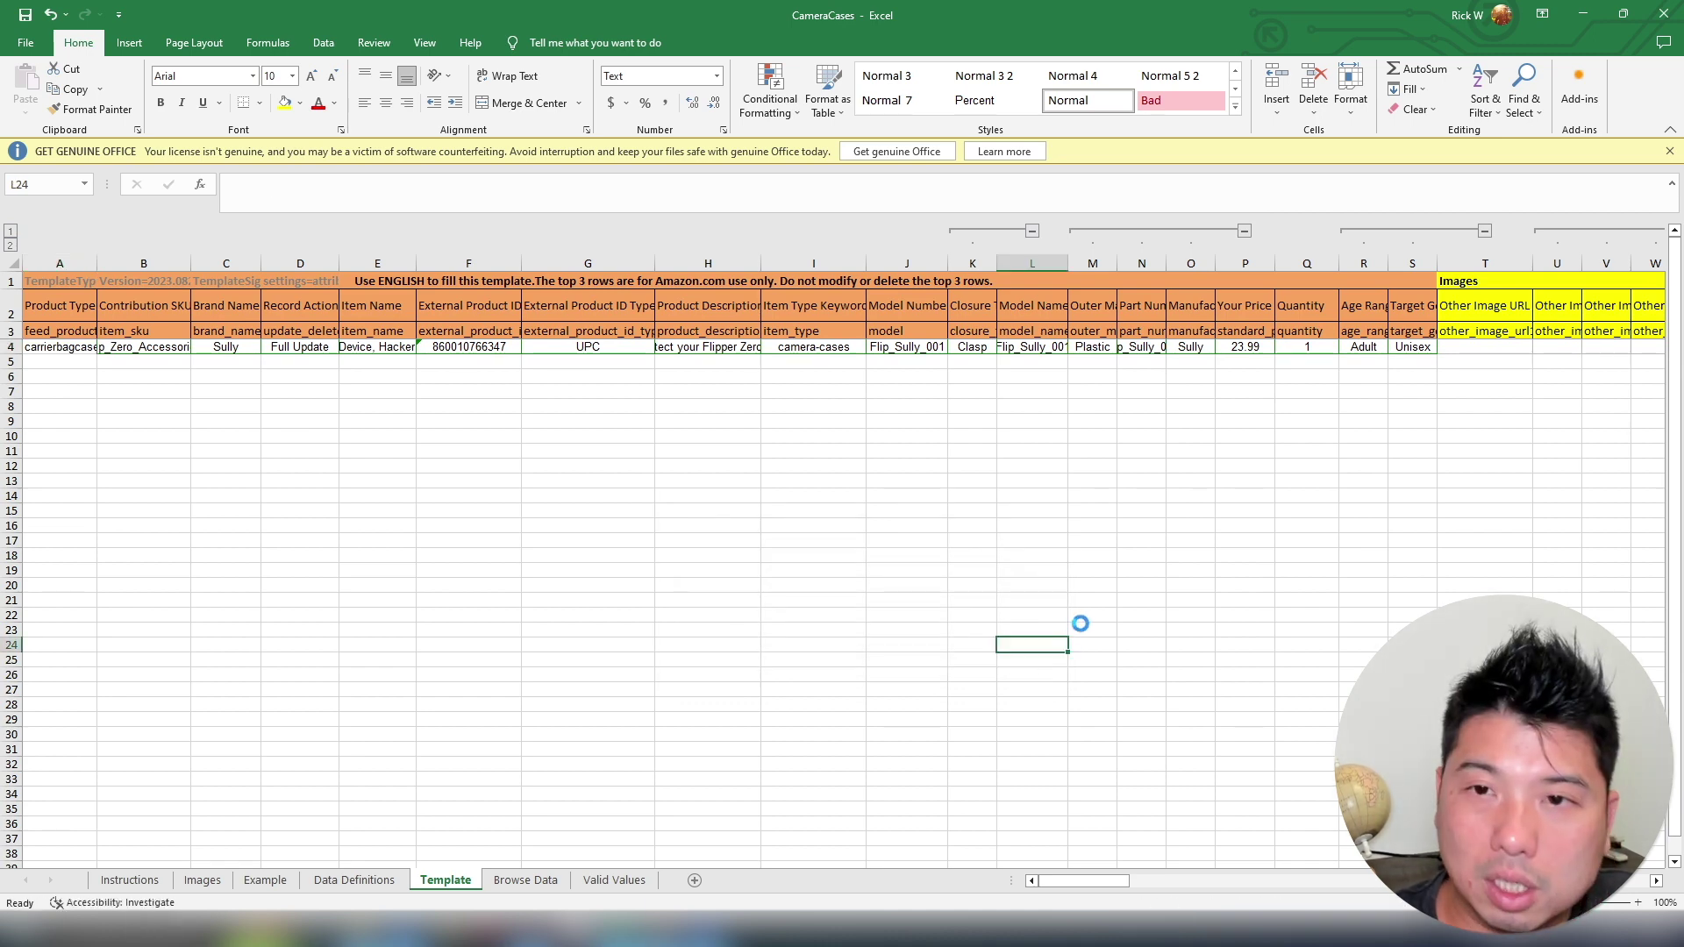
pyautogui.moveTo(615, 932)
pyautogui.click(795, 798)
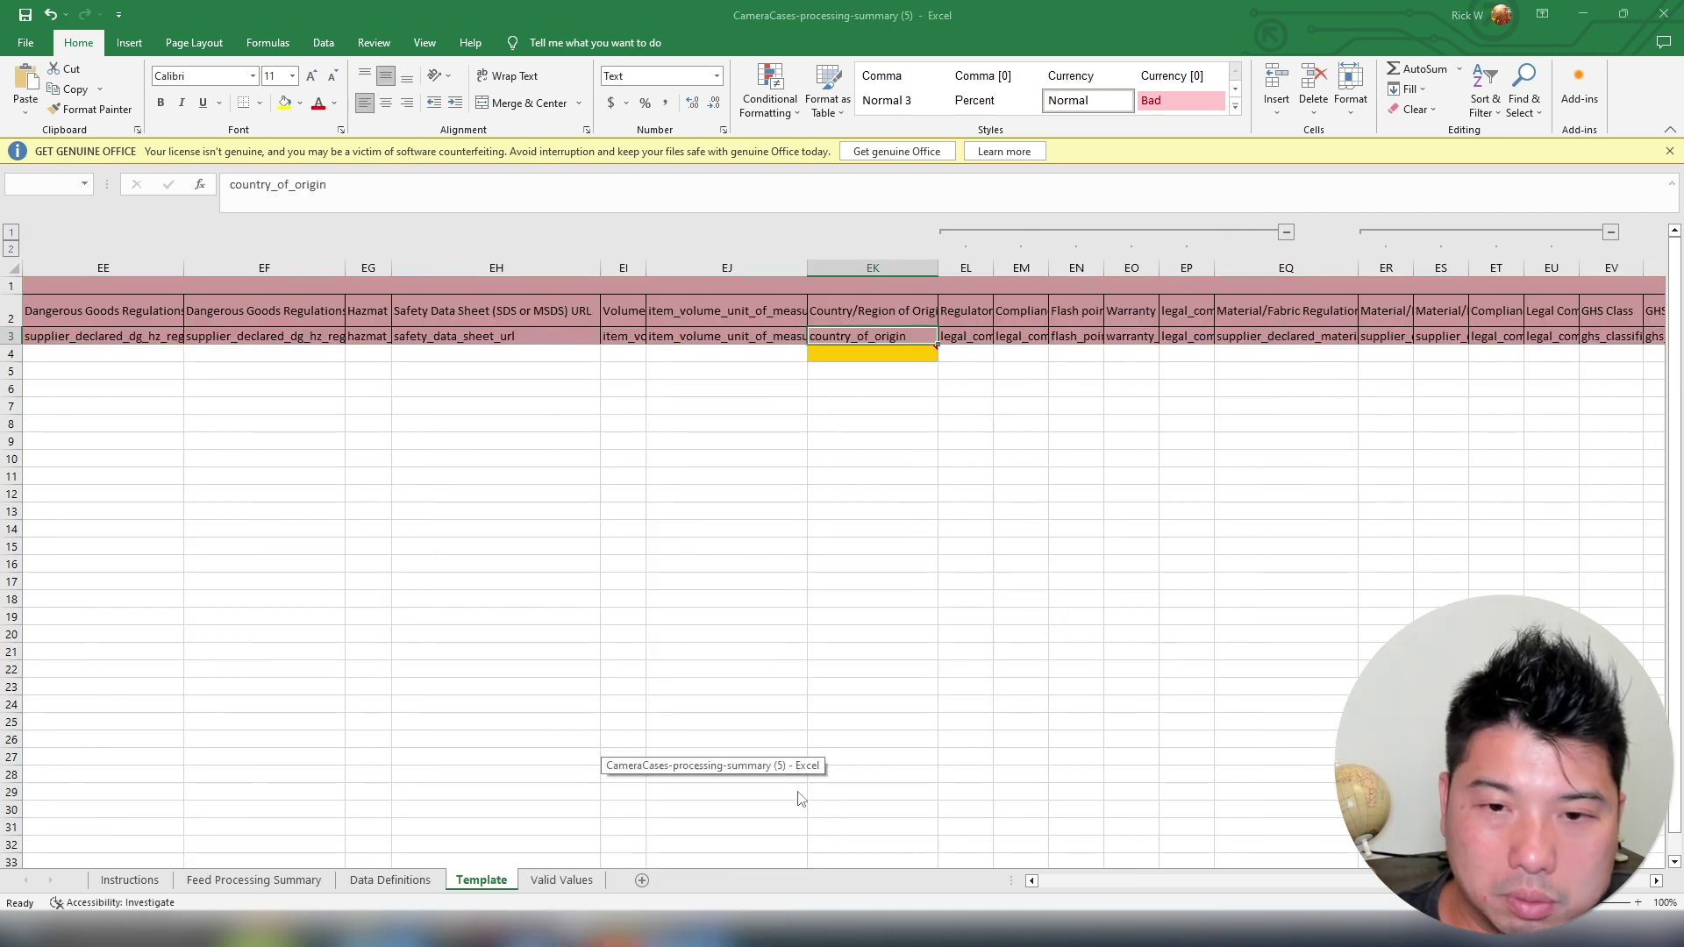
pyautogui.click(872, 488)
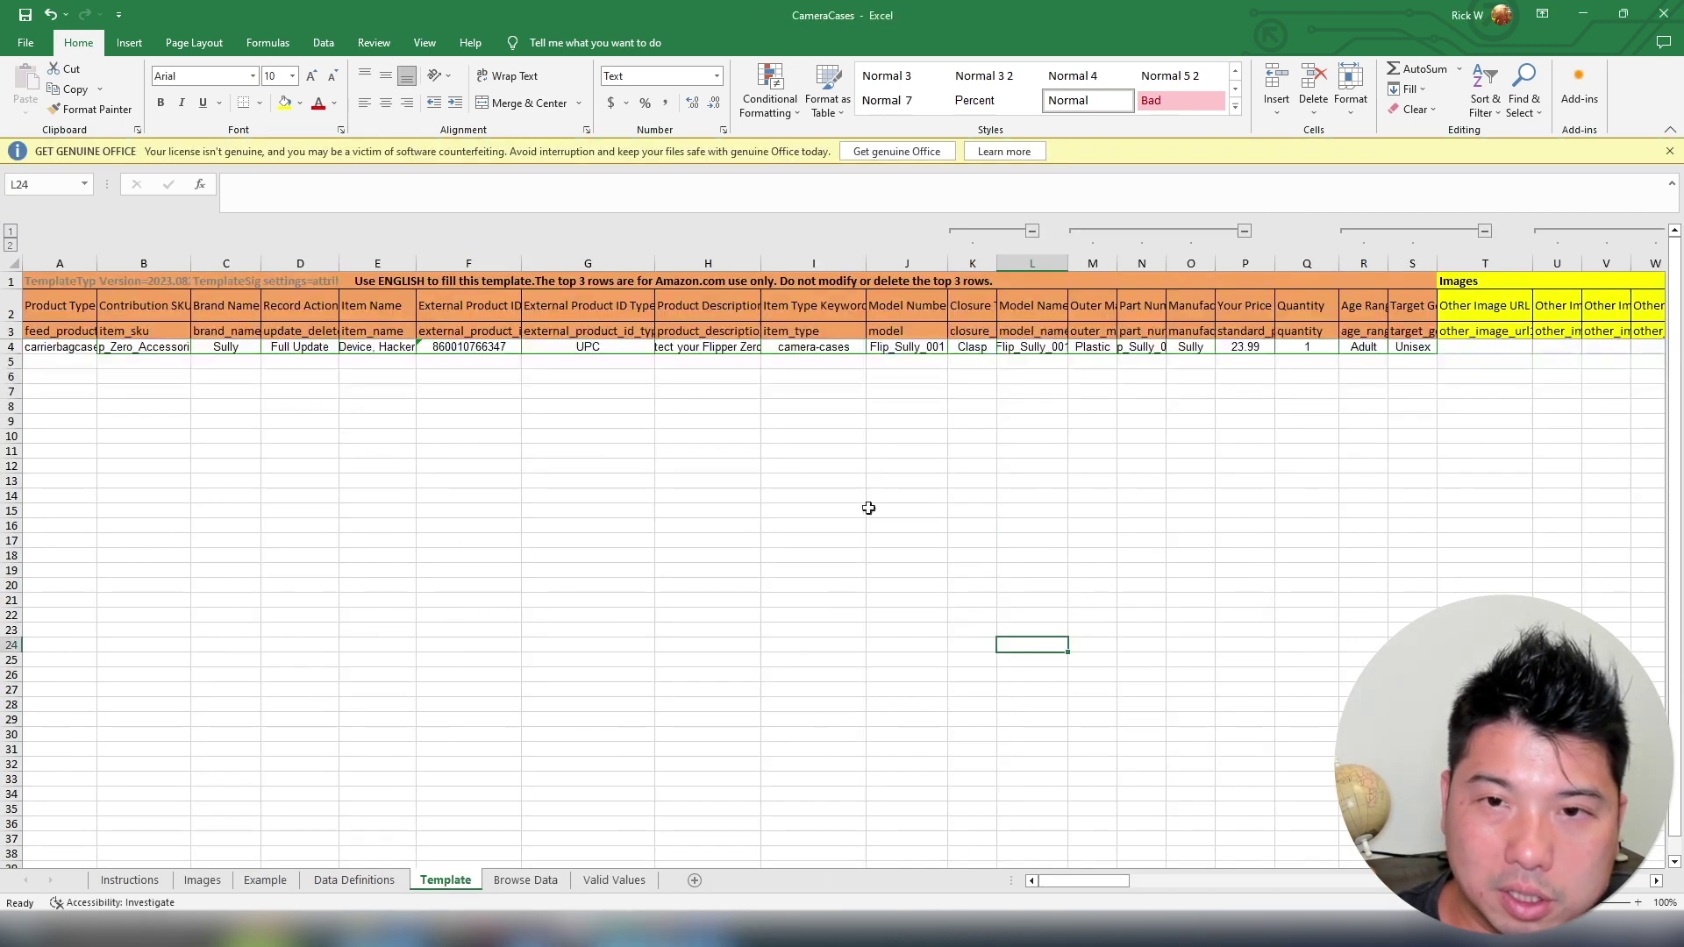
# Minimize Excel and re-upload CameraCases.xlsm through Seller Central's spreadsheet upload form
pyautogui.click(851, 648)
pyautogui.click(1585, 14)
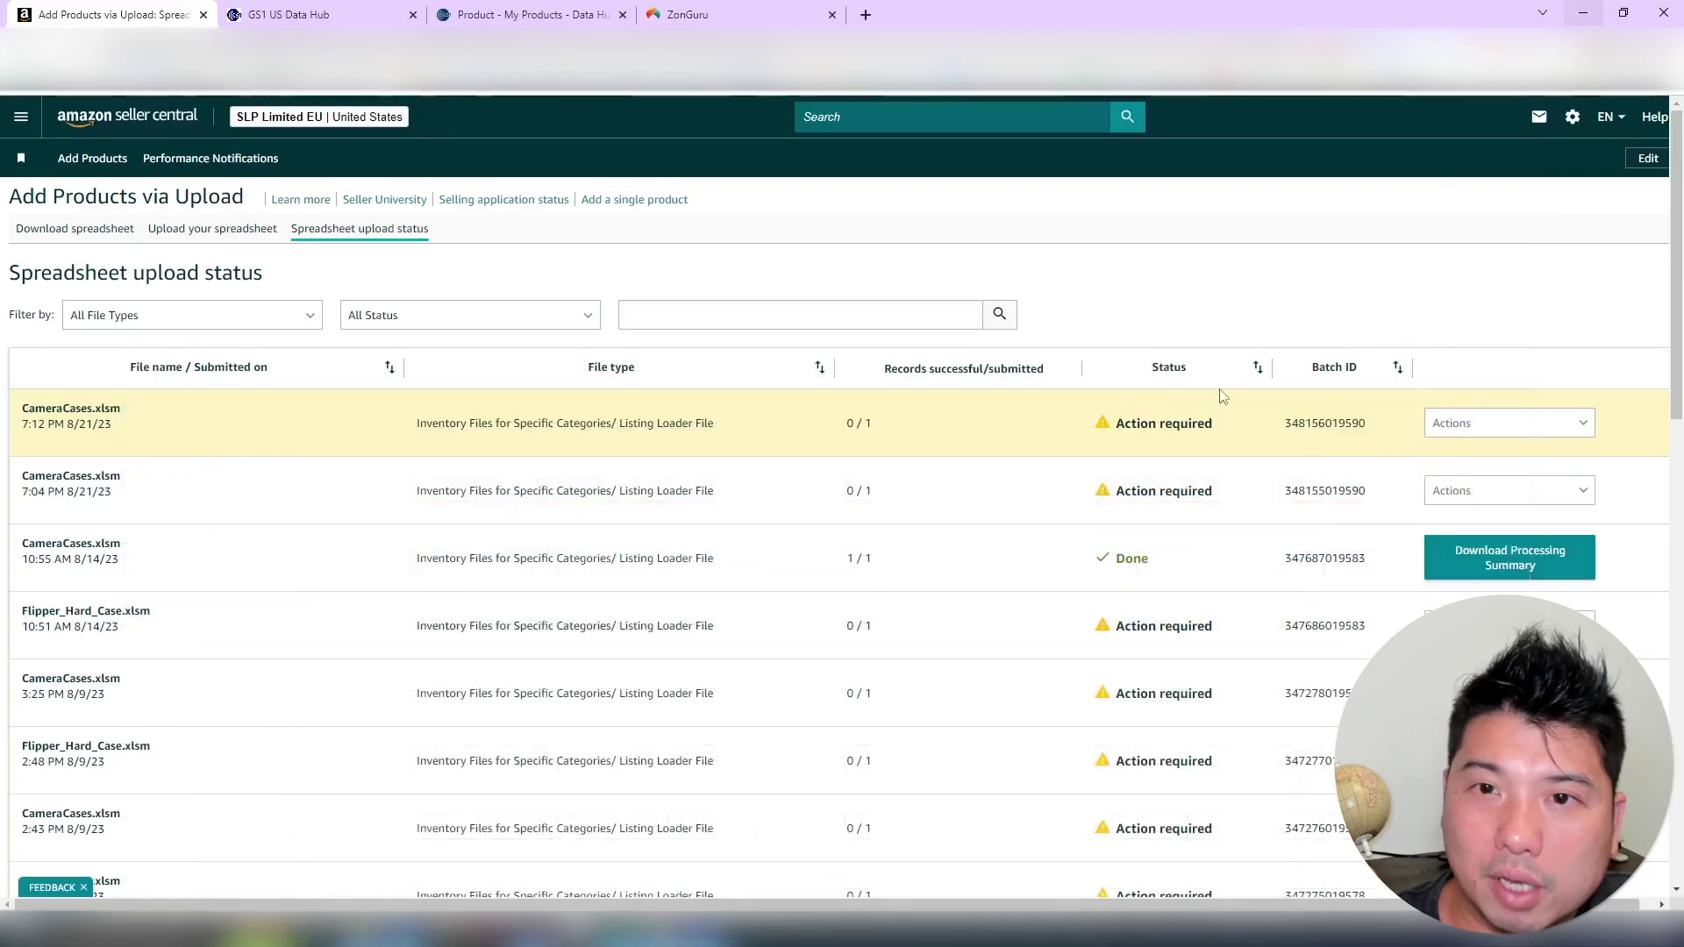
pyautogui.click(263, 248)
pyautogui.click(632, 307)
pyautogui.click(211, 163)
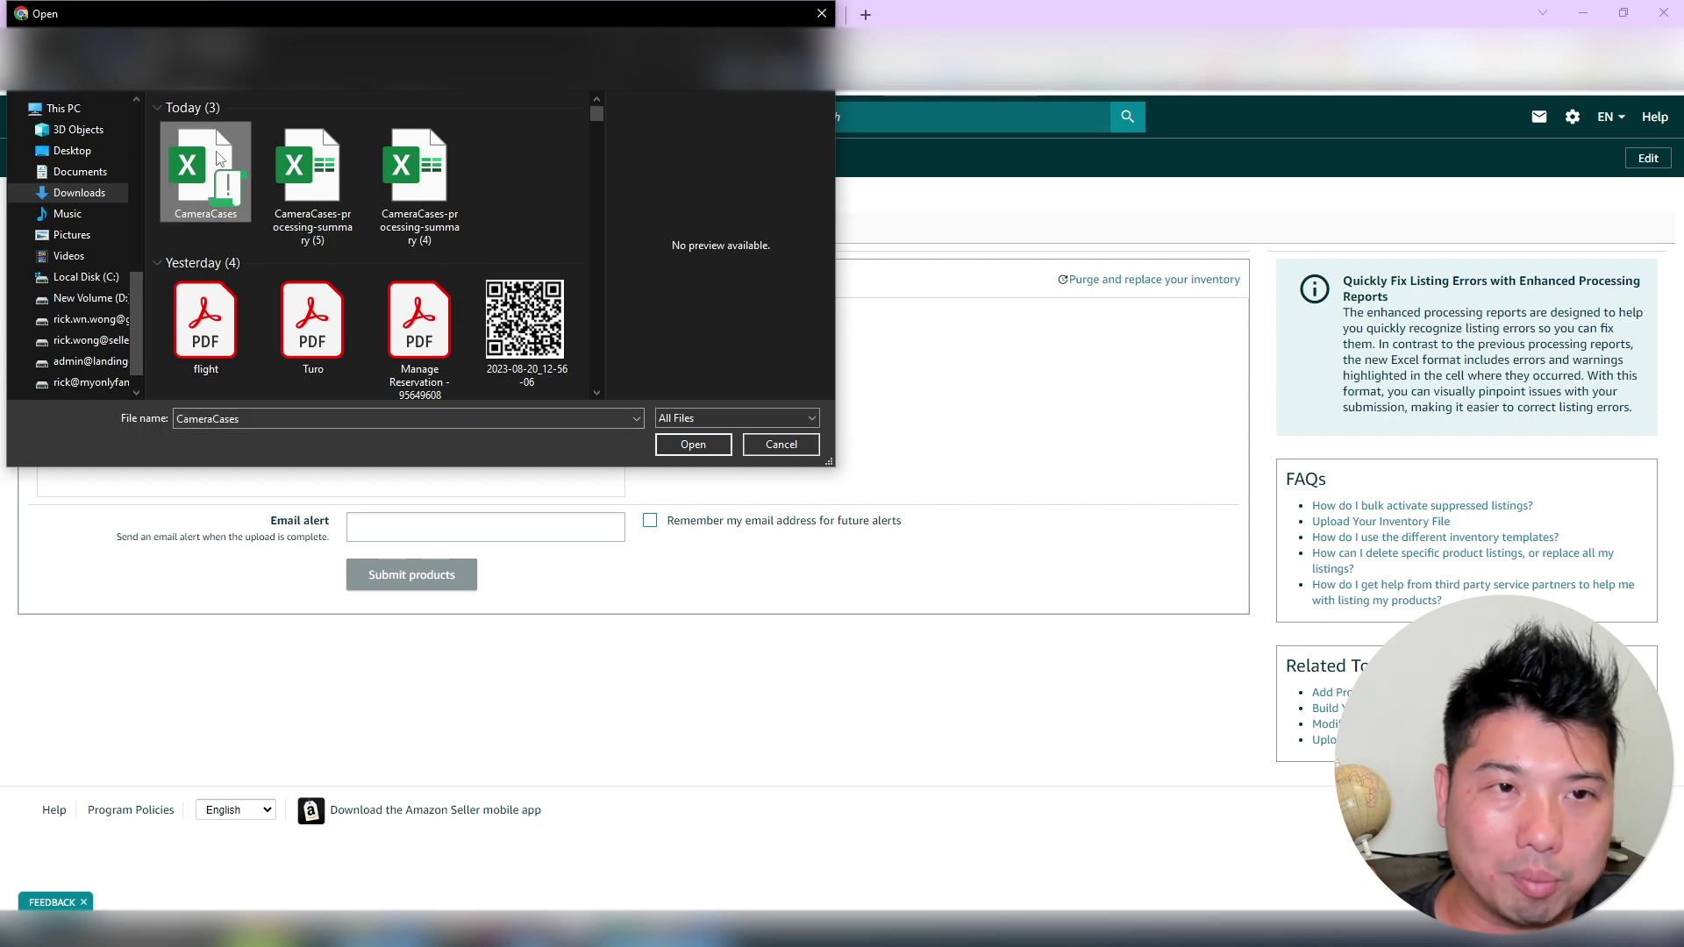
pyautogui.doubleClick(213, 163)
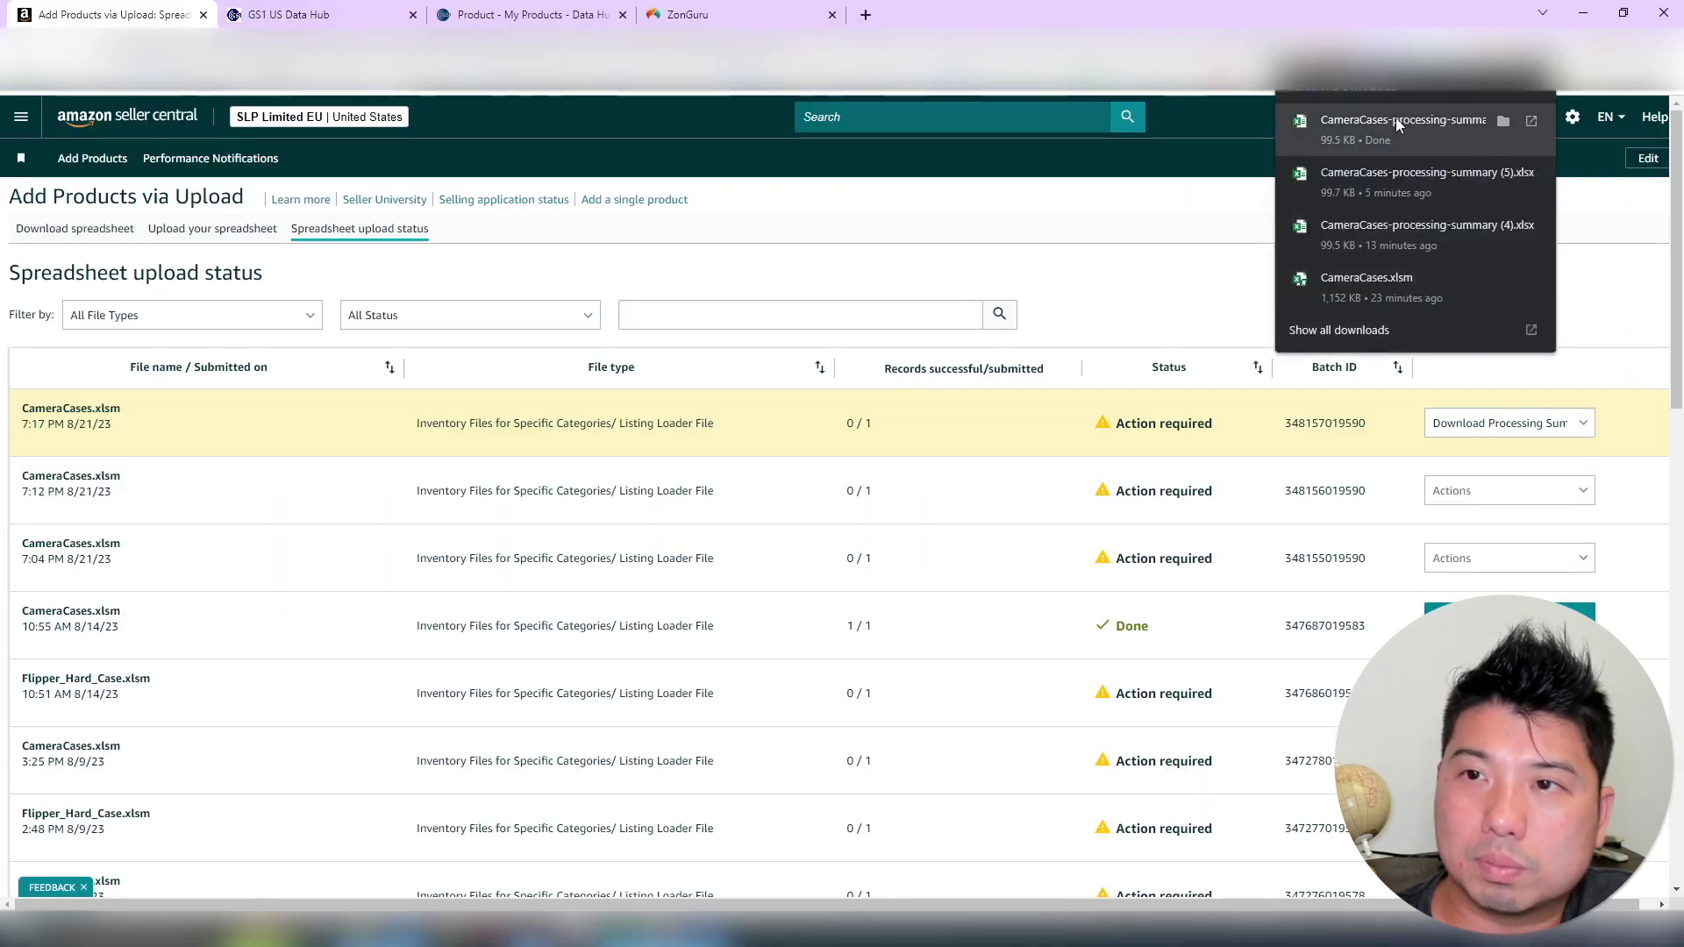
# Open processing summary (6), enable editing, and read the error in D10
pyautogui.click(1404, 129)
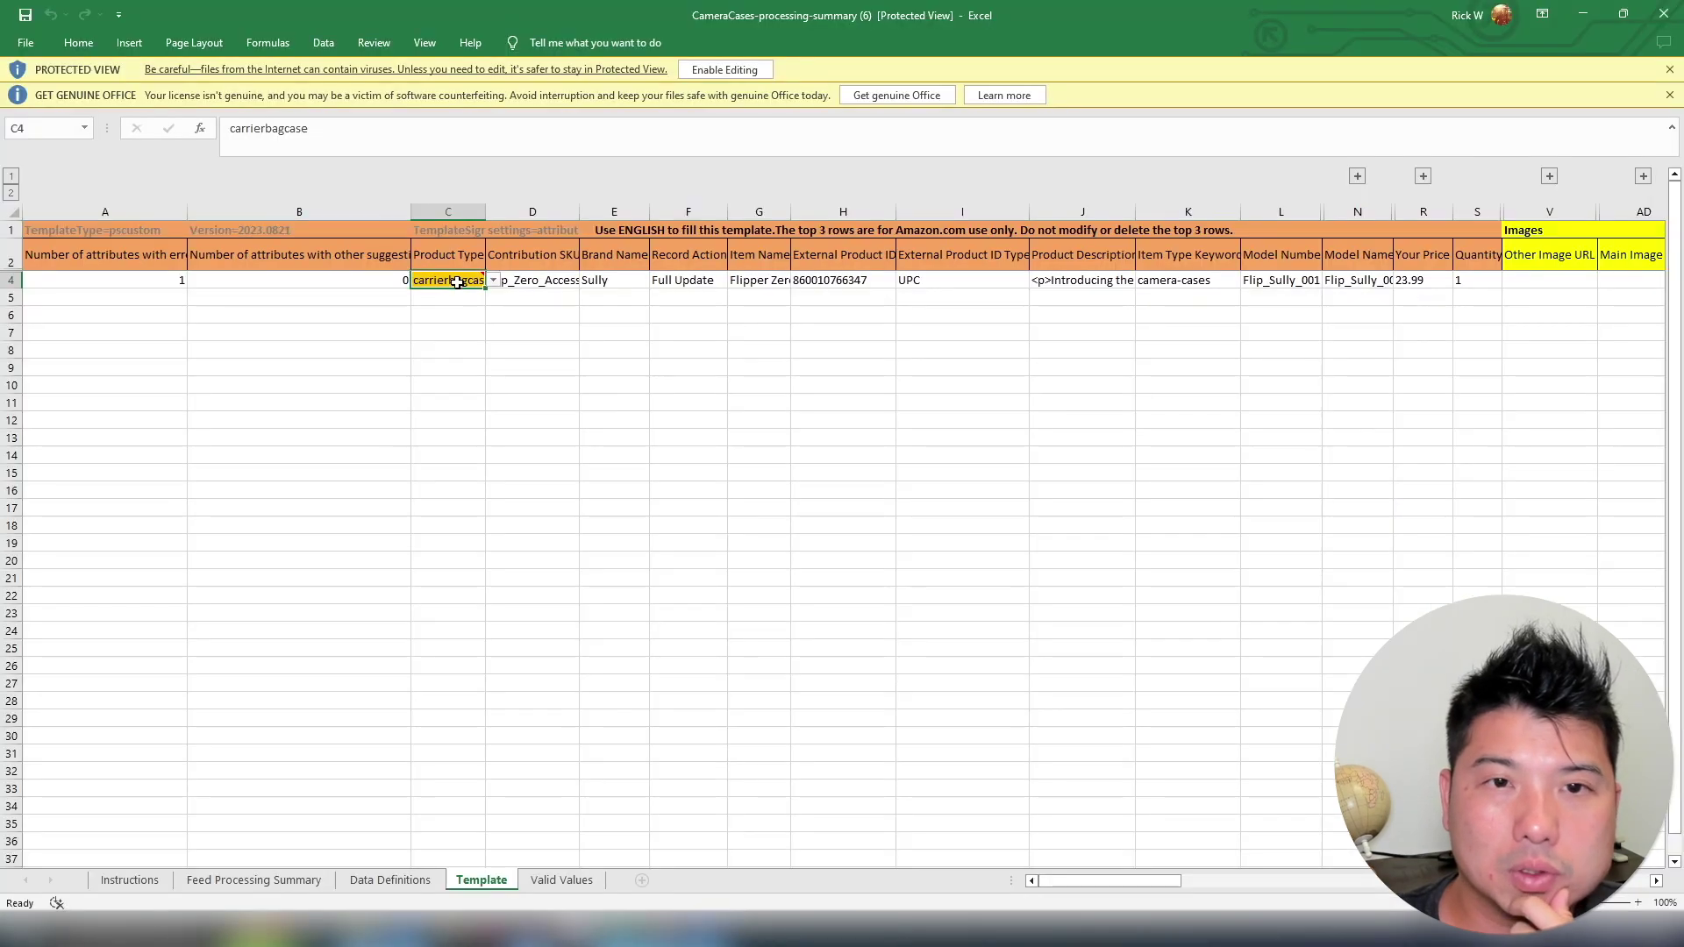
pyautogui.click(724, 70)
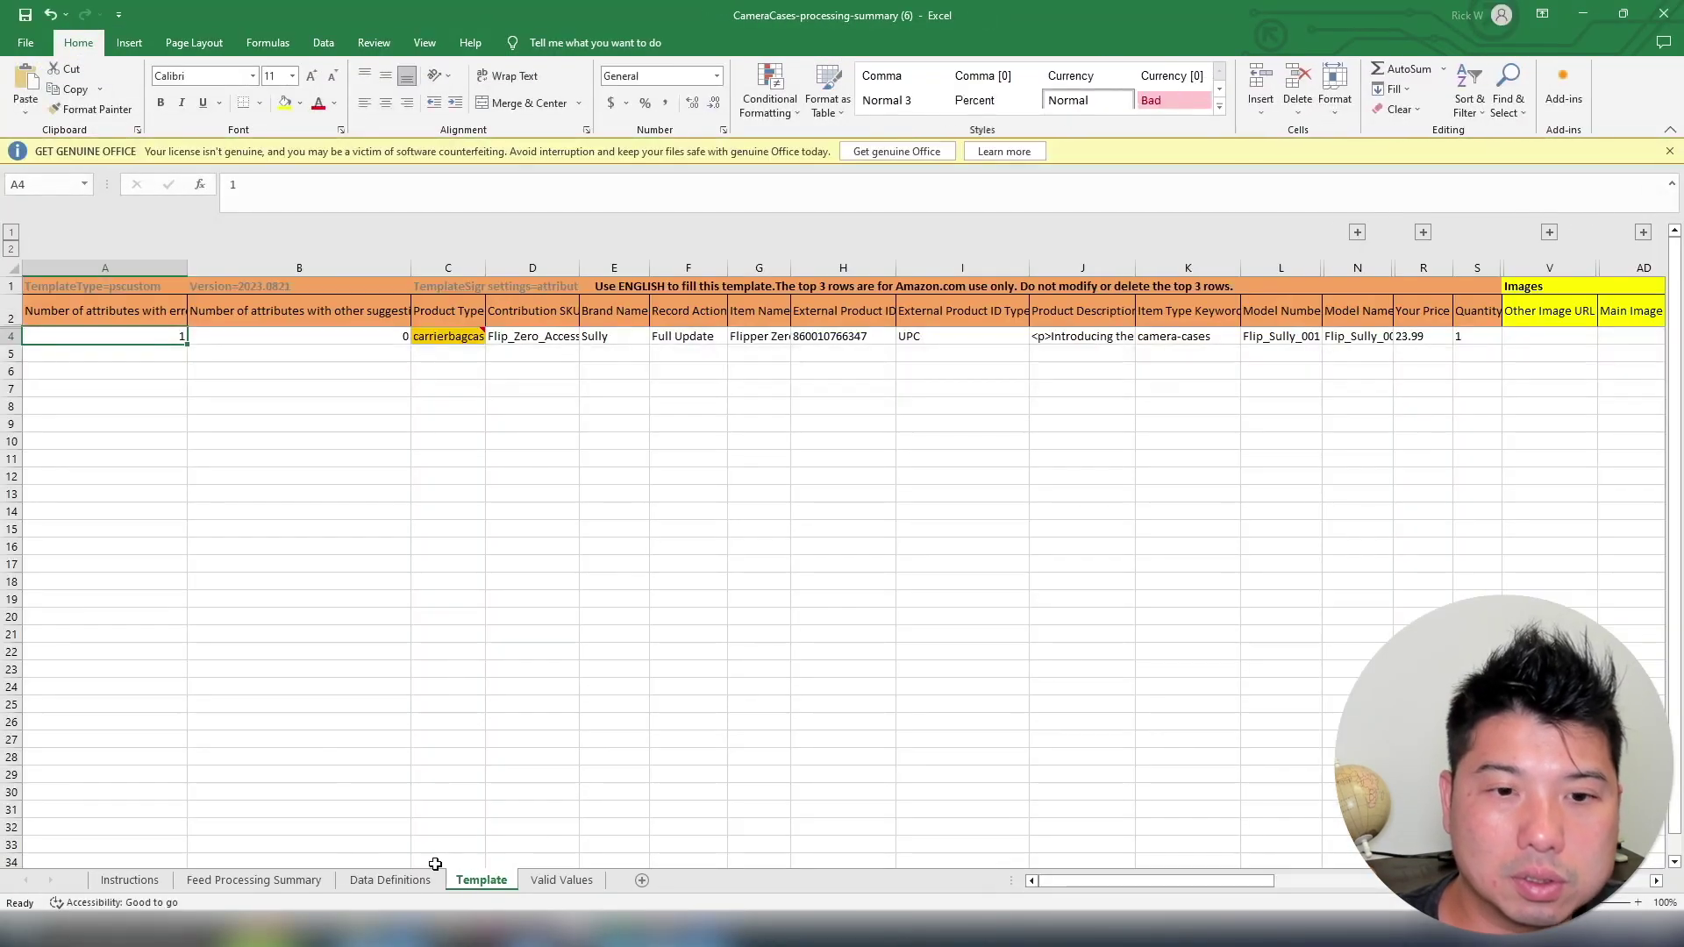
pyautogui.click(390, 879)
pyautogui.click(254, 880)
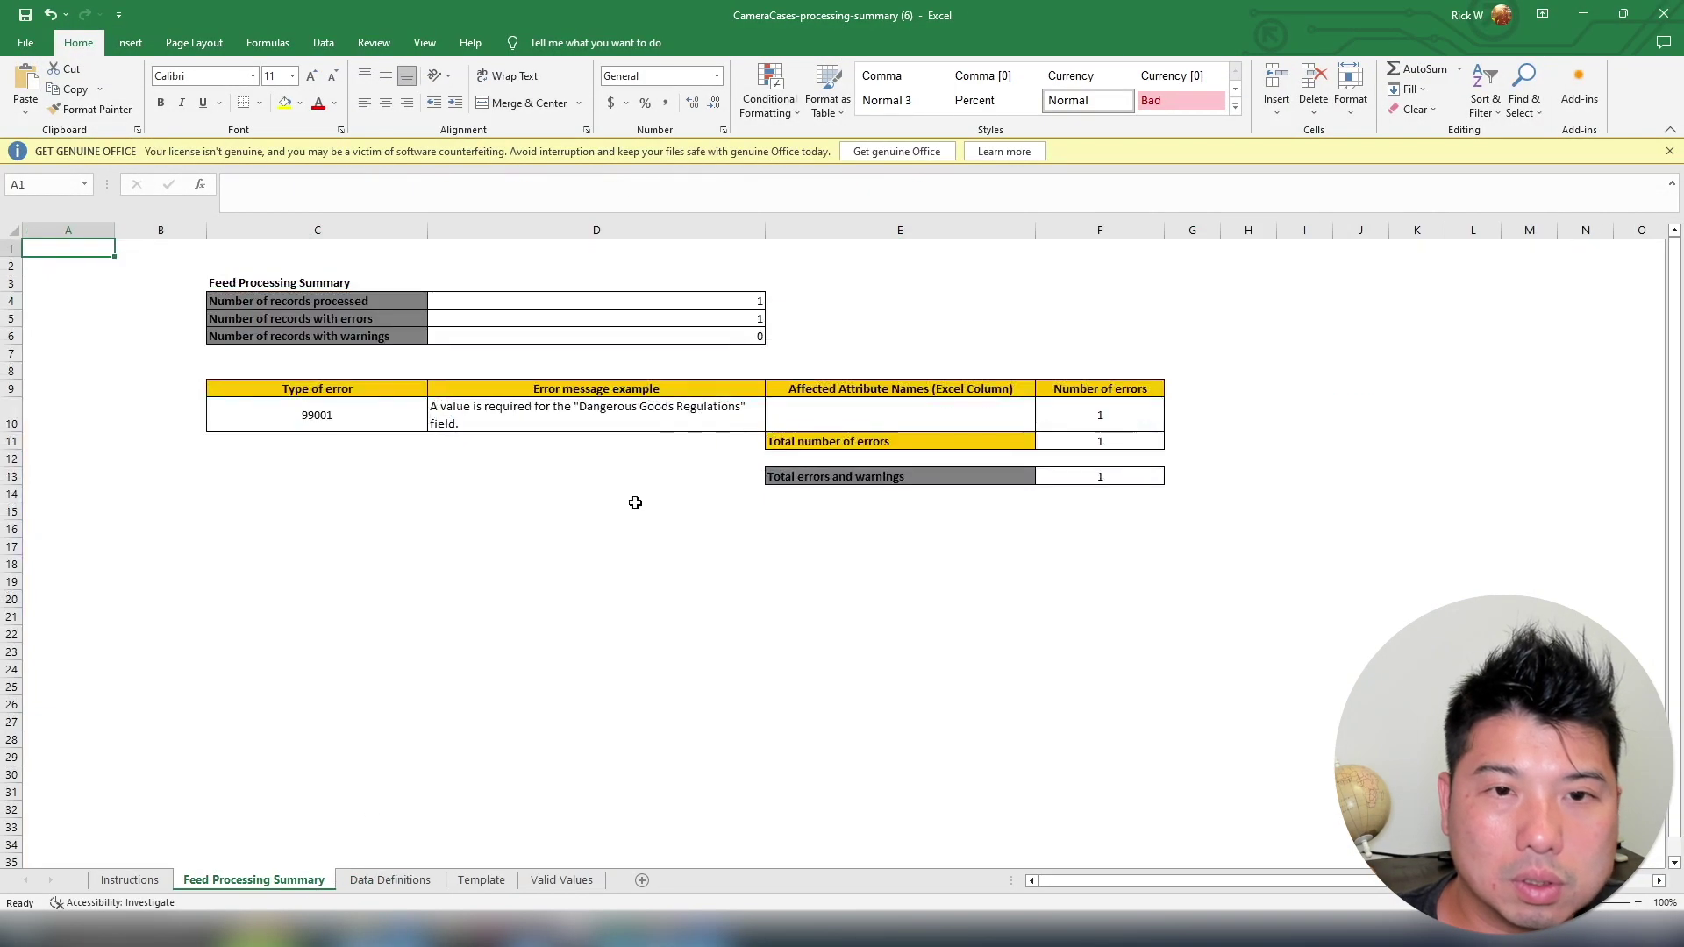
pyautogui.click(641, 412)
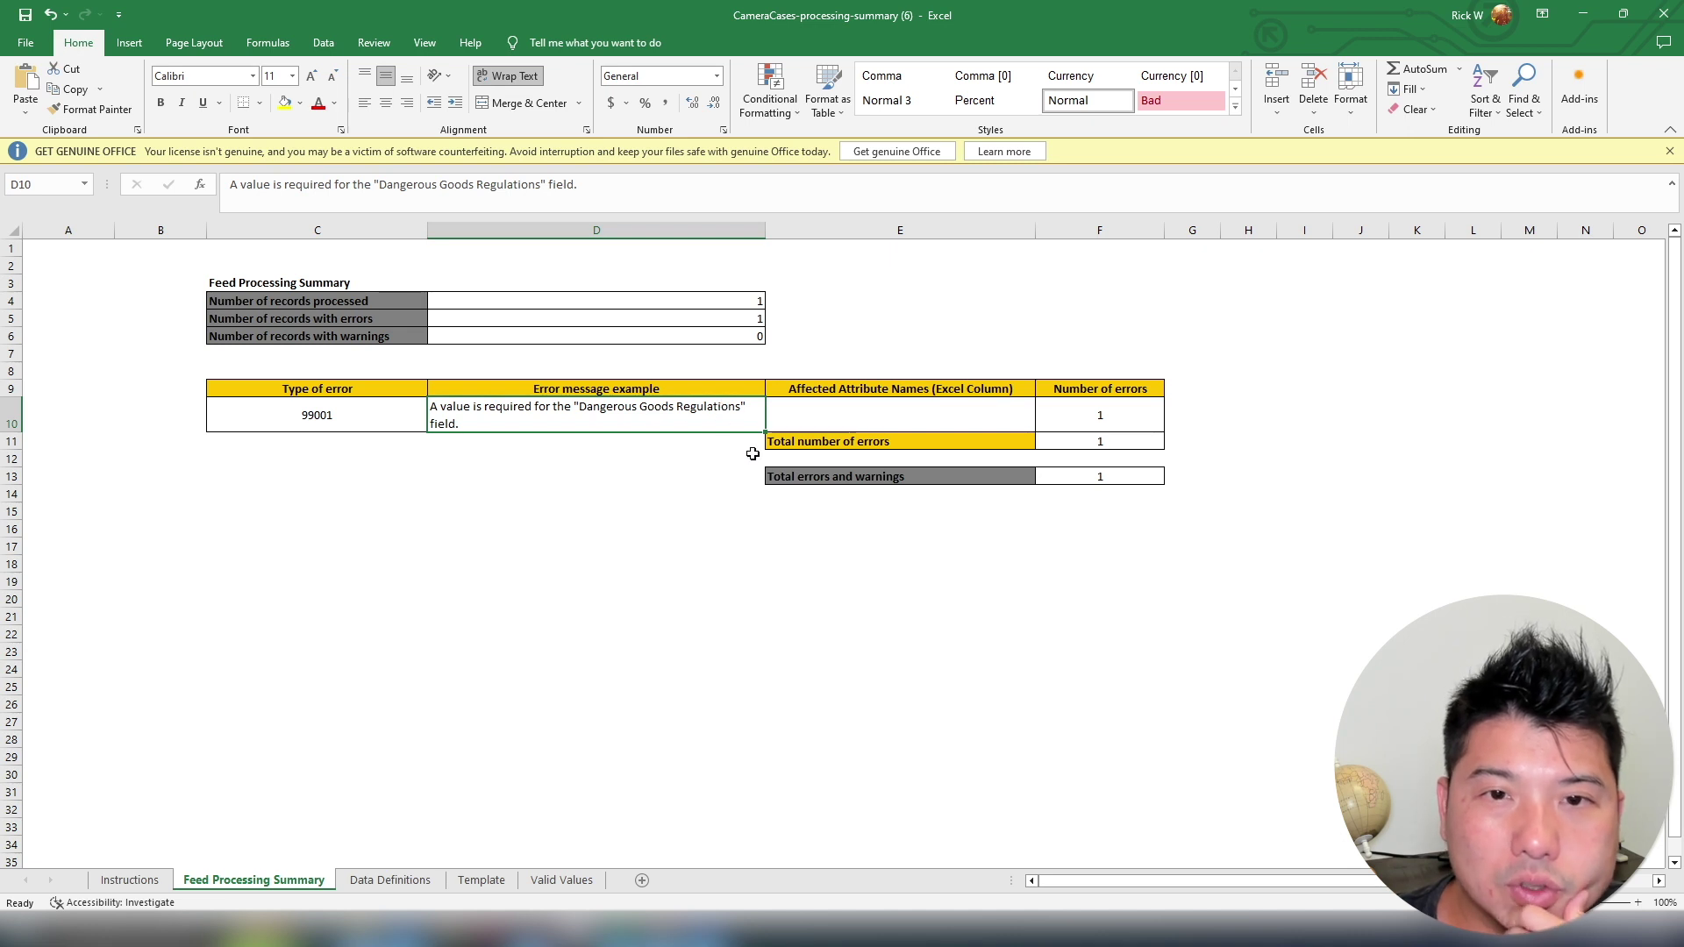
# On the summary's Template sheet, locate and select the Dangerous Goods Regulations header text
pyautogui.click(481, 880)
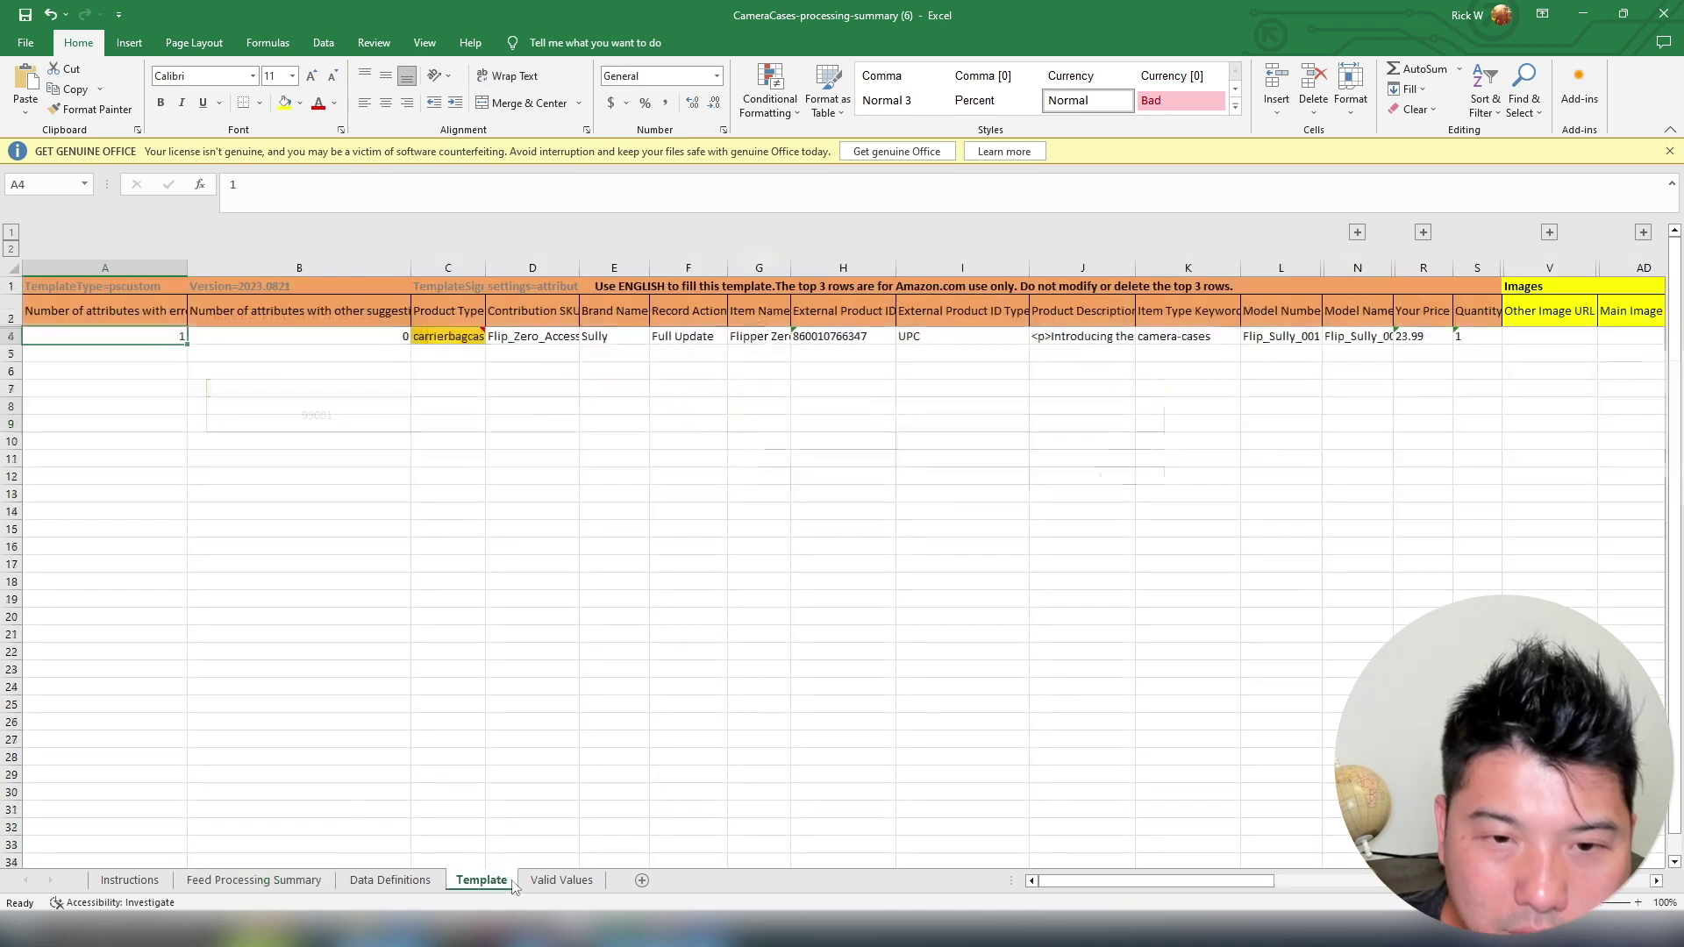
pyautogui.click(466, 336)
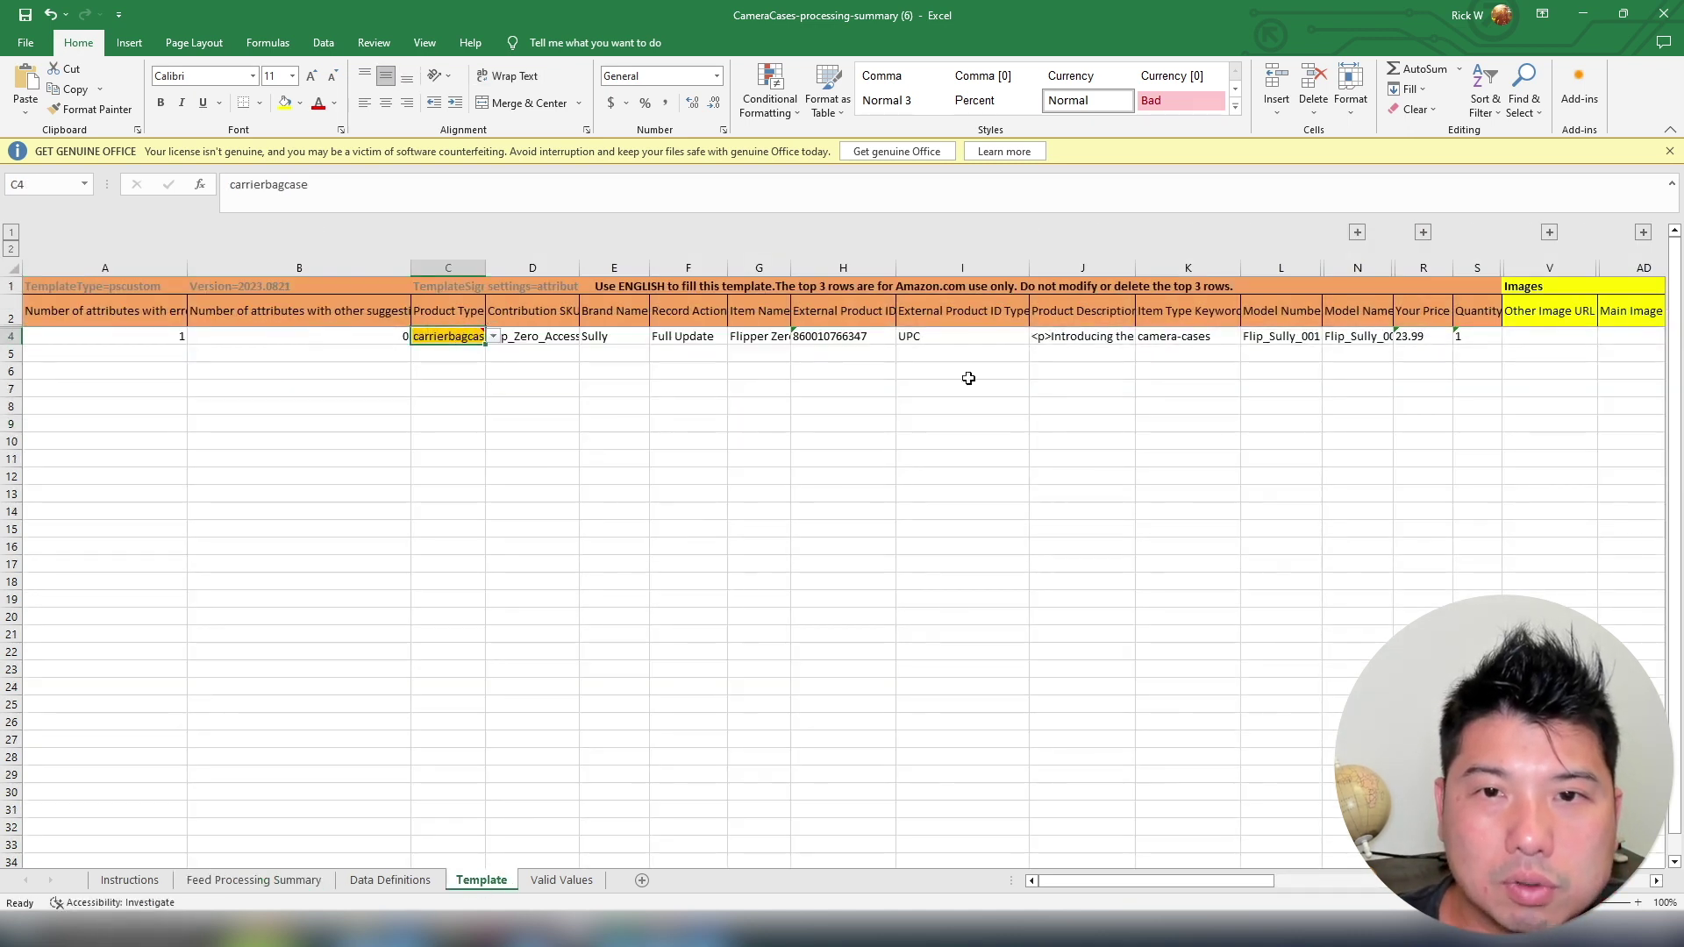
pyautogui.click(1035, 371)
pyautogui.press('Right')
pyautogui.press('Right')
pyautogui.press('Right')
pyautogui.press('Right')
pyautogui.press('Right')
pyautogui.press('Right')
pyautogui.press('Right')
pyautogui.press('Right')
pyautogui.press('Right')
pyautogui.press('Right')
pyautogui.press('Right')
pyautogui.press('Right')
pyautogui.press('Right')
pyautogui.press('Right')
pyautogui.press('Right')
pyautogui.press('Right')
pyautogui.press('Right')
pyautogui.press('Right')
pyautogui.press('Right')
pyautogui.press('Right')
pyautogui.press('Right')
pyautogui.press('Right')
pyautogui.press('Right')
pyautogui.press('Right')
pyautogui.press('Right')
pyautogui.press('Right')
pyautogui.press('Right')
pyautogui.press('Right')
pyautogui.press('Right')
pyautogui.press('Right')
pyautogui.press('Right')
pyautogui.press('Right')
pyautogui.press('Up')
pyautogui.press('Up')
pyautogui.press('Up')
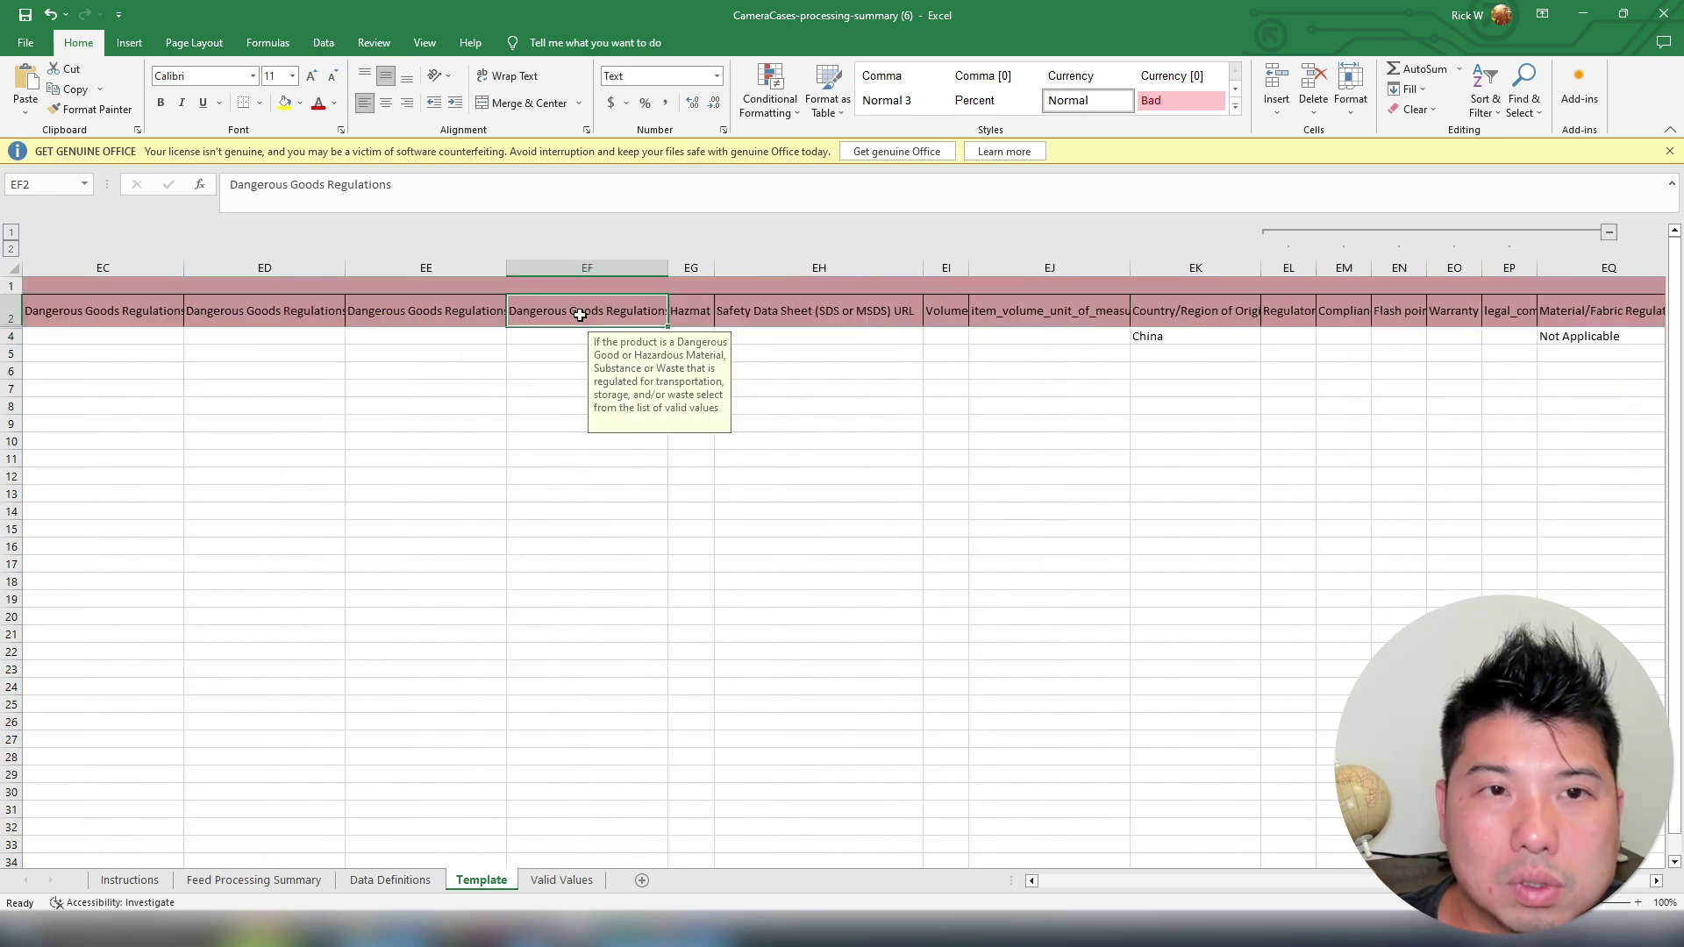
pyautogui.press('Left')
pyautogui.press('Left')
pyautogui.press('Right')
pyautogui.press('Left')
pyautogui.press('Left')
pyautogui.press('Left')
pyautogui.press('Left')
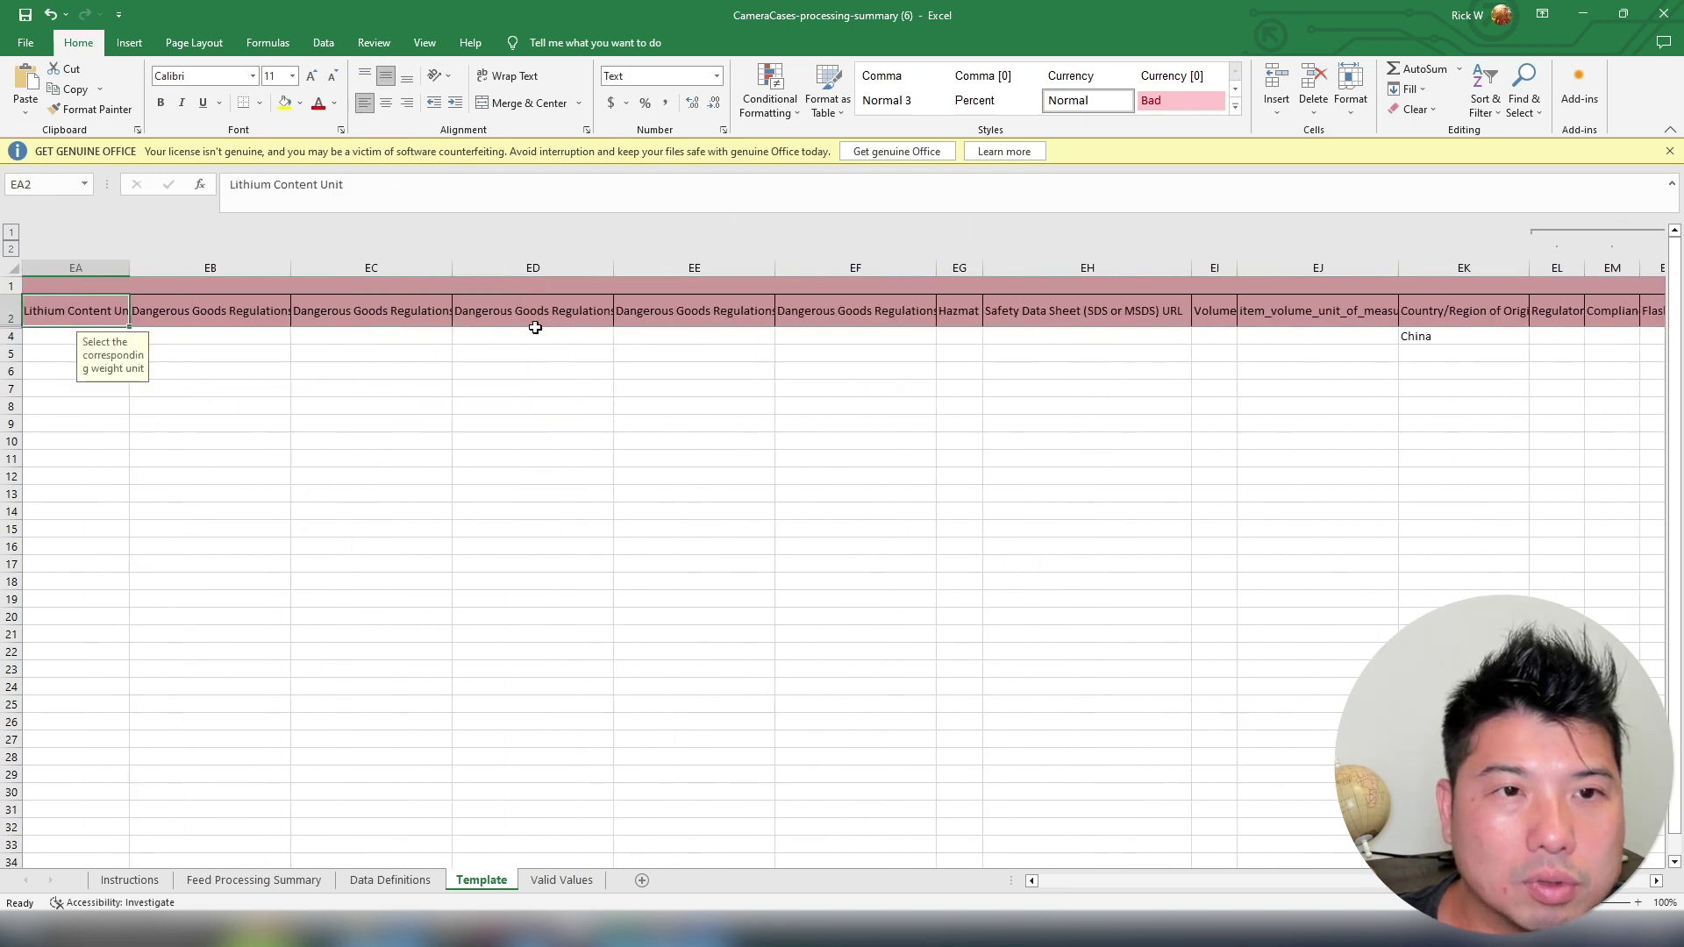
pyautogui.press('Right')
pyautogui.press('Right')
pyautogui.press('Left')
pyautogui.press('Left')
pyautogui.press('Left')
pyautogui.press('Right')
pyautogui.press('Right')
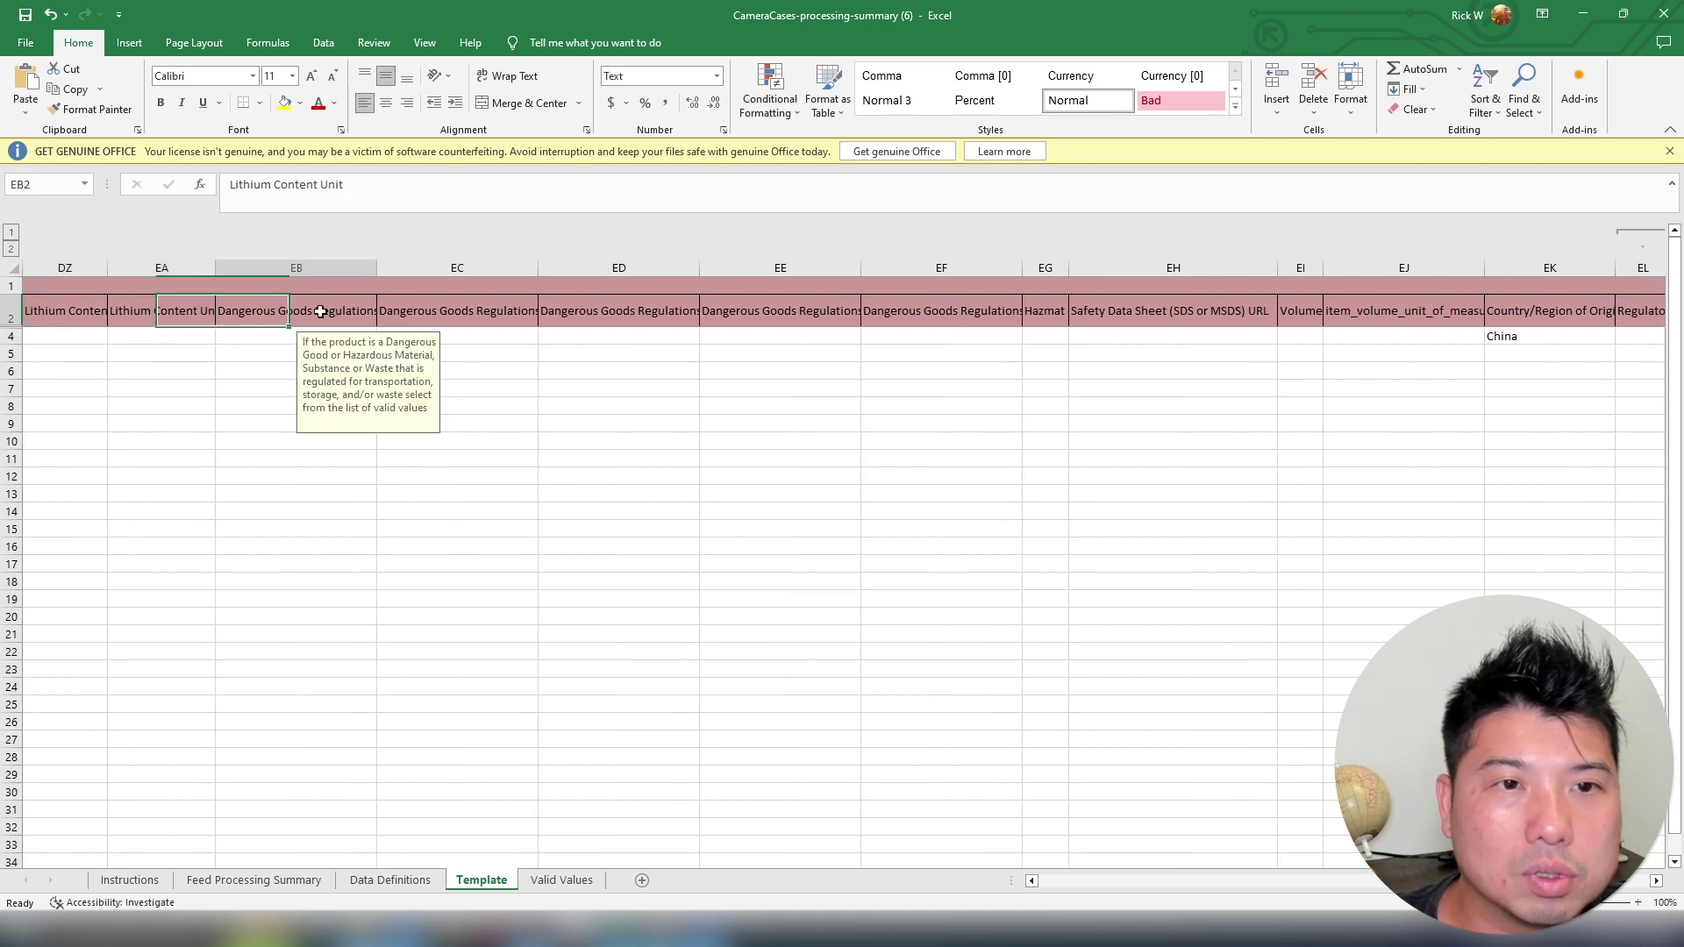
pyautogui.moveTo(410, 184); pyautogui.dragTo(228, 184)
pyautogui.hotkey('ctrl', 'c')
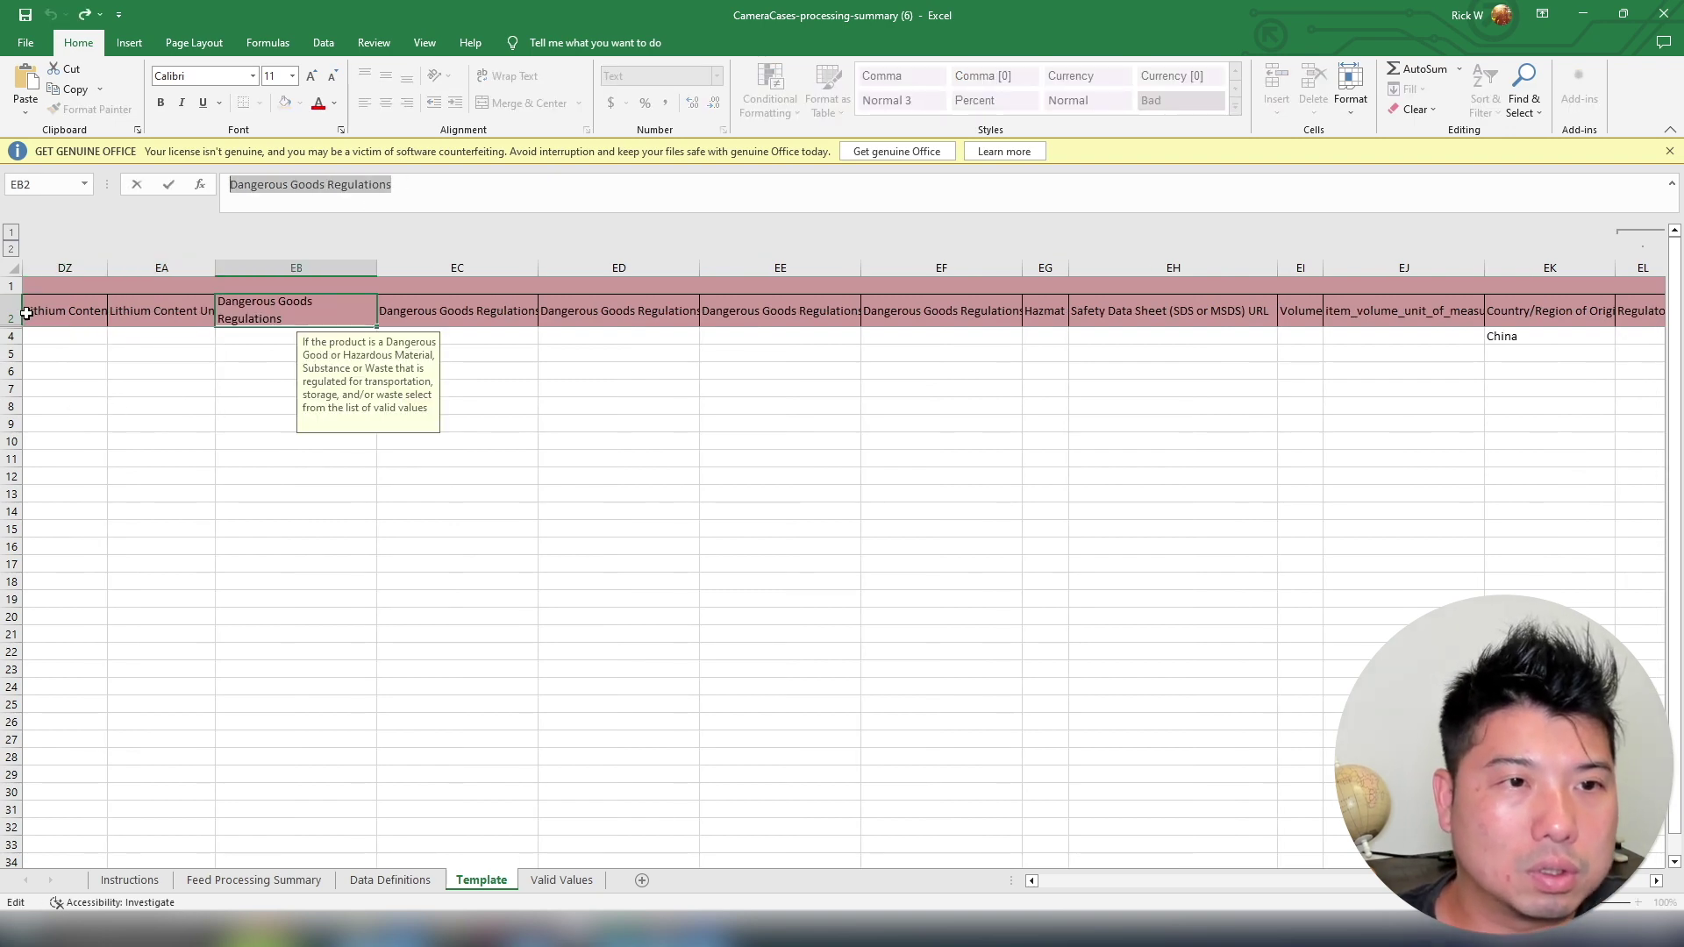
# Find Dangerous Goods Regulations in CameraCases and set DZ4 to Not Applicable
pyautogui.moveTo(663, 938)
pyautogui.click(571, 887)
pyautogui.hotkey('ctrl', 'f')
pyautogui.hotkey('ctrl', 'v')
pyautogui.press('Return')
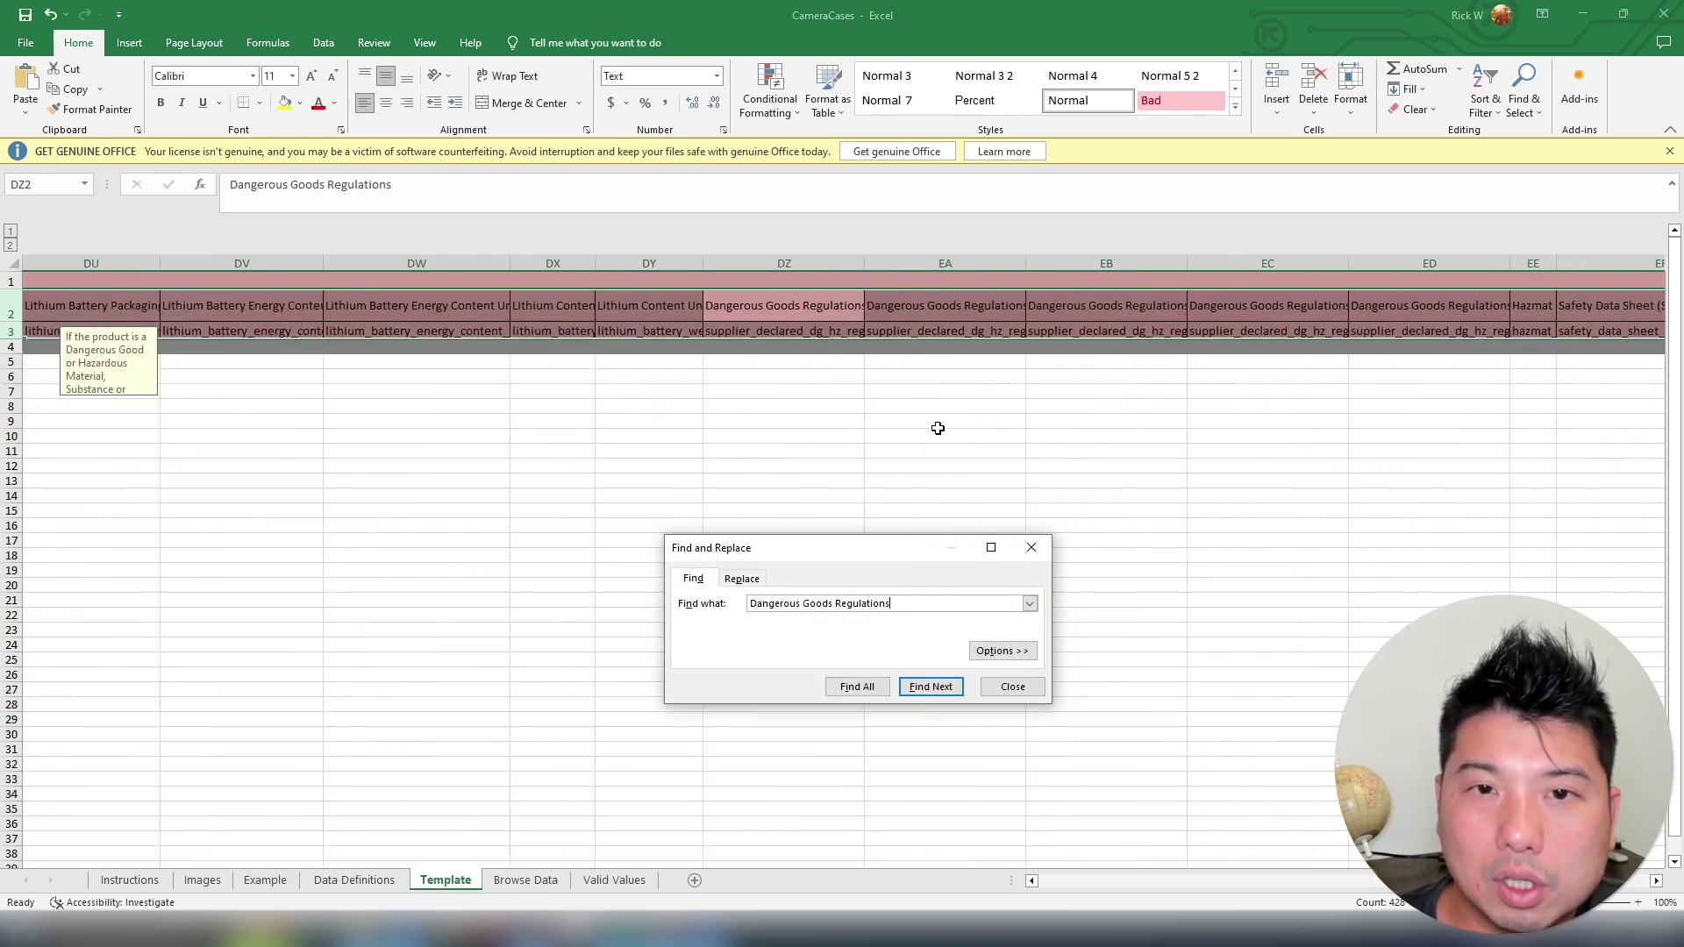
pyautogui.click(1031, 549)
pyautogui.click(819, 347)
pyautogui.click(871, 347)
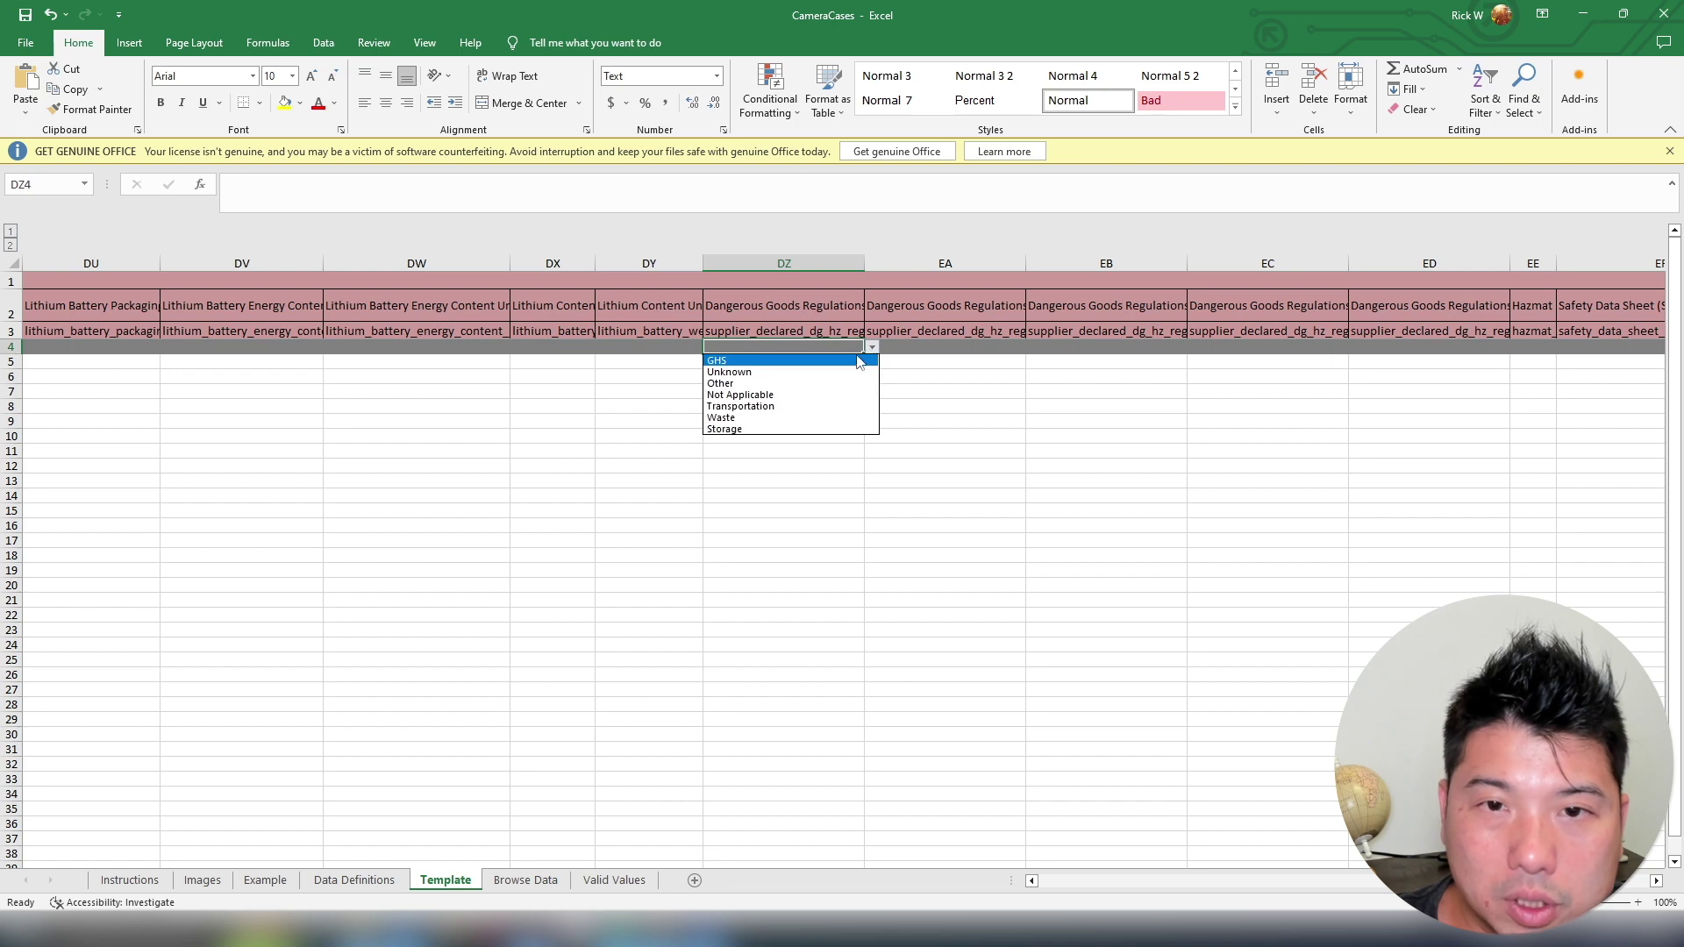
pyautogui.click(772, 394)
# Confirm DZ4 under the DZ3 field name still holds Not Applicable
pyautogui.moveTo(1491, 880); pyautogui.dragTo(1396, 879)
pyautogui.click(1447, 330)
pyautogui.click(1460, 347)
pyautogui.click(1467, 349)
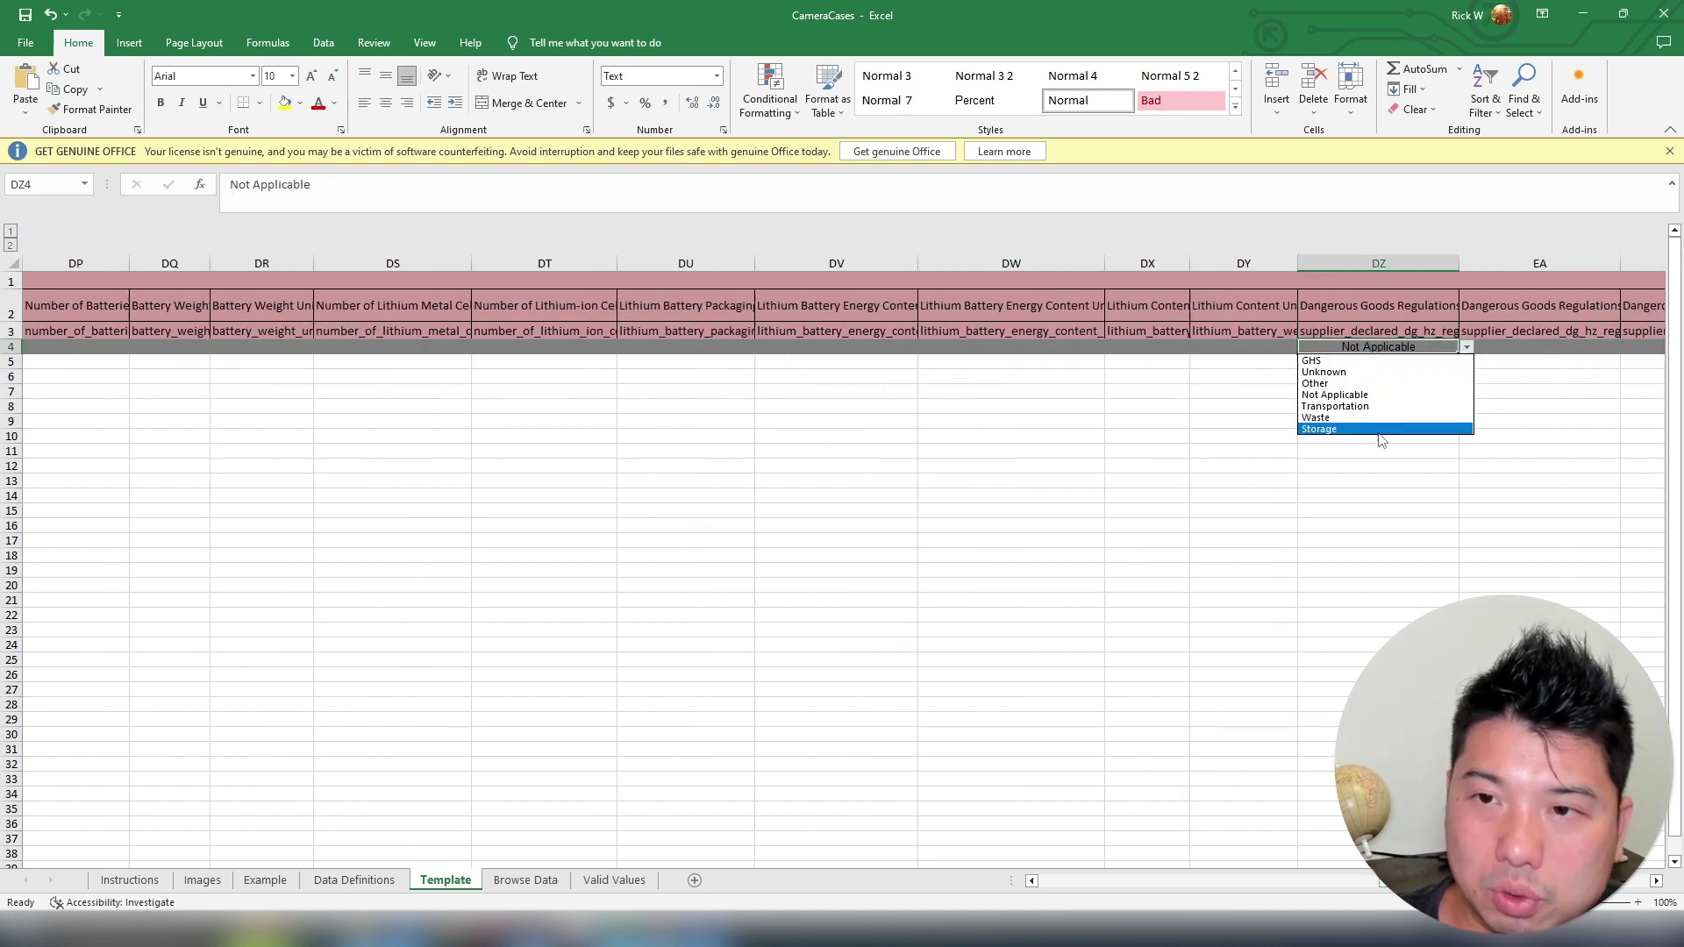
pyautogui.press('Escape')
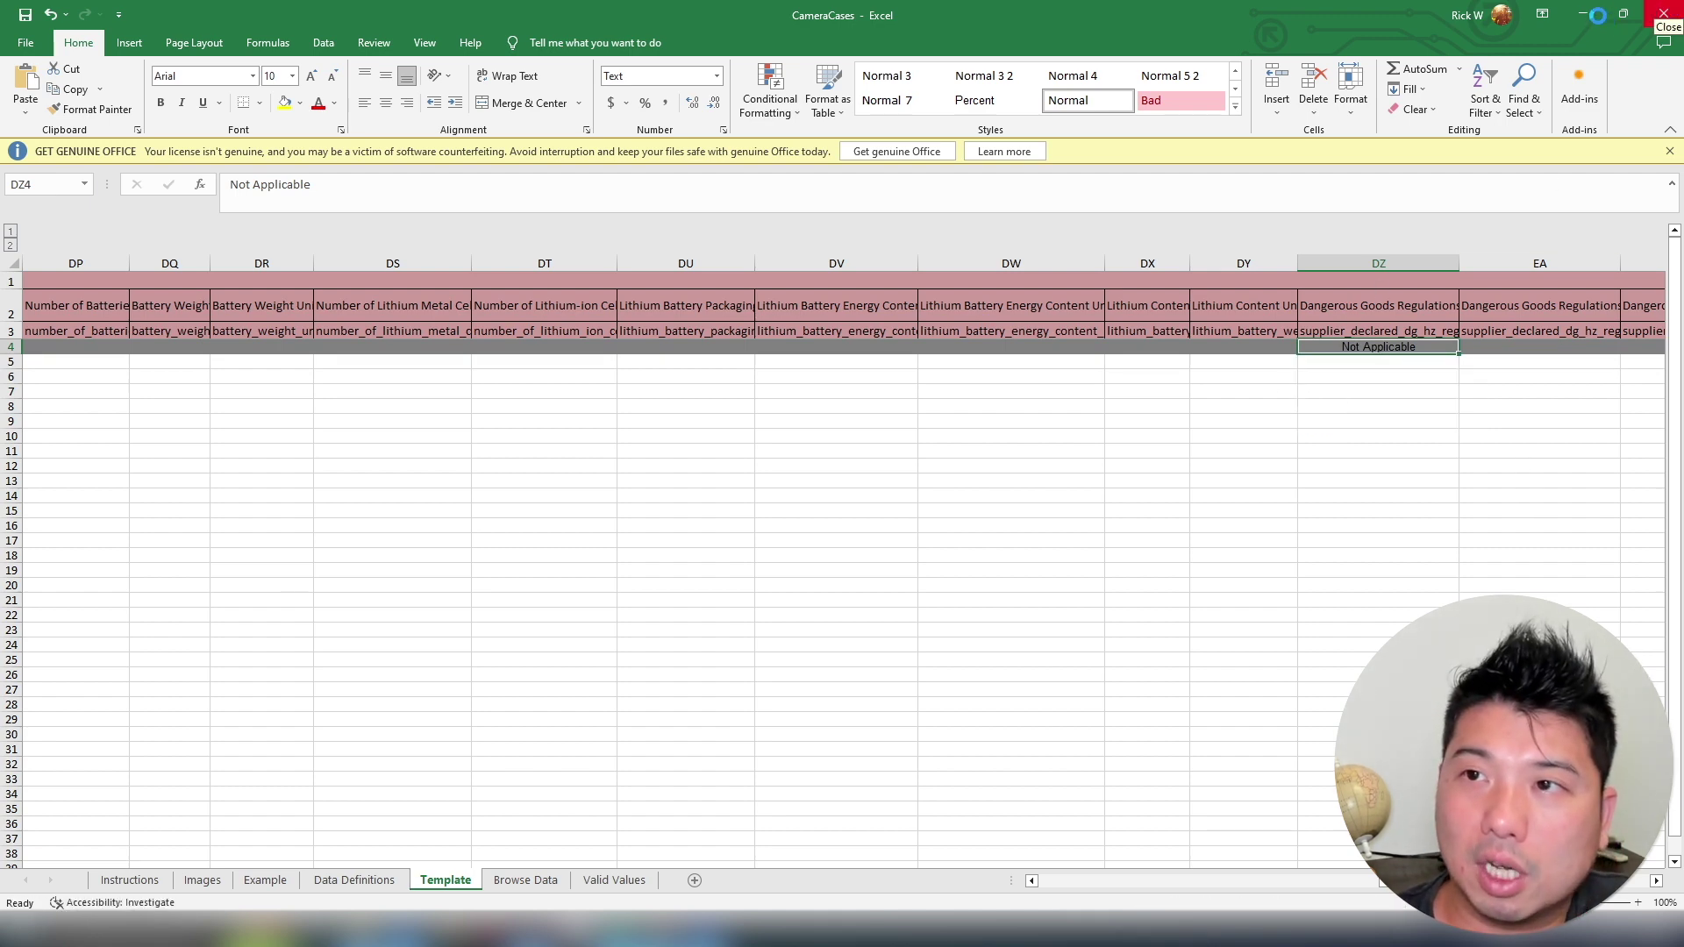
# Close both Excel workbooks and start a new Seller Central spreadsheet upload
pyautogui.click(1664, 12)
pyautogui.click(1664, 12)
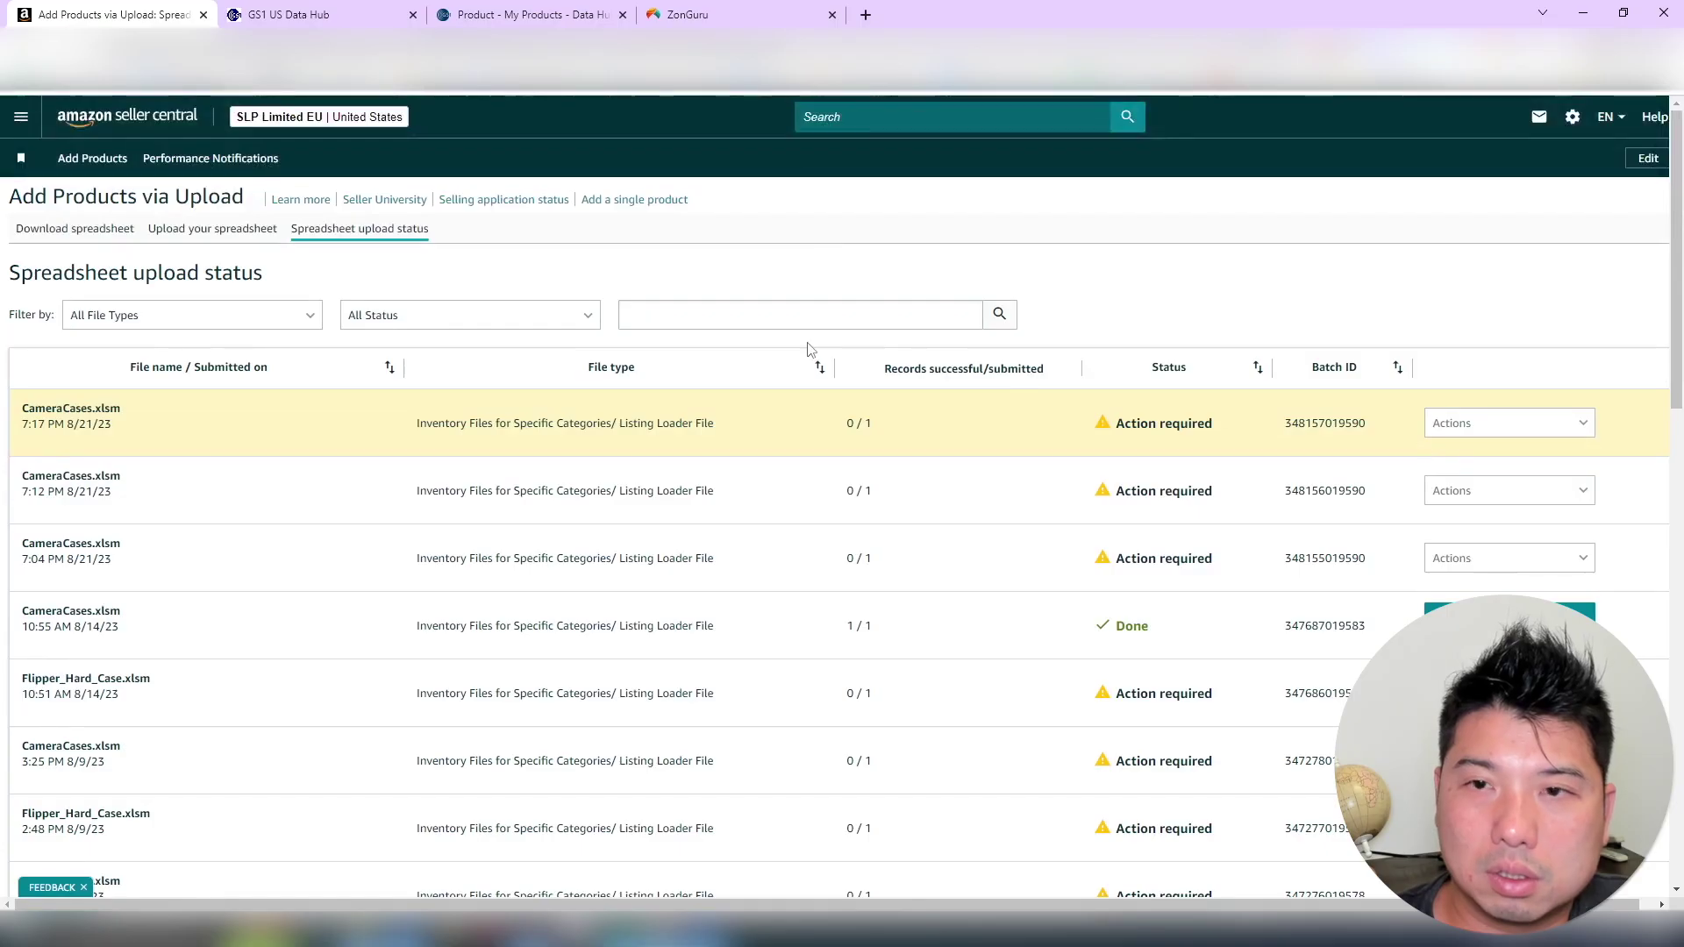
pyautogui.click(212, 229)
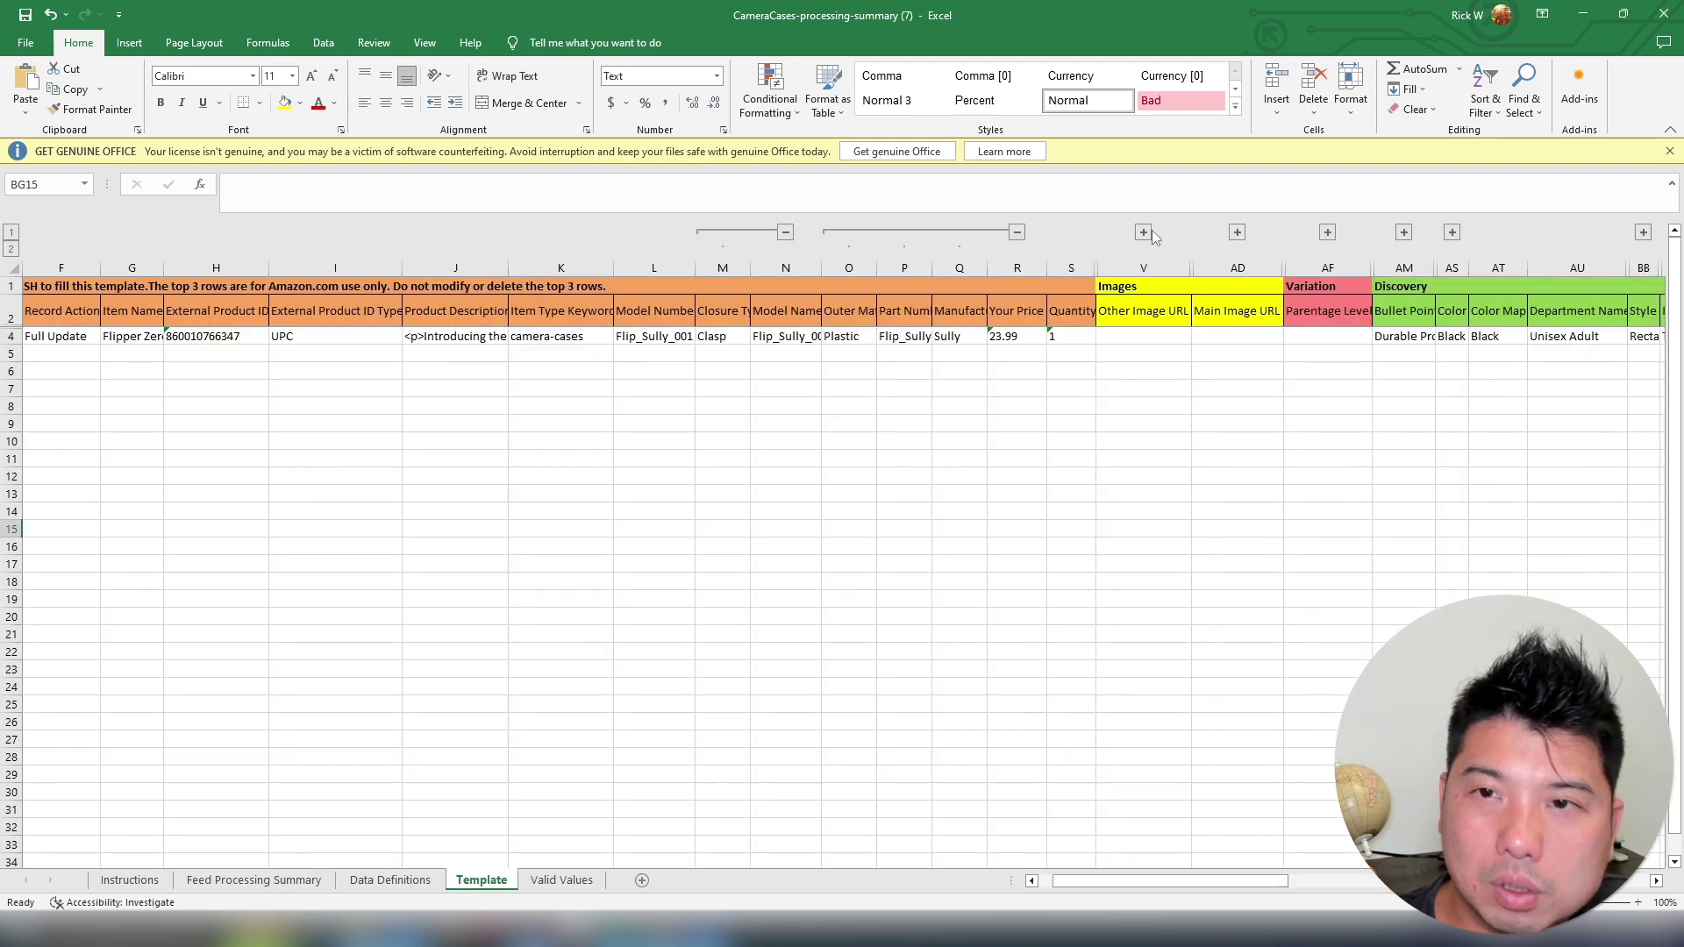
# Expand the hidden Age Range, Target Gender and Images columns and read C4's comment
pyautogui.click(1144, 233)
pyautogui.click(1348, 233)
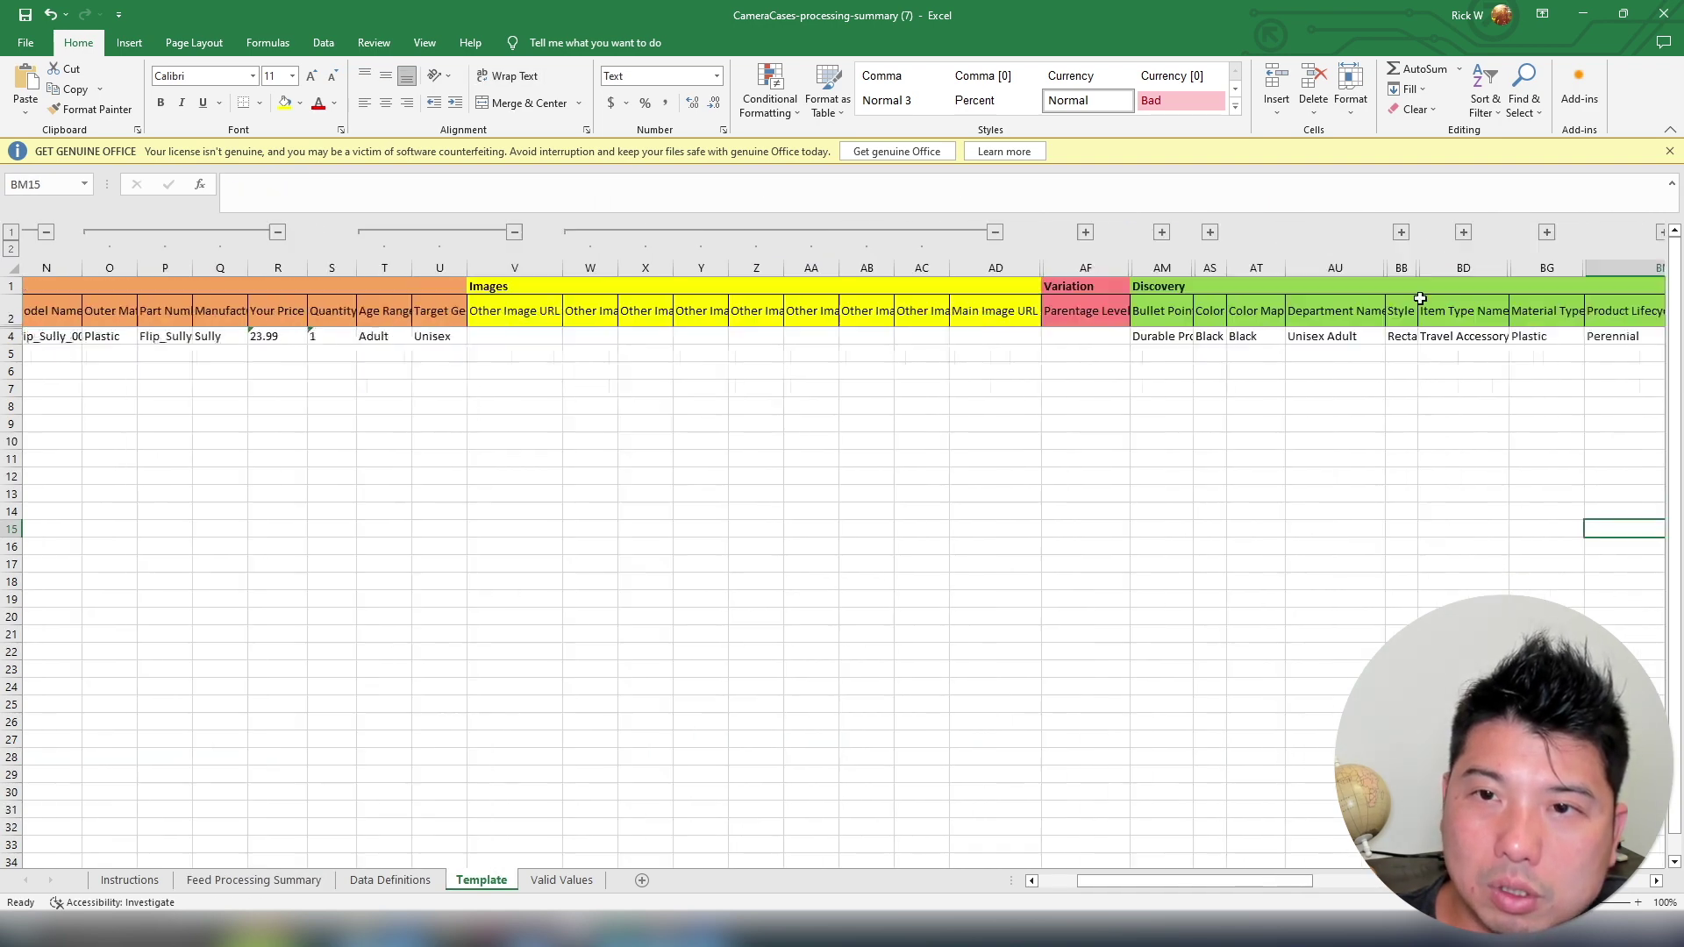
pyautogui.hscroll(-6, 431, 333)
pyautogui.click(432, 336)
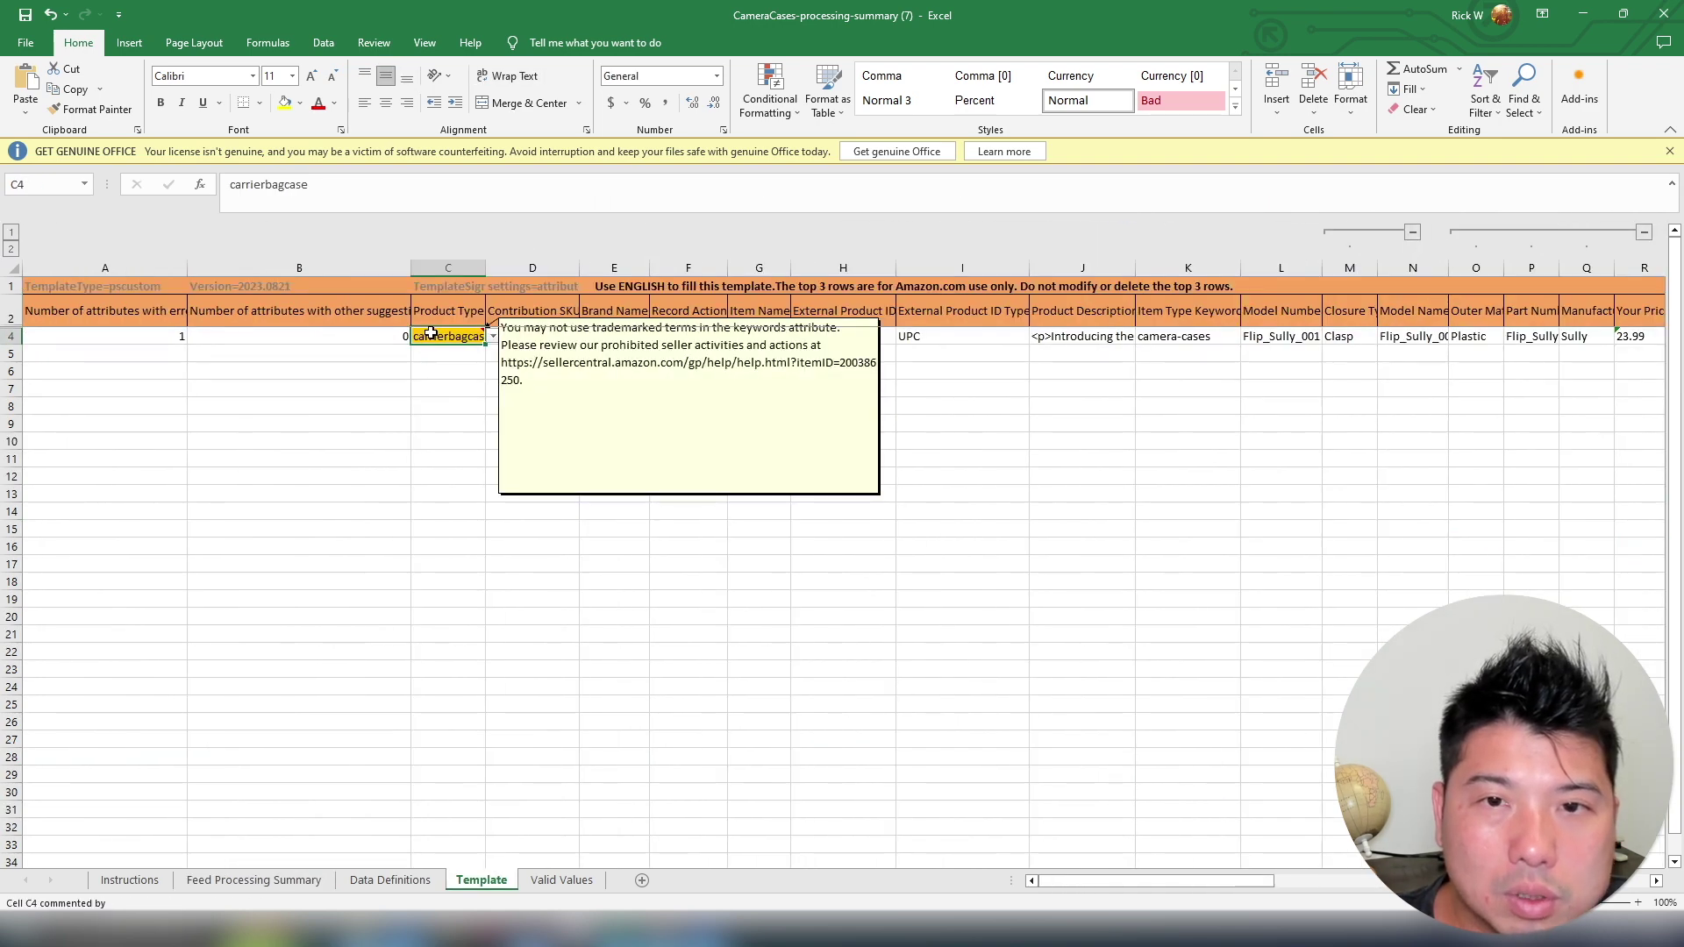
pyautogui.click(1175, 370)
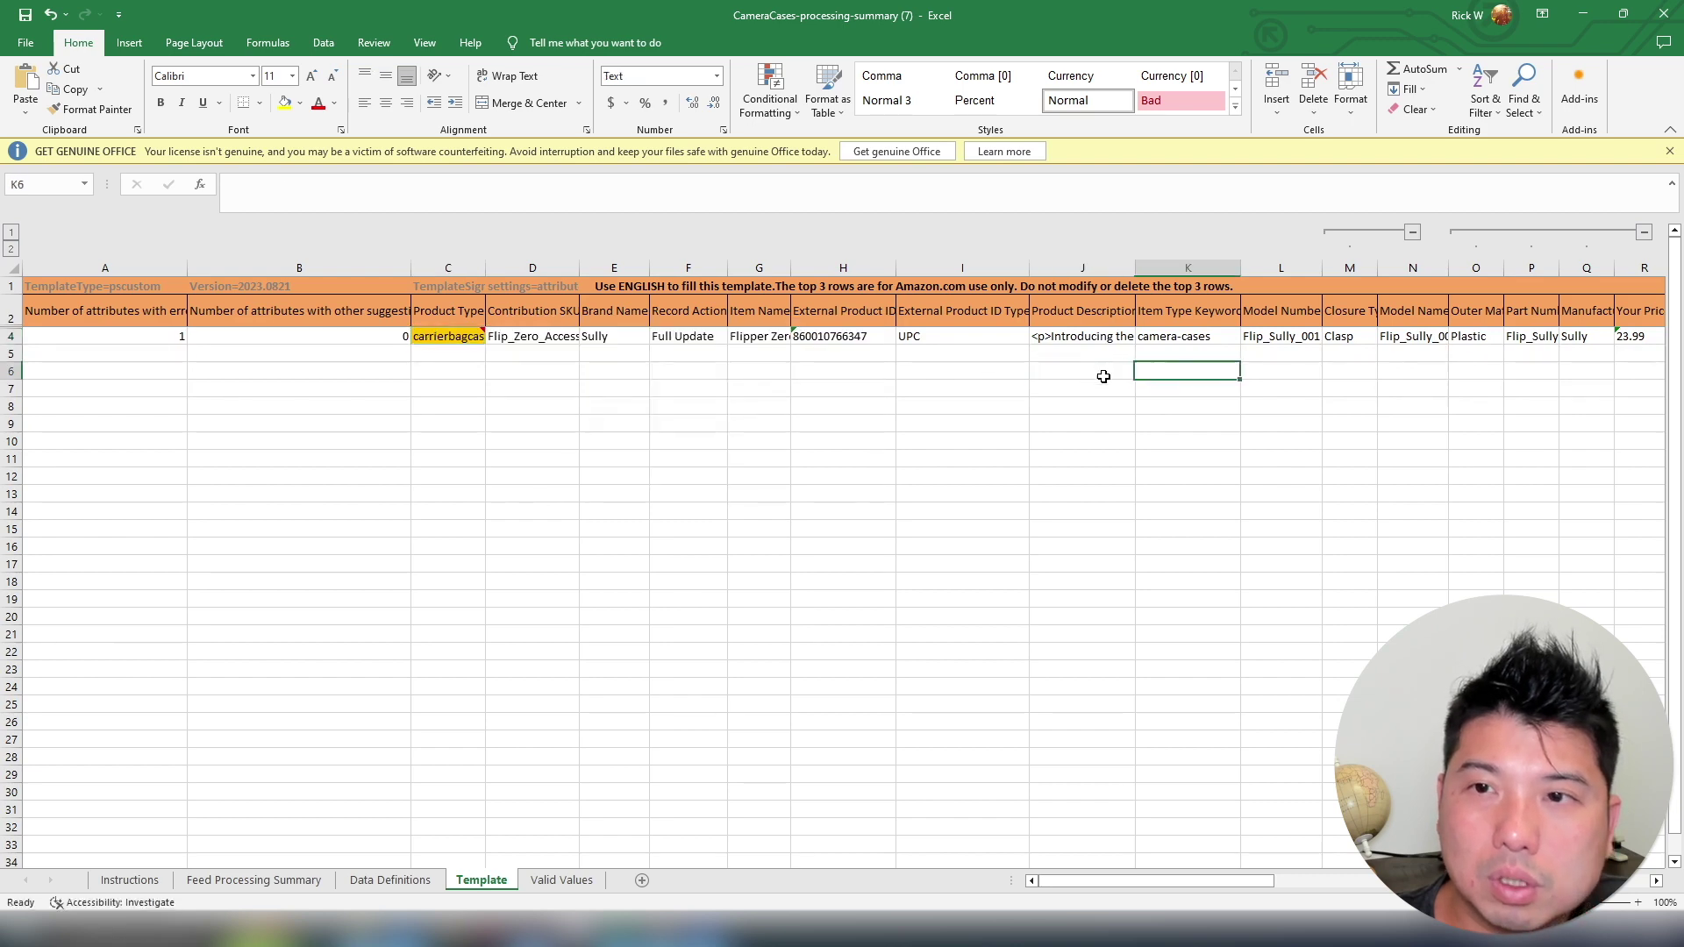
pyautogui.press('Right')
pyautogui.press('Right')
pyautogui.press('Right')
pyautogui.press('Right')
pyautogui.press('Right')
pyautogui.press('Right')
pyautogui.press('Right')
pyautogui.press('Right')
pyautogui.press('Right')
pyautogui.press('Right')
pyautogui.press('Right')
pyautogui.press('Right')
pyautogui.press('Right')
pyautogui.press('Right')
pyautogui.press('Right')
pyautogui.press('Right')
# Close processing summary (7) without saving its changes
pyautogui.click(1664, 14)
pyautogui.click(868, 485)
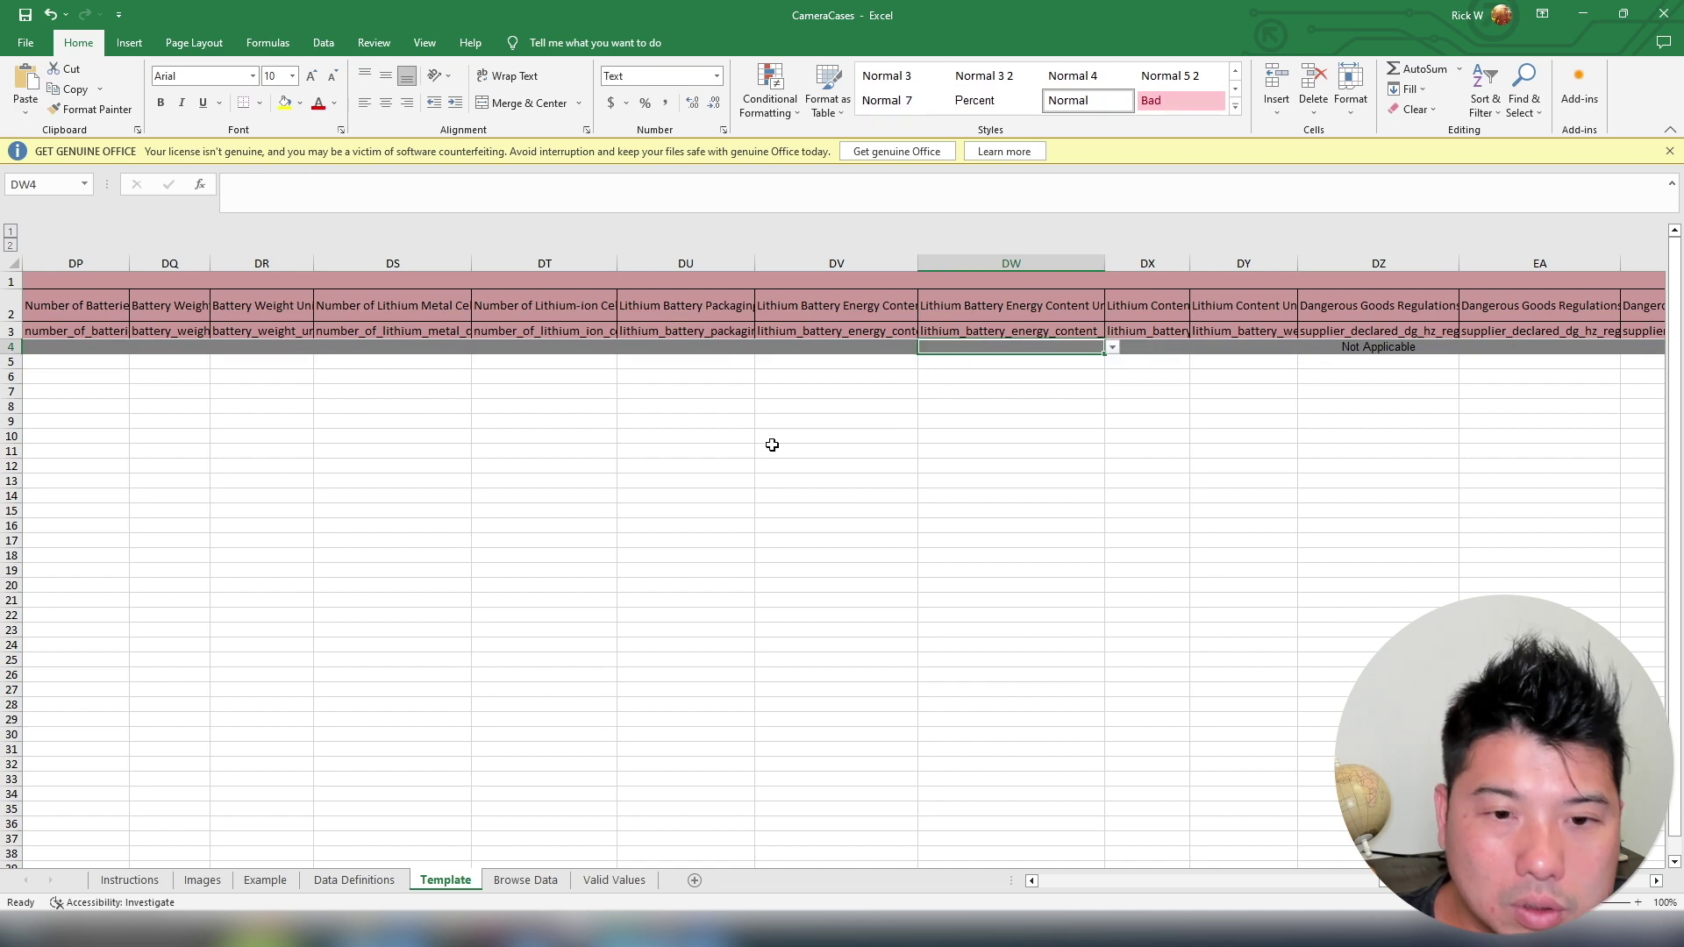
pyautogui.press('Left')
pyautogui.press('Left')
pyautogui.press('Left')
pyautogui.press('Left')
pyautogui.press('Left')
pyautogui.press('Left')
pyautogui.press('Left')
pyautogui.press('Left')
pyautogui.press('Left')
pyautogui.press('Left')
pyautogui.press('Left')
pyautogui.press('Left')
pyautogui.press('Left')
pyautogui.press('Left')
pyautogui.press('Left')
pyautogui.press('Left')
pyautogui.press('Left')
pyautogui.press('Left')
pyautogui.press('Left')
pyautogui.press('Left')
pyautogui.press('Left')
pyautogui.press('Left')
pyautogui.press('Left')
pyautogui.press('Left')
pyautogui.press('Left')
pyautogui.press('Left')
pyautogui.press('Left')
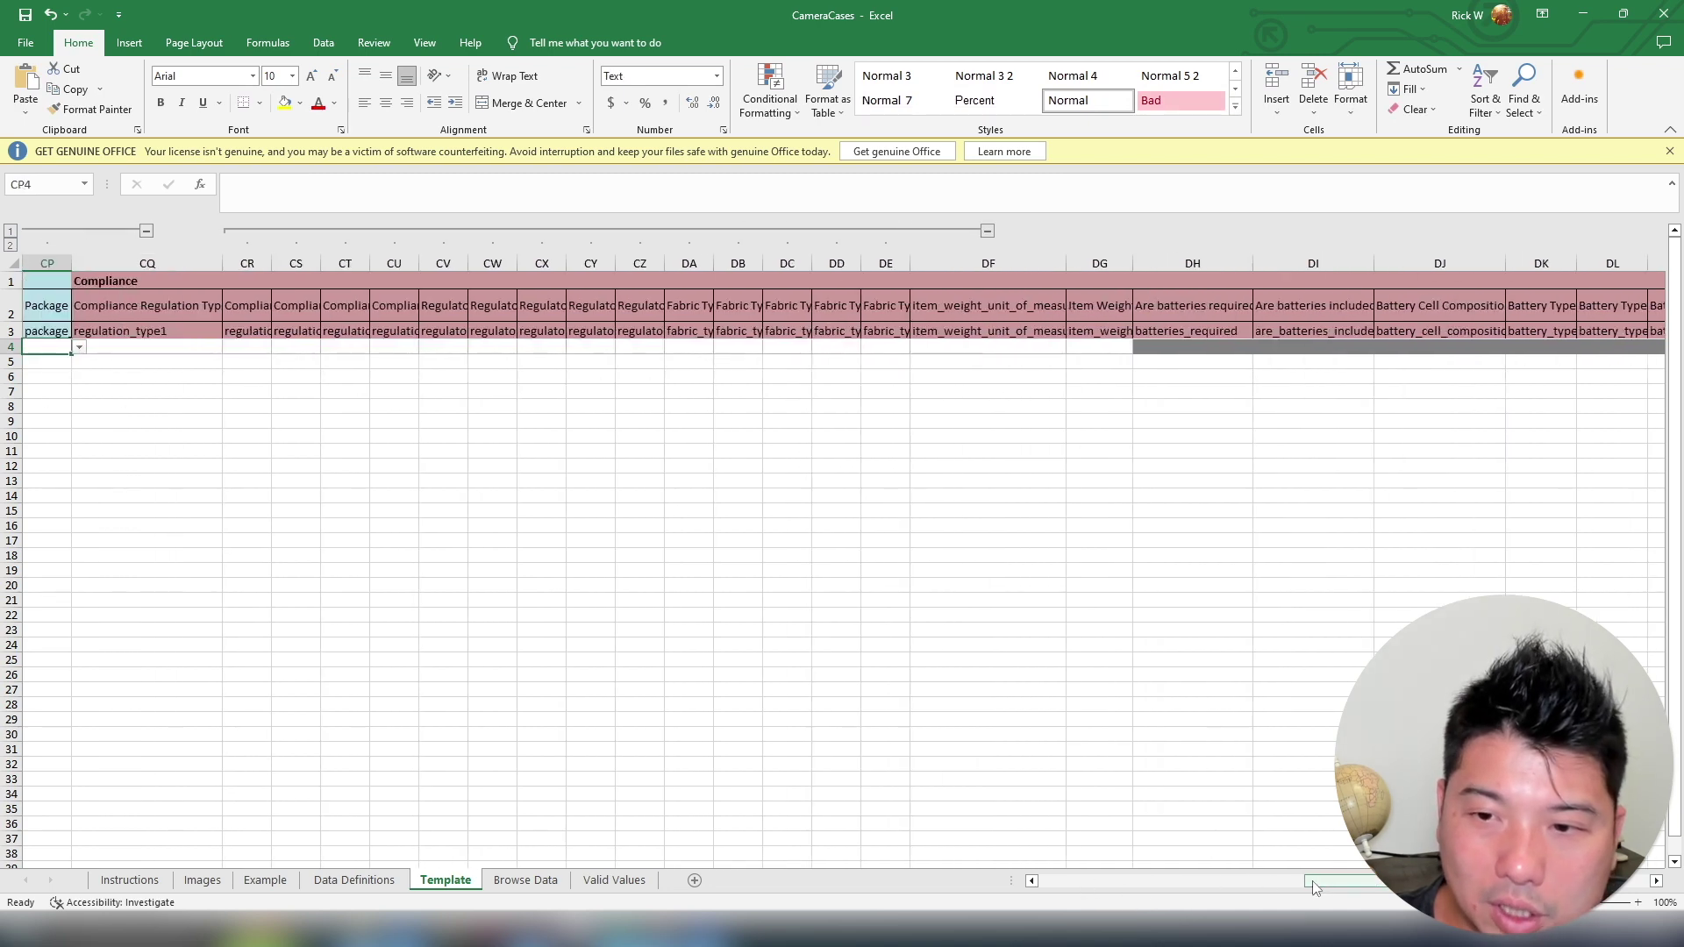
pyautogui.moveTo(1381, 880); pyautogui.dragTo(1140, 867)
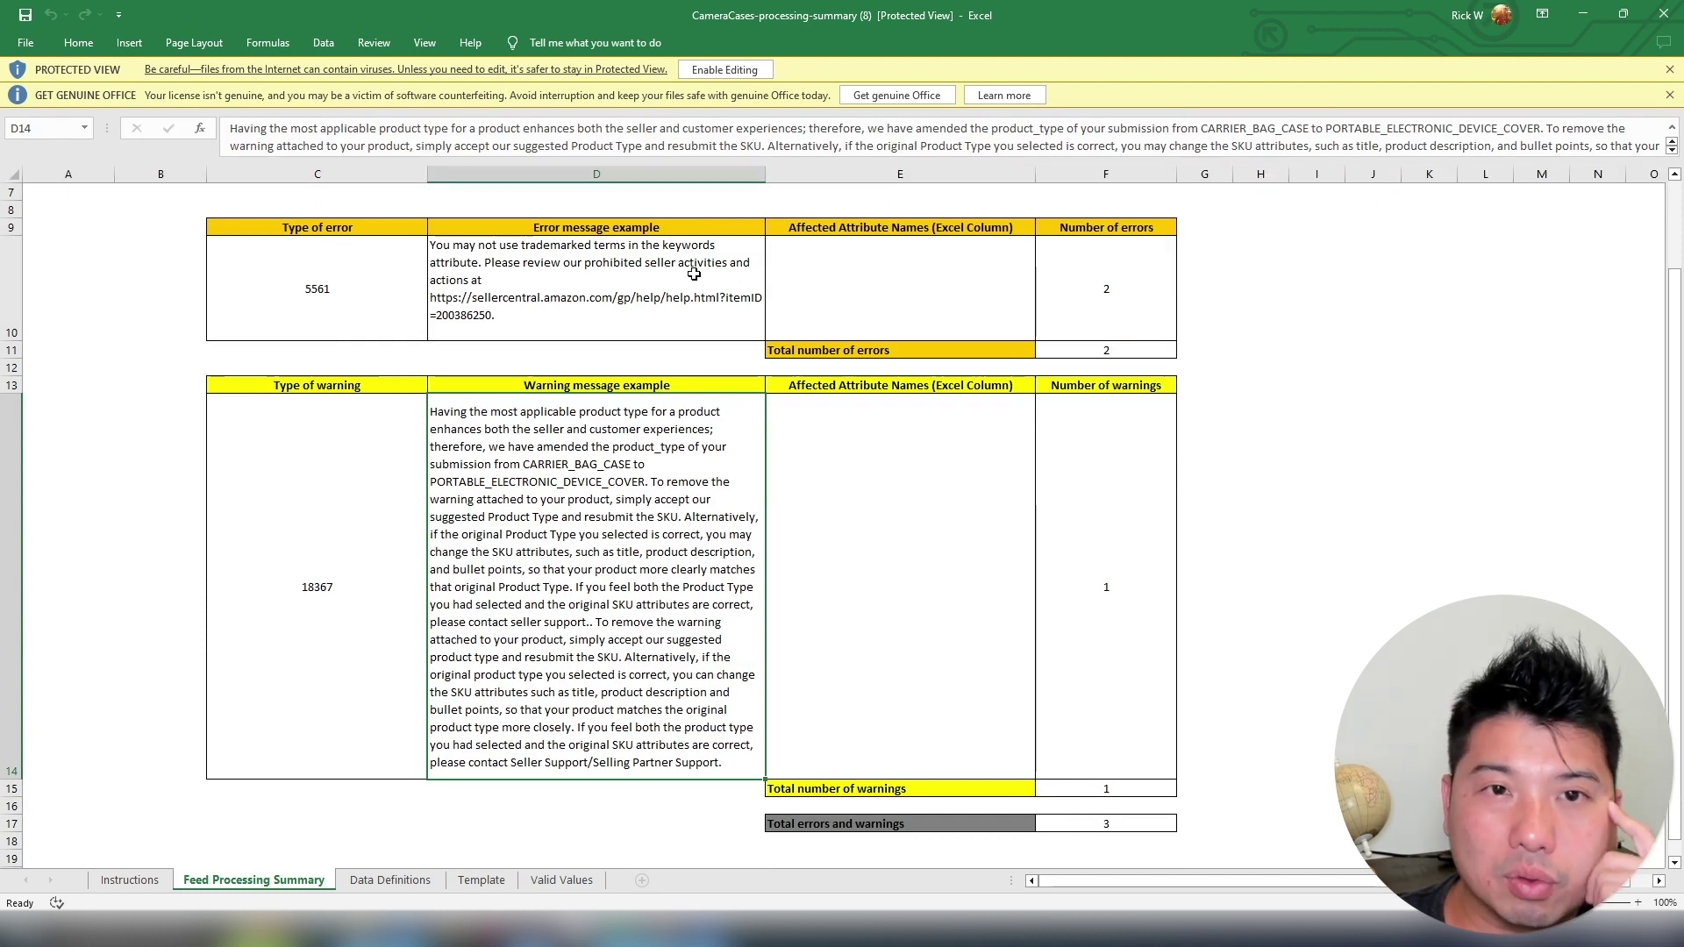
# Read the trademarked-keywords error and the product-type change warning
pyautogui.click(616, 296)
pyautogui.click(476, 534)
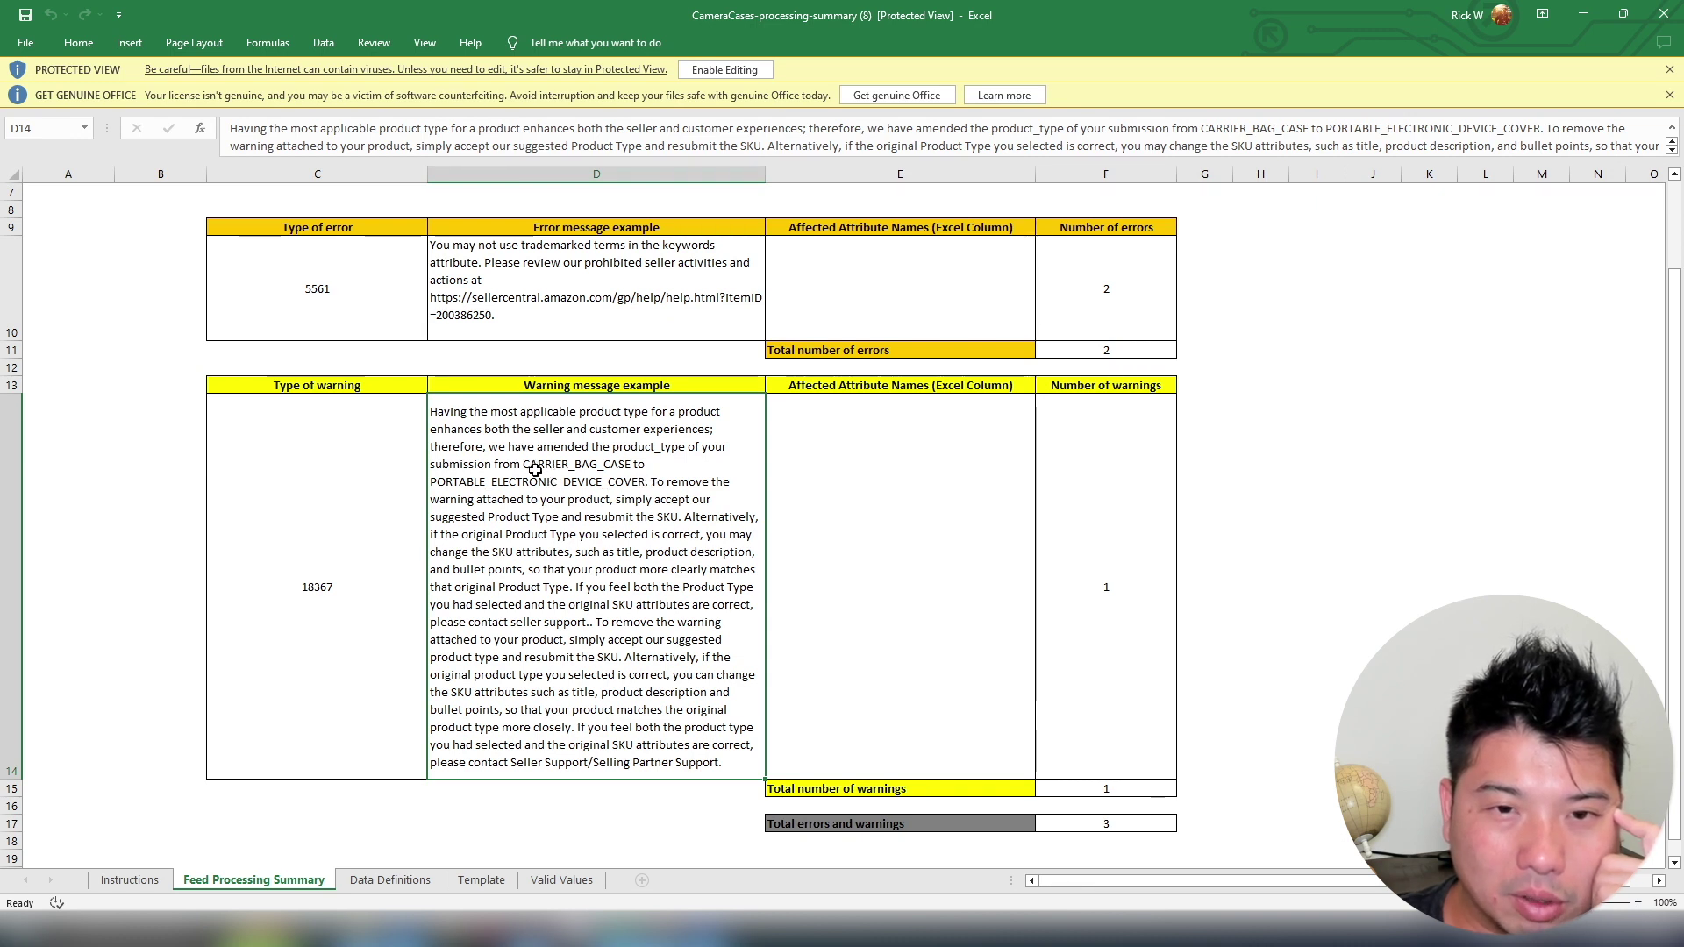
pyautogui.click(666, 285)
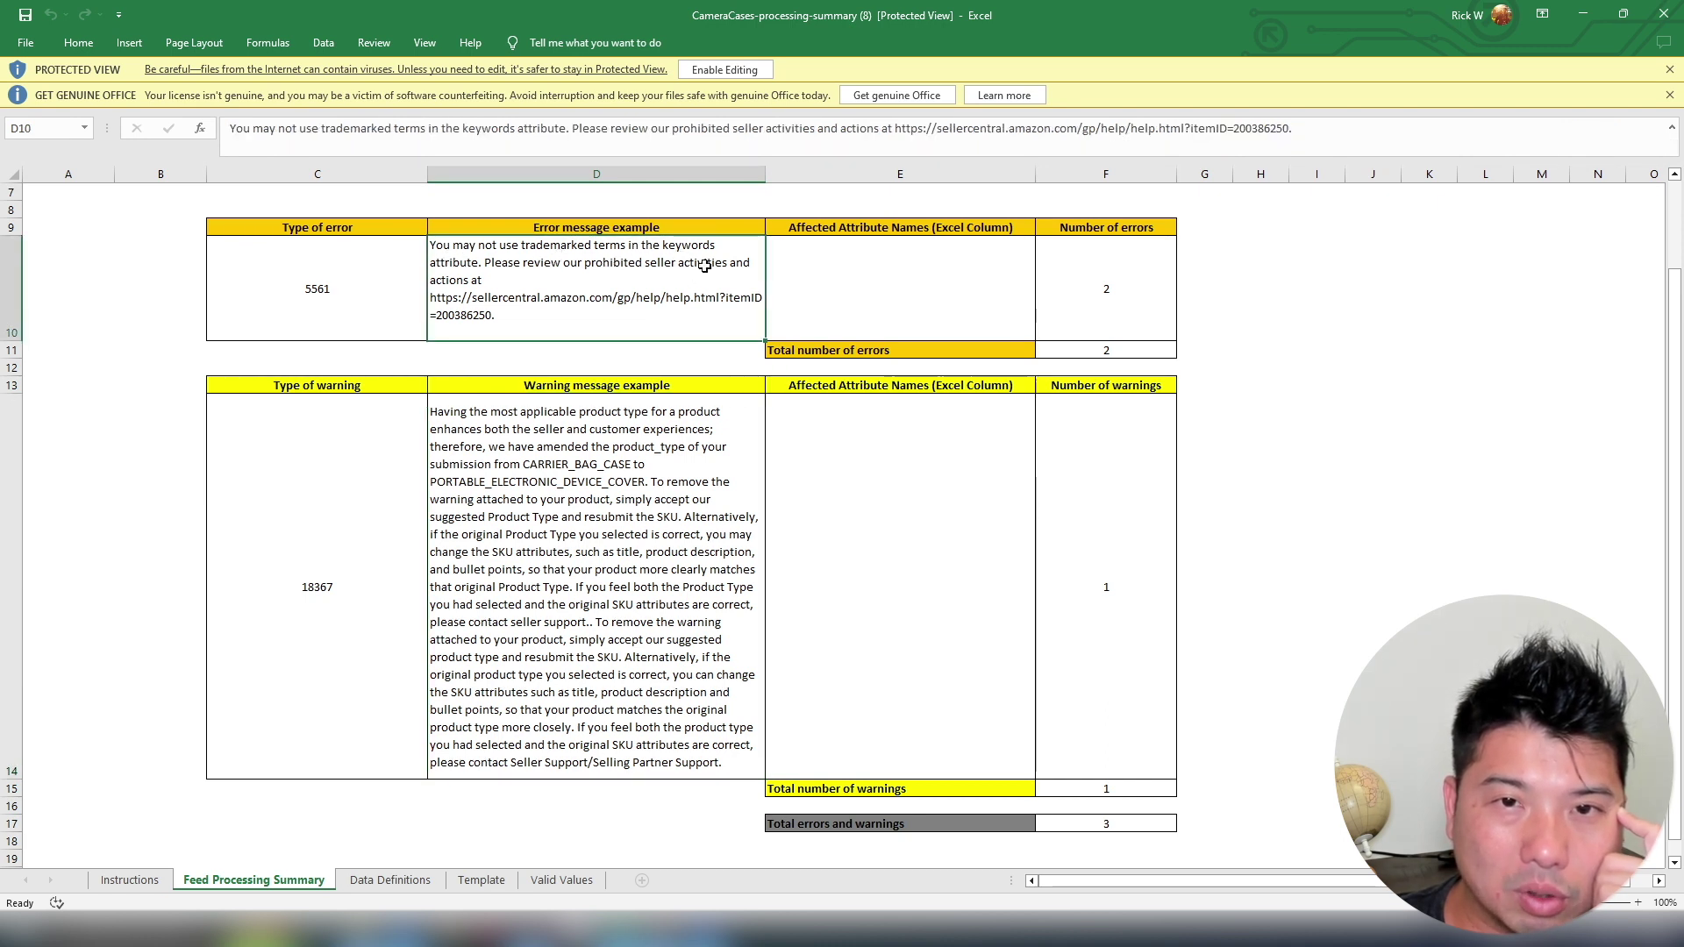
# Check row 4's Product Type carrierbagcase, UPC and Color Map on the Template sheet
pyautogui.click(504, 884)
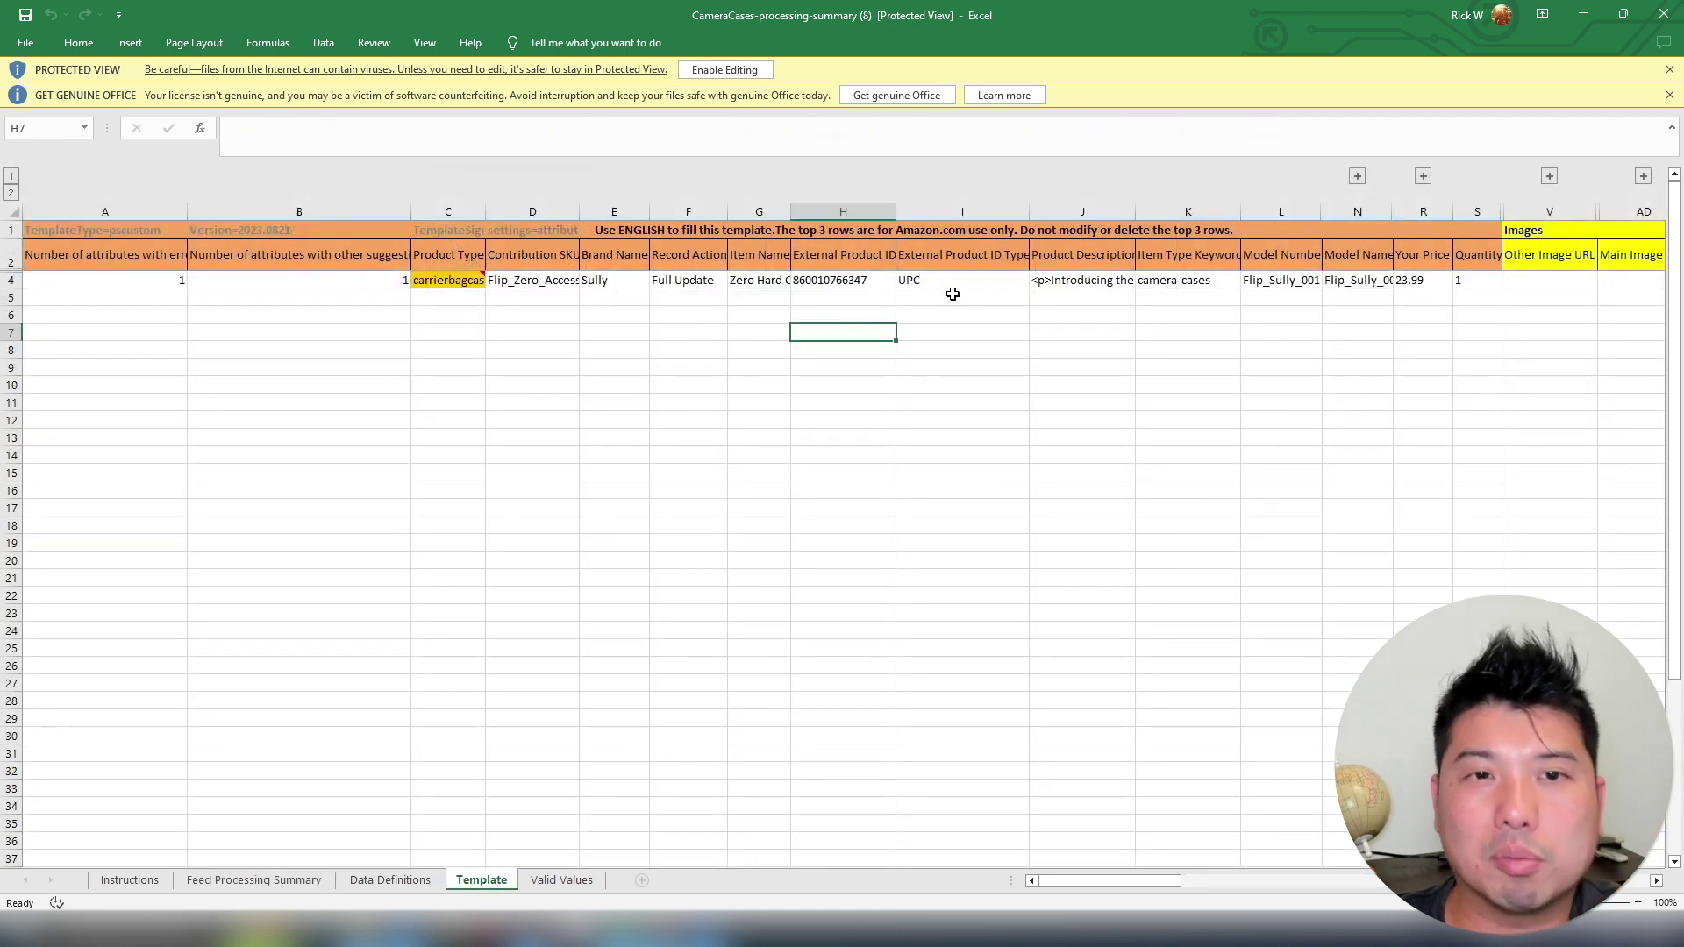
pyautogui.click(469, 281)
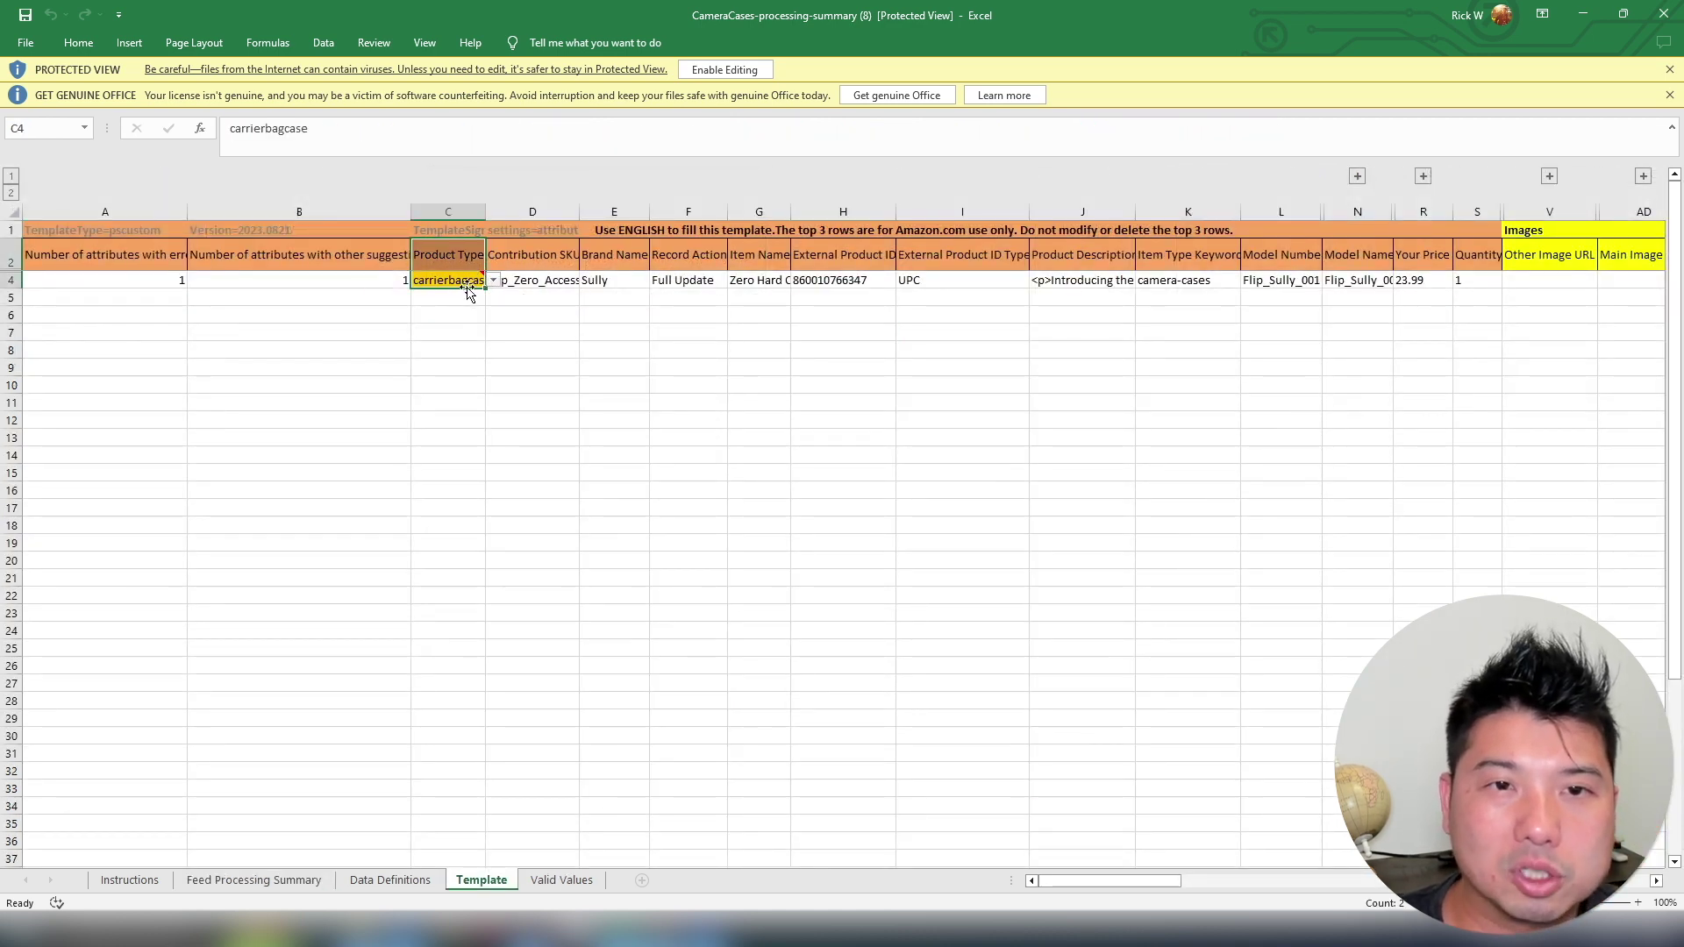
pyautogui.press('Right')
pyautogui.press('Right')
pyautogui.press('Right')
pyautogui.press('Right')
pyautogui.press('Right')
pyautogui.press('Right')
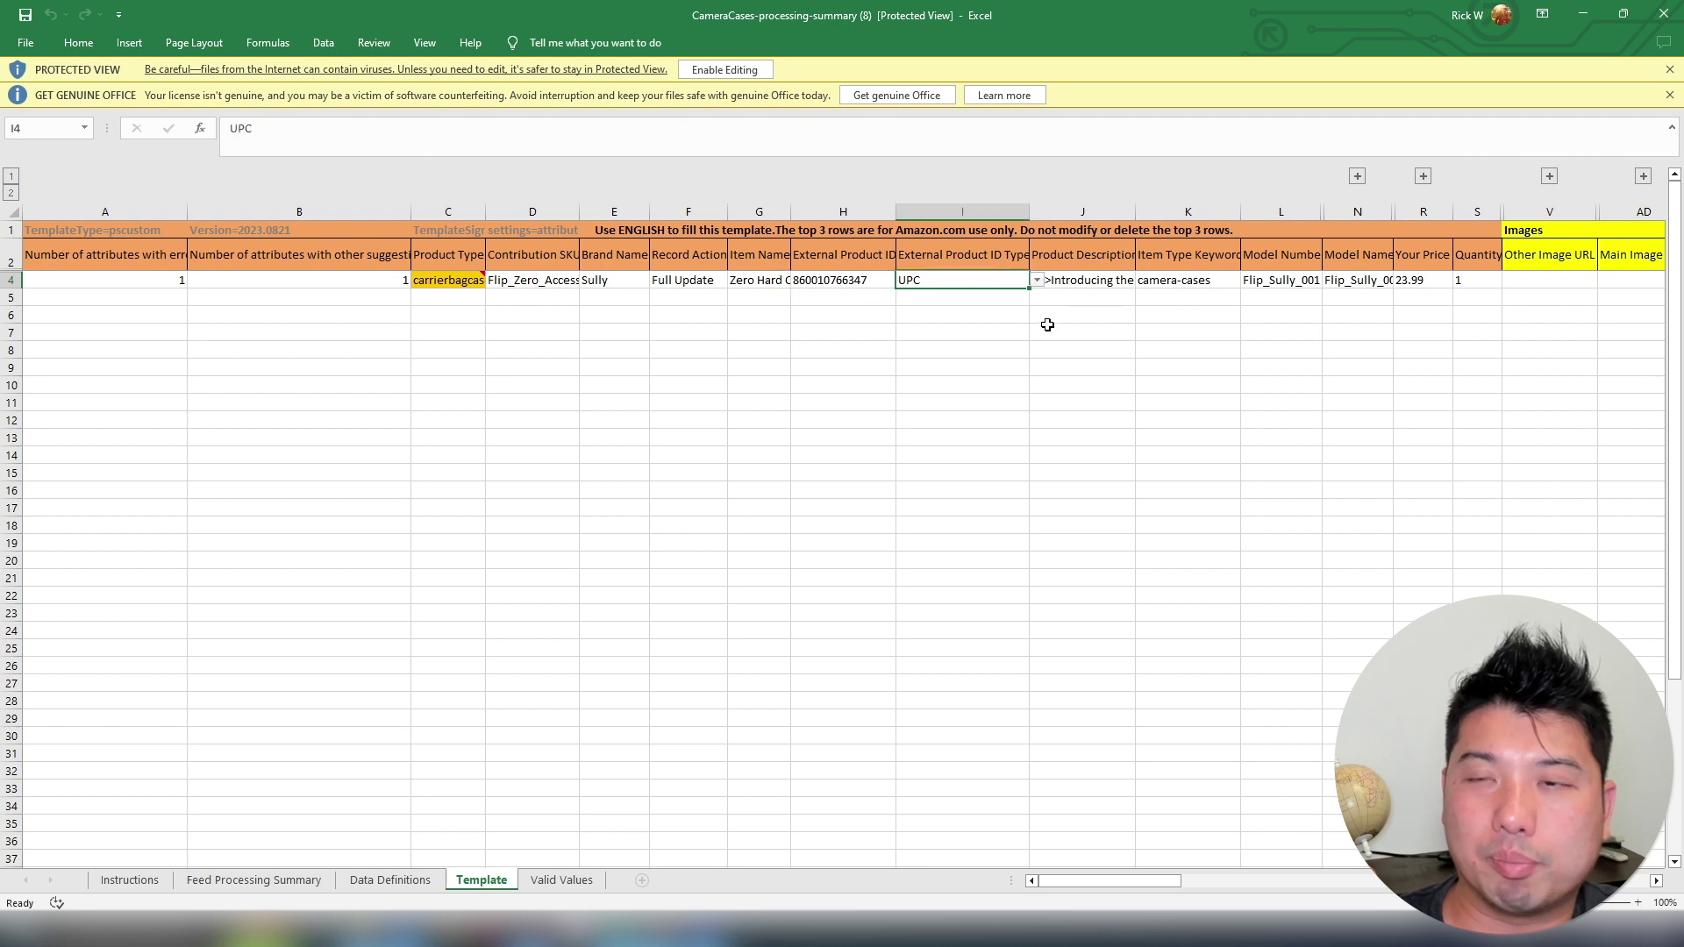
pyautogui.press('Right')
pyautogui.press('Right')
pyautogui.press('Right')
pyautogui.press('Right')
pyautogui.press('Right')
pyautogui.press('Right')
pyautogui.press('Right')
pyautogui.press('Right')
pyautogui.press('Right')
pyautogui.press('Right')
pyautogui.press('Right')
pyautogui.press('Right')
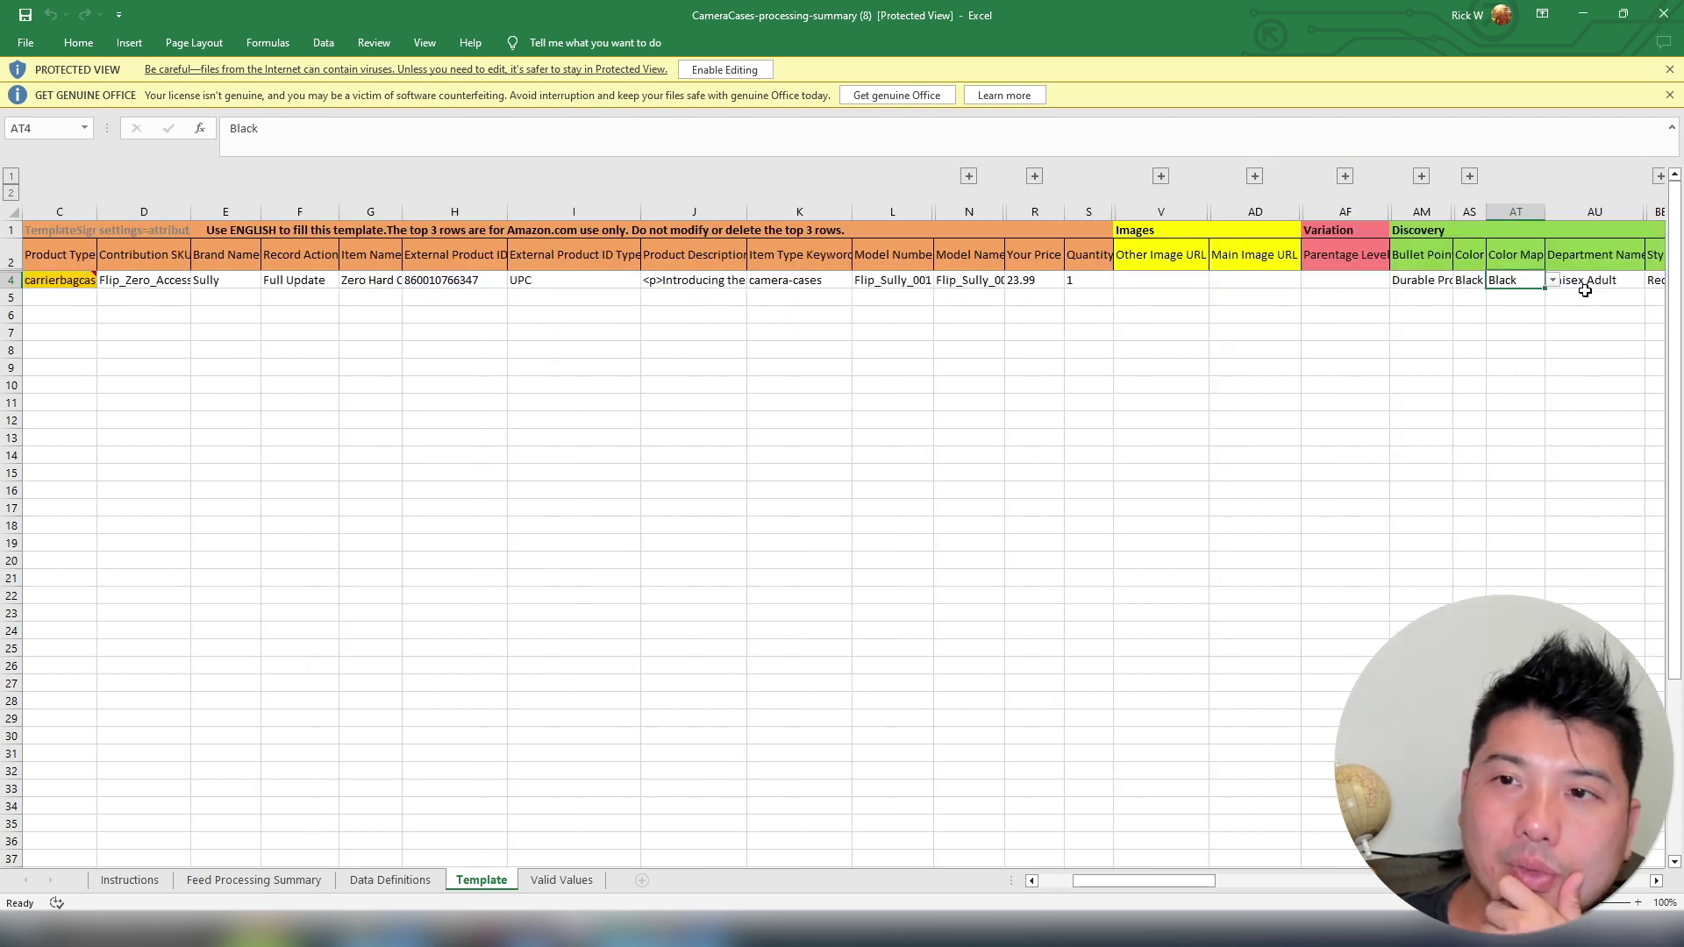
pyautogui.click(505, 416)
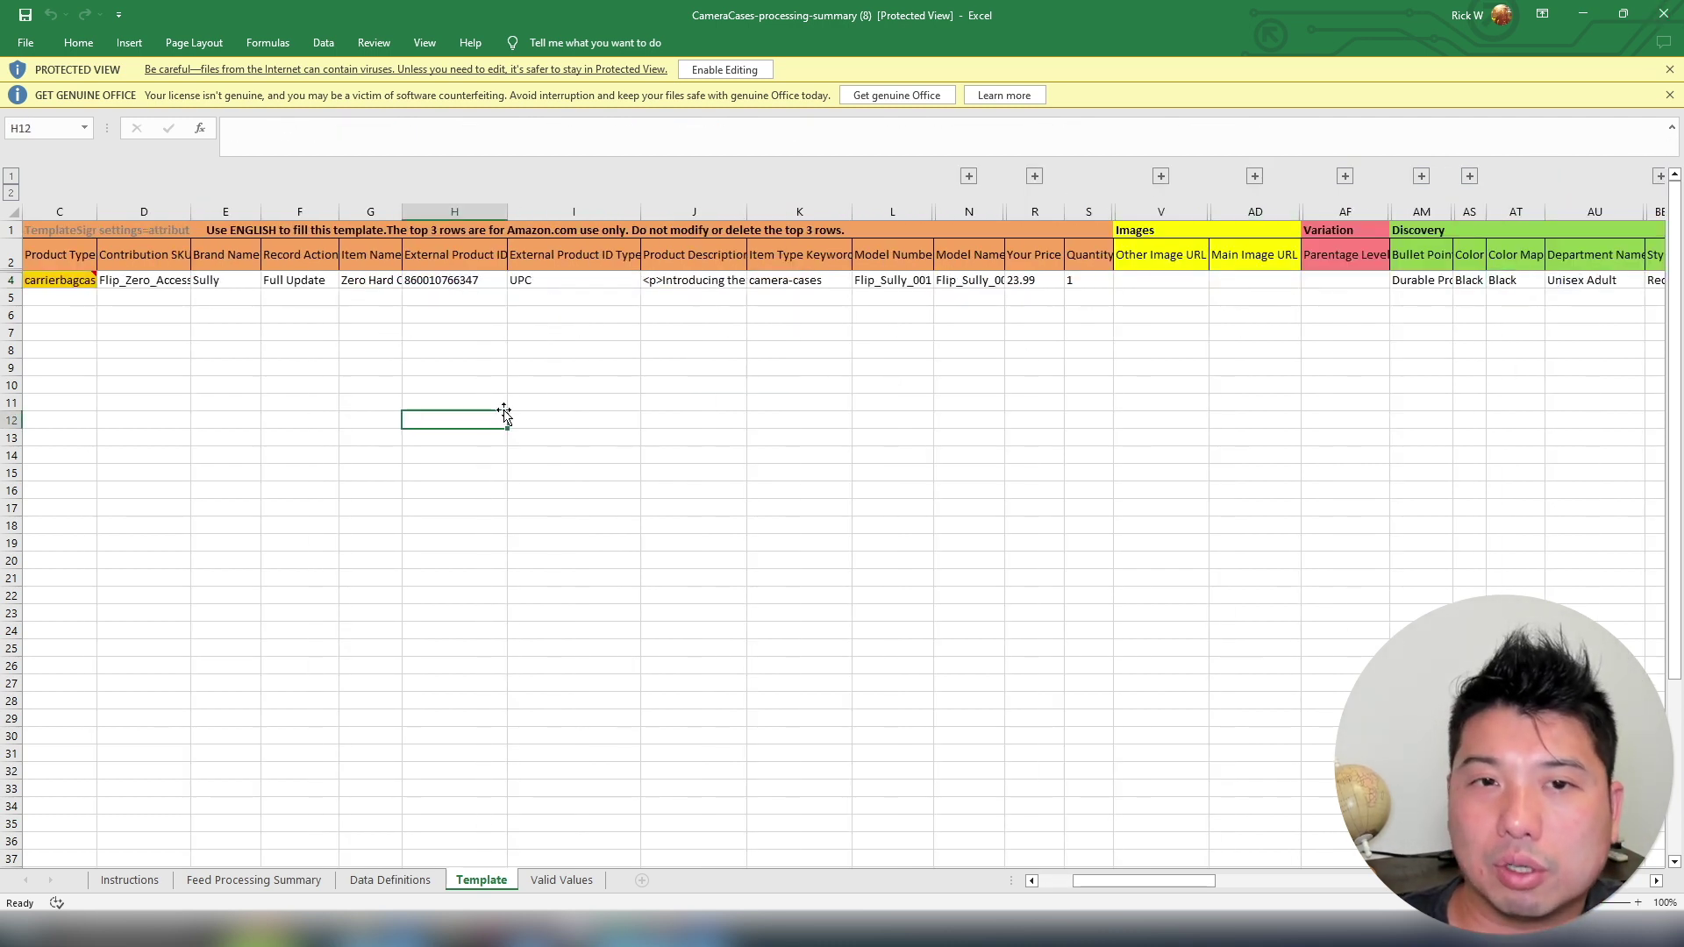
# Reread the trademarked-terms error and the full product-type warning text
pyautogui.click(429, 887)
pyautogui.click(253, 879)
pyautogui.click(632, 488)
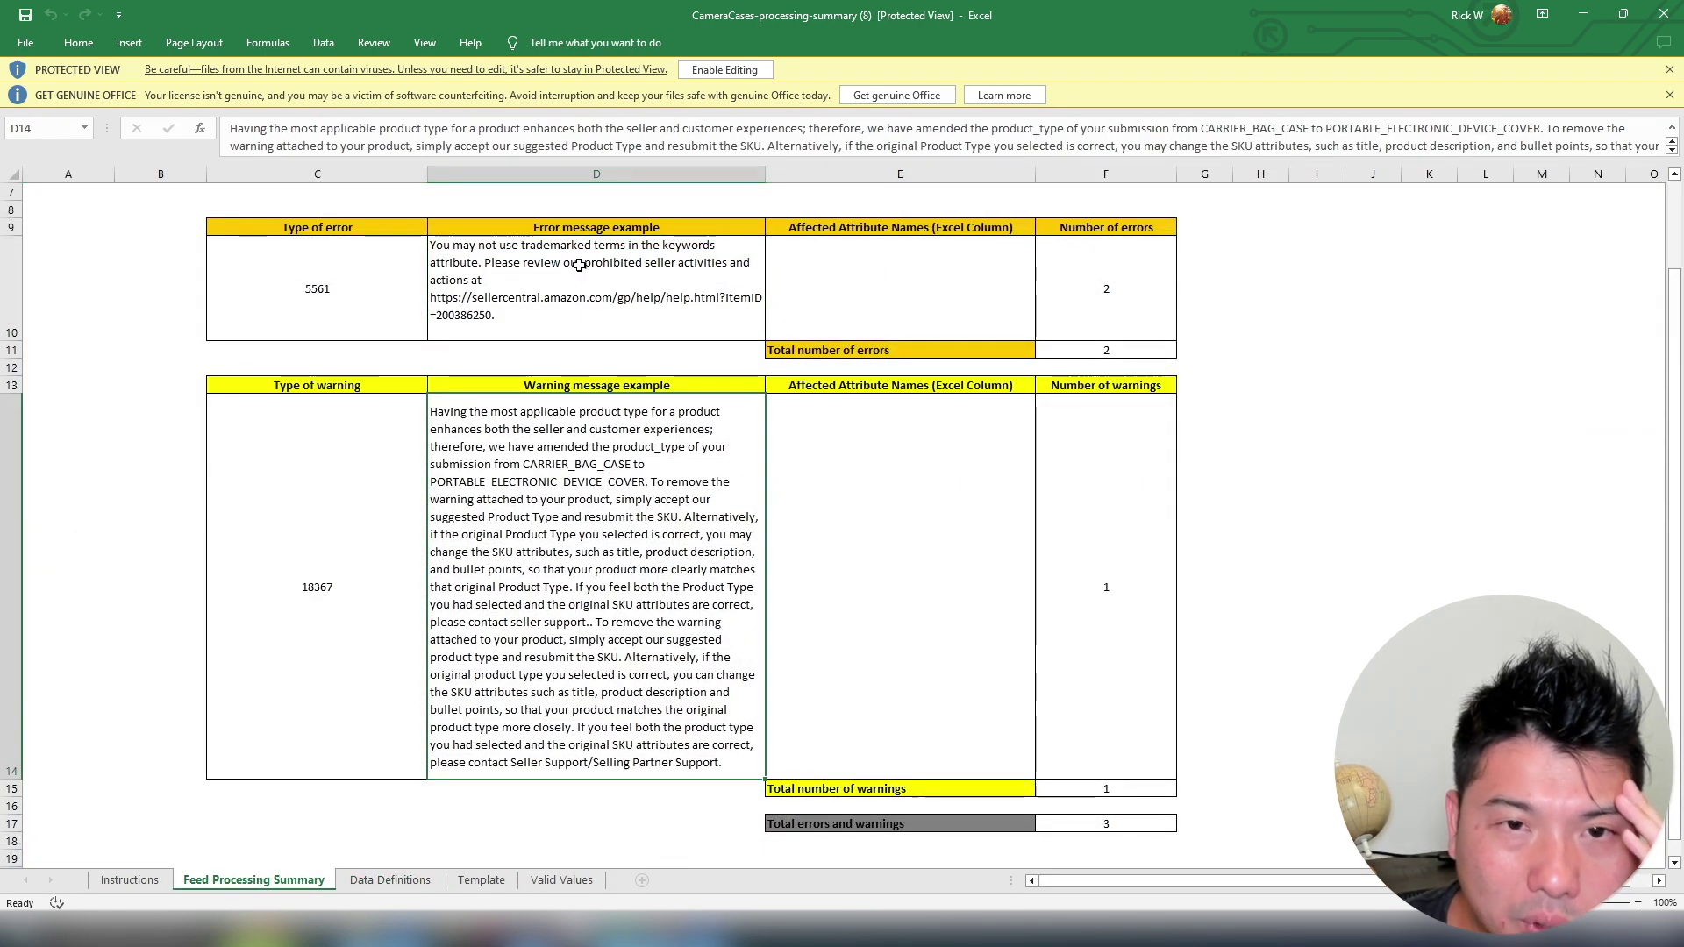
pyautogui.click(502, 264)
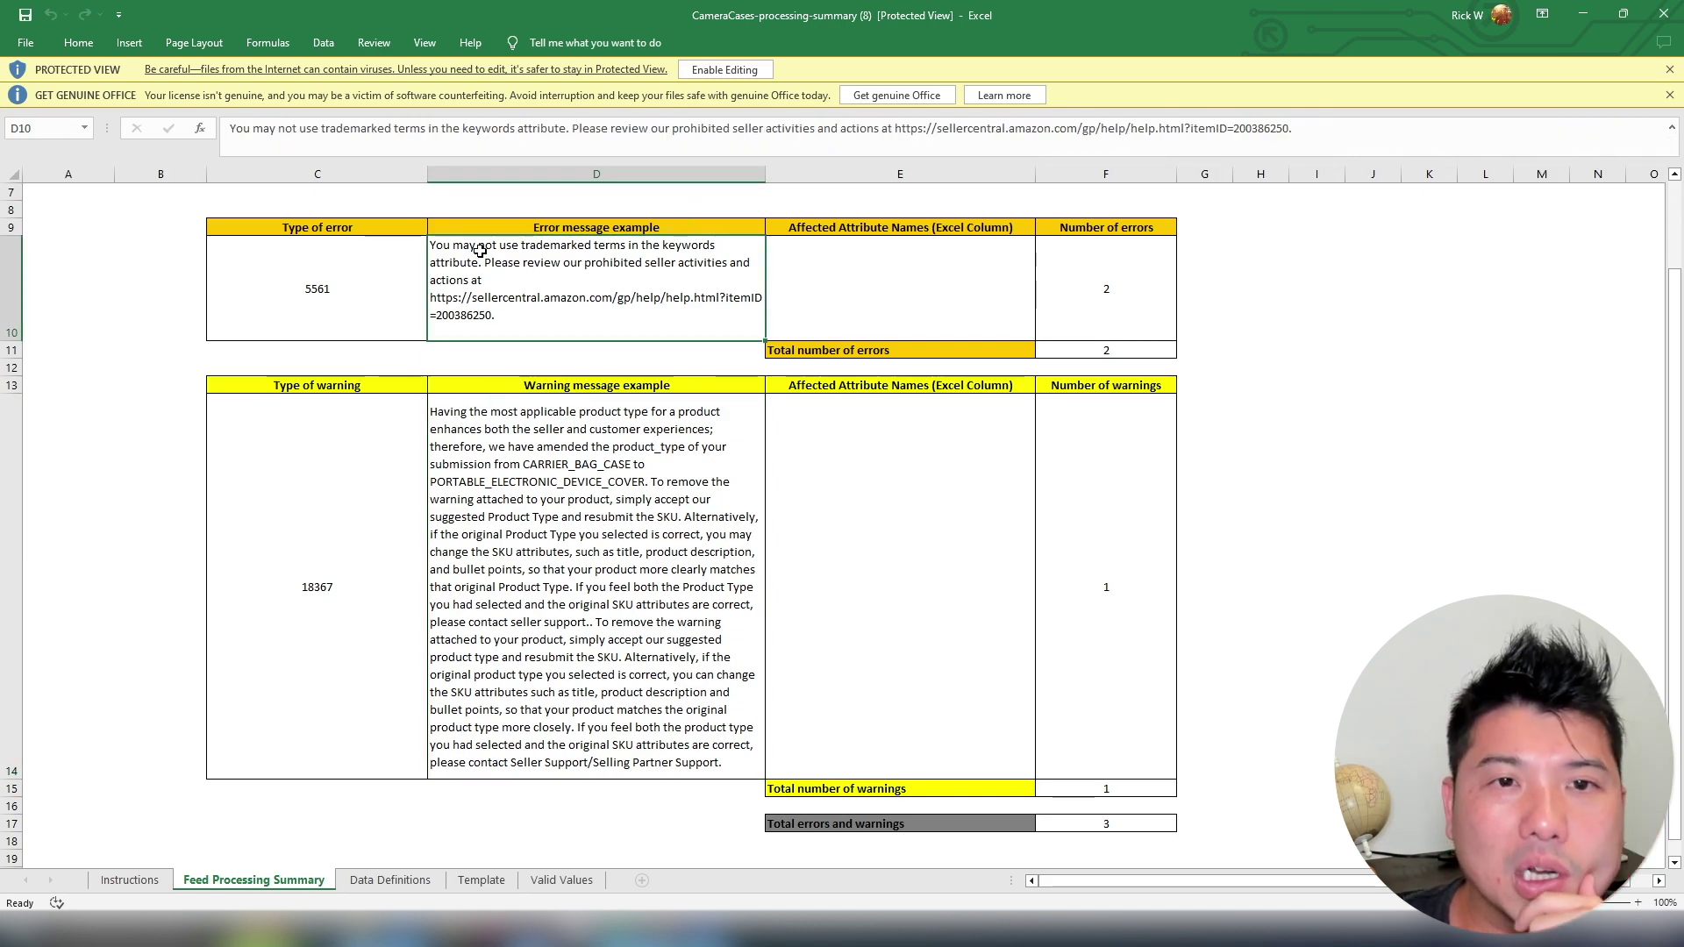
pyautogui.click(480, 881)
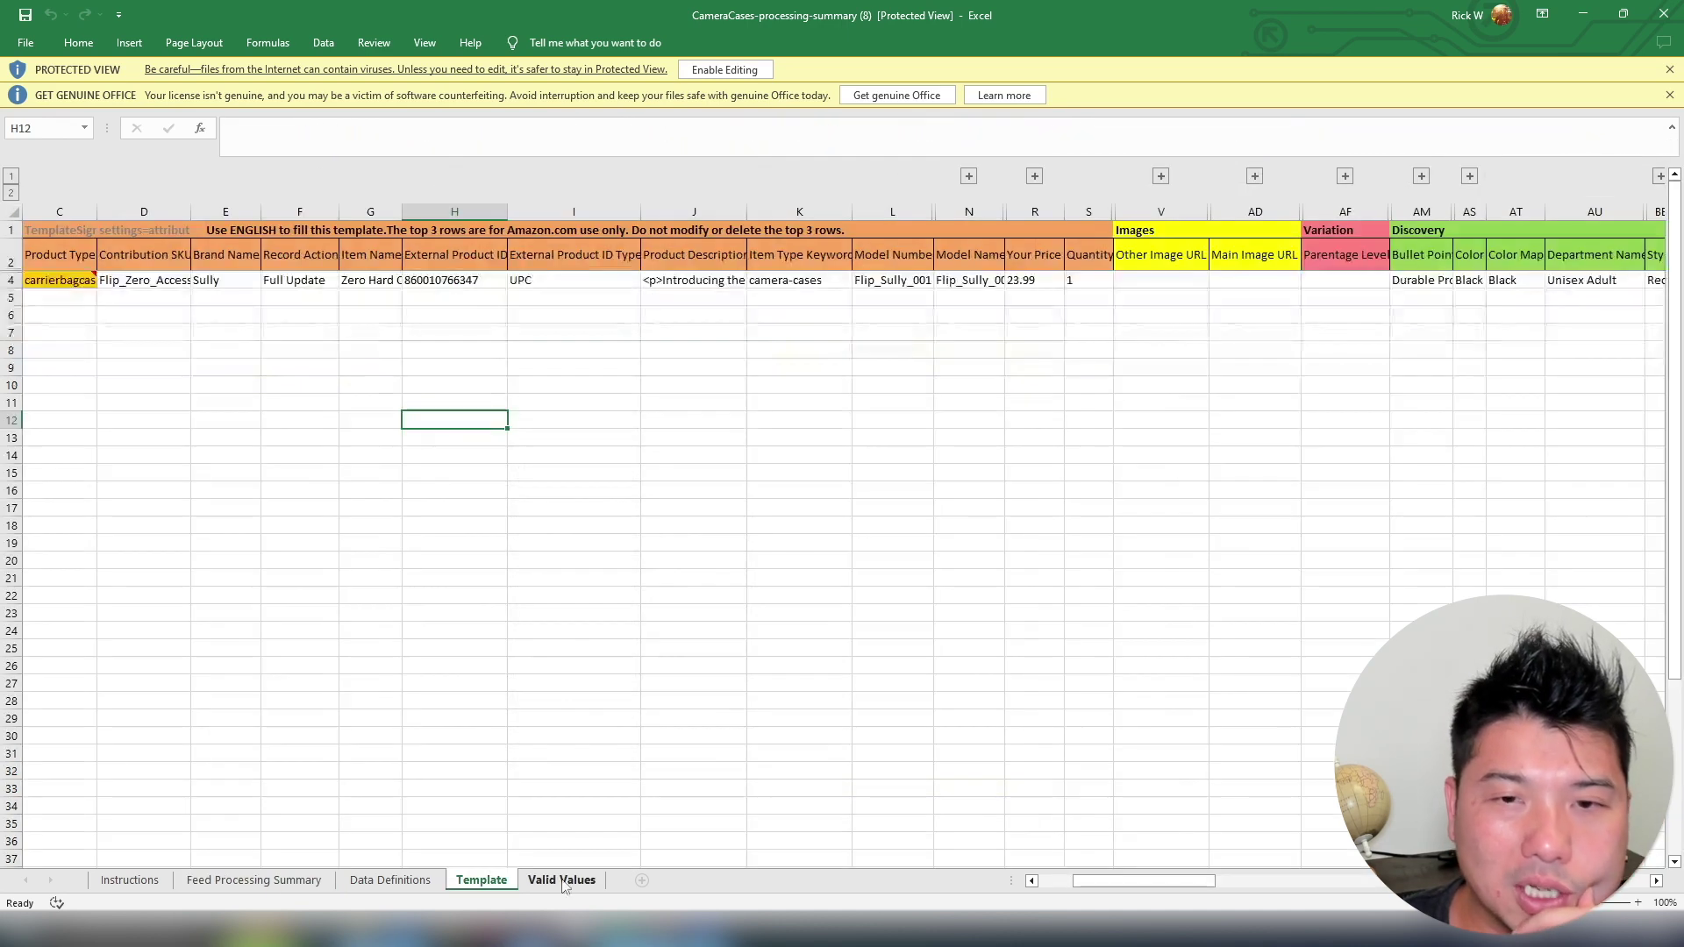
pyautogui.click(302, 883)
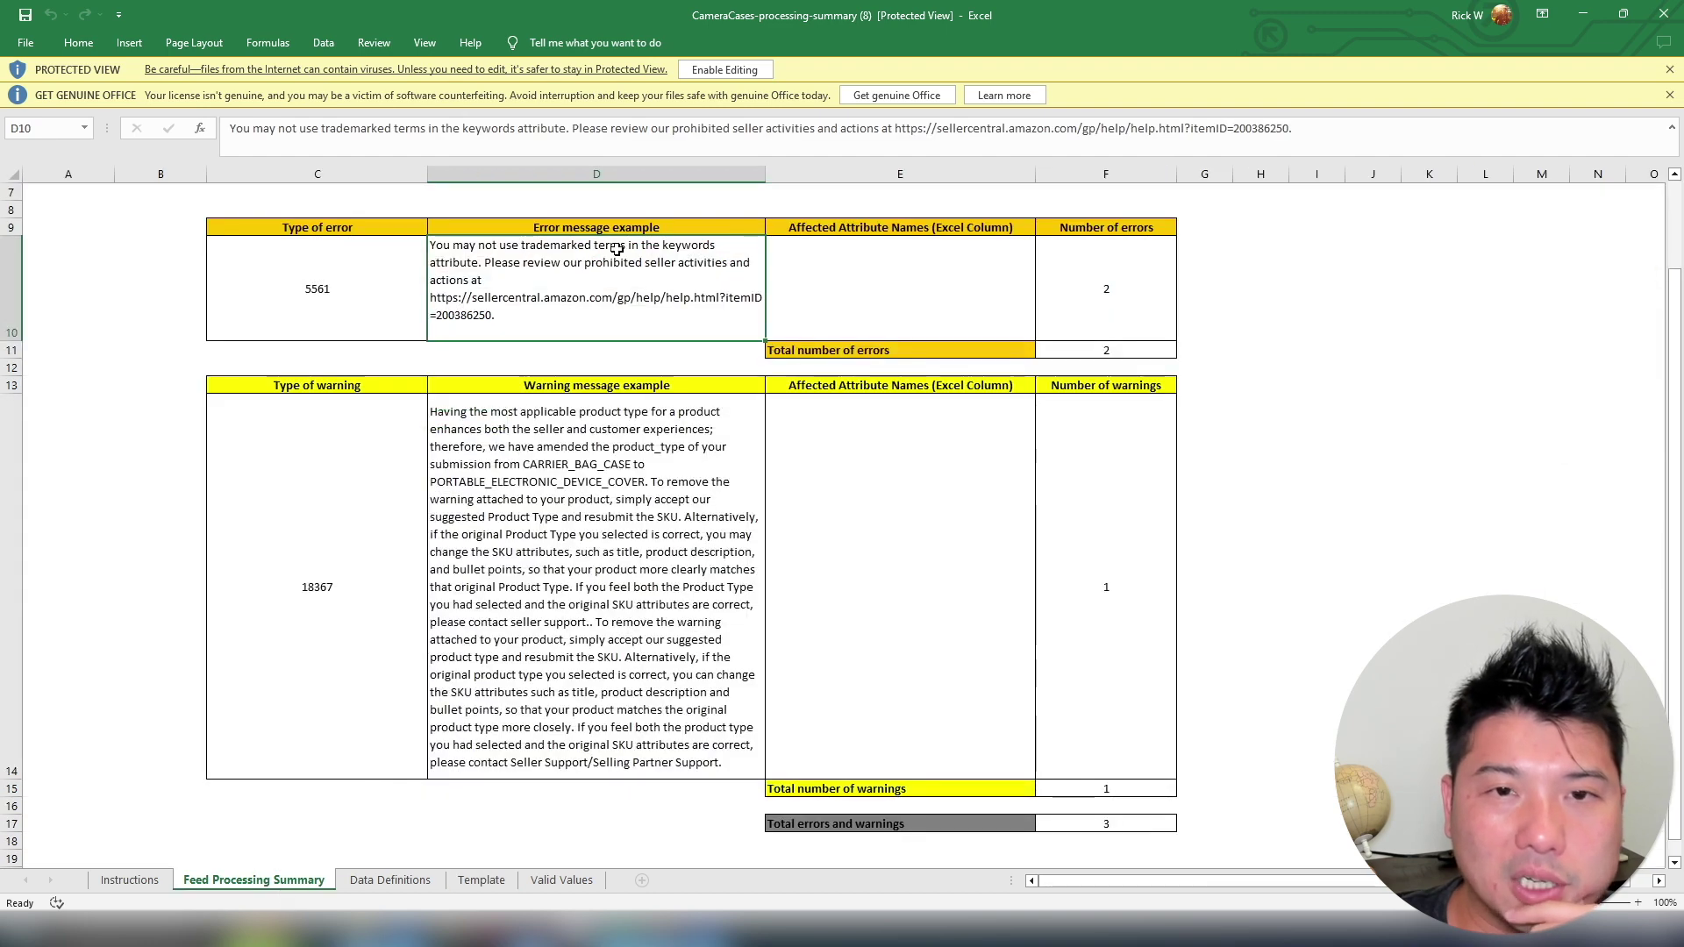
pyautogui.click(673, 608)
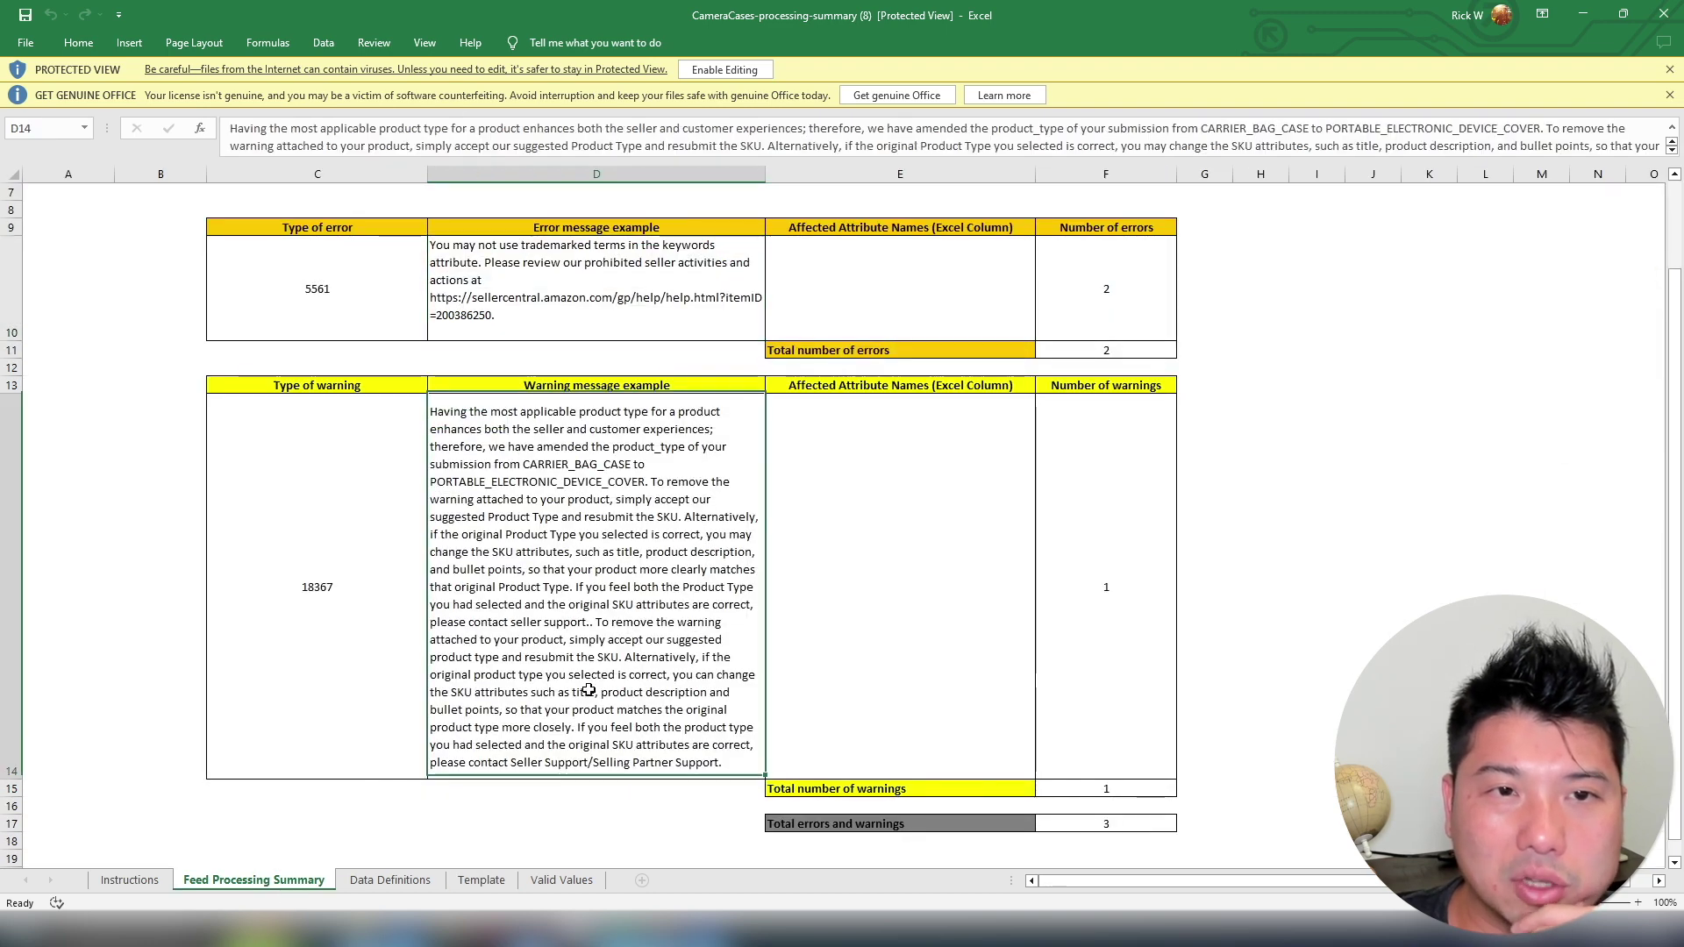
pyautogui.click(691, 297)
pyautogui.click(711, 626)
# Review row 4 from the model number through the Compliance columns to Battery Type
pyautogui.click(481, 881)
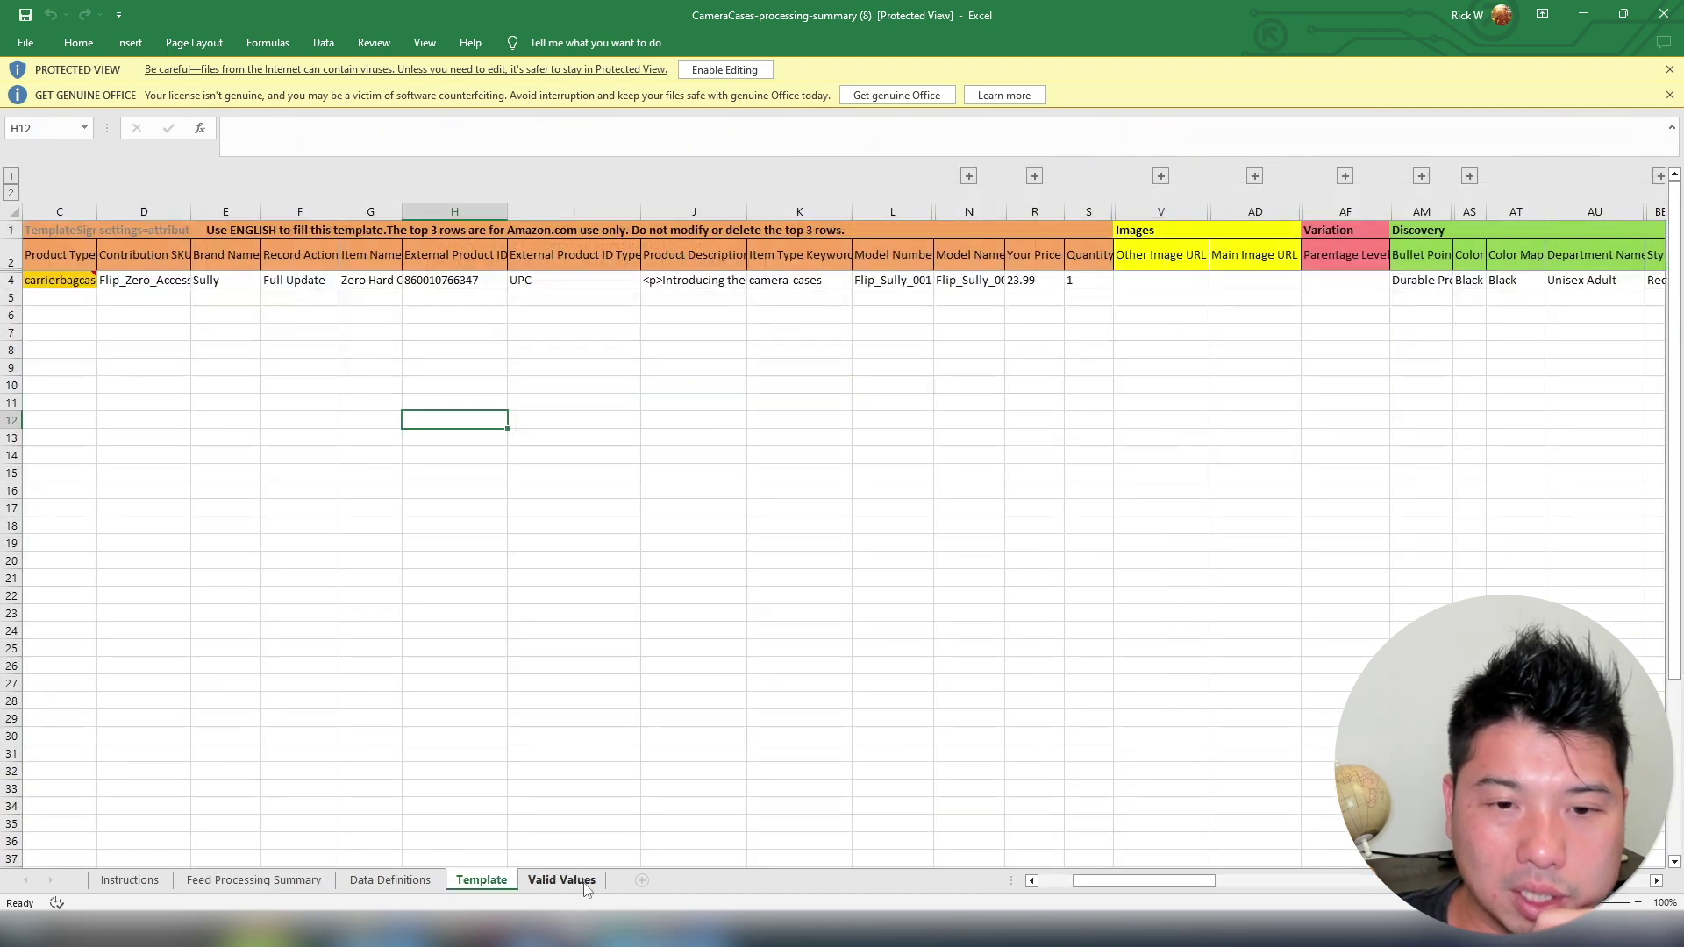
pyautogui.click(893, 282)
pyautogui.press('Right')
pyautogui.press('Right')
pyautogui.press('Right')
pyautogui.press('Right')
pyautogui.press('Right')
pyautogui.press('Right')
pyautogui.press('Right')
pyautogui.press('Right')
pyautogui.press('Right')
pyautogui.press('Right')
pyautogui.press('Right')
pyautogui.press('Right')
pyautogui.press('Right')
pyautogui.press('Right')
pyautogui.press('Right')
pyautogui.press('Right')
pyautogui.press('Right')
pyautogui.press('Right')
pyautogui.press('Right')
pyautogui.press('Right')
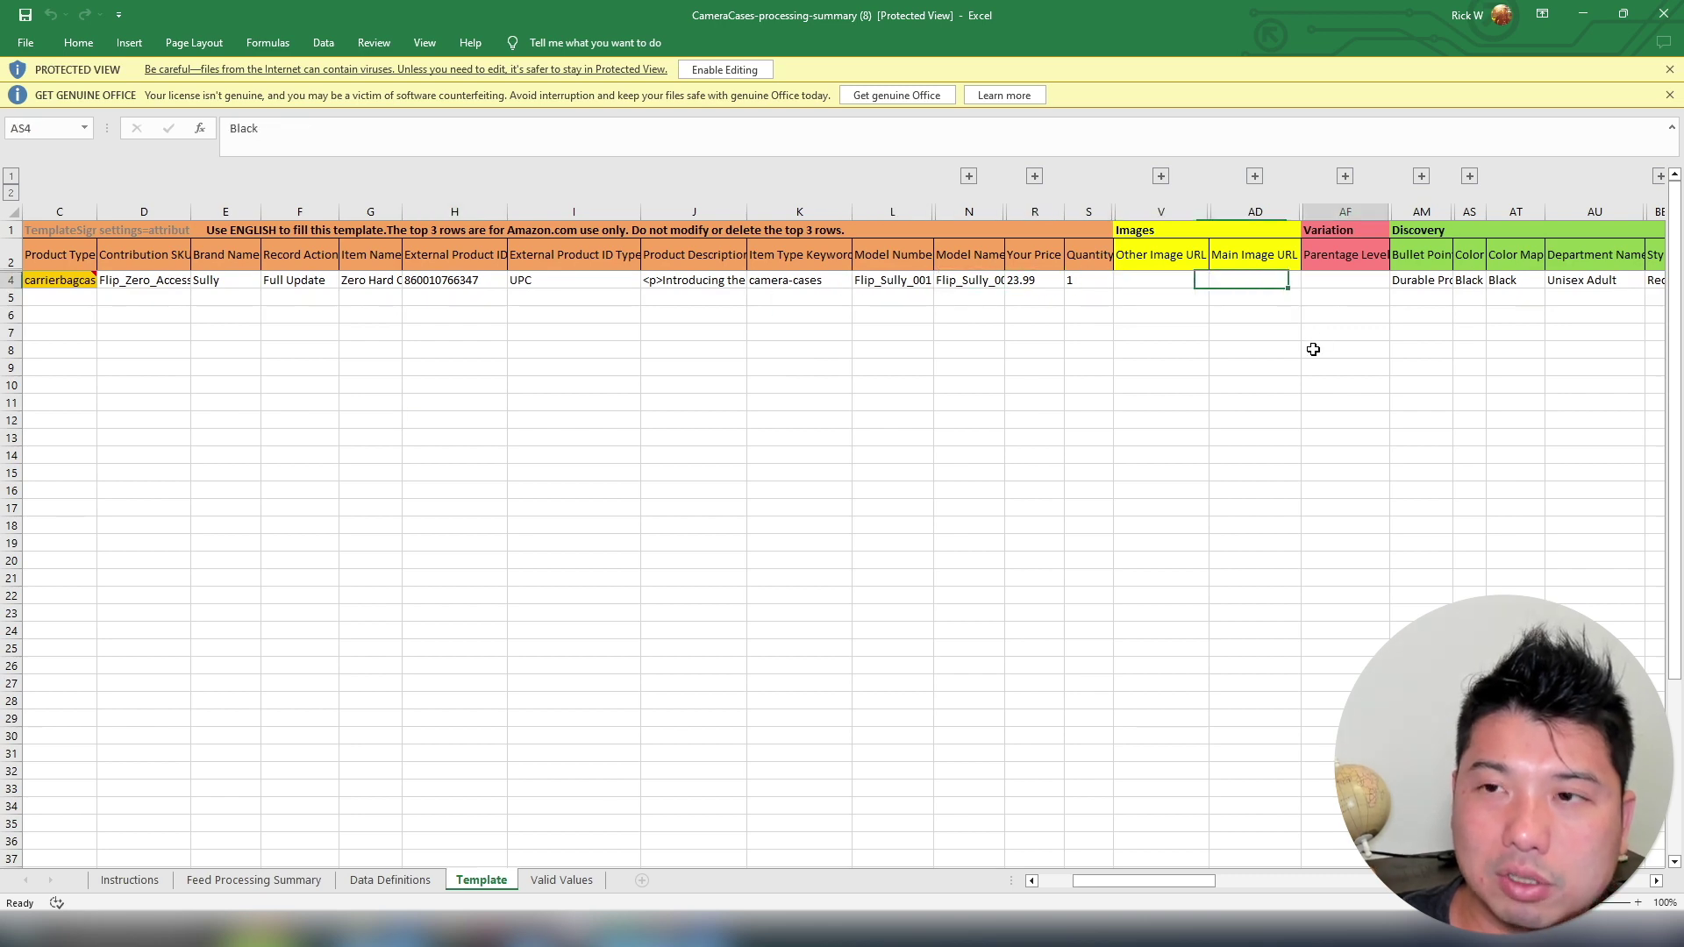
pyautogui.press('Right')
pyautogui.press('Right')
pyautogui.press('Right')
pyautogui.press('Right')
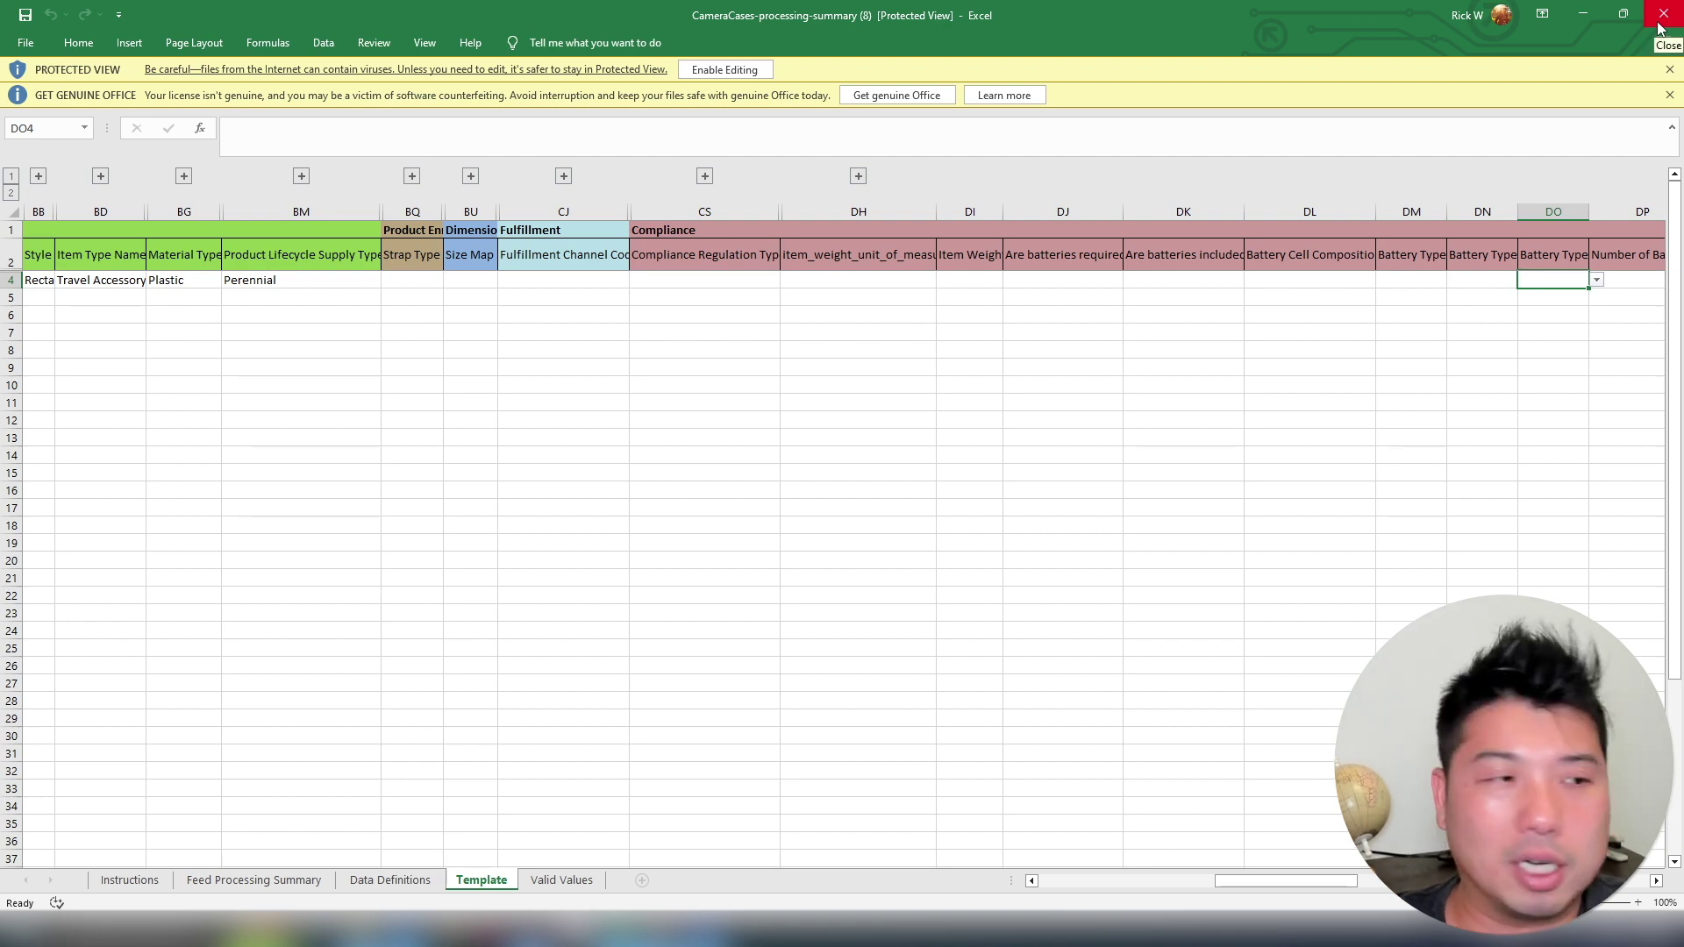
# Close the summary workbook and highlight the 8/14/23 CameraCases.xlsm Done row
pyautogui.click(1660, 29)
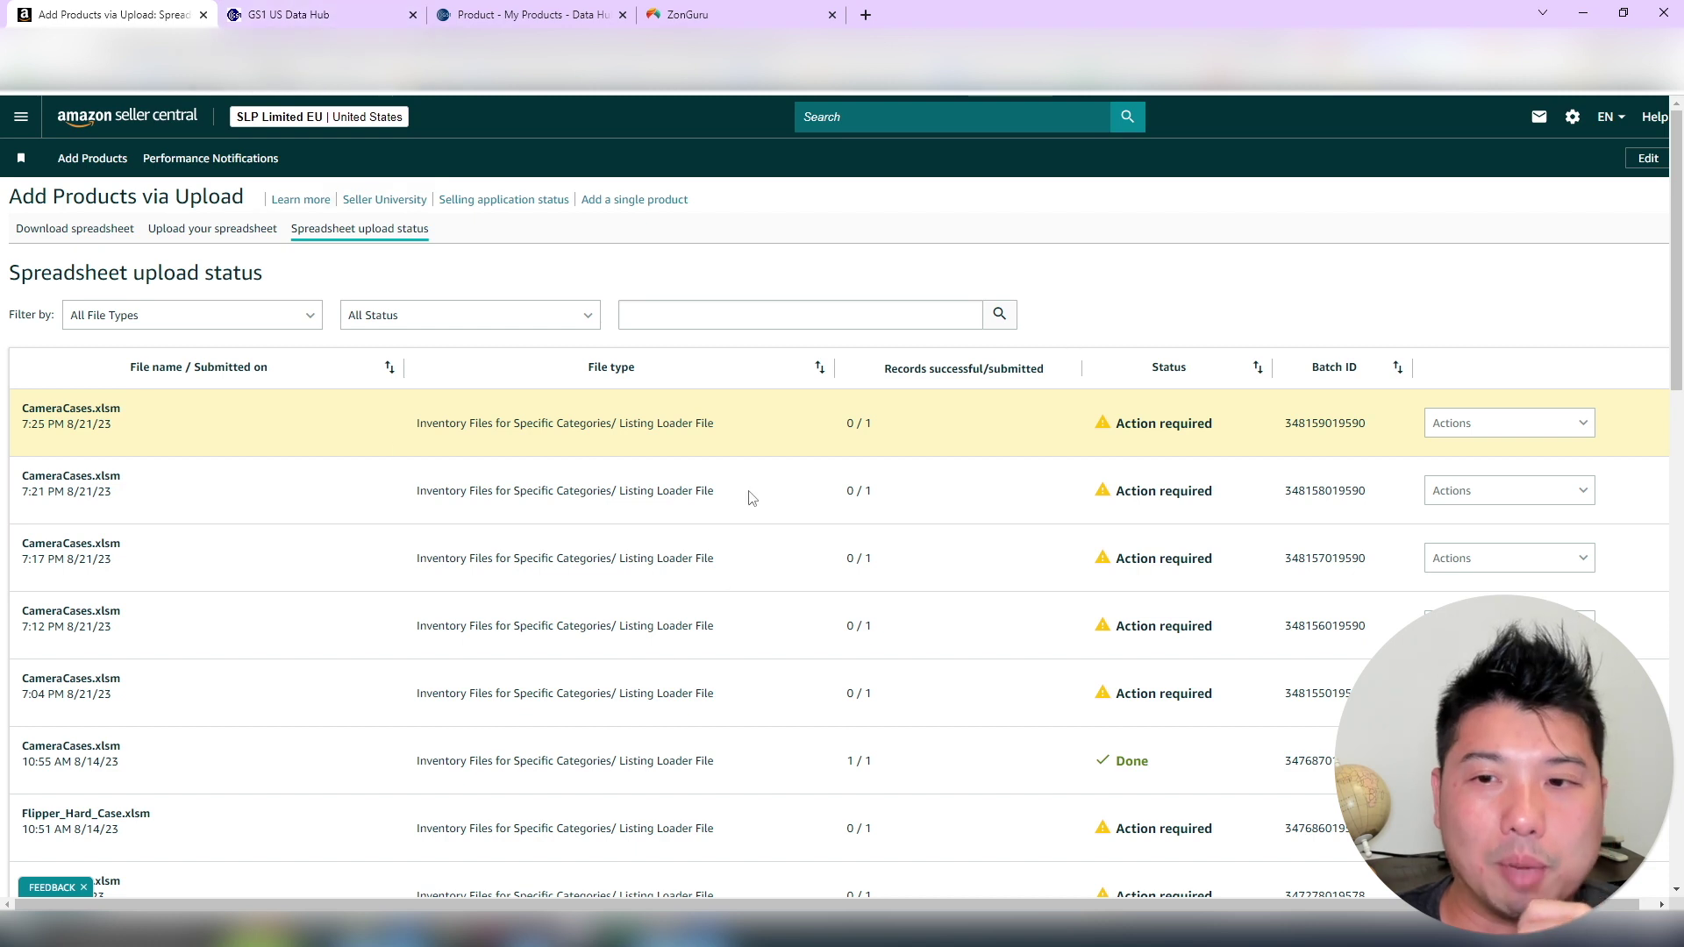
pyautogui.scroll(-2, 720, 555)
pyautogui.moveTo(708, 583); pyautogui.dragTo(261, 569)
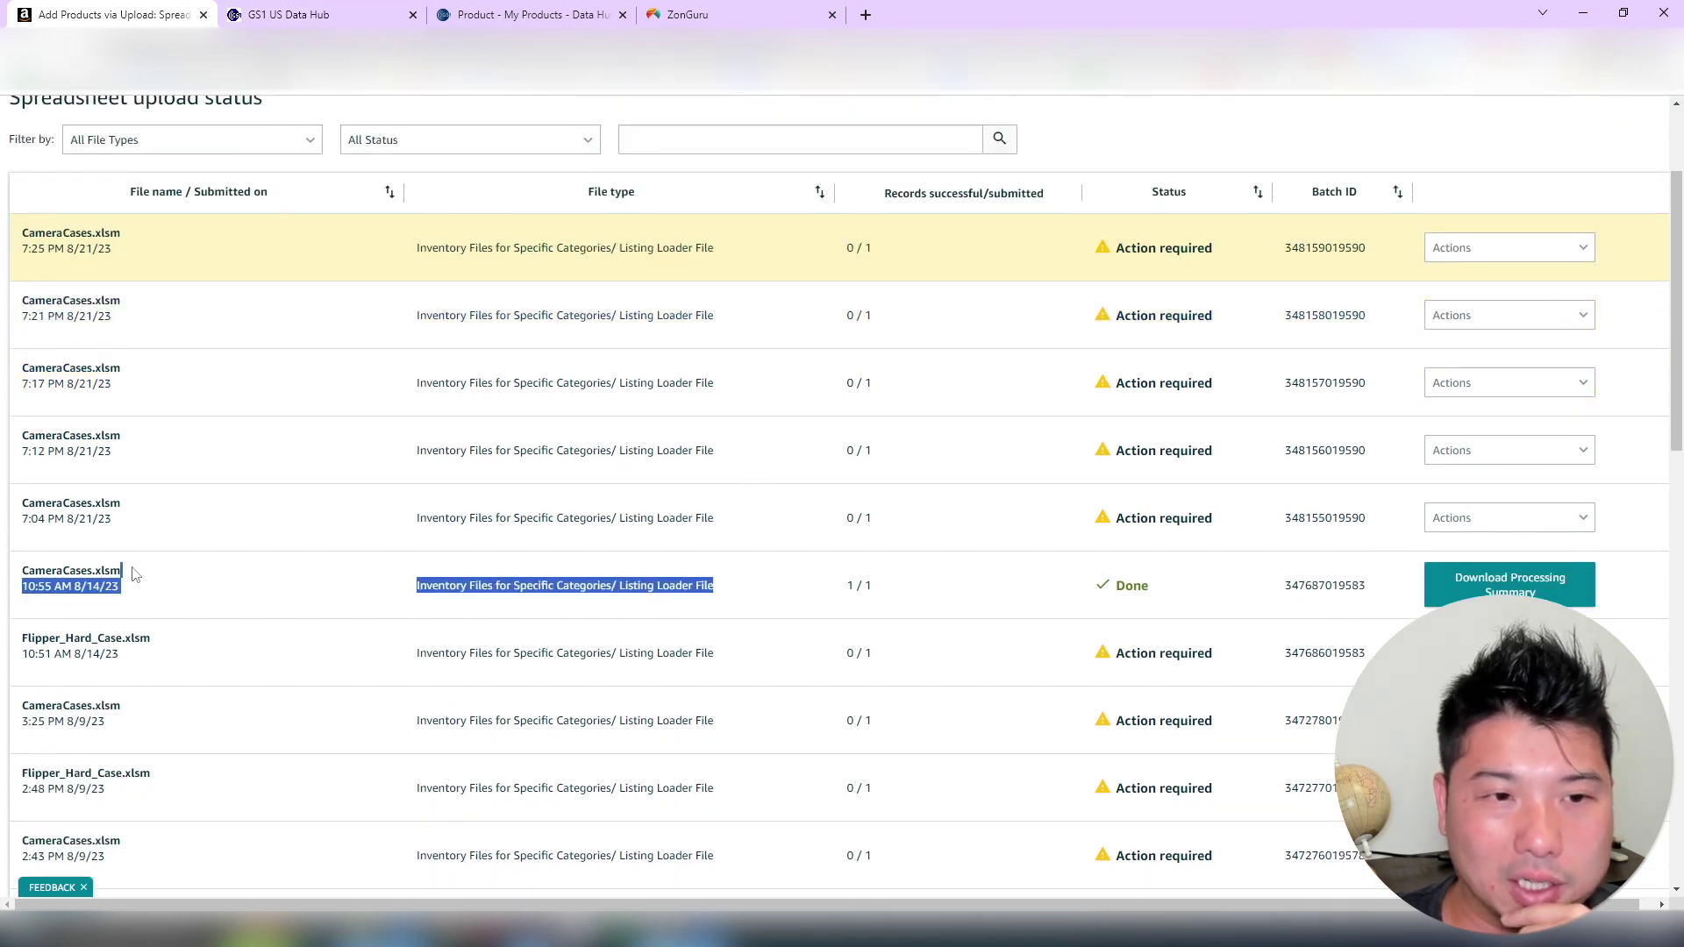
pyautogui.doubleClick(37, 571)
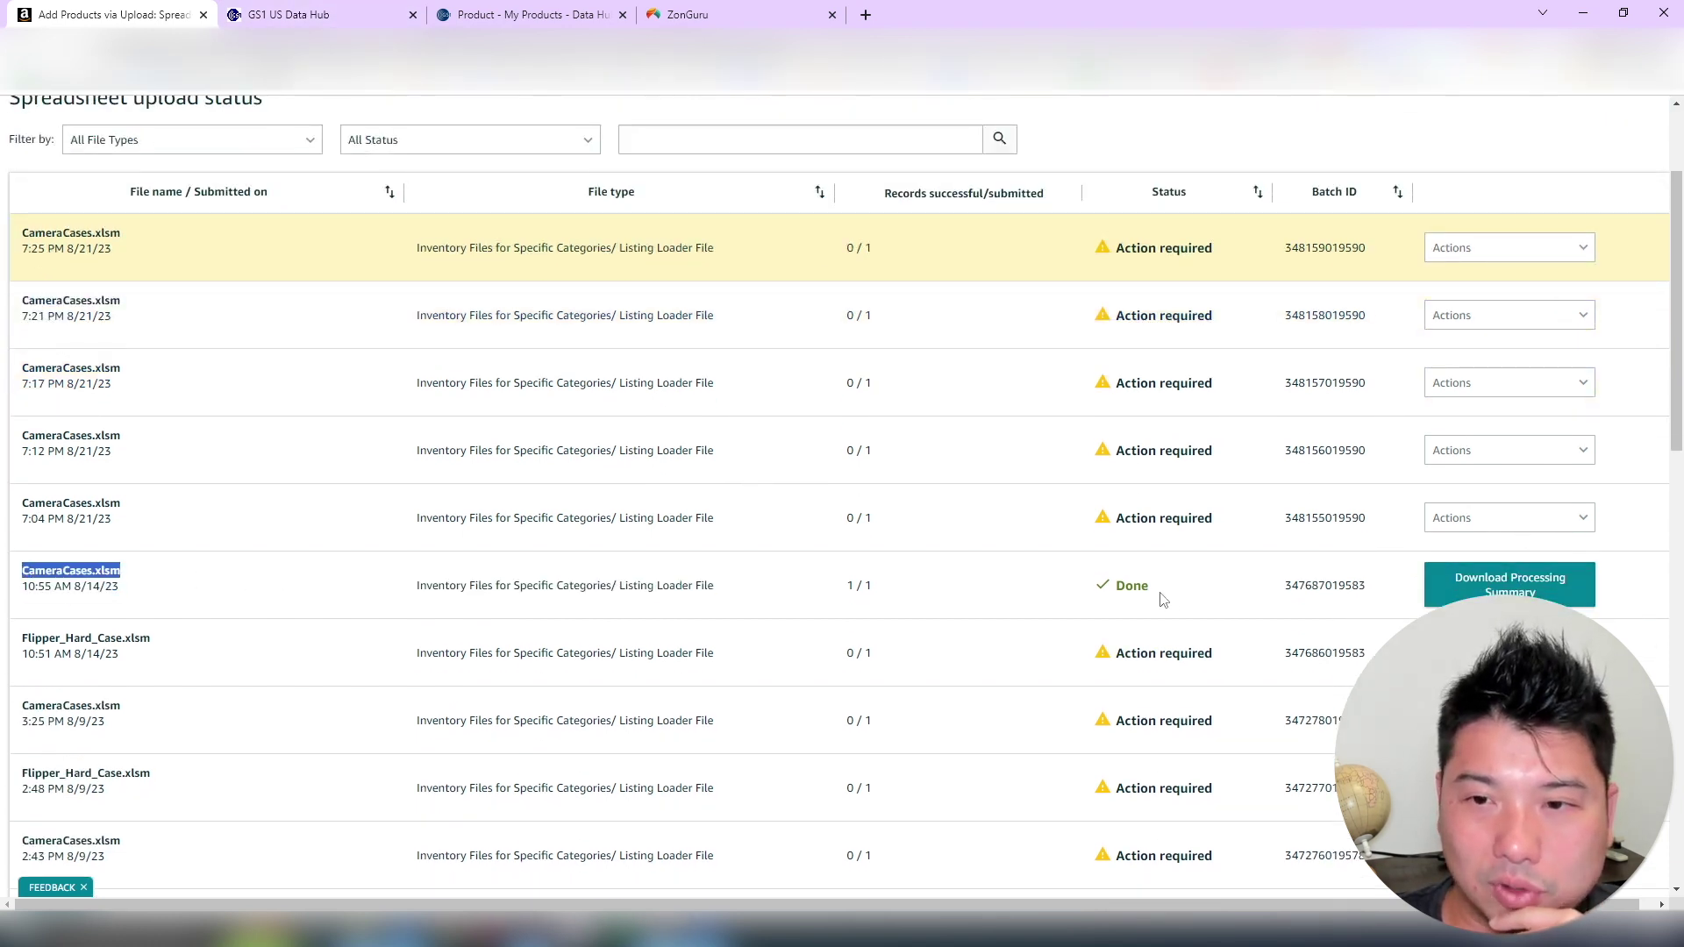
pyautogui.moveTo(1163, 600); pyautogui.dragTo(194, 597)
pyautogui.moveTo(20, 589); pyautogui.dragTo(22, 571)
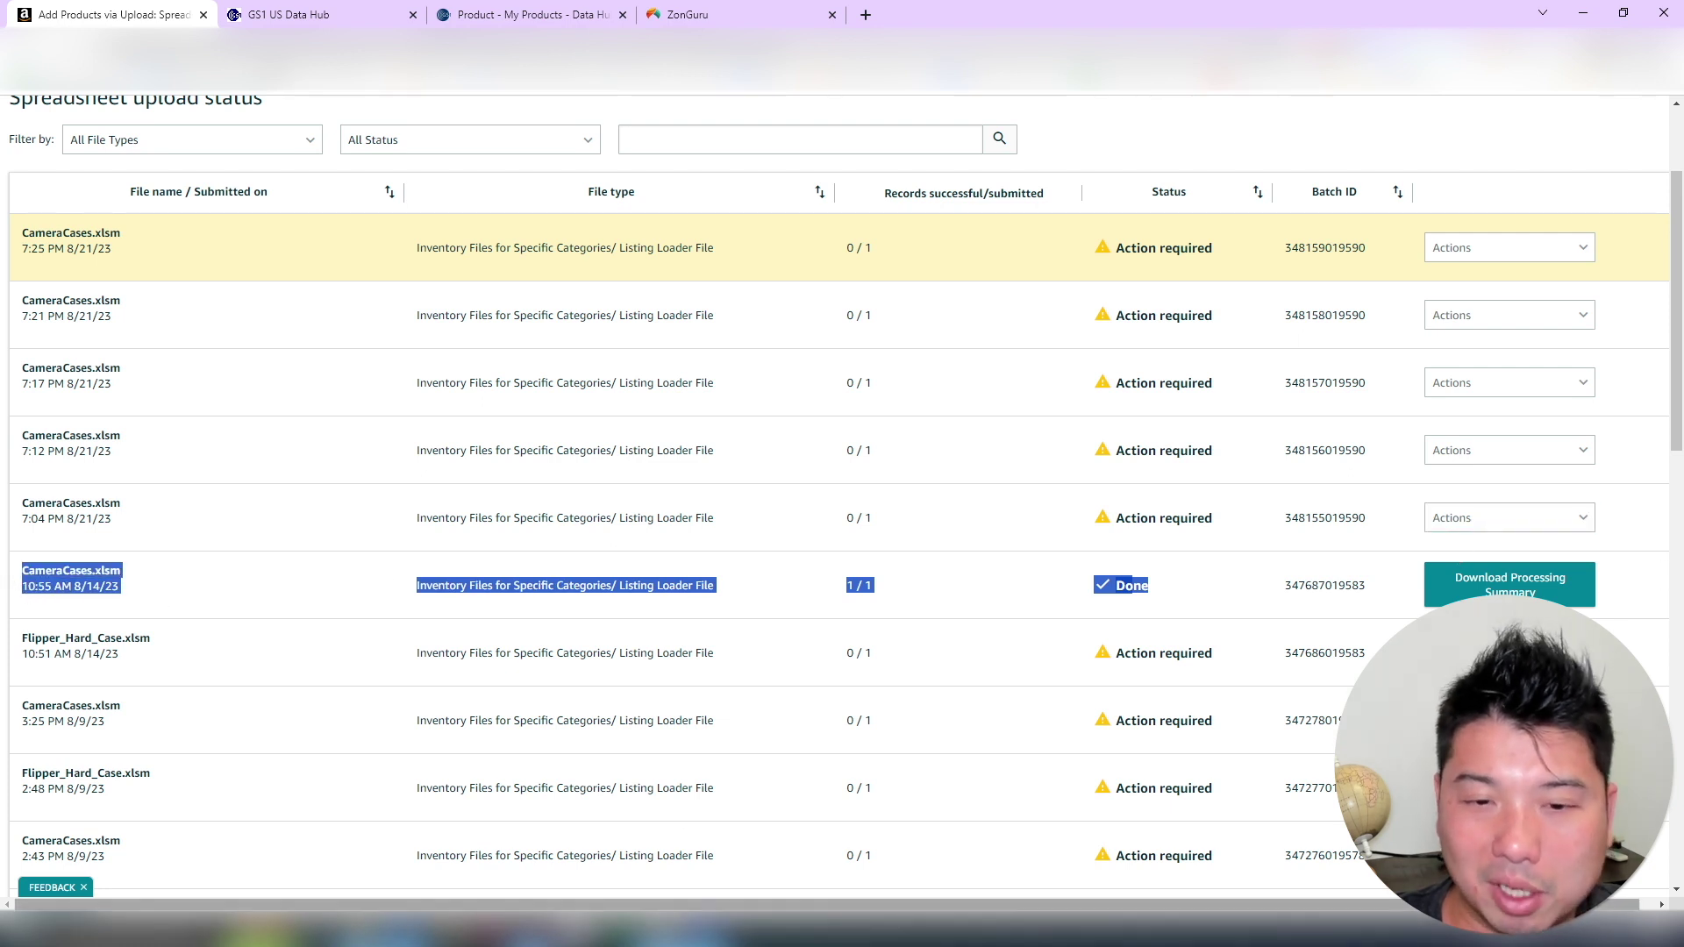
# Highlight the failed uploads above it, then the successful upload's file name
pyautogui.scroll(-1, 772, 678)
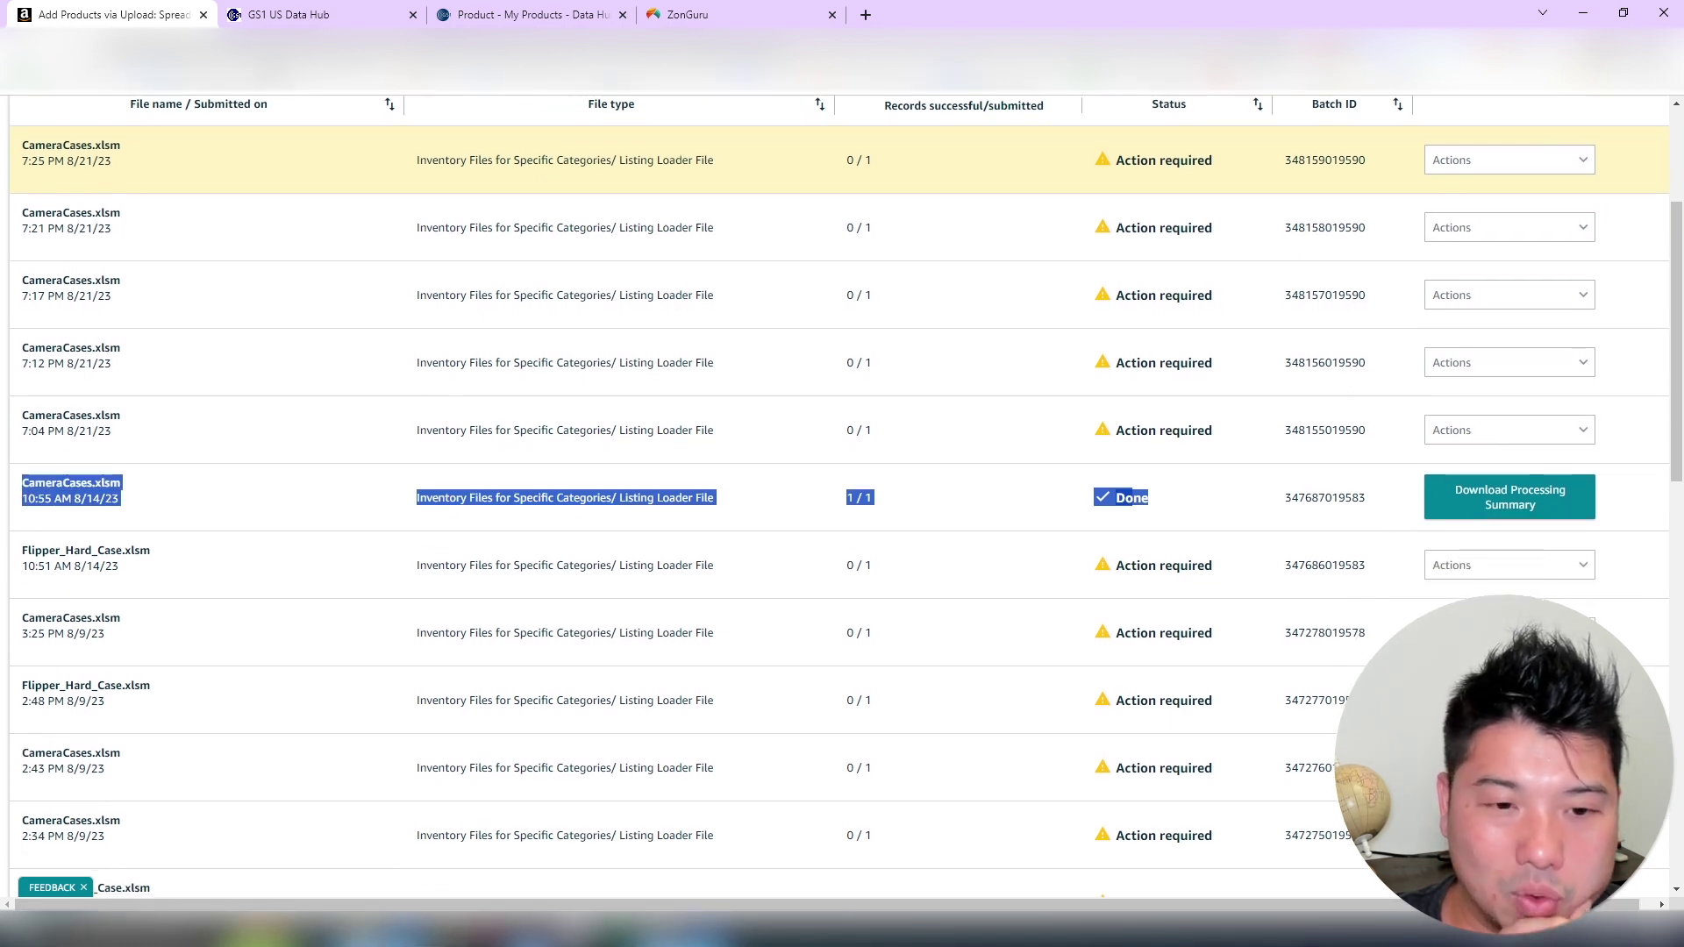
pyautogui.click(711, 501)
pyautogui.moveTo(140, 498); pyautogui.dragTo(131, 83)
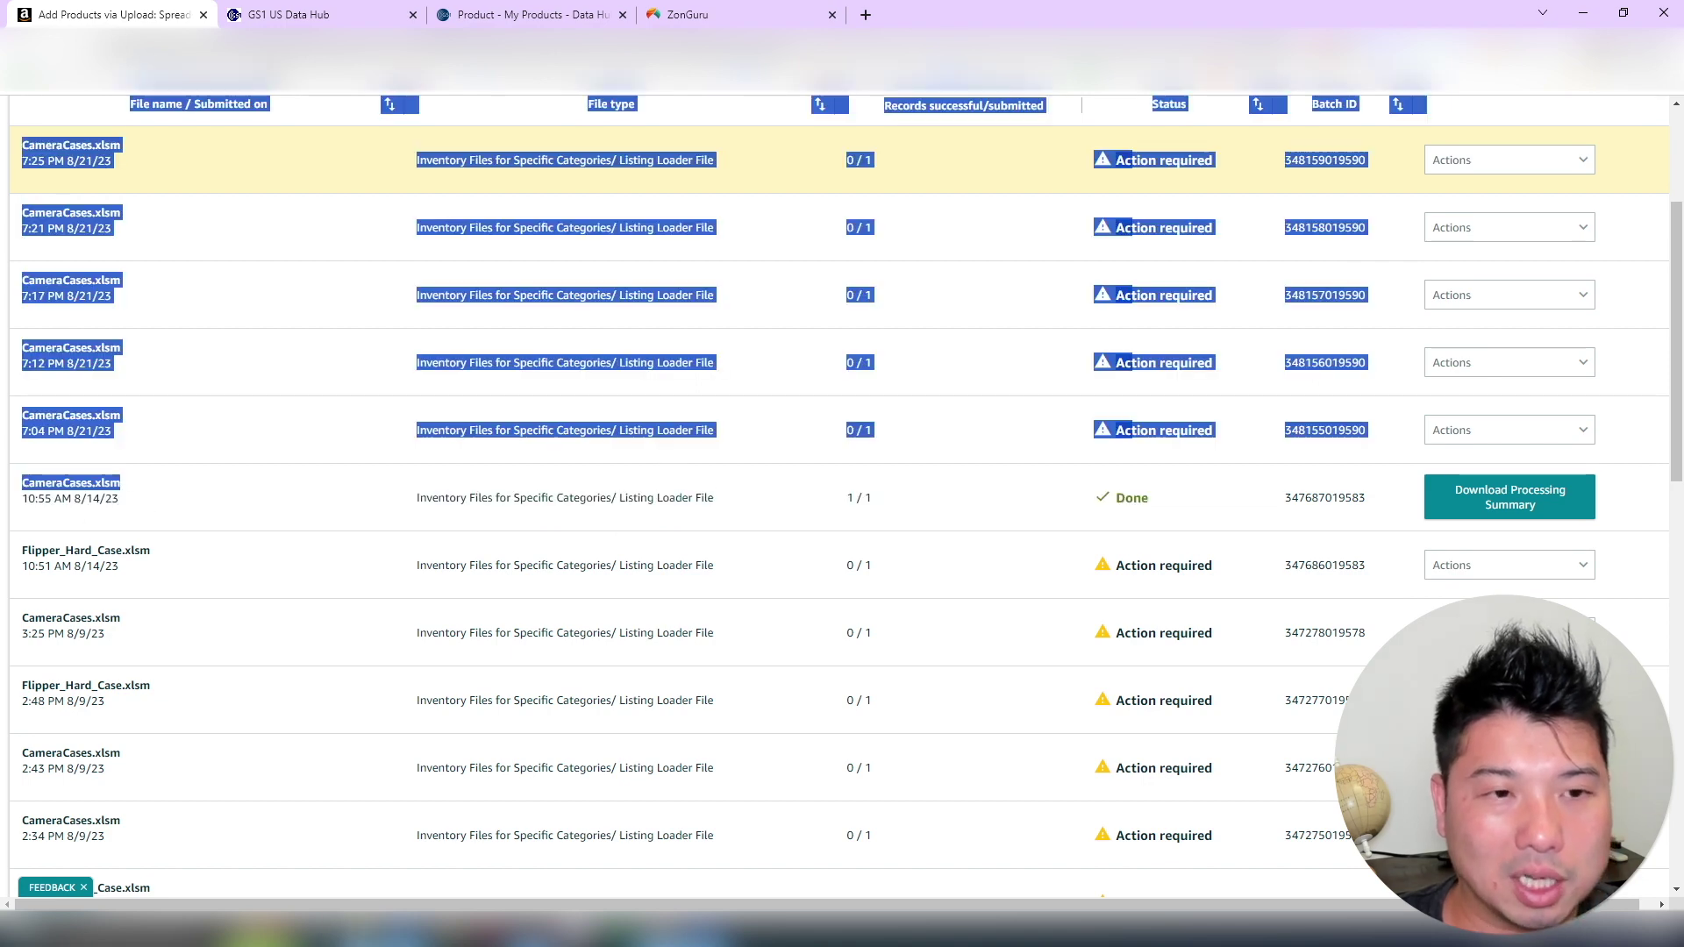
pyautogui.click(42, 485)
pyautogui.moveTo(27, 485); pyautogui.dragTo(120, 482)
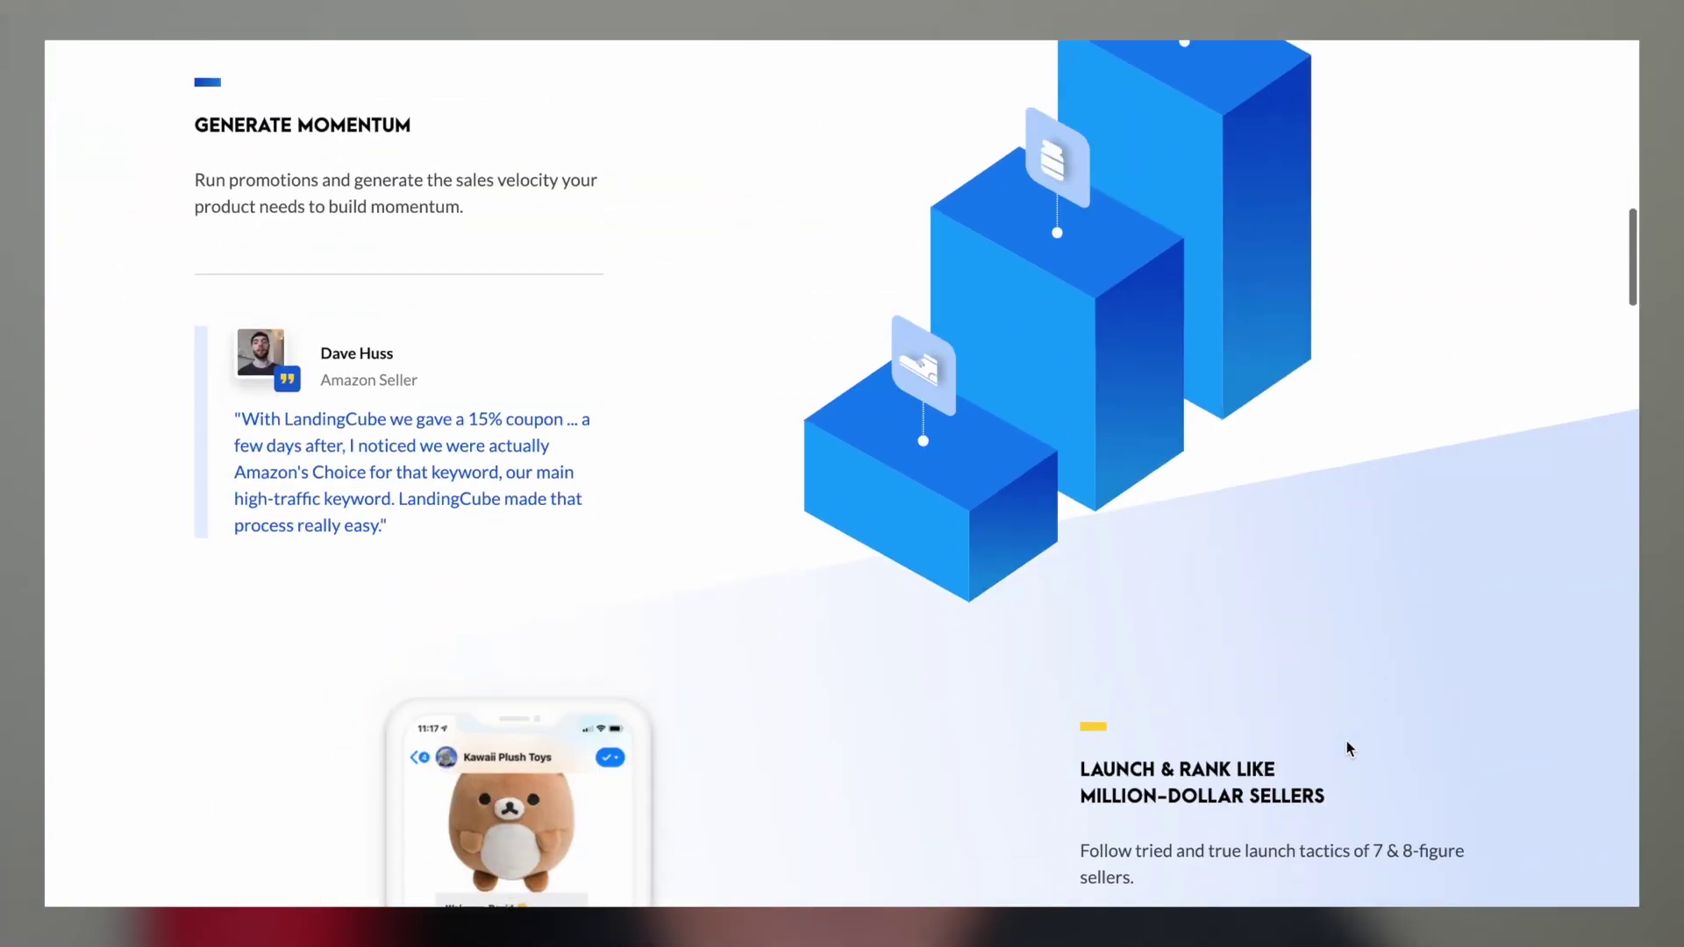
# Scroll down the LandingCube homepage to its email-list and promotion-setup pitch
pyautogui.scroll(-15, 1349, 748)
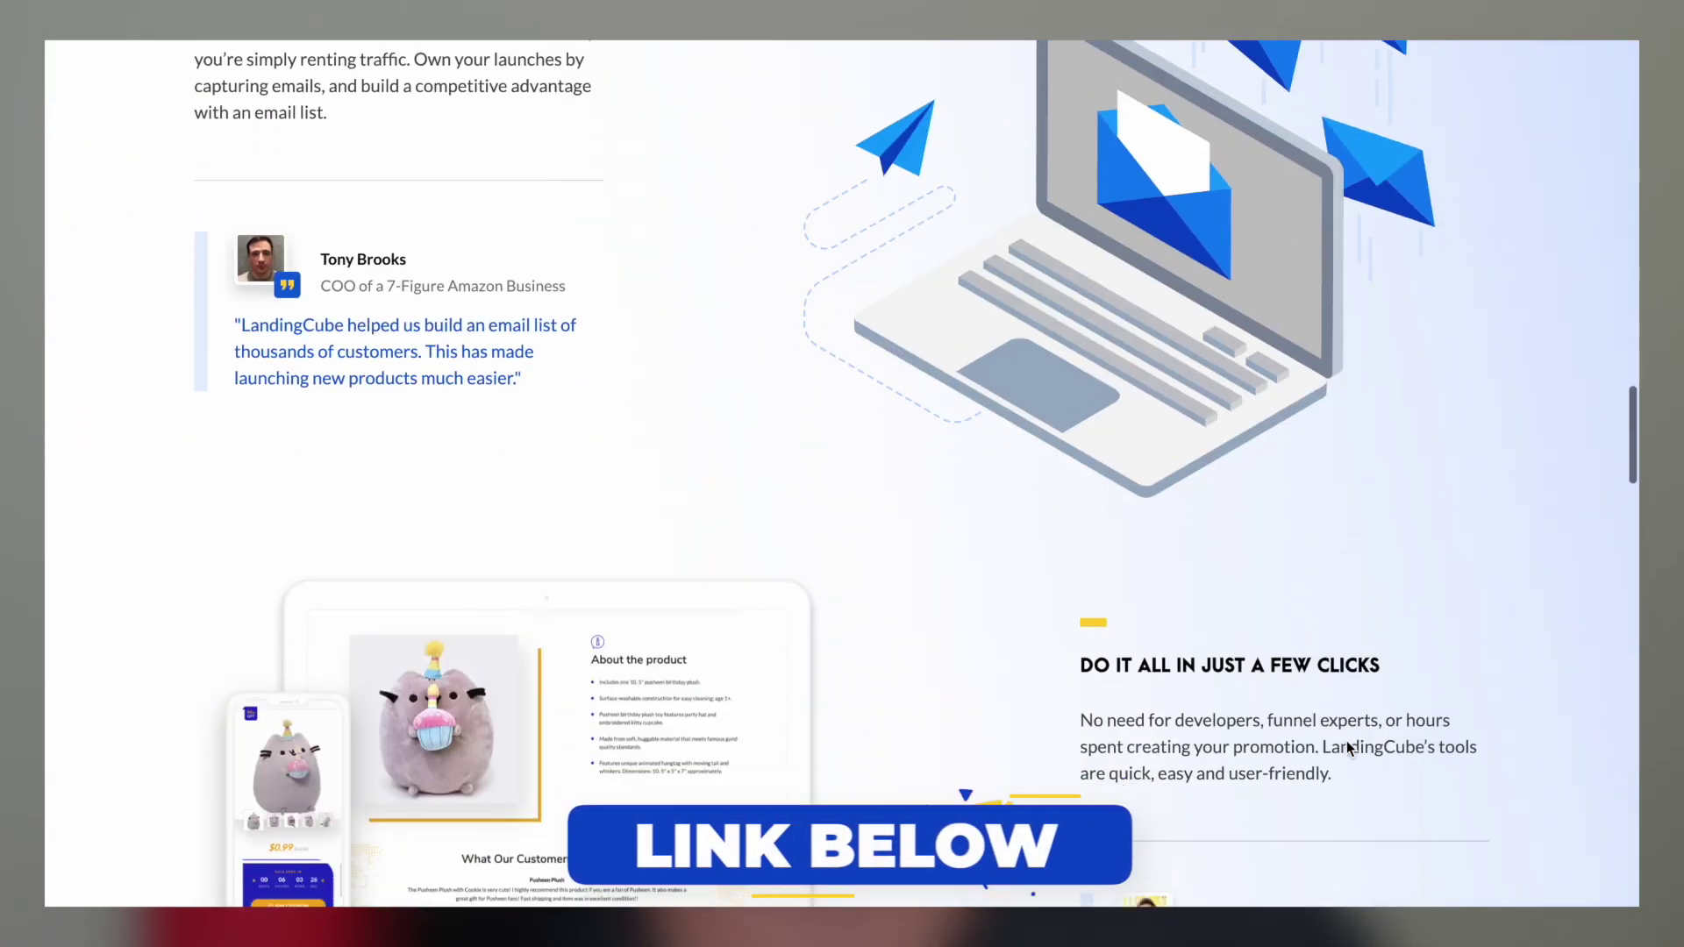
pyautogui.scroll(-15, 1349, 748)
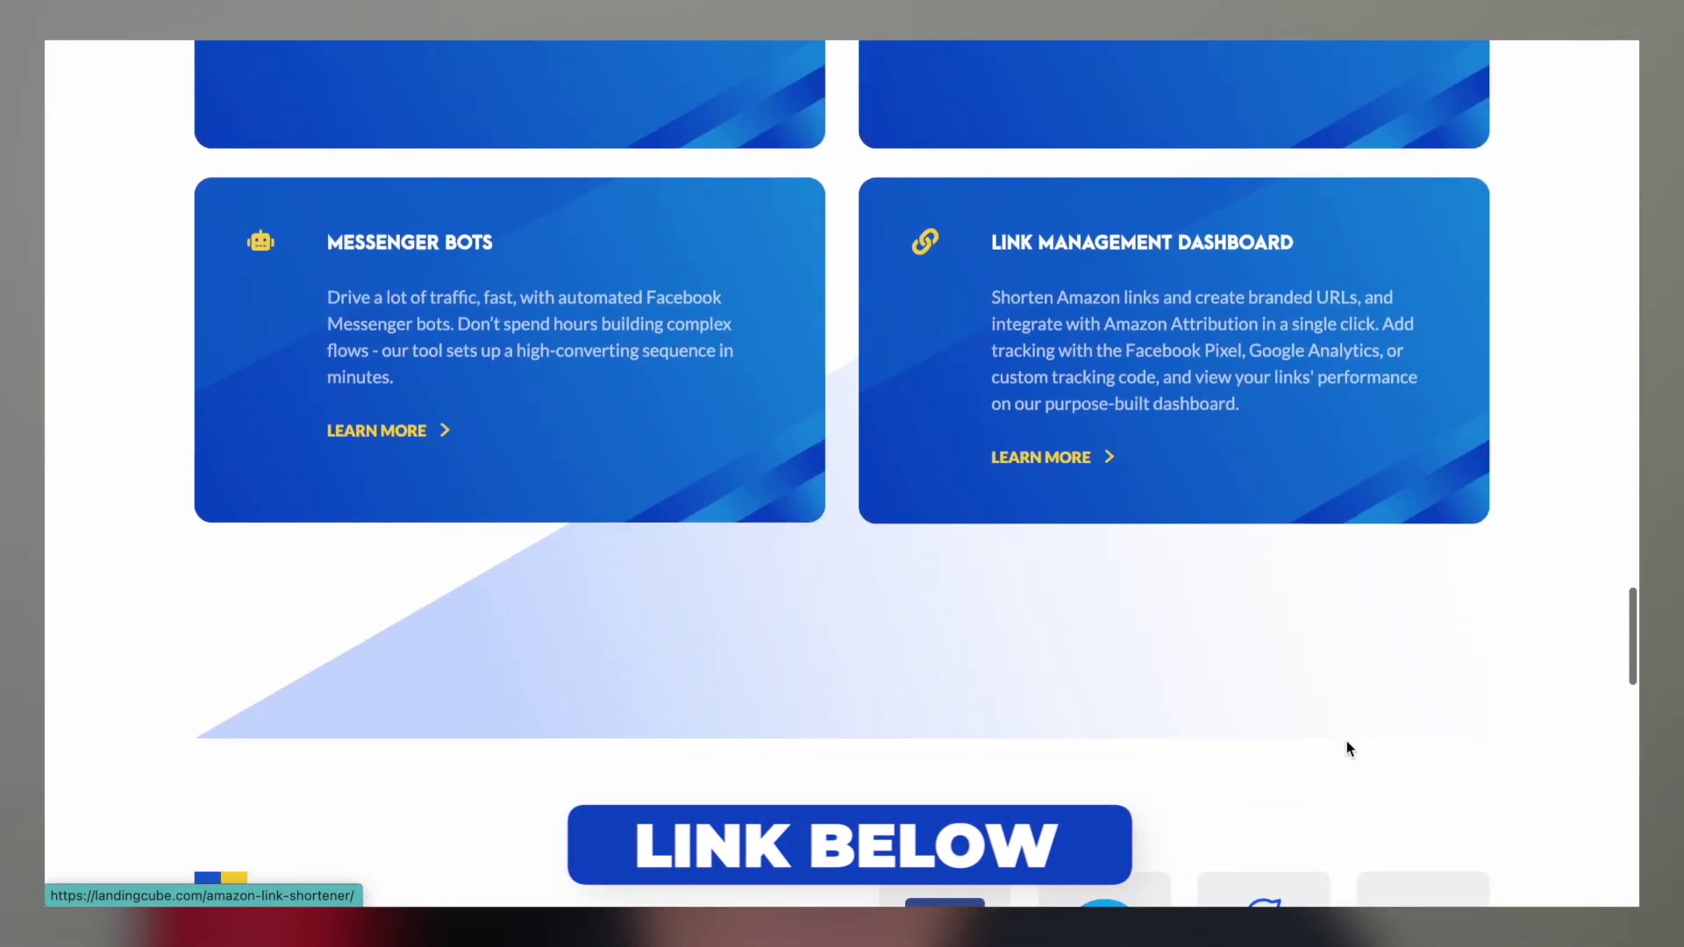